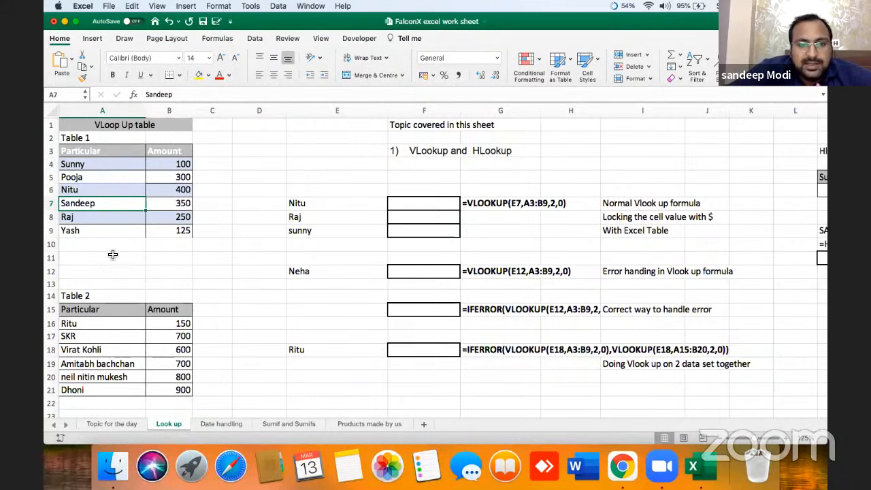
# Step: Enter =VLOOKUP(E7,A3:B9,2,0) in F7 to look up E7's exact match in Table 1
pyautogui.click(402, 207)
pyautogui.click(344, 207)
pyautogui.click(170, 192)
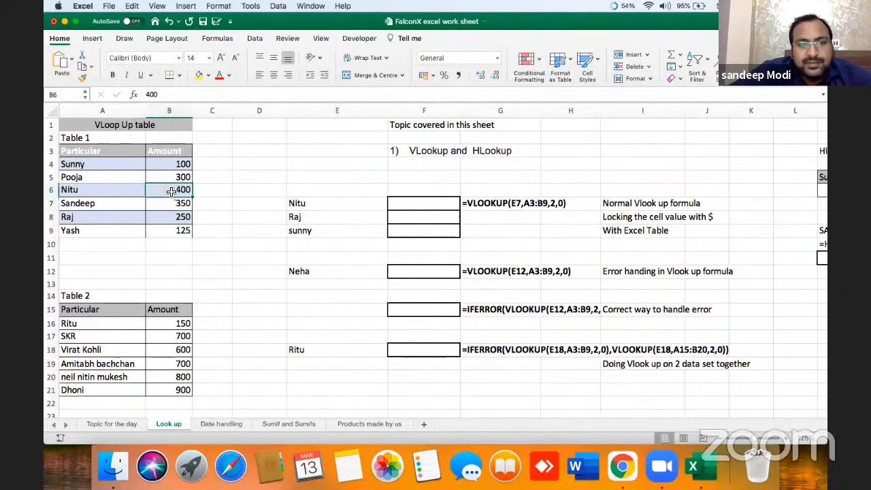
pyautogui.click(412, 205)
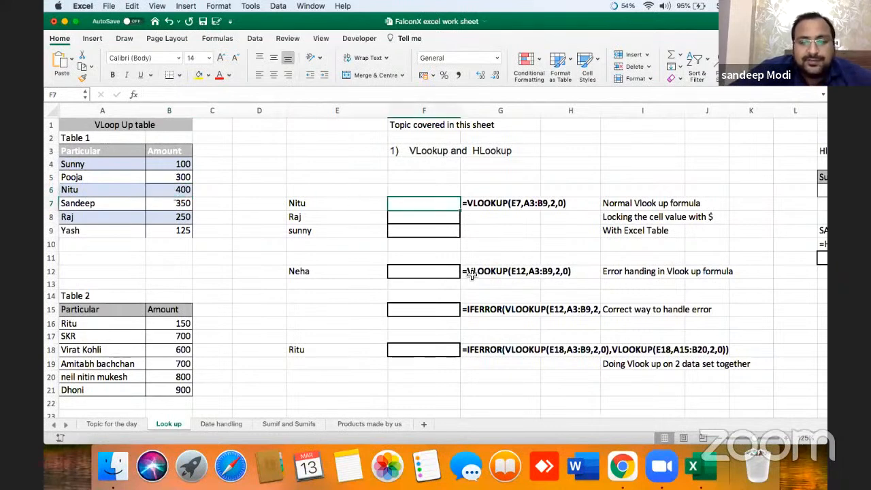
pyautogui.write('=vl')
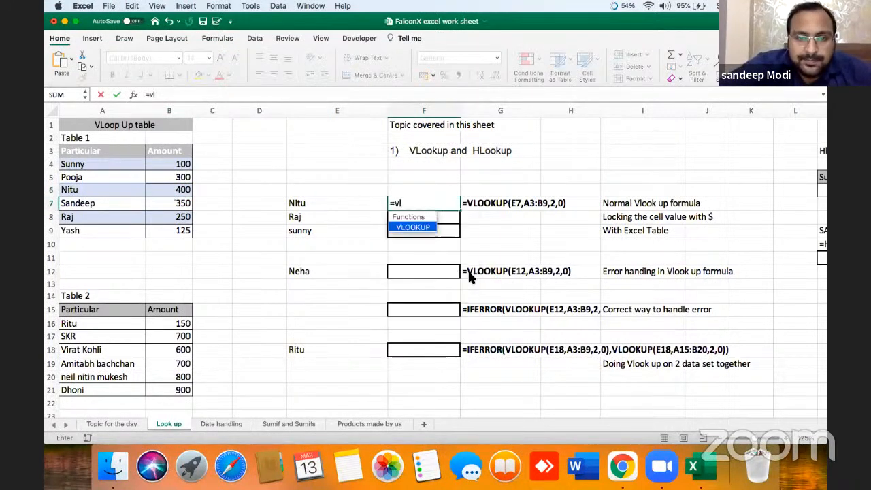
pyautogui.write('ookup(')
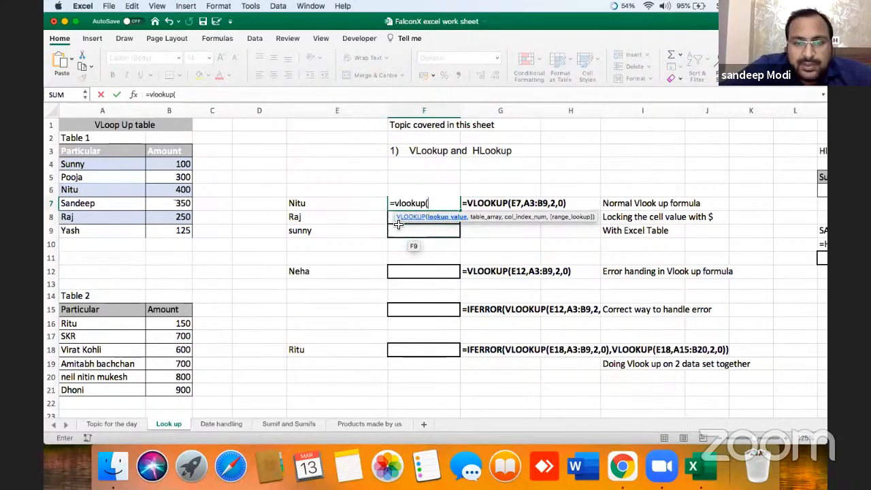
pyautogui.click(300, 204)
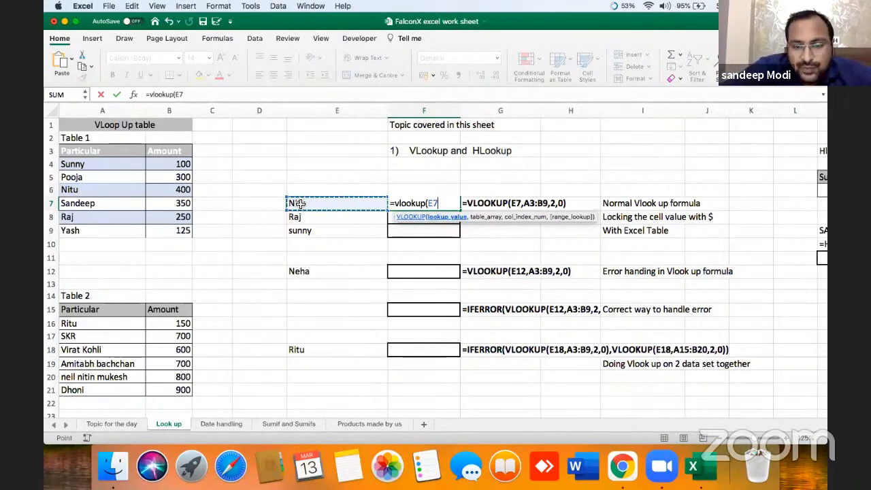
pyautogui.write(',')
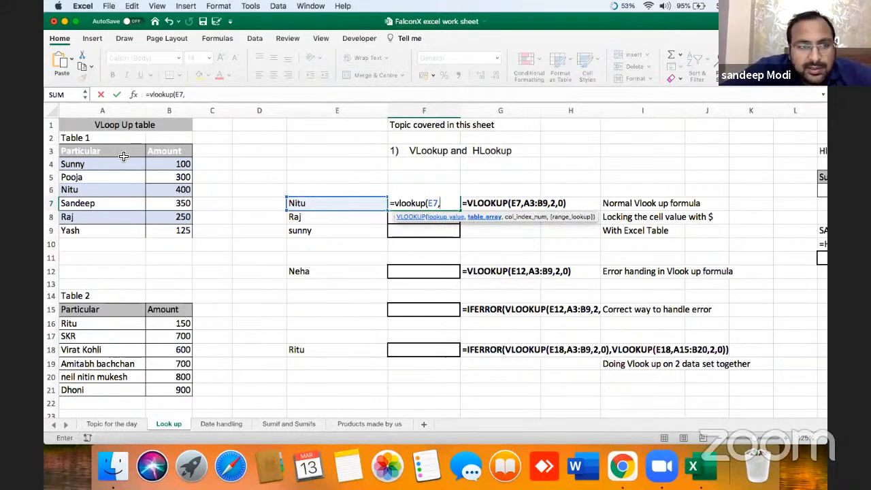
pyautogui.moveTo(130, 153); pyautogui.dragTo(165, 225)
pyautogui.write(',2')
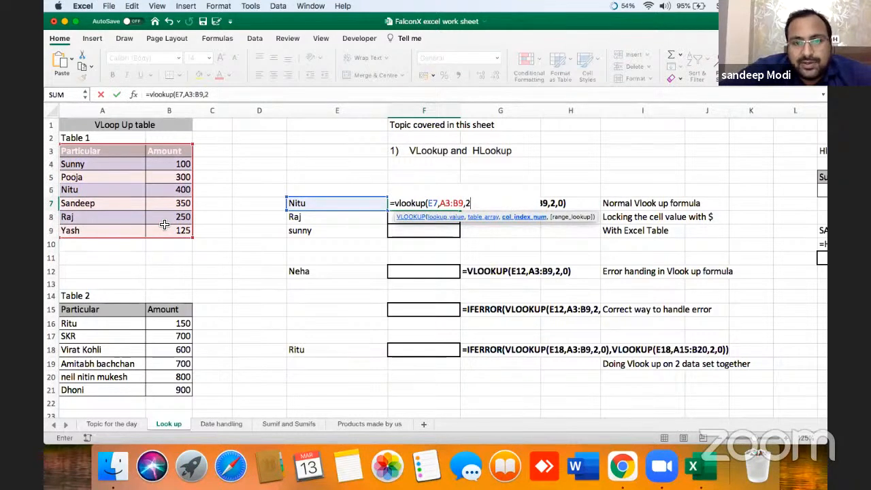
pyautogui.write(',')
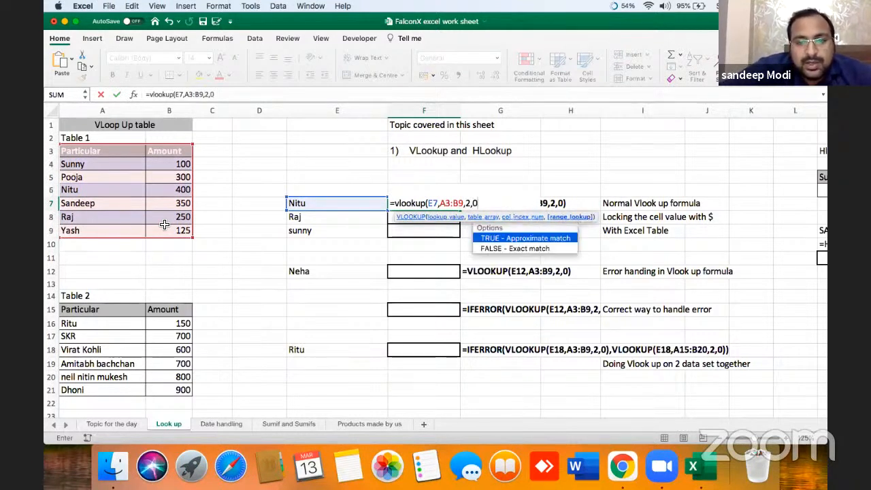
pyautogui.write('0)')
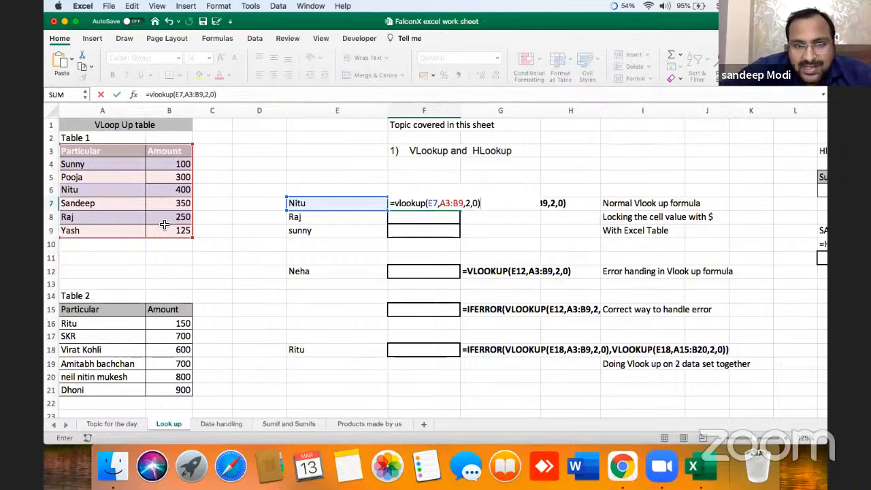
pyautogui.press('Return')
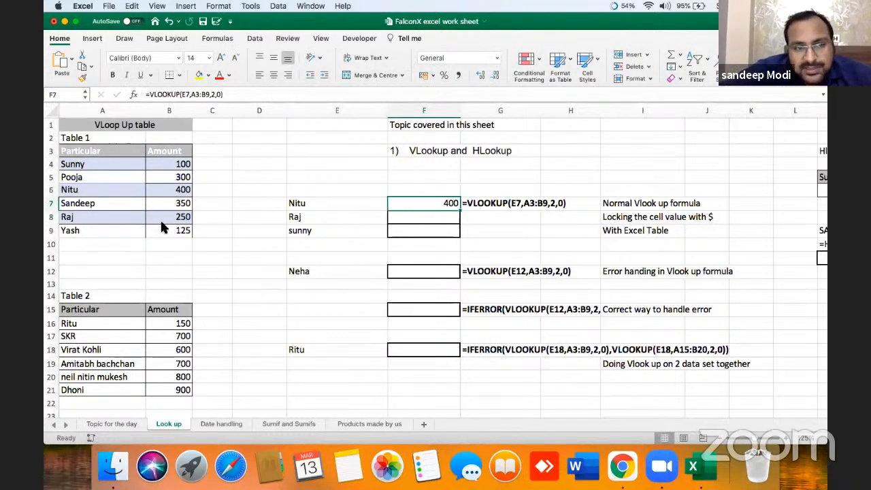
# Step: Compare row 7's lookup entry with Table 1, and examine the next lookup names in E8 and E9
pyautogui.press('Left')
pyautogui.press('Left')
pyautogui.press('Left')
pyautogui.press('Left')
pyautogui.press('Right')
pyautogui.press('Right')
pyautogui.press('Right')
pyautogui.press('Right')
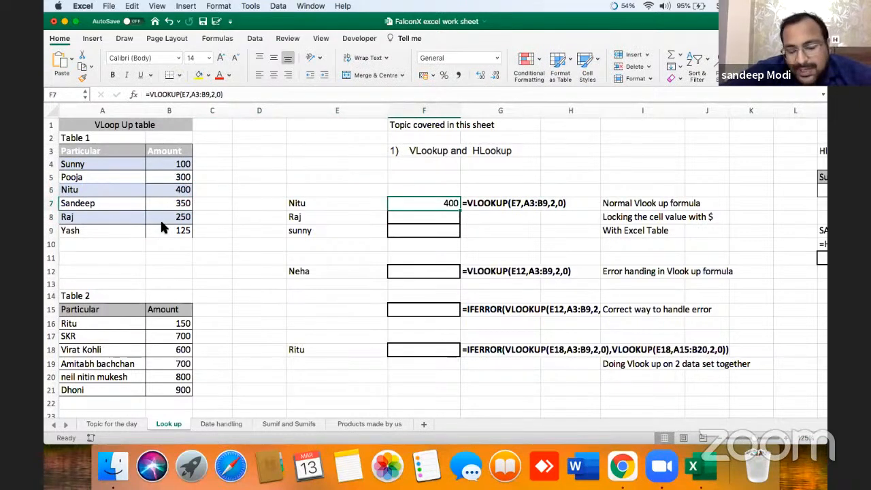
pyautogui.press('Down')
pyautogui.press('Left')
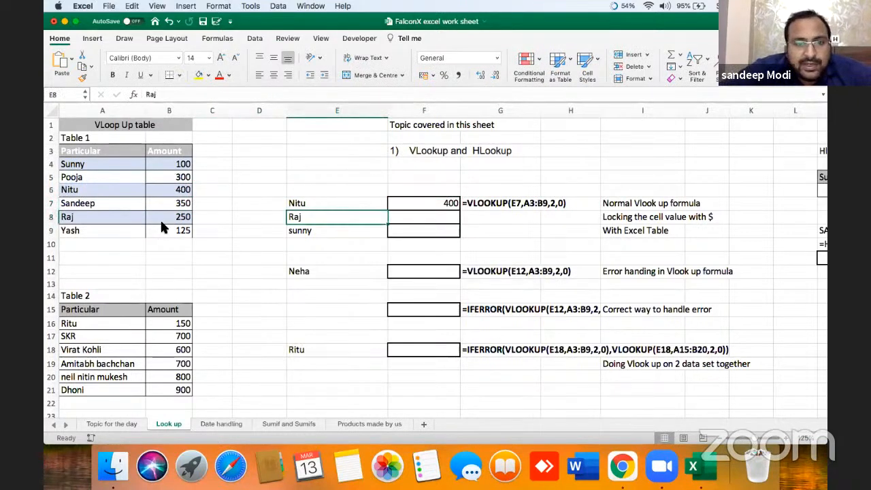
pyautogui.press('Down')
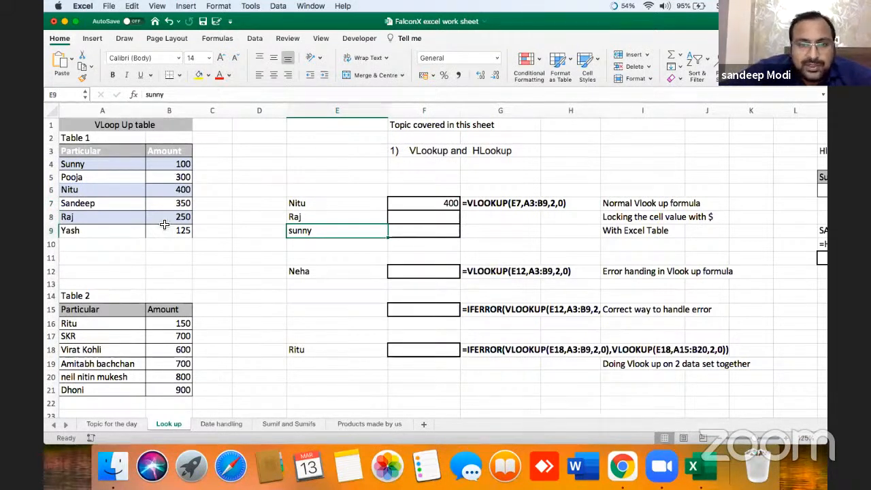
# Step: Copy the lookup formula with its relative table range from F7 into F8:F9
pyautogui.click(443, 204)
pyautogui.press('super+c')
pyautogui.hotkey('shift', 'Down')
pyautogui.hotkey('shift', 'Down')
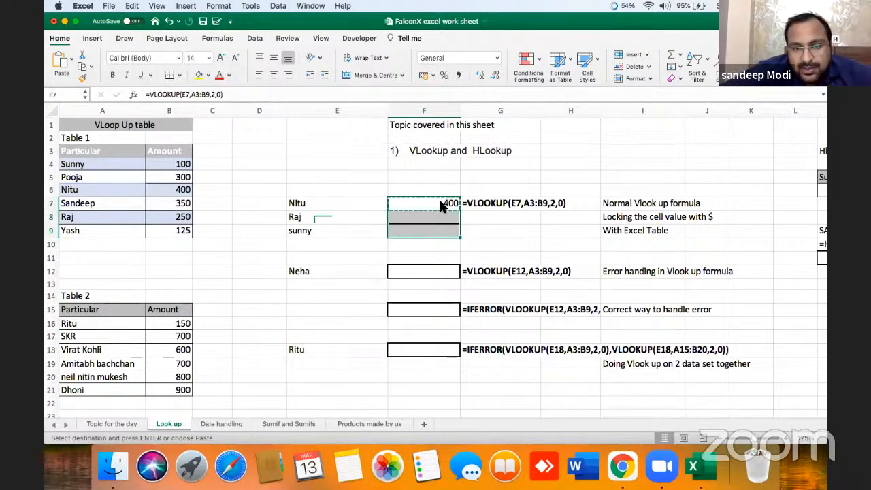
pyautogui.press('Return')
pyautogui.press('Down')
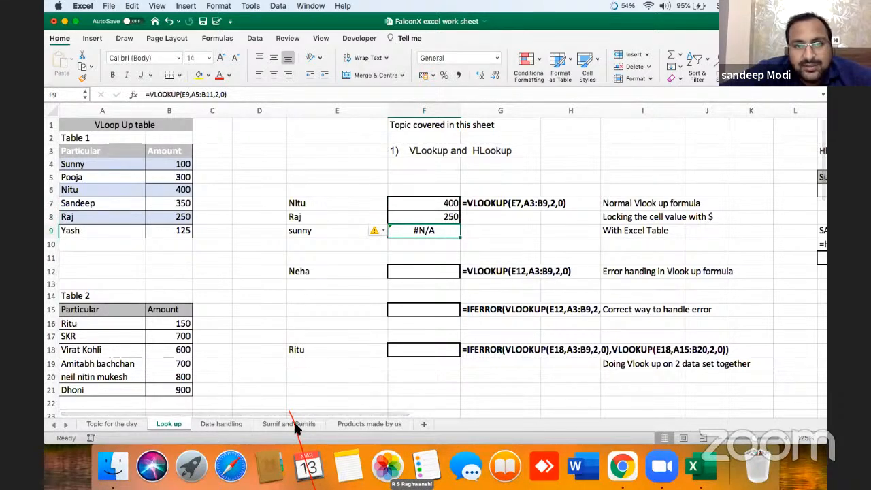
# Step: Inspect which table range the copied formula in F9 refers to, without changing the formula
pyautogui.click(451, 203)
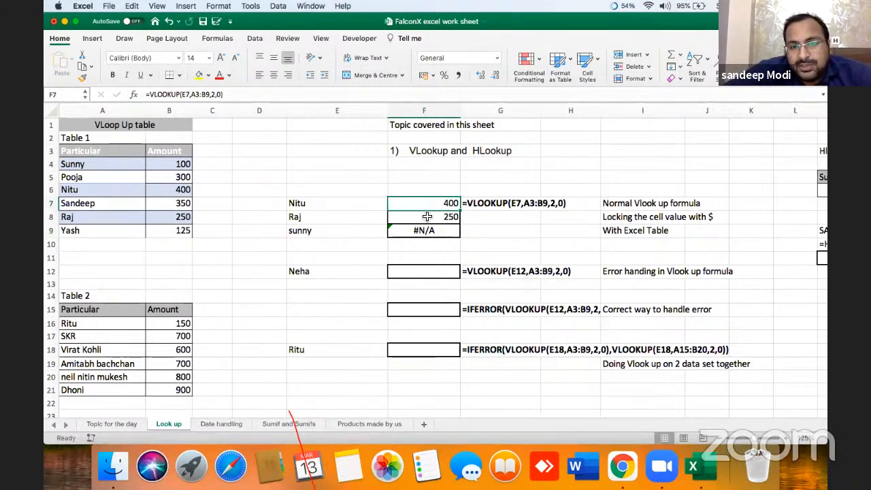
pyautogui.doubleClick(424, 231)
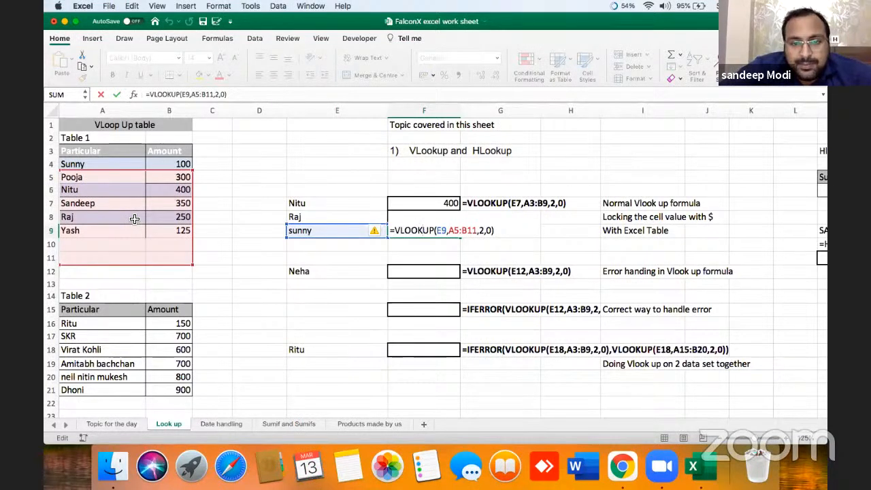
pyautogui.click(382, 176)
# Step: Lock the table range in F7's formula with absolute references so it reads =VLOOKUP(E7,$A$3:$B$9,2,0)
pyautogui.click(419, 202)
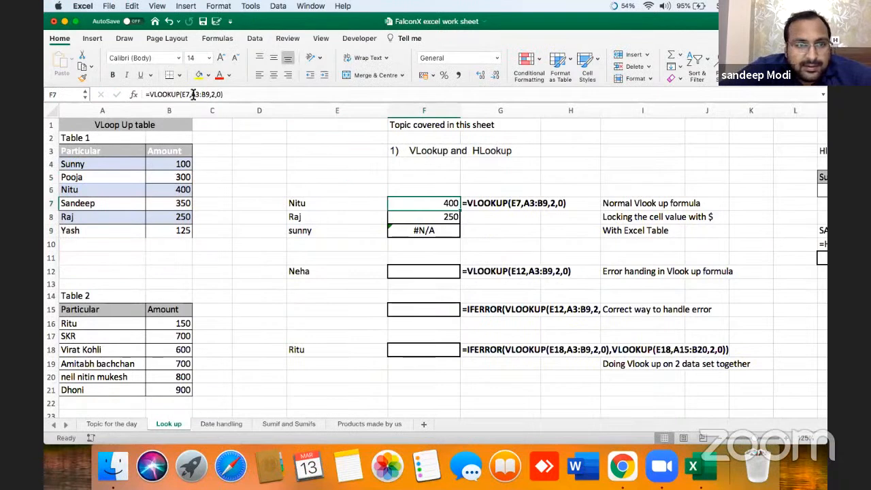
pyautogui.click(193, 94)
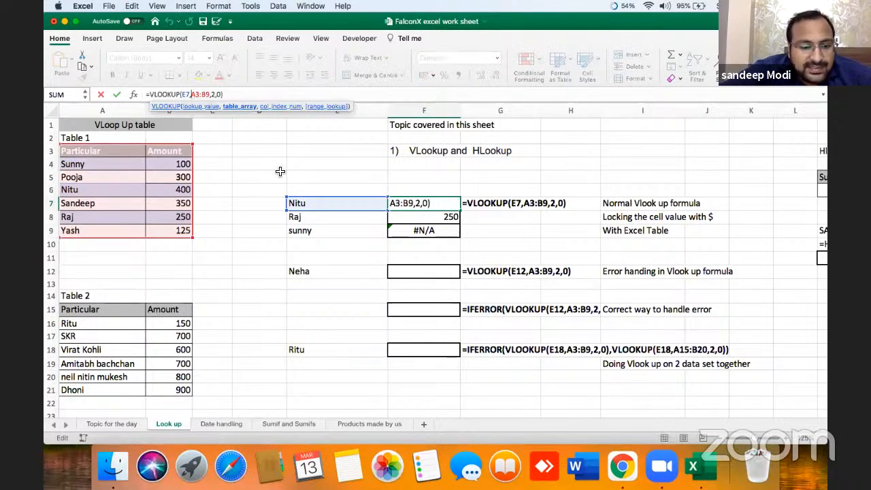
pyautogui.write('#')
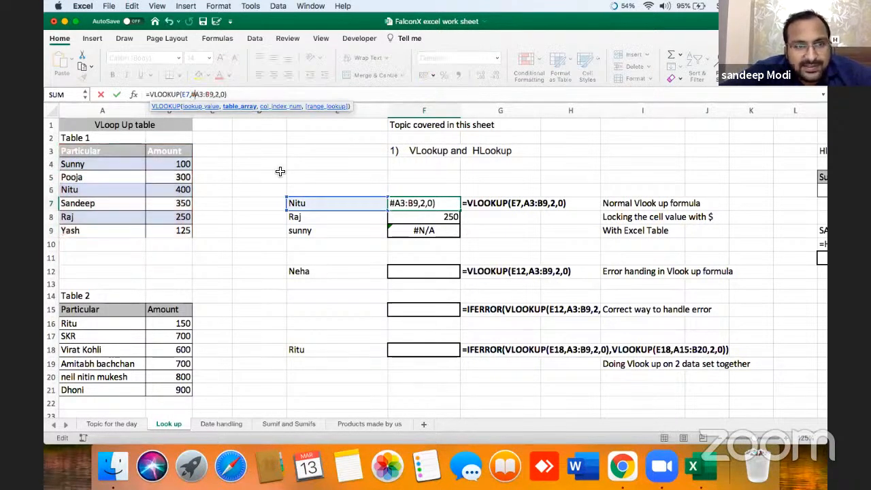
pyautogui.press('BackSpace')
pyautogui.write('$A$3:$')
pyautogui.press('Right')
pyautogui.write('$')
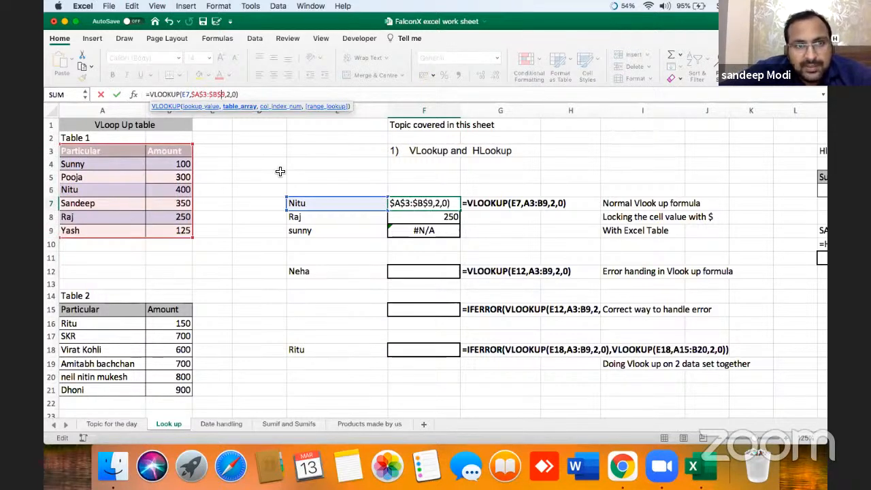
pyautogui.hotkey('ctrl', 'Return')
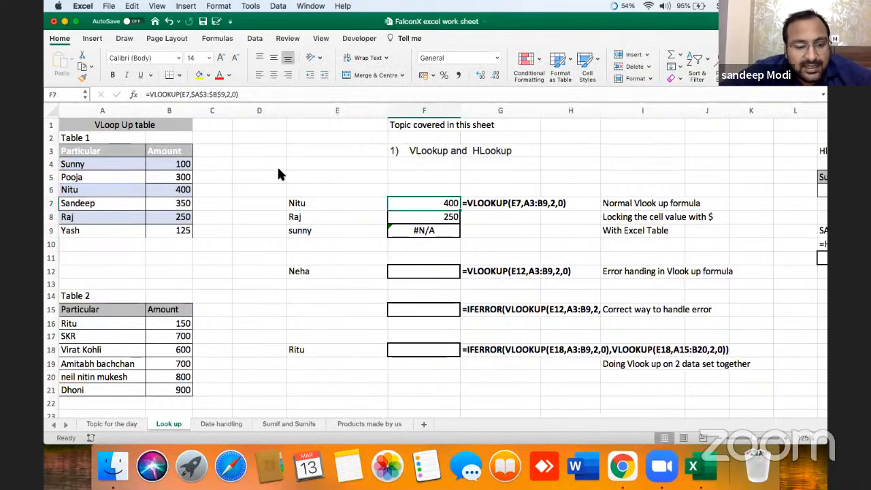
# Step: Copy F7's locked-range lookup formula over F8:F9
pyautogui.press('super+c')
pyautogui.hotkey('shift', 'Down')
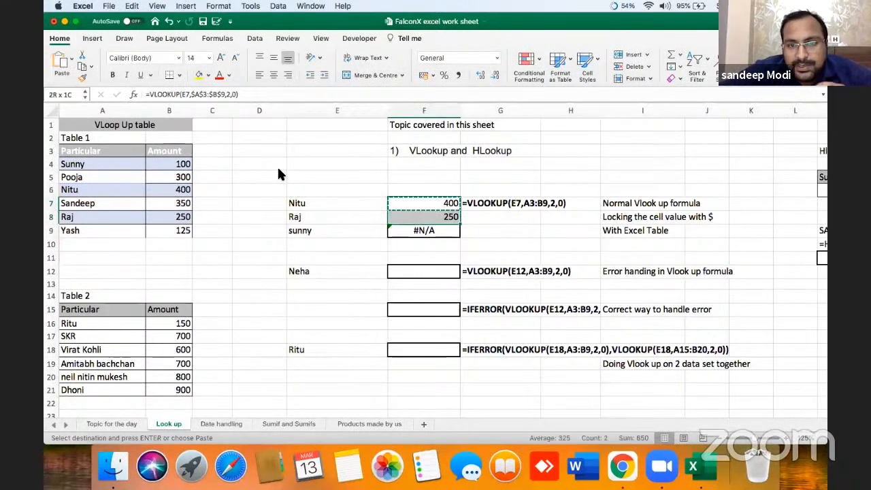
pyautogui.hotkey('shift', 'Down')
pyautogui.press('Return')
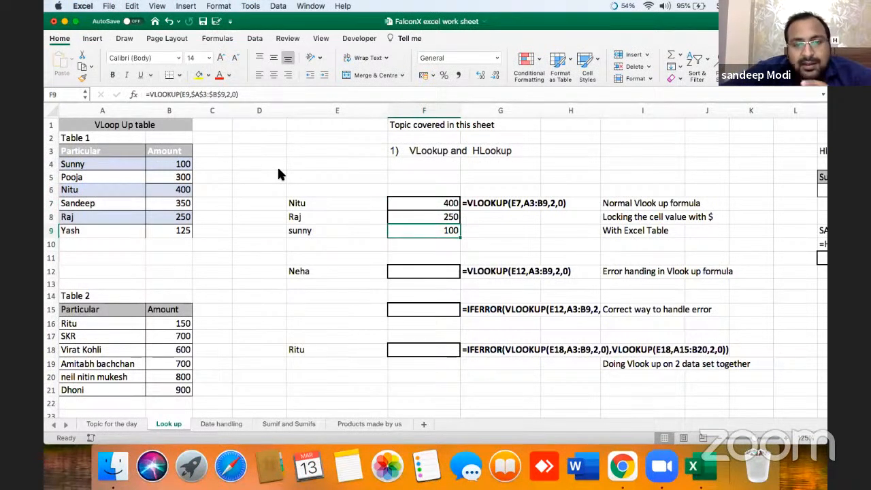
pyautogui.press('Down')
pyautogui.press('Up')
pyautogui.press('Up')
pyautogui.press('Down')
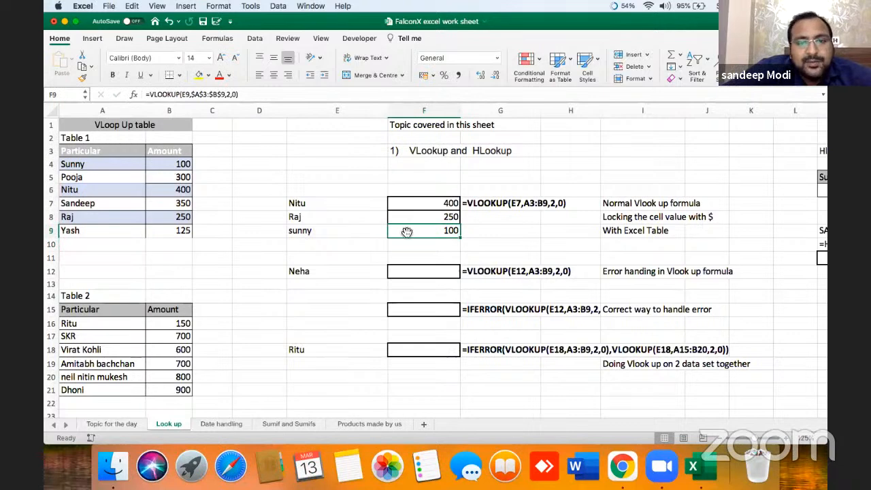
# Step: Add a new entry under Table 1 in row 10 with the particular CaClud and the amount 400
pyautogui.click(128, 247)
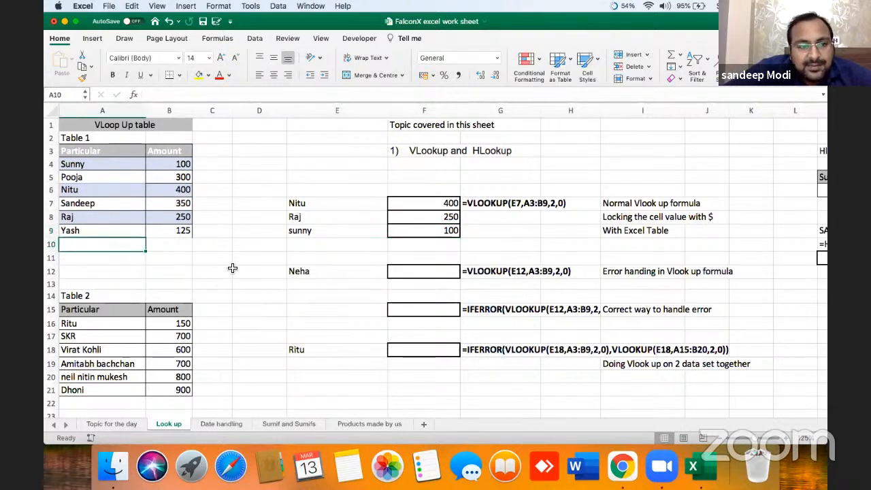
pyautogui.write('Ca')
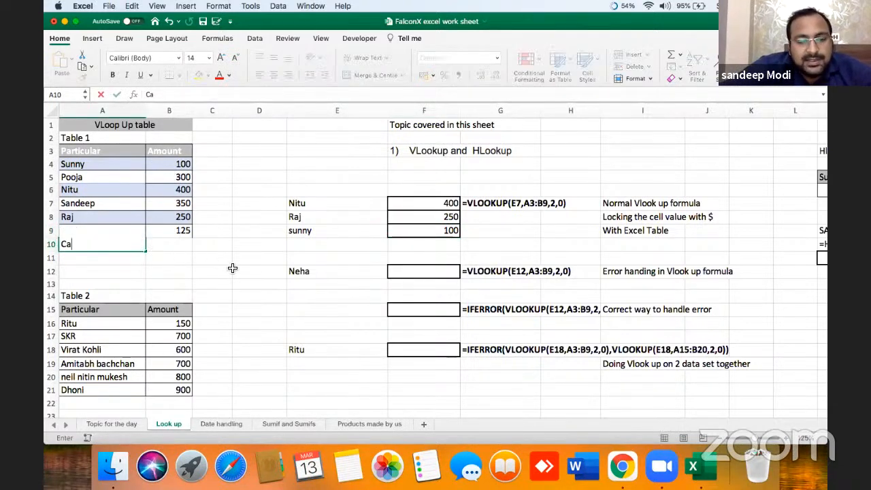
pyautogui.write('Clud')
pyautogui.press('Return')
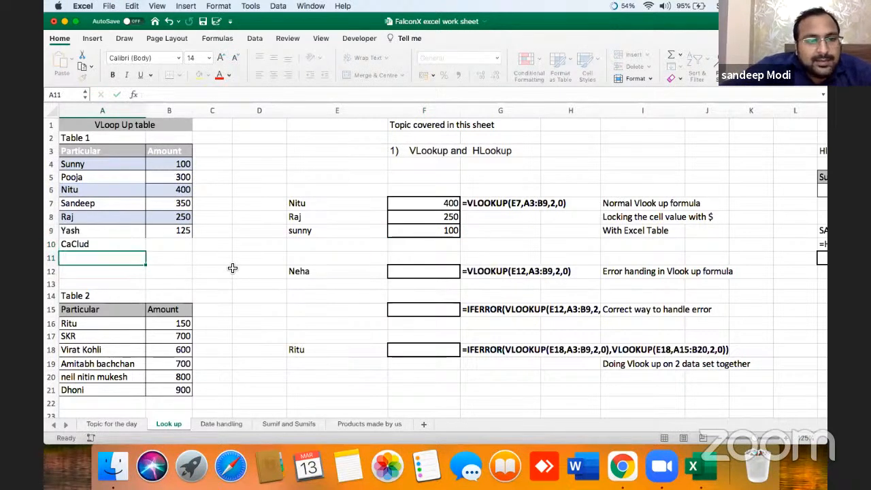
pyautogui.press('Up')
pyautogui.press('Right')
pyautogui.write('40')
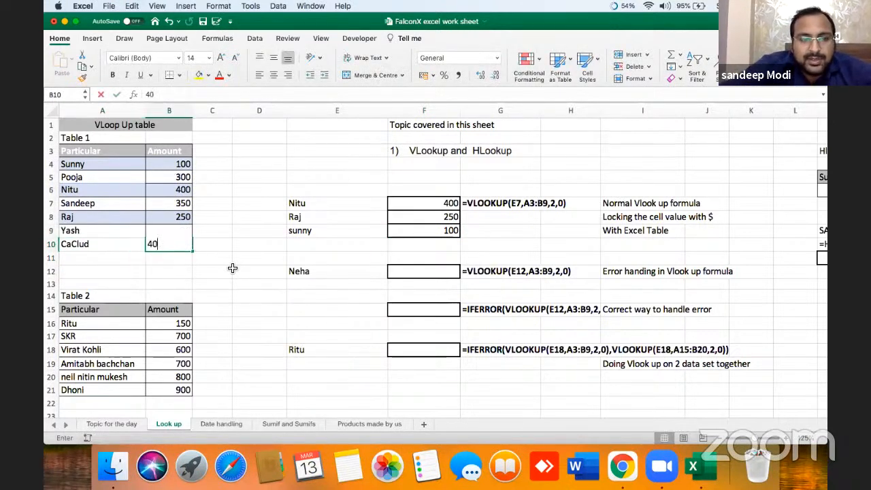
pyautogui.press('Return')
# Step: Copy the new CaClud entry from A10 into E10 as a lookup value
pyautogui.press('Up')
pyautogui.press('Left')
pyautogui.press('super+c')
pyautogui.press('Right')
pyautogui.press('Right')
pyautogui.press('Right')
pyautogui.press('Right')
pyautogui.press('Return')
# Step: Copy the lookup formula from F9 into F10
pyautogui.press('Right')
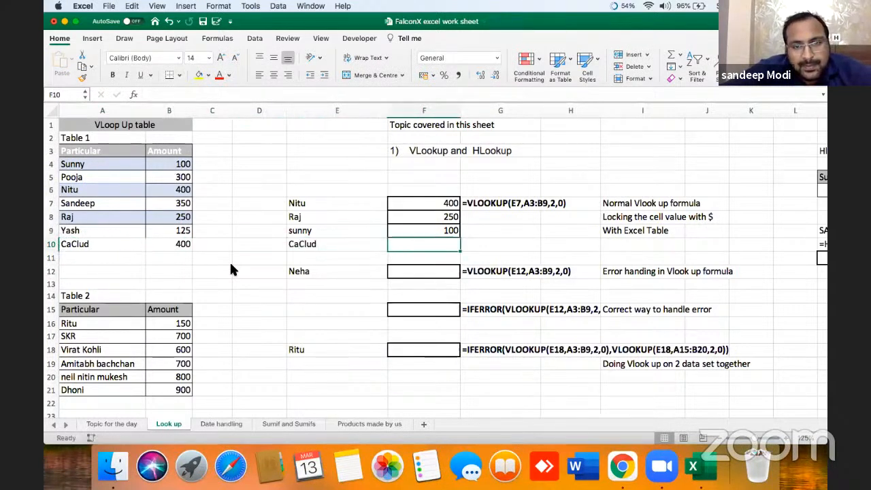
pyautogui.press('Up')
pyautogui.press('super+c')
pyautogui.press('Down')
pyautogui.press('Return')
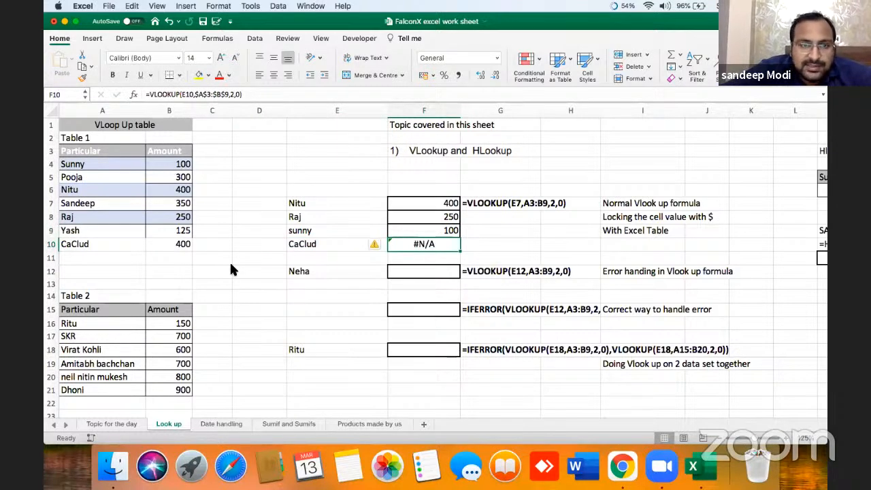
# Step: Extend the table range in F10's lookup formula to $A$3:$B$10 to include the new row
pyautogui.click(341, 98)
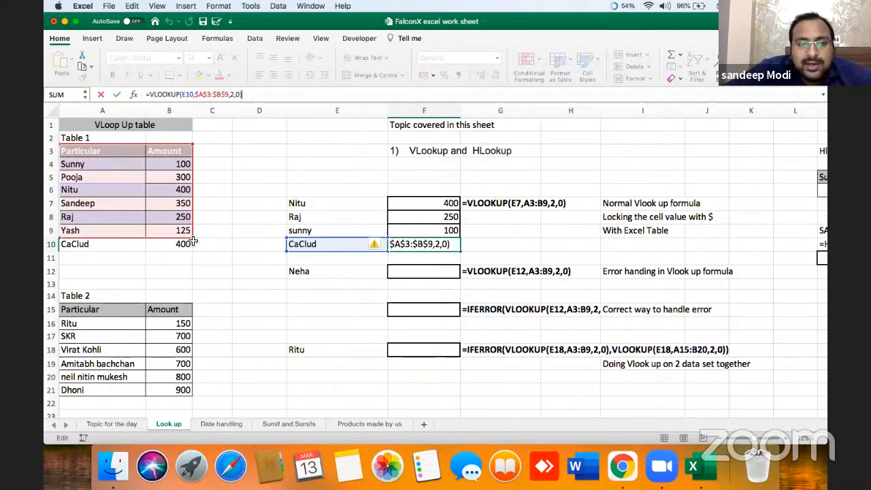
pyautogui.moveTo(194, 239); pyautogui.dragTo(195, 248)
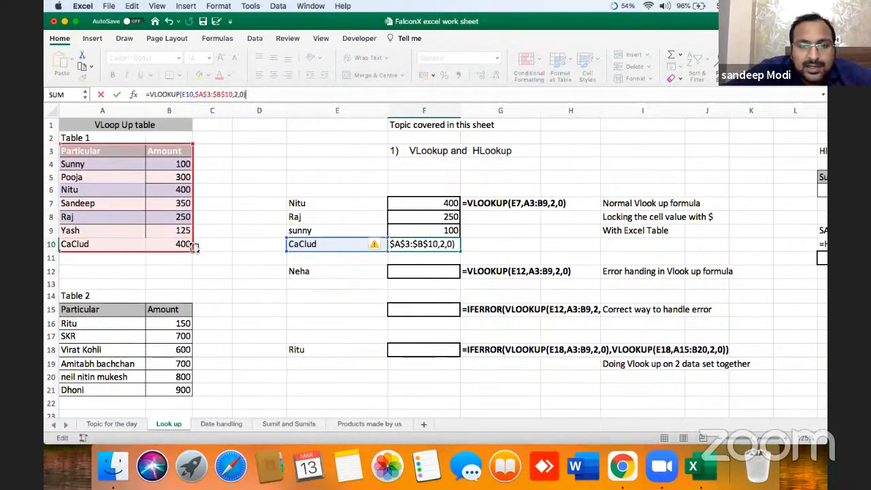
pyautogui.press('Return')
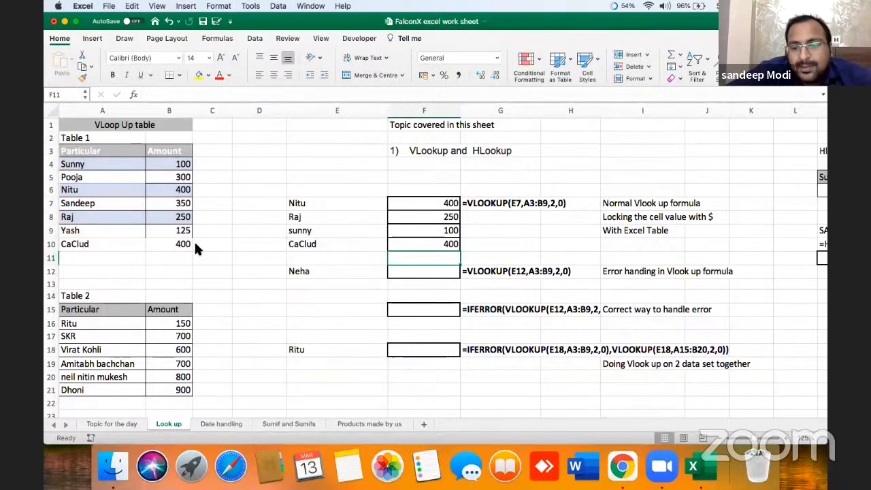
pyautogui.press('Left')
pyautogui.press('Left')
pyautogui.press('Up')
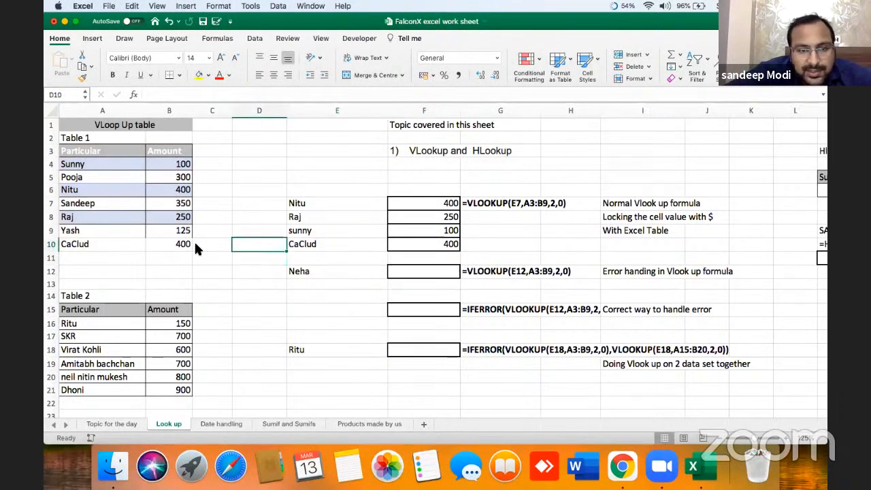
# Step: Clear the CaClud lookup value and its lookup formula from E10:F10
pyautogui.press('super+c')
pyautogui.hotkey('shift', 'Right')
pyautogui.hotkey('shift', 'Right')
pyautogui.press('Escape')
# Step: Remove the CaClud entry and its amount from A10:B10 below Table 1
pyautogui.press('Left')
pyautogui.press('Left')
pyautogui.press('Down')
pyautogui.press('Left')
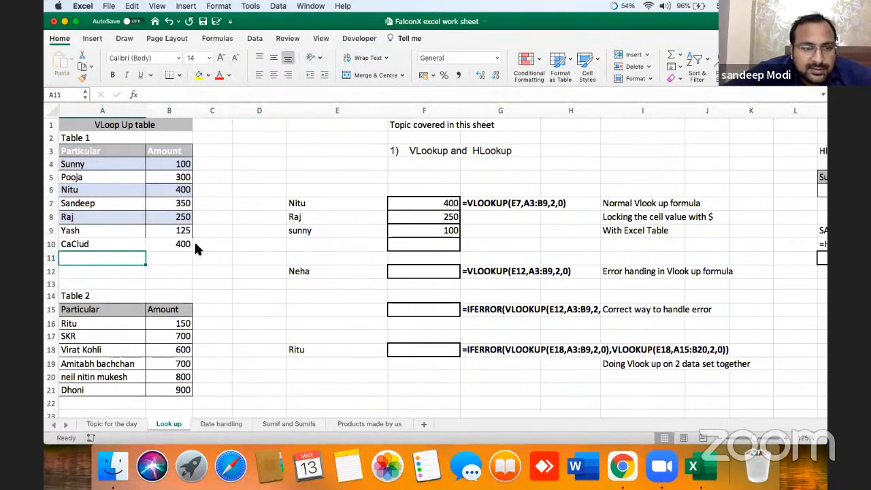
pyautogui.hotkey('shift', 'Right')
pyautogui.press('super+c')
pyautogui.press('Up')
pyautogui.press('Return')
# Step: Delete the existing lookup formulas from F7:F9
pyautogui.press('Up')
pyautogui.press('Up')
pyautogui.press('Up')
pyautogui.press('Right')
pyautogui.press('Right')
pyautogui.press('Right')
pyautogui.press('Right')
pyautogui.press('Right')
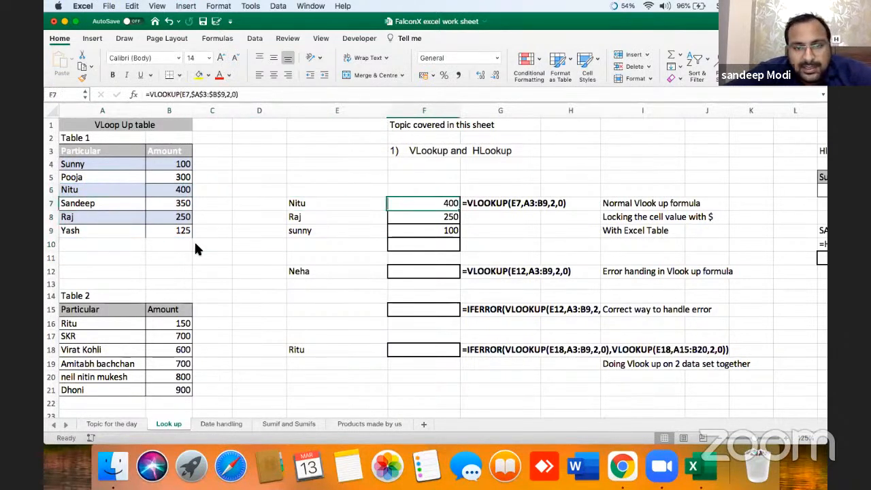
pyautogui.hotkey('shift', 'Down')
pyautogui.hotkey('shift', 'Down')
pyautogui.press('Delete')
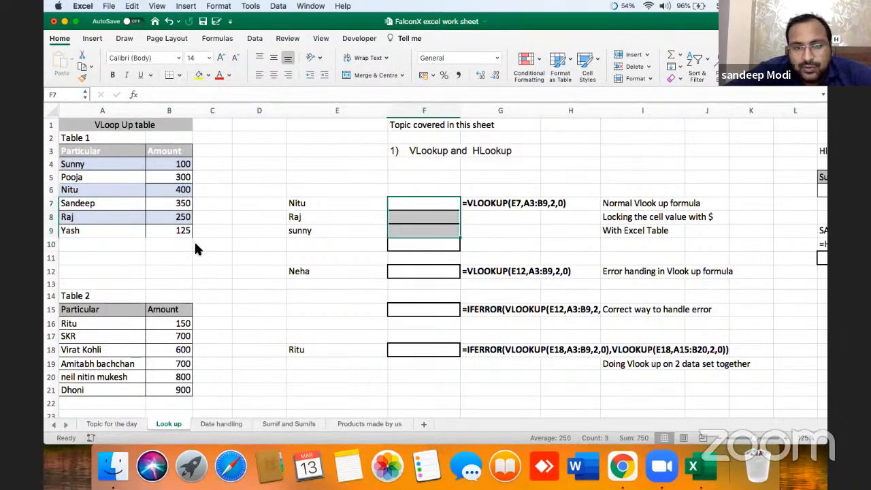
# Step: Convert the Table 1 range A3:B9 into an Excel table with headers and check its table name
pyautogui.press('Left')
pyautogui.press('Left')
pyautogui.press('Left')
pyautogui.press('Left')
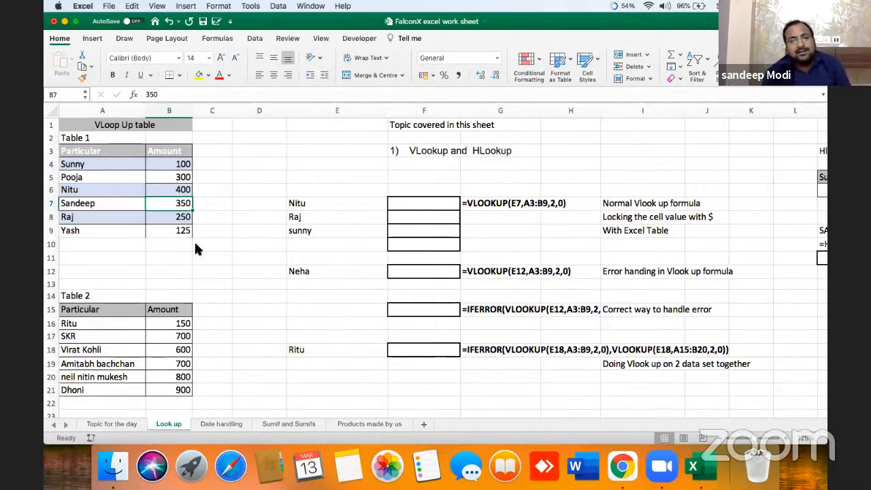
pyautogui.press('Left')
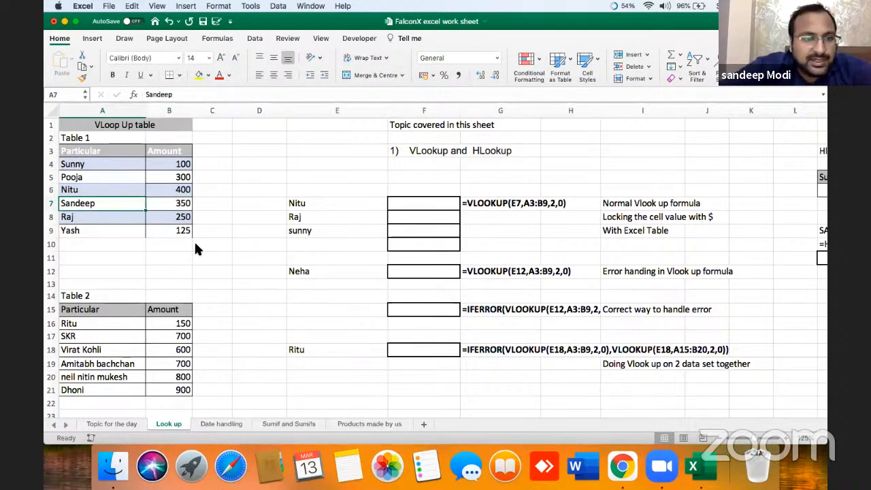
pyautogui.press('Up')
pyautogui.press('Up')
pyautogui.press('Up')
pyautogui.press('Up')
pyautogui.hotkey('shift', 'Right')
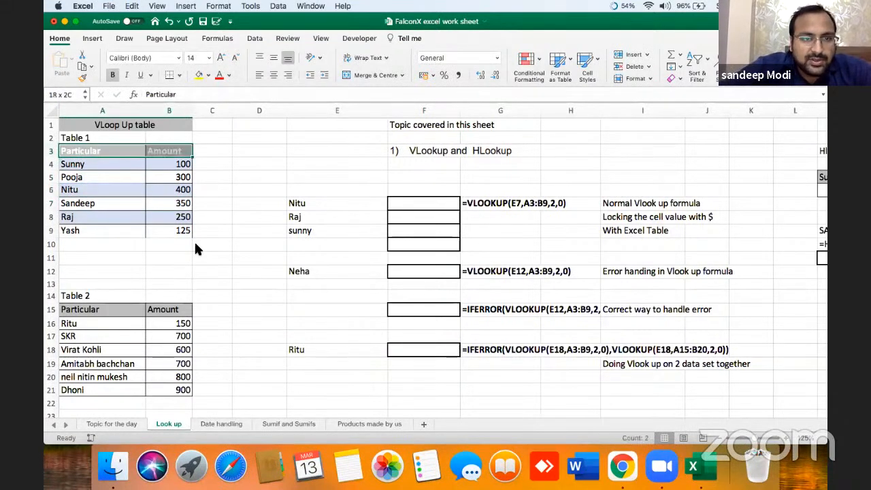
pyautogui.hotkey('shift', 'Down')
pyautogui.hotkey('shift', 'Down')
pyautogui.hotkey('shift', 'Down')
pyautogui.hotkey('shift', 'Down')
pyautogui.hotkey('shift', 'Down')
pyautogui.hotkey('shift', 'Down')
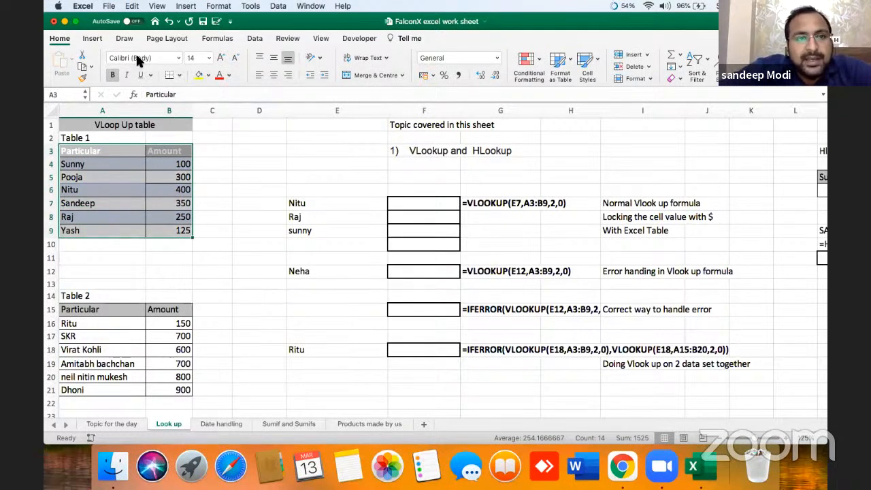
pyautogui.click(92, 39)
pyautogui.click(123, 65)
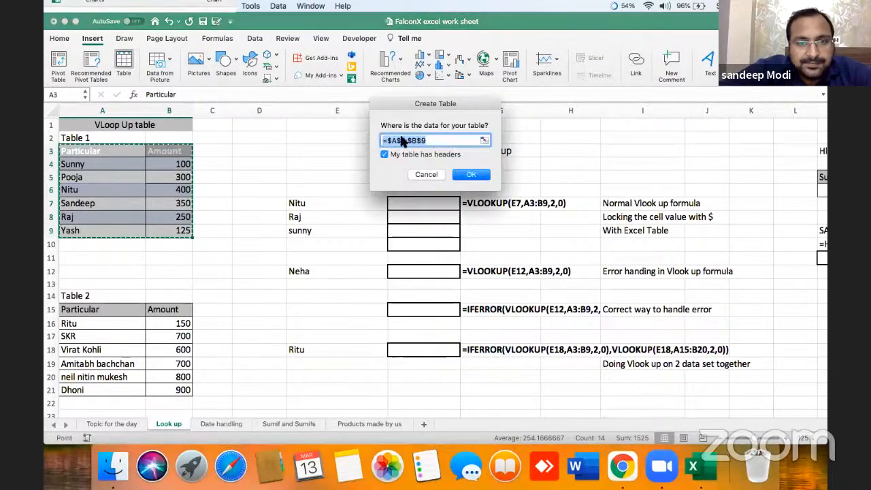
pyautogui.click(467, 175)
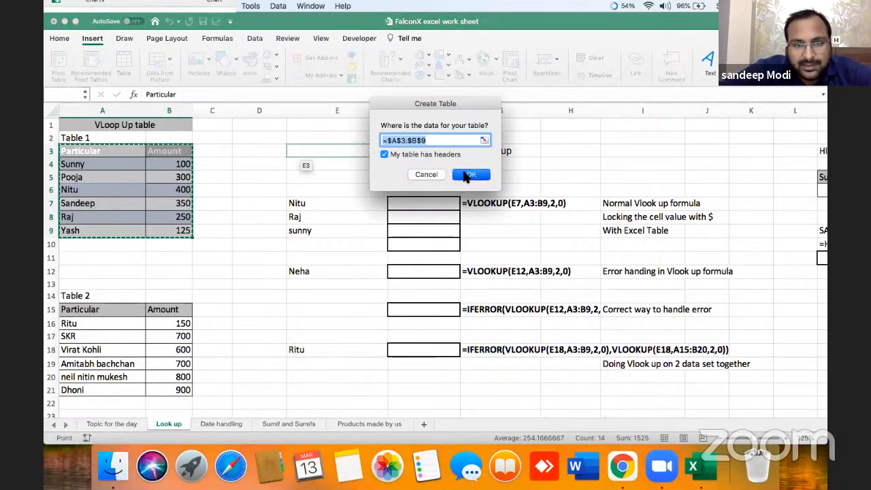
pyautogui.click(143, 188)
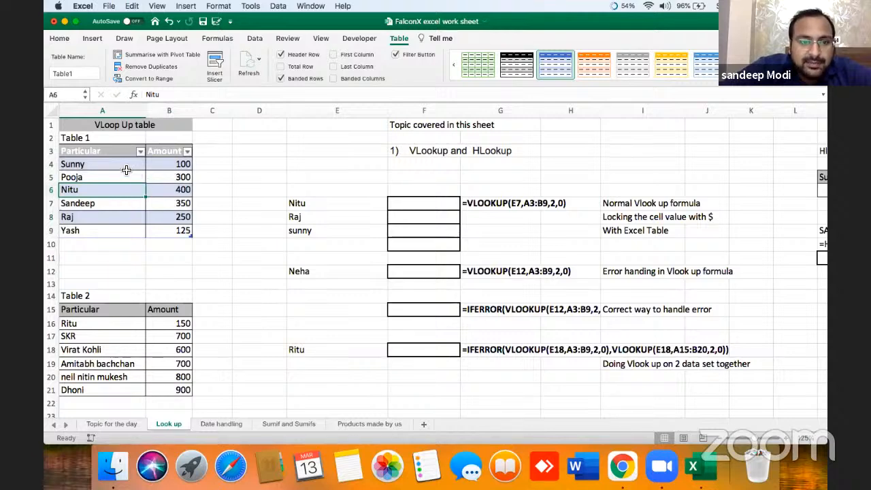
pyautogui.click(86, 75)
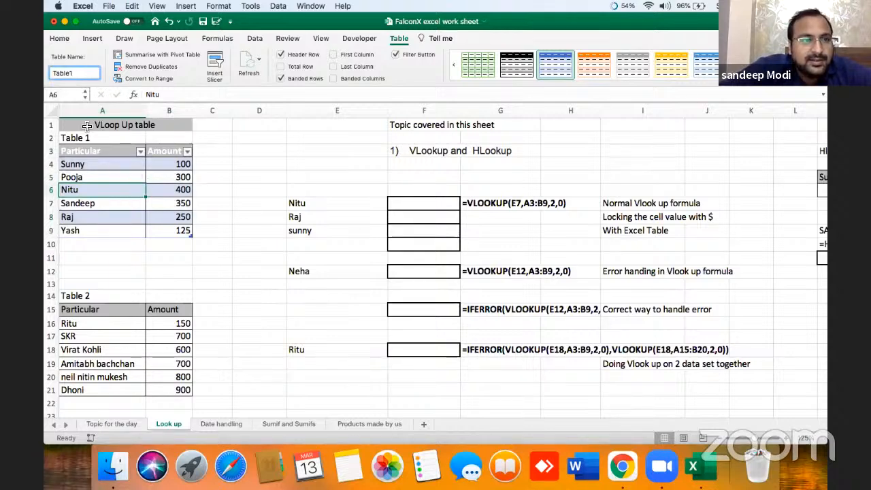
# Step: Start a VLOOKUP formula in F7 with E7 as the lookup value and the whole Excel table, Table1[#All], as the table array
pyautogui.click(416, 207)
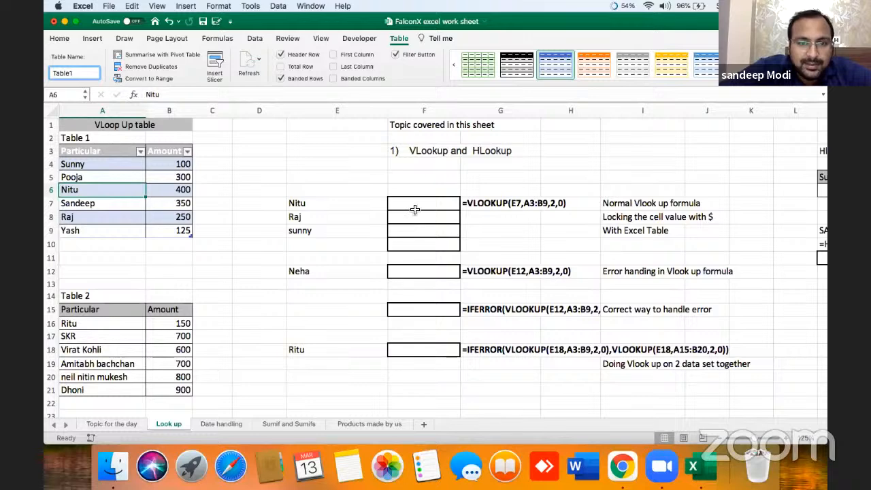
pyautogui.write('=vloo')
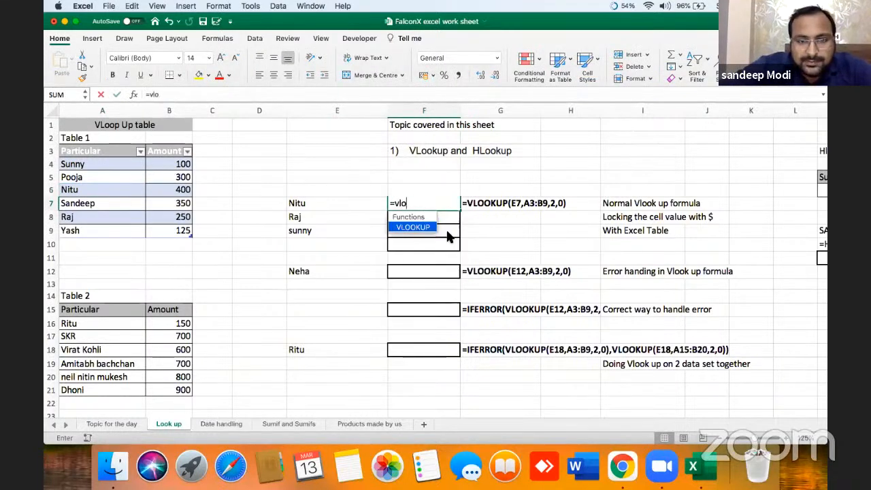
pyautogui.press('Tab')
pyautogui.press('Left')
pyautogui.write(',')
pyautogui.press('Left')
pyautogui.press('Left')
pyautogui.press('Left')
pyautogui.press('Left')
pyautogui.press('Up')
pyautogui.press('Up')
pyautogui.press('Up')
pyautogui.press('Left')
pyautogui.press('Up')
pyautogui.hotkey('shift', 'Right')
pyautogui.hotkey('shift', 'Right')
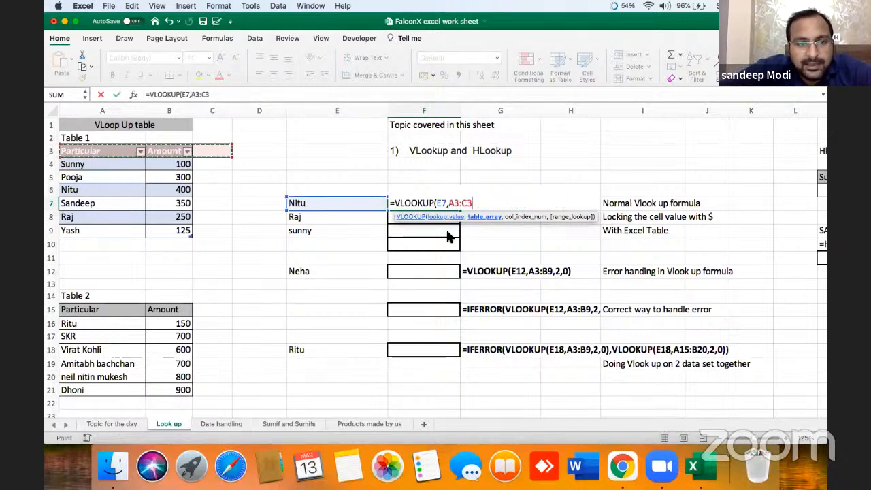
pyautogui.hotkey('shift', 'Down')
pyautogui.hotkey('shift', 'Down')
pyautogui.hotkey('shift', 'Down')
pyautogui.hotkey('shift', 'Down')
pyautogui.hotkey('shift', 'Down')
pyautogui.hotkey('shift', 'Down')
pyautogui.hotkey('shift', 'Left')
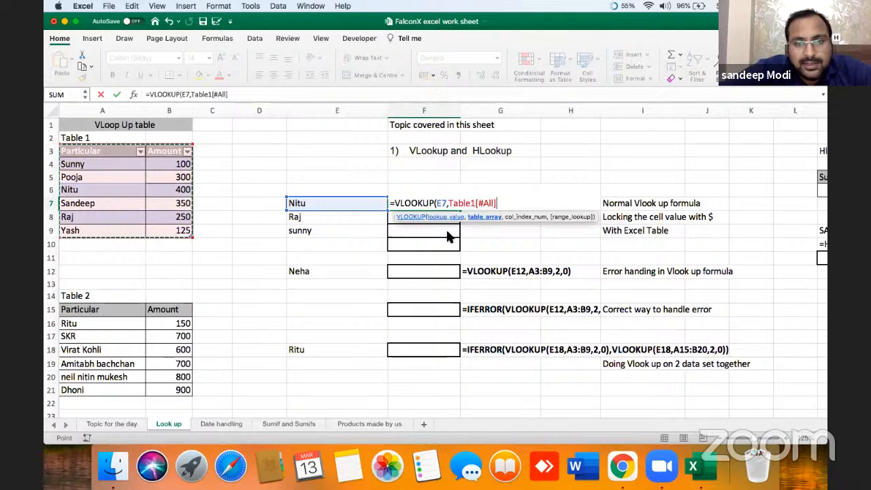
# Step: Complete F7's VLOOKUP formula with column index 2 and 0 for an exact match
pyautogui.write(',')
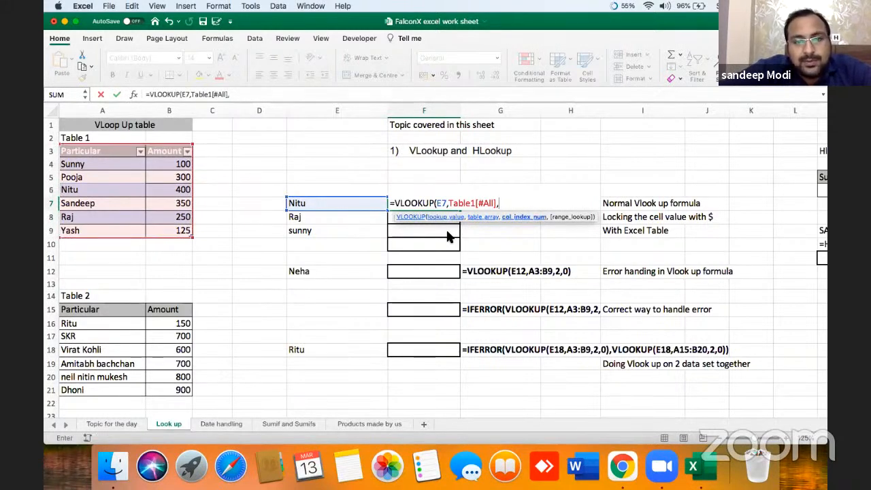
pyautogui.write('2,')
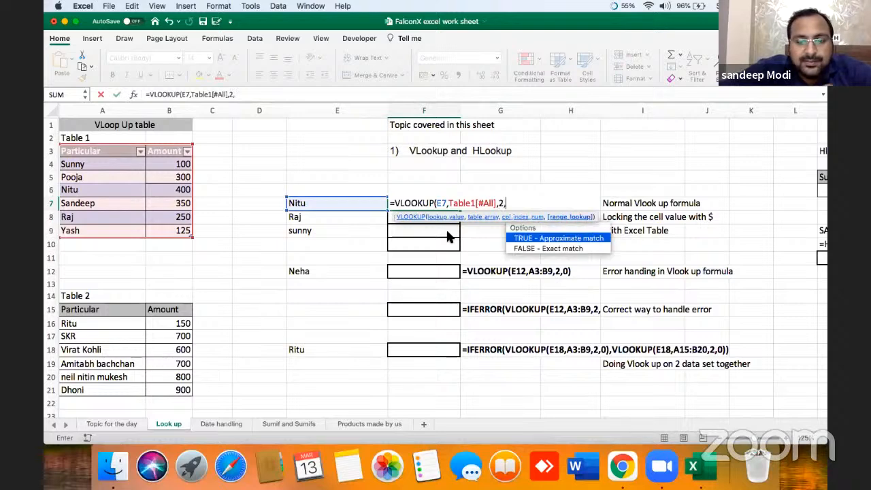
pyautogui.write('0)')
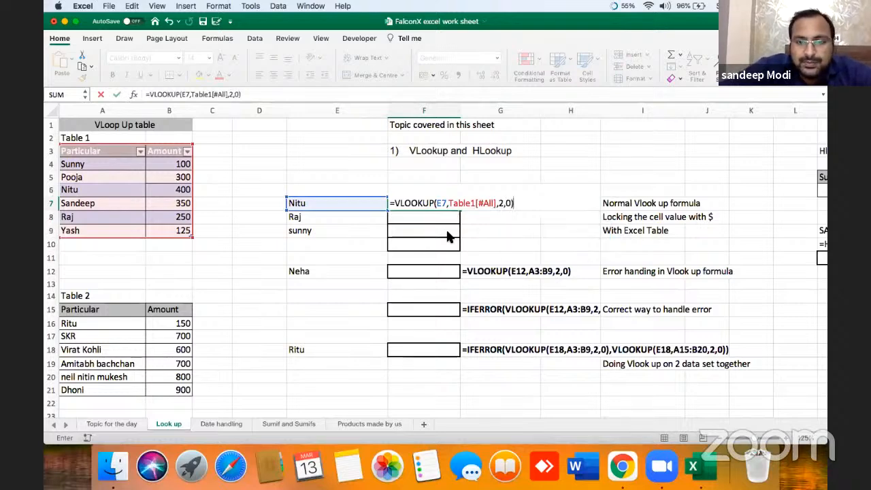
pyautogui.press('Return')
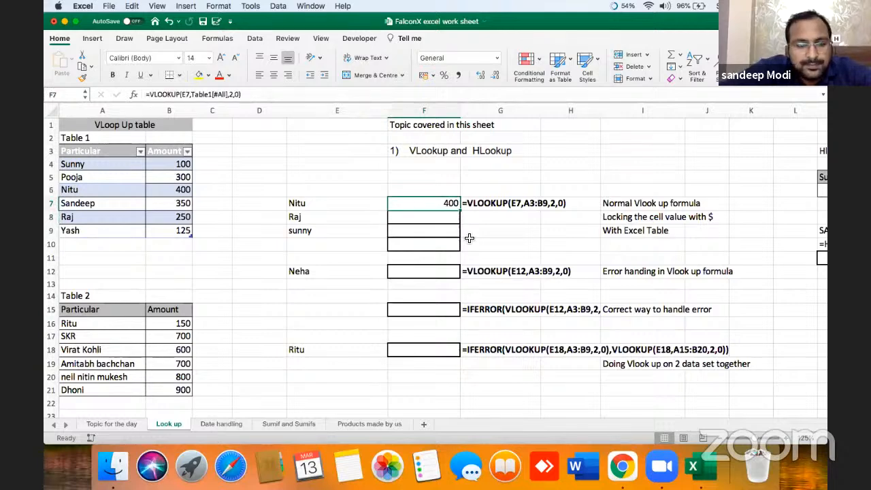
# Step: Fill the lookup formula from F7 down to F9 and inspect the references in F9's formula
pyautogui.moveTo(461, 210); pyautogui.dragTo(468, 239)
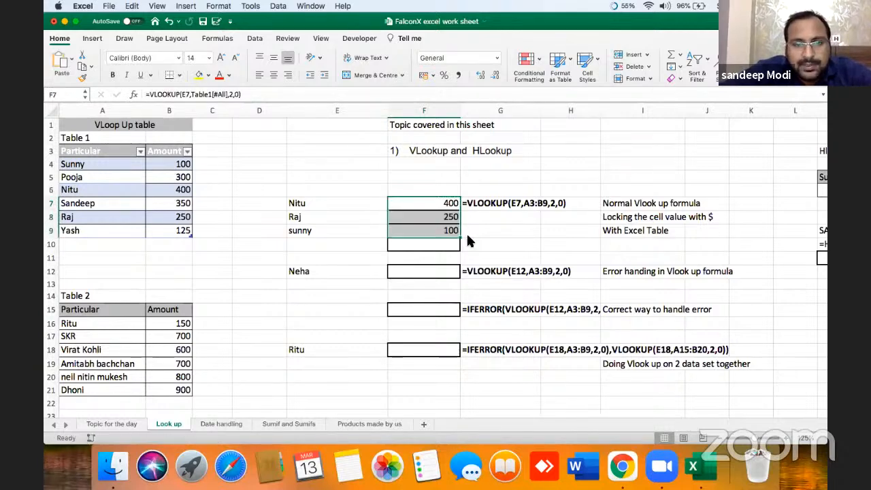
pyautogui.click(459, 233)
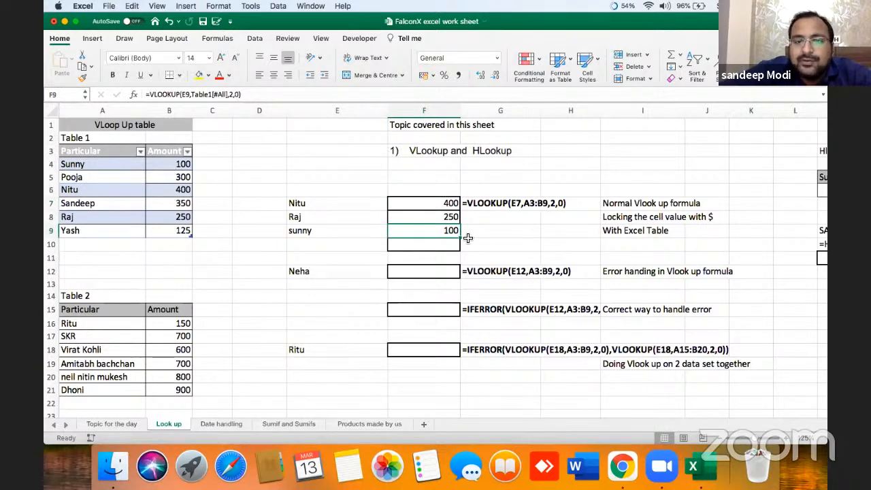
pyautogui.doubleClick(442, 232)
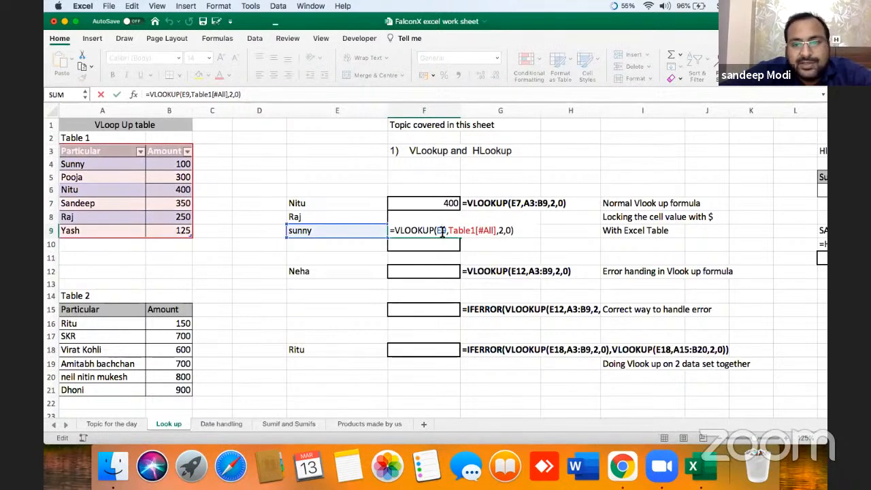
pyautogui.press('Escape')
# Step: Add a new row 10 to the Excel table with the particular CaClud and the amount 500
pyautogui.press('Left')
pyautogui.press('Left')
pyautogui.press('Left')
pyautogui.press('Left')
pyautogui.press('Down')
pyautogui.press('Left')
pyautogui.write('Ca')
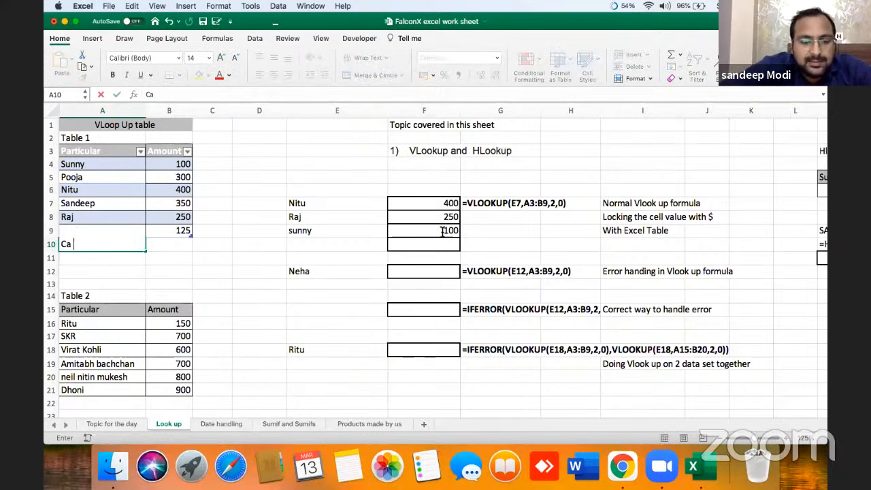
pyautogui.write('d')
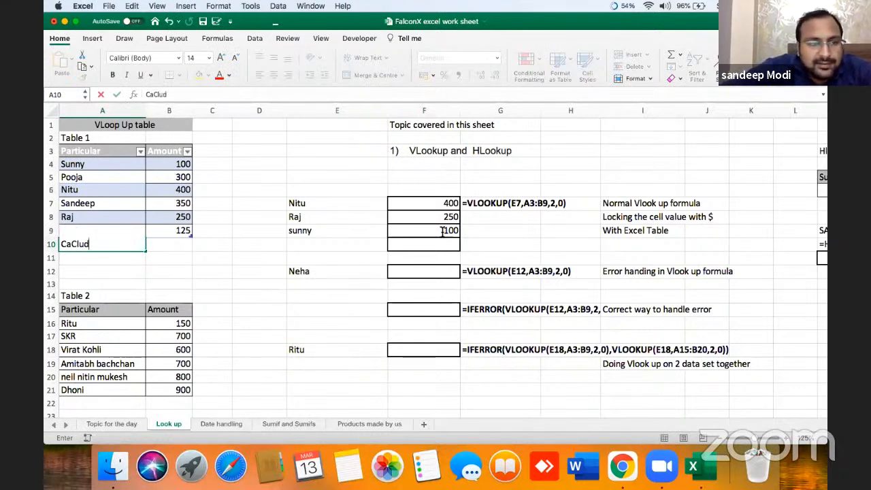
pyautogui.press('Tab')
pyautogui.write('500')
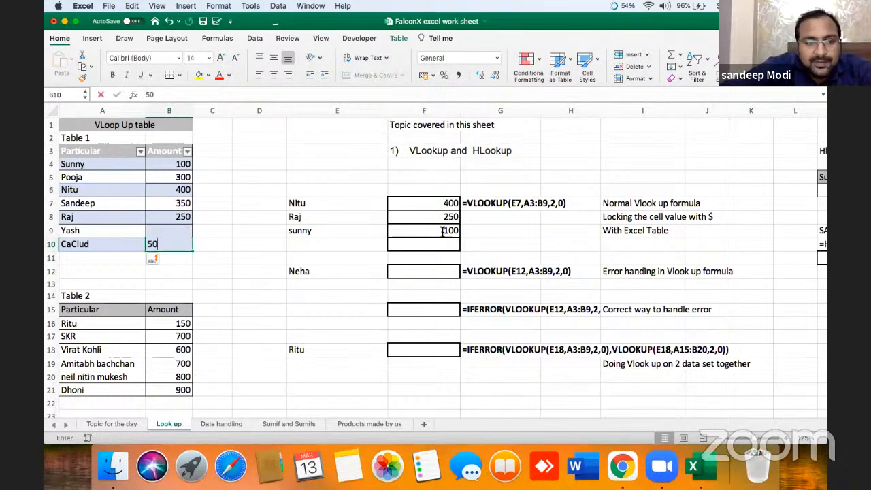
pyautogui.press('Return')
# Step: Copy the CaClud entry from A10 into E10 as a lookup value
pyautogui.press('Up')
pyautogui.press('Up')
pyautogui.press('Right')
pyautogui.press('Right')
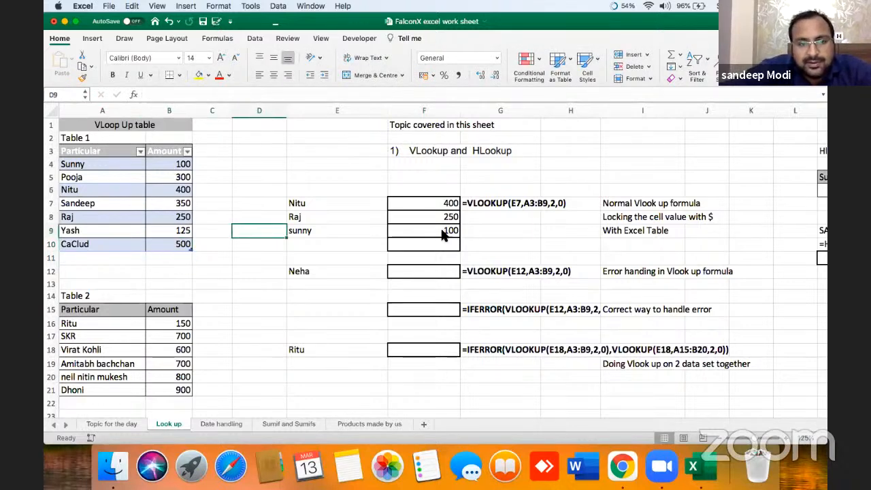
pyautogui.click(114, 245)
pyautogui.press('cmd+c')
pyautogui.press('Right')
pyautogui.press('Right')
pyautogui.press('Right')
pyautogui.press('Right')
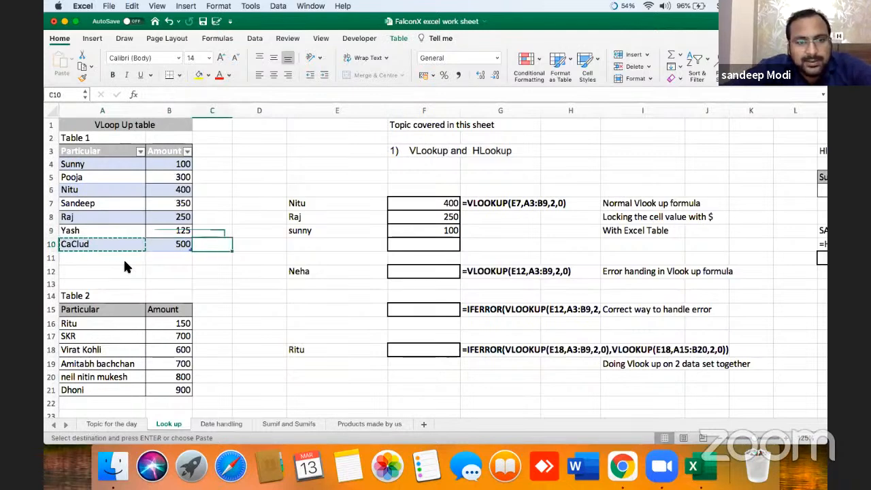
pyautogui.press('Return')
# Step: Copy the table-based lookup formula from F9 into F10
pyautogui.press('Right')
pyautogui.press('Up')
pyautogui.press('cmd+c')
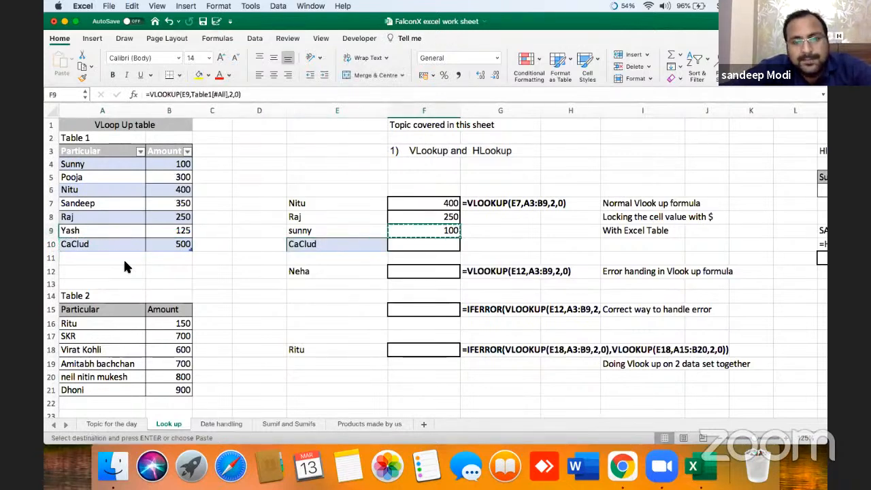
pyautogui.press('Down')
pyautogui.press('Return')
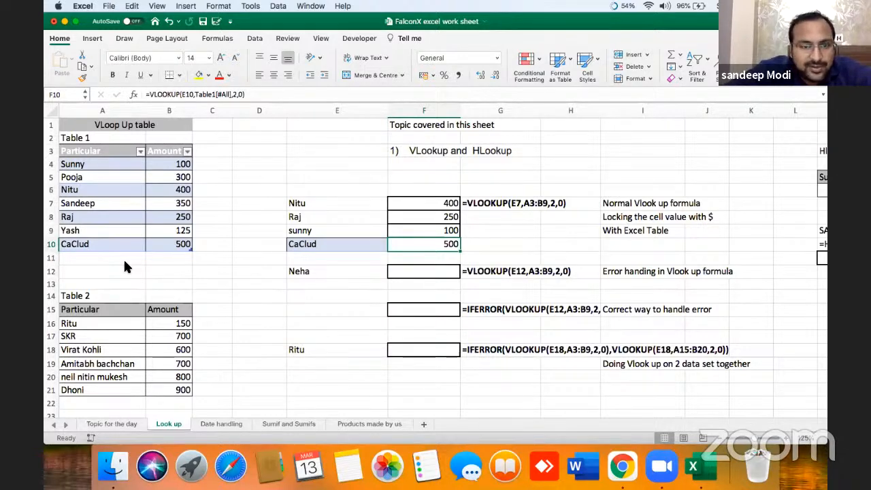
pyautogui.press('Down')
pyautogui.press('Left')
pyautogui.press('Left')
pyautogui.press('Left')
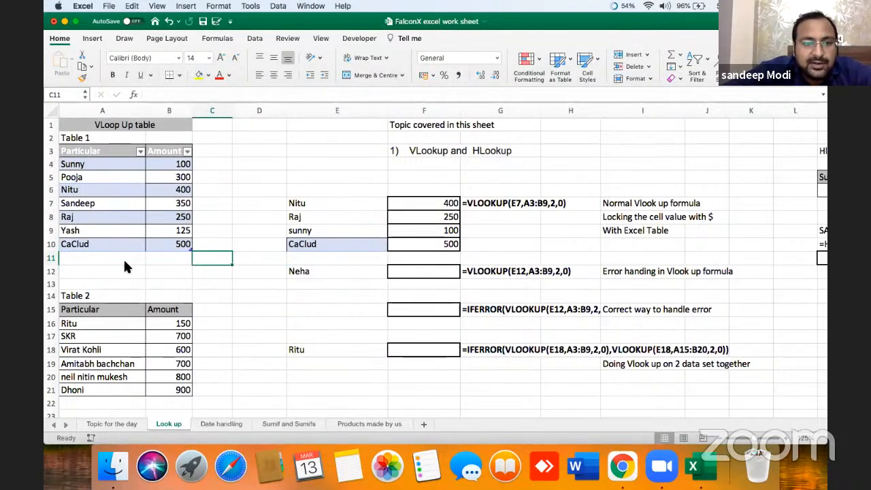
pyautogui.press('Left')
pyautogui.press('Down')
pyautogui.press('Right')
pyautogui.press('Right')
pyautogui.press('Left')
pyautogui.press('Left')
pyautogui.press('Left')
pyautogui.press('Up')
pyautogui.press('Up')
# Step: Convert the Excel table Table1 back to a normal range
pyautogui.click(131, 203)
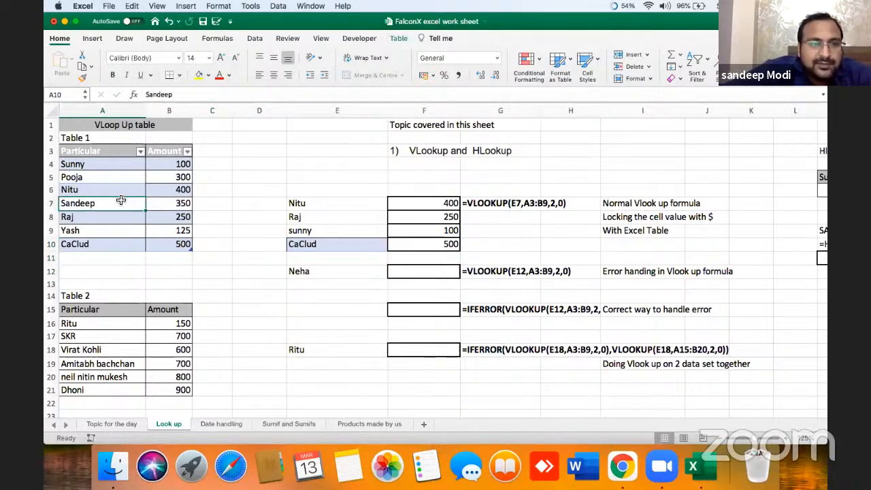
pyautogui.click(258, 39)
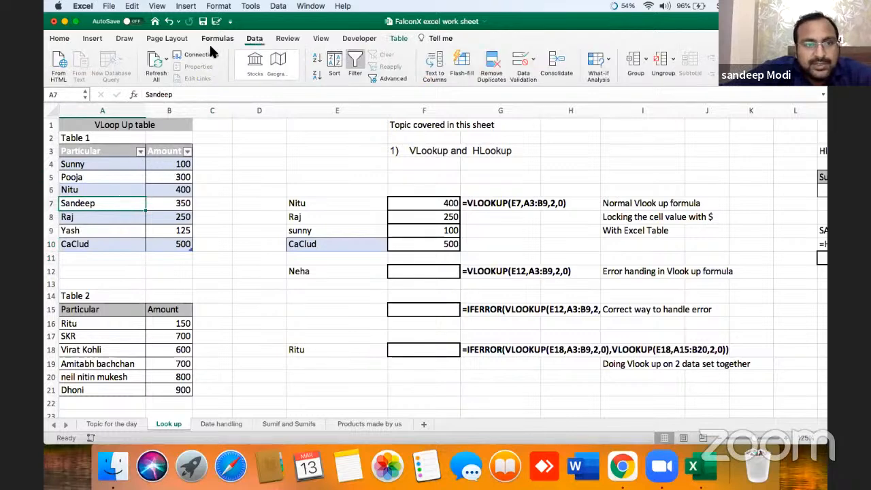
pyautogui.click(399, 38)
pyautogui.click(145, 78)
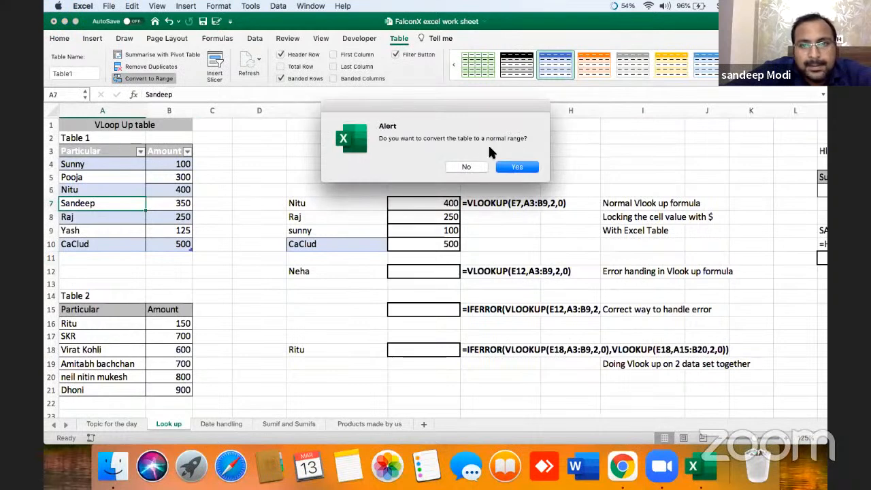
pyautogui.click(517, 166)
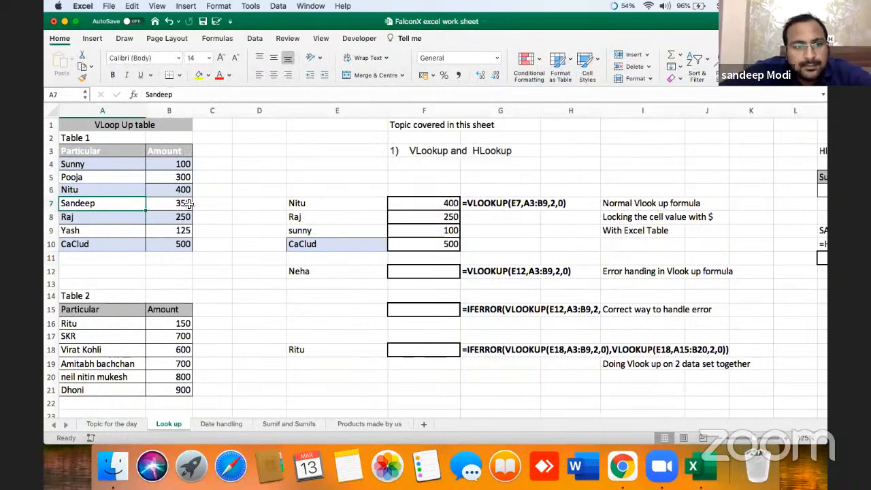
pyautogui.click(317, 272)
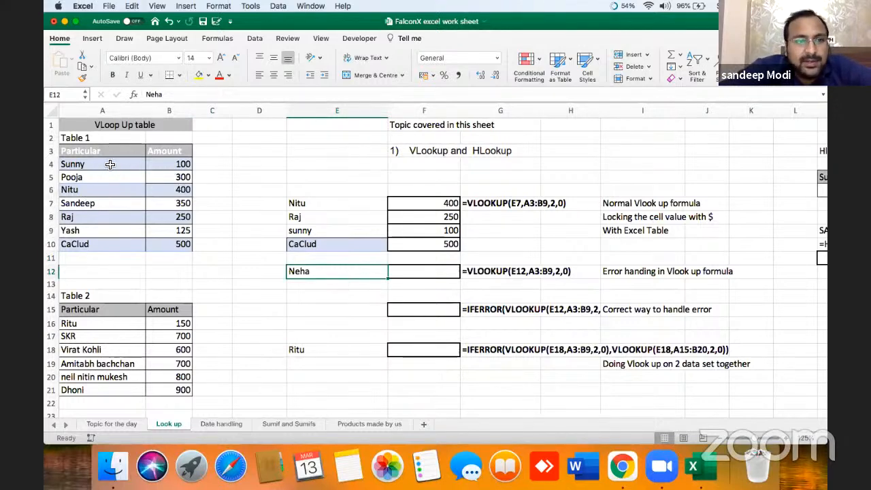
# Step: Enter an exact-match lookup in F12 for the E12 name: =VLOOKUP(E12,A3:B10,2,0)
pyautogui.moveTo(113, 164); pyautogui.dragTo(111, 242)
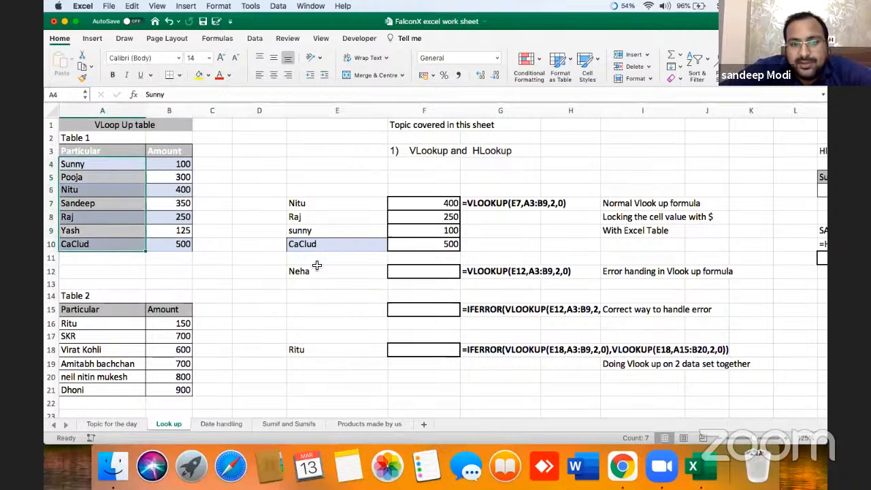
pyautogui.click(398, 273)
pyautogui.write('=')
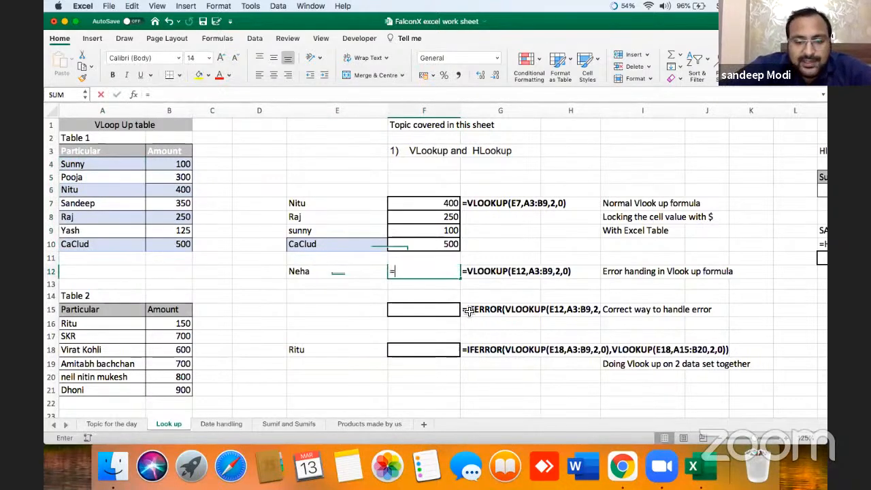
pyautogui.write('vlookup(')
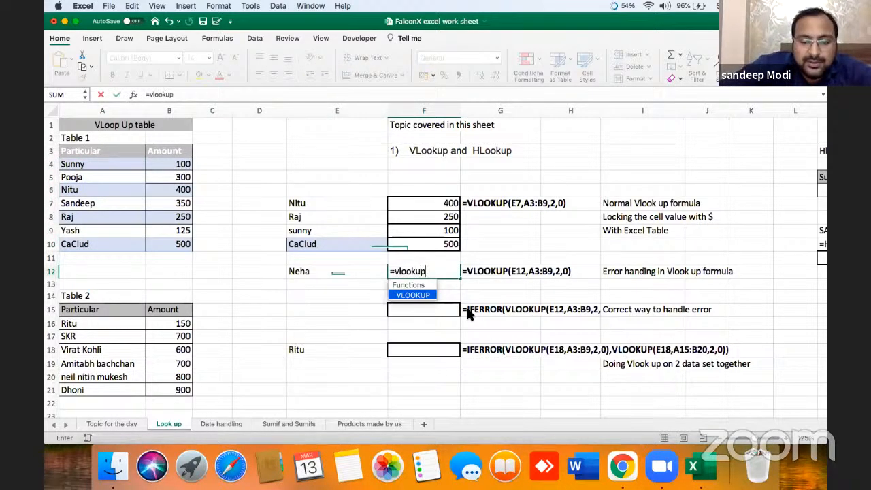
pyautogui.click(367, 276)
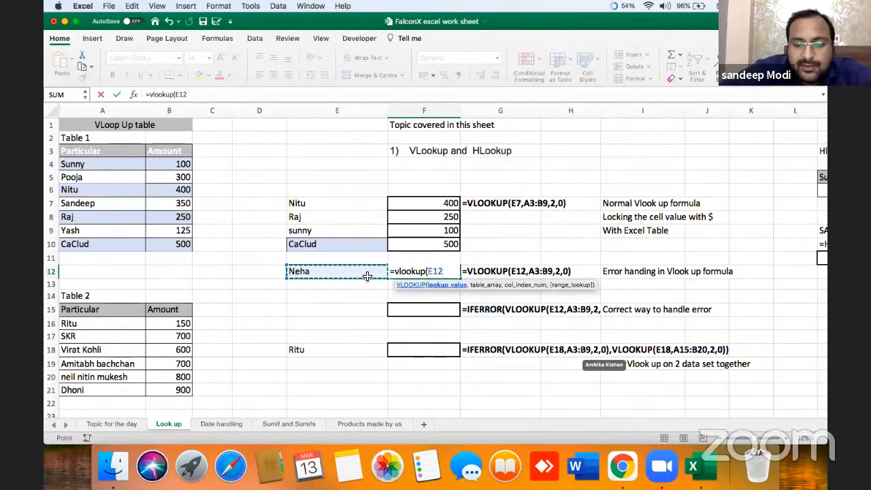
pyautogui.write(',')
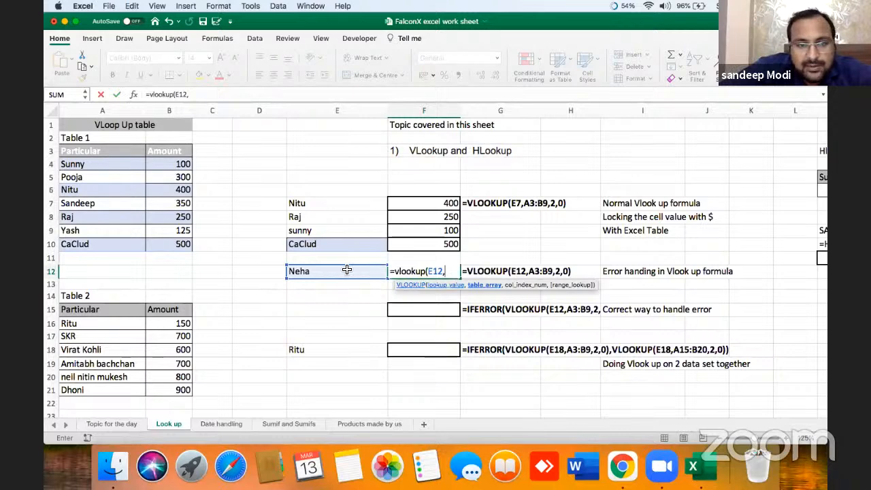
pyautogui.moveTo(117, 152); pyautogui.dragTo(164, 247)
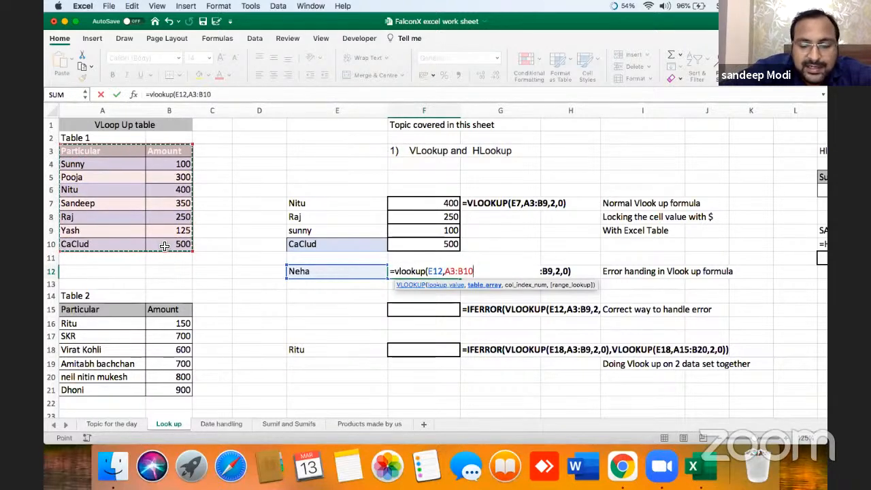
pyautogui.write(',2,')
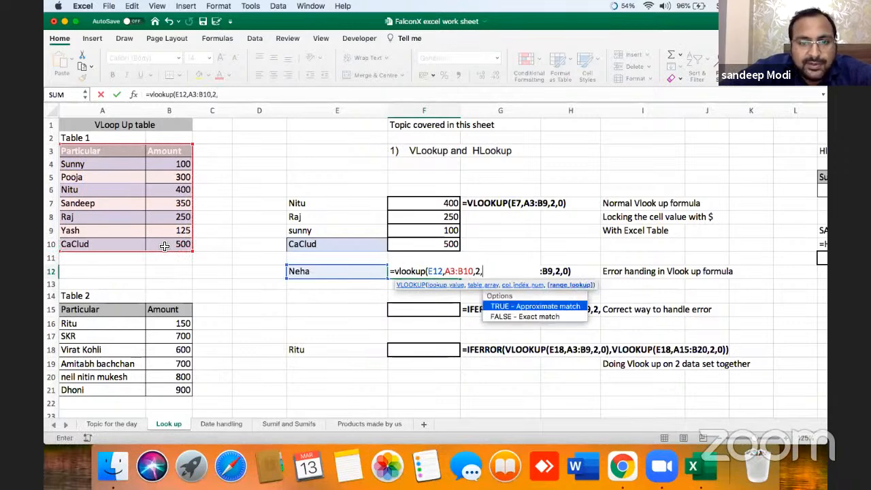
pyautogui.write('0)')
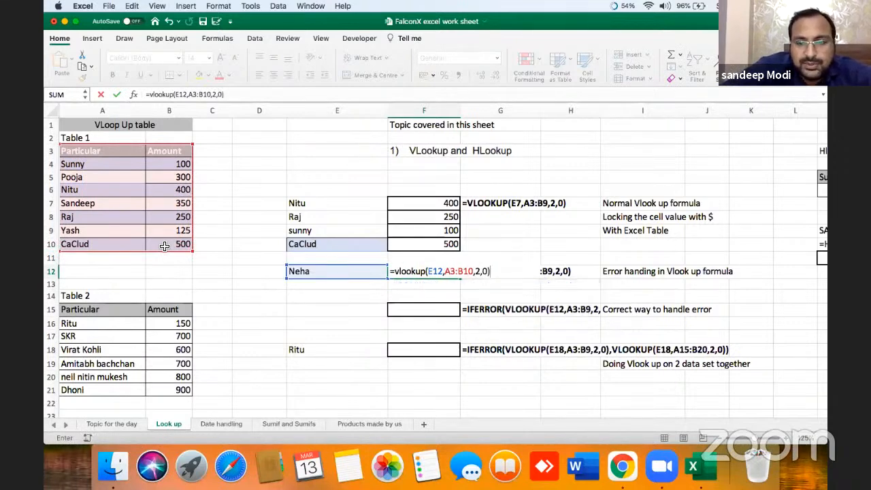
pyautogui.press('Return')
# Step: Examine the lookup name in E12 together with the plain VLOOKUP result beside it in F12
pyautogui.press('Up')
pyautogui.press('Left')
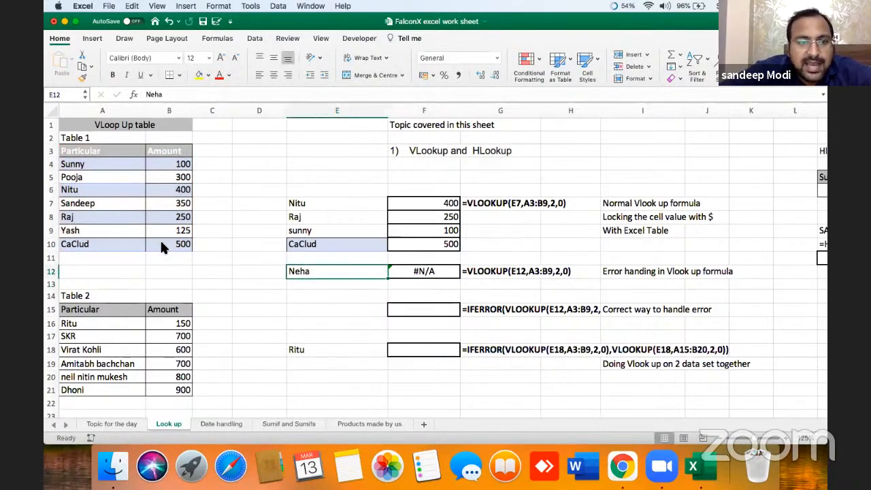
pyautogui.press('Left')
pyautogui.press('Left')
pyautogui.press('Left')
pyautogui.press('Right')
pyautogui.press('Right')
pyautogui.press('Right')
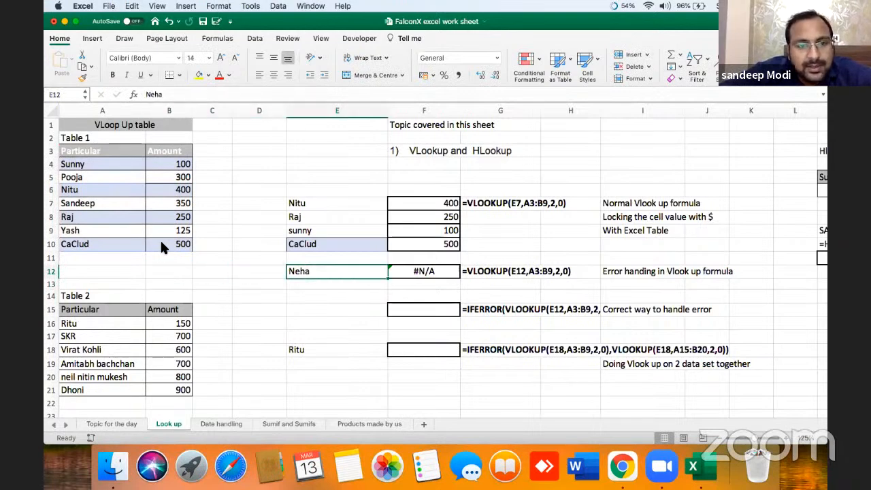
pyautogui.press('Right')
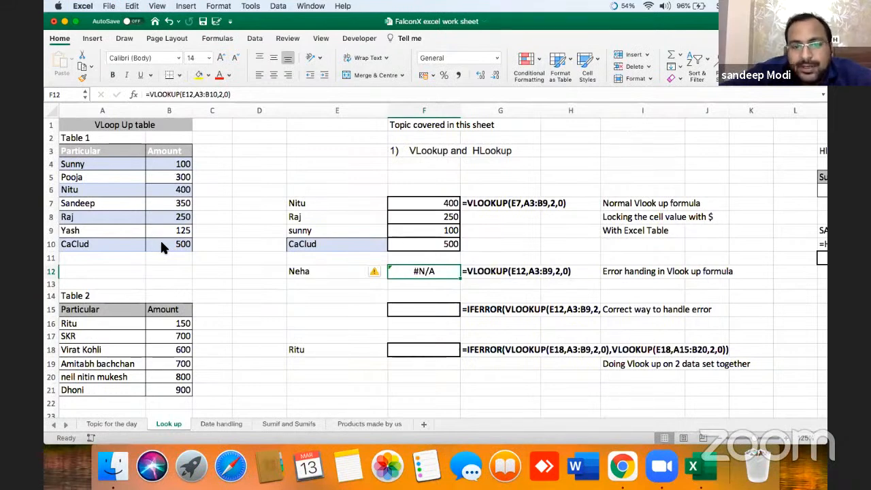
# Step: Enter an error-handled lookup in F15 that returns 0 when nothing matches: =IFERROR(VLOOKUP(E12,A3:B10,2,0),0)
pyautogui.press('Down')
pyautogui.press('Down')
pyautogui.press('Down')
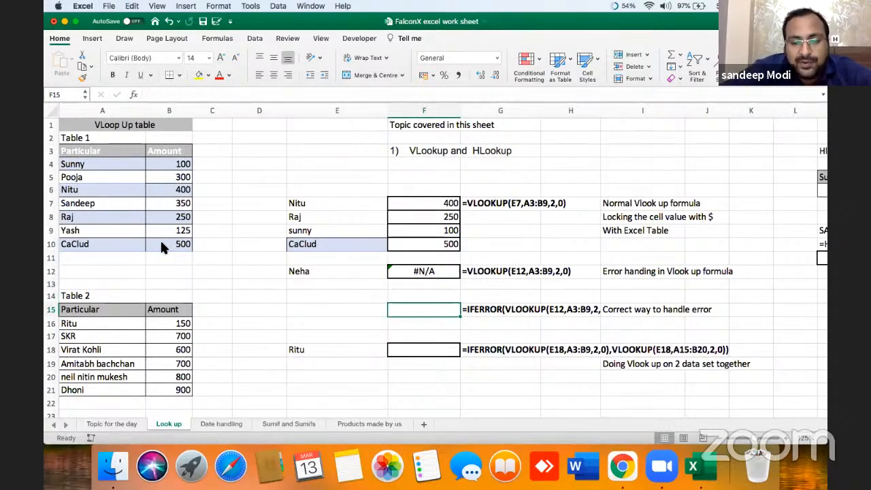
pyautogui.write('=')
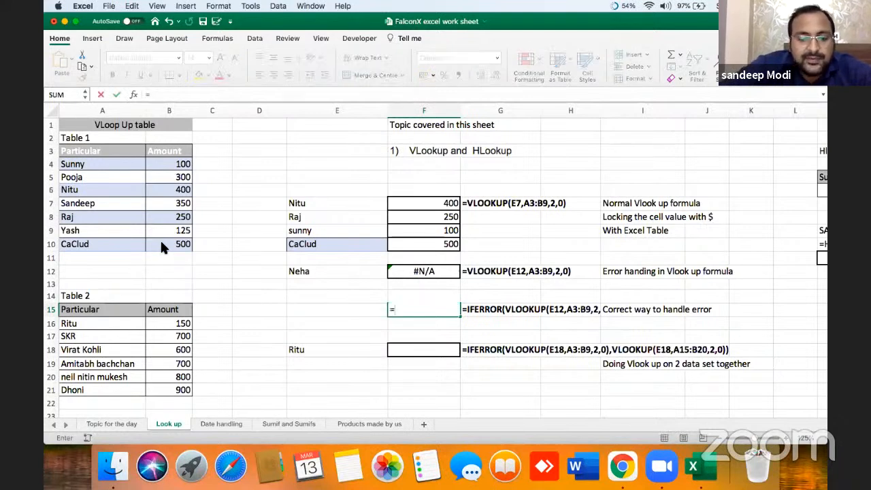
pyautogui.write('iferror(')
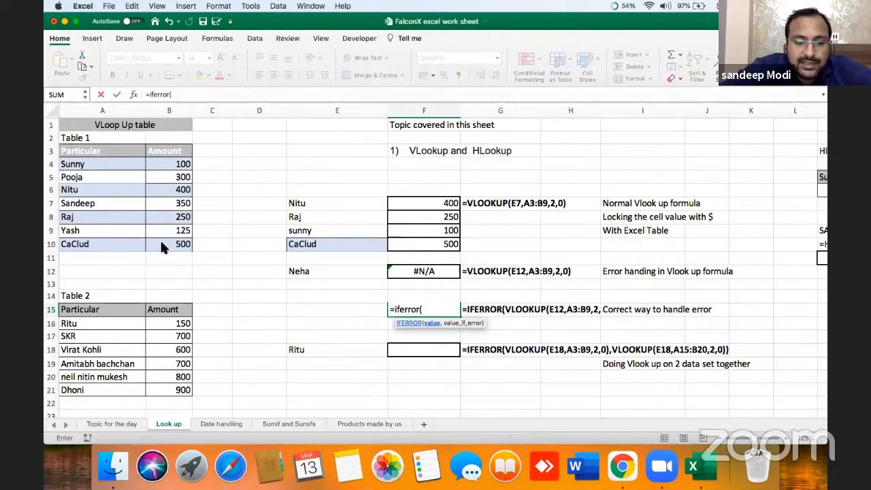
pyautogui.write('vlook')
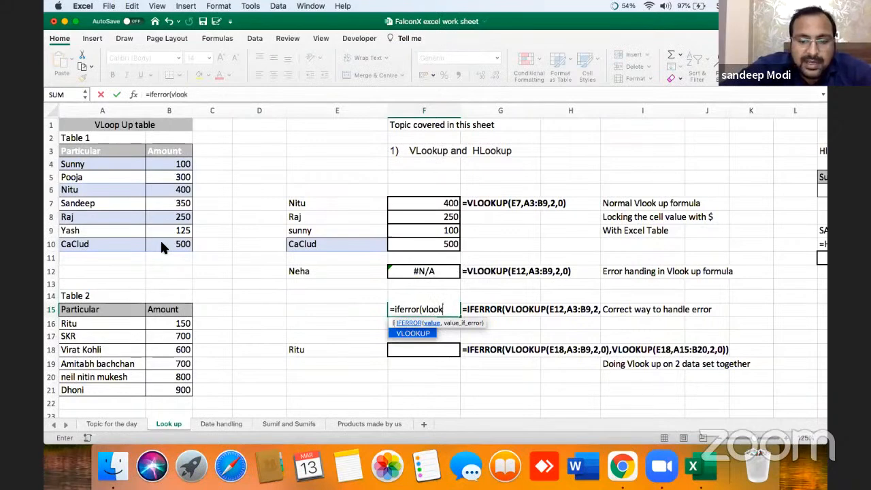
pyautogui.write('up')
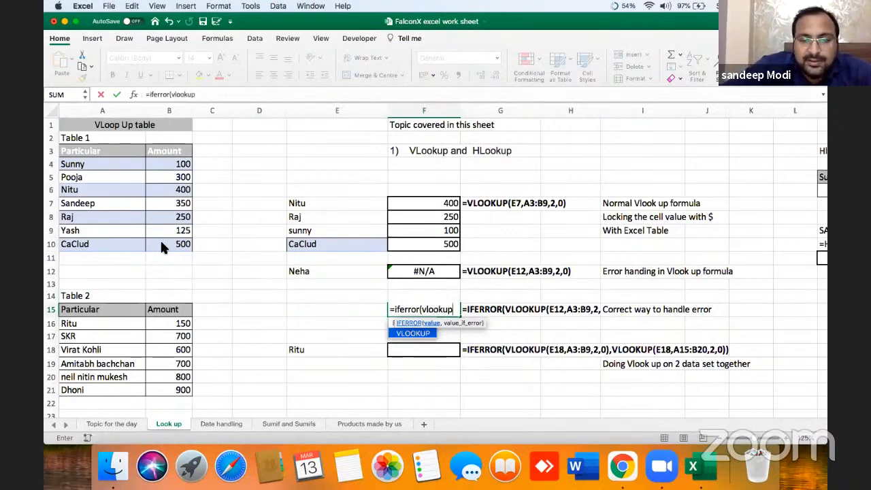
pyautogui.write('(')
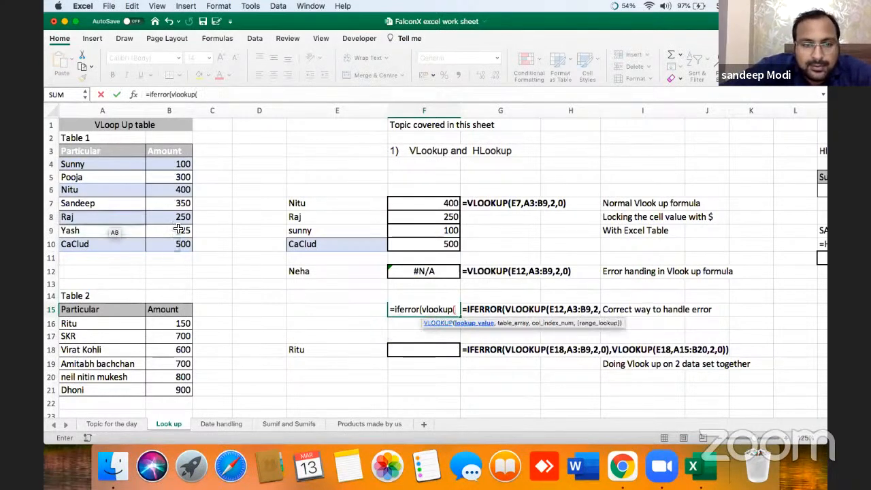
pyautogui.click(298, 270)
pyautogui.write(',')
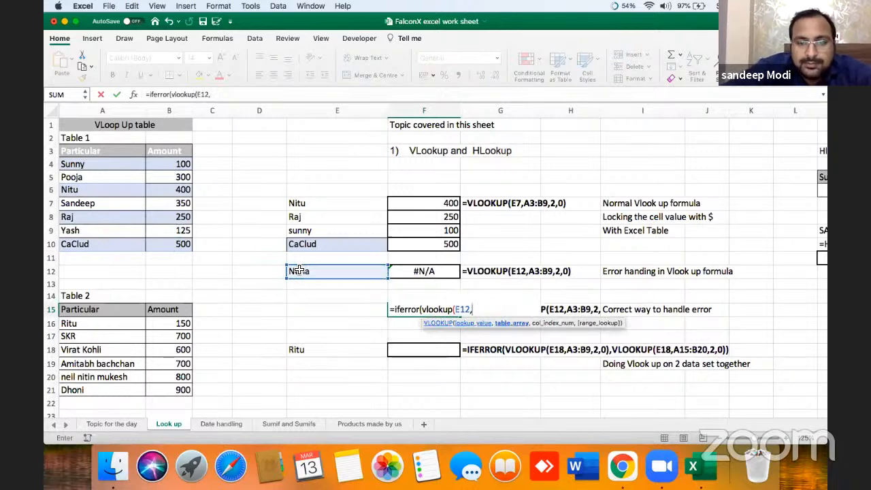
pyautogui.moveTo(123, 151); pyautogui.dragTo(162, 239)
pyautogui.write(',2,')
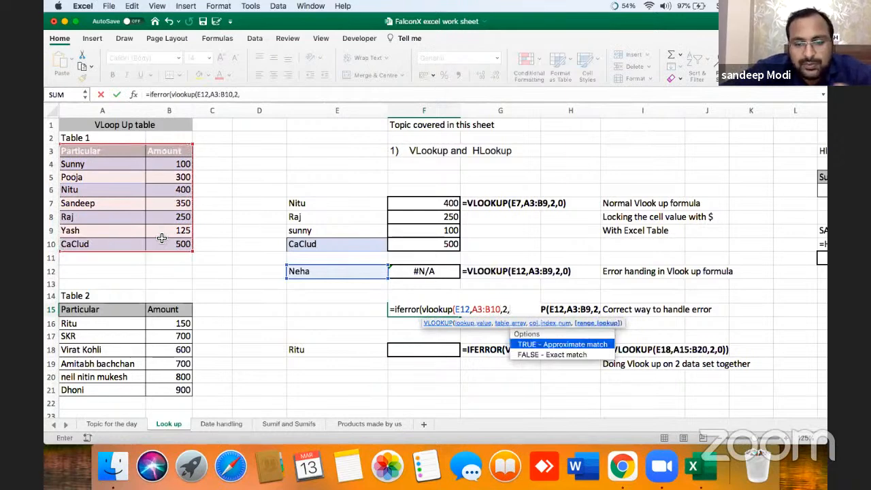
pyautogui.write('0)')
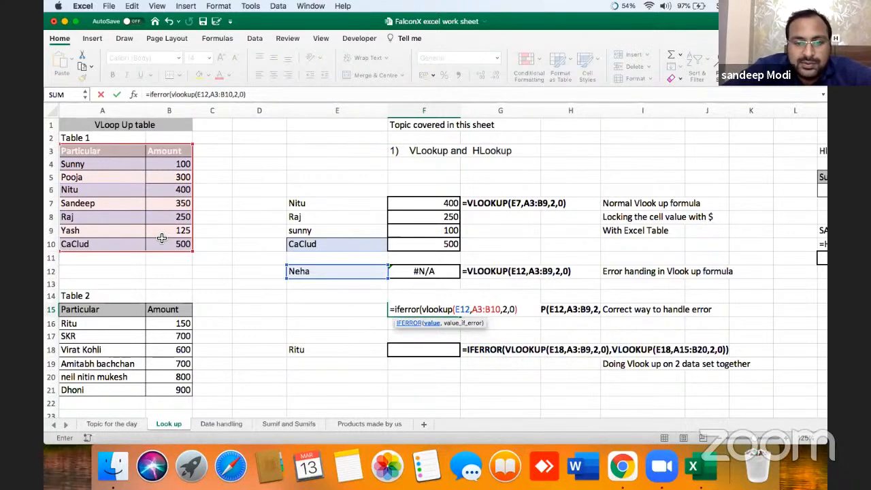
pyautogui.write(',')
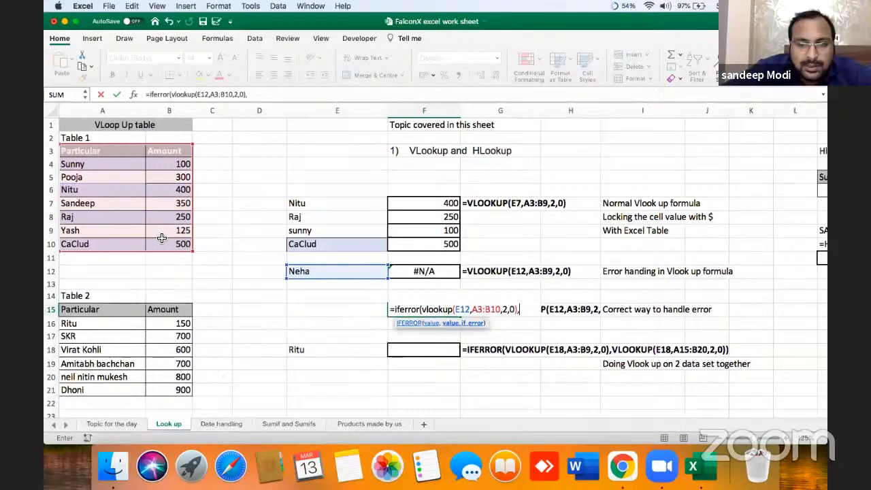
pyautogui.write('0')
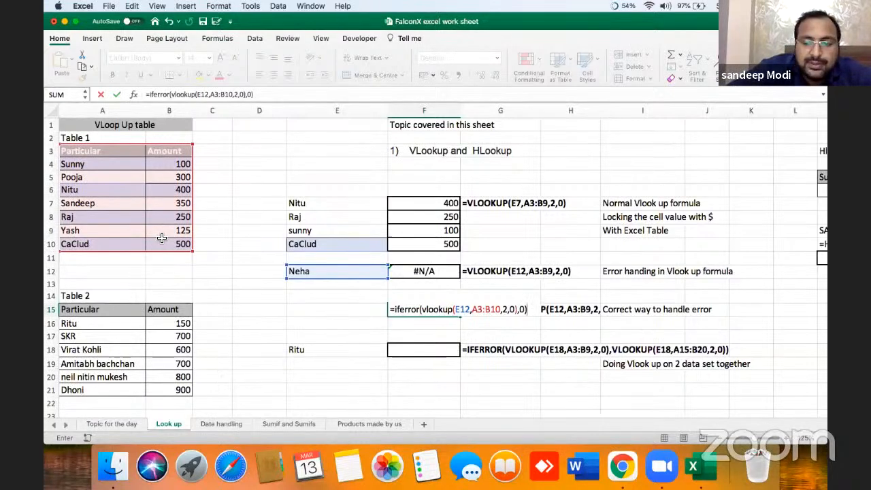
pyautogui.press('Return')
# Step: Compare the plain VLOOKUP result in F12 with the IFERROR version in F15
pyautogui.press('Up')
pyautogui.press('Left')
pyautogui.press('Left')
pyautogui.press('Up')
pyautogui.press('Up')
pyautogui.press('Up')
pyautogui.press('Right')
pyautogui.press('Down')
pyautogui.press('Down')
pyautogui.press('Down')
pyautogui.press('Right')
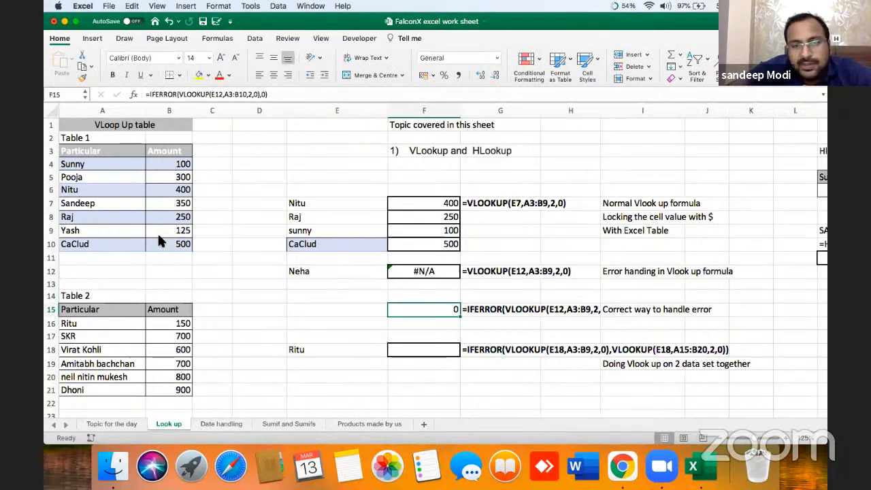
# Step: Replace the lookup name in E12 with the Table 1 name from A8 to test both formulas
pyautogui.press('Left')
pyautogui.press('Up')
pyautogui.press('Up')
pyautogui.press('Up')
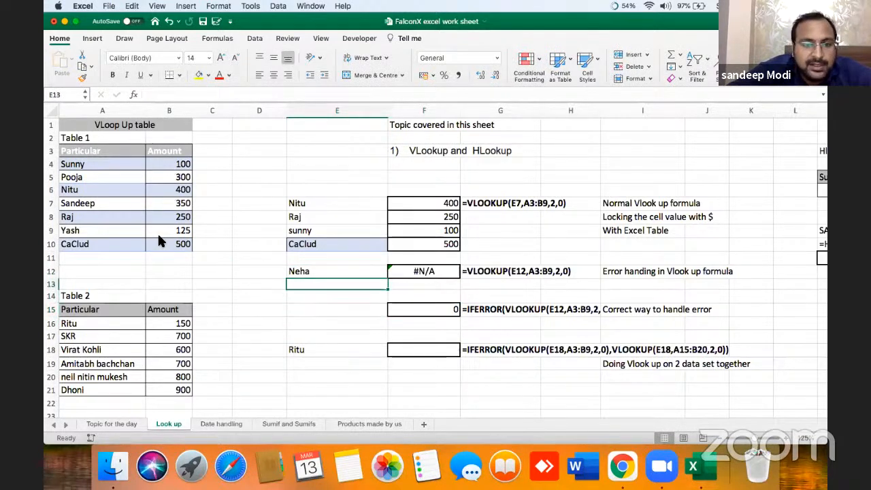
pyautogui.write('Raj')
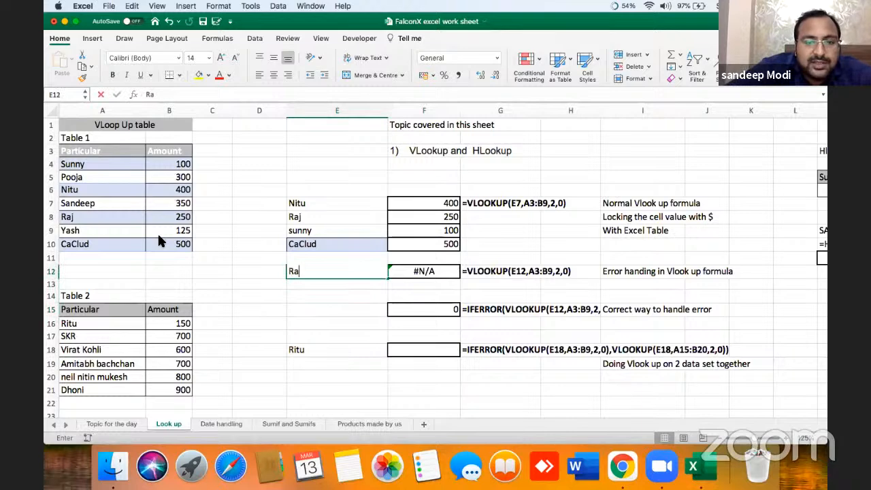
pyautogui.press('Return')
pyautogui.press('Up')
pyautogui.press('Down')
pyautogui.press('Down')
pyautogui.press('Down')
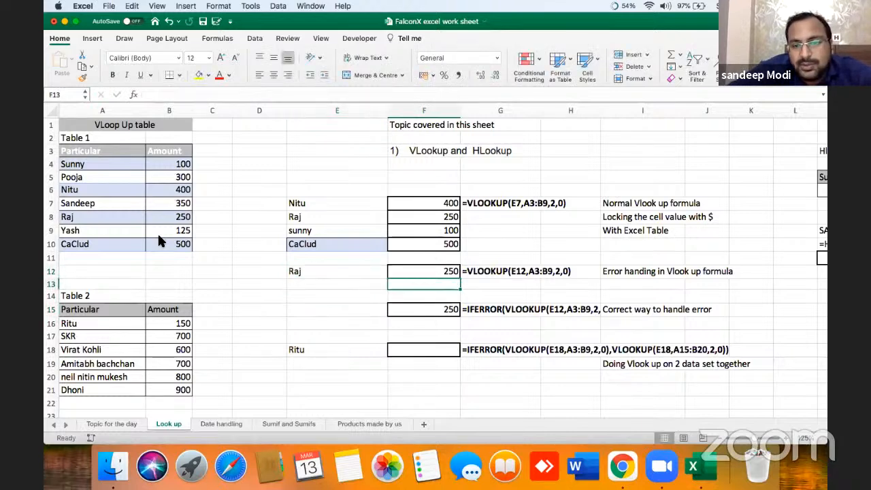
# Step: Change E12 back to its original lookup name, the one missing from Table 1, and check F15
pyautogui.press('Left')
pyautogui.press('Up')
pyautogui.press('Up')
pyautogui.press('Up')
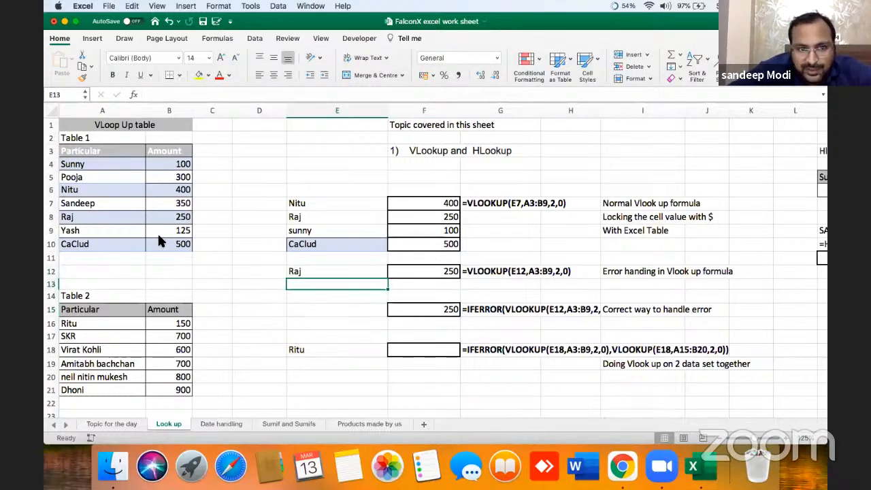
pyautogui.write('Neha')
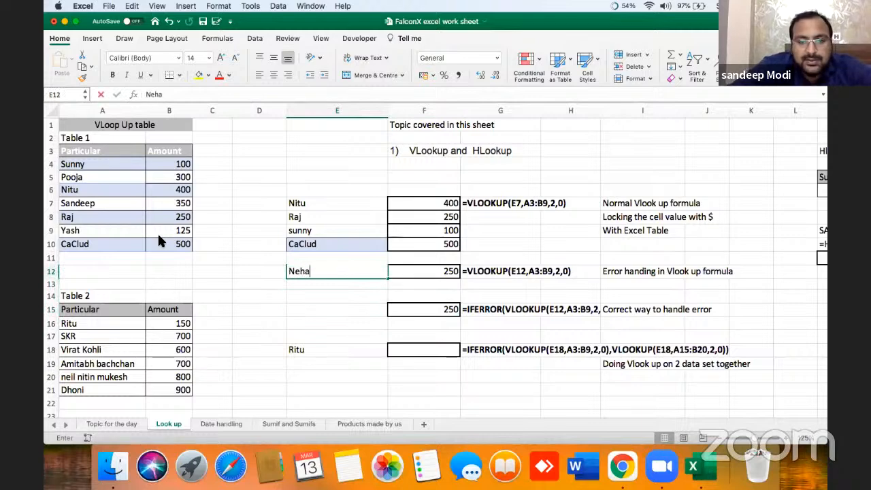
pyautogui.press('Return')
pyautogui.press('Return')
pyautogui.press('Down')
pyautogui.press('Right')
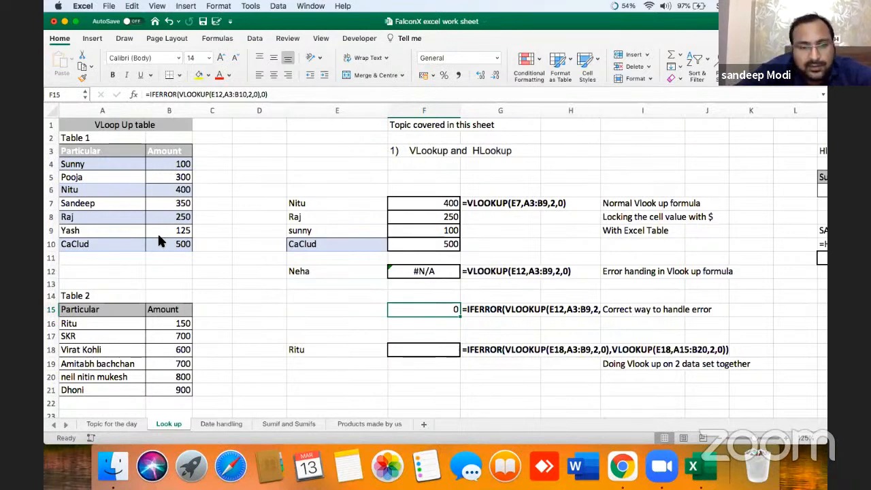
# Step: Examine the lookup name in E18 and the list of particulars in Table 2
pyautogui.press('Down')
pyautogui.press('Down')
pyautogui.press('Down')
pyautogui.press('Left')
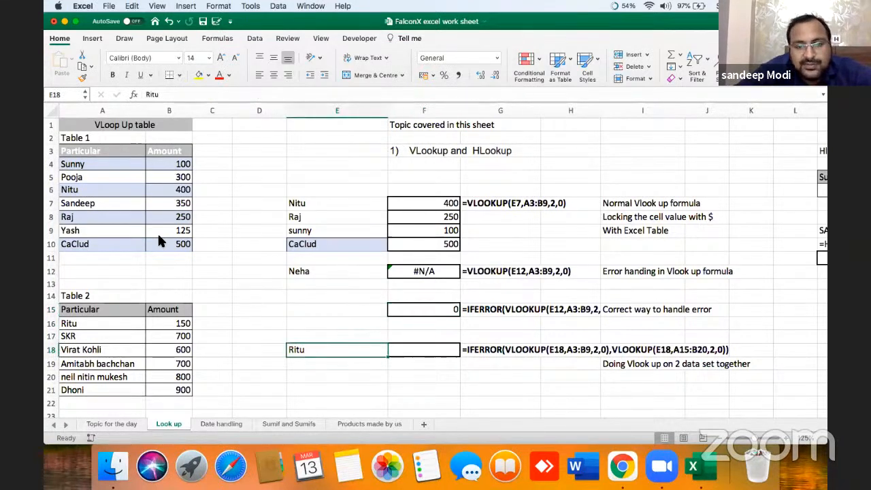
pyautogui.press('Left')
pyautogui.press('Left')
pyautogui.press('Left')
pyautogui.press('Left')
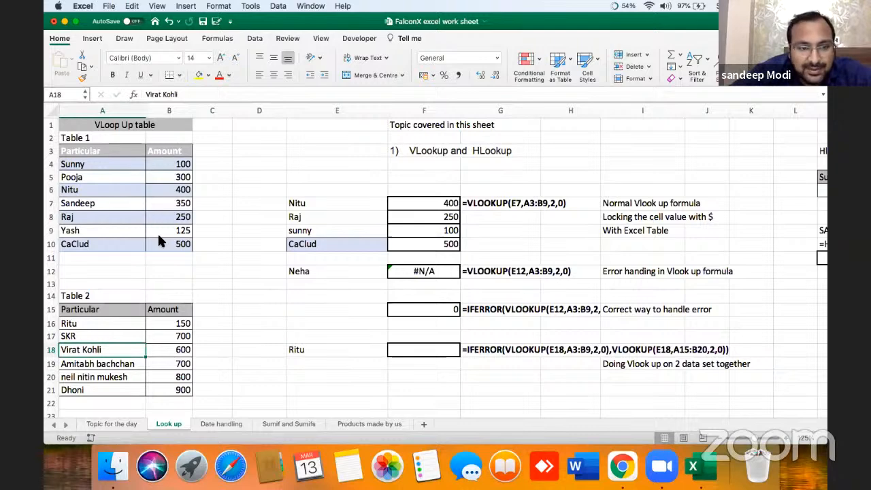
pyautogui.press('Down')
pyautogui.press('Down')
pyautogui.press('Down')
pyautogui.press('Down')
pyautogui.press('Down')
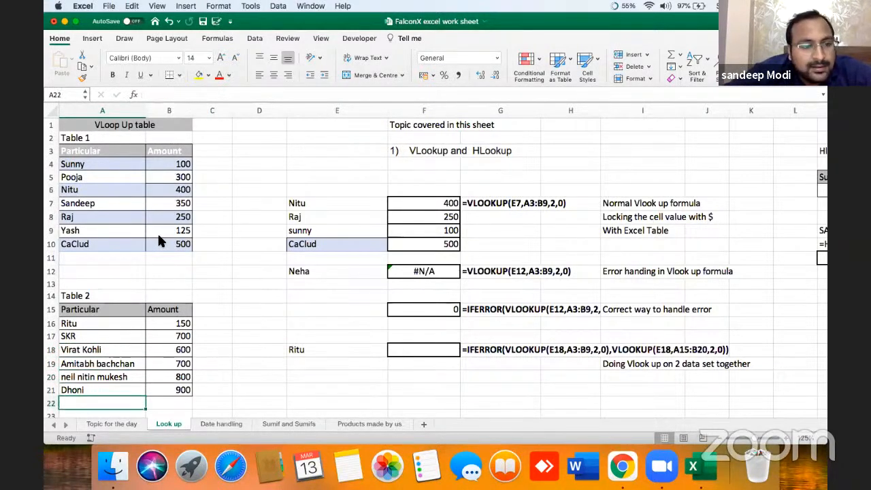
pyautogui.press('Up')
pyautogui.press('Up')
pyautogui.press('Up')
pyautogui.press('Up')
# Step: Compare the lookup name in E18 with the first entry of Table 2 in A16
pyautogui.press('Right')
pyautogui.press('Right')
pyautogui.press('Right')
pyautogui.press('Right')
pyautogui.press('Up')
pyautogui.press('Left')
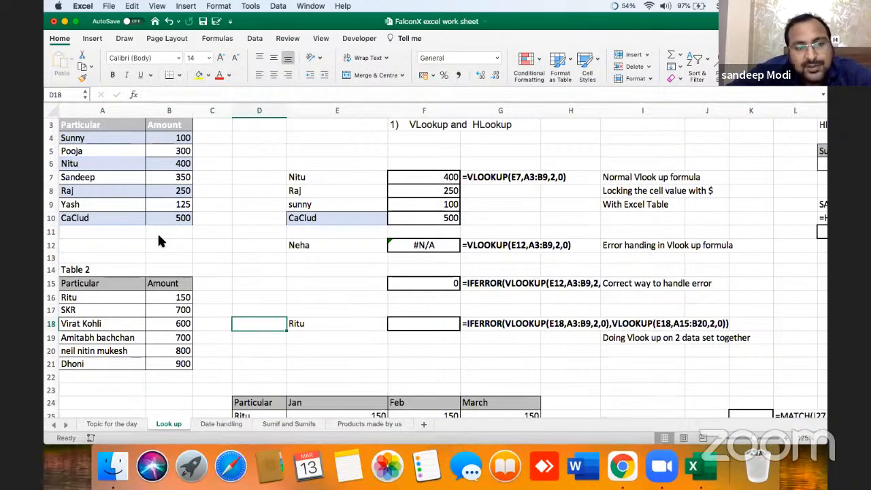
pyautogui.press('Right')
pyautogui.press('Left')
pyautogui.press('Left')
pyautogui.press('Left')
pyautogui.press('Left')
pyautogui.press('Up')
pyautogui.press('Up')
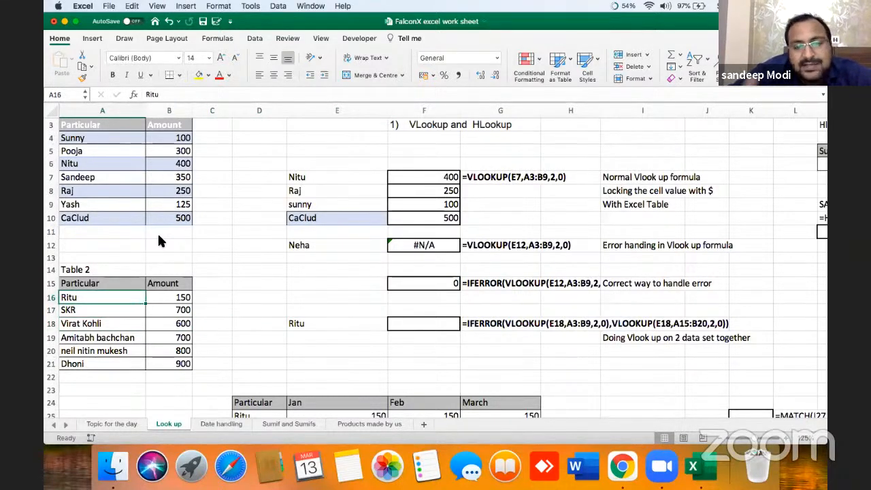
pyautogui.press('Right')
pyautogui.press('Right')
pyautogui.press('Right')
pyautogui.press('Right')
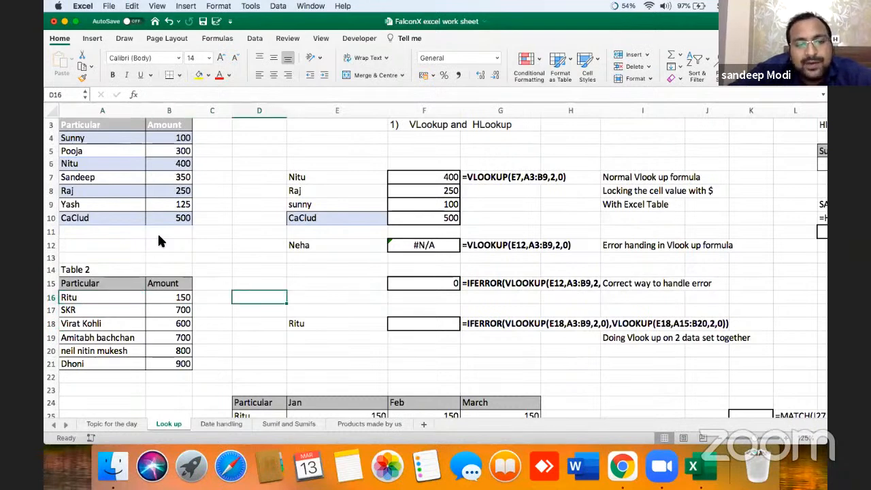
# Step: Check the particulars listed in Table 1 and Table 2 for the lookup name in E18
pyautogui.press('Right')
pyautogui.press('Down')
pyautogui.press('Down')
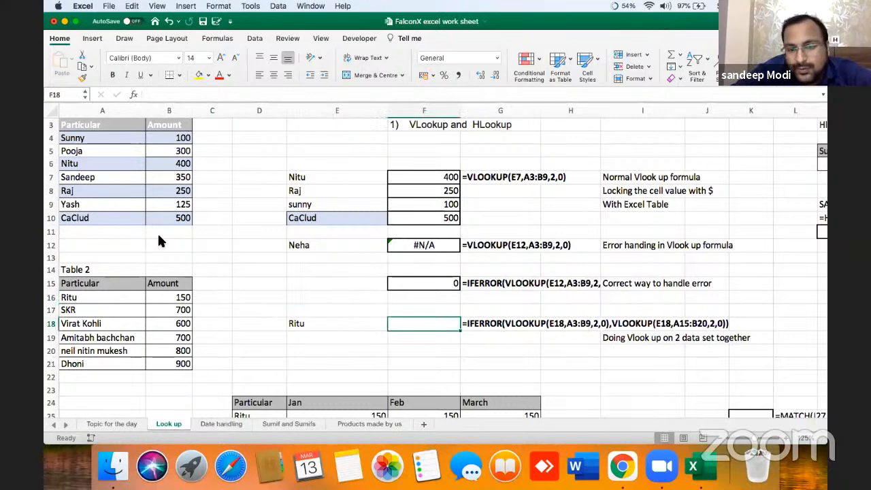
pyautogui.press('Left')
pyautogui.press('Left')
pyautogui.press('Left')
pyautogui.press('Left')
pyautogui.press('Left')
pyautogui.press('Up')
pyautogui.press('Up')
pyautogui.press('Up')
pyautogui.press('Up')
pyautogui.press('Up')
pyautogui.press('Up')
pyautogui.press('Up')
pyautogui.press('Up')
pyautogui.press('Up')
pyautogui.press('Up')
pyautogui.press('Up')
pyautogui.press('Up')
pyautogui.press('Up')
pyautogui.press('Up')
pyautogui.press('Up')
pyautogui.press('Up')
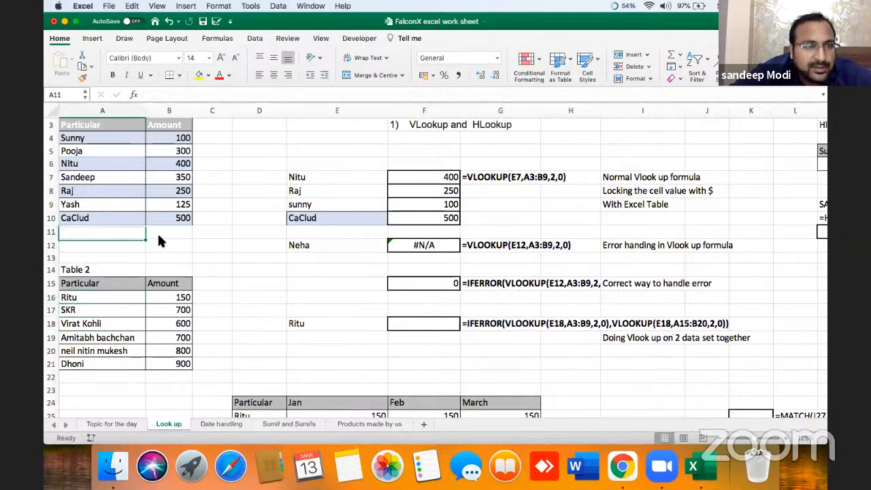
pyautogui.press('Down')
pyautogui.press('Down')
pyautogui.press('Down')
pyautogui.press('Down')
pyautogui.press('Down')
pyautogui.press('Down')
pyautogui.press('Down')
pyautogui.press('Down')
pyautogui.press('Down')
pyautogui.press('Down')
pyautogui.press('Down')
pyautogui.press('Down')
pyautogui.press('Down')
pyautogui.press('Down')
pyautogui.press('Down')
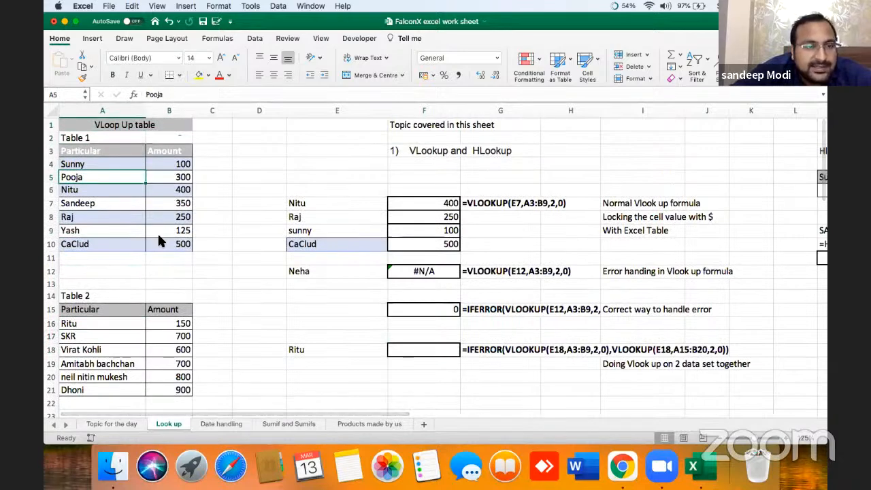
# Step: Start an IFERROR formula in F18 whose first argument is VLOOKUP(E18,A3:B10,2,0), searching Table 1
pyautogui.press('Right')
pyautogui.press('Right')
pyautogui.press('Right')
pyautogui.press('Right')
pyautogui.press('Right')
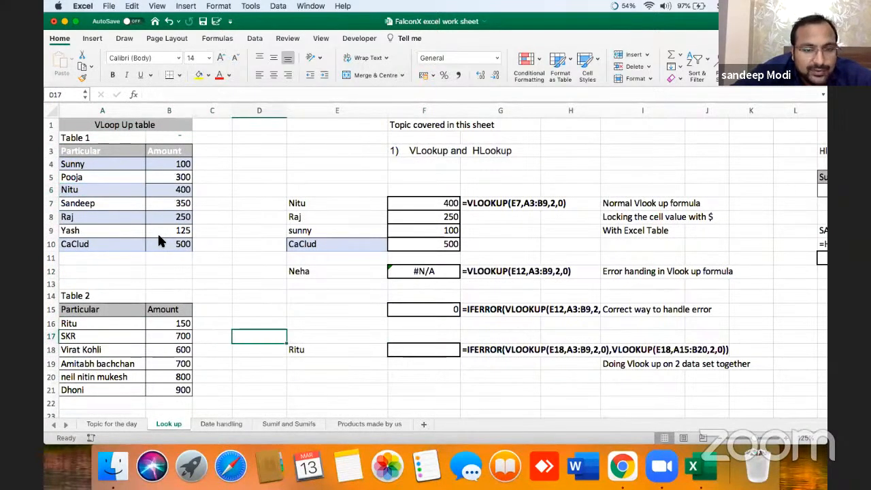
pyautogui.press('Down')
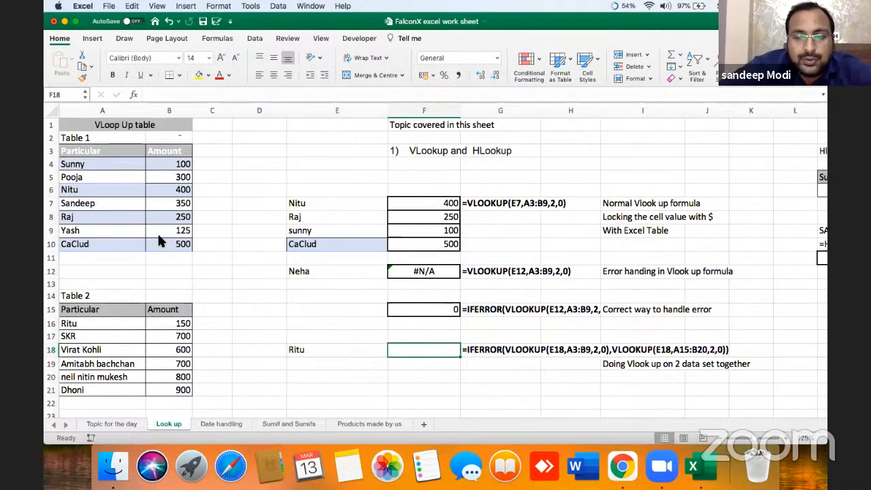
pyautogui.write('=')
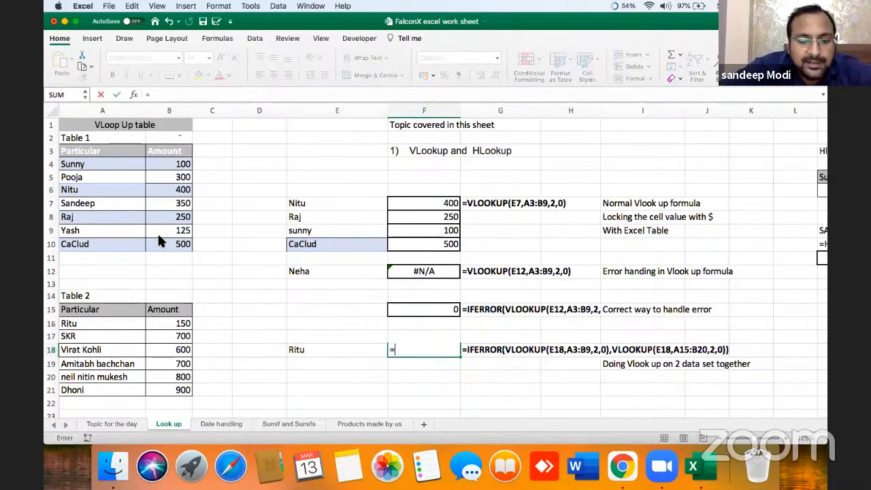
pyautogui.write('iferr')
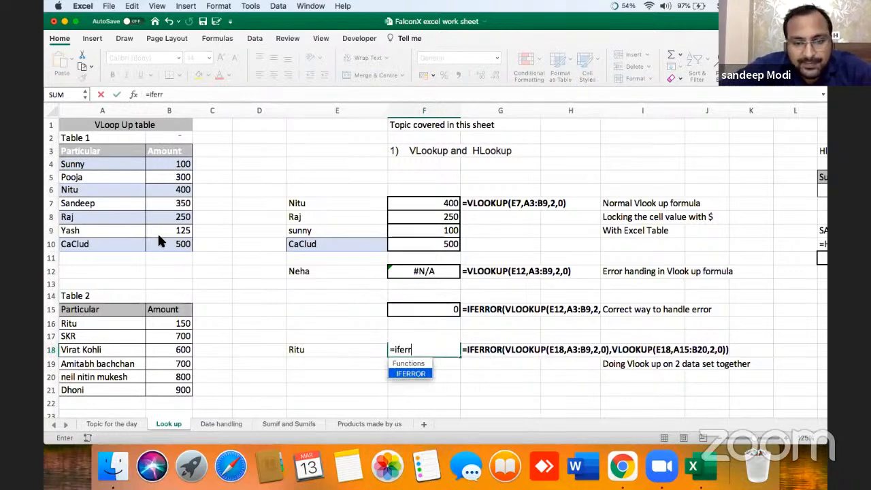
pyautogui.write('or(vl')
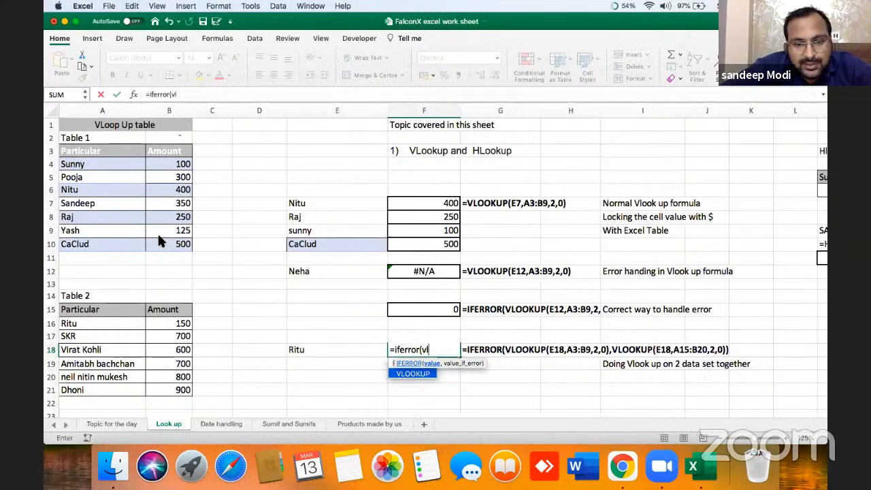
pyautogui.write('ook')
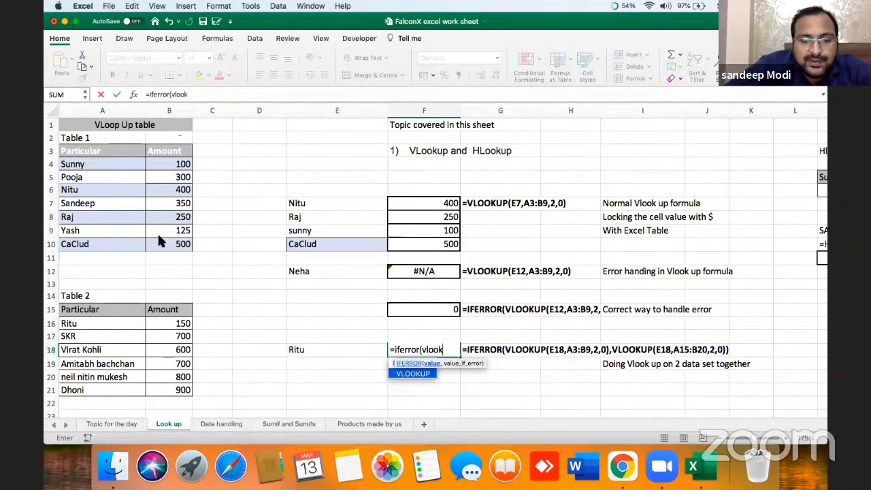
pyautogui.write('up(')
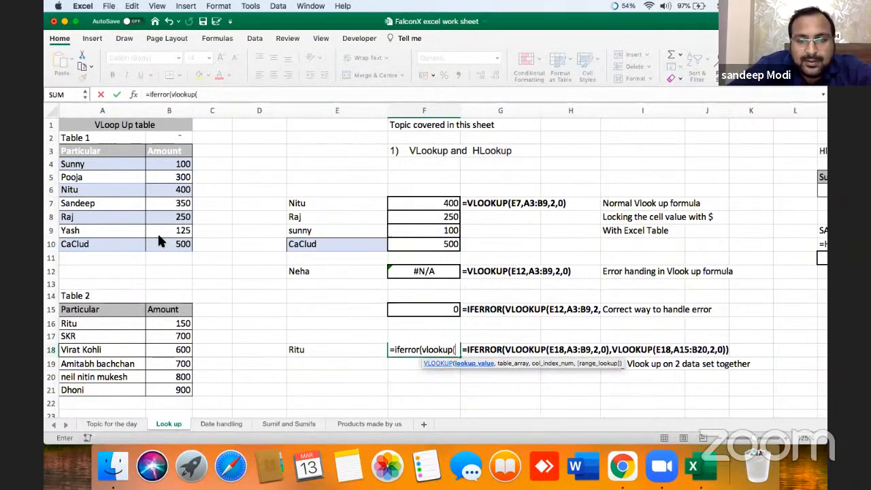
pyautogui.click(327, 349)
pyautogui.write(',')
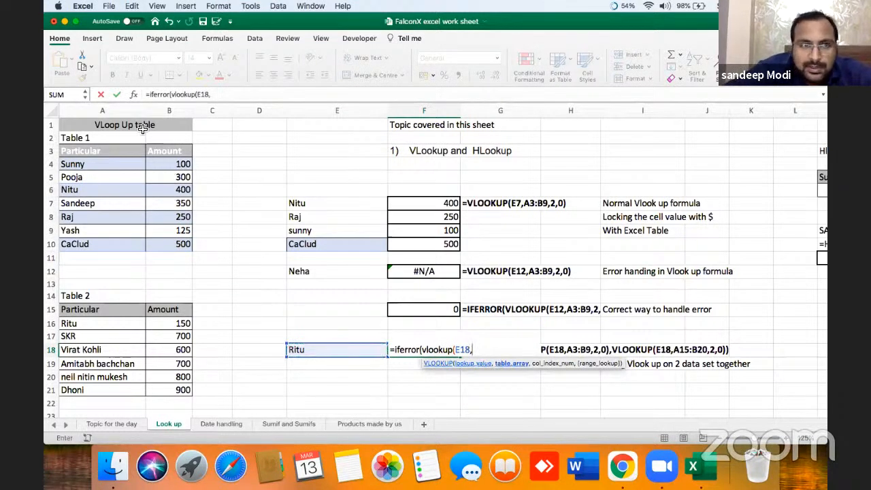
pyautogui.moveTo(126, 147); pyautogui.dragTo(183, 251)
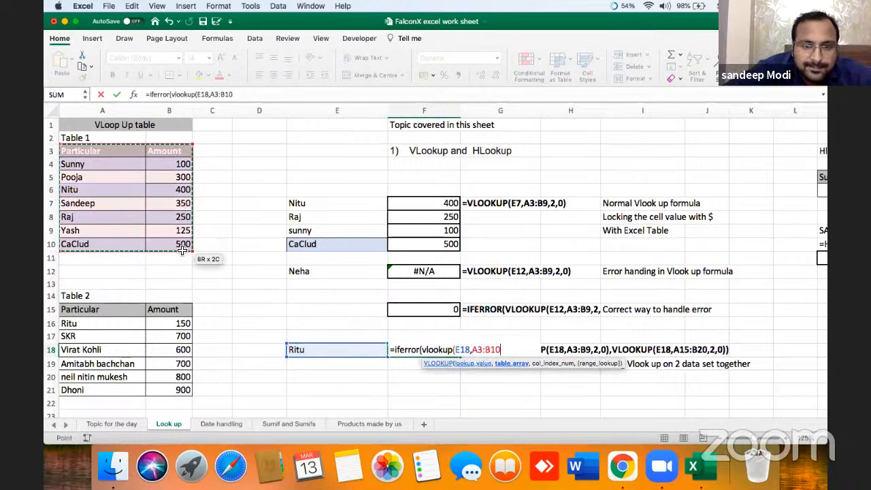
pyautogui.write(',2')
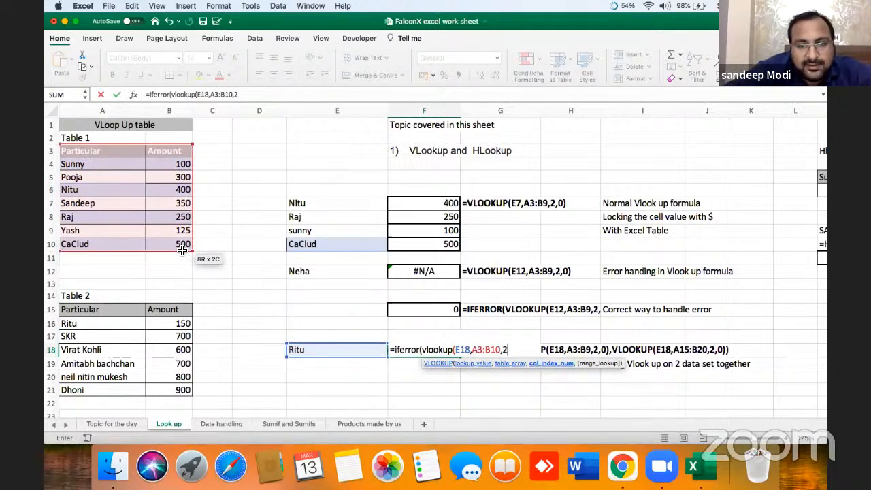
pyautogui.write(',0)')
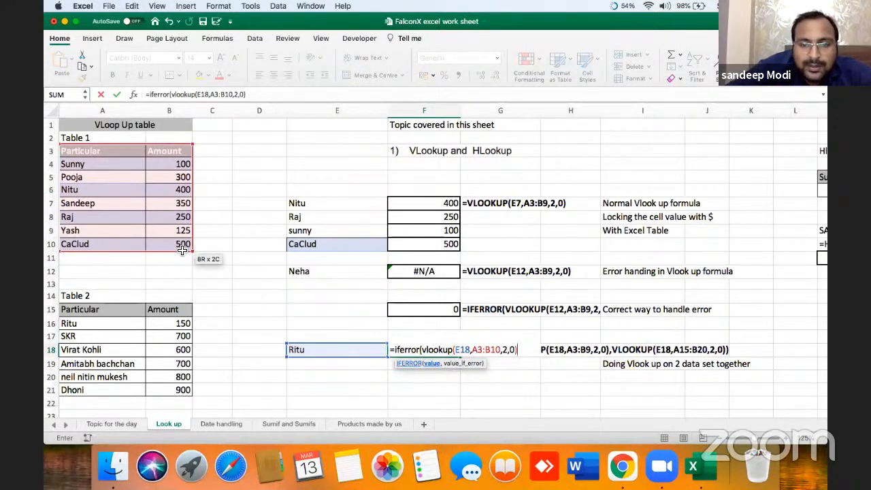
pyautogui.write(',')
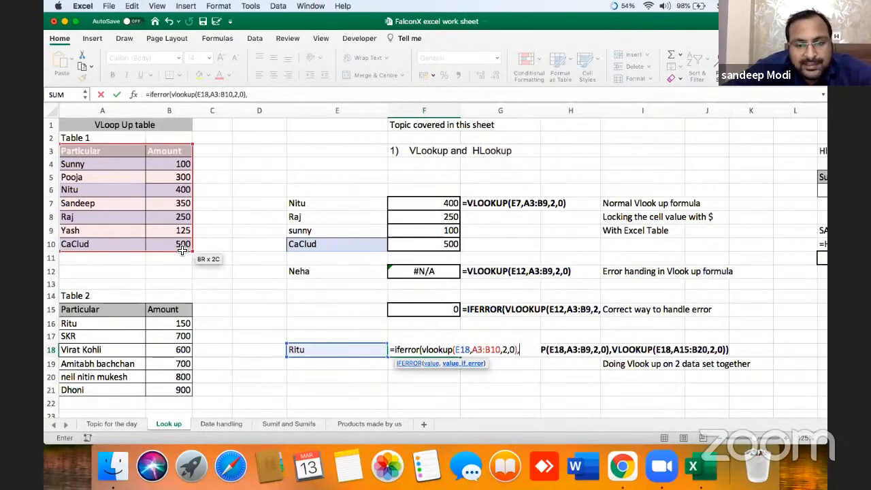
# Step: Complete the F18 formula with VLOOKUP(E18,A15:B21,2,0) as the value-if-error argument, searching Table 2
pyautogui.write('vloo')
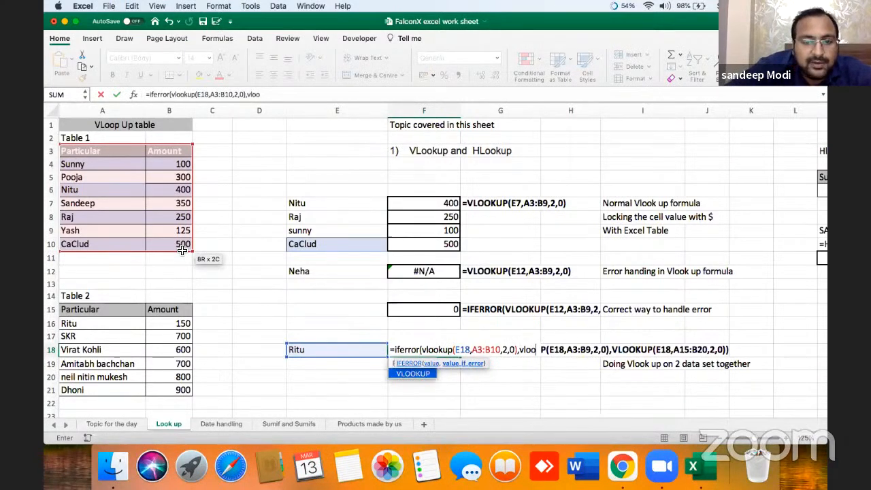
pyautogui.write('kup')
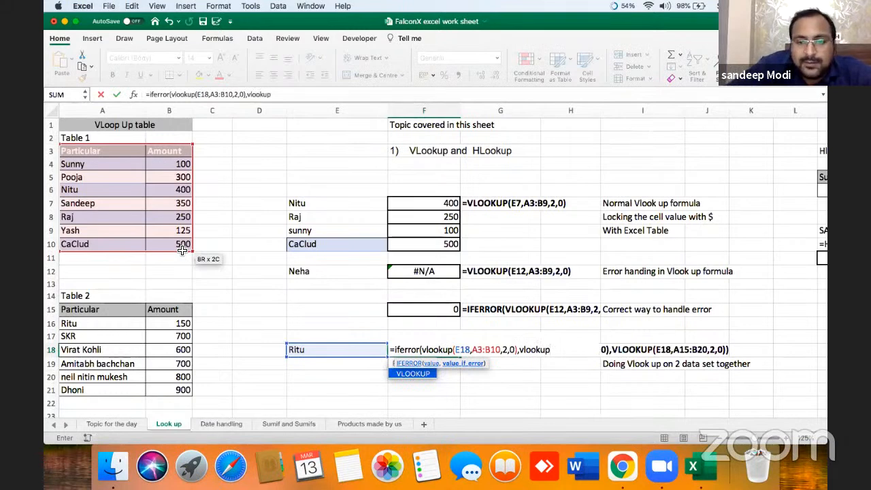
pyautogui.write('(')
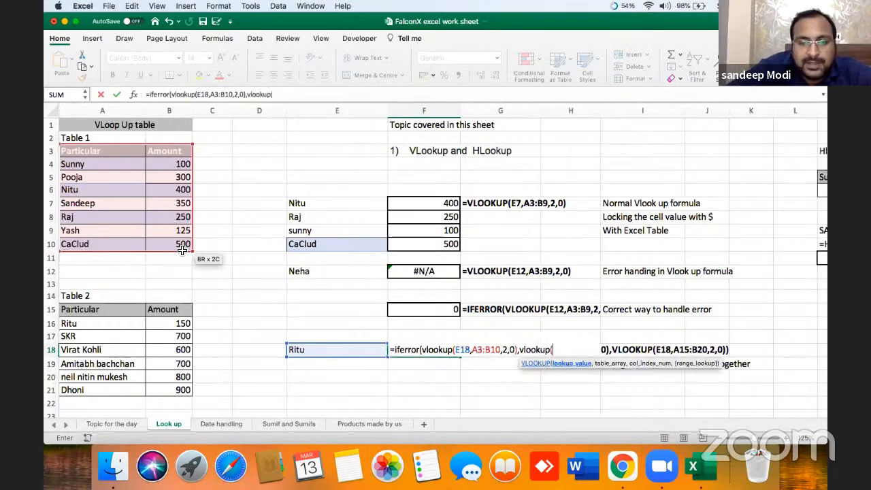
pyautogui.click(320, 344)
pyautogui.write(',')
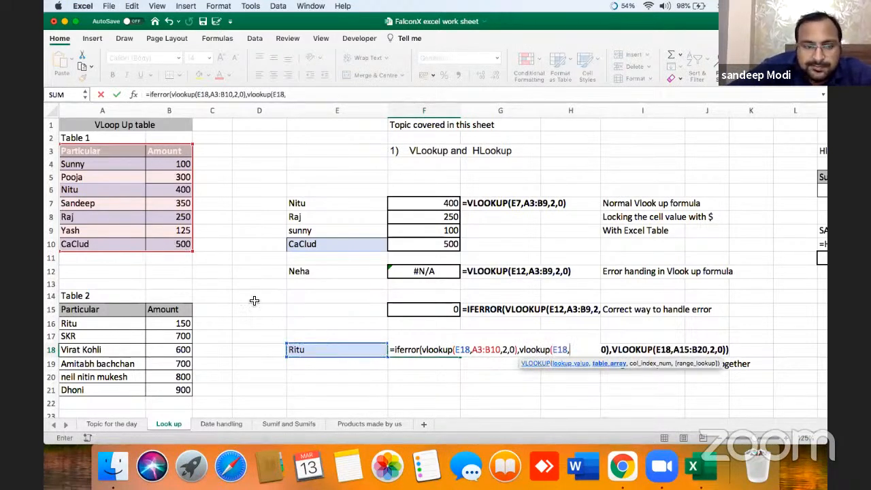
pyautogui.moveTo(76, 311); pyautogui.dragTo(156, 387)
pyautogui.write(',2,0')
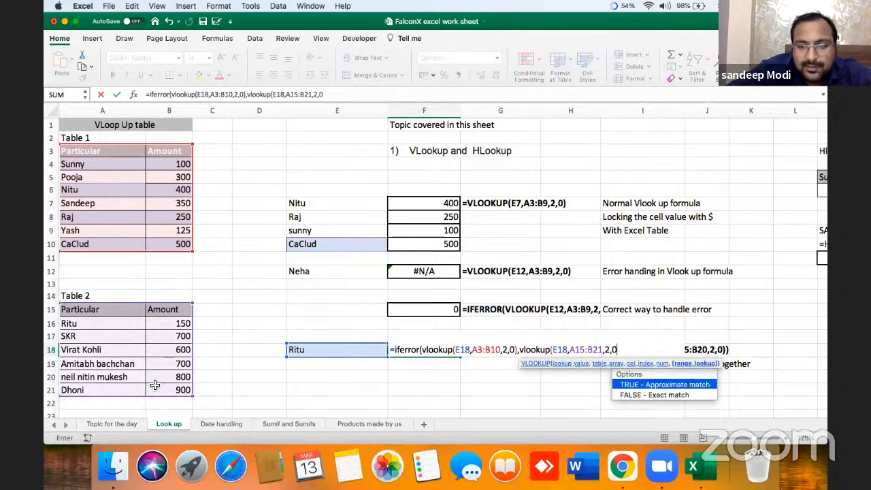
pyautogui.write('))')
pyautogui.press('Return')
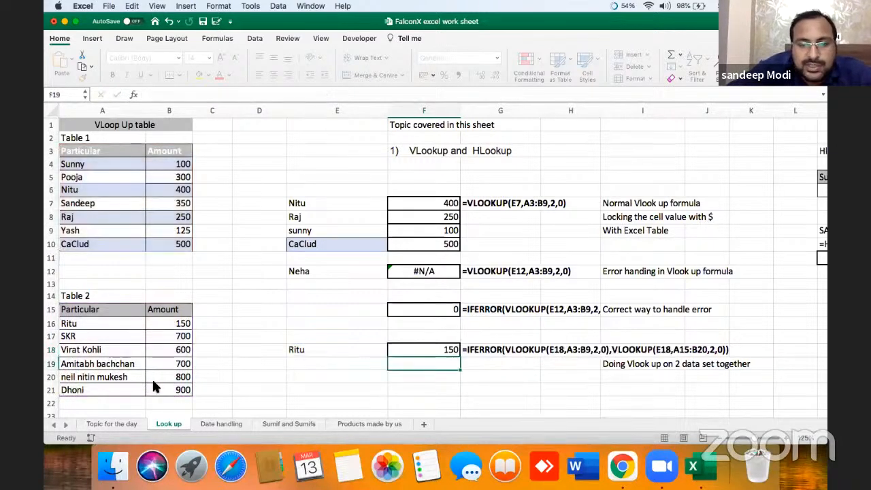
# Step: Compare the F18 result with the first entry of Table 2 in row 16
pyautogui.press('Up')
pyautogui.press('Left')
pyautogui.press('Left')
pyautogui.press('Left')
pyautogui.press('Left')
pyautogui.press('Up')
pyautogui.press('Up')
pyautogui.press('Up')
pyautogui.press('Left')
pyautogui.press('Down')
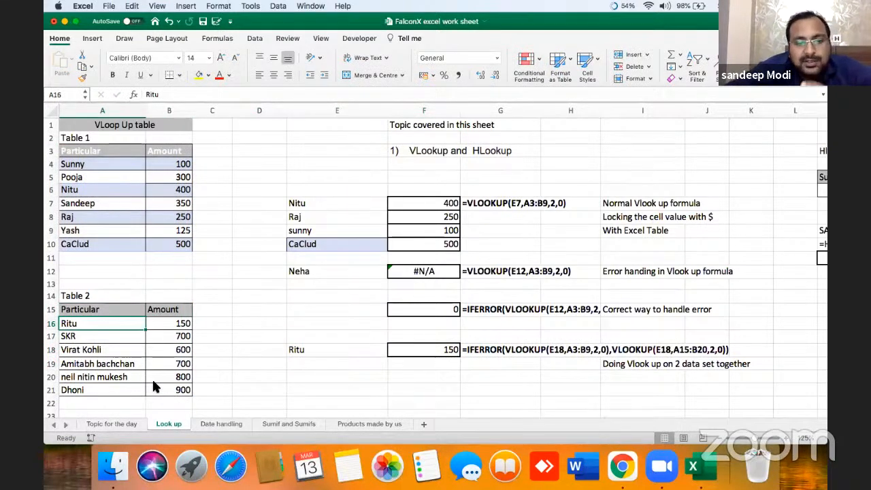
pyautogui.press('super+c')
pyautogui.press('Up')
pyautogui.press('Escape')
# Step: Replace the Table 1 name in A5 with the lookup name used in E18, so it exists in both tables
pyautogui.press('Up')
pyautogui.press('Up')
pyautogui.press('Up')
pyautogui.press('Up')
pyautogui.press('Up')
pyautogui.press('Up')
pyautogui.press('Up')
pyautogui.press('Up')
pyautogui.press('Up')
pyautogui.press('Up')
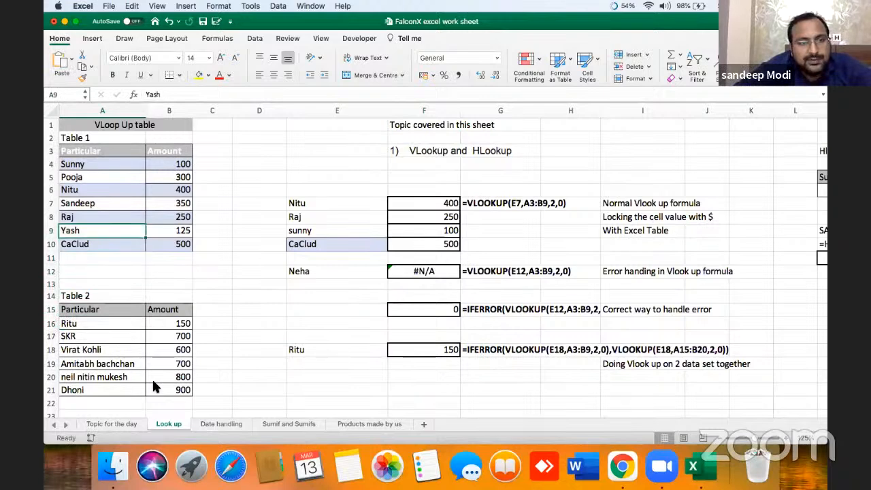
pyautogui.write('Ritu')
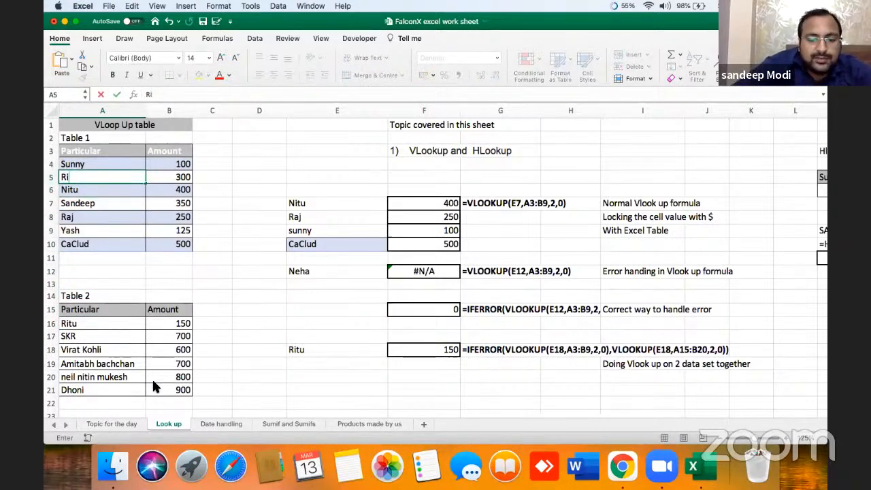
pyautogui.press('Return')
# Step: Examine the two-table lookup formula and its result in F18
pyautogui.press('Right')
pyautogui.press('Right')
pyautogui.press('Right')
pyautogui.press('Right')
pyautogui.press('Right')
pyautogui.press('Down')
pyautogui.press('Down')
pyautogui.press('Down')
pyautogui.press('Down')
pyautogui.press('Down')
pyautogui.press('Down')
pyautogui.press('Down')
pyautogui.press('Down')
pyautogui.press('Down')
pyautogui.press('Down')
pyautogui.press('Down')
pyautogui.press('Down')
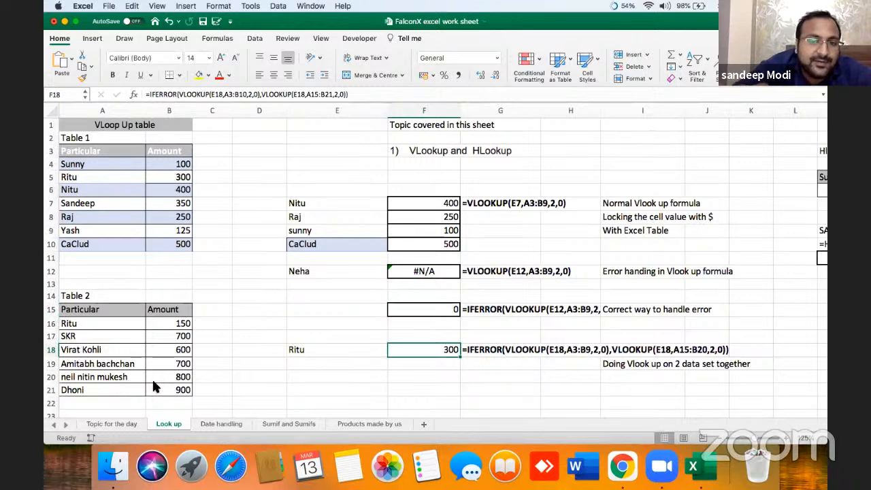
pyautogui.press('Left')
pyautogui.press('Left')
pyautogui.press('Down')
pyautogui.press('Down')
pyautogui.press('Down')
pyautogui.press('Down')
pyautogui.press('Down')
pyautogui.press('Up')
pyautogui.press('Up')
pyautogui.press('Up')
pyautogui.press('Up')
pyautogui.press('Up')
pyautogui.press('Up')
pyautogui.press('Up')
pyautogui.press('Up')
pyautogui.press('Up')
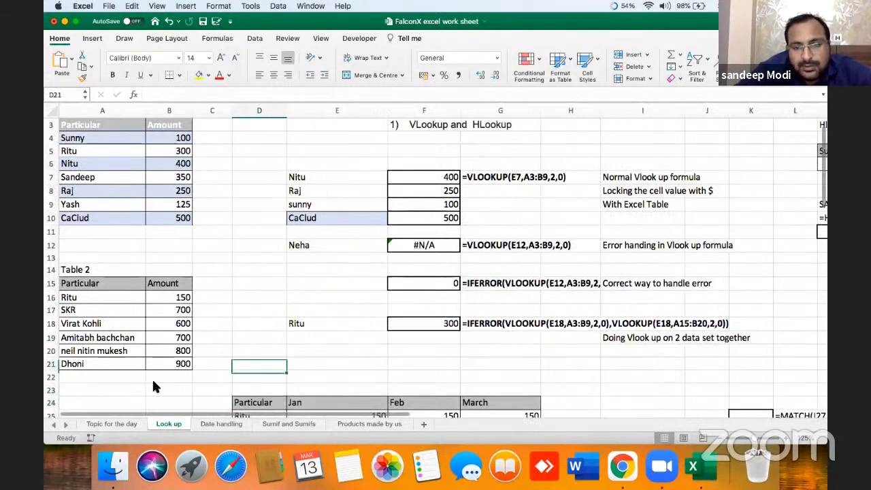
pyautogui.press('Left')
pyautogui.press('Right')
pyautogui.press('Right')
pyautogui.press('Right')
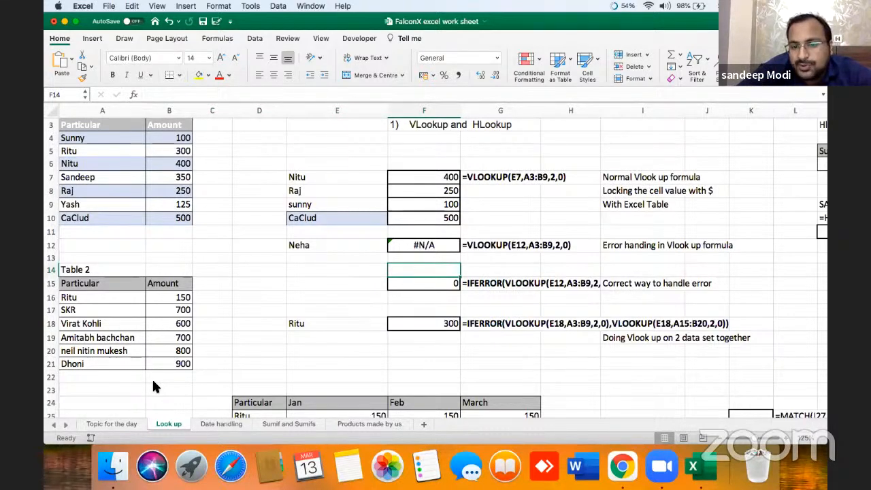
# Step: Examine the particulars and the Jan, Feb and March columns of the monthly table in D24:G30
pyautogui.press('Down')
pyautogui.press('Down')
pyautogui.press('Down')
pyautogui.press('Down')
pyautogui.press('Down')
pyautogui.press('Down')
pyautogui.press('Down')
pyautogui.press('Down')
pyautogui.press('Down')
pyautogui.press('Down')
pyautogui.press('Down')
pyautogui.press('Down')
pyautogui.press('Down')
pyautogui.press('Down')
pyautogui.press('Down')
pyautogui.press('Down')
pyautogui.press('Down')
pyautogui.press('Up')
pyautogui.press('Up')
pyautogui.press('Up')
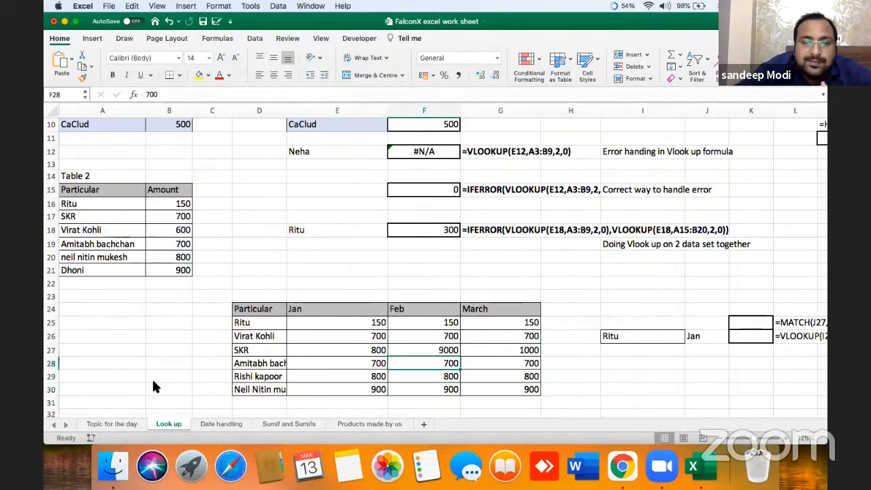
pyautogui.press('Right')
pyautogui.press('Right')
pyautogui.press('Right')
pyautogui.press('Right')
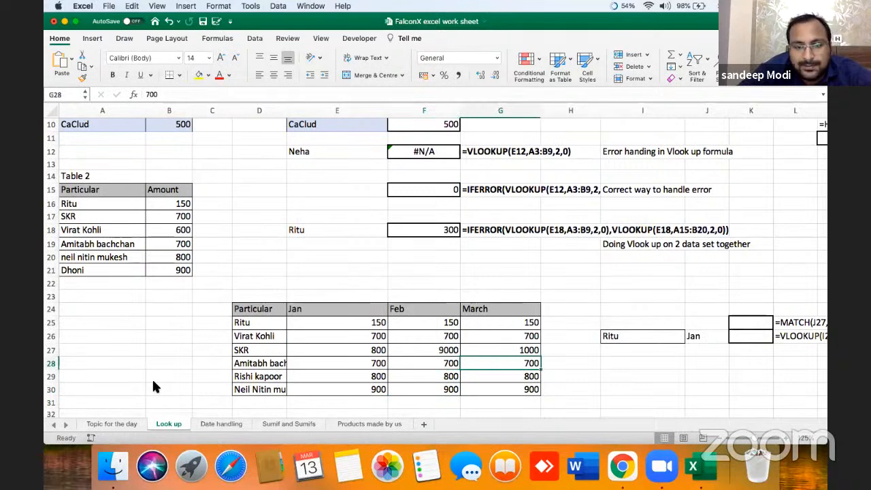
pyautogui.press('Left')
pyautogui.press('Left')
pyautogui.press('Left')
pyautogui.press('Left')
pyautogui.press('Left')
pyautogui.press('Left')
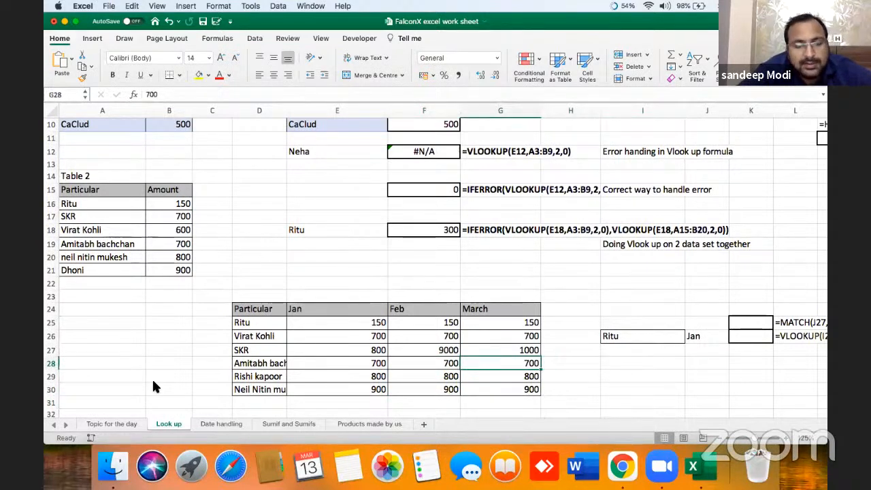
pyautogui.press('Up')
pyautogui.press('Up')
pyautogui.press('Up')
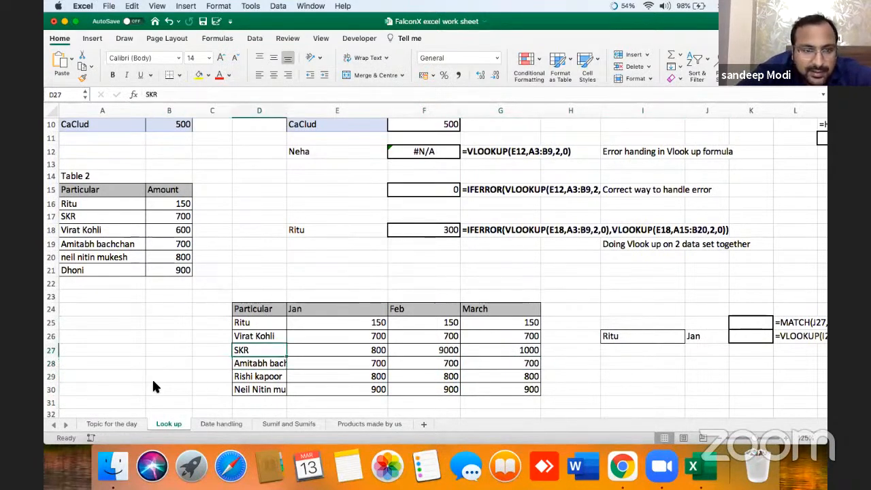
# Step: Examine the lookup name and month in I26:J26 alongside the first rows of the monthly table
pyautogui.press('Right')
pyautogui.press('Right')
pyautogui.press('Right')
pyautogui.press('Right')
pyautogui.press('Right')
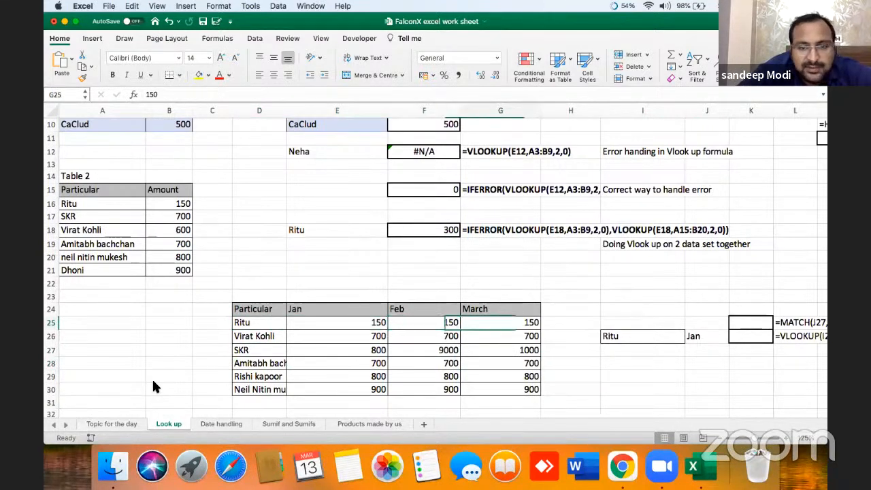
pyautogui.press('Right')
pyautogui.press('Right')
pyautogui.press('Left')
pyautogui.press('Down')
pyautogui.press('Left')
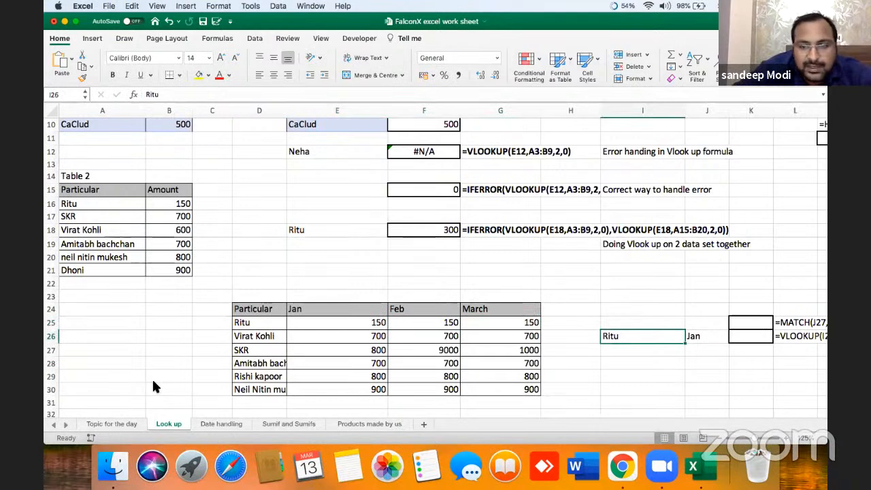
pyautogui.press('Right')
pyautogui.press('Right')
pyautogui.press('Left')
pyautogui.press('Left')
pyautogui.press('Left')
pyautogui.press('Left')
pyautogui.press('Left')
pyautogui.press('Left')
pyautogui.press('Up')
pyautogui.press('Right')
pyautogui.press('Right')
pyautogui.press('Right')
pyautogui.press('Right')
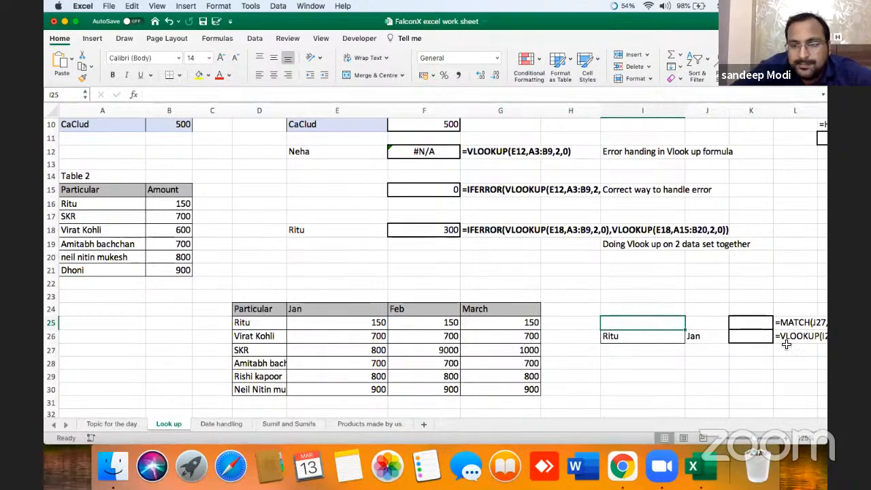
# Step: Examine the sample VLOOKUP with MATCH formula in L26 and the empty result cell beside it
pyautogui.click(758, 341)
pyautogui.press('Right')
pyautogui.press('Right')
pyautogui.press('Right')
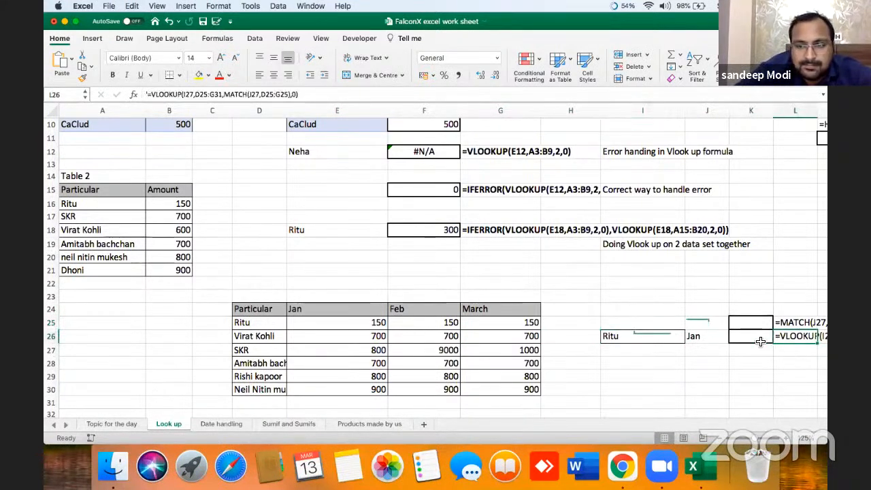
pyautogui.press('Left')
pyautogui.press('Left')
pyautogui.press('Left')
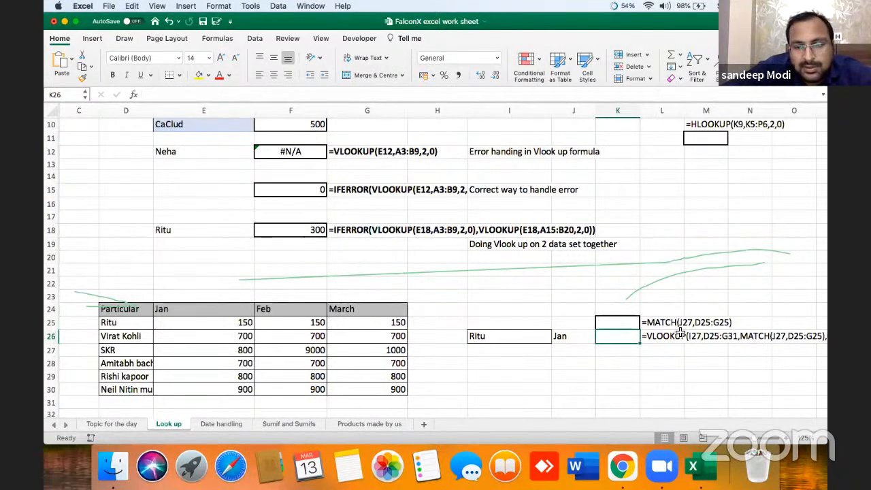
pyautogui.doubleClick(621, 336)
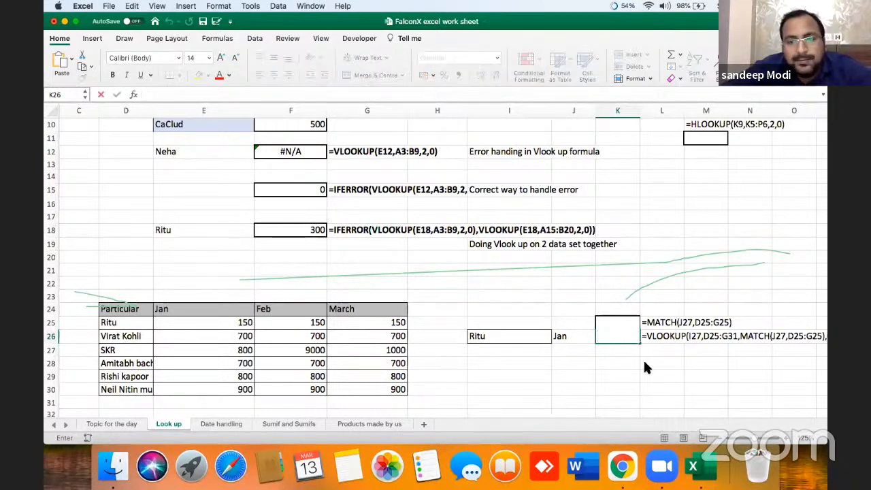
pyautogui.click(609, 333)
pyautogui.press('Escape')
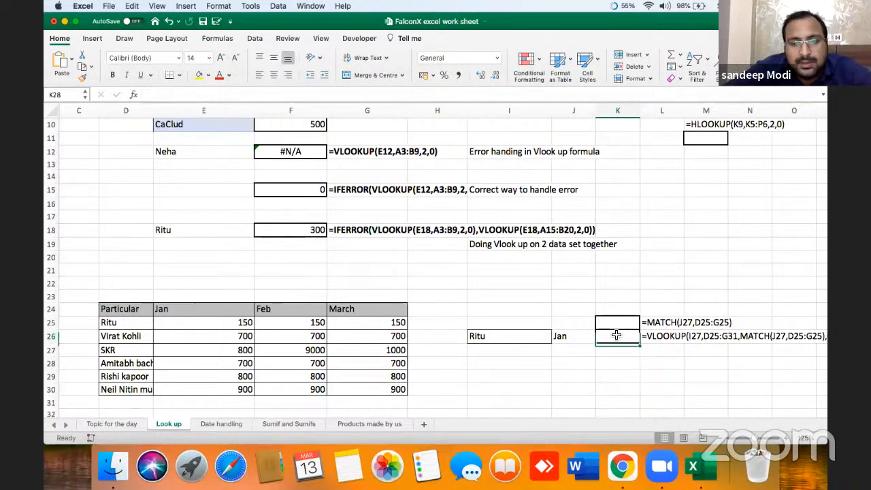
# Step: Enter =VLOOKUP(I26,D24:G30,2,0) in K26 to return the Jan amount for the lookup name
pyautogui.click(202, 323)
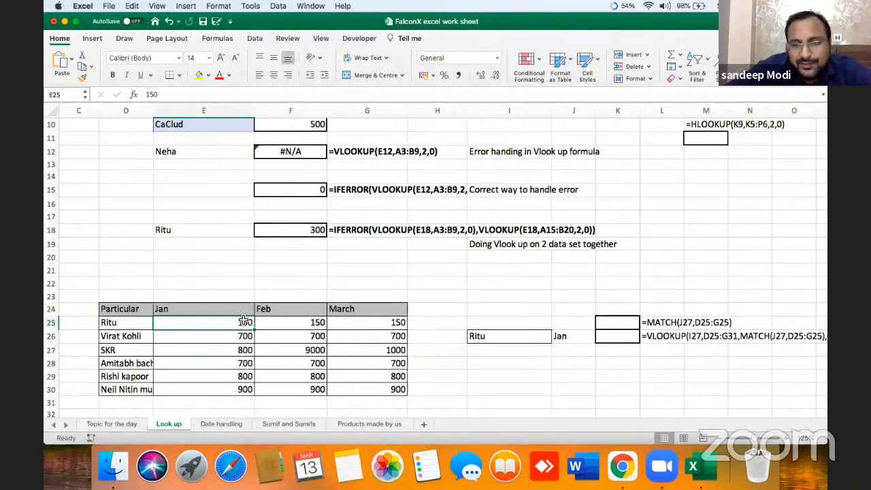
pyautogui.click(616, 336)
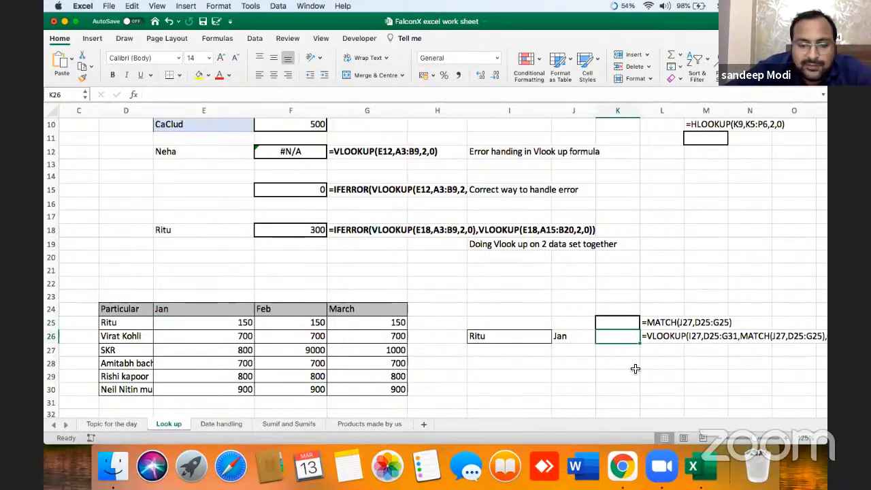
pyautogui.write('=vlookup')
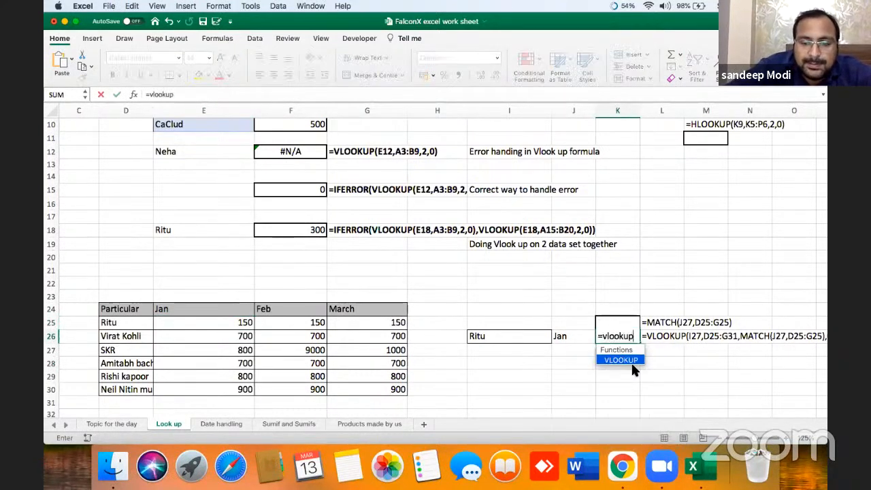
pyautogui.write('(')
pyautogui.click(528, 335)
pyautogui.write(',')
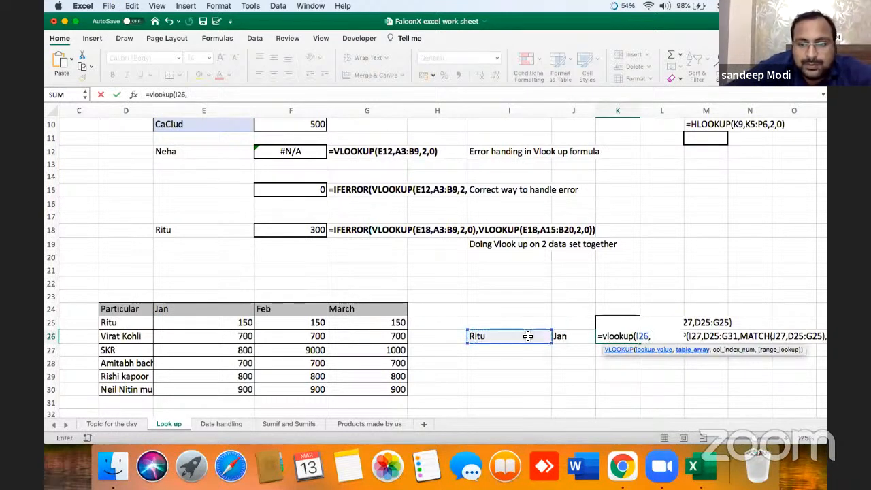
pyautogui.moveTo(149, 314); pyautogui.dragTo(353, 389)
pyautogui.write(',2,0')
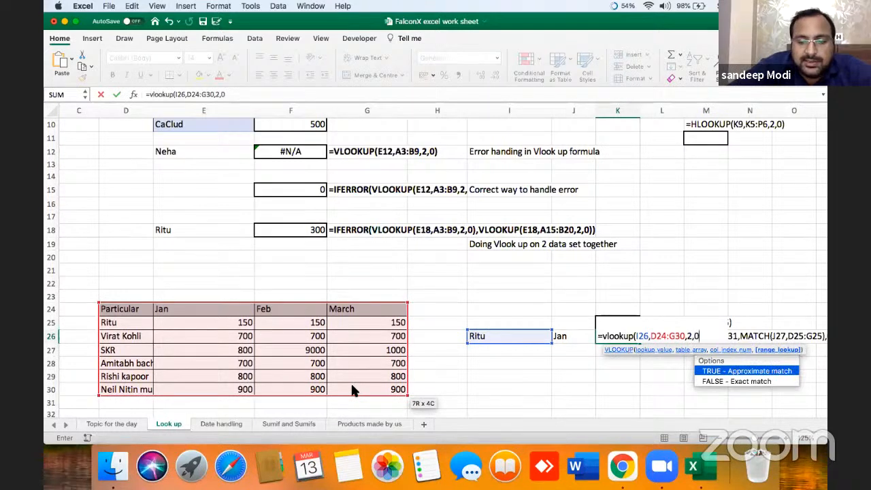
pyautogui.write(')')
pyautogui.press('Return')
# Step: Examine the SKR row of the monthly table across its Jan, Feb and March amounts
pyautogui.press('Up')
pyautogui.press('Left')
pyautogui.press('Left')
pyautogui.press('Left')
pyautogui.press('Left')
pyautogui.press('Left')
pyautogui.press('Left')
pyautogui.press('Left')
pyautogui.press('Down')
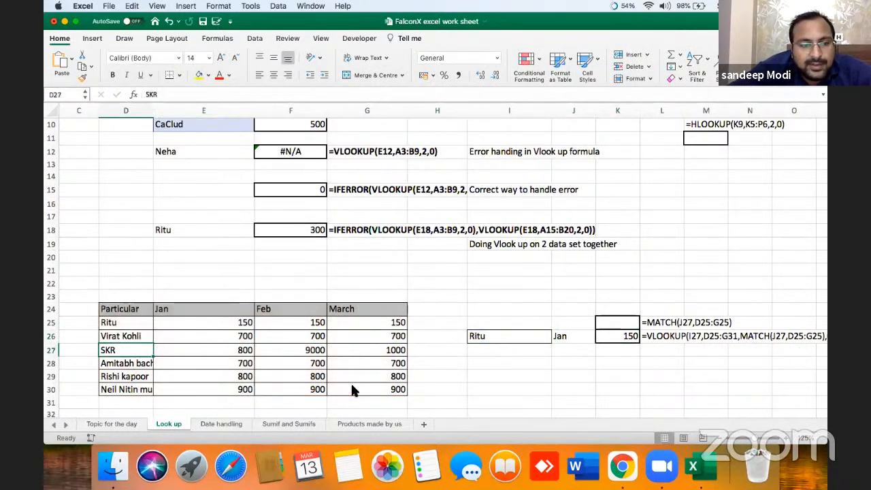
pyautogui.press('Right')
pyautogui.press('Right')
pyautogui.press('Right')
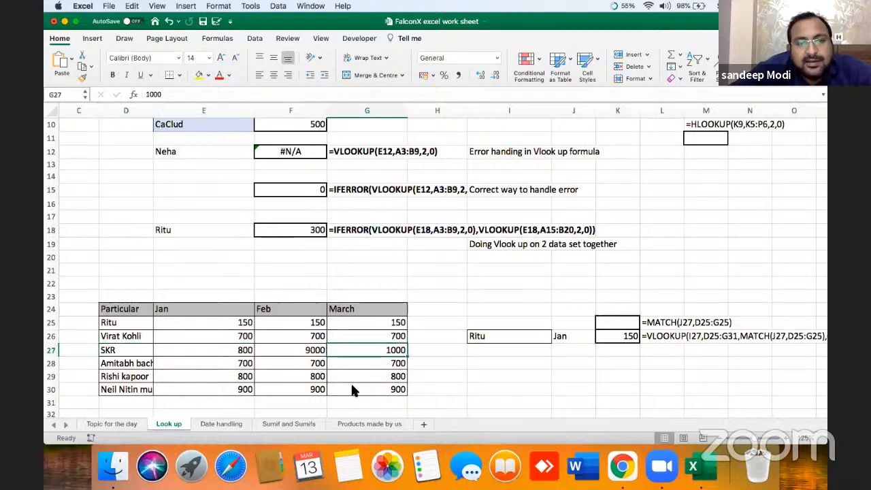
# Step: Change the lookup name in I26 to SKR
pyautogui.press('Right')
pyautogui.press('Right')
pyautogui.press('Up')
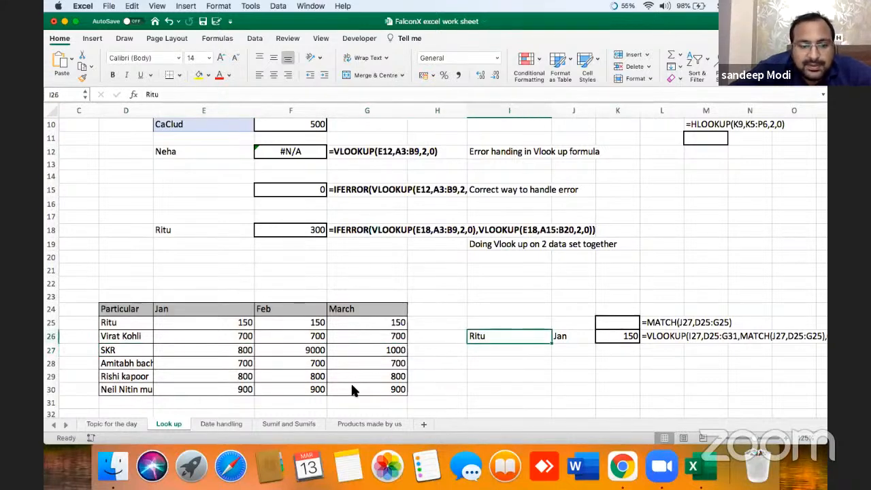
pyautogui.write('SK')
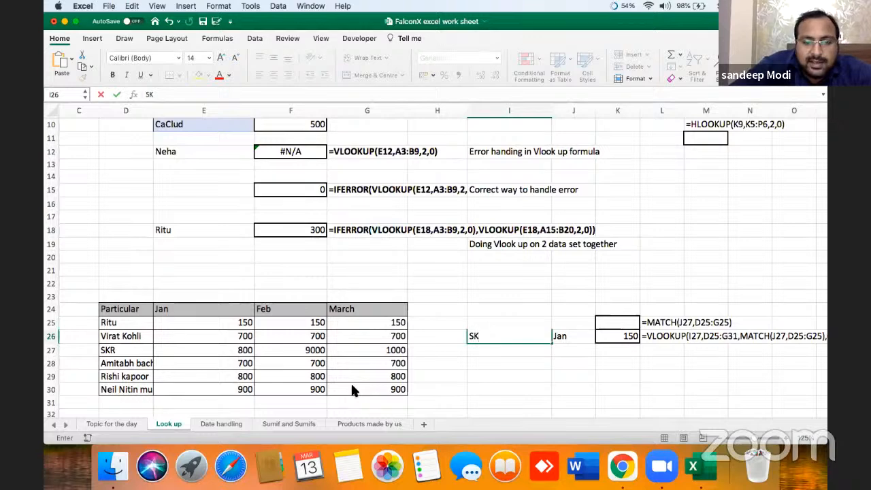
pyautogui.write('R')
pyautogui.press('Return')
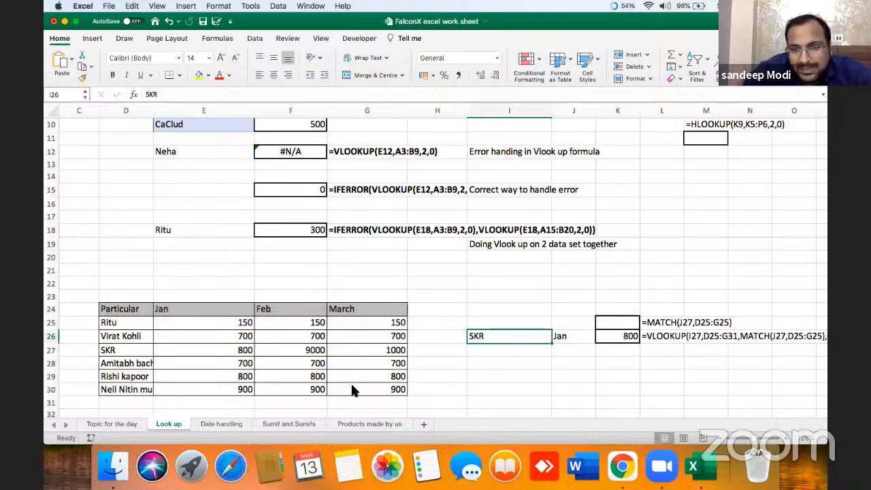
# Step: Highlight the SKR amount for Jan in E27 with a yellow fill
pyautogui.press('Right')
pyautogui.press('Right')
pyautogui.press('Left')
pyautogui.press('Left')
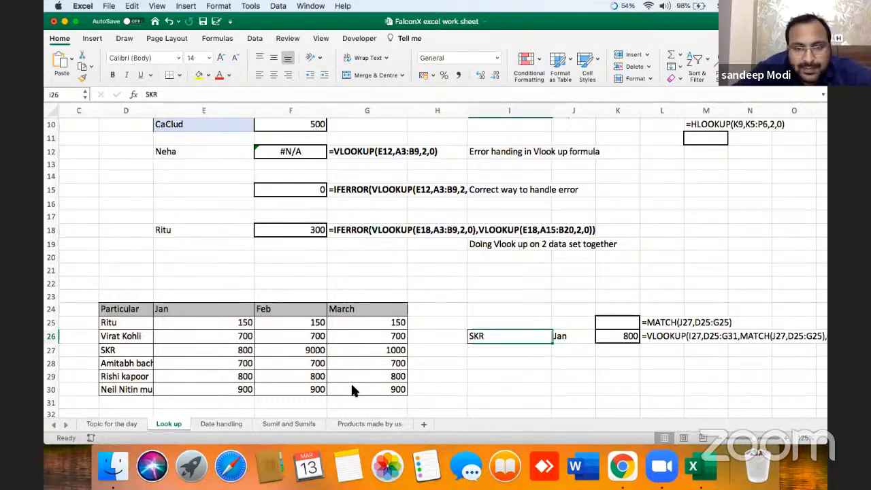
pyautogui.press('Right')
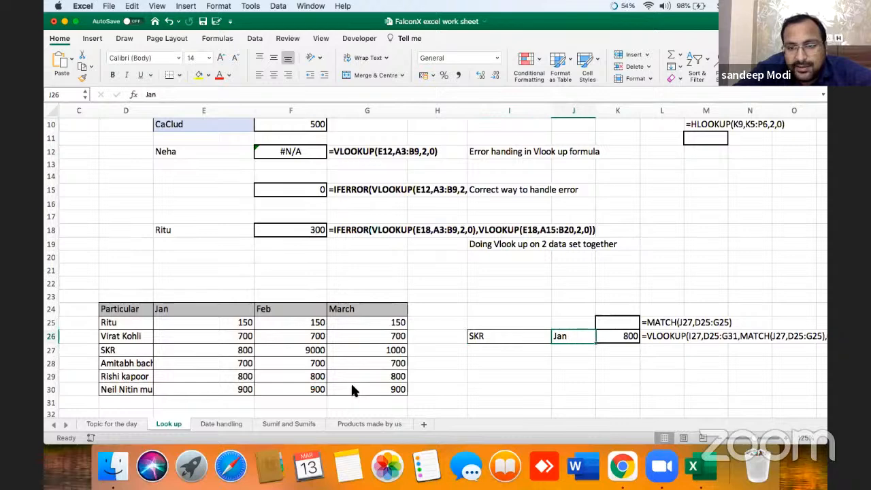
pyautogui.press('Right')
pyautogui.press('Down')
pyautogui.press('Left')
pyautogui.press('Left')
pyautogui.press('Left')
pyautogui.press('Left')
pyautogui.press('Left')
pyautogui.press('Left')
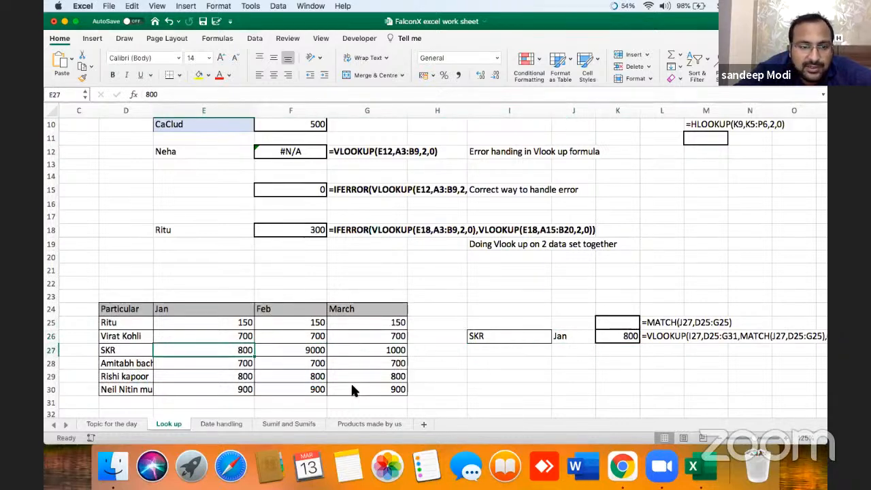
pyautogui.click(199, 75)
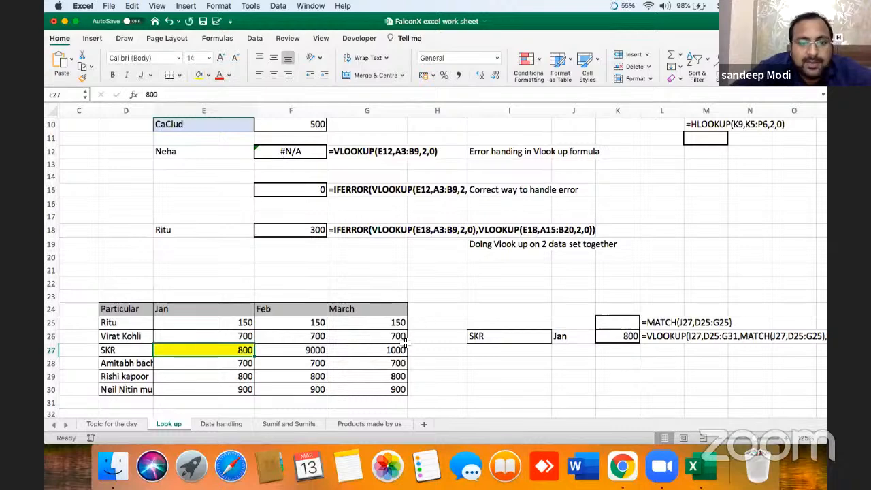
# Step: Change the column index in the K26 VLOOKUP formula to 4 to return the March amount
pyautogui.click(402, 349)
pyautogui.doubleClick(625, 337)
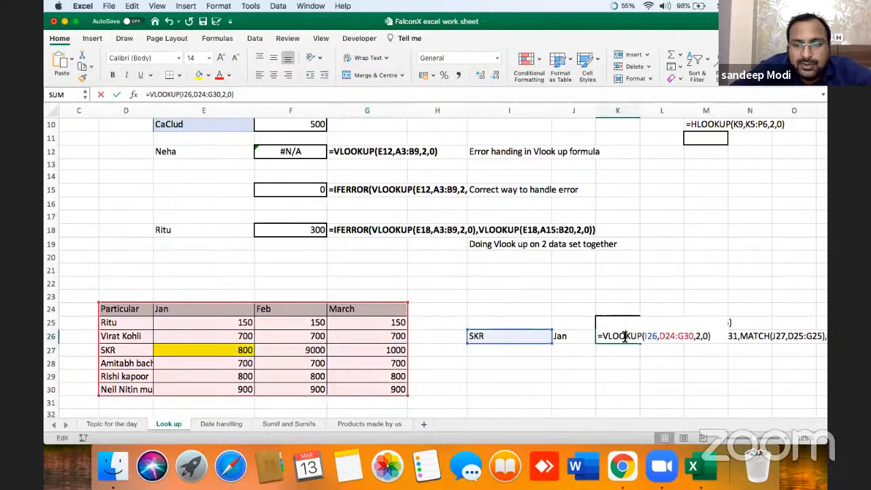
pyautogui.click(700, 336)
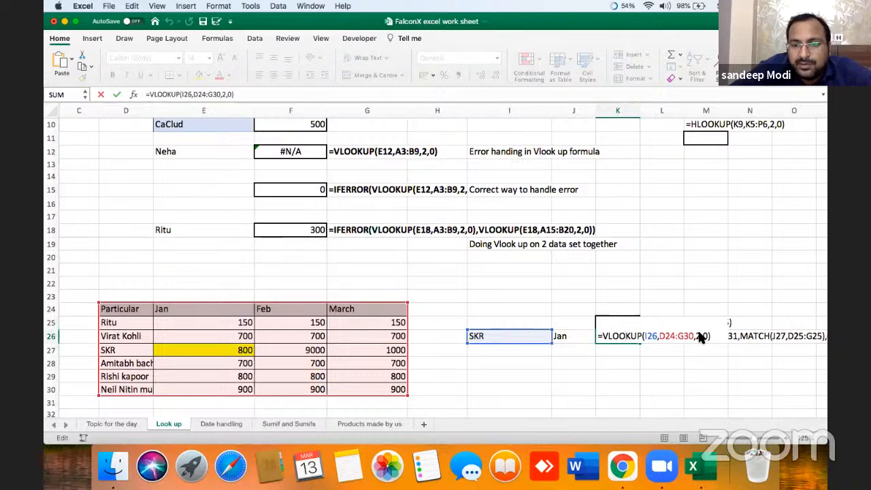
pyautogui.press('BackSpace')
pyautogui.write('4')
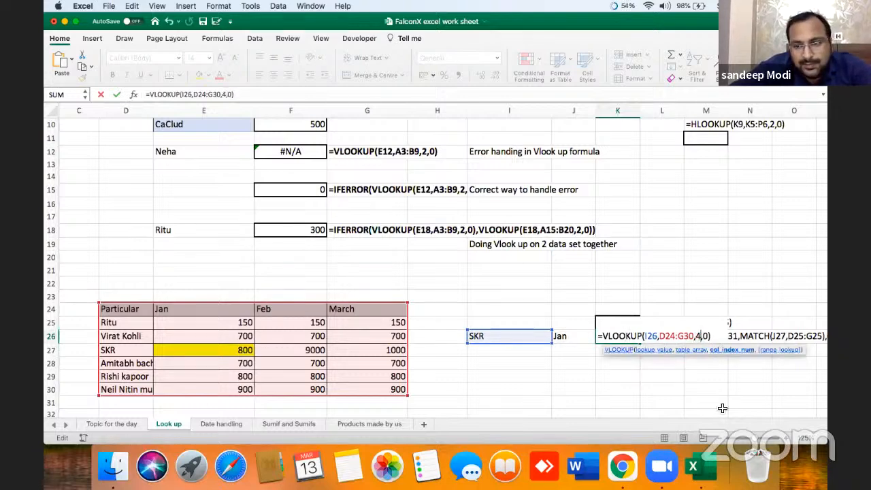
pyautogui.press('Return')
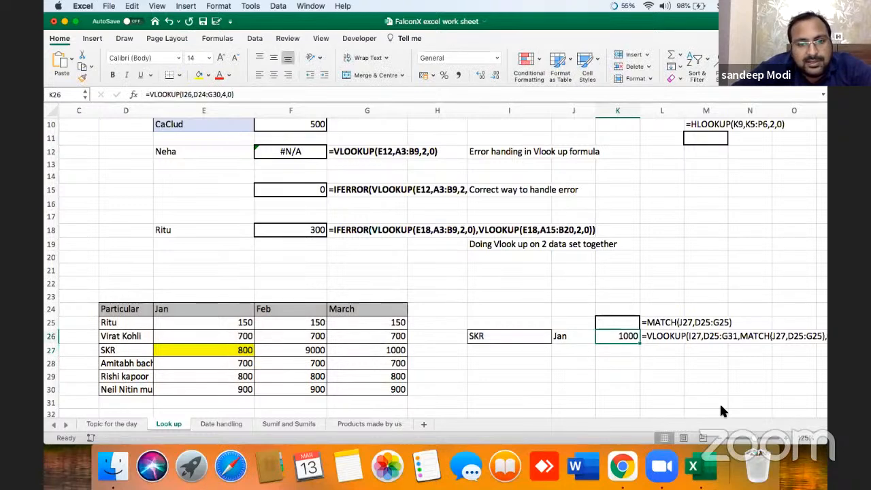
# Step: Examine the column index argument of the K26 VLOOKUP formula without changing it
pyautogui.doubleClick(632, 339)
pyautogui.doubleClick(701, 336)
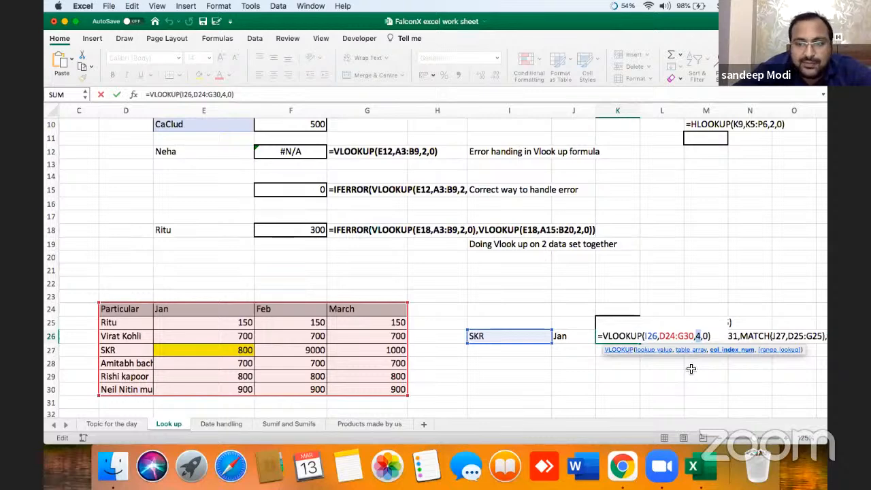
pyautogui.press('Escape')
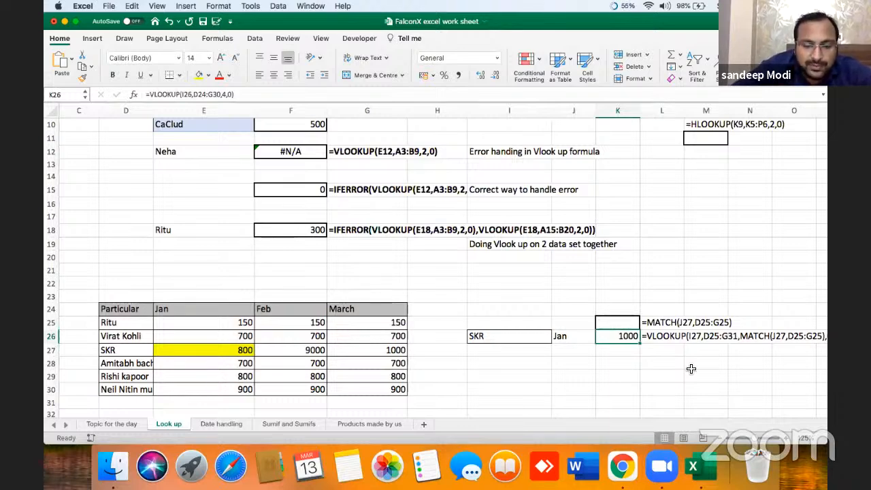
# Step: Try =MATCH(J26,D24:G24) in K26 in place of the VLOOKUP, and undo the entry
pyautogui.write('=')
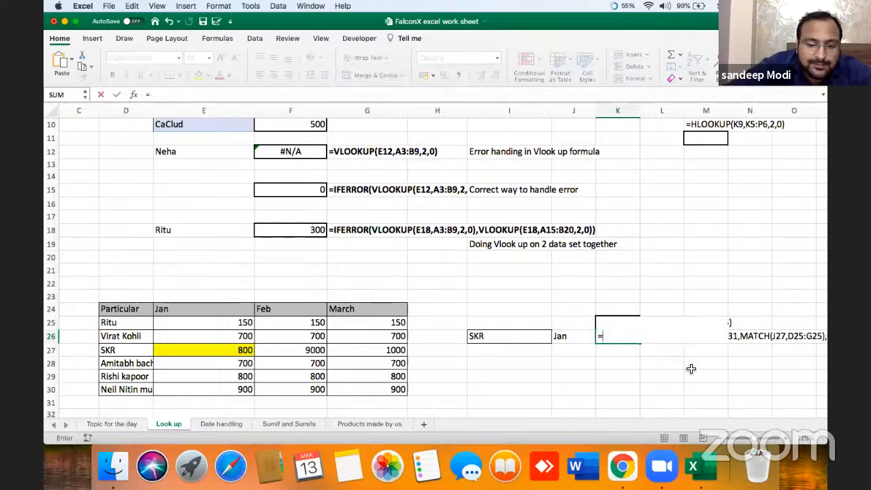
pyautogui.write('matc')
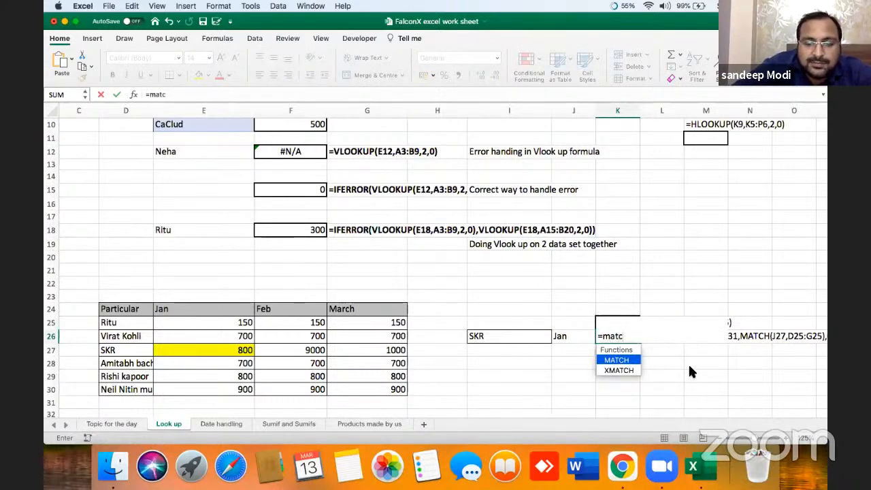
pyautogui.write('h(')
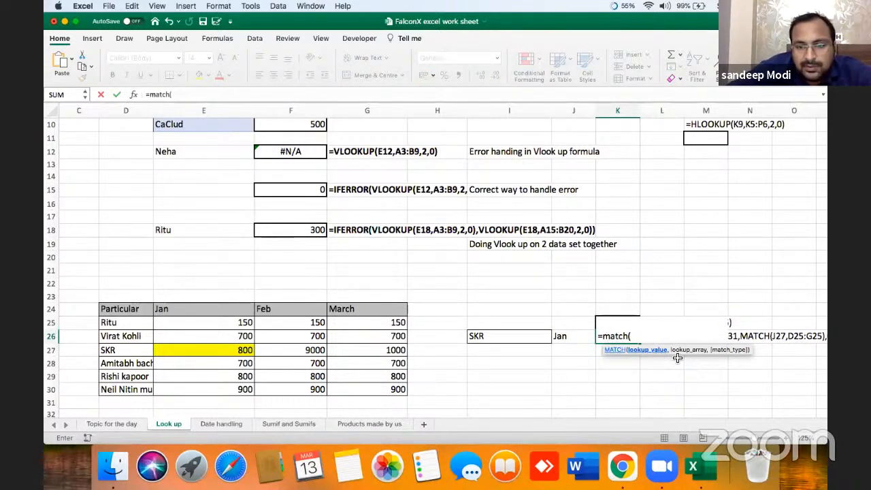
pyautogui.click(579, 336)
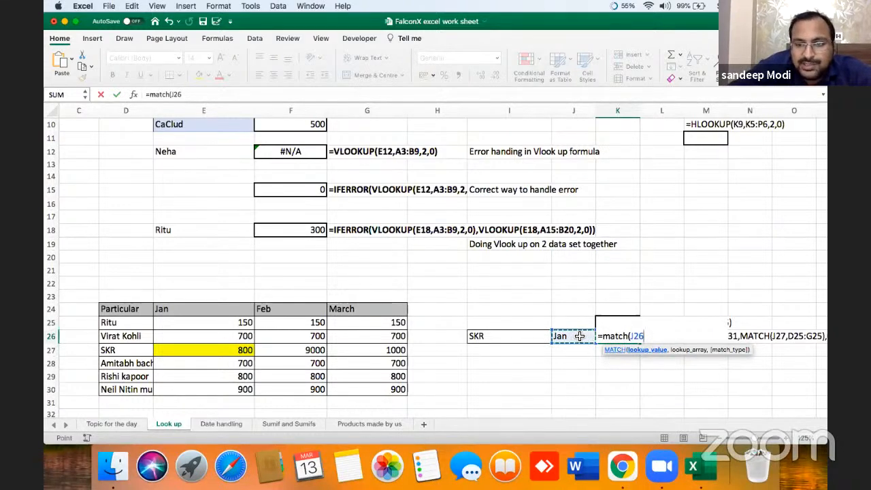
pyautogui.write(',')
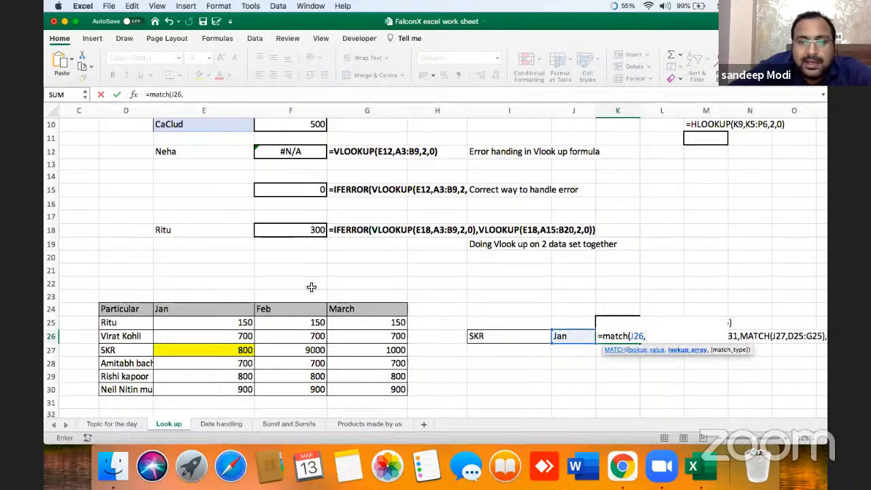
pyautogui.moveTo(220, 312); pyautogui.dragTo(364, 309)
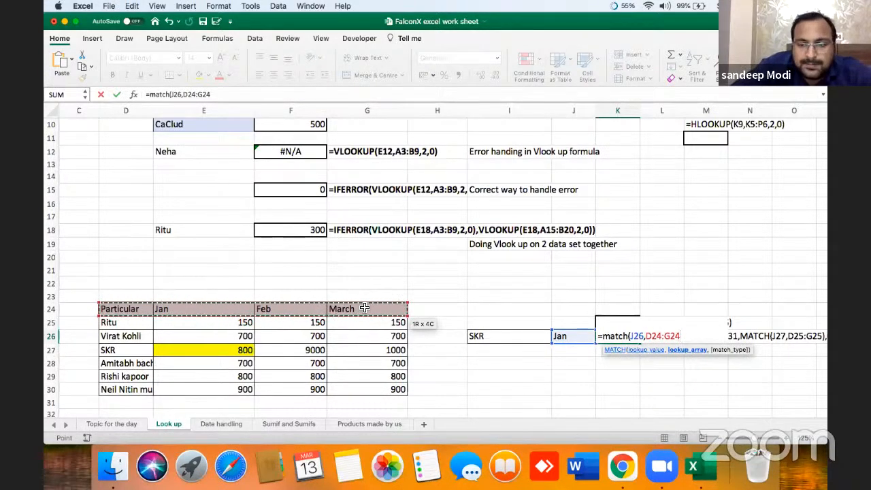
pyautogui.press('Return')
pyautogui.press('Up')
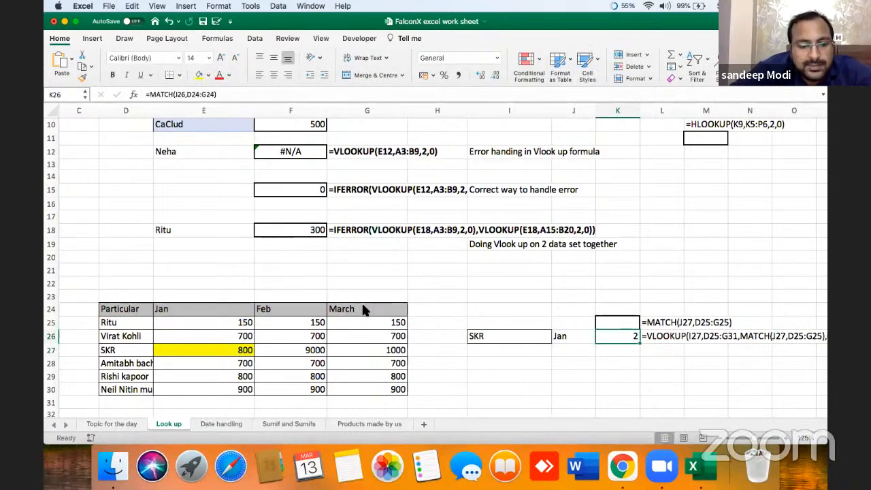
pyautogui.press('super+z')
# Step: Enter =MATCH(J26,D24:G24) in K25 to find the month's position in the table's header row
pyautogui.press('Up')
pyautogui.write('=match')
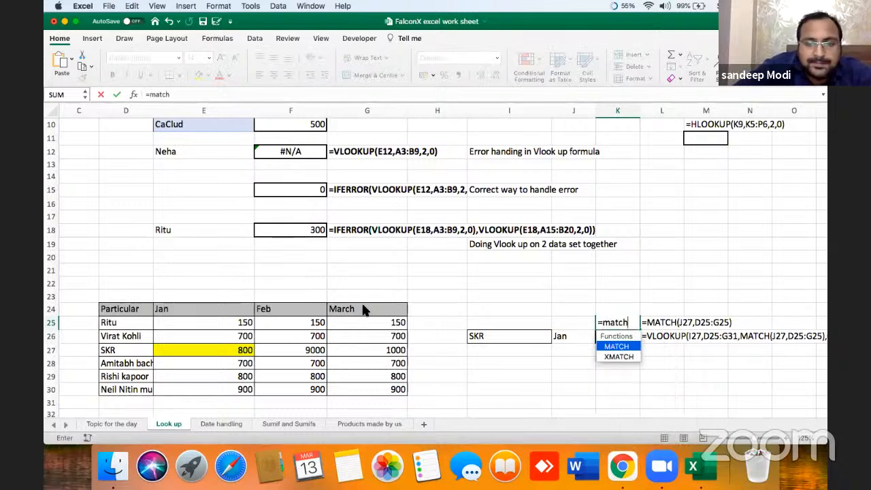
pyautogui.write('(')
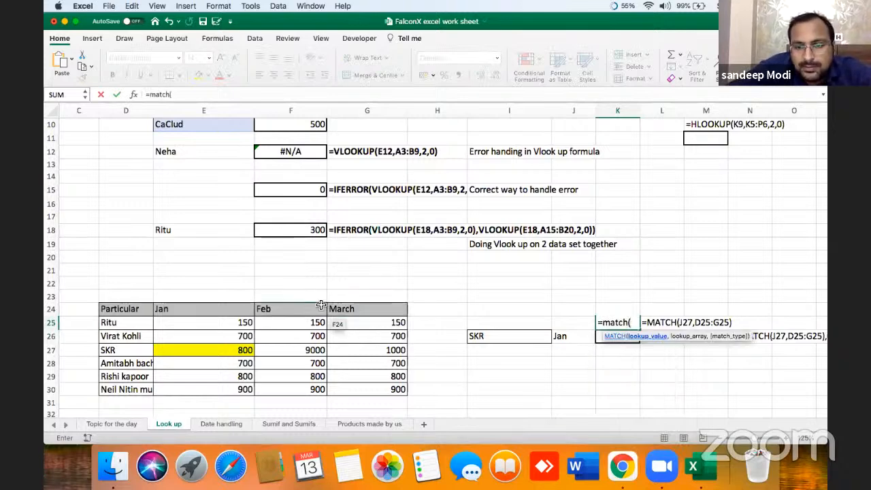
pyautogui.click(587, 340)
pyautogui.write(',')
pyautogui.click(145, 313)
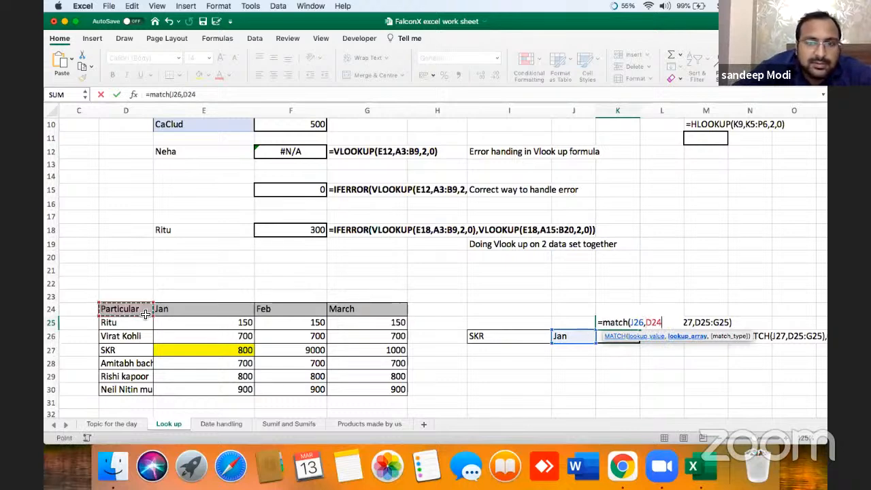
pyautogui.hotkey('shift', 'Right')
pyautogui.hotkey('shift', 'Right')
pyautogui.hotkey('shift', 'Right')
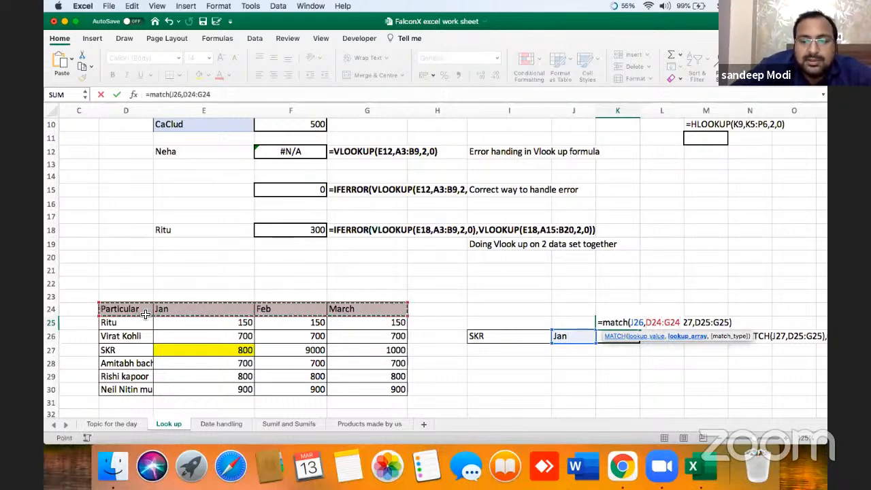
pyautogui.write(')')
pyautogui.press('Return')
# Step: Examine the table's header cells from Particular across to compare their order with the MATCH result in K25
pyautogui.press('Up')
pyautogui.press('Left')
pyautogui.press('Right')
pyautogui.press('Left')
pyautogui.press('Left')
pyautogui.press('Left')
pyautogui.press('Left')
pyautogui.press('Left')
pyautogui.press('Left')
pyautogui.press('Up')
pyautogui.press('Right')
pyautogui.press('Right')
pyautogui.press('Right')
pyautogui.press('Right')
pyautogui.press('Right')
pyautogui.press('Right')
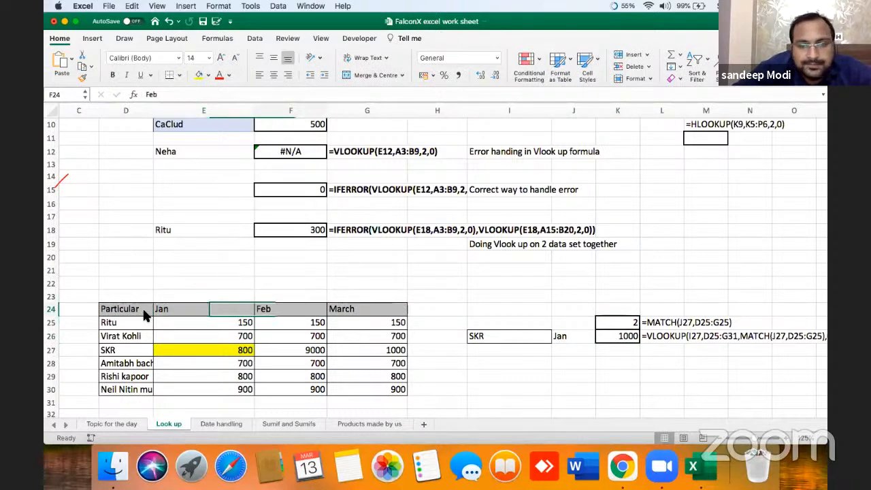
pyautogui.press('Down')
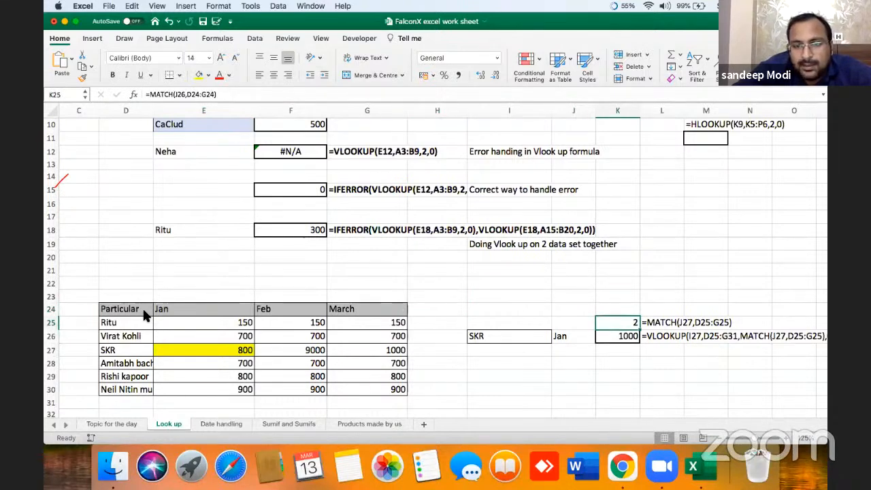
# Step: Change the lookup month in J26 to March
pyautogui.press('Down')
pyautogui.press('Left')
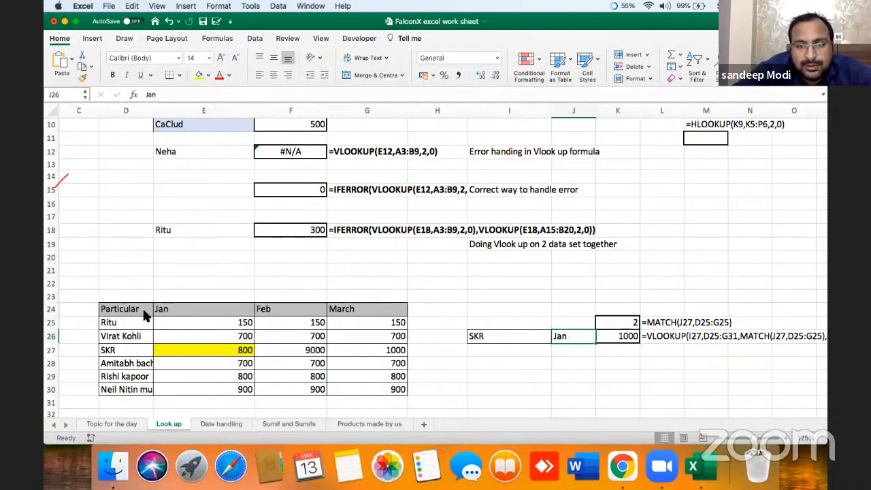
pyautogui.write('Marx')
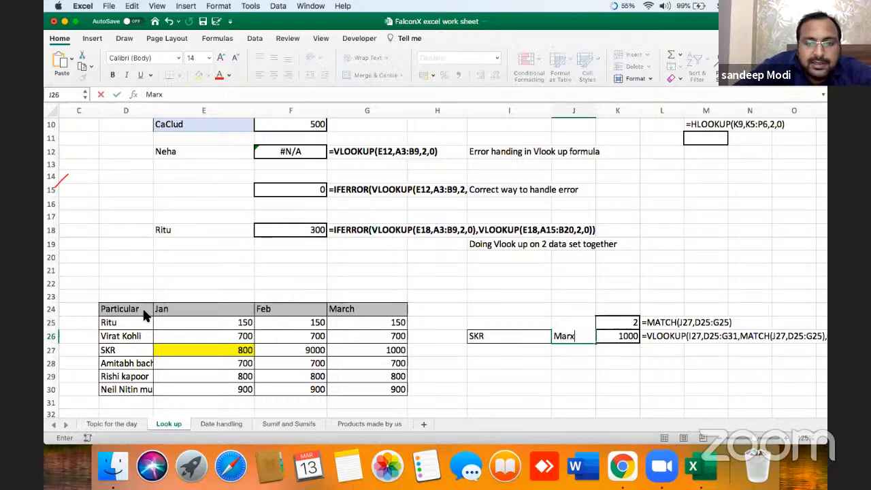
pyautogui.write('ch')
pyautogui.press('Return')
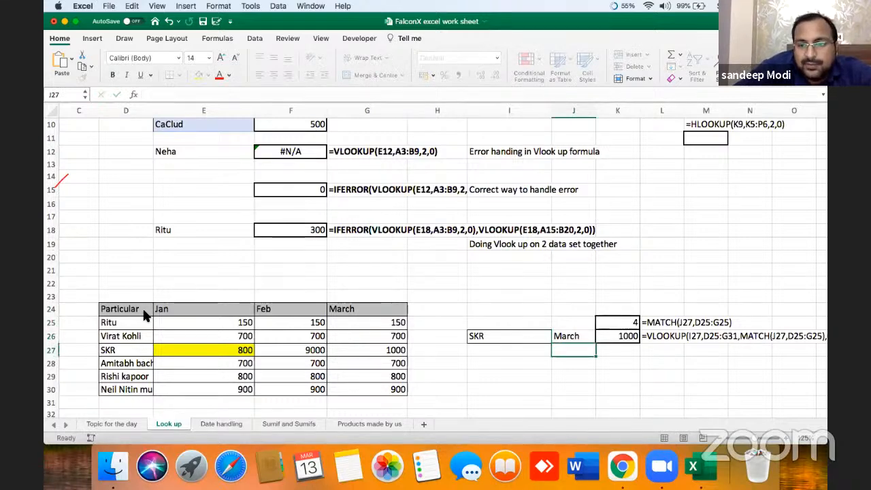
# Step: Begin a new VLOOKUP formula in K26 with I26 as the lookup value and D24:G30 as the table array
pyautogui.press('Up')
pyautogui.press('Up')
pyautogui.press('Right')
pyautogui.press('Down')
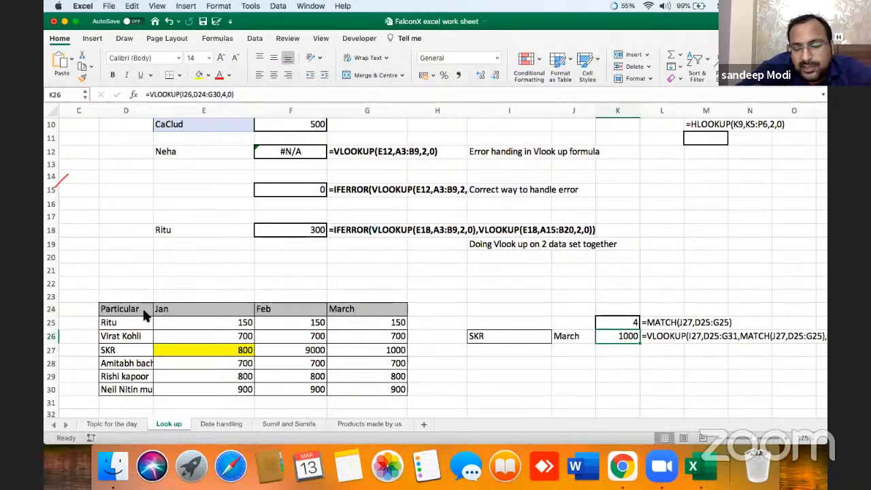
pyautogui.press('Up')
pyautogui.press('Down')
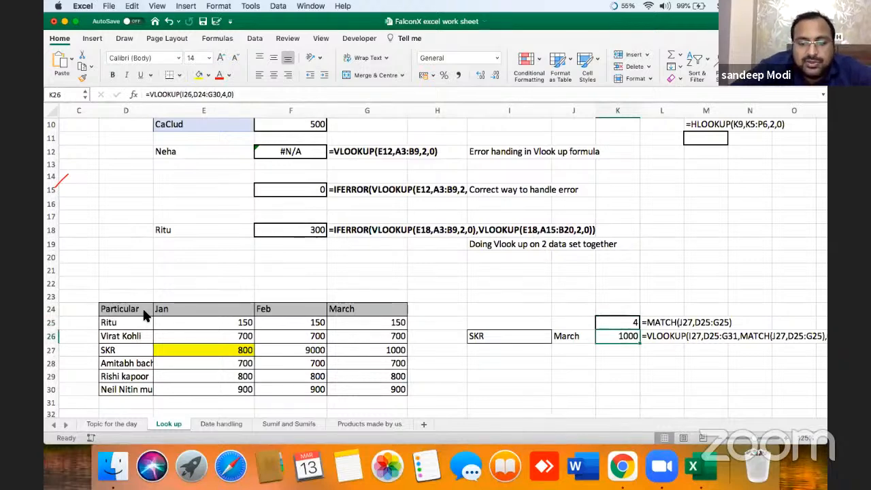
pyautogui.write('=vlo')
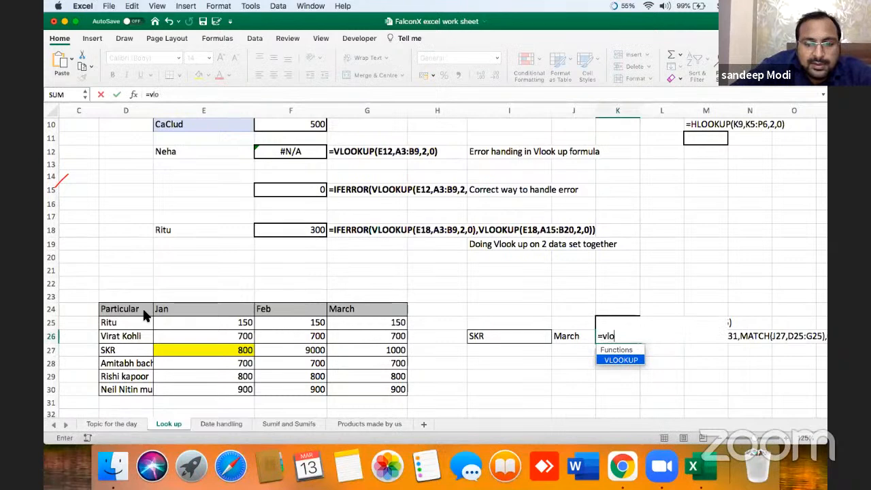
pyautogui.write('okup')
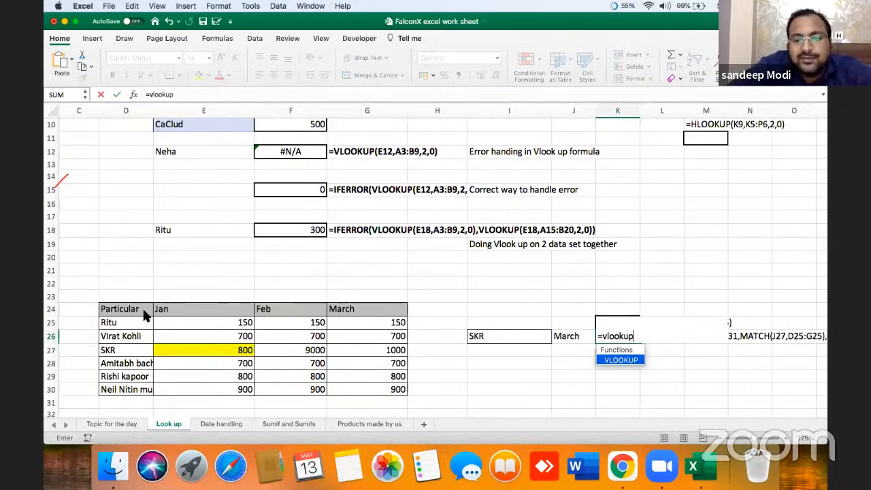
pyautogui.write('(')
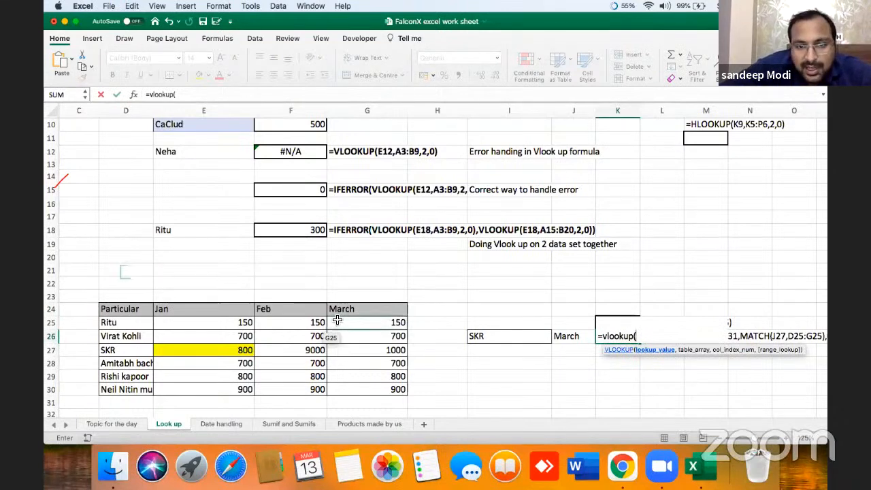
pyautogui.click(521, 341)
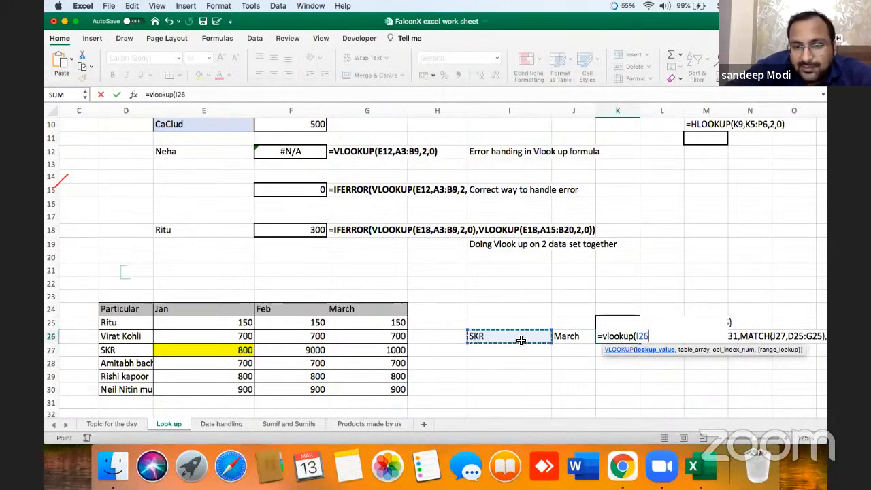
pyautogui.write(',')
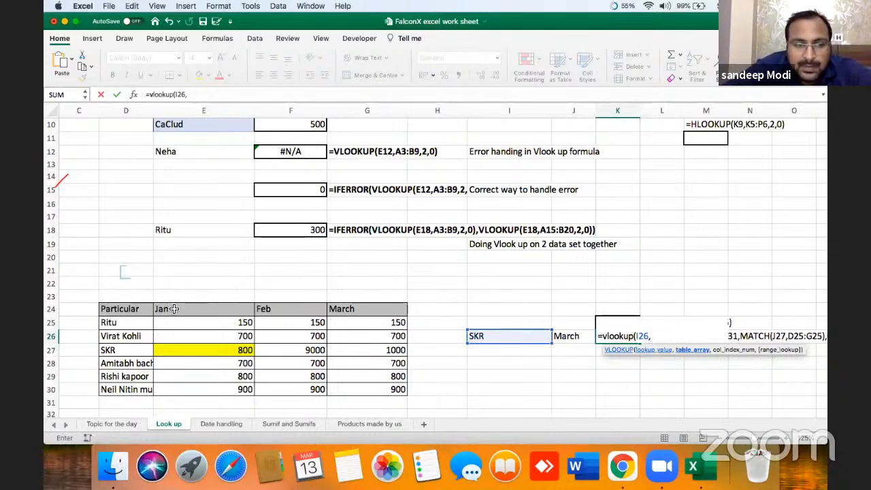
pyautogui.click(136, 310)
pyautogui.moveTo(345, 344); pyautogui.dragTo(359, 390)
pyautogui.write(',')
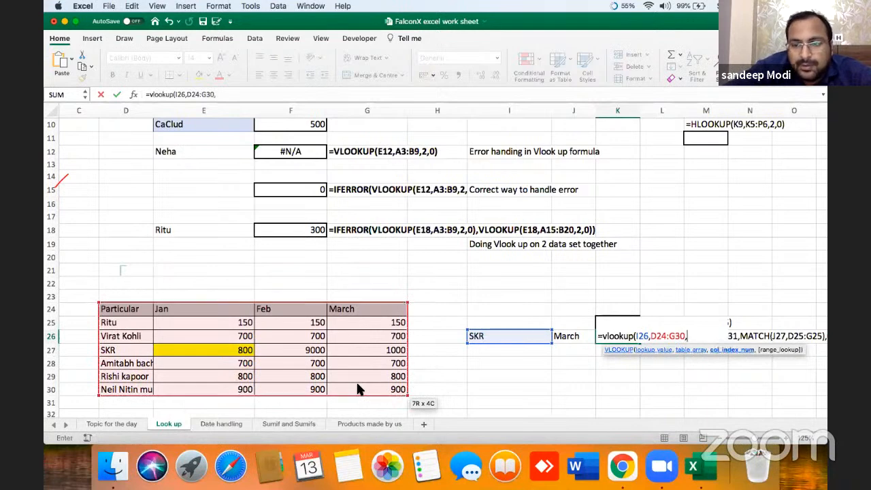
# Step: Complete the K26 VLOOKUP with MATCH(J26,D24:G24) as the column index and 0 for an exact match
pyautogui.write('mat')
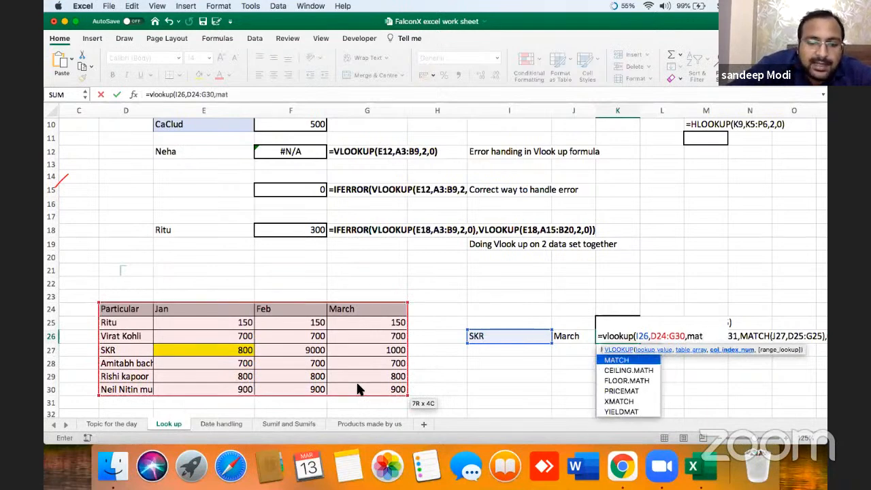
pyautogui.write('ch(')
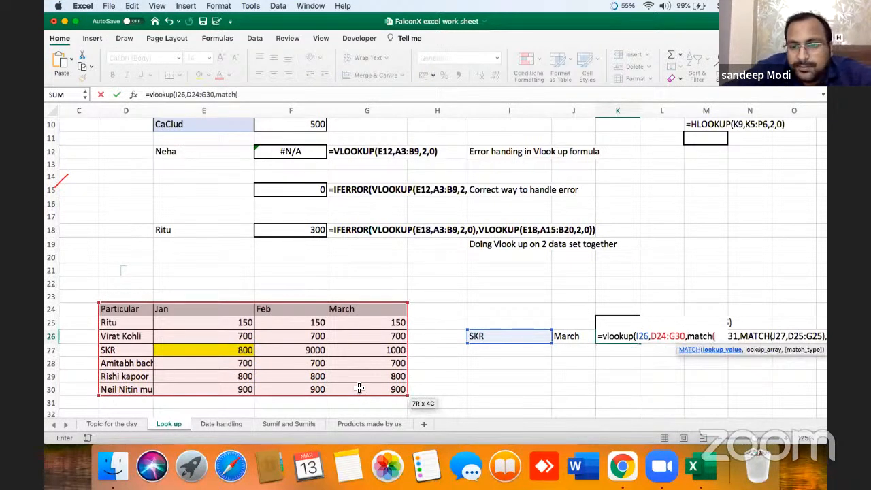
pyautogui.click(567, 338)
pyautogui.write(',')
pyautogui.moveTo(113, 309); pyautogui.dragTo(359, 309)
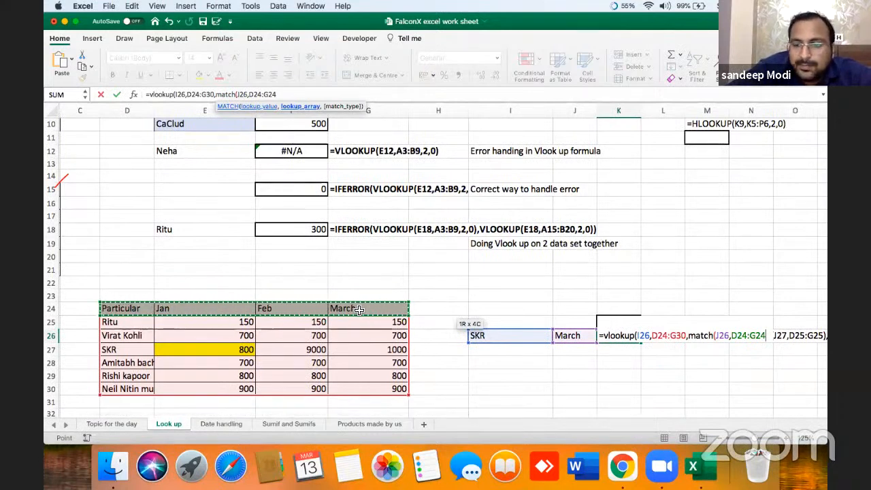
pyautogui.write(')')
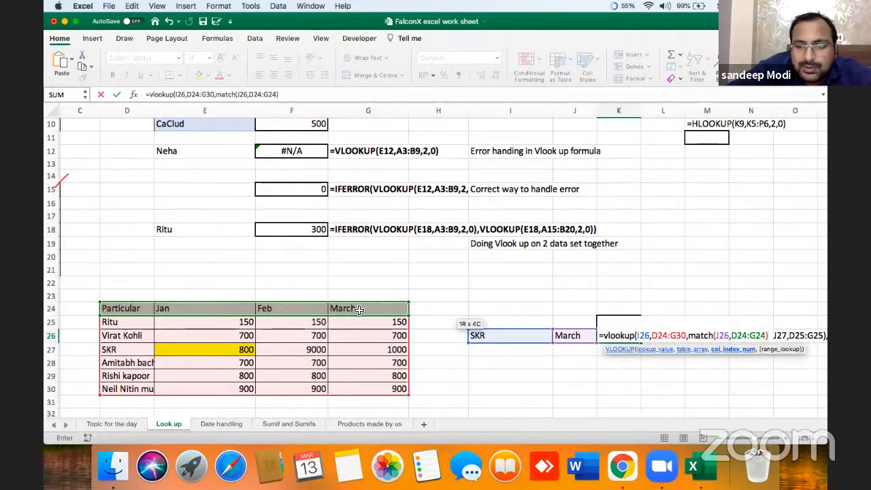
pyautogui.write(',')
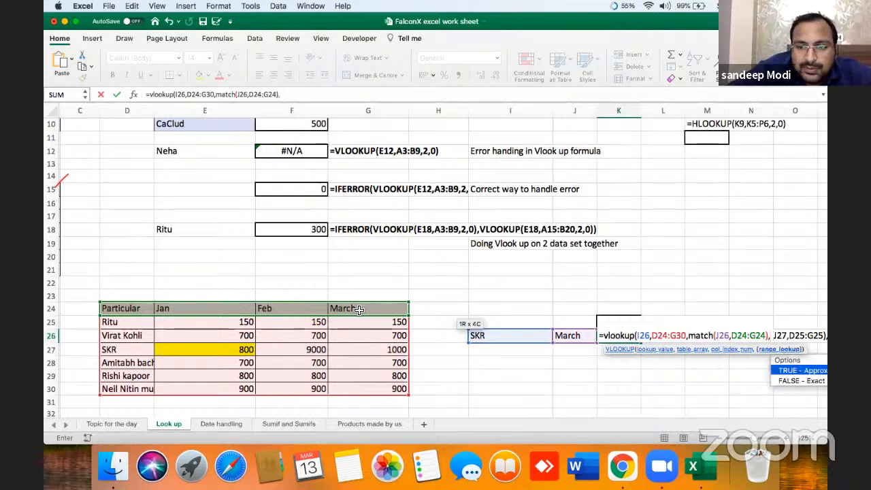
pyautogui.write('0)')
pyautogui.press('Return')
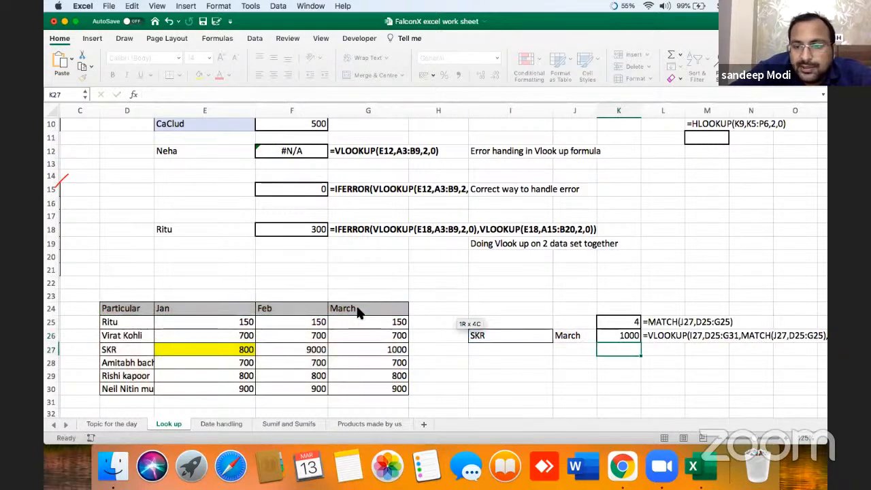
# Step: Highlight the SKR amount for March in G27 with a yellow fill
pyautogui.press('Up')
pyautogui.press('Left')
pyautogui.press('Left')
pyautogui.press('Left')
pyautogui.press('Left')
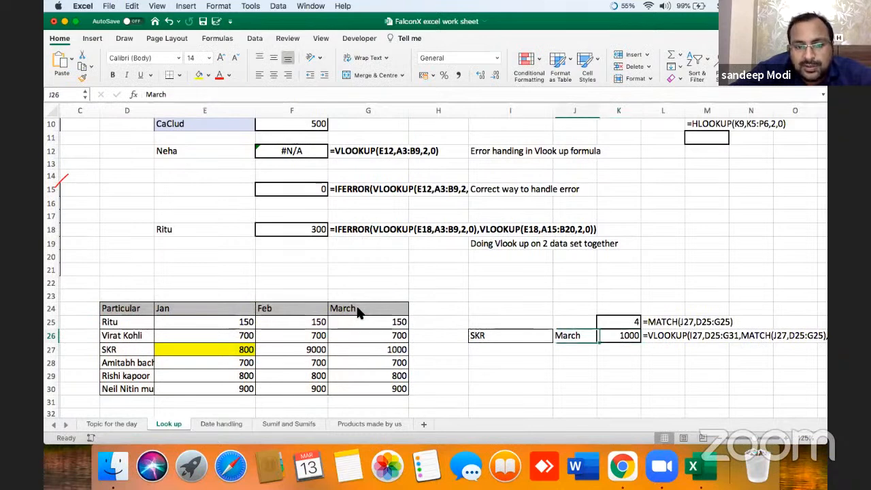
pyautogui.press('Down')
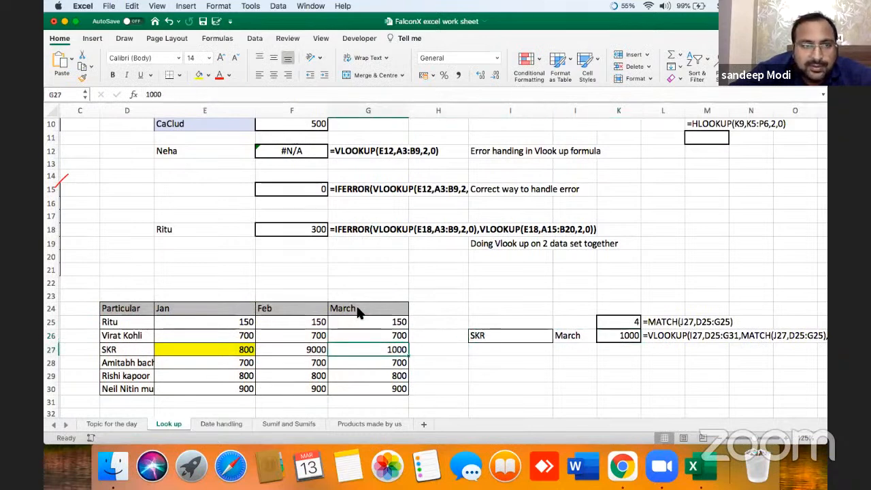
pyautogui.click(200, 74)
# Step: Set the lookup month in J26 back to Jan
pyautogui.click(577, 336)
pyautogui.write('Jan')
pyautogui.press('Tab')
# Step: Add list data validation to J26 with the header cells =$D$24:$G$24 as the source
pyautogui.click(576, 336)
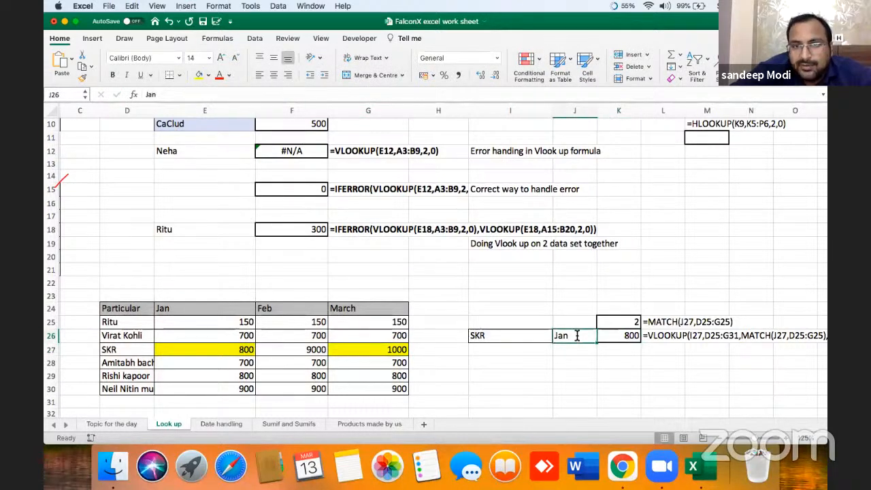
pyautogui.click(254, 39)
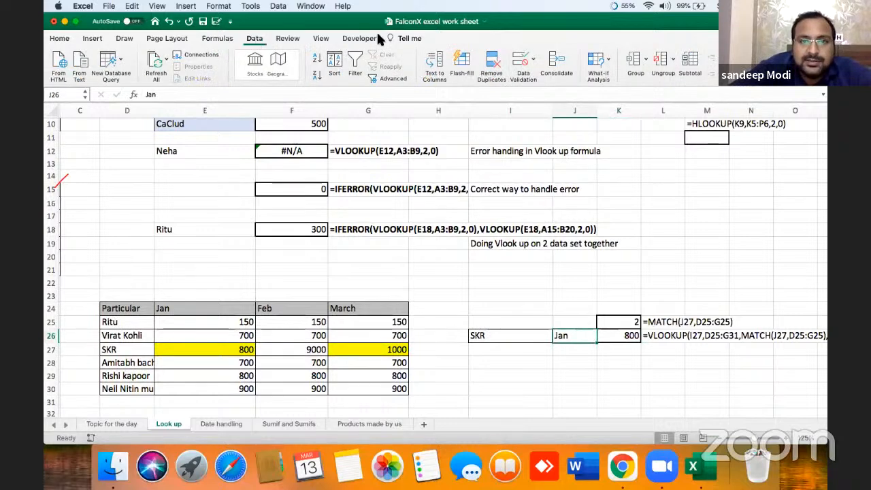
pyautogui.click(533, 54)
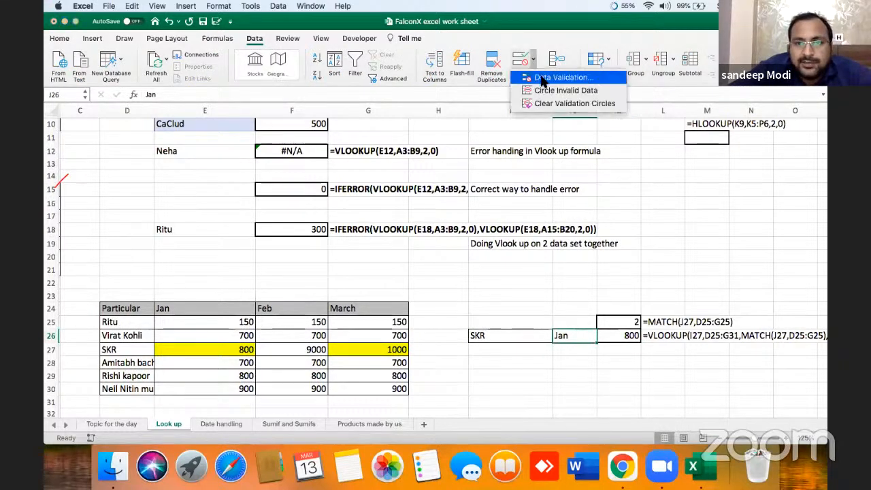
pyautogui.click(541, 76)
pyautogui.click(433, 136)
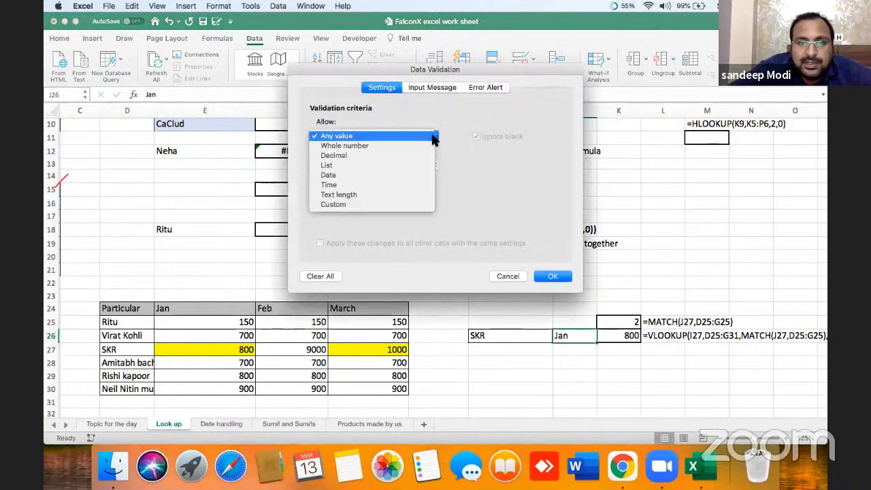
pyautogui.click(420, 168)
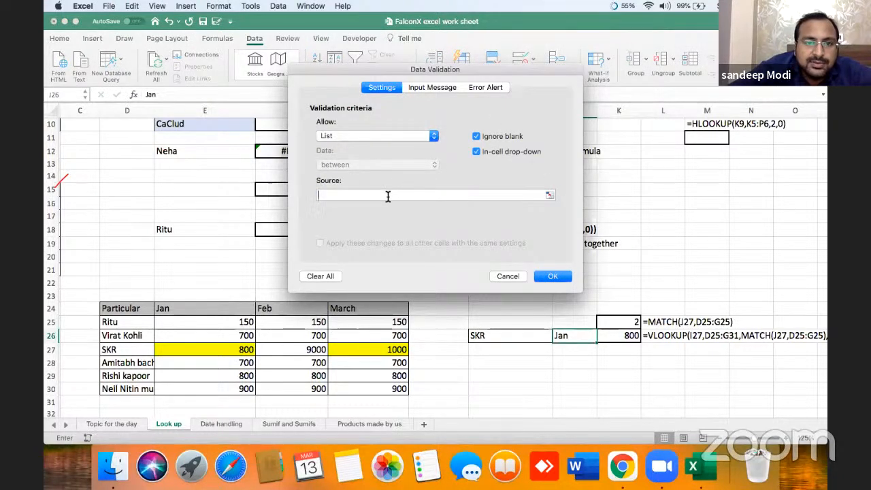
pyautogui.click(388, 197)
pyautogui.moveTo(143, 312); pyautogui.dragTo(371, 308)
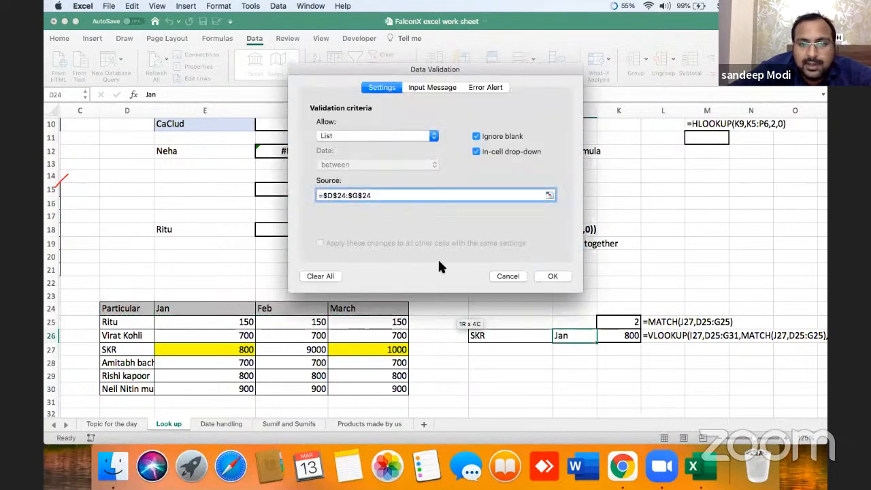
pyautogui.click(555, 275)
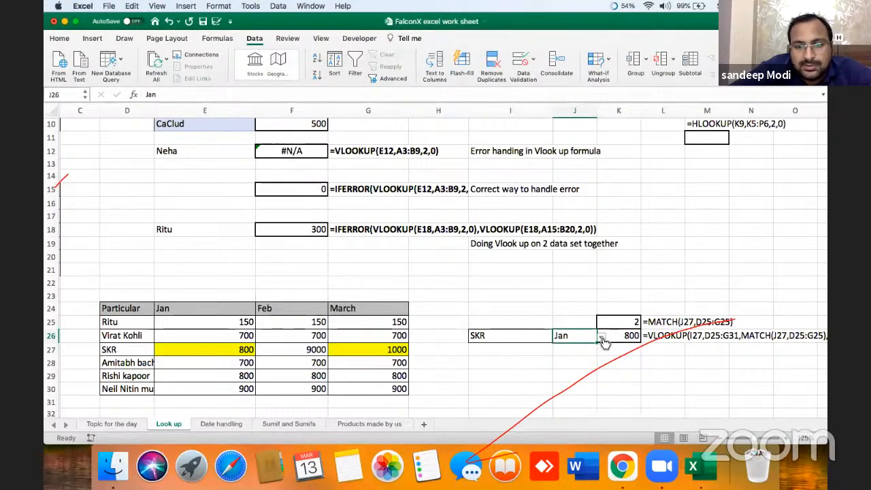
# Step: Test the month list in J26 by choosing March and switching back to Jan, checking the MATCH cell K25
pyautogui.click(601, 337)
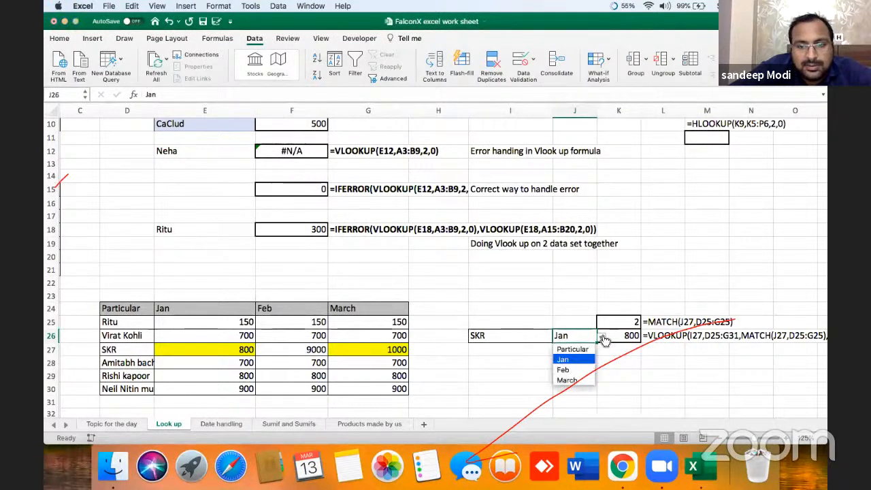
pyautogui.click(582, 380)
pyautogui.click(602, 337)
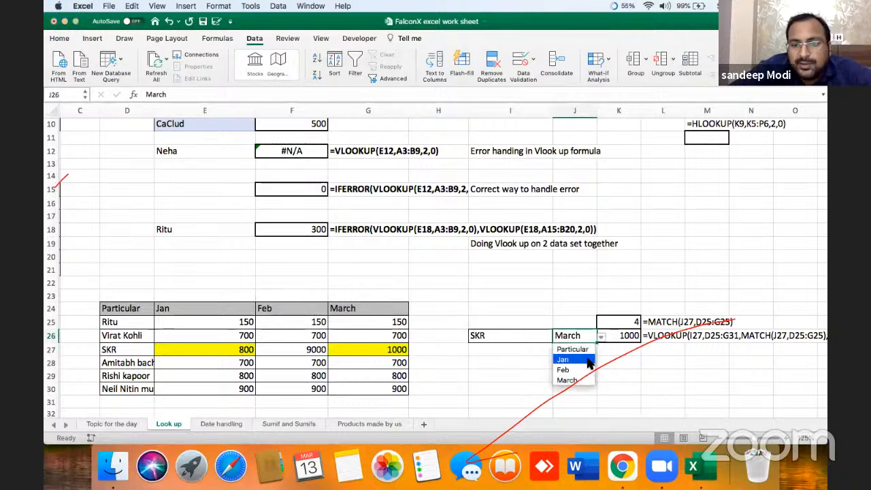
pyautogui.click(589, 360)
pyautogui.click(621, 326)
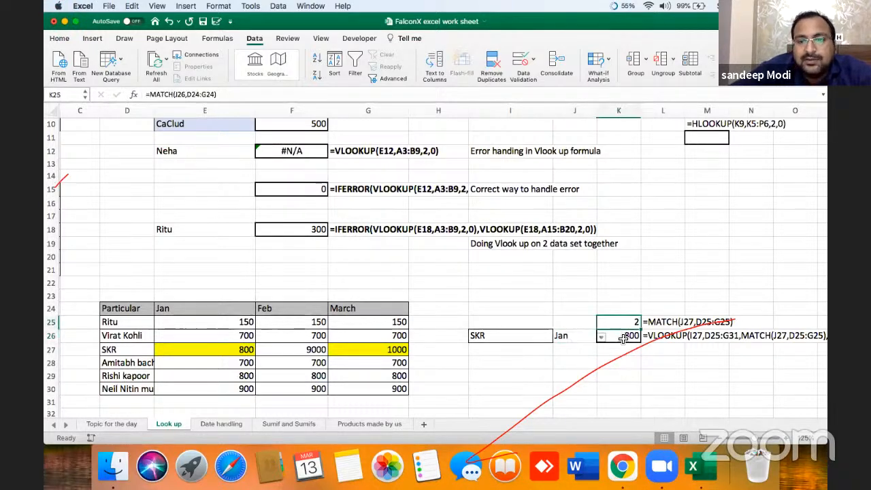
# Step: Review the combined VLOOKUP and MATCH formula in K26 and the rows below the monthly table
pyautogui.click(623, 337)
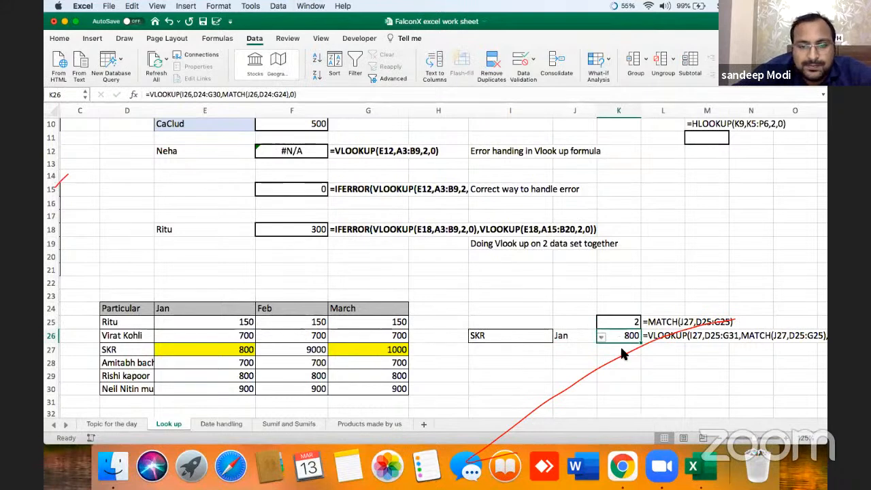
pyautogui.click(551, 364)
pyautogui.press('Down')
pyautogui.press('Down')
pyautogui.press('Down')
pyautogui.press('Down')
pyautogui.press('Down')
pyautogui.press('Down')
pyautogui.press('Down')
pyautogui.press('Down')
pyautogui.press('Down')
pyautogui.press('Down')
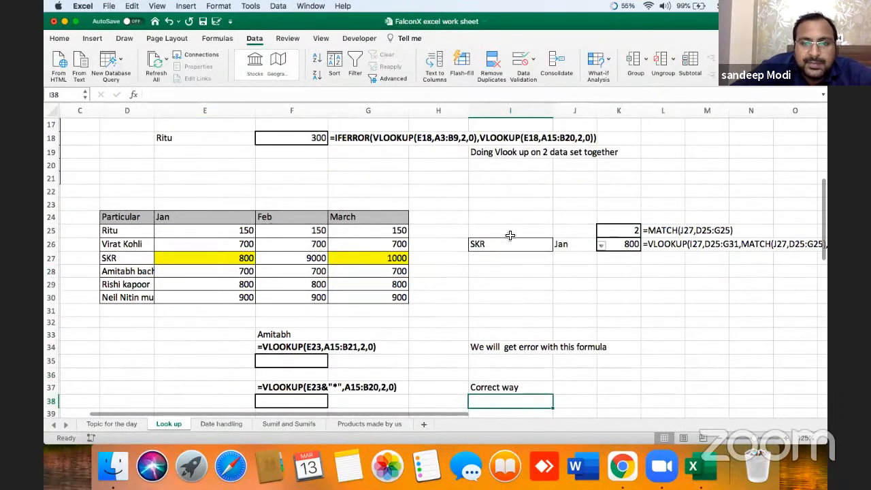
# Step: Add list data validation to the lookup name cell I26 with =$D$24:$D$30 as the source
pyautogui.click(511, 243)
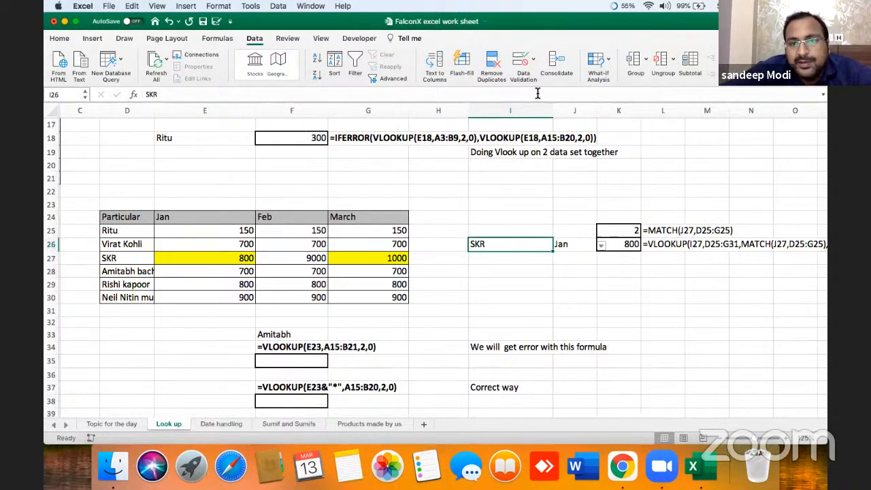
pyautogui.click(534, 56)
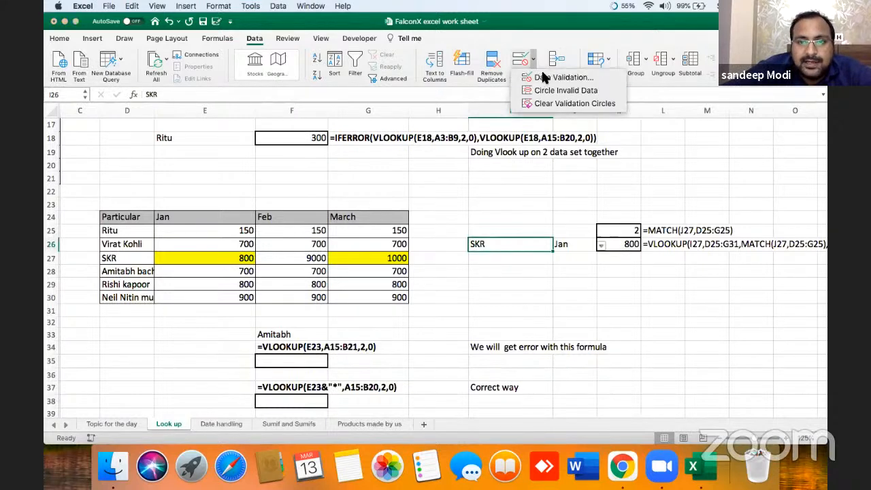
pyautogui.click(550, 78)
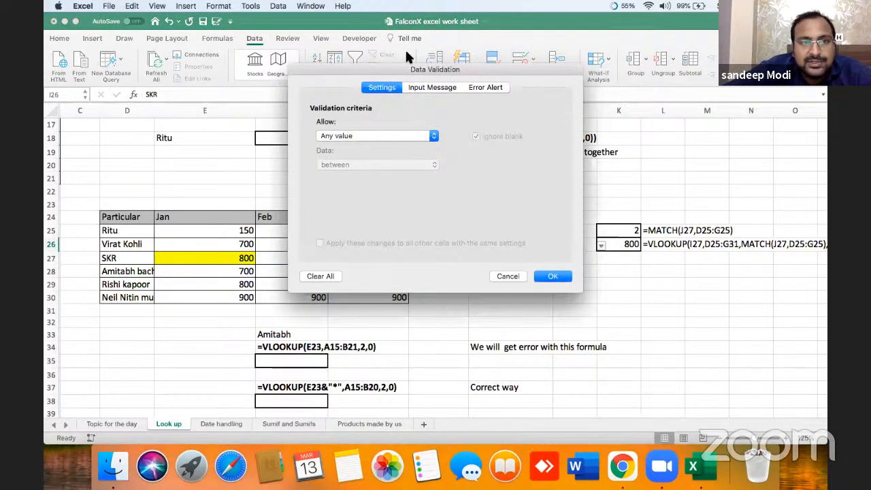
pyautogui.moveTo(396, 66); pyautogui.dragTo(462, 113)
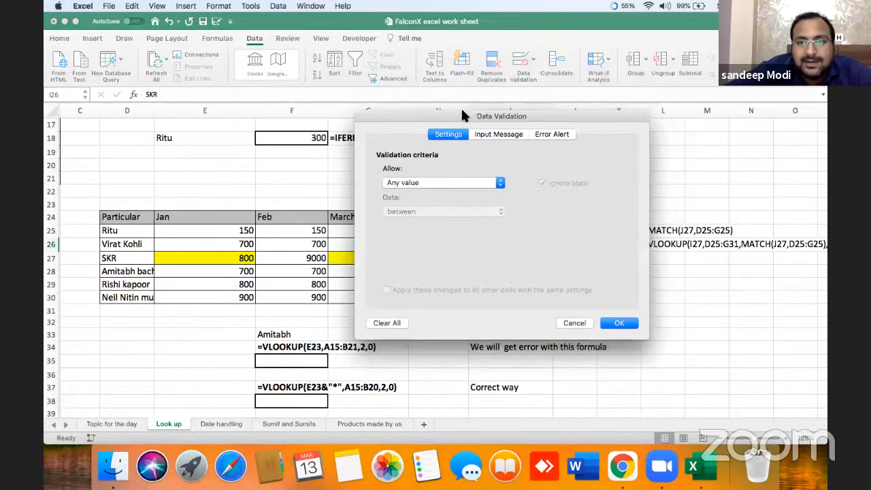
pyautogui.click(481, 180)
pyautogui.click(475, 207)
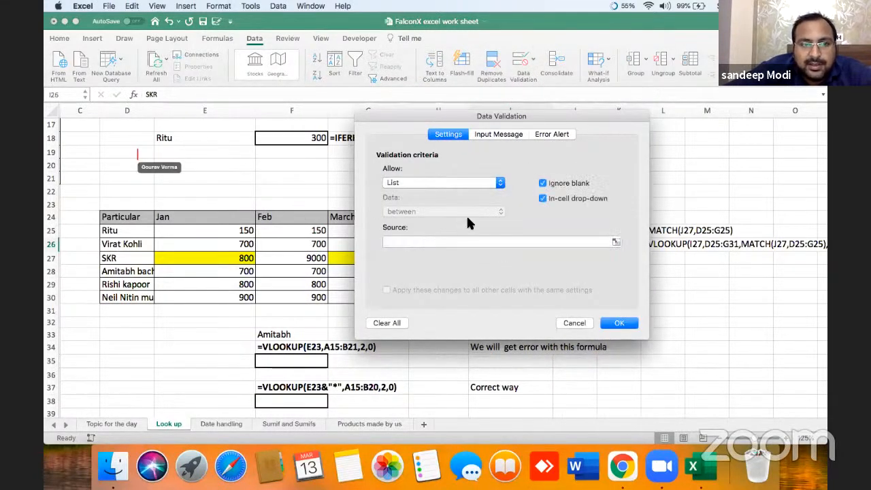
pyautogui.click(432, 243)
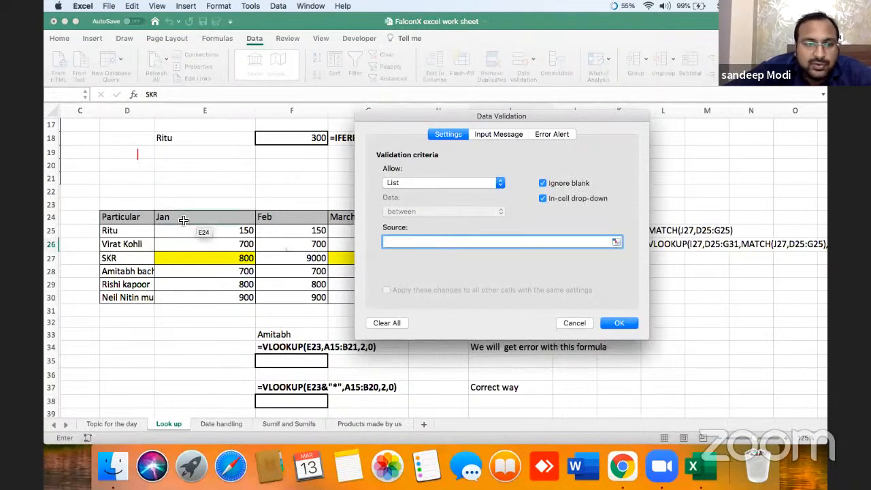
pyautogui.moveTo(134, 223); pyautogui.dragTo(136, 300)
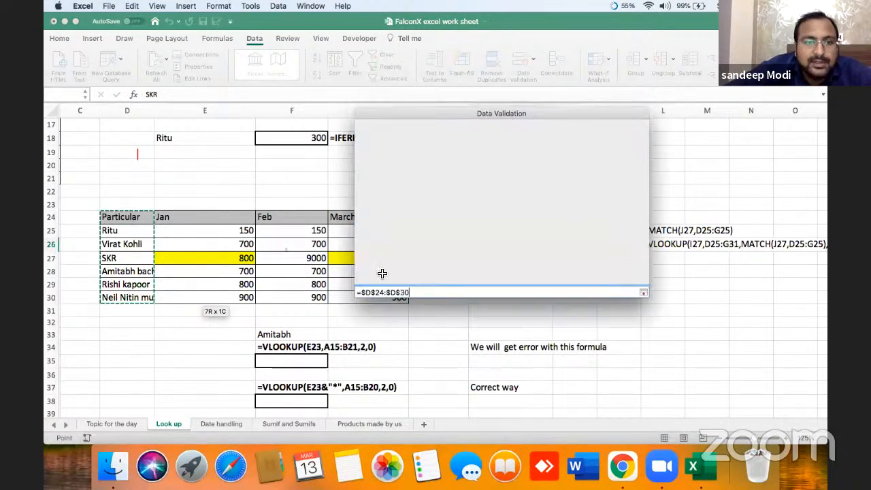
pyautogui.click(619, 322)
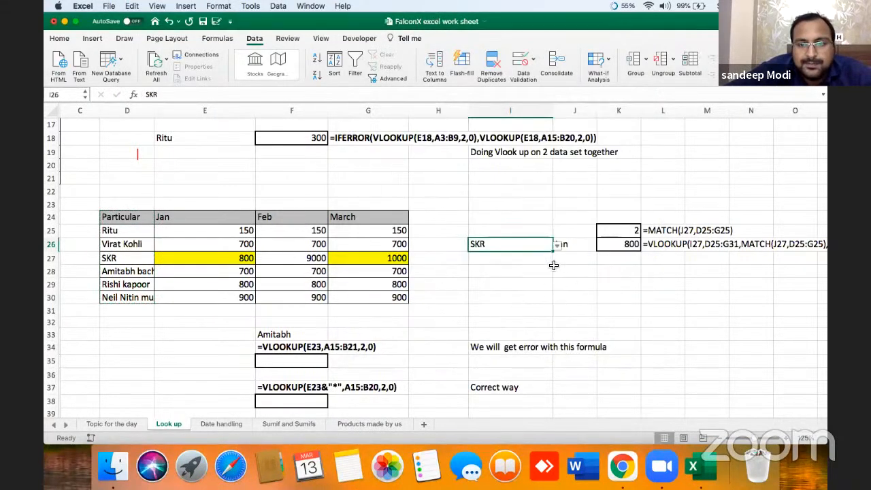
# Step: Test the name list in I26 by choosing Virat Kohli and checking the VLOOKUP result in K26
pyautogui.click(557, 245)
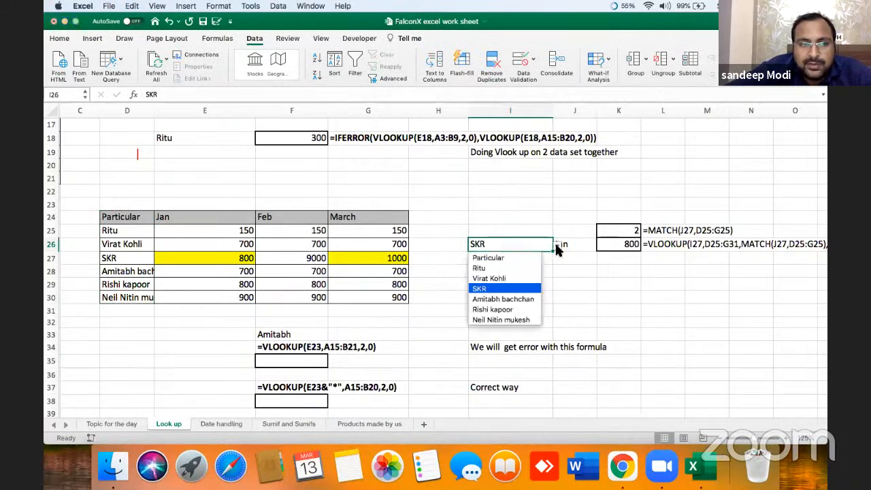
pyautogui.click(532, 279)
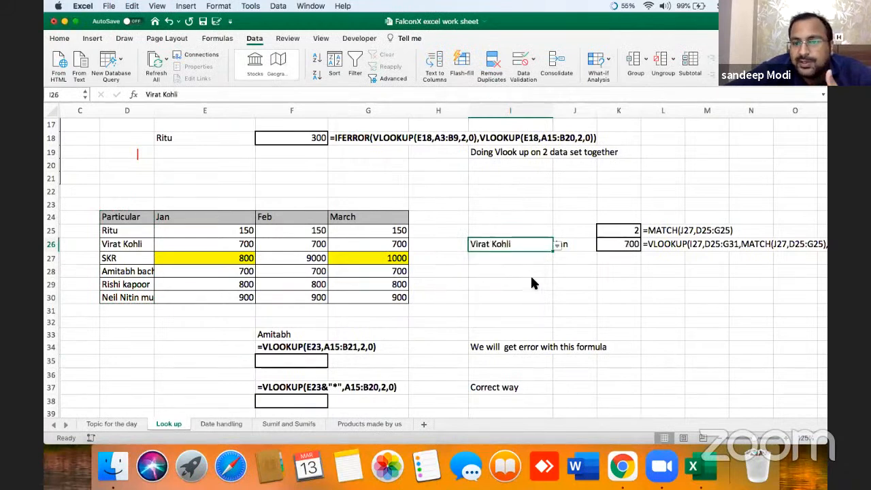
pyautogui.click(627, 248)
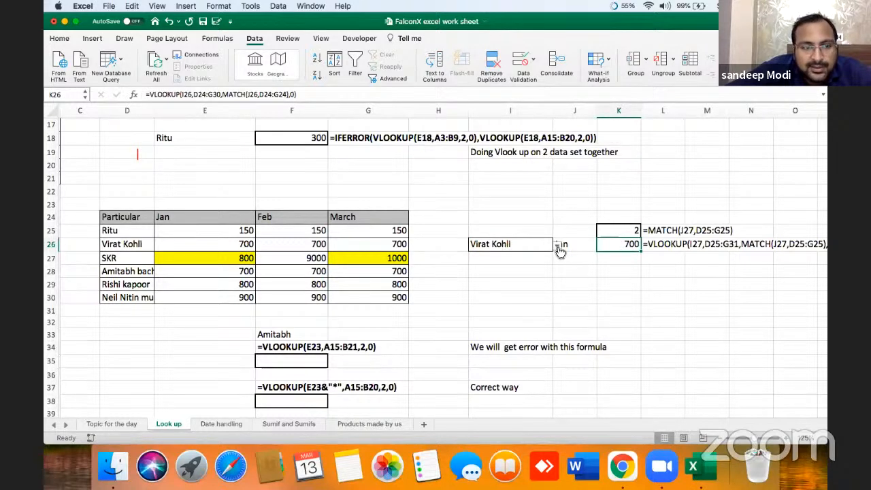
# Step: Set the Jan amount for Rishi kapoor in E29 to 1000
pyautogui.click(238, 292)
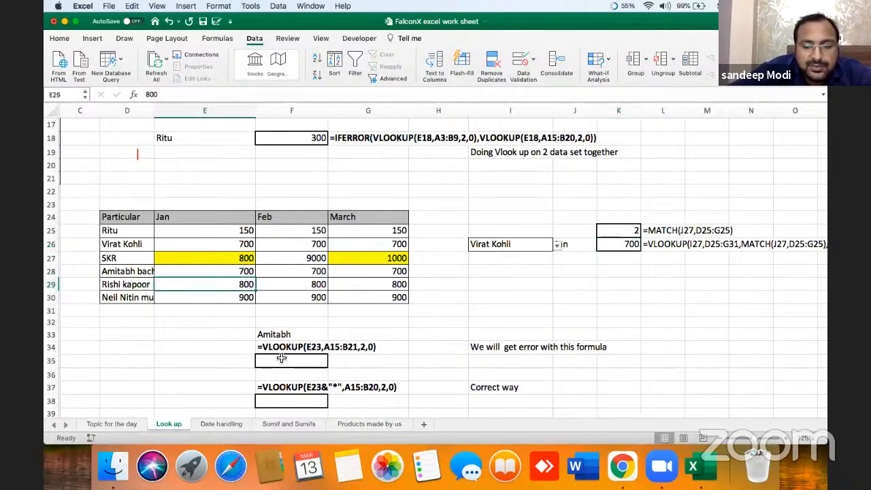
pyautogui.write('1000')
pyautogui.press('Return')
# Step: Choose Rishi kapoor from the name list in I26 to look up the Jan amount
pyautogui.click(497, 274)
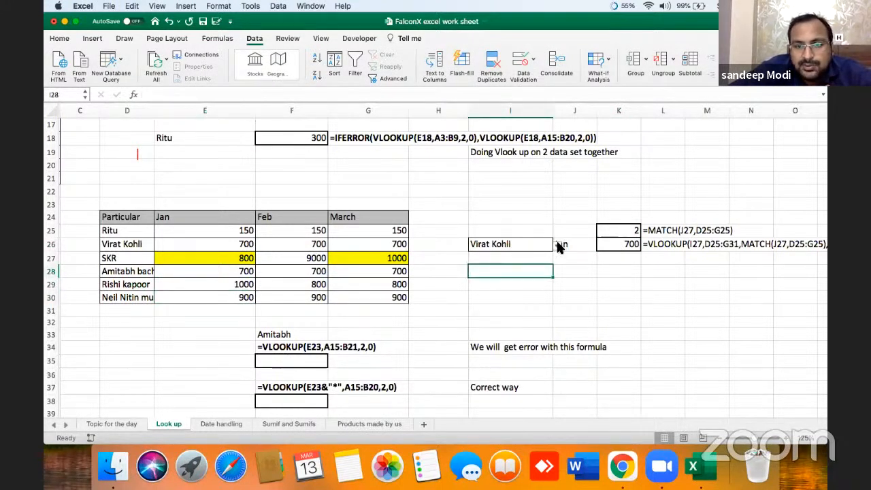
pyautogui.click(548, 243)
pyautogui.click(557, 245)
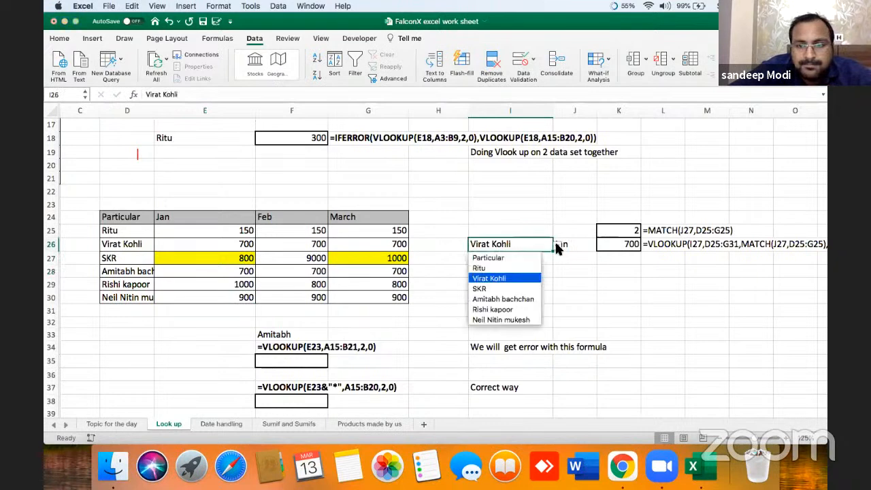
pyautogui.click(525, 308)
pyautogui.click(545, 270)
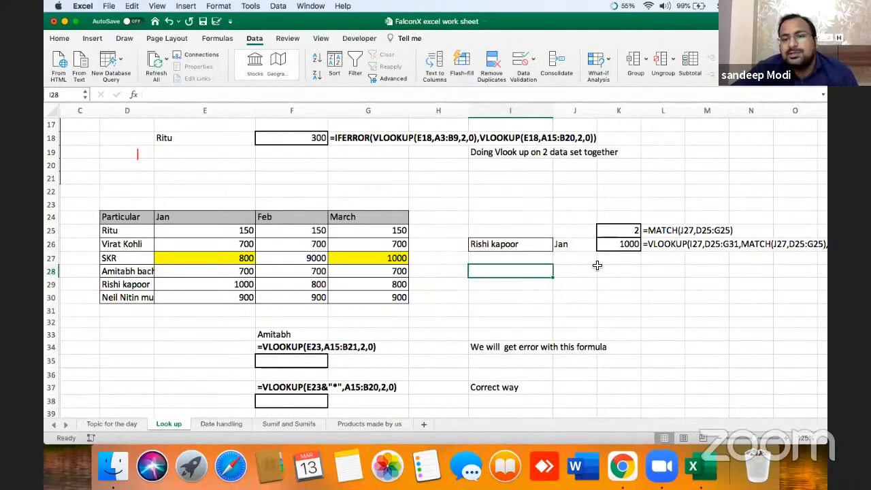
pyautogui.click(599, 287)
# Step: Hide rows 24 to 30 containing the monthly table and its lookup cells
pyautogui.moveTo(51, 218); pyautogui.dragTo(59, 298)
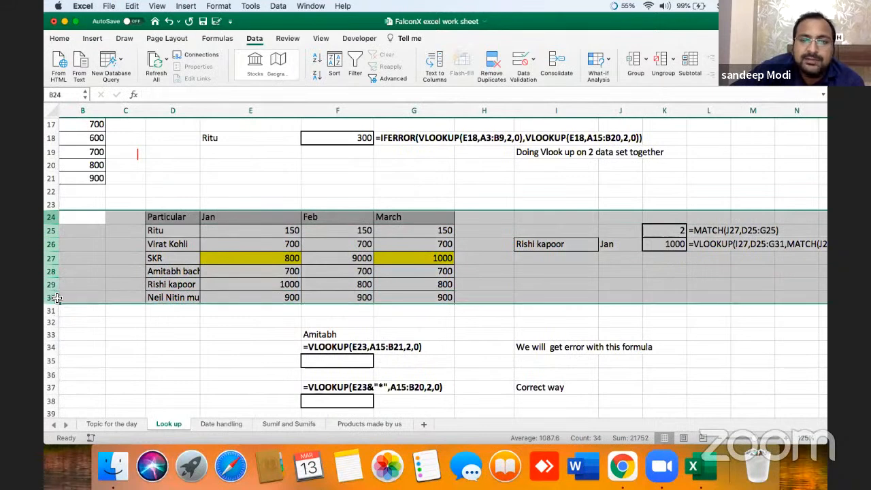
pyautogui.rightClick(55, 249)
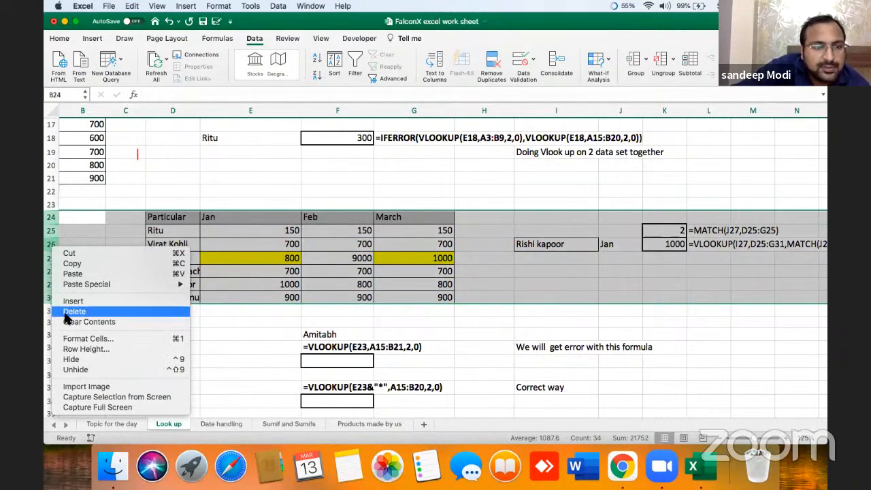
pyautogui.click(86, 361)
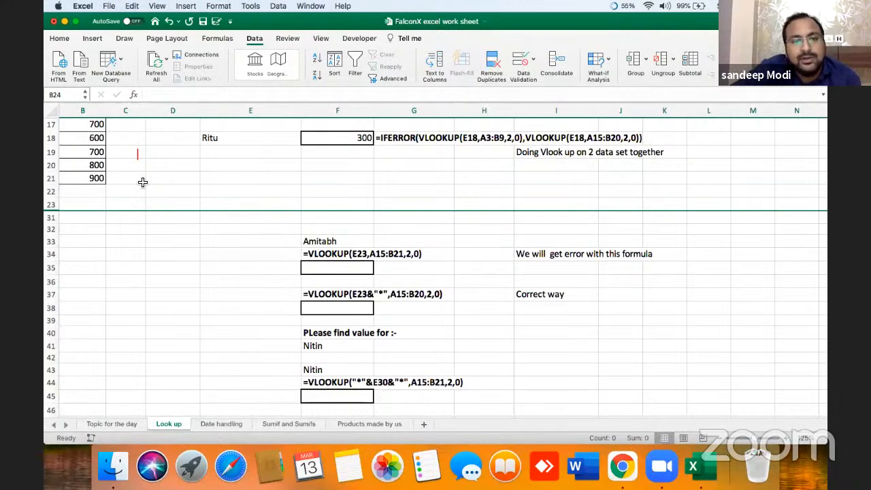
pyautogui.click(143, 204)
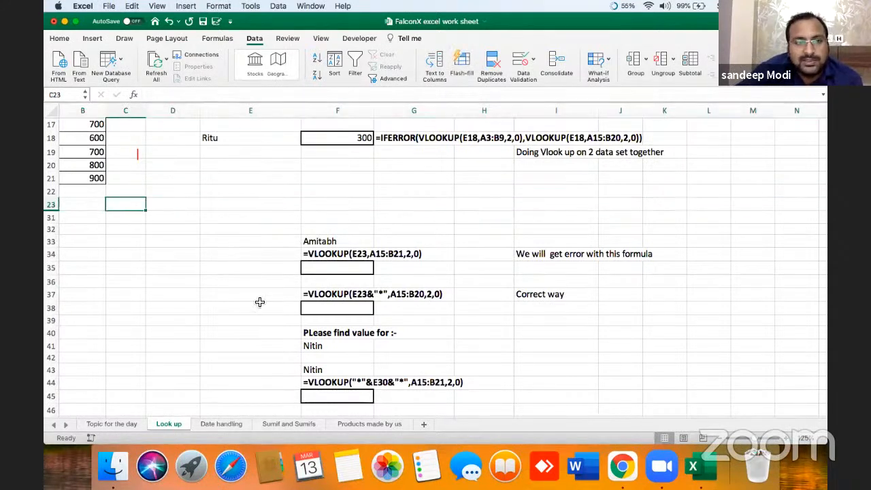
# Step: Hide the empty row 31 below Table 2 and narrow column E to about half its width
pyautogui.press('Left')
pyautogui.press('Left')
pyautogui.press('Up')
pyautogui.press('Up')
pyautogui.press('Up')
pyautogui.press('Up')
pyautogui.press('Up')
pyautogui.press('Up')
pyautogui.press('Up')
pyautogui.press('Up')
pyautogui.press('Up')
pyautogui.press('Up')
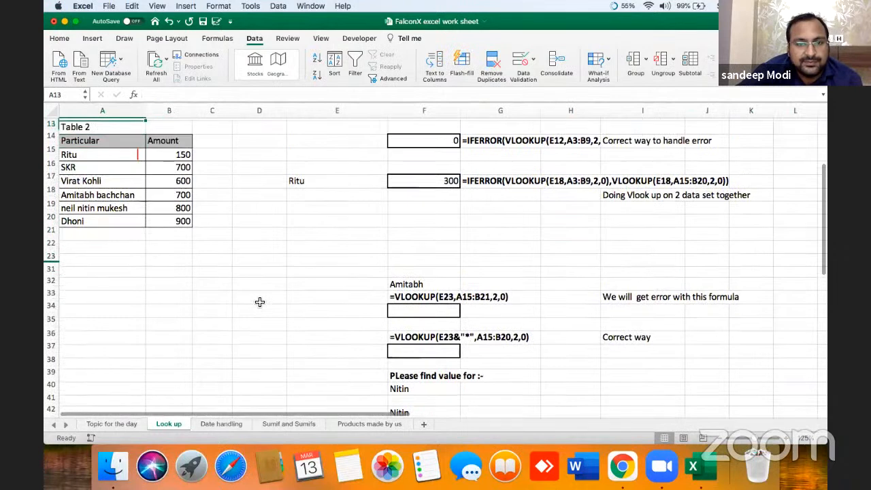
pyautogui.press('Down')
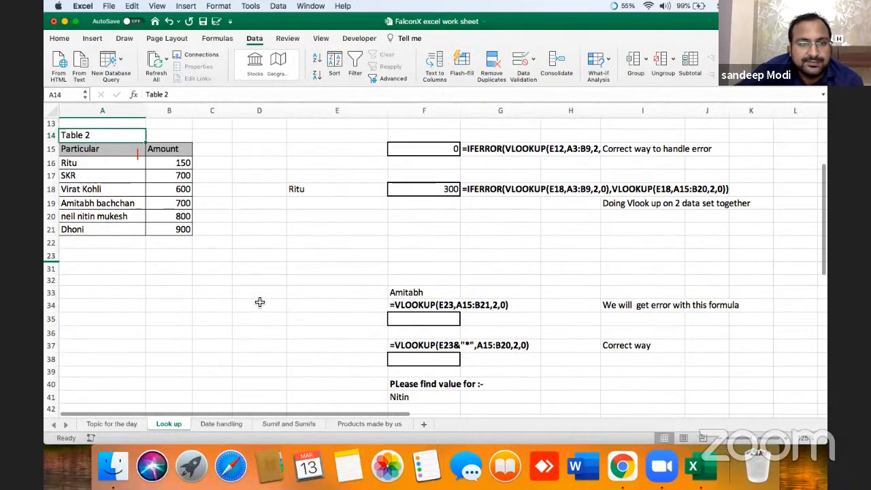
pyautogui.click(55, 268)
pyautogui.rightClick(55, 268)
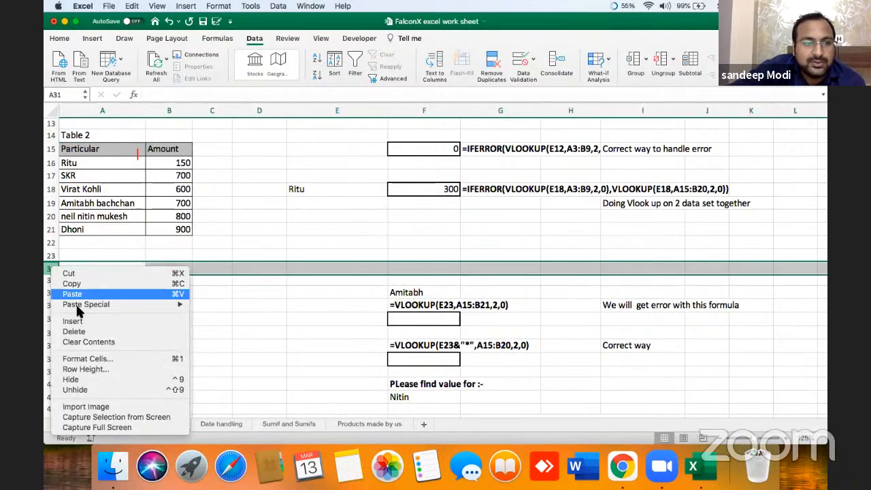
pyautogui.click(94, 379)
pyautogui.click(179, 292)
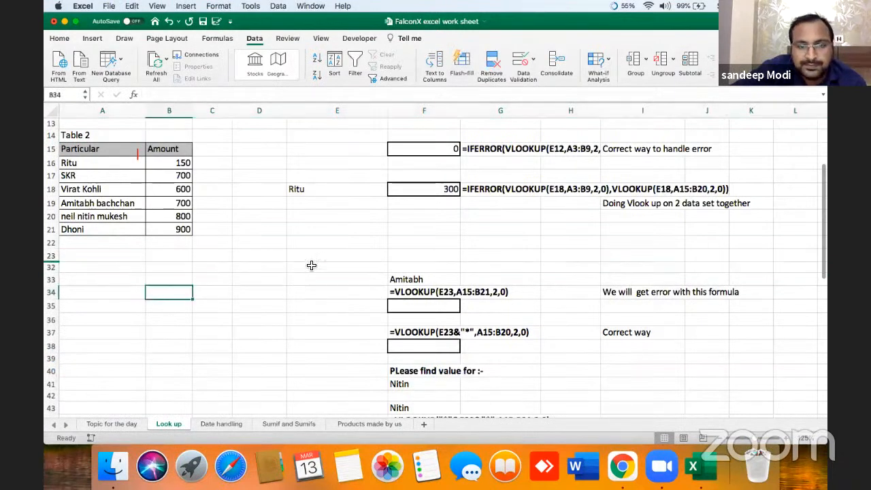
pyautogui.moveTo(388, 110); pyautogui.dragTo(337, 118)
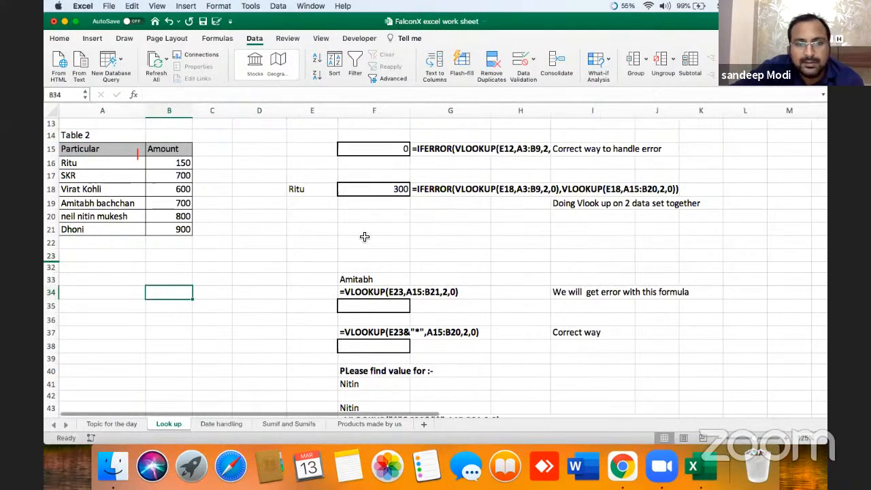
# Step: Compare the partial name Amitabh in F33 with the full name in A19 of Table 2, and examine the result cell F35
pyautogui.click(349, 282)
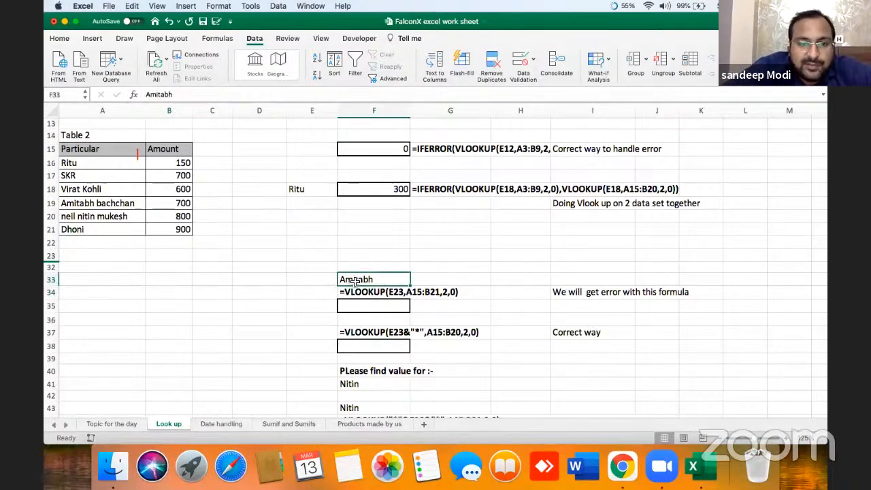
pyautogui.click(103, 201)
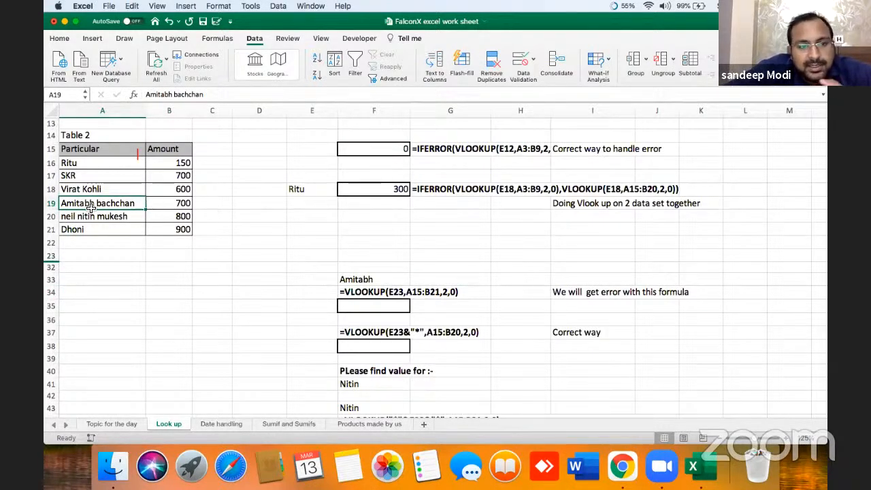
pyautogui.click(375, 282)
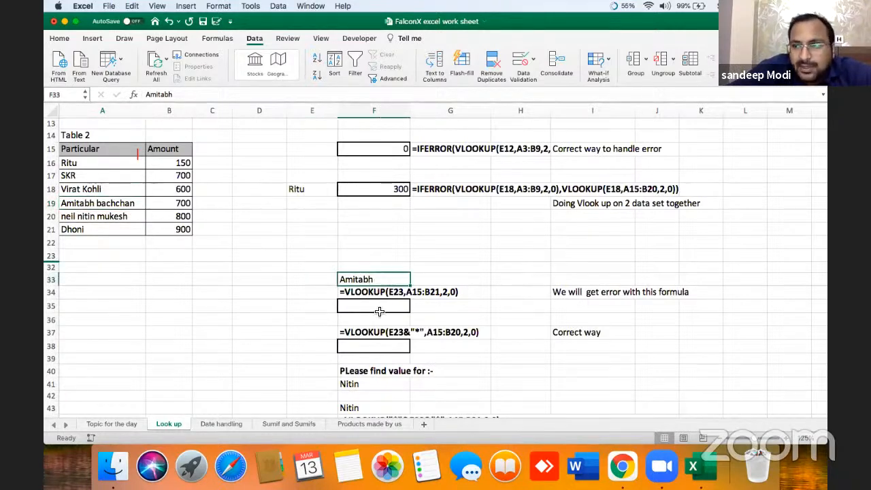
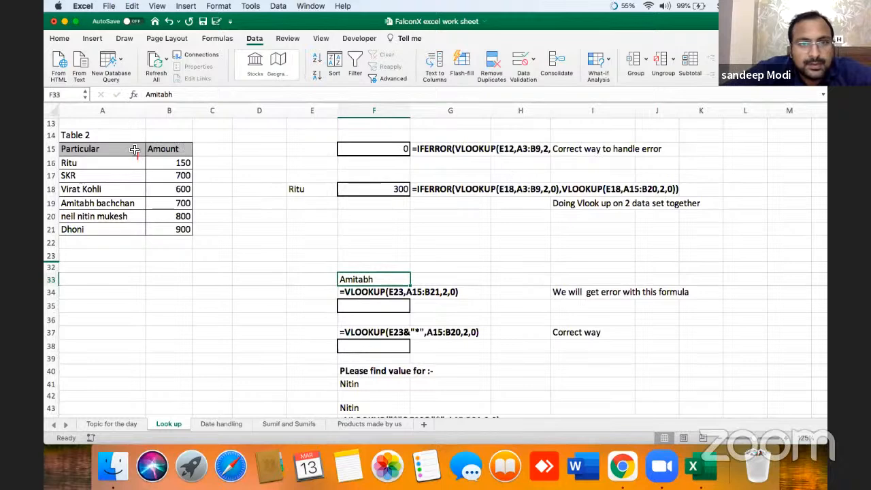
pyautogui.click(314, 292)
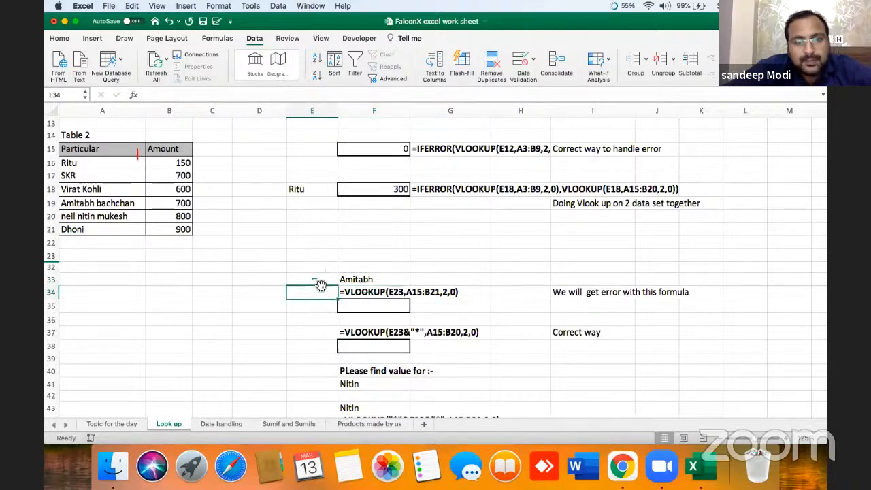
pyautogui.click(371, 280)
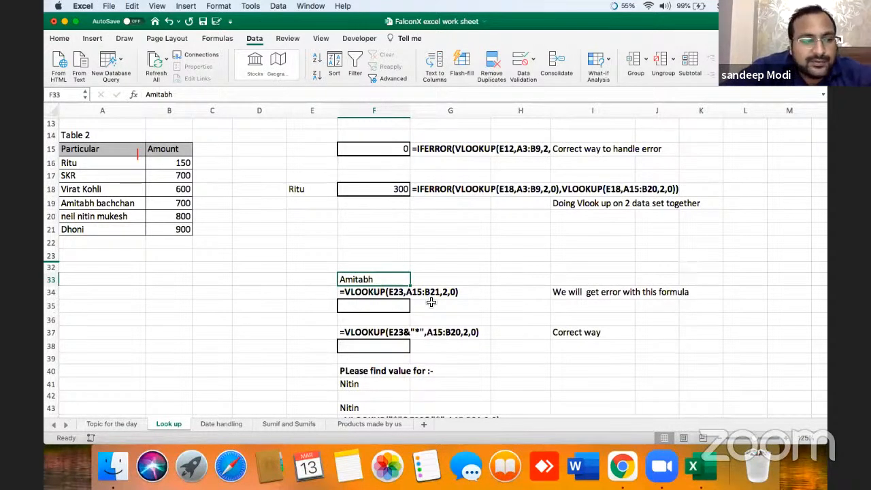
pyautogui.click(398, 307)
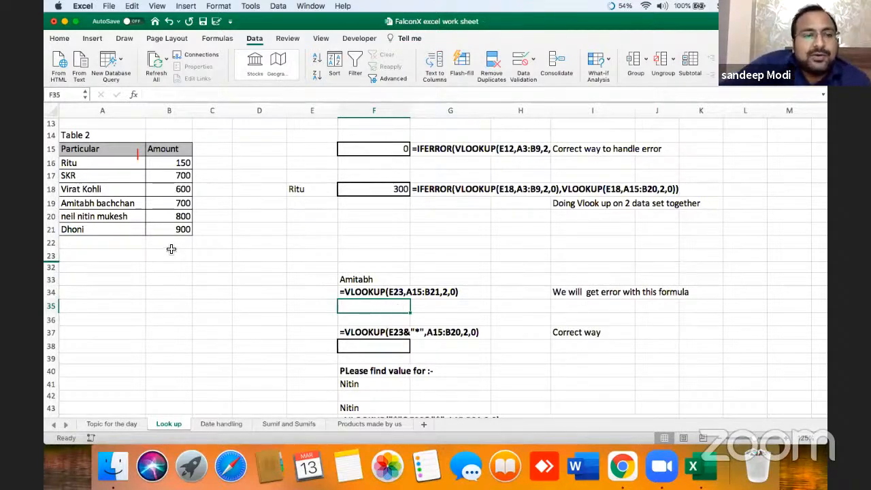
pyautogui.click(113, 166)
pyautogui.moveTo(111, 151); pyautogui.dragTo(120, 229)
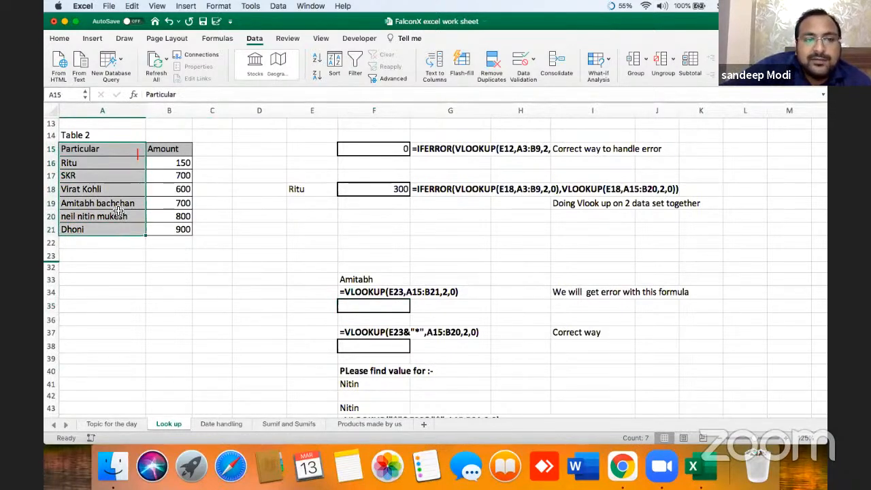
pyautogui.click(122, 206)
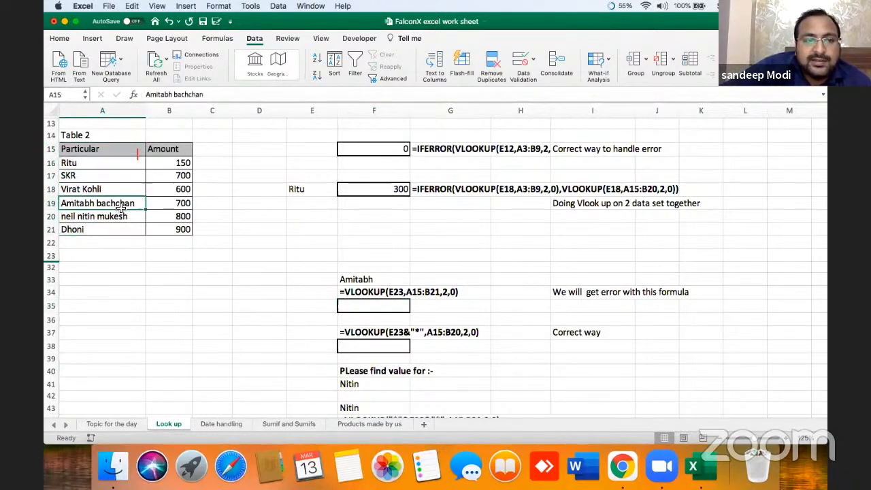
# Step: Start a VLOOKUP formula in F35 with the partial name in F33 as the lookup value
pyautogui.click(369, 279)
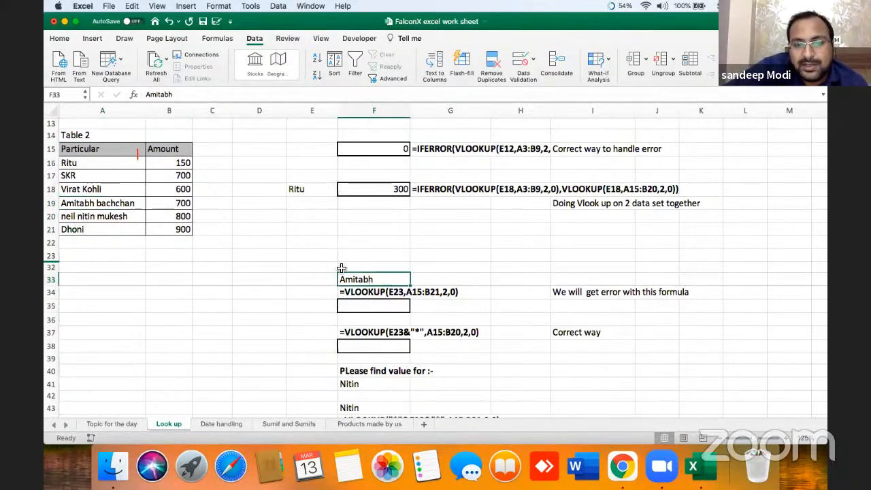
pyautogui.click(377, 309)
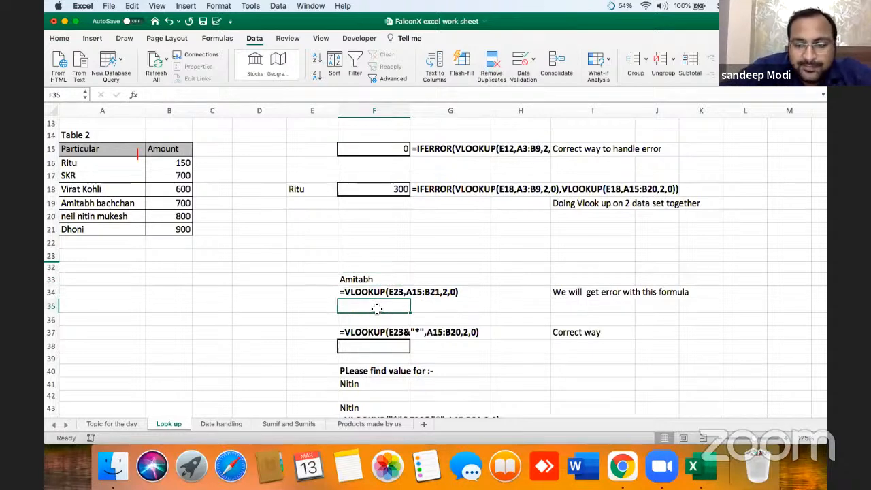
pyautogui.write('=')
pyautogui.press('Escape')
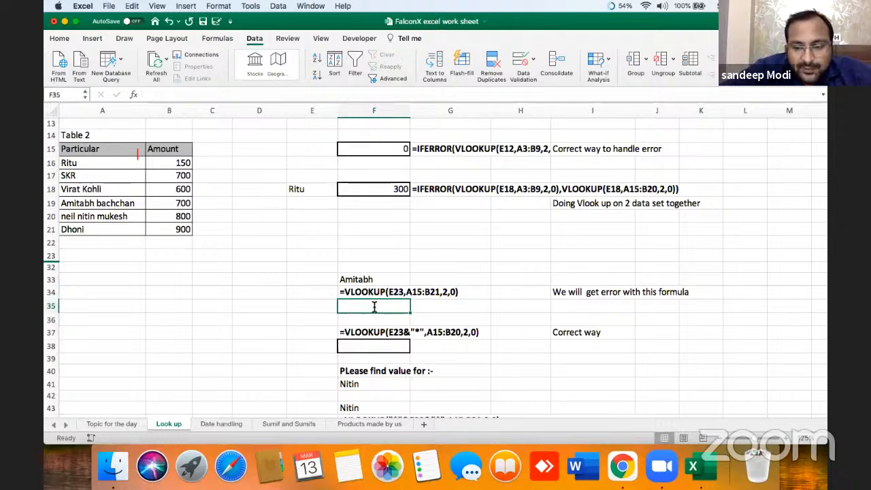
pyautogui.write('=vlookup(')
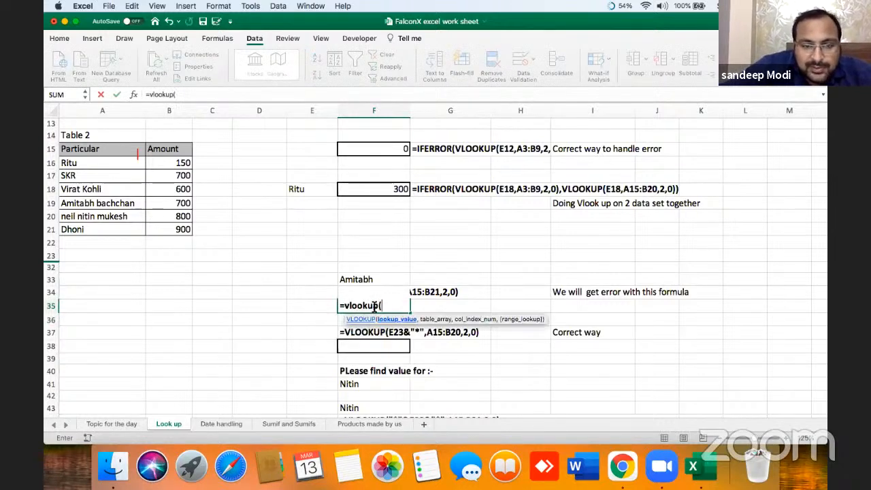
pyautogui.press('Up')
pyautogui.press('Up')
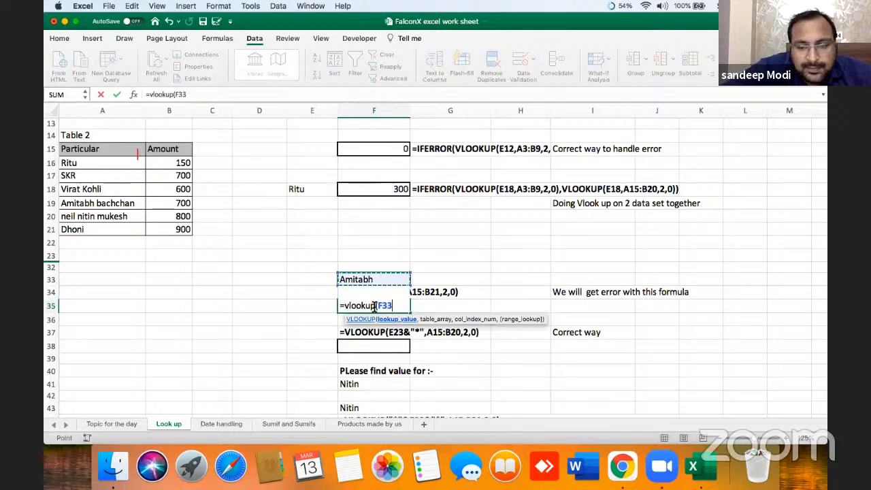
# Step: Set the table array of the F35 formula to A15:B21, covering all of Table 2 with its header row
pyautogui.write(',')
pyautogui.press('Left')
pyautogui.press('Left')
pyautogui.press('Left')
pyautogui.press('Left')
pyautogui.press('Up')
pyautogui.press('Up')
pyautogui.press('Up')
pyautogui.press('Up')
pyautogui.press('Up')
pyautogui.press('Up')
pyautogui.press('Up')
pyautogui.press('Up')
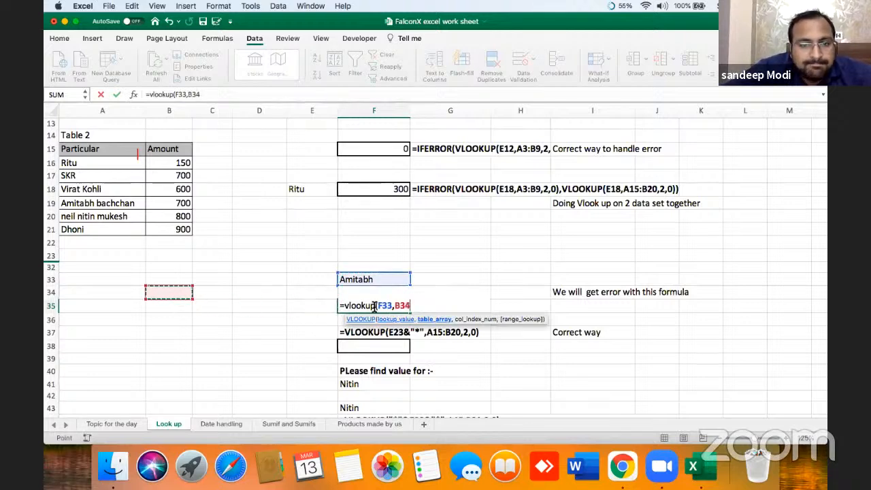
pyautogui.press('Up')
pyautogui.press('Up')
pyautogui.press('Up')
pyautogui.press('Up')
pyautogui.press('Left')
pyautogui.press('Up')
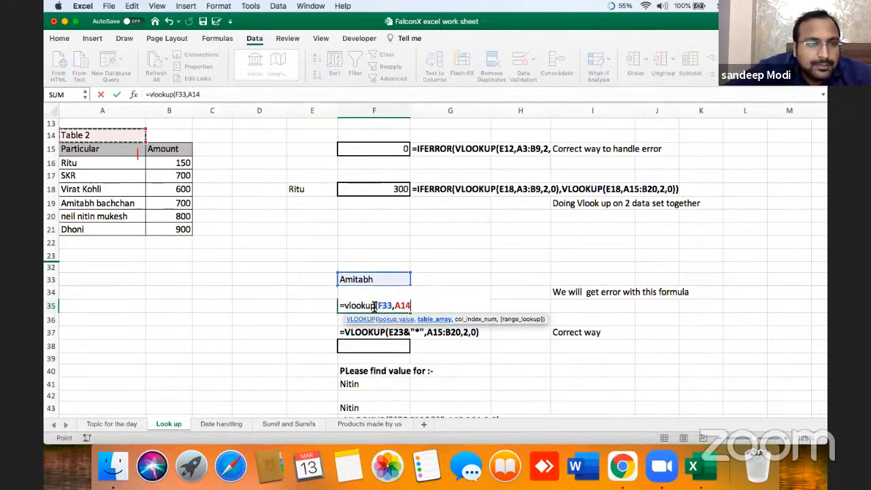
pyautogui.press('Down')
pyautogui.hotkey('shift', 'Right')
pyautogui.hotkey('shift', 'Down')
pyautogui.hotkey('shift', 'Down')
pyautogui.hotkey('shift', 'Down')
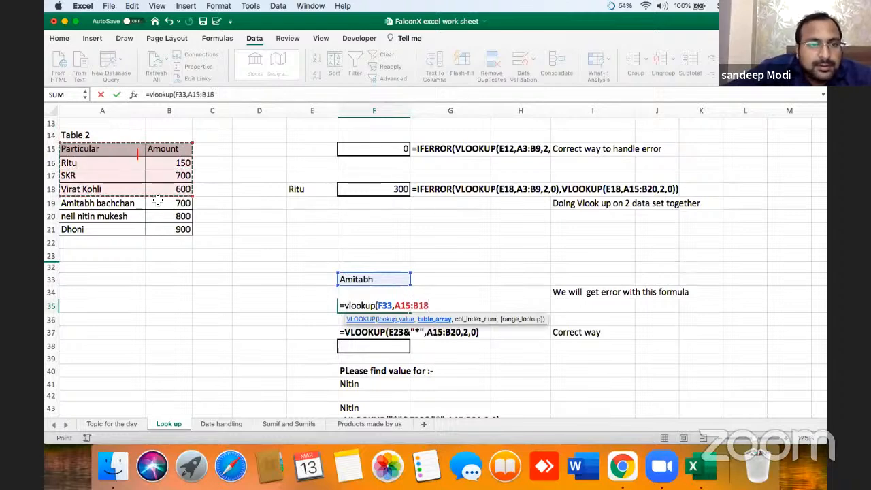
pyautogui.moveTo(124, 150); pyautogui.dragTo(192, 186)
pyautogui.hotkey('shift', 'Down')
# Step: Complete the F35 VLOOKUP with column index 2 and exact match 0
pyautogui.write(',2')
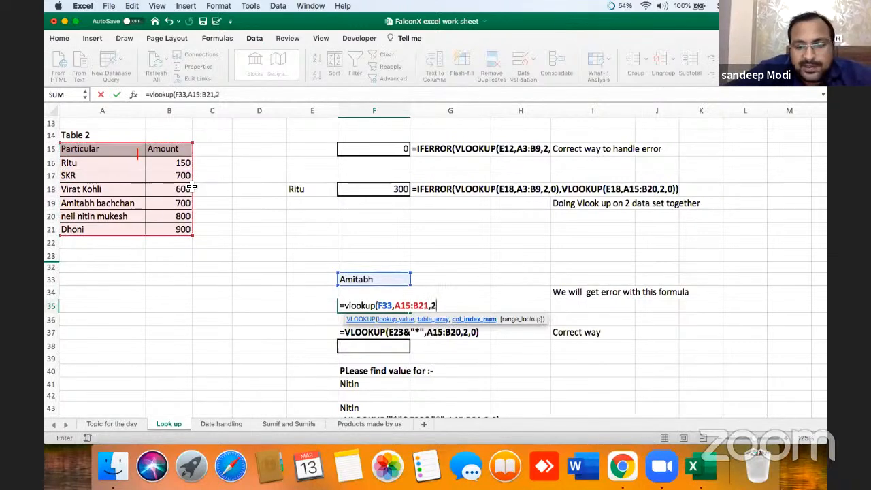
pyautogui.write(',0')
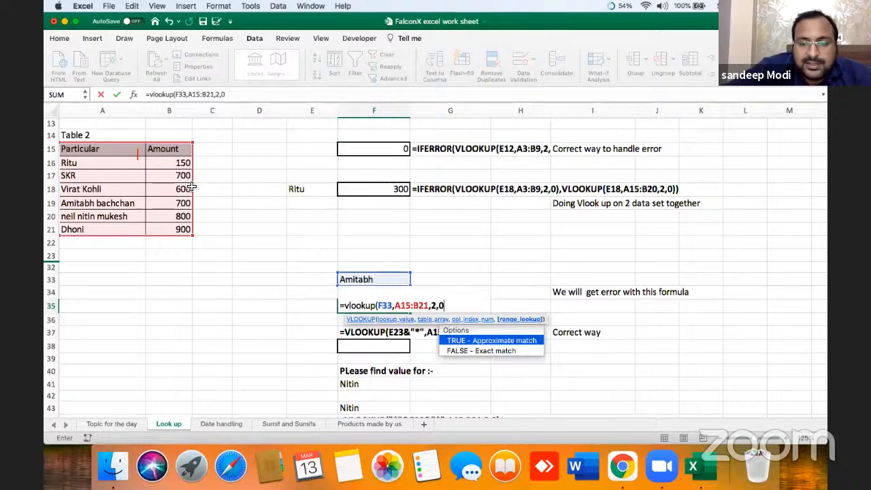
pyautogui.write(')')
pyautogui.press('Return')
pyautogui.press('Up')
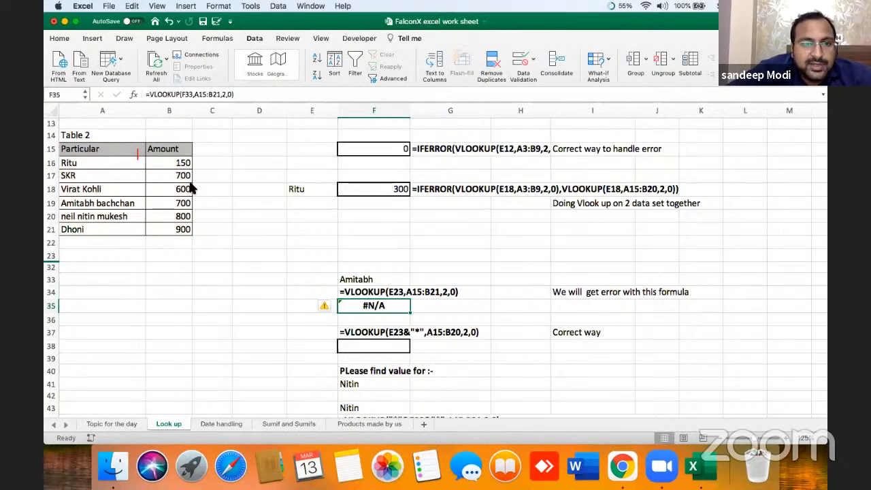
# Step: Compare the partial name in F33 with the names in Table 2 and review the formula result in F35
pyautogui.press('Up')
pyautogui.press('Left')
pyautogui.press('Left')
pyautogui.press('Left')
pyautogui.press('Left')
pyautogui.press('Left')
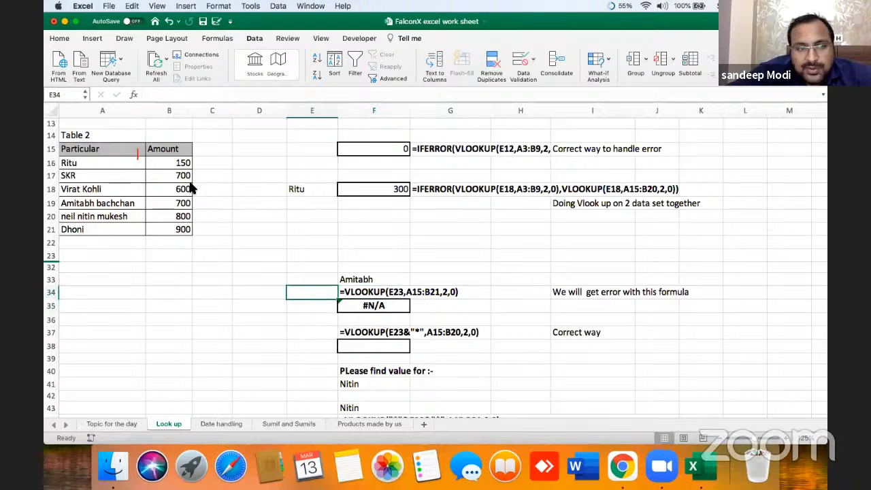
pyautogui.press('Up')
pyautogui.press('Up')
pyautogui.press('Up')
pyautogui.press('Up')
pyautogui.press('Up')
pyautogui.press('Up')
pyautogui.press('Up')
pyautogui.press('Down')
pyautogui.press('Down')
pyautogui.press('Down')
pyautogui.press('Down')
pyautogui.press('Down')
pyautogui.press('Down')
pyautogui.press('Down')
pyautogui.press('Right')
pyautogui.press('Right')
pyautogui.press('Right')
pyautogui.press('Right')
pyautogui.press('Right')
pyautogui.press('Up')
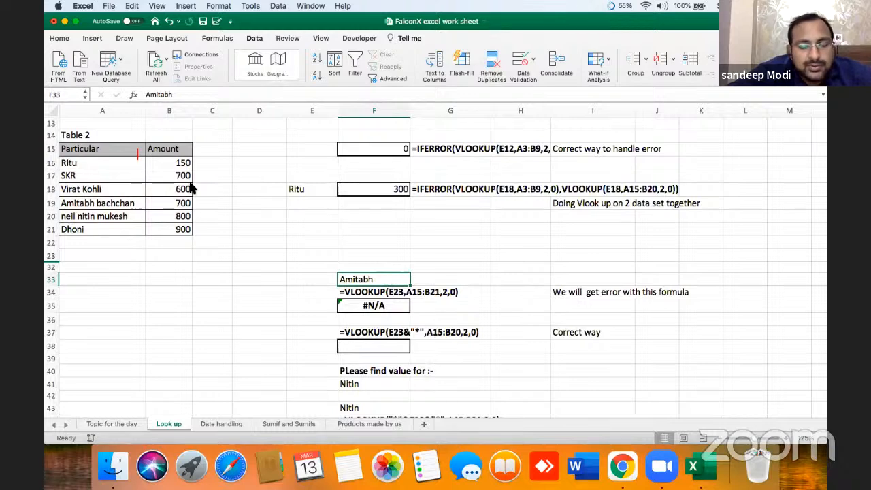
pyautogui.press('Down')
pyautogui.press('Down')
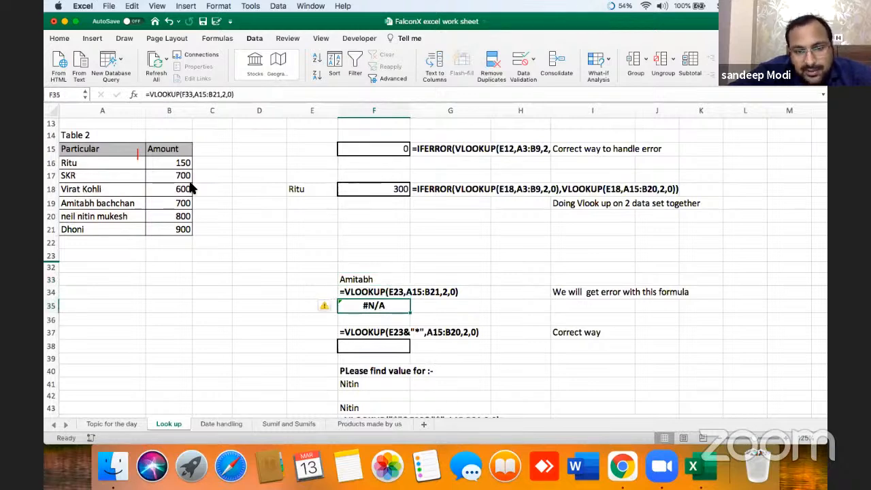
# Step: Examine the "*" wildcard part of the sample VLOOKUP formula in F37 without changing it
pyautogui.press('Down')
pyautogui.press('Down')
pyautogui.press('Down')
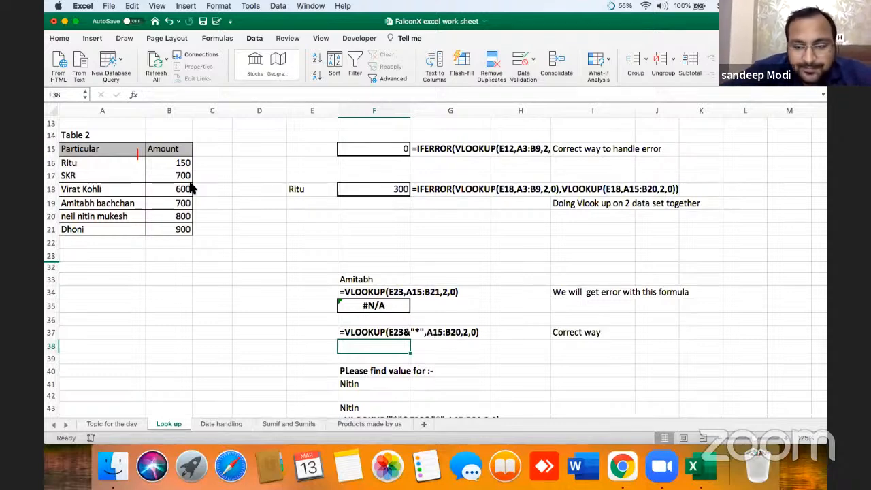
pyautogui.press('Up')
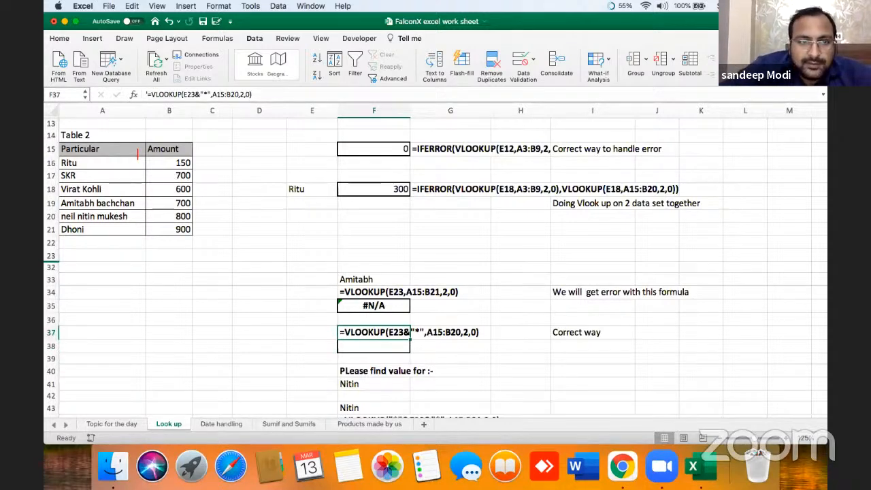
pyautogui.moveTo(211, 94); pyautogui.dragTo(201, 95)
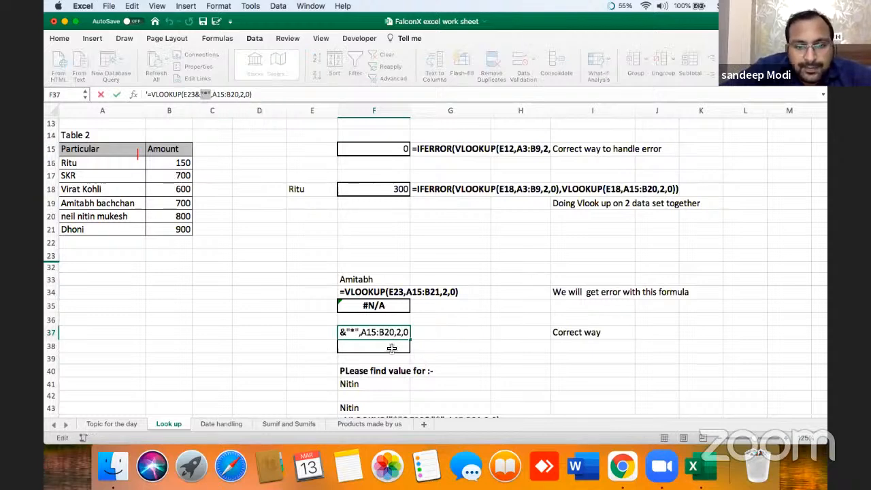
pyautogui.press('Escape')
pyautogui.doubleClick(407, 332)
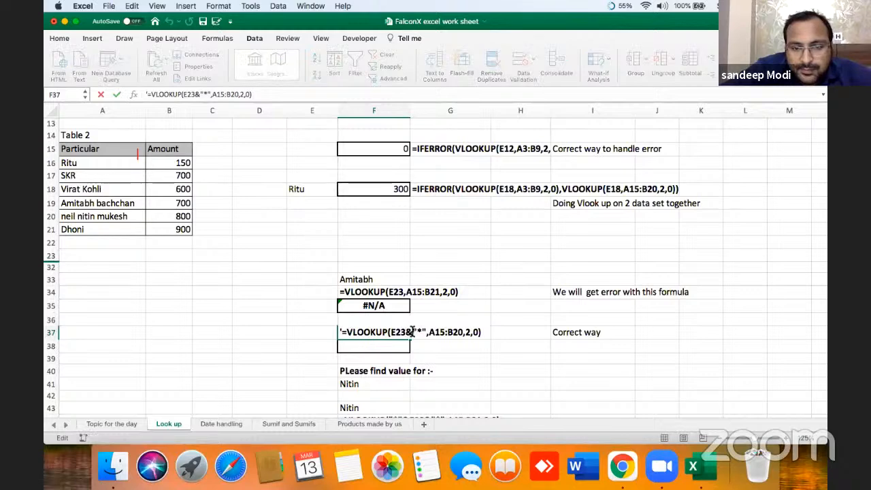
pyautogui.moveTo(412, 332); pyautogui.dragTo(430, 333)
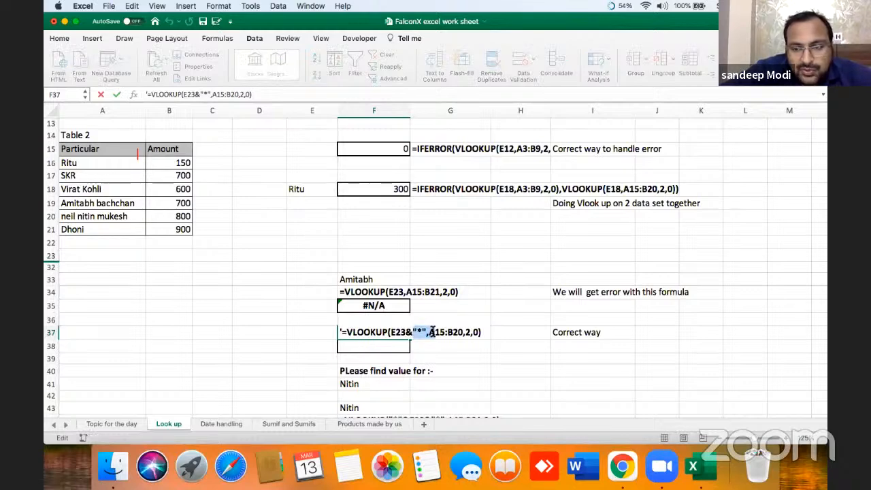
pyautogui.click(391, 375)
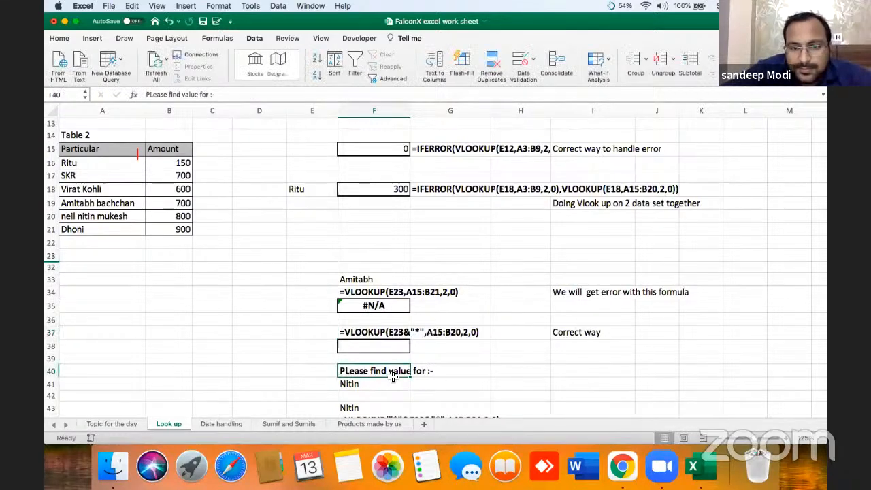
# Step: Examine the E23 reference in the F37 sample formula and compare it with the partial name's cell F33
pyautogui.scroll(3, 393, 377)
pyautogui.scroll(-3, 395, 369)
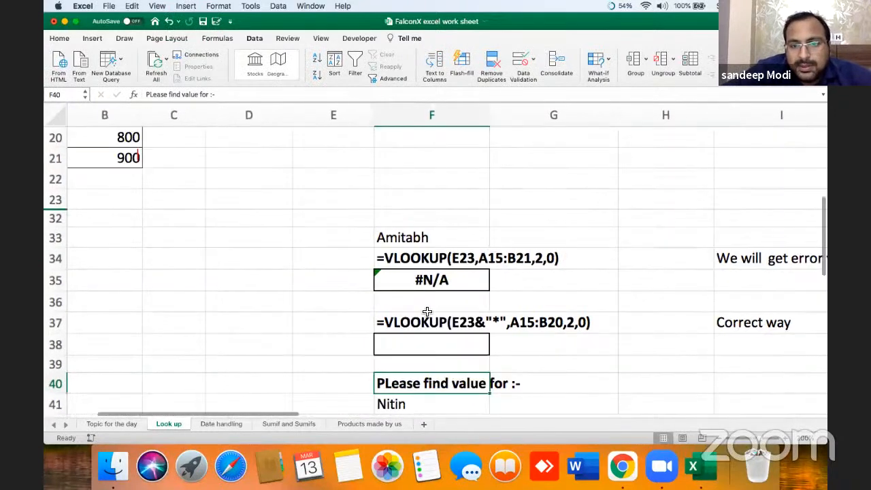
pyautogui.doubleClick(490, 325)
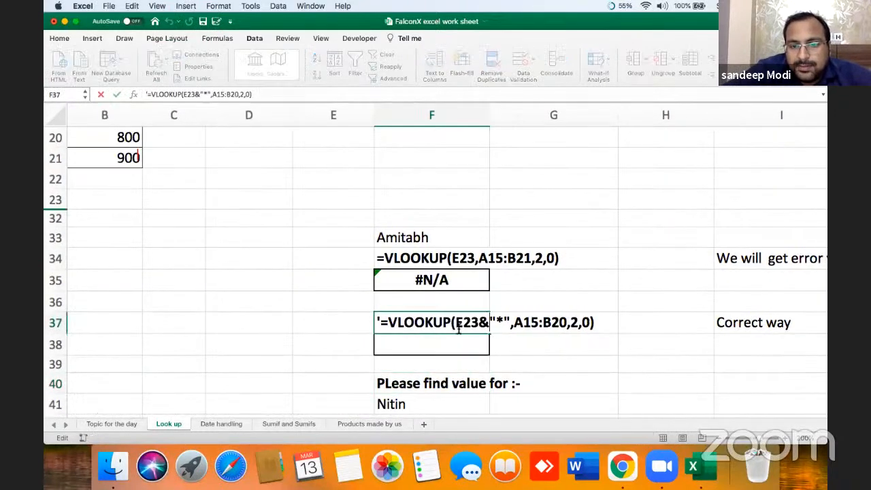
pyautogui.moveTo(457, 321); pyautogui.dragTo(481, 320)
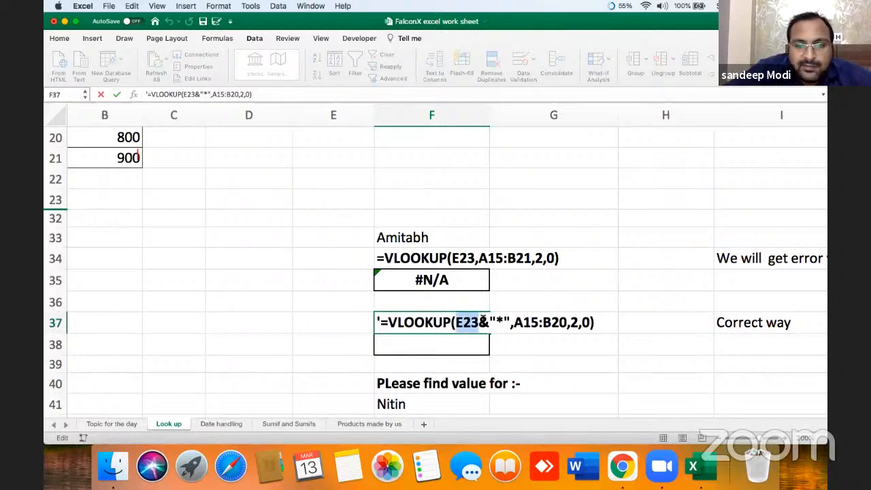
pyautogui.click(436, 238)
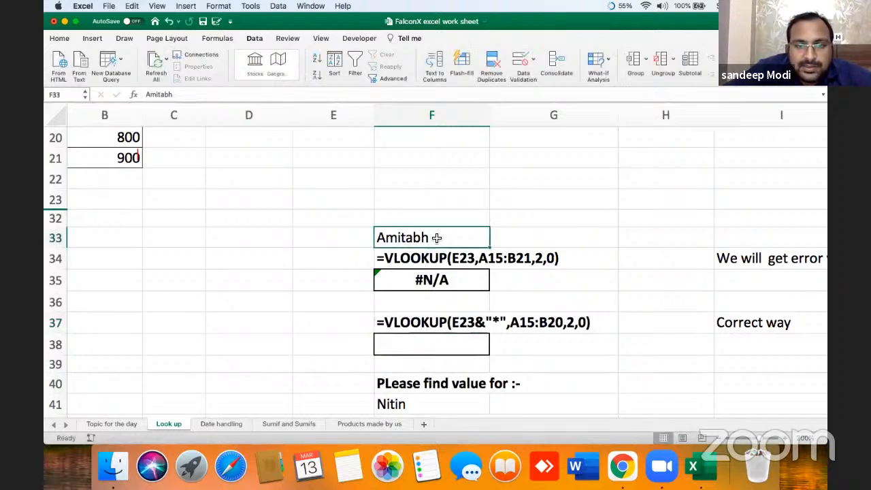
# Step: Try to replace the E23 reference in the F37 sample formula with F33
pyautogui.doubleClick(462, 326)
pyautogui.press('BackSpace')
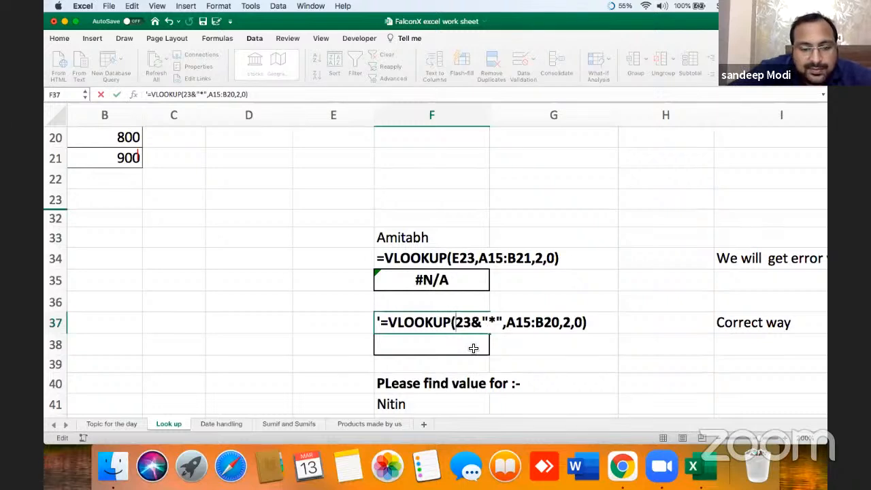
pyautogui.write('F')
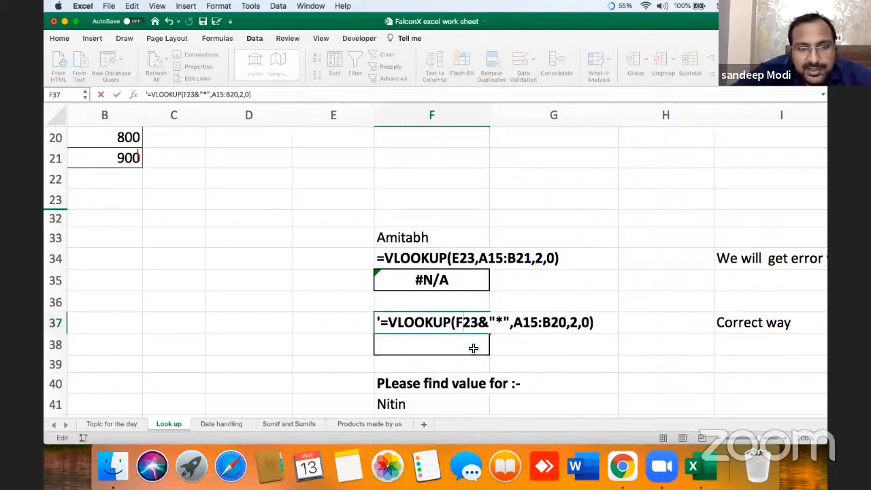
pyautogui.press('Delete')
pyautogui.press('Delete')
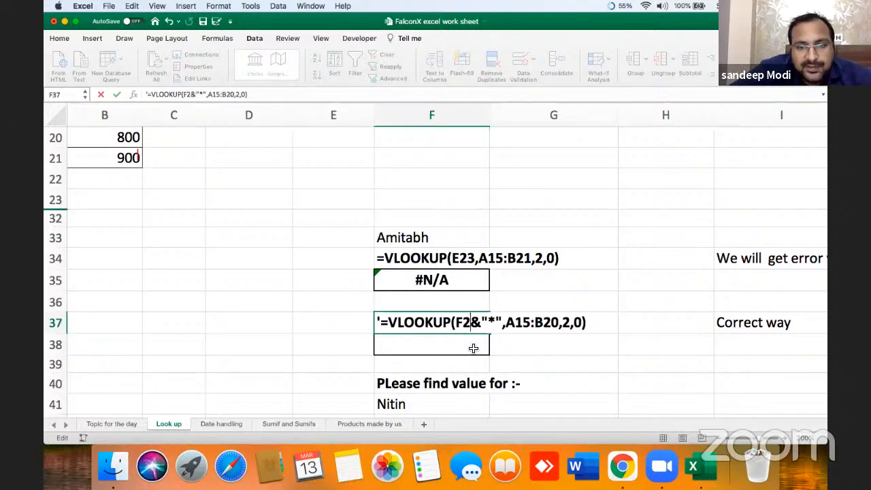
pyautogui.write('33')
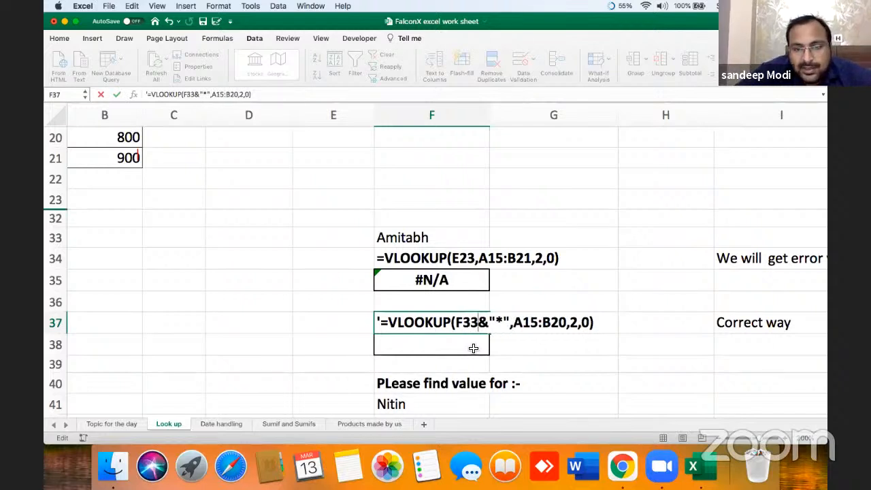
# Step: Examine the F33 reference, the & operator and the "*" wildcard in the F37 sample formula, and discard the edit
pyautogui.press('Left')
pyautogui.hotkey('shift', 'Right')
pyautogui.hotkey('shift', 'Right')
pyautogui.hotkey('shift', 'Right')
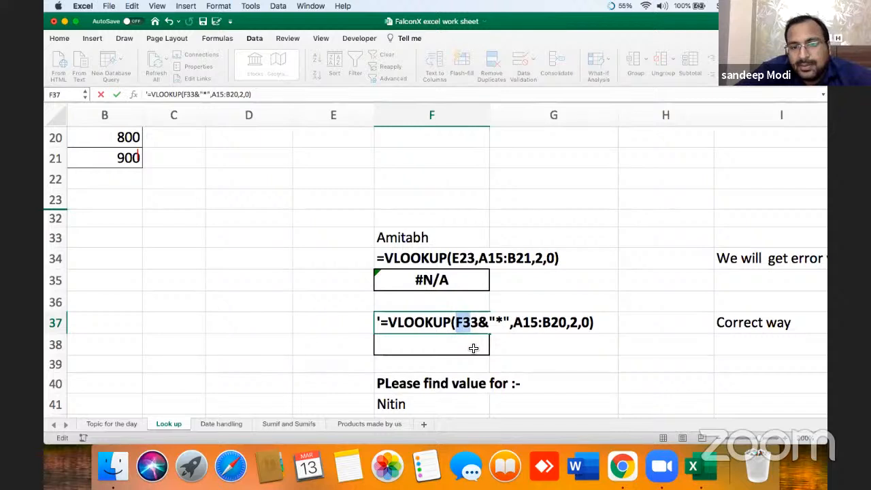
pyautogui.press('Right')
pyautogui.hotkey('shift', 'Right')
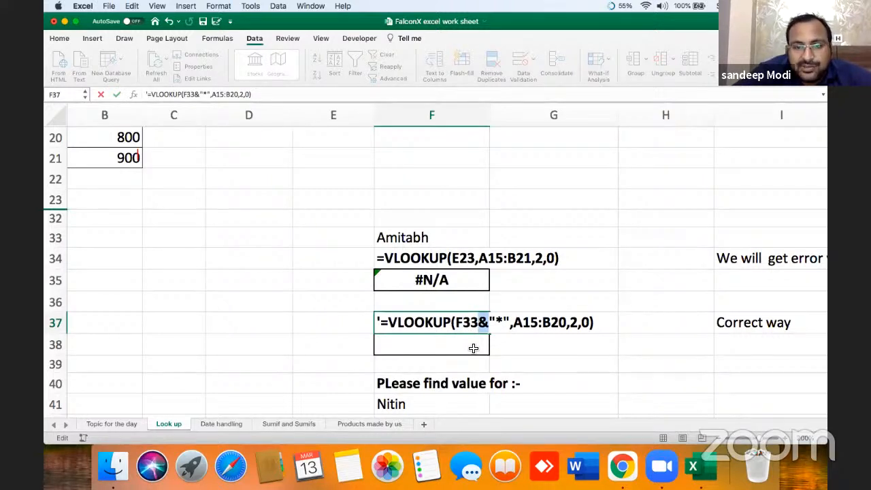
pyautogui.press('Right')
pyautogui.hotkey('shift', 'Right')
pyautogui.hotkey('shift', 'Right')
pyautogui.hotkey('shift', 'Right')
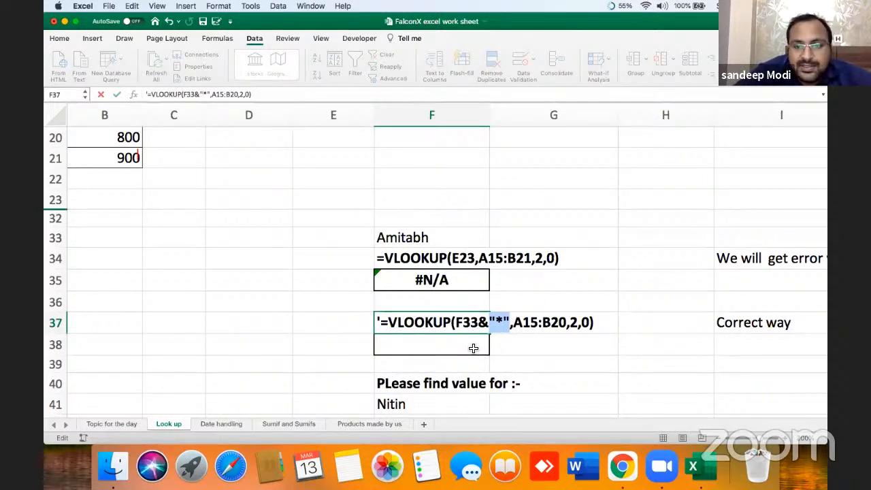
pyautogui.press('Left')
pyautogui.press('Escape')
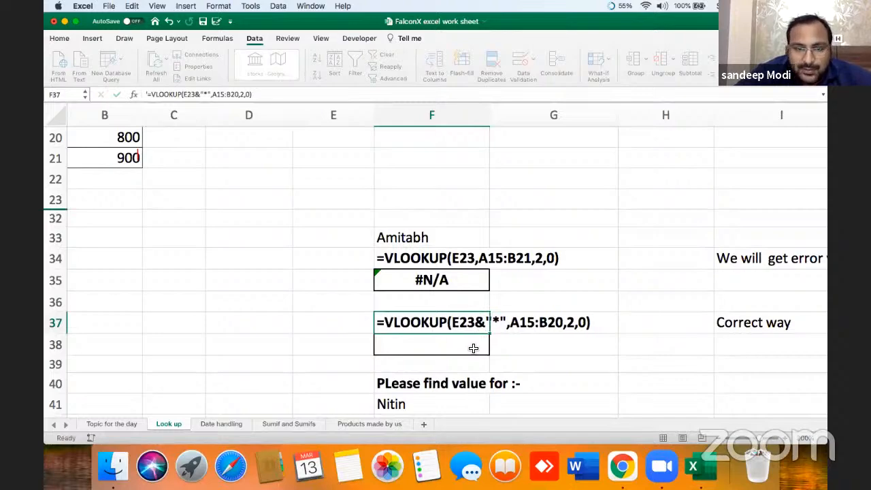
# Step: Begin a VLOOKUP formula in F38 with F33&"*" as its lookup value
pyautogui.scroll(-5, 473, 348)
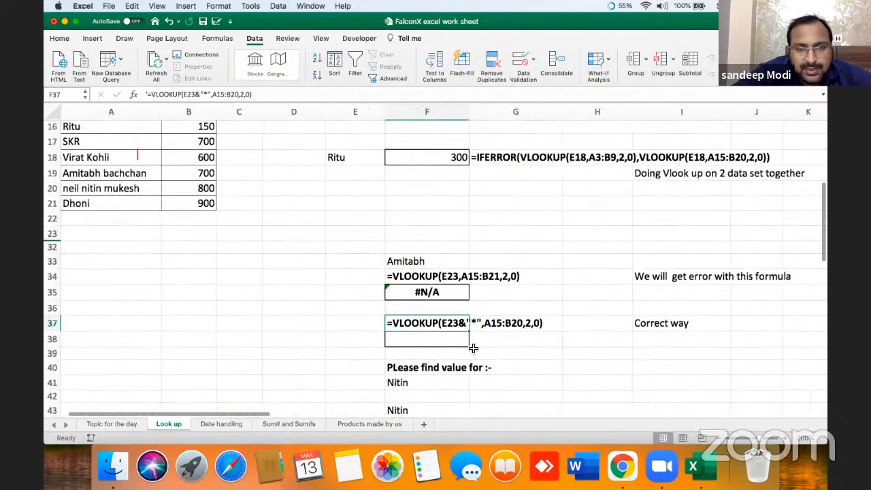
pyautogui.press('Down')
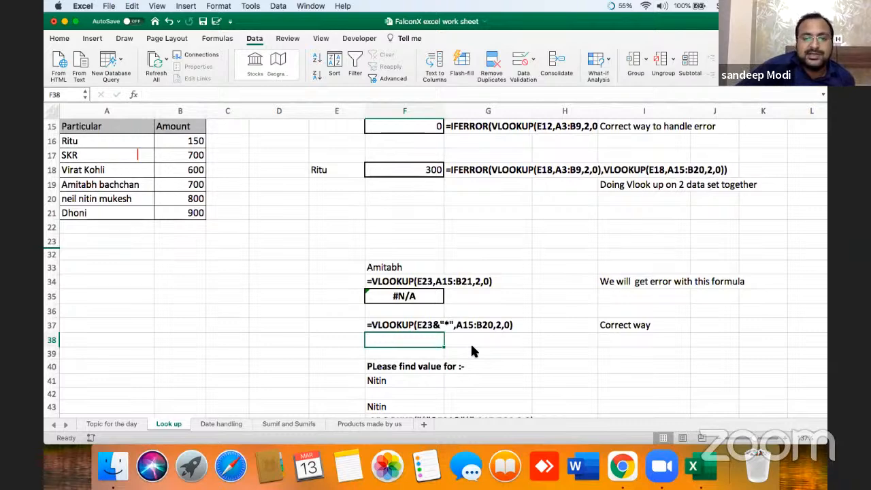
pyautogui.write('=')
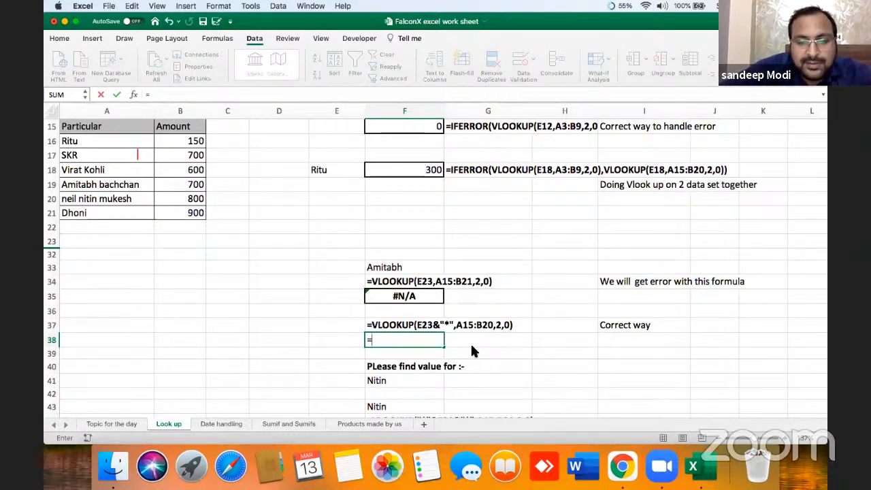
pyautogui.write('vl')
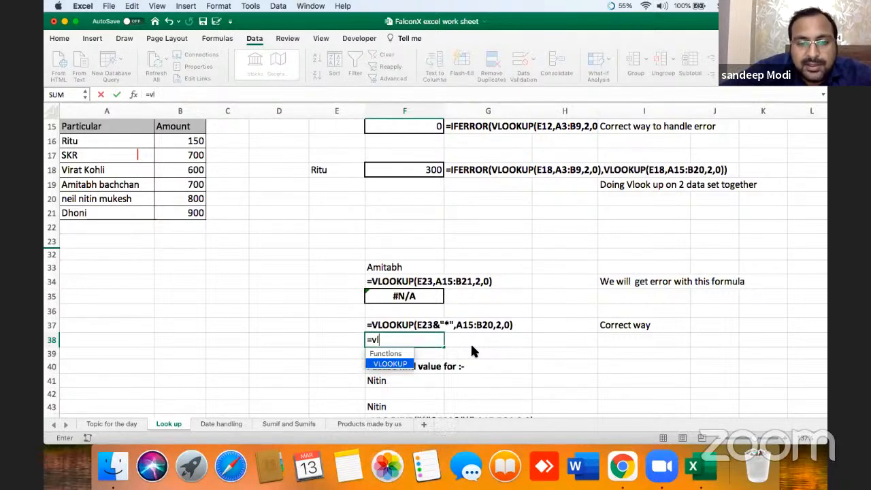
pyautogui.write('ook')
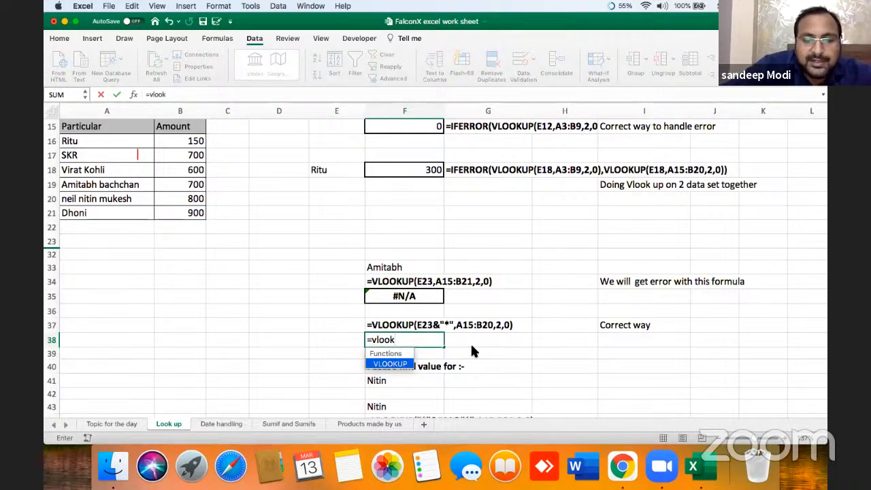
pyautogui.write('up')
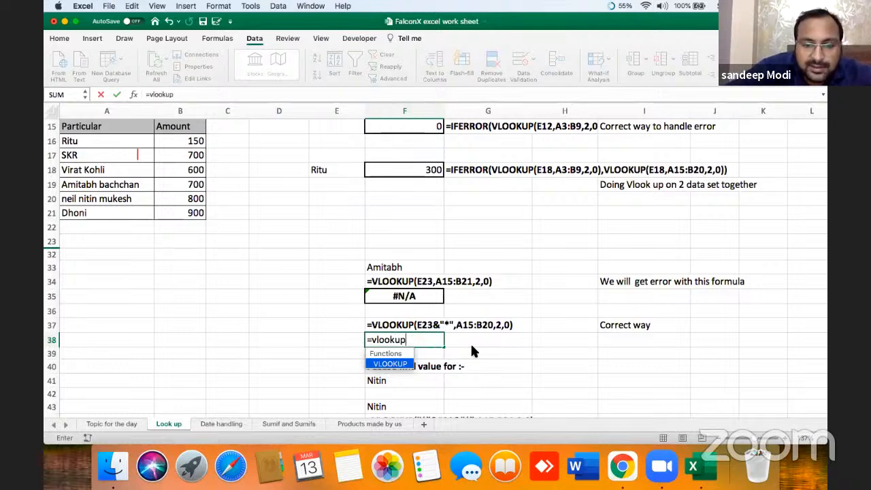
pyautogui.write('(')
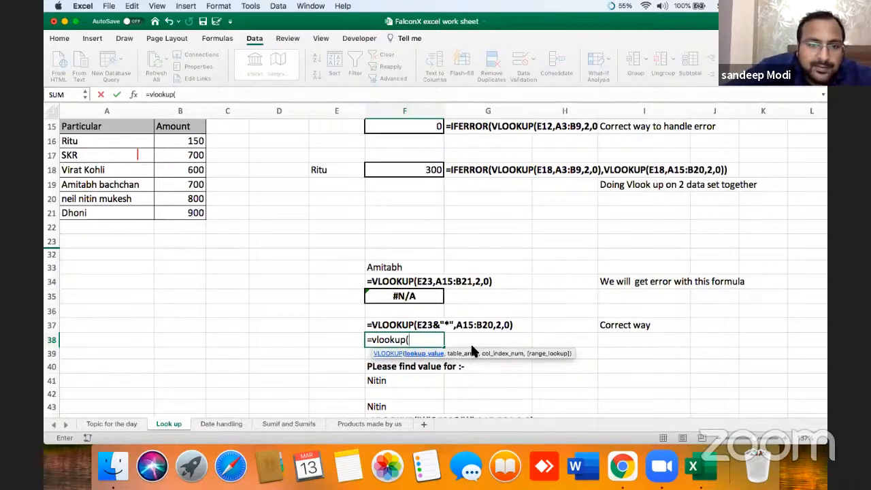
pyautogui.click(416, 269)
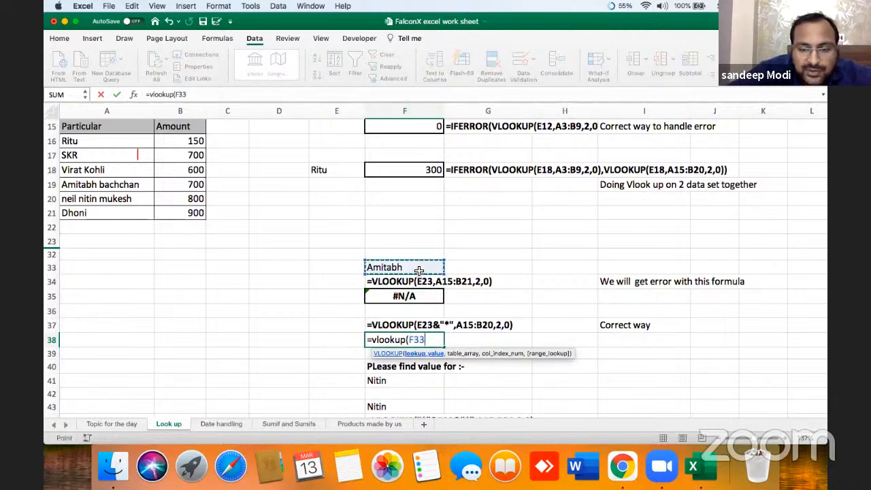
pyautogui.write('&"')
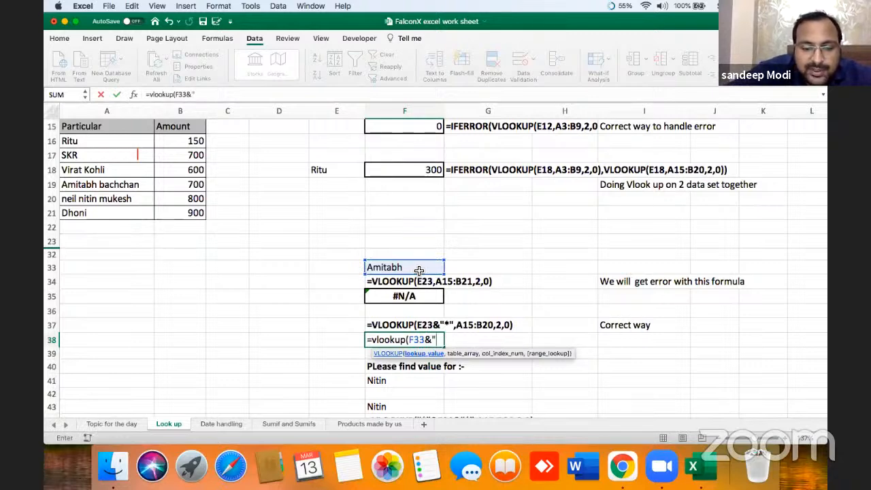
pyautogui.write('*"')
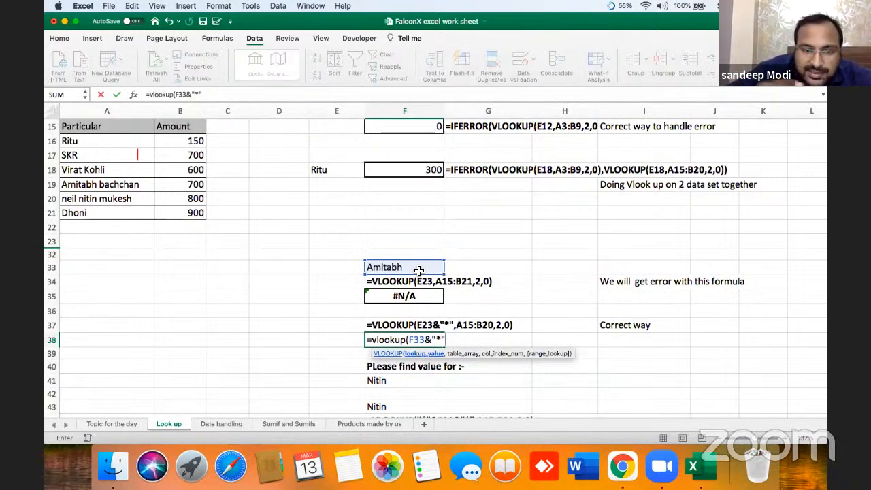
# Step: Complete the F38 VLOOKUP with table range A15:B21, column index 2 and match type 0
pyautogui.write(',')
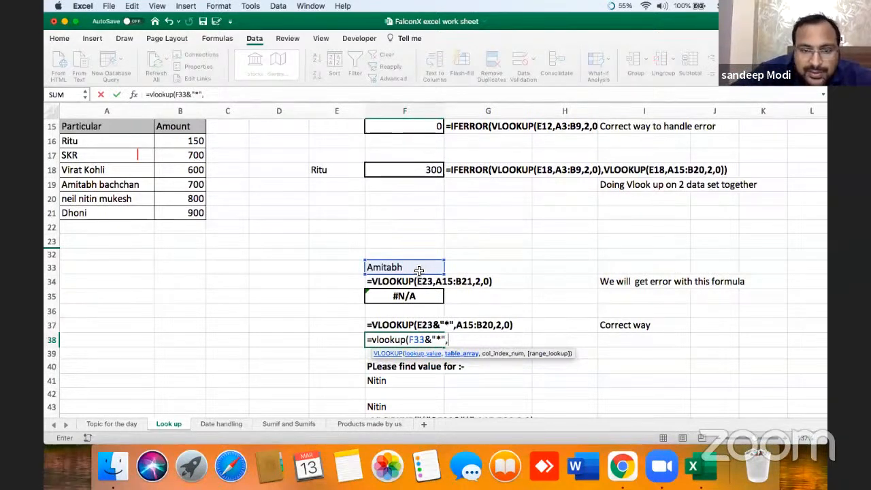
pyautogui.moveTo(116, 129); pyautogui.dragTo(161, 208)
pyautogui.write(',')
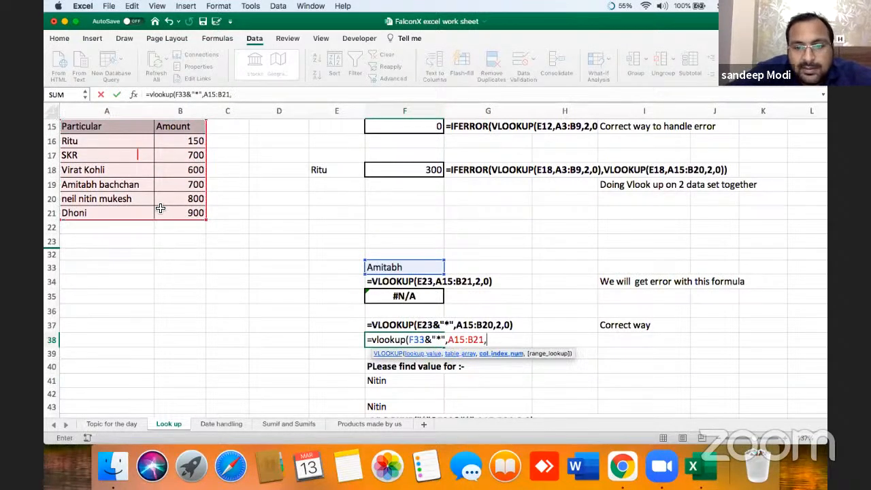
pyautogui.write('2')
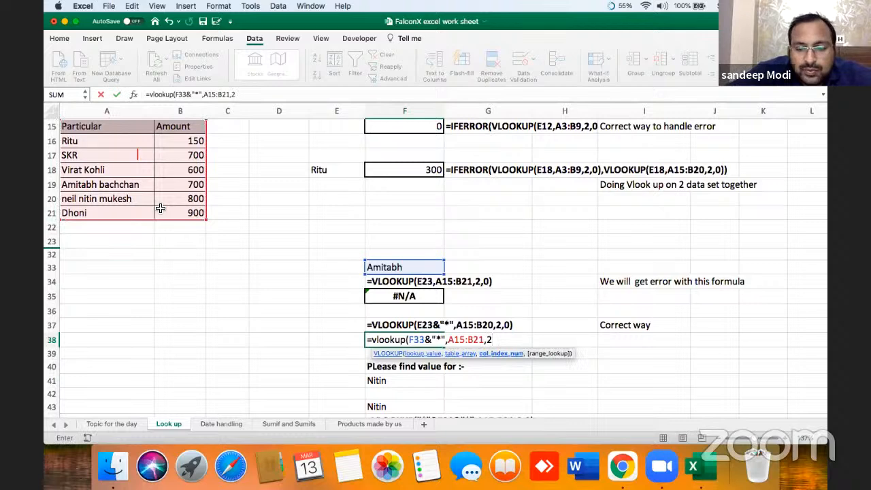
pyautogui.write(',')
pyautogui.write('0)')
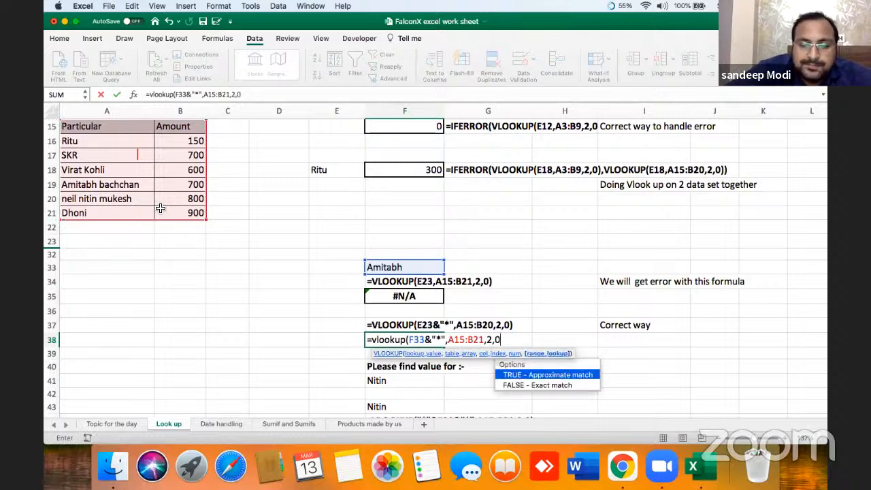
pyautogui.press('Return')
# Step: Copy the full name in A19 over the entry in A17 of Table 2
pyautogui.press('Left')
pyautogui.press('Left')
pyautogui.press('Left')
pyautogui.press('Left')
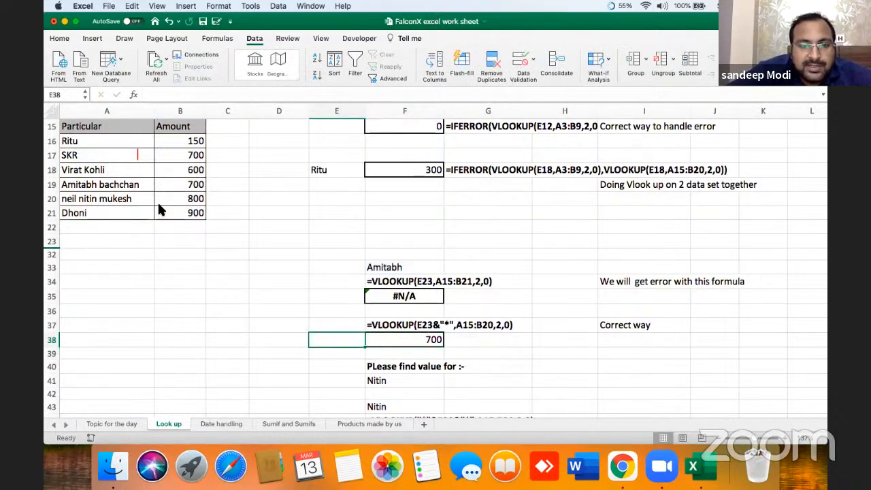
pyautogui.press('Up')
pyautogui.press('Up')
pyautogui.press('Up')
pyautogui.press('Up')
pyautogui.press('Up')
pyautogui.press('Up')
pyautogui.press('Up')
pyautogui.press('Up')
pyautogui.press('Up')
pyautogui.press('Up')
pyautogui.press('Up')
pyautogui.press('Left')
pyautogui.press('super+c')
pyautogui.press('Up')
pyautogui.press('Up')
pyautogui.press('super+v')
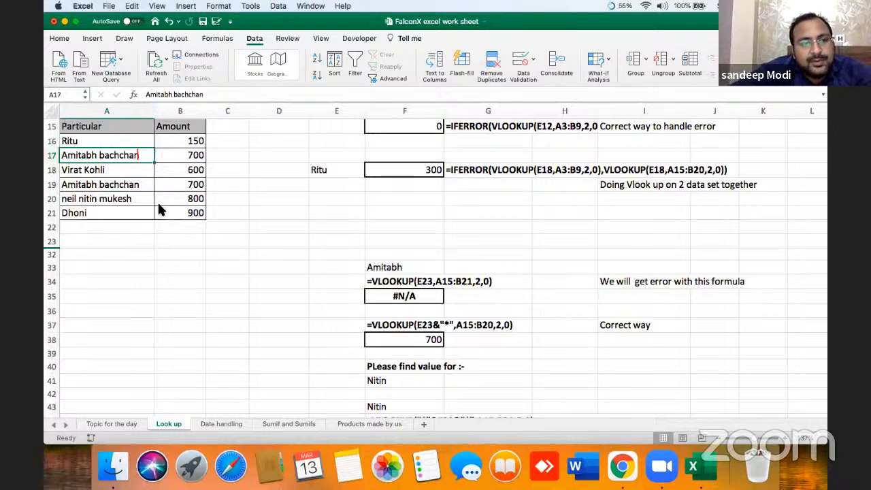
# Step: Remove the surname from the A17 entry and set its amount in B17 to 800
pyautogui.moveTo(219, 94); pyautogui.dragTo(175, 95)
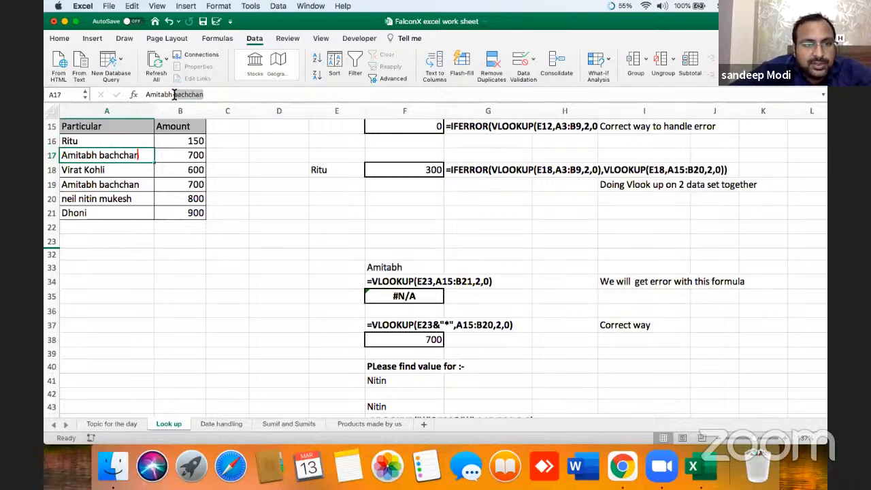
pyautogui.press('BackSpace')
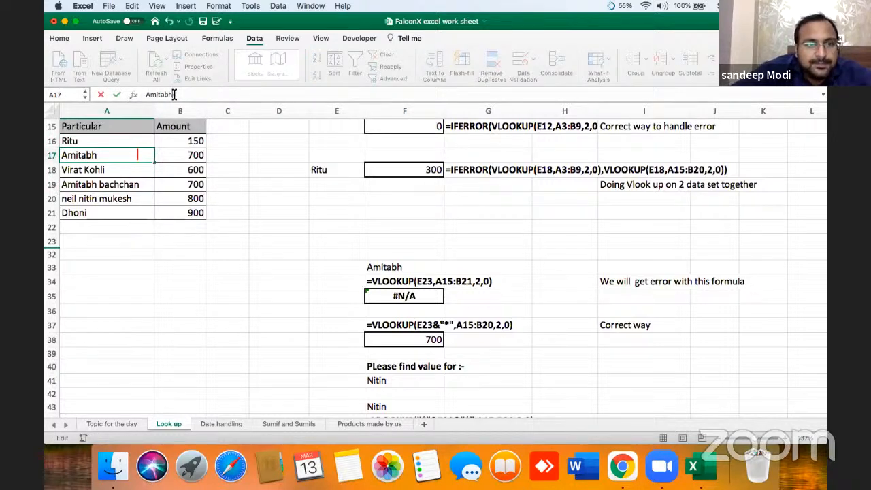
pyautogui.press('Return')
pyautogui.press('Up')
pyautogui.press('Right')
pyautogui.write('800')
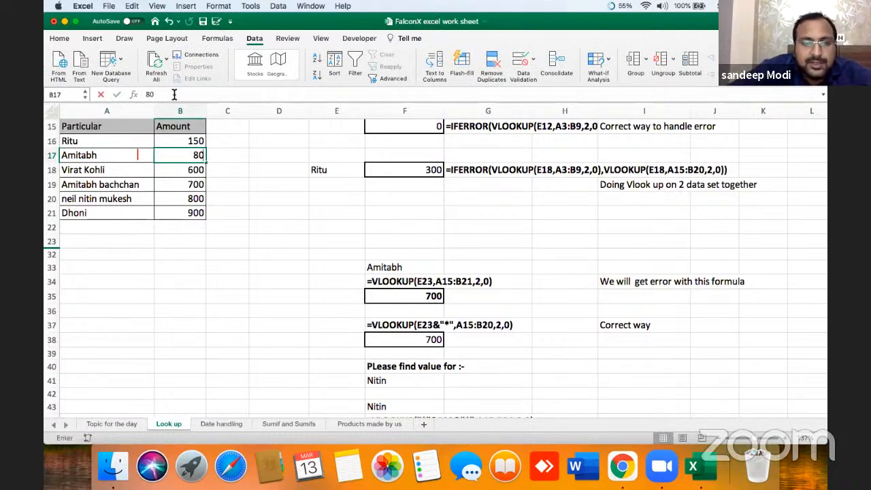
pyautogui.press('Return')
# Step: Review the edited Table 2 rows and inspect the wildcard VLOOKUP in F38
pyautogui.press('Down')
pyautogui.press('Down')
pyautogui.press('Down')
pyautogui.press('Up')
pyautogui.press('Right')
pyautogui.press('Right')
pyautogui.press('Right')
pyautogui.press('Down')
pyautogui.press('Down')
pyautogui.press('Left')
pyautogui.press('Left')
pyautogui.press('Down')
pyautogui.click(399, 341)
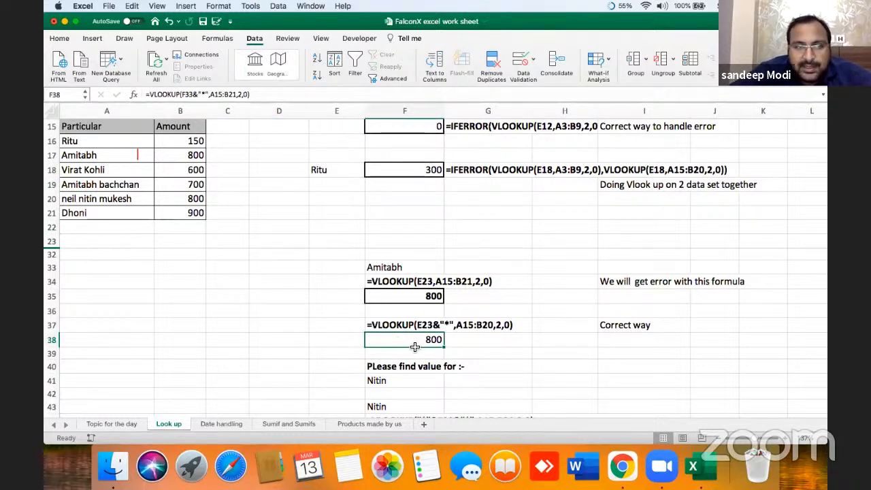
# Step: Append a space and the number 1 to the first name in A17
pyautogui.doubleClick(119, 155)
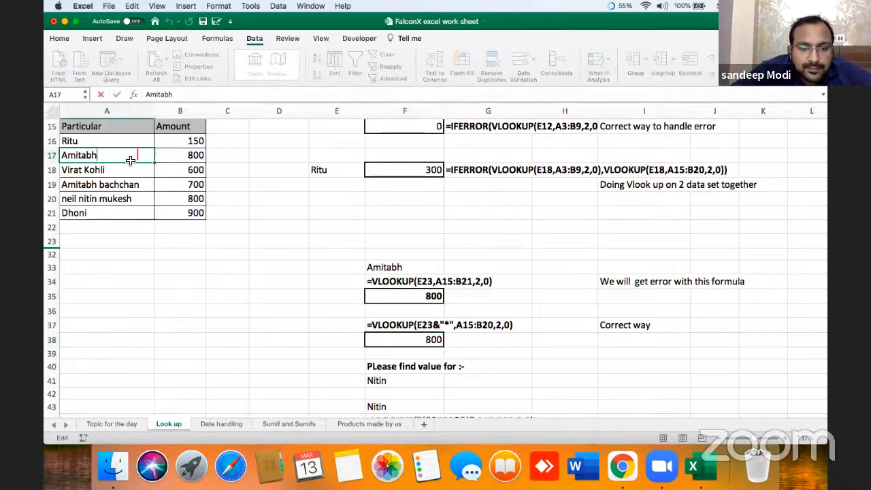
pyautogui.write('1')
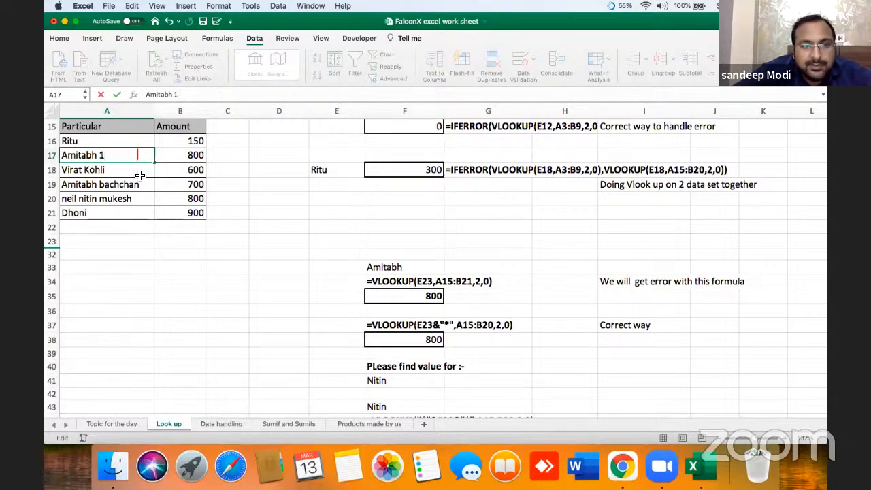
pyautogui.press('Return')
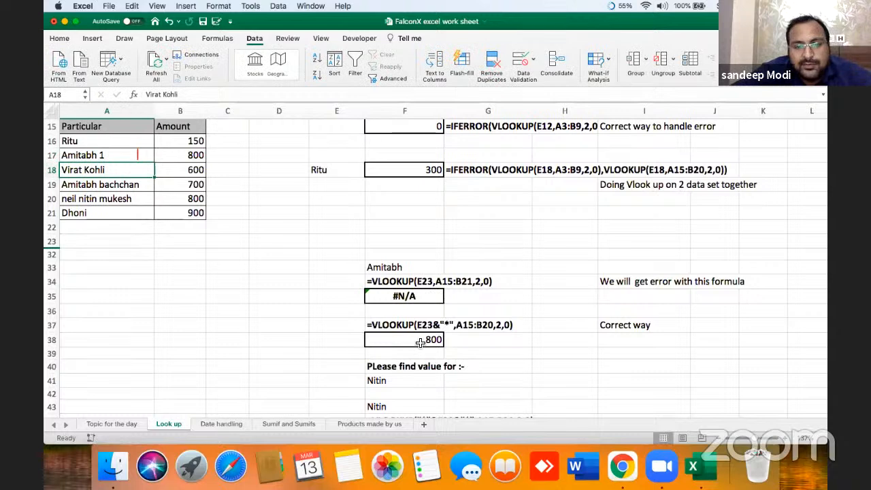
# Step: Check the wildcard VLOOKUP in F38 against the two similar names in Table 2
pyautogui.click(417, 342)
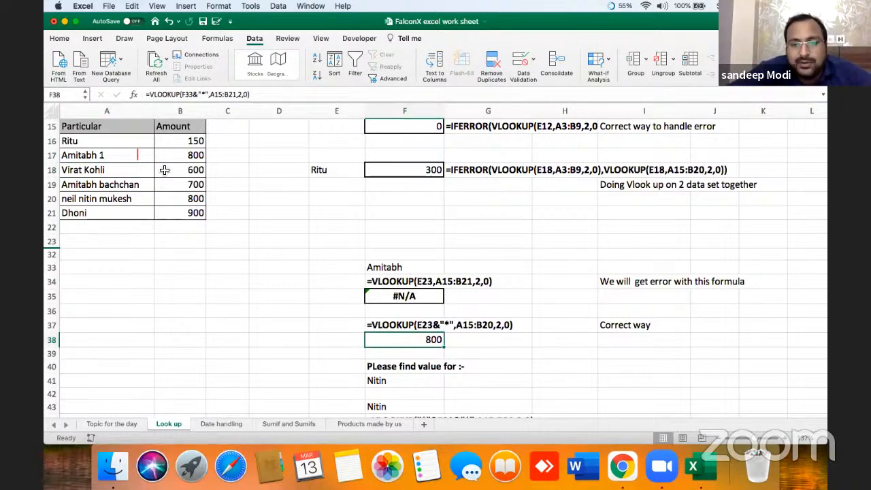
pyautogui.press('Down')
pyautogui.press('Down')
pyautogui.press('Down')
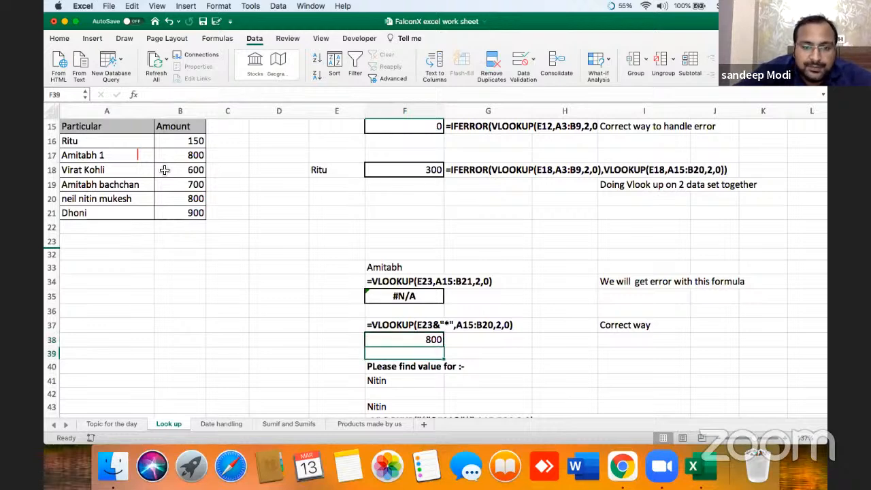
pyautogui.press('Up')
pyautogui.press('Up')
pyautogui.press('Up')
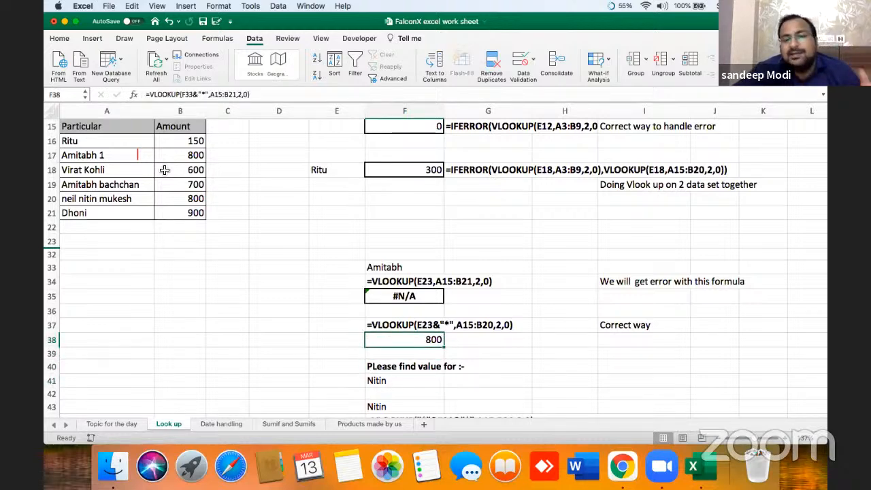
# Step: View the "PLease find value for" exercise and its sample formula down to the answer cell F45
pyautogui.press('Down')
pyautogui.press('Down')
pyautogui.press('Down')
pyautogui.press('Down')
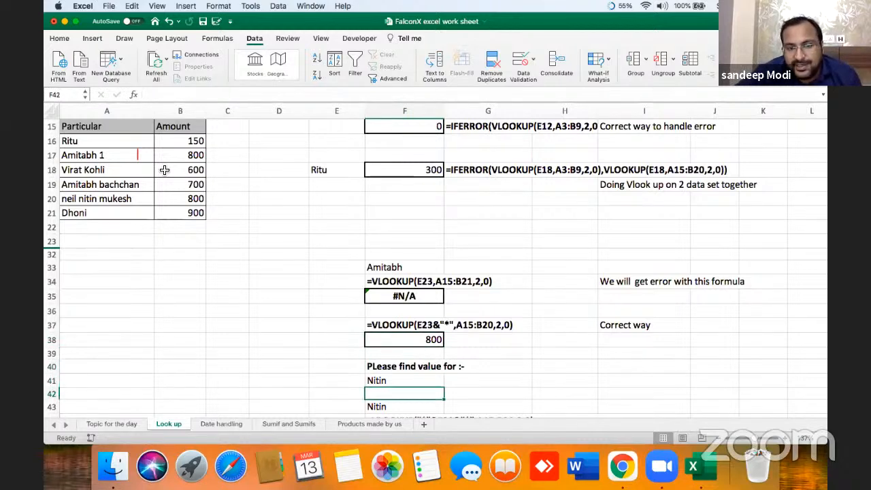
pyautogui.press('Down')
pyautogui.press('Down')
pyautogui.press('Down')
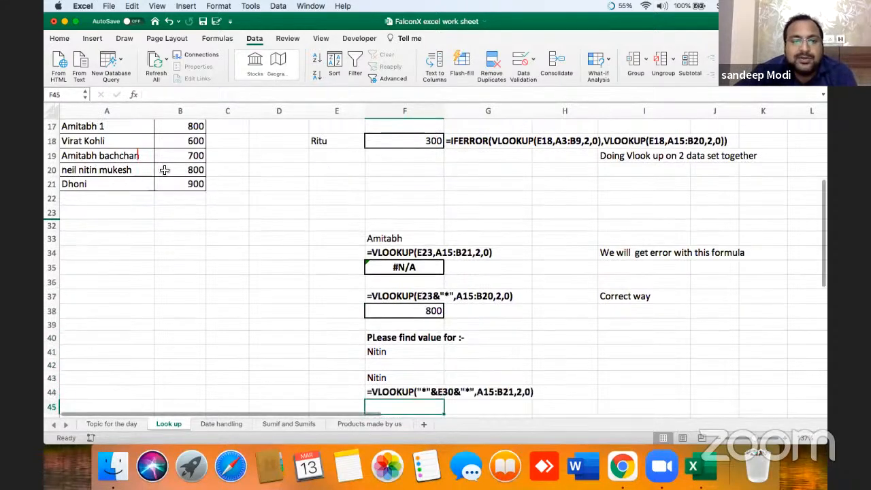
# Step: Locate the full name in Table 2 that has the exercise's partial name in the middle
pyautogui.press('Up')
pyautogui.press('Up')
pyautogui.press('Up')
pyautogui.press('Up')
pyautogui.press('Up')
pyautogui.press('Up')
pyautogui.press('Up')
pyautogui.press('Down')
pyautogui.press('Down')
pyautogui.press('Left')
pyautogui.press('Left')
pyautogui.press('Left')
pyautogui.press('Left')
pyautogui.press('Left')
pyautogui.press('Up')
pyautogui.press('Up')
pyautogui.press('Up')
pyautogui.press('Up')
pyautogui.press('Up')
pyautogui.press('Up')
pyautogui.press('Up')
pyautogui.press('Up')
pyautogui.press('Up')
pyautogui.press('Up')
pyautogui.press('Up')
pyautogui.press('Up')
pyautogui.press('Up')
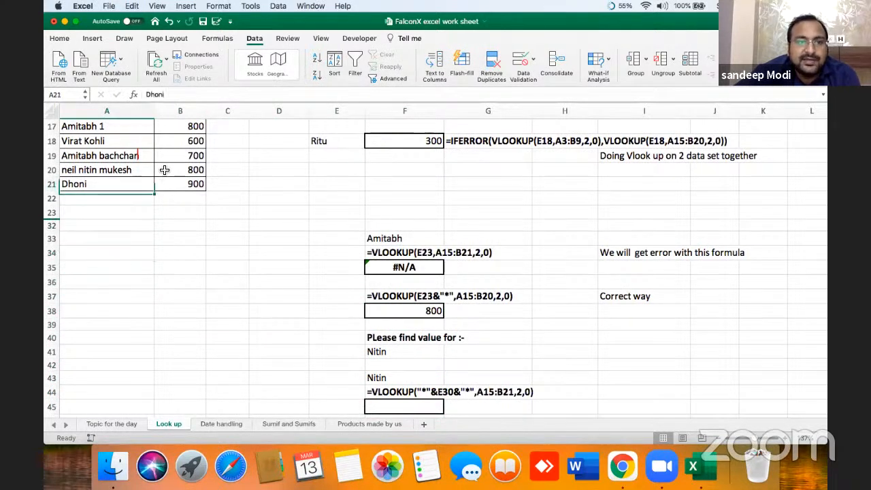
pyautogui.press('Down')
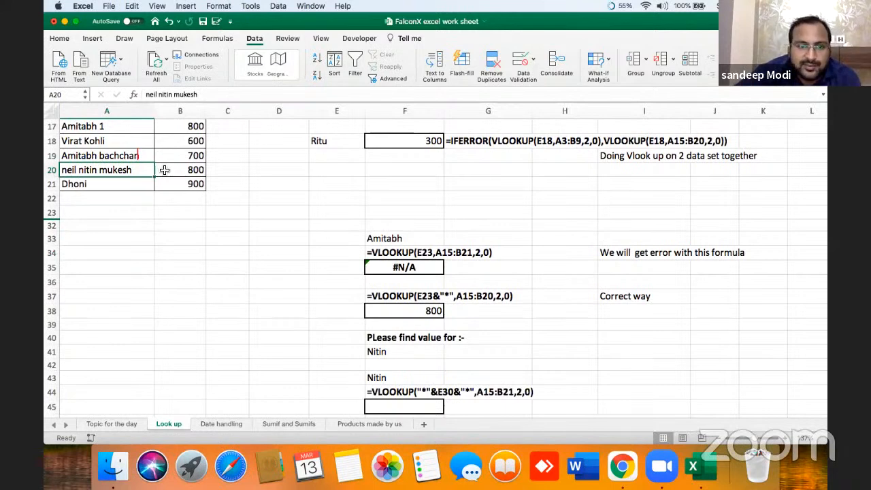
# Step: Examine the exercise's partial name in F41 and the F44 sample VLOOKUP with "*" on both sides of E30
pyautogui.click(402, 350)
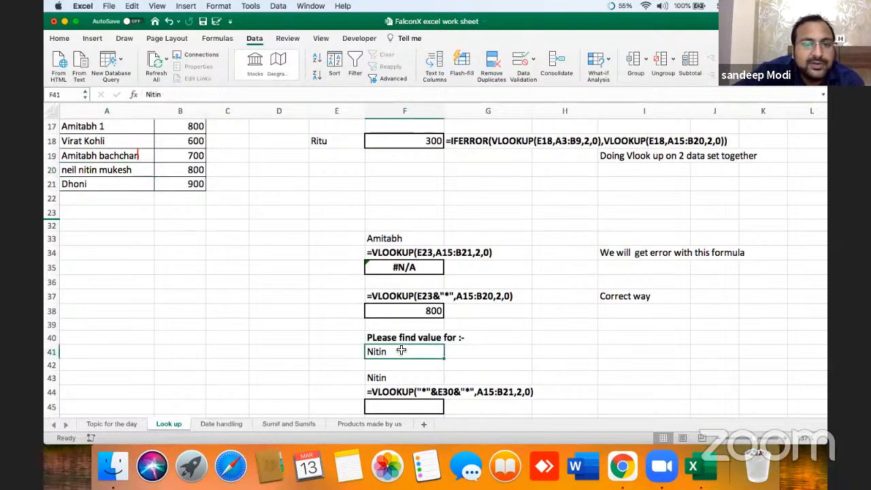
pyautogui.press('Down')
pyautogui.press('Down')
pyautogui.press('Down')
pyautogui.press('Down')
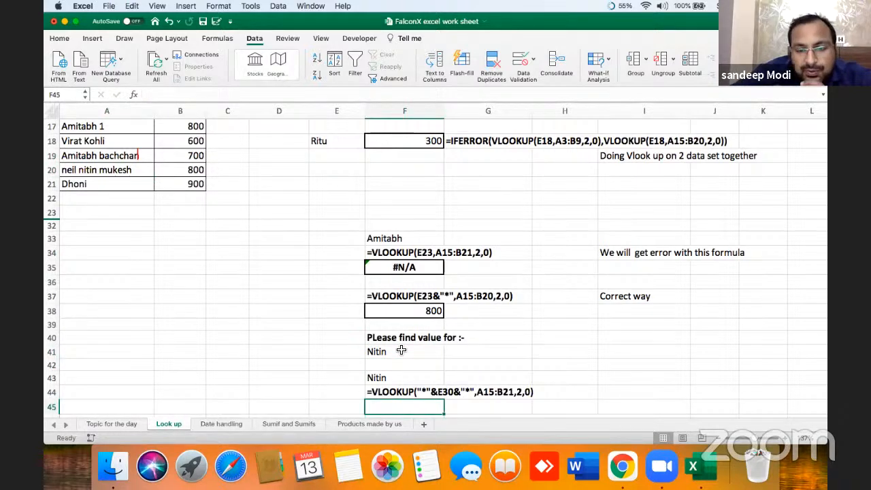
pyautogui.press('Down')
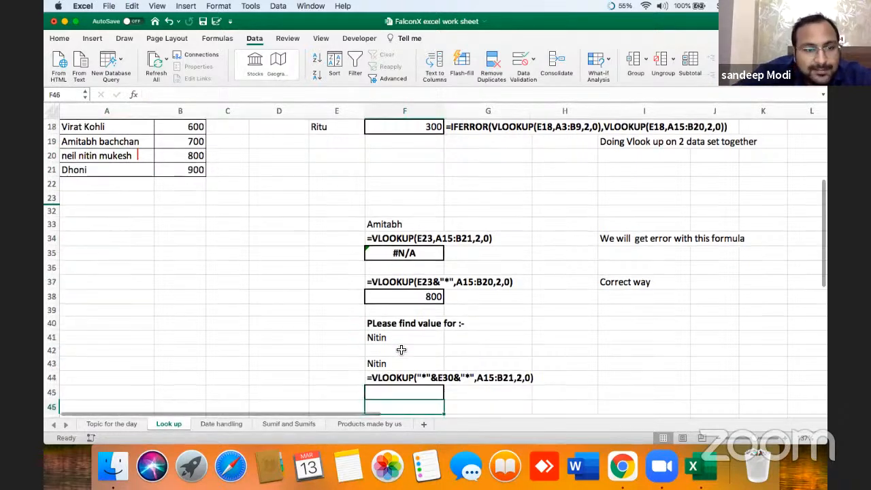
pyautogui.press('Up')
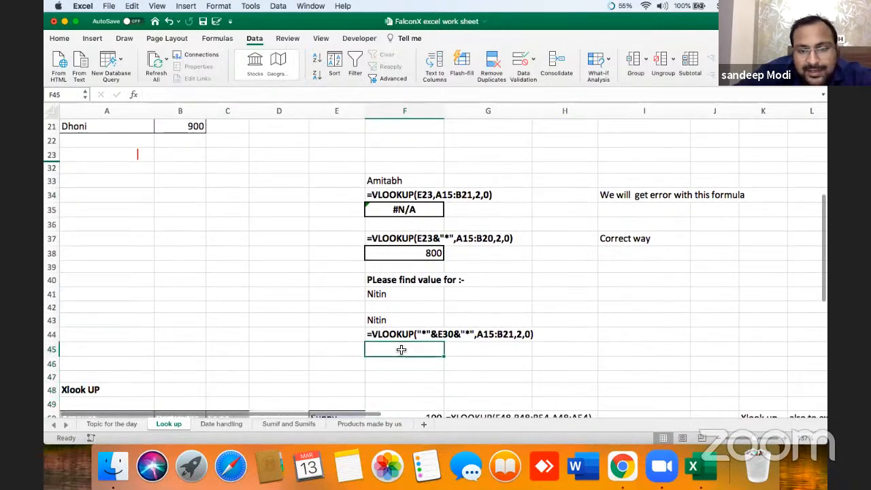
pyautogui.press('Up')
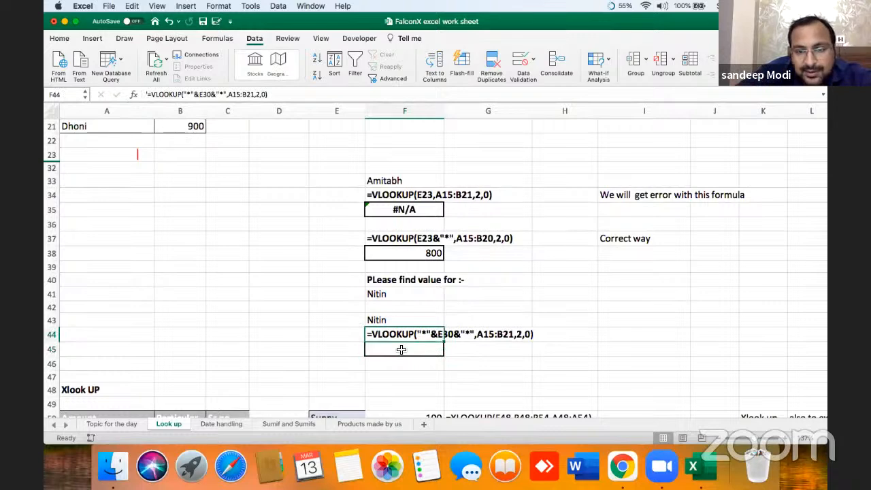
pyautogui.press('Left')
pyautogui.press('Left')
pyautogui.press('Left')
pyautogui.press('Left')
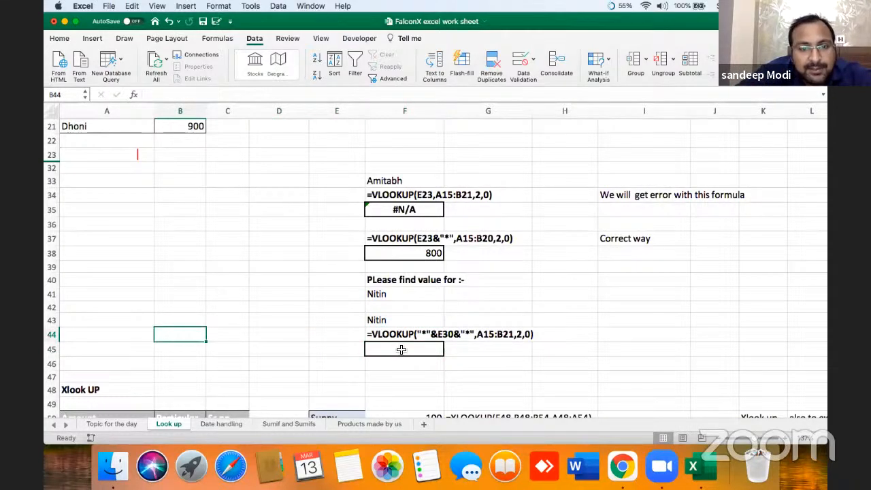
pyautogui.press('Right')
pyautogui.press('Right')
pyautogui.press('Right')
pyautogui.press('Right')
pyautogui.press('Left')
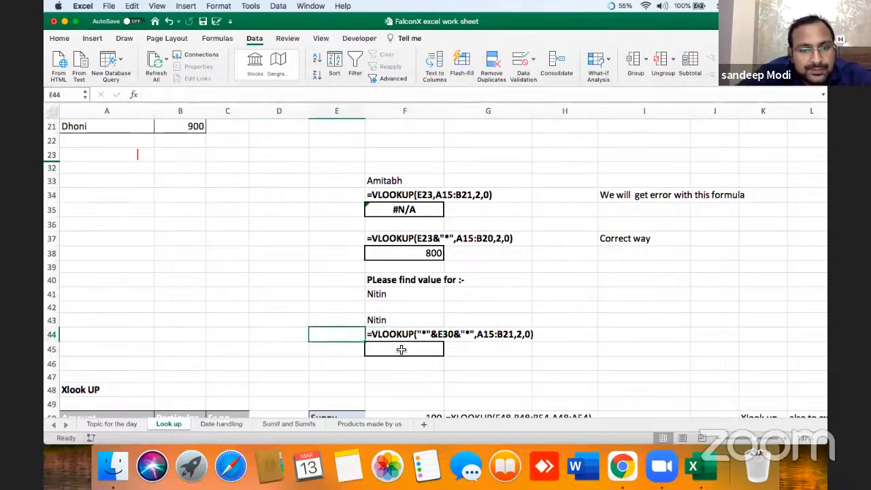
pyautogui.press('Right')
pyautogui.press('Down')
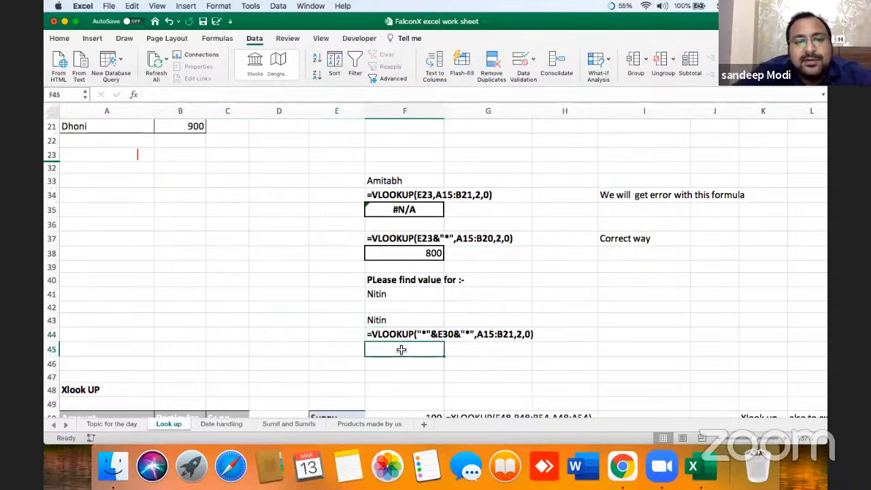
# Step: Go through the names in the Particular column of Table 2 down to the last entry in A21
pyautogui.press('Left')
pyautogui.press('Up')
pyautogui.press('Up')
pyautogui.press('Up')
pyautogui.press('Up')
pyautogui.press('Up')
pyautogui.press('Up')
pyautogui.press('Up')
pyautogui.press('Up')
pyautogui.press('Up')
pyautogui.press('Up')
pyautogui.press('Up')
pyautogui.press('Up')
pyautogui.press('Up')
pyautogui.press('Up')
pyautogui.press('Up')
pyautogui.press('Up')
pyautogui.press('Up')
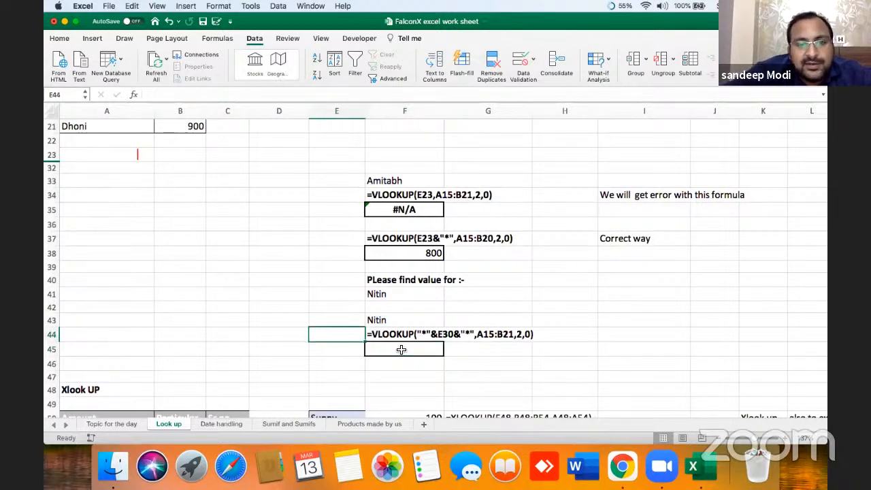
pyautogui.press('Up')
pyautogui.press('Up')
pyautogui.press('Up')
pyautogui.press('Up')
pyautogui.press('Up')
pyautogui.press('Left')
pyautogui.press('Left')
pyautogui.press('Left')
pyautogui.press('Left')
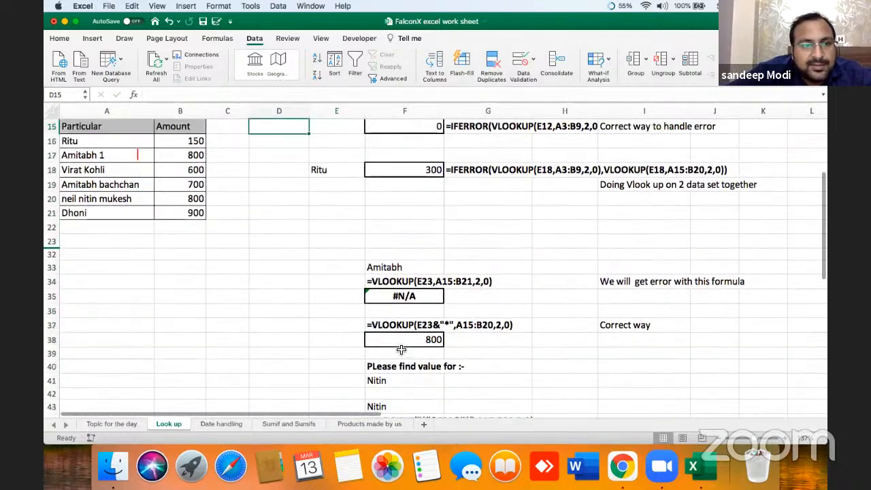
pyautogui.press('Down')
pyautogui.press('Down')
pyautogui.press('Down')
pyautogui.press('Down')
pyautogui.press('Down')
pyautogui.press('Down')
pyautogui.scroll(-3, 402, 350)
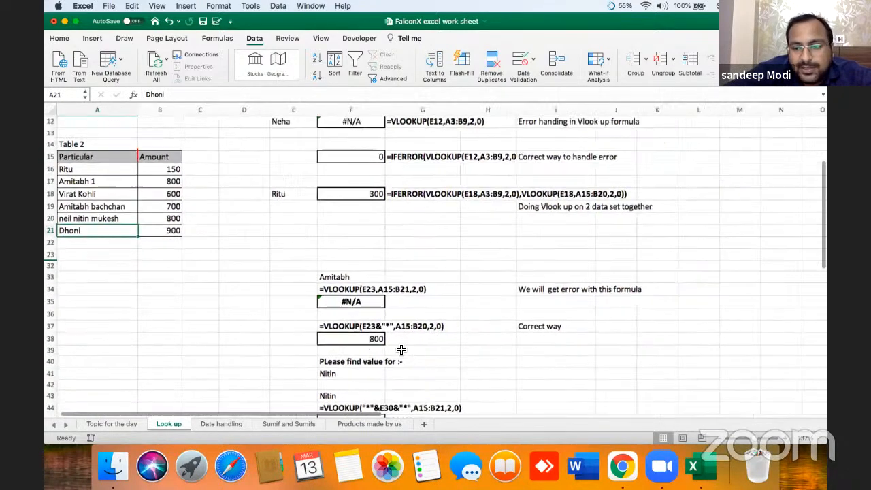
# Step: View Table 2 together with the exercise's answer cell, and locate the full name in A20 that contains the partial name
pyautogui.press('Down')
pyautogui.press('Down')
pyautogui.press('Down')
pyautogui.press('Down')
pyautogui.press('Down')
pyautogui.press('Down')
pyautogui.press('Down')
pyautogui.press('Down')
pyautogui.press('Down')
pyautogui.press('Down')
pyautogui.press('Down')
pyautogui.press('Down')
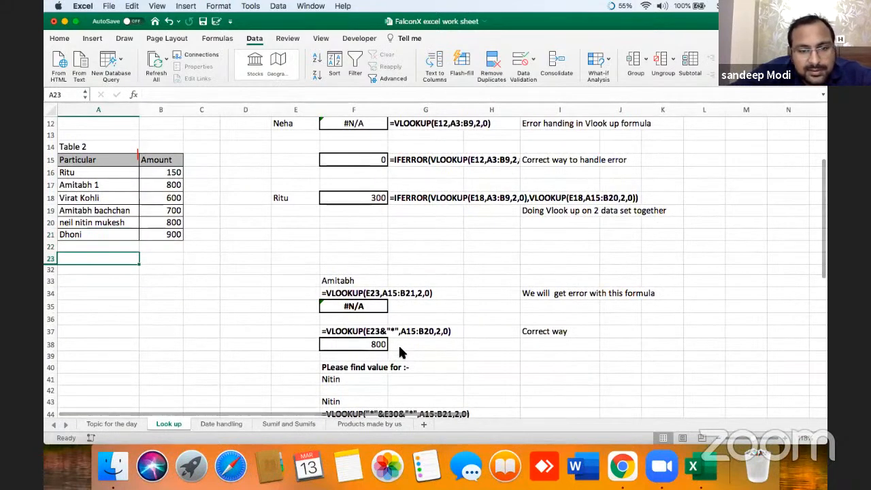
pyautogui.press('Down')
pyautogui.press('Down')
pyautogui.press('Down')
pyautogui.press('Down')
pyautogui.press('Down')
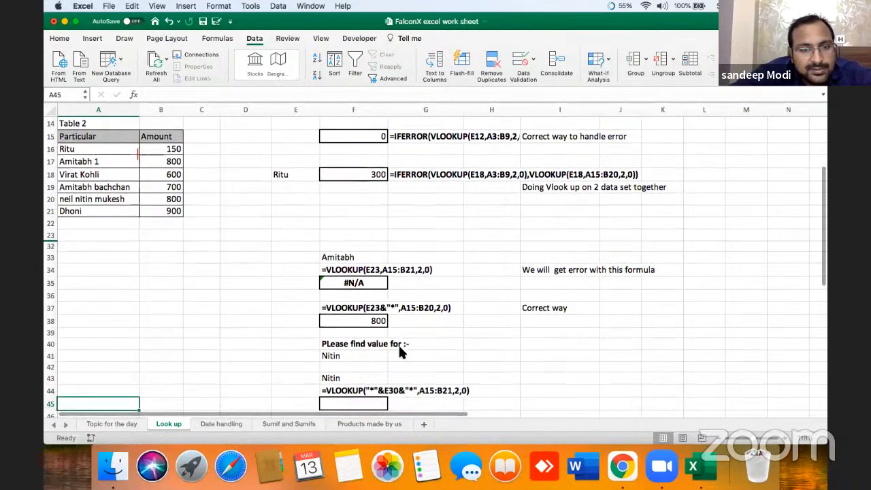
pyautogui.click(113, 188)
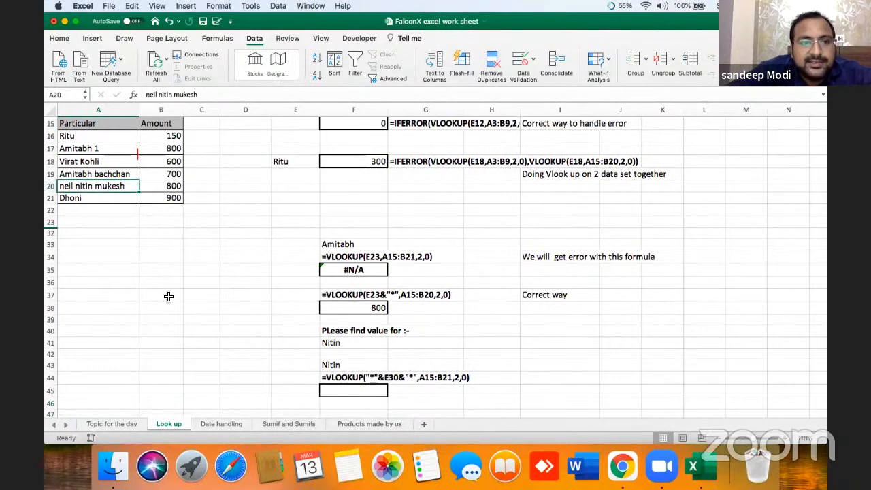
# Step: Start a VLOOKUP in F45 with the lookup value "*"&F33&"*", placing wildcards on both sides of the reference
pyautogui.click(359, 394)
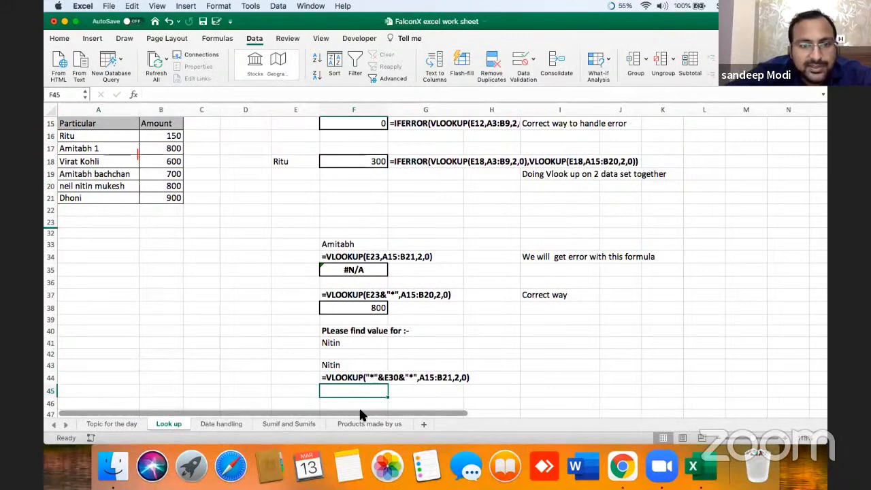
pyautogui.write('=')
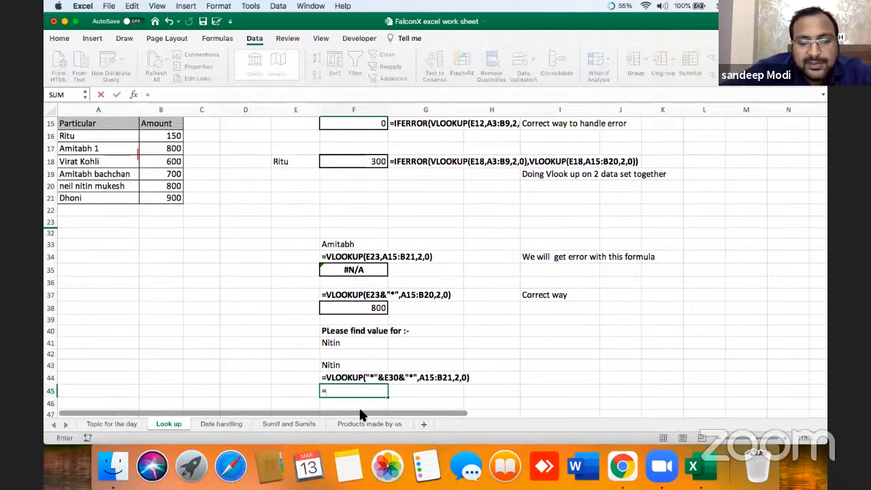
pyautogui.write('vlookup(')
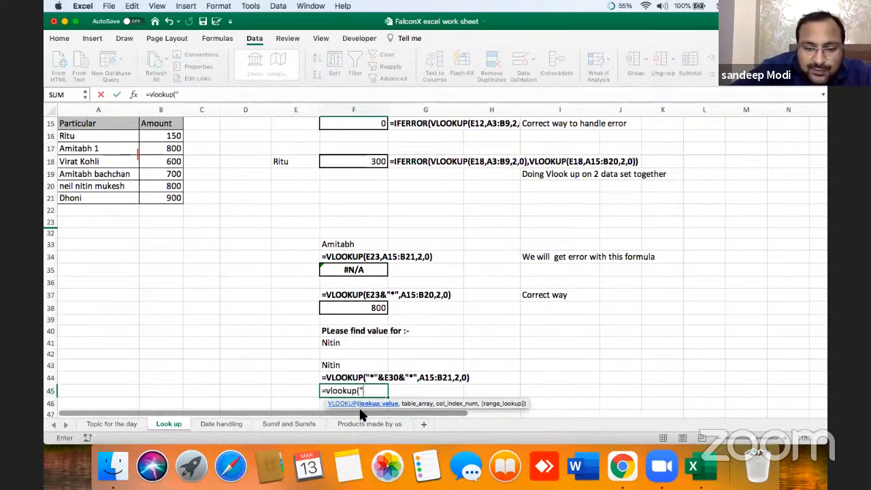
pyautogui.write('*')
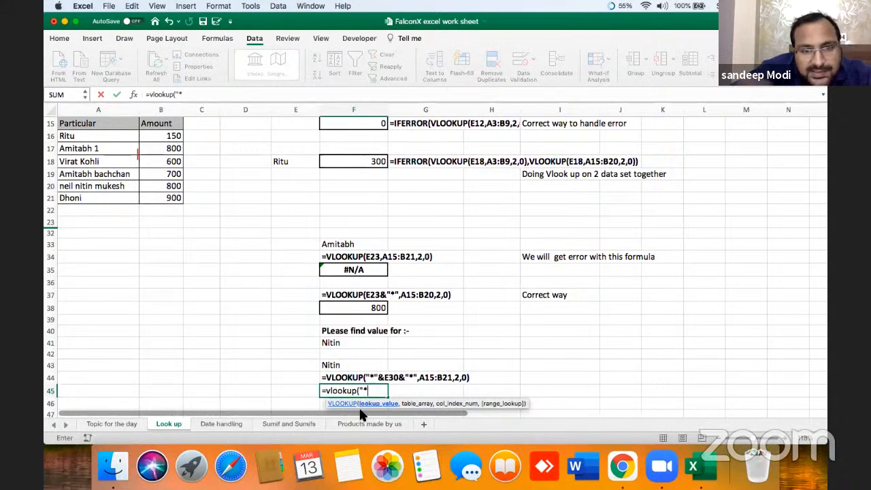
pyautogui.write('"')
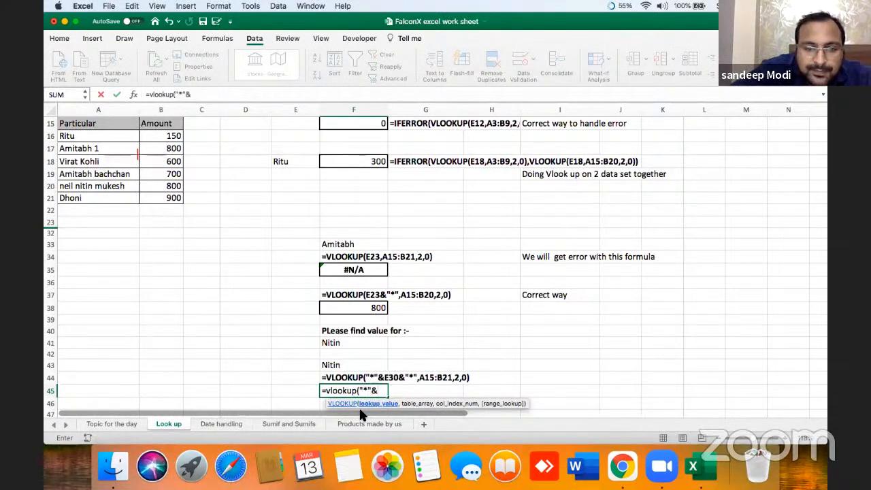
pyautogui.write('&')
pyautogui.click(358, 243)
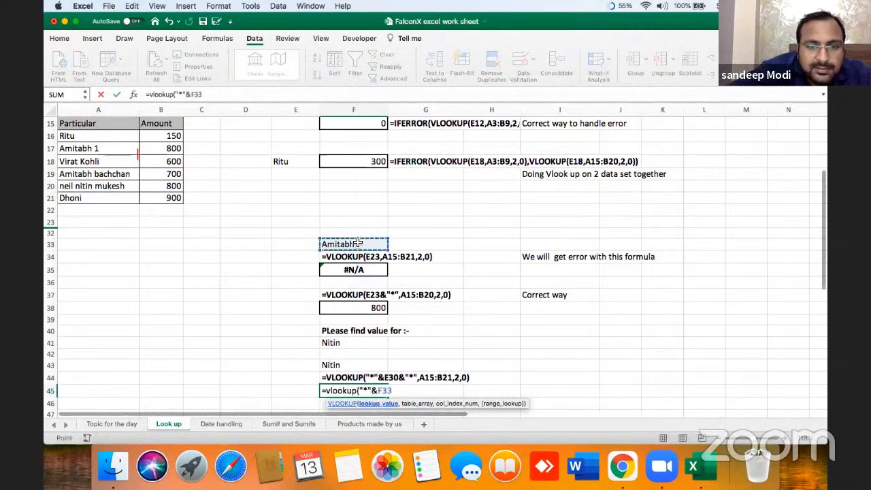
pyautogui.write('&"*",')
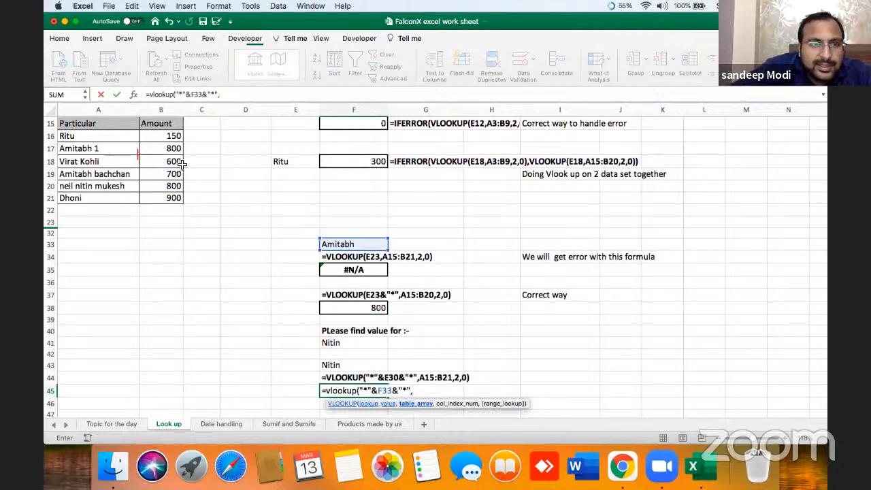
# Step: Complete the F45 formula with table array A15:B21, column index 2 and range lookup 0
pyautogui.moveTo(133, 131); pyautogui.dragTo(192, 199)
pyautogui.write(',')
pyautogui.write('21,2')
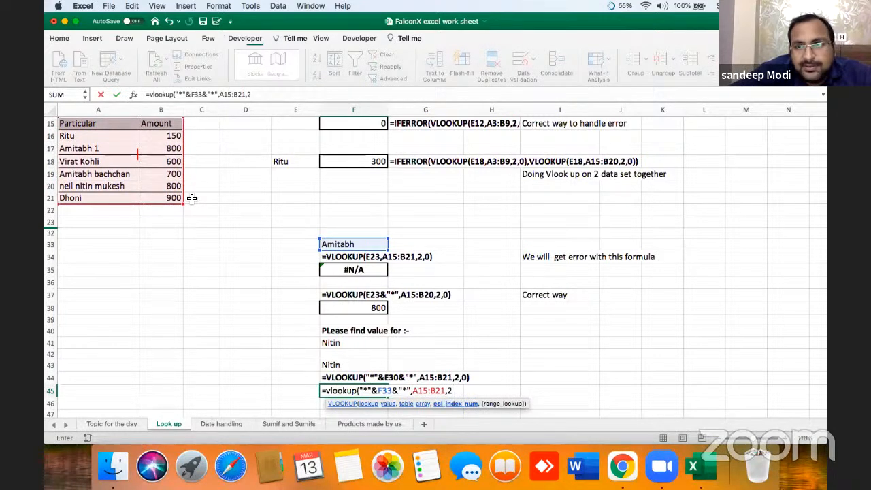
pyautogui.write(',')
pyautogui.write('0)')
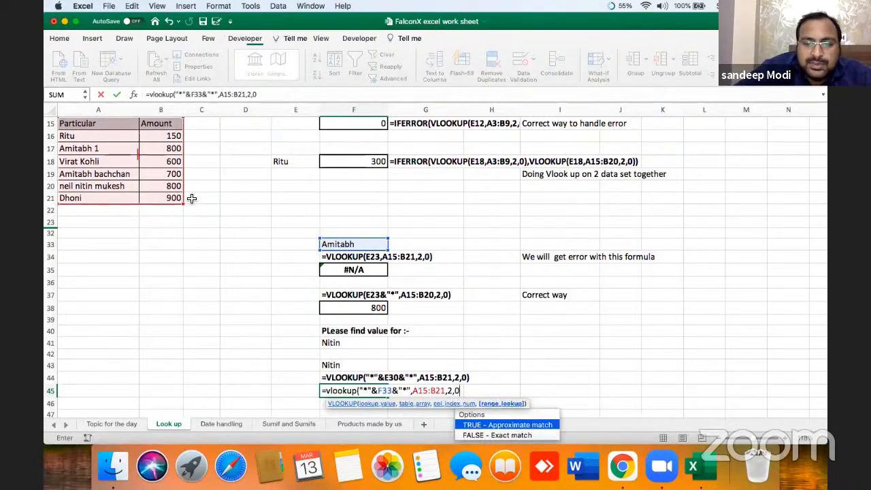
pyautogui.press('Return')
# Step: Replace the name in A17 of Table 2 with the exercise's partial name from F41
pyautogui.press('Up')
pyautogui.press('Left')
pyautogui.press('Left')
pyautogui.press('Up')
pyautogui.press('Left')
pyautogui.press('Left')
pyautogui.press('Left')
pyautogui.press('Up')
pyautogui.press('Up')
pyautogui.press('Up')
pyautogui.press('Up')
pyautogui.press('Up')
pyautogui.press('Up')
pyautogui.press('Up')
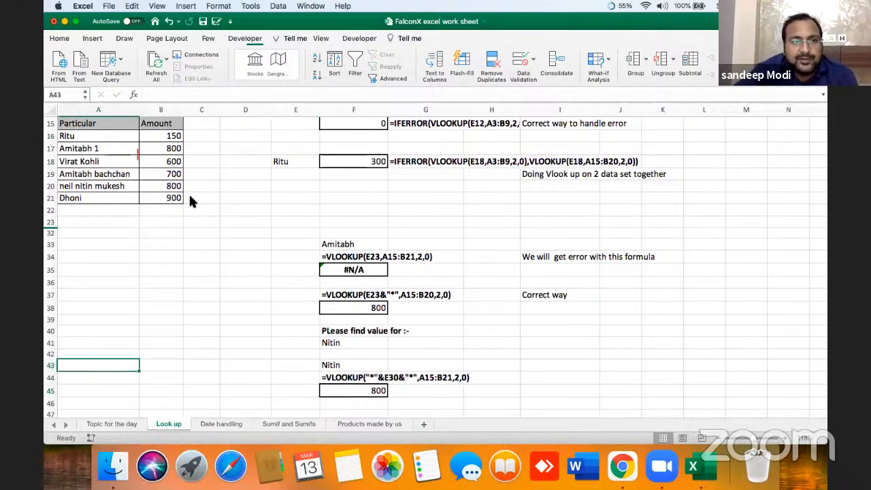
pyautogui.press('Up')
pyautogui.press('Up')
pyautogui.press('Up')
pyautogui.press('Up')
pyautogui.press('Up')
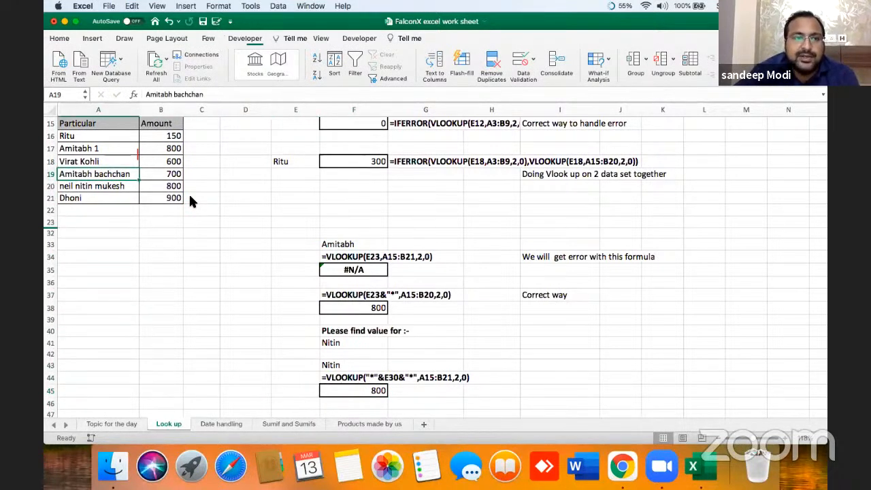
pyautogui.write('Nitin')
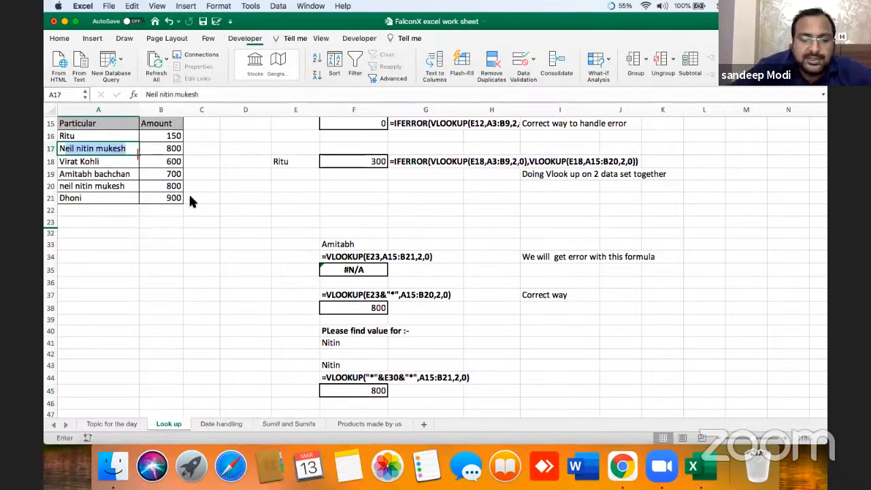
pyautogui.press('Return')
# Step: Set the amount in B17, beside the replaced name in Table 2, to 100
pyautogui.press('Up')
pyautogui.press('Up')
pyautogui.press('Down')
pyautogui.press('Right')
pyautogui.write('100')
pyautogui.press('Return')
# Step: Check the result of the wildcard VLOOKUP in F45 against the edited entry in Table 2
pyautogui.press('Down')
pyautogui.press('Right')
pyautogui.press('Down')
pyautogui.press('Down')
pyautogui.press('Down')
pyautogui.press('Down')
pyautogui.press('Down')
pyautogui.press('Down')
pyautogui.press('Down')
pyautogui.press('Down')
pyautogui.press('Down')
pyautogui.press('Down')
pyautogui.press('Right')
pyautogui.press('Down')
pyautogui.press('Down')
pyautogui.press('Down')
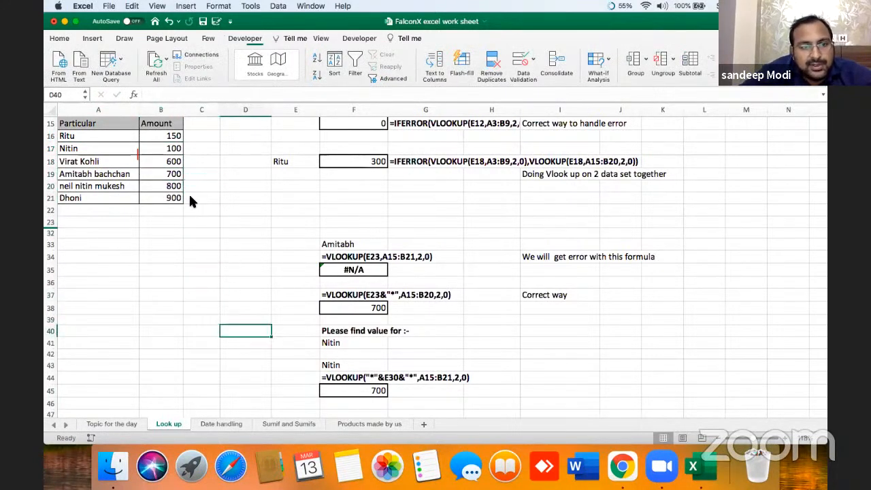
pyautogui.press('Down')
pyautogui.press('Down')
pyautogui.press('Down')
pyautogui.press('Down')
pyautogui.press('Down')
pyautogui.press('Right')
pyautogui.press('Right')
pyautogui.press('Up')
pyautogui.press('Up')
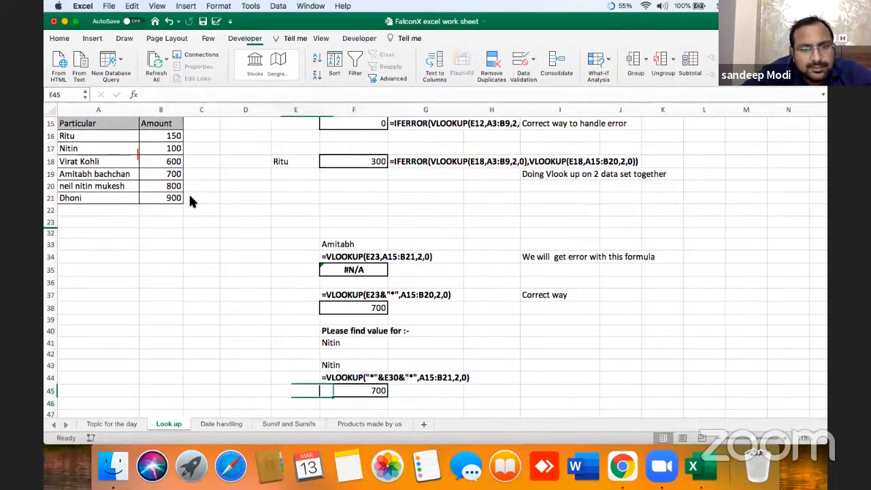
# Step: Retype the ending of the name in A17 of Table 2
pyautogui.click(103, 147)
pyautogui.click(168, 96)
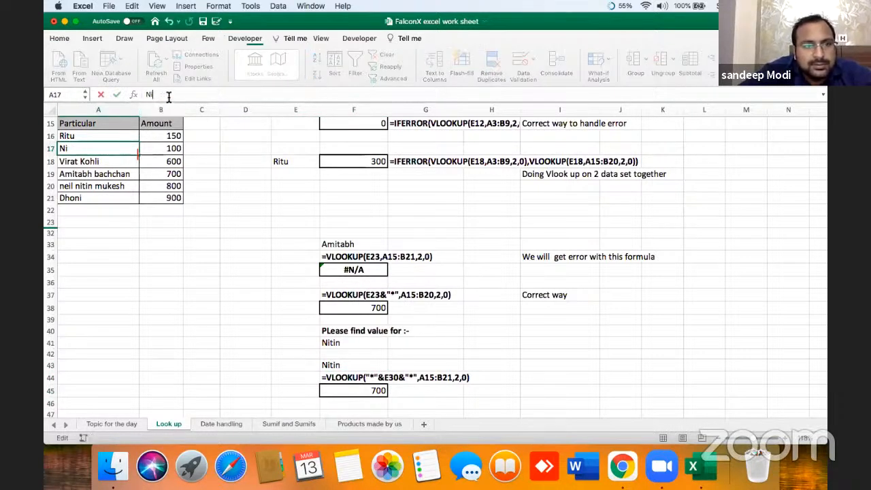
pyautogui.write('ti')
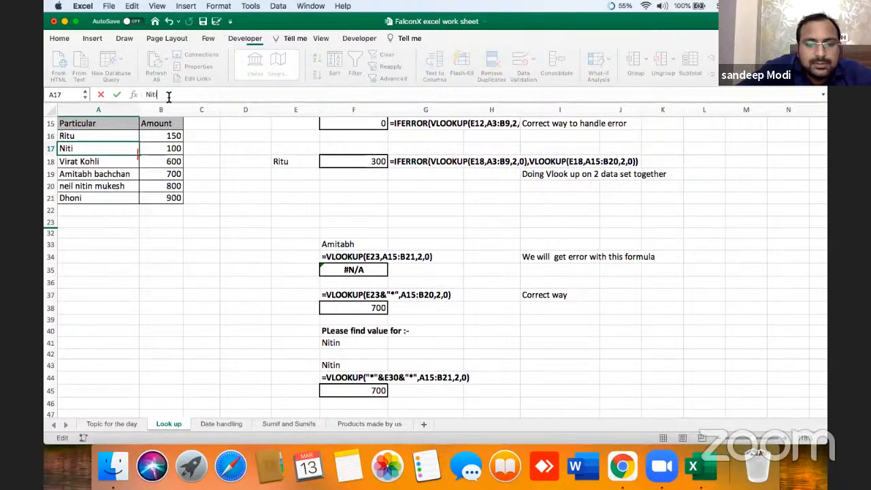
pyautogui.write('n')
pyautogui.press('Return')
pyautogui.press('Up')
pyautogui.press('Down')
pyautogui.click(341, 368)
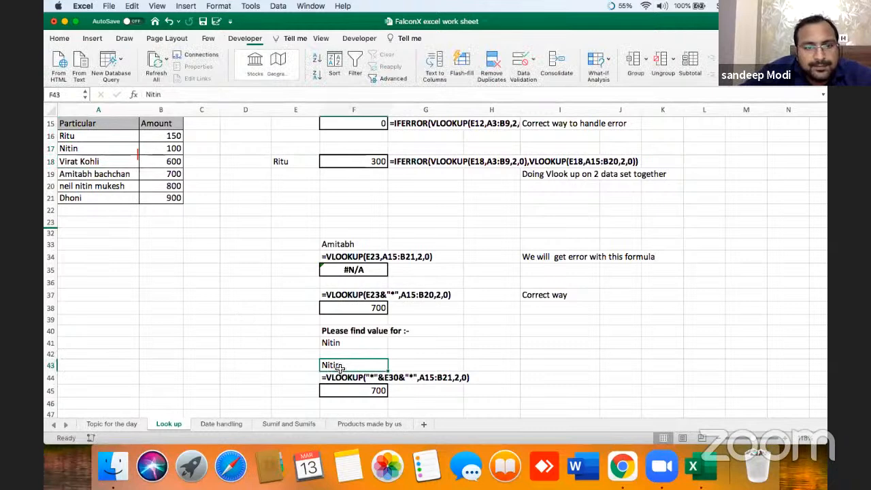
pyautogui.press('super+c')
pyautogui.press('Left')
pyautogui.press('Up')
pyautogui.press('Up')
pyautogui.press('Up')
pyautogui.press('Up')
pyautogui.press('Up')
pyautogui.press('Up')
pyautogui.press('Up')
pyautogui.press('Up')
pyautogui.press('Up')
pyautogui.press('Up')
pyautogui.press('Up')
pyautogui.press('Up')
pyautogui.press('Up')
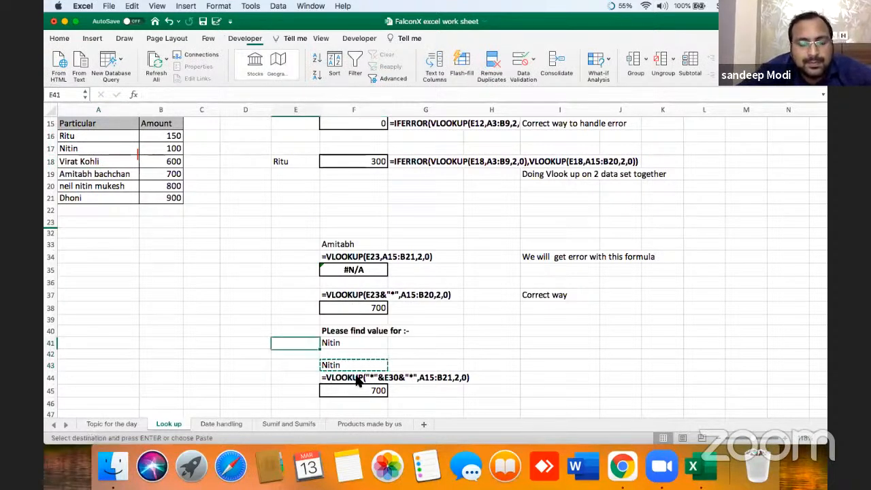
pyautogui.press('Up')
pyautogui.press('Up')
pyautogui.press('Up')
pyautogui.press('Up')
pyautogui.press('Up')
pyautogui.press('Left')
pyautogui.press('Left')
pyautogui.press('Left')
pyautogui.press('Left')
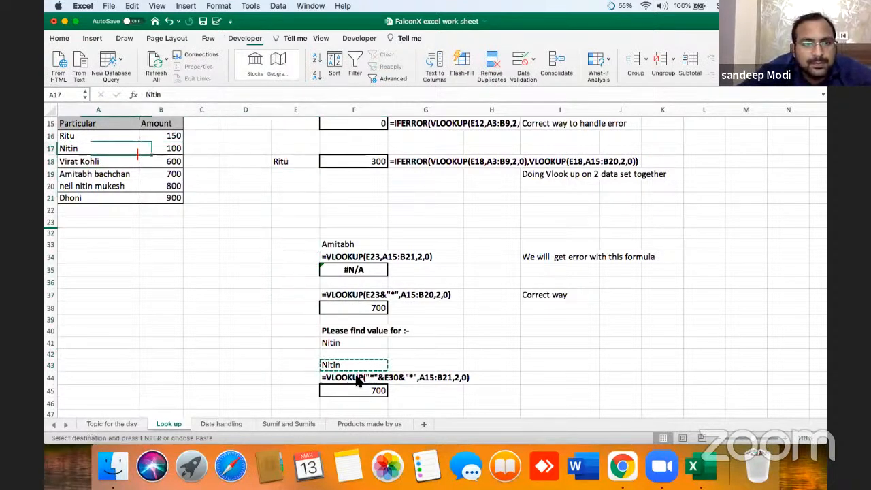
pyautogui.press('Escape')
# Step: Replace the name in A19 of Table 2 with the partial name used in F43
pyautogui.press('Down')
pyautogui.press('Down')
pyautogui.press('Down')
pyautogui.press('Down')
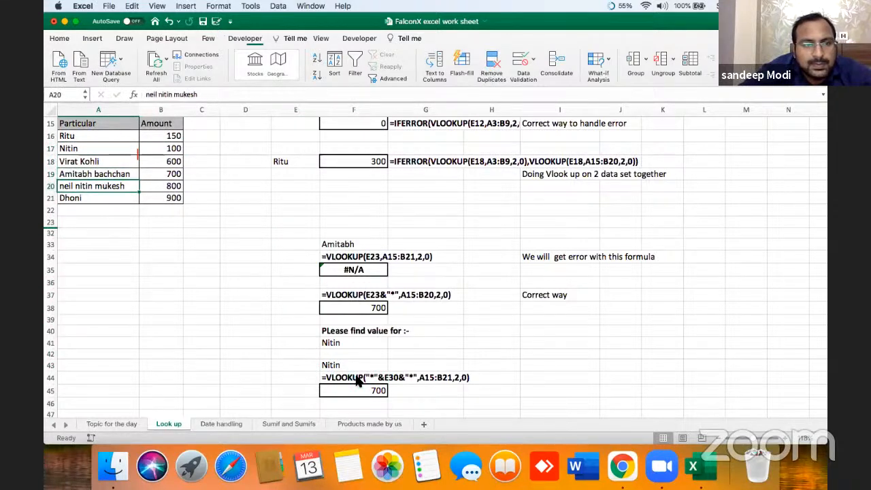
pyautogui.press('Up')
pyautogui.press('Up')
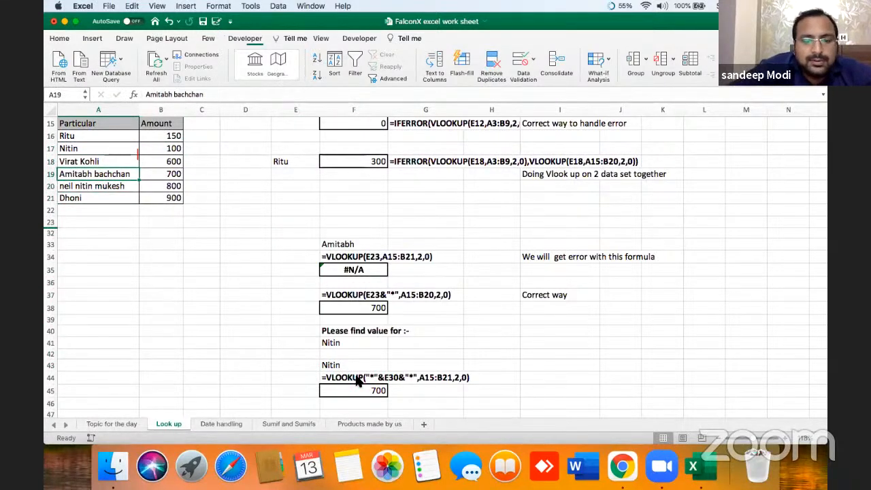
pyautogui.write('Nitin')
pyautogui.press('Return')
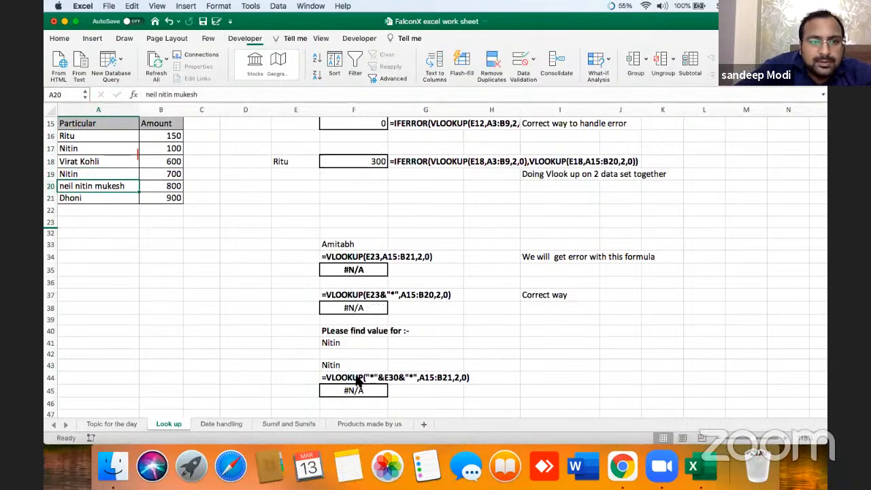
# Step: Set the amount in B19, beside the duplicated name in Table 2, to 300
pyautogui.press('Up')
pyautogui.press('Up')
pyautogui.press('Down')
pyautogui.press('Right')
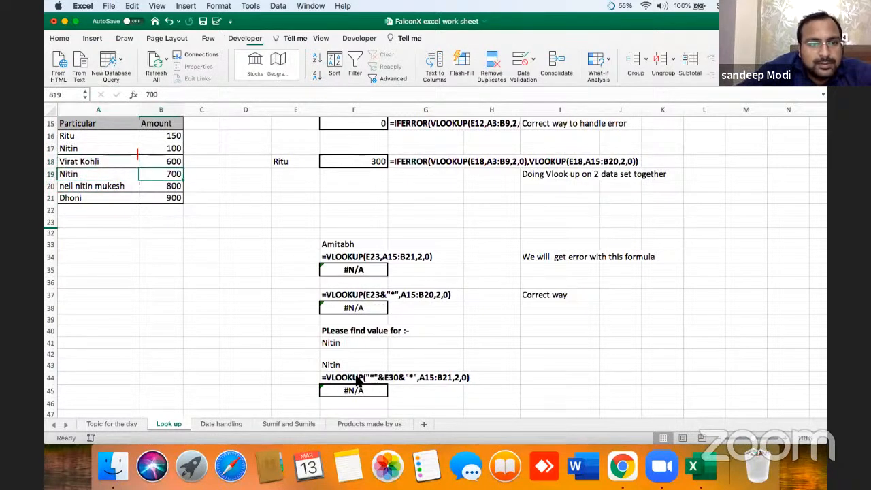
pyautogui.write('300')
pyautogui.press('Return')
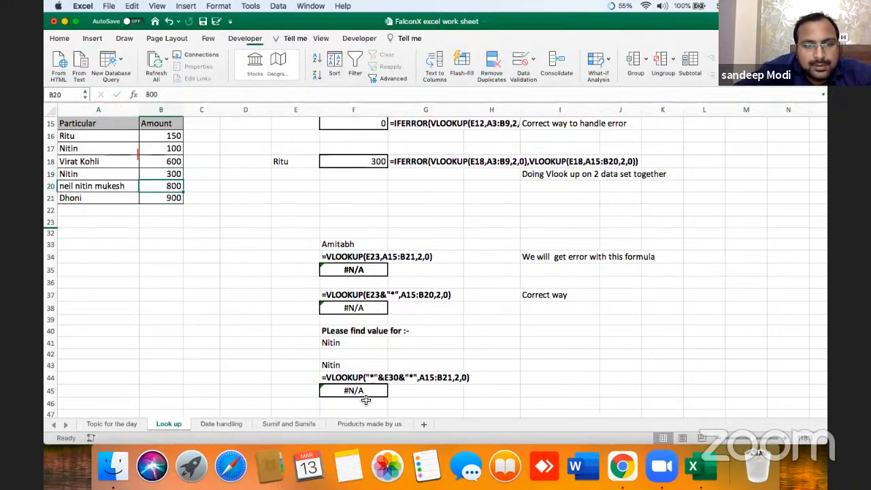
# Step: Inspect which lookup cell and table range the wildcard VLOOKUP in F45 refers to
pyautogui.click(369, 391)
pyautogui.click(343, 94)
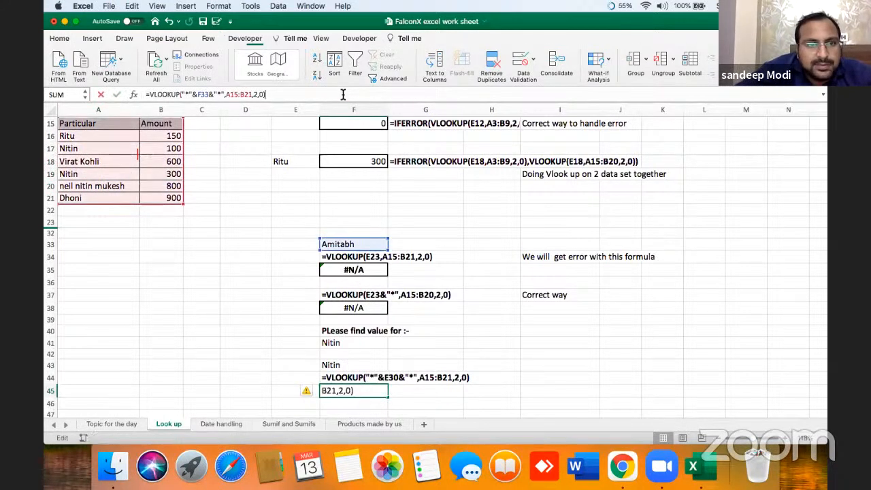
pyautogui.press('Return')
pyautogui.press('Up')
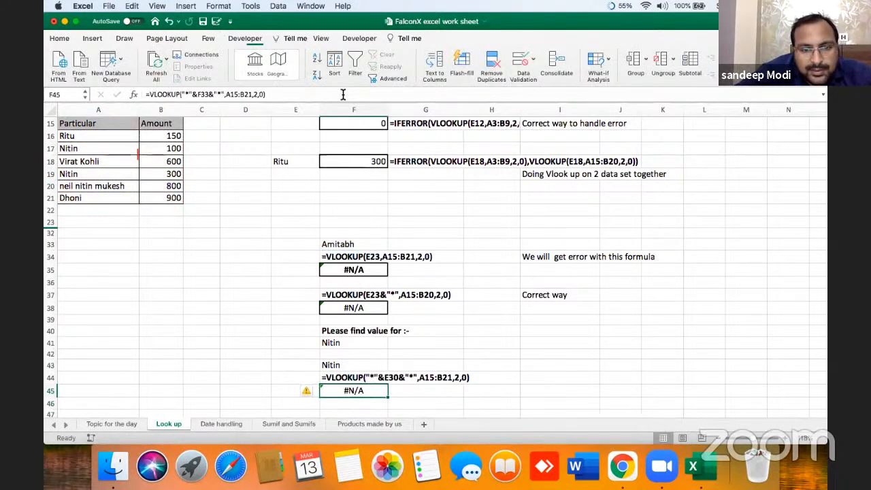
pyautogui.press('Down')
# Step: Undo the name and amount changes made in row 19 of Table 2
pyautogui.press('super+z')
pyautogui.press('super+z')
pyautogui.press('super+z')
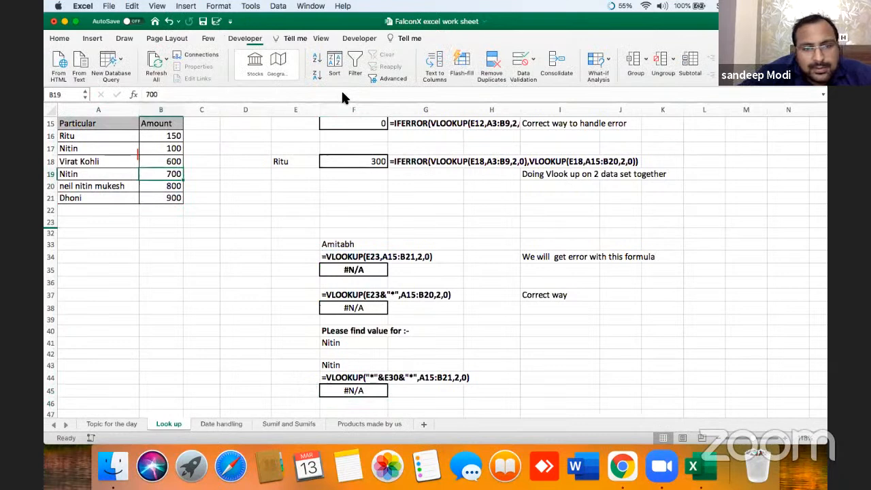
pyautogui.press('super+z')
pyautogui.press('super+z')
pyautogui.press('super+z')
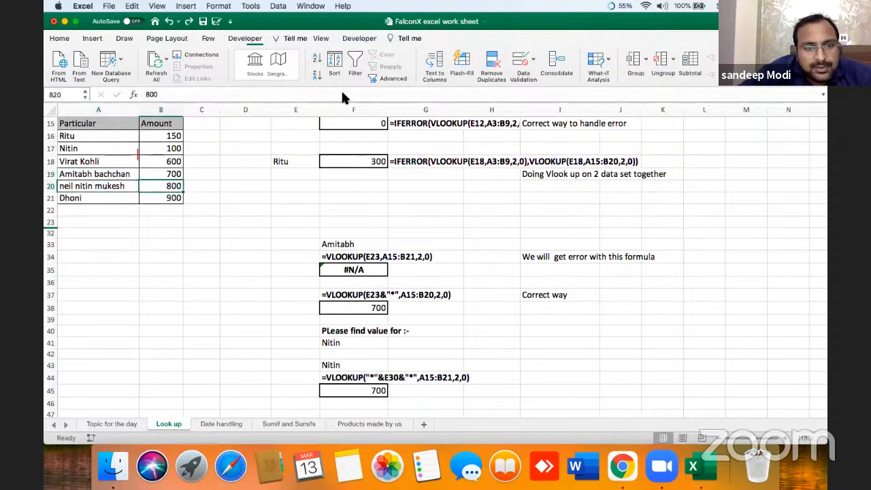
# Step: Repoint the lookup value of the wildcard VLOOKUP in F45 to the partial name in F43
pyautogui.press('Down')
pyautogui.press('Down')
pyautogui.press('Down')
pyautogui.press('Down')
pyautogui.press('Down')
pyautogui.press('Down')
pyautogui.press('Down')
pyautogui.press('Down')
pyautogui.press('Down')
pyautogui.press('Down')
pyautogui.press('Down')
pyautogui.press('Down')
pyautogui.press('Down')
pyautogui.press('Down')
pyautogui.press('Down')
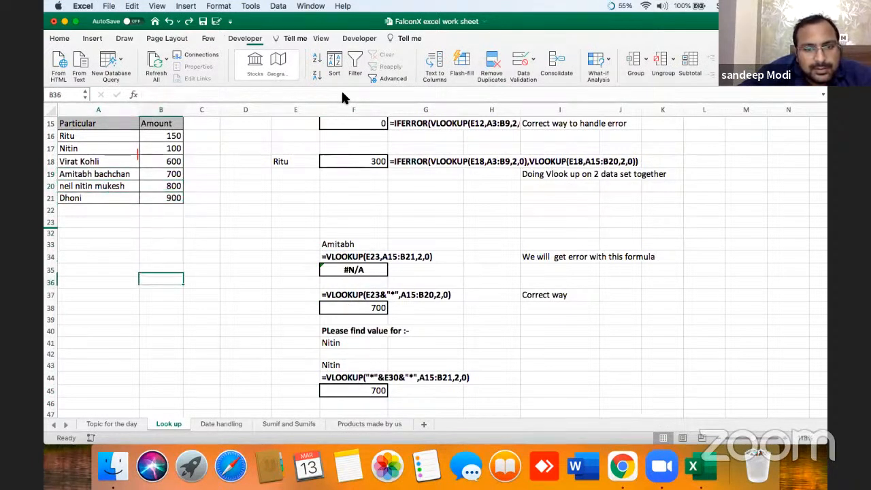
pyautogui.press('Right')
pyautogui.press('Right')
pyautogui.press('Right')
pyautogui.press('Down')
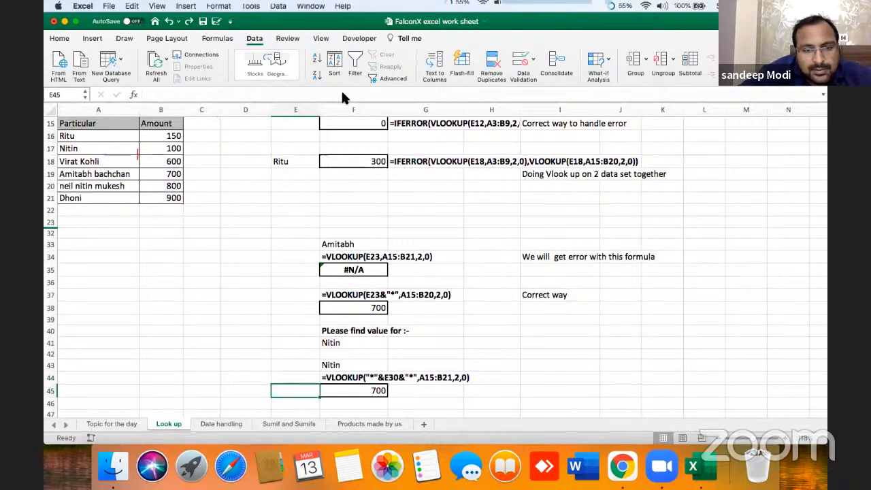
pyautogui.press('Right')
pyautogui.press('F2')
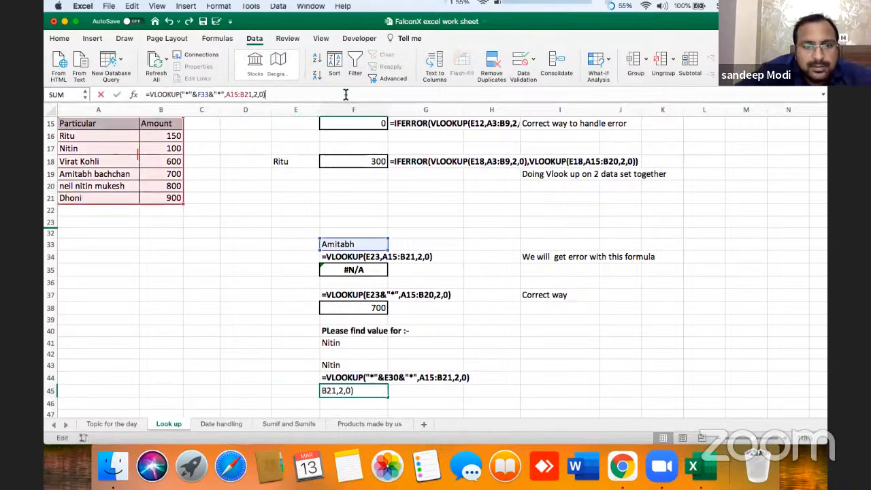
pyautogui.moveTo(378, 251); pyautogui.dragTo(385, 368)
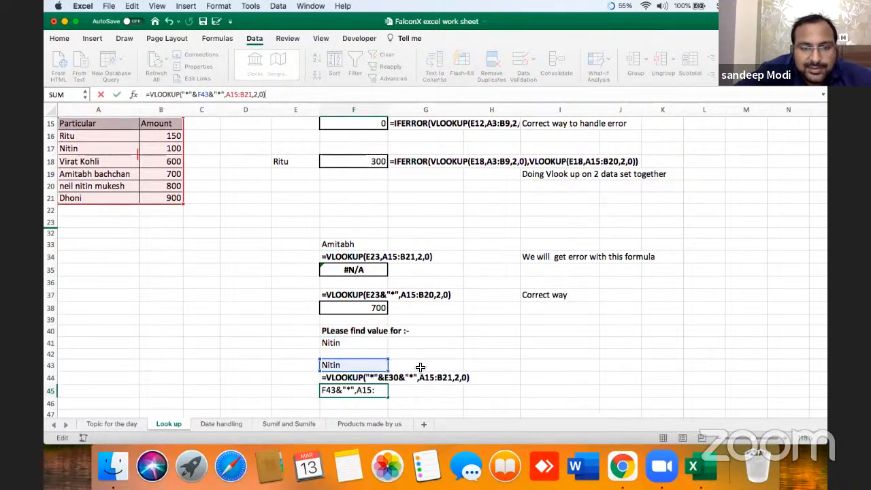
pyautogui.press('Return')
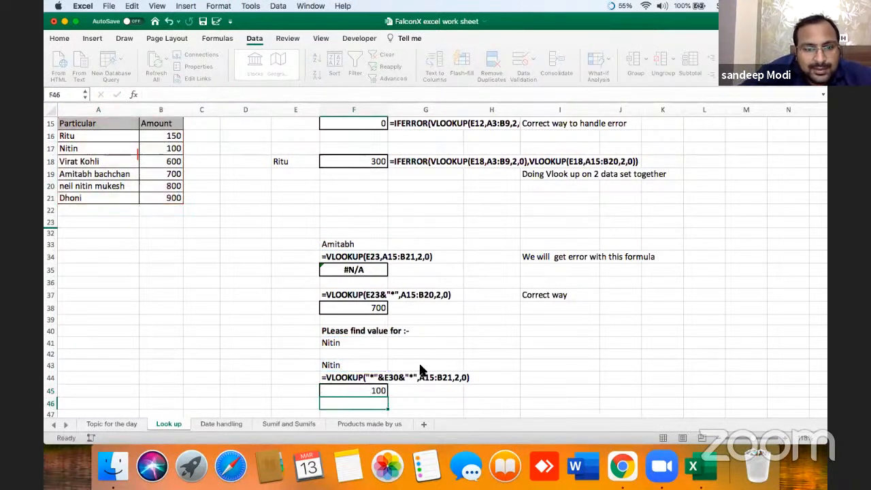
# Step: Replace the name in A17 of Table 2 with SKR
pyautogui.press('Up')
pyautogui.press('Up')
pyautogui.press('Up')
pyautogui.press('Up')
pyautogui.press('Left')
pyautogui.press('Down')
pyautogui.press('Right')
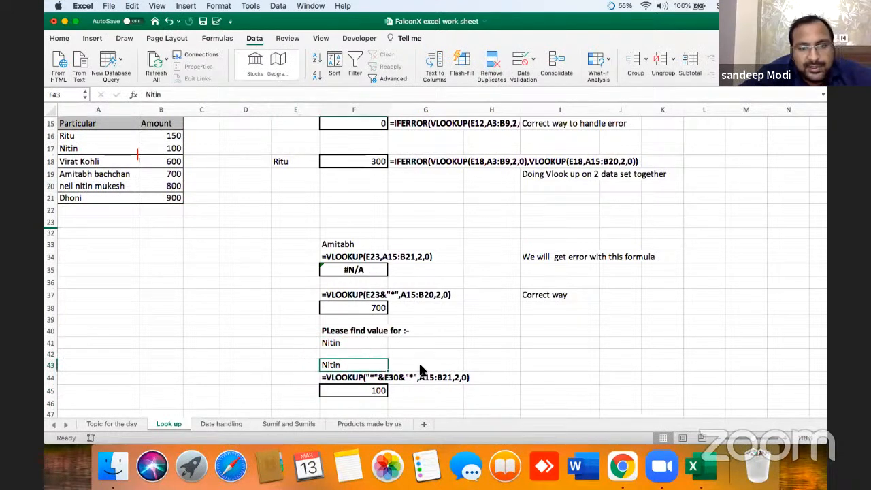
pyautogui.click(108, 150)
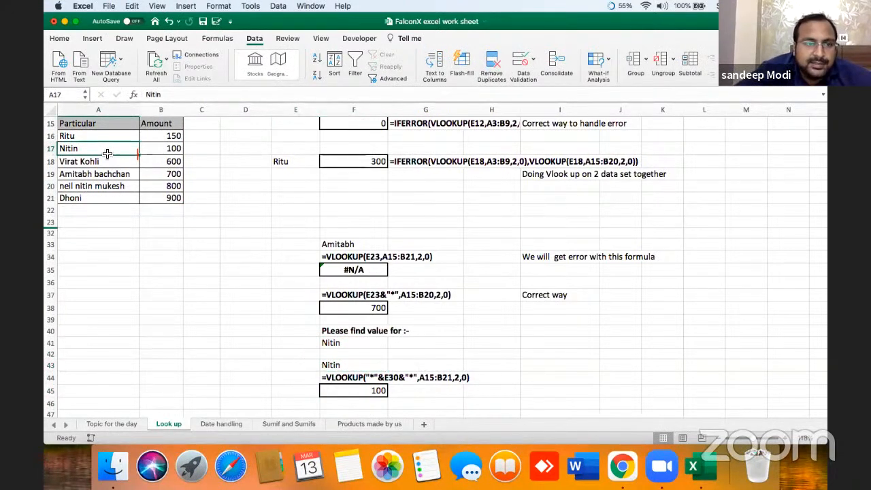
pyautogui.write('SKR')
pyautogui.press('Return')
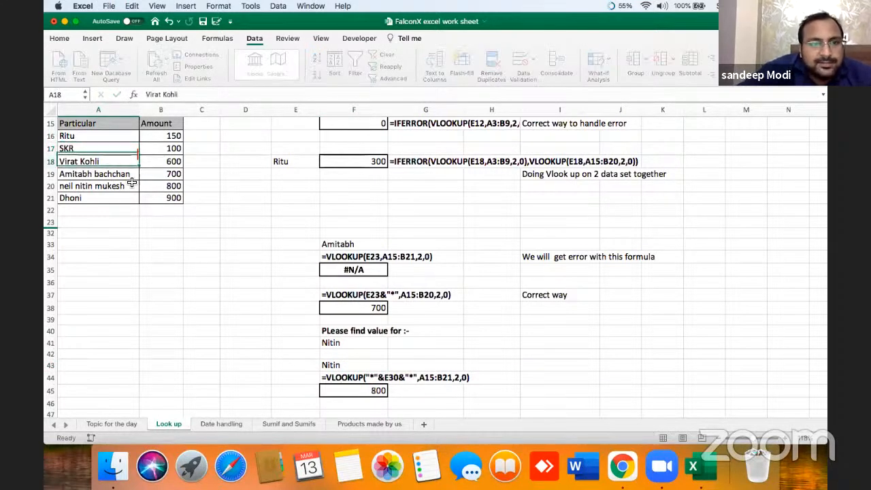
# Step: Compare the entry in row 20 of Table 2 with the search name in F43 and the wildcard VLOOKUP in F45
pyautogui.press('Down')
pyautogui.press('Down')
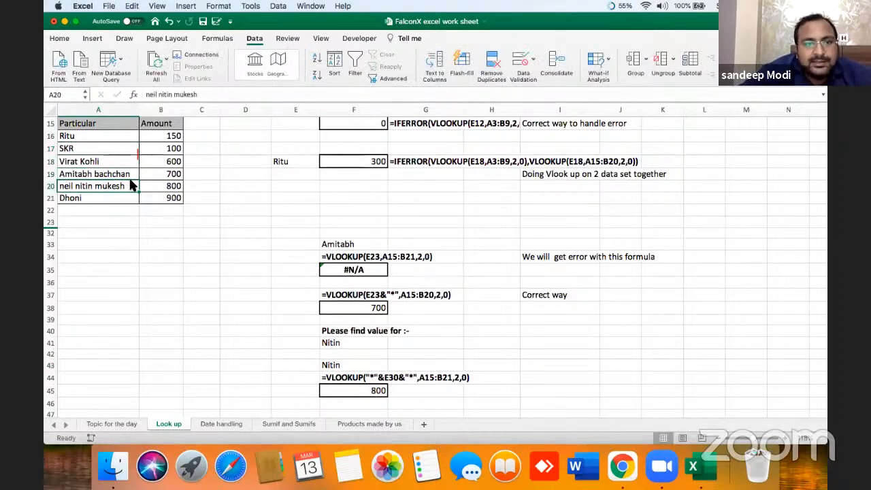
pyautogui.click(161, 183)
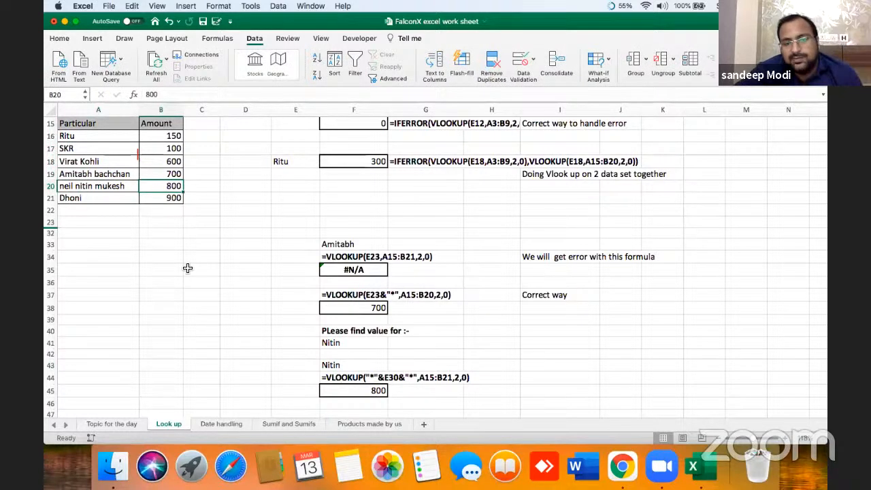
pyautogui.click(352, 366)
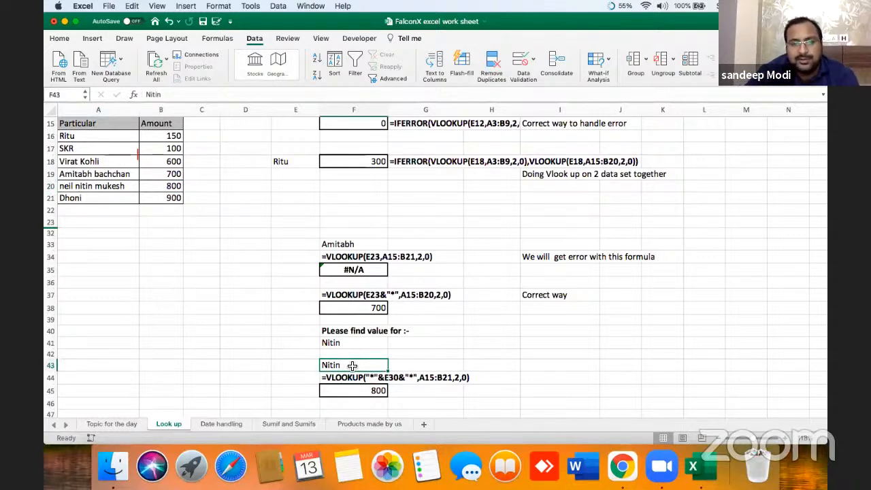
pyautogui.press('Down')
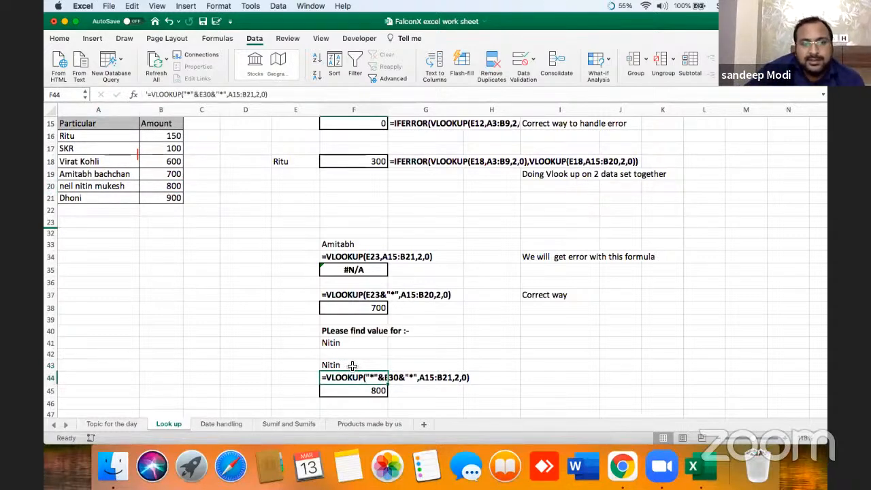
pyautogui.press('Down')
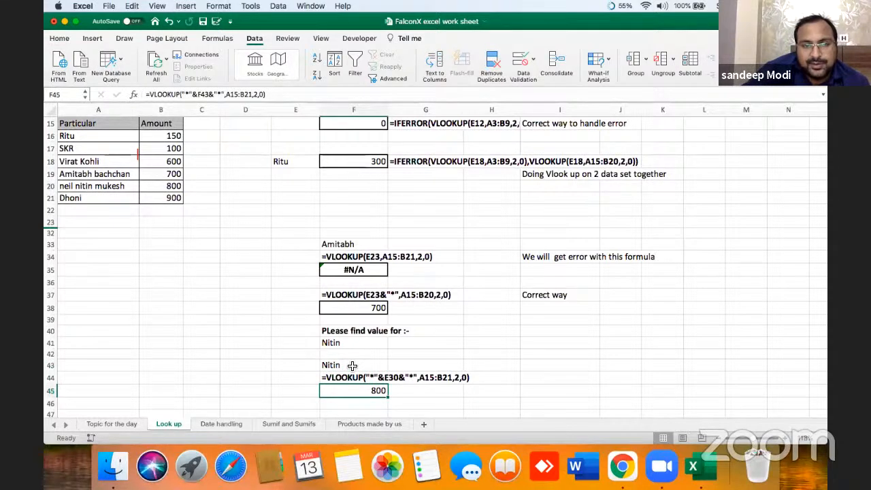
pyautogui.click(396, 92)
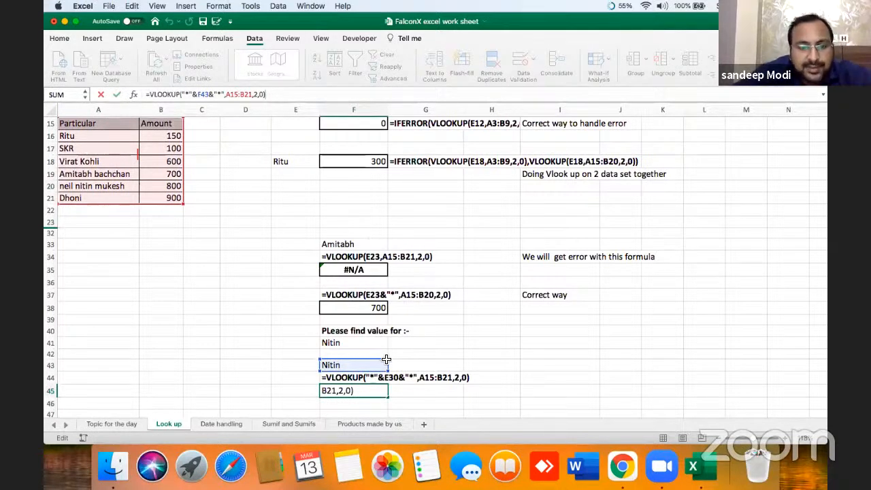
pyautogui.press('Return')
# Step: Go down to the Xlook UP example below the VLOOKUP exercises
pyautogui.press('Return')
pyautogui.press('Return')
pyautogui.press('Return')
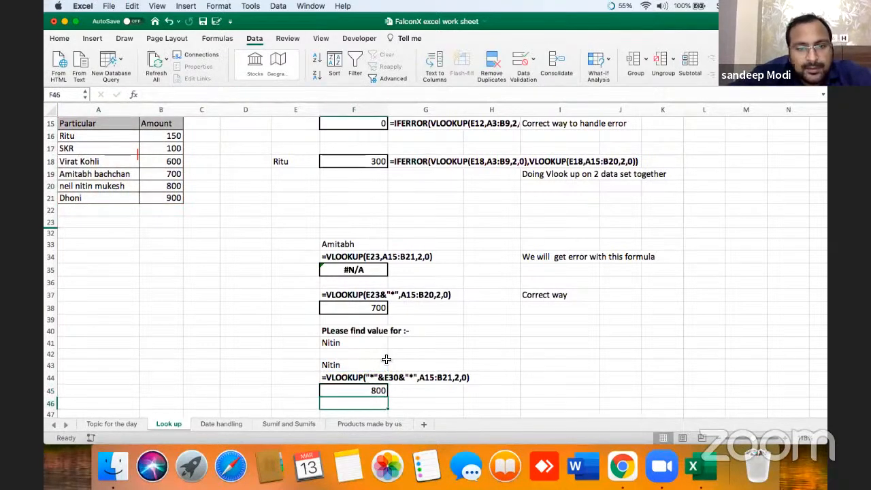
pyautogui.press('Return')
pyautogui.press('Return')
pyautogui.press('Return')
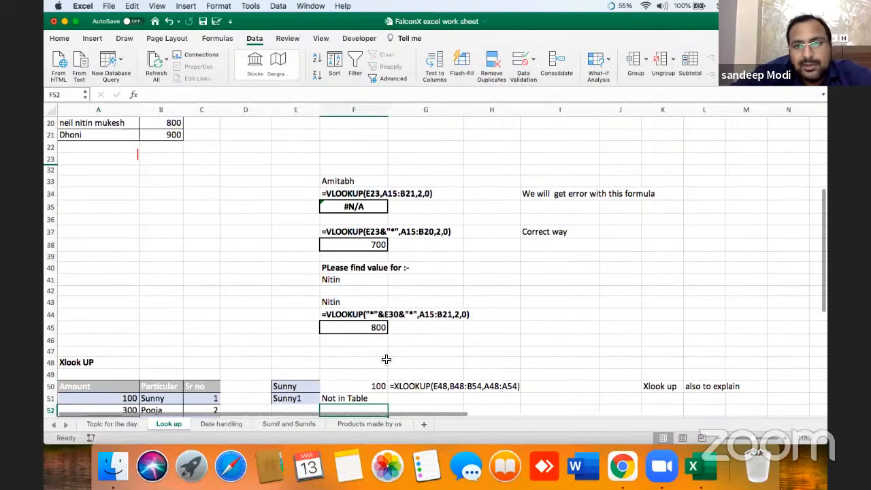
# Step: Look back from the XLOOKUP section through the VLOOKUP examples to the Hlook up table near row 2
pyautogui.press('Up')
pyautogui.press('Up')
pyautogui.press('Up')
pyautogui.press('Up')
pyautogui.press('Up')
pyautogui.press('Up')
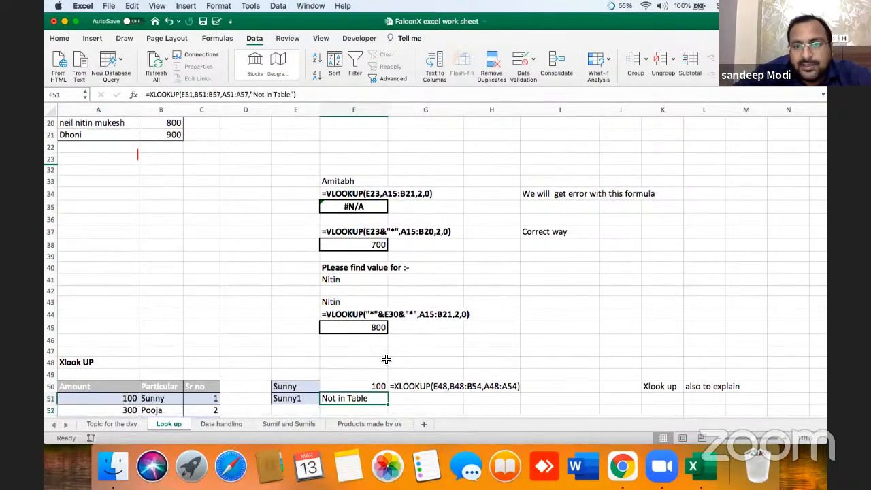
pyautogui.press('Up')
pyautogui.press('Up')
pyautogui.press('Up')
pyautogui.press('Up')
pyautogui.press('Up')
pyautogui.press('Up')
pyautogui.press('Up')
pyautogui.press('Up')
pyautogui.press('Up')
pyautogui.press('Up')
pyautogui.press('Up')
pyautogui.press('Up')
pyautogui.press('Up')
pyautogui.press('Up')
pyautogui.press('Up')
pyautogui.press('Up')
pyautogui.press('Up')
pyautogui.press('Up')
pyautogui.press('Up')
pyautogui.press('Up')
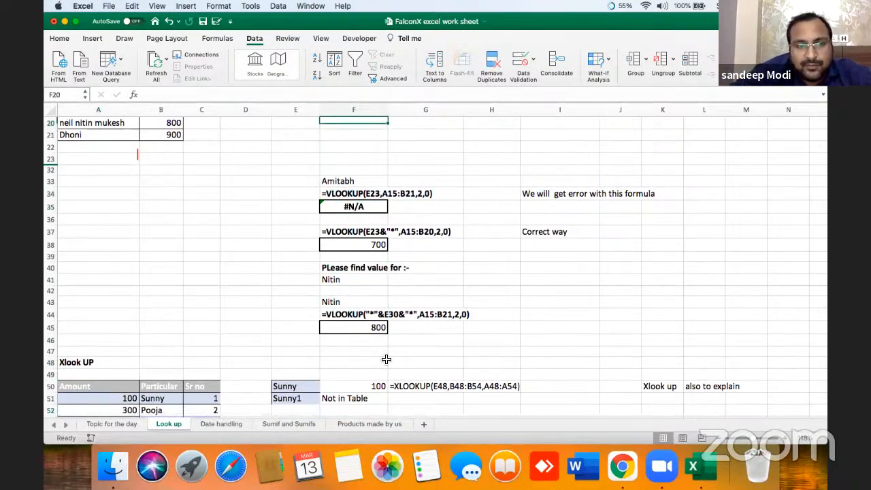
pyautogui.press('Up')
pyautogui.press('Up')
pyautogui.press('Up')
pyautogui.press('Up')
pyautogui.press('Up')
pyautogui.press('Up')
pyautogui.press('Up')
pyautogui.press('Up')
pyautogui.press('Up')
pyautogui.press('Up')
pyautogui.press('Up')
pyautogui.press('Up')
pyautogui.press('Right')
pyautogui.press('Right')
pyautogui.press('Right')
pyautogui.press('Right')
pyautogui.press('Right')
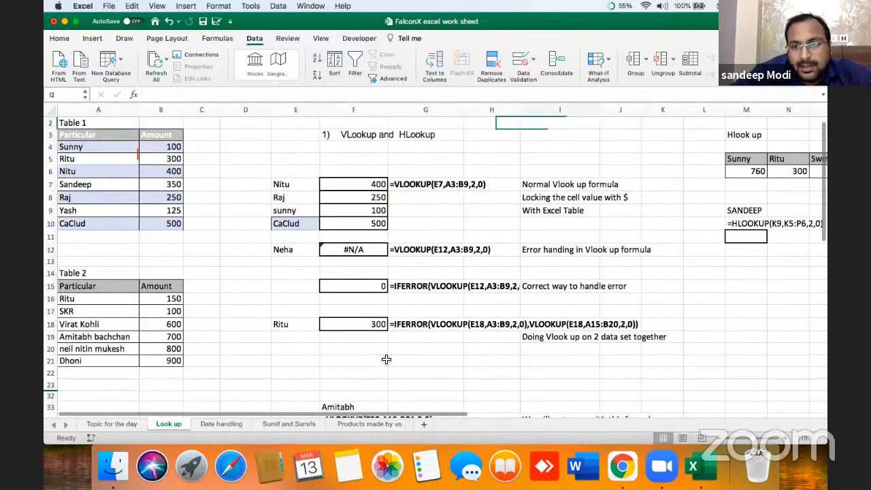
pyautogui.press('Right')
pyautogui.press('Right')
pyautogui.press('Right')
pyautogui.press('Right')
pyautogui.press('Right')
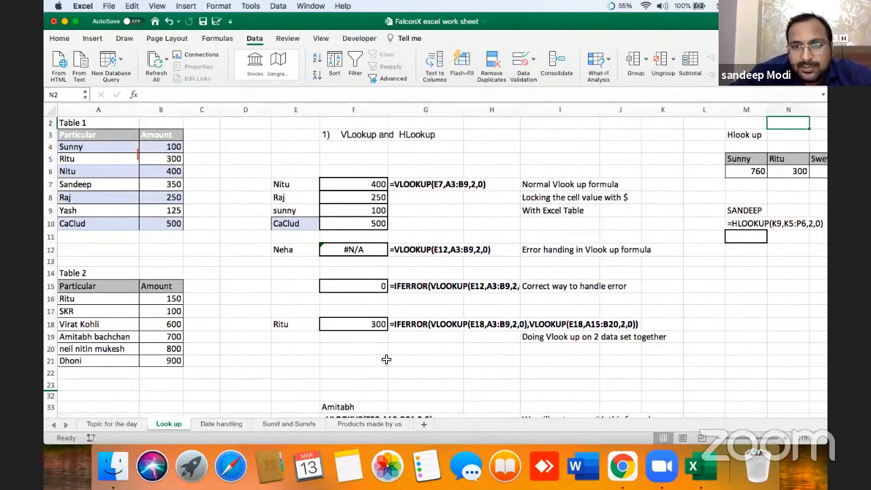
pyautogui.press('Right')
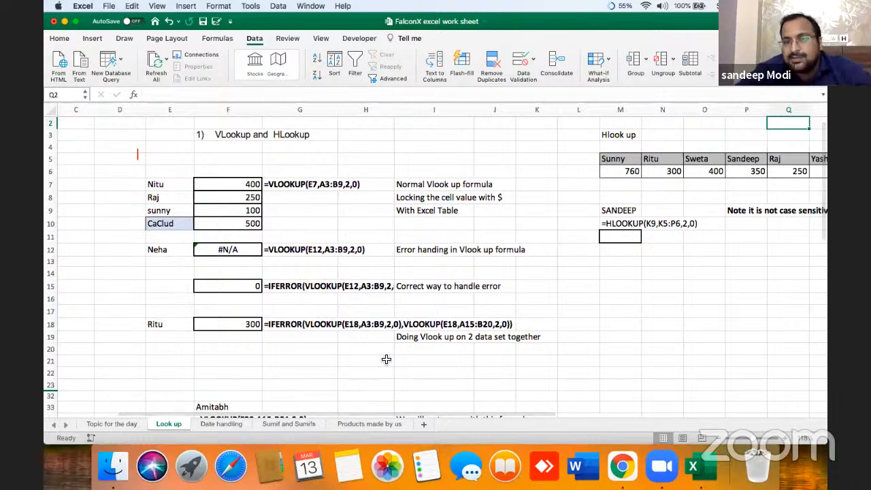
# Step: Look down the sheet past the error-handling and wildcard VLOOKUP examples toward the Xlook UP section
pyautogui.press('Down')
pyautogui.press('Down')
pyautogui.press('Down')
pyautogui.press('Down')
pyautogui.press('Down')
pyautogui.press('Down')
pyautogui.press('Down')
pyautogui.press('Down')
pyautogui.press('Down')
pyautogui.press('Down')
pyautogui.press('Down')
pyautogui.press('Down')
pyautogui.press('Down')
pyautogui.press('Down')
pyautogui.press('Down')
pyautogui.press('Down')
pyautogui.press('Down')
pyautogui.press('Down')
pyautogui.press('Down')
pyautogui.press('Down')
pyautogui.press('Down')
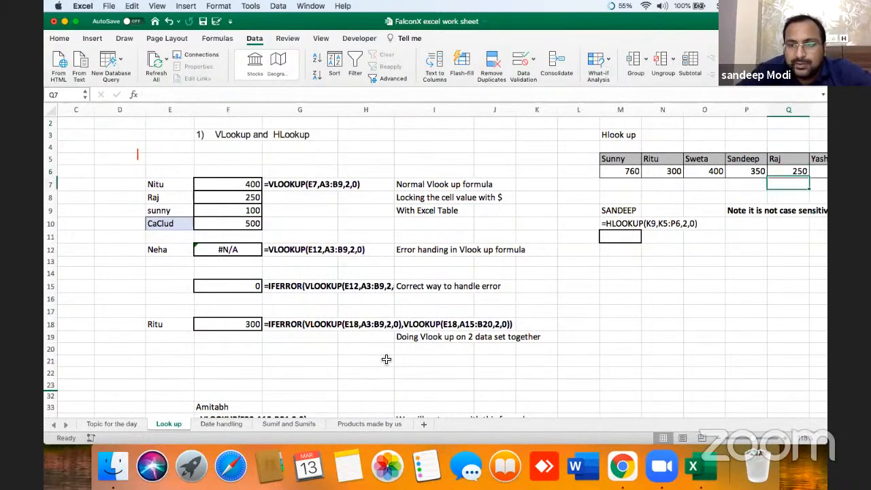
pyautogui.press('Down')
pyautogui.press('Down')
pyautogui.press('Down')
pyautogui.press('Down')
pyautogui.press('Down')
pyautogui.press('Down')
pyautogui.press('Down')
pyautogui.press('Down')
pyautogui.press('Down')
pyautogui.press('Down')
pyautogui.press('Down')
pyautogui.press('Down')
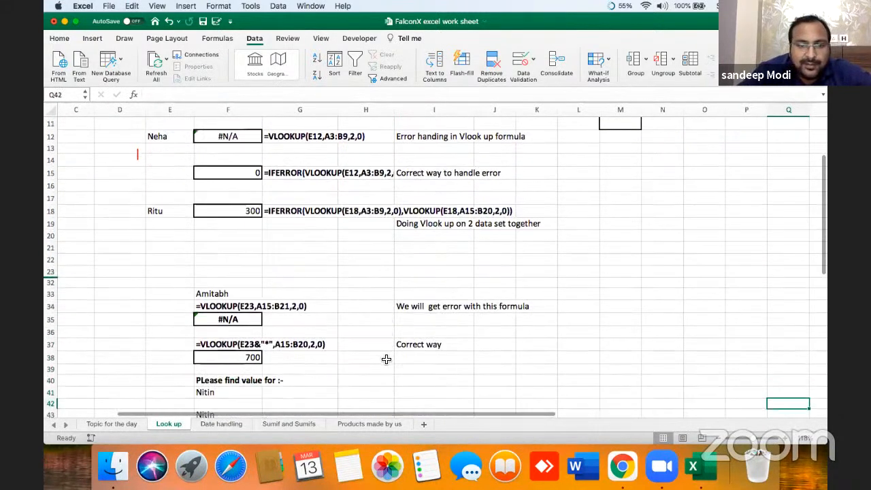
pyautogui.press('Left')
pyautogui.press('Left')
pyautogui.press('Left')
pyautogui.press('Left')
pyautogui.press('Left')
pyautogui.press('Left')
pyautogui.press('Left')
pyautogui.press('Left')
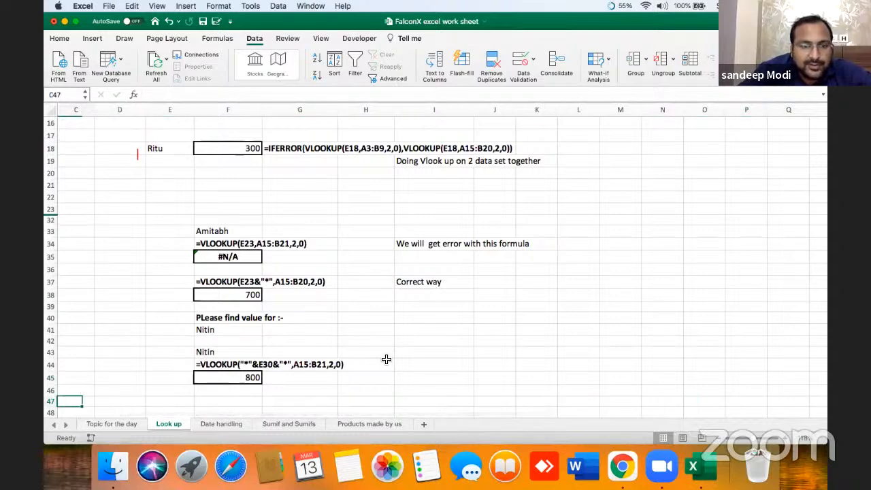
pyautogui.press('Left')
pyautogui.press('Left')
pyautogui.press('Left')
pyautogui.press('Left')
pyautogui.press('Left')
pyautogui.press('Left')
pyautogui.press('Left')
pyautogui.press('Down')
pyautogui.press('Down')
pyautogui.press('Down')
pyautogui.press('Down')
pyautogui.press('Down')
pyautogui.press('Down')
pyautogui.press('Down')
pyautogui.press('Down')
pyautogui.press('Down')
pyautogui.press('Down')
# Step: Return to the first rows of the Look up sheet and go across to the Hlook up heading in row 3
pyautogui.hotkey('ctrl', 'Up')
pyautogui.hotkey('ctrl', 'Up')
pyautogui.hotkey('ctrl', 'Up')
pyautogui.hotkey('ctrl', 'Up')
pyautogui.hotkey('ctrl', 'Up')
pyautogui.hotkey('ctrl', 'Up')
pyautogui.hotkey('ctrl', 'Up')
pyautogui.press('Right')
pyautogui.press('Right')
pyautogui.press('Right')
pyautogui.press('Right')
pyautogui.press('Right')
pyautogui.press('Right')
pyautogui.press('Right')
pyautogui.press('Right')
pyautogui.press('Right')
pyautogui.press('Right')
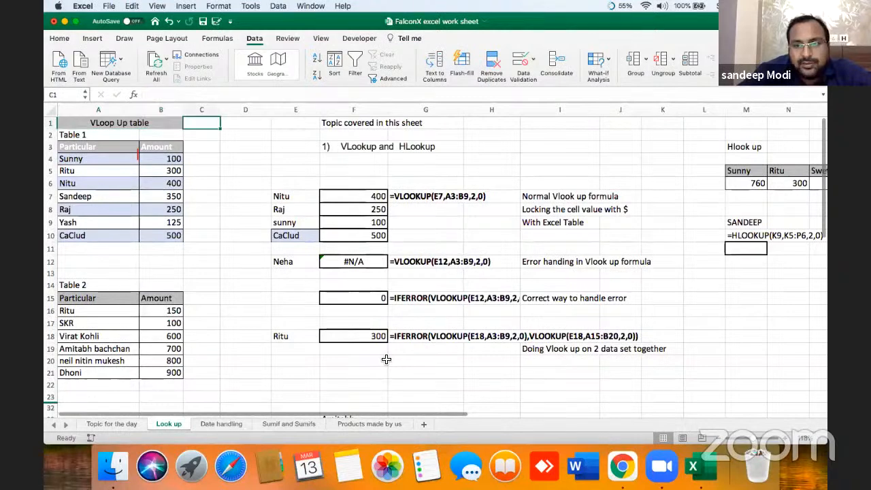
pyautogui.press('Down')
pyautogui.press('Down')
pyautogui.press('Right')
pyautogui.press('Right')
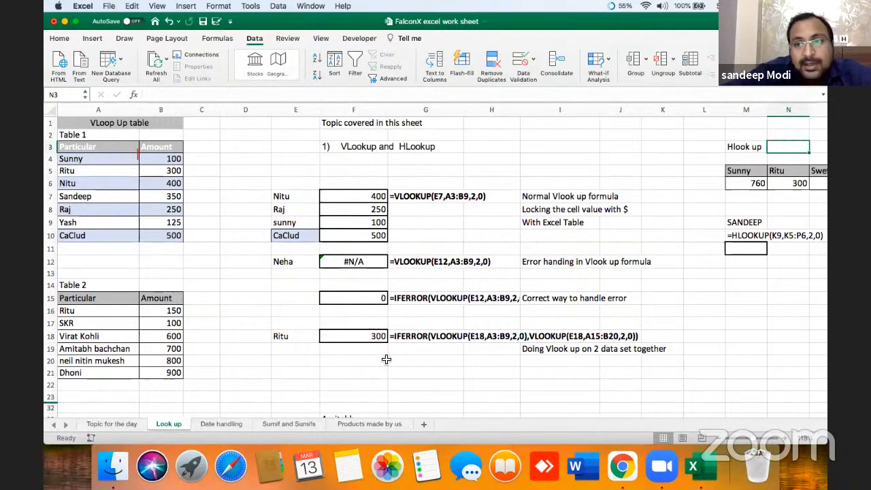
# Step: Examine the horizontal Hlook up table in rows 5 and 6, along with its lookup value and sample HLOOKUP formula
pyautogui.press('Right')
pyautogui.press('Right')
pyautogui.press('Right')
pyautogui.press('Right')
pyautogui.press('Right')
pyautogui.press('Right')
pyautogui.press('Left')
pyautogui.press('Left')
pyautogui.press('Left')
pyautogui.press('Left')
pyautogui.press('Left')
pyautogui.press('Down')
pyautogui.press('Down')
pyautogui.press('Down')
pyautogui.press('Down')
pyautogui.press('Down')
pyautogui.press('Left')
pyautogui.press('Left')
pyautogui.press('Down')
pyautogui.press('Right')
pyautogui.press('Right')
pyautogui.press('Up')
pyautogui.press('Right')
pyautogui.press('Up')
pyautogui.press('Up')
pyautogui.press('Up')
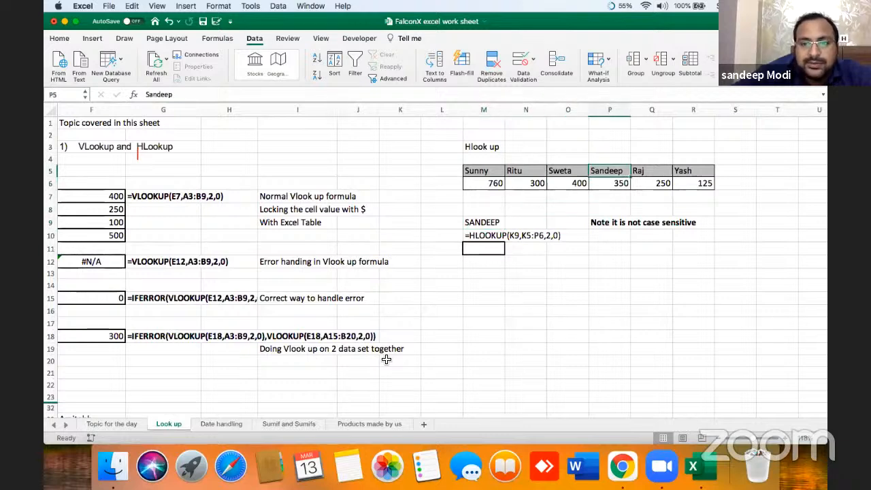
# Step: Enter an HLOOKUP formula in M11 that finds M9 in M5:R6 and returns row 2 with range lookup 0
pyautogui.press('Left')
pyautogui.press('Left')
pyautogui.press('Left')
pyautogui.press('Down')
pyautogui.press('Down')
pyautogui.press('Down')
pyautogui.press('Down')
pyautogui.press('Down')
pyautogui.press('Down')
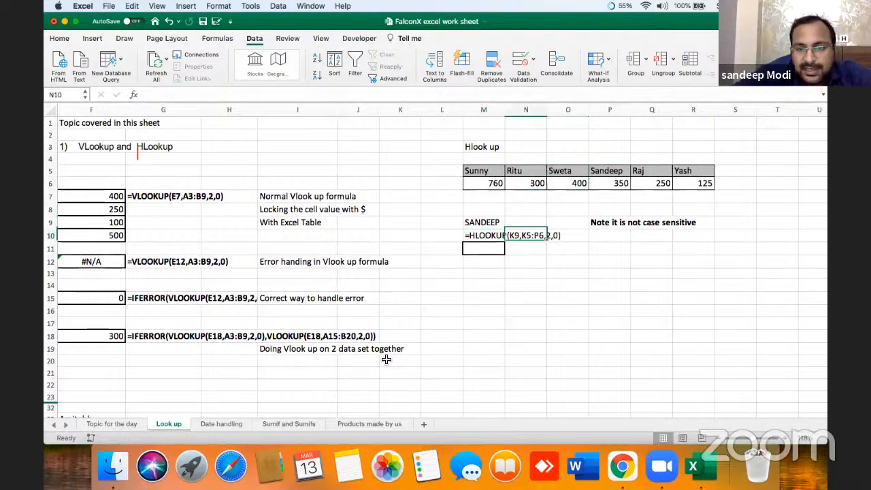
pyautogui.write('=')
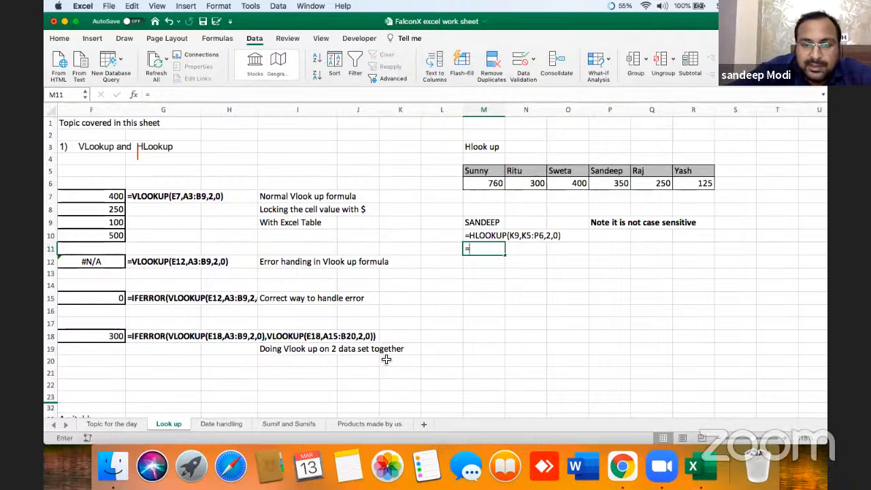
pyautogui.write('hloo')
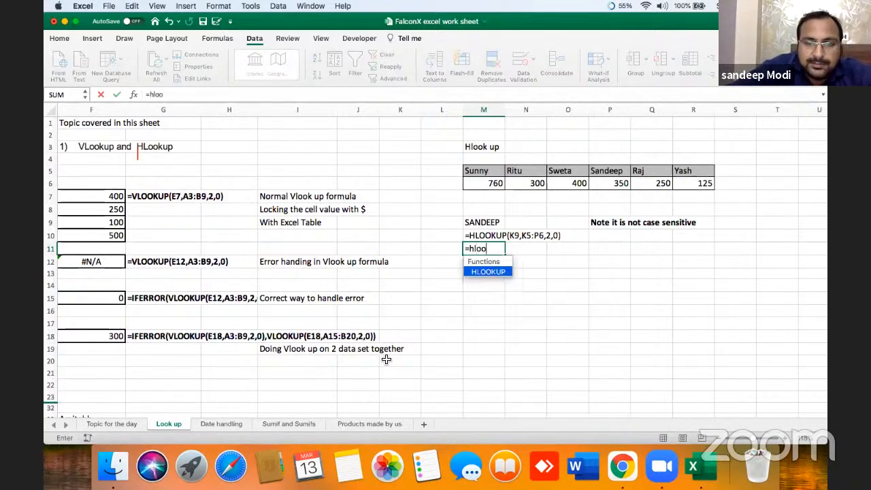
pyautogui.write('kup')
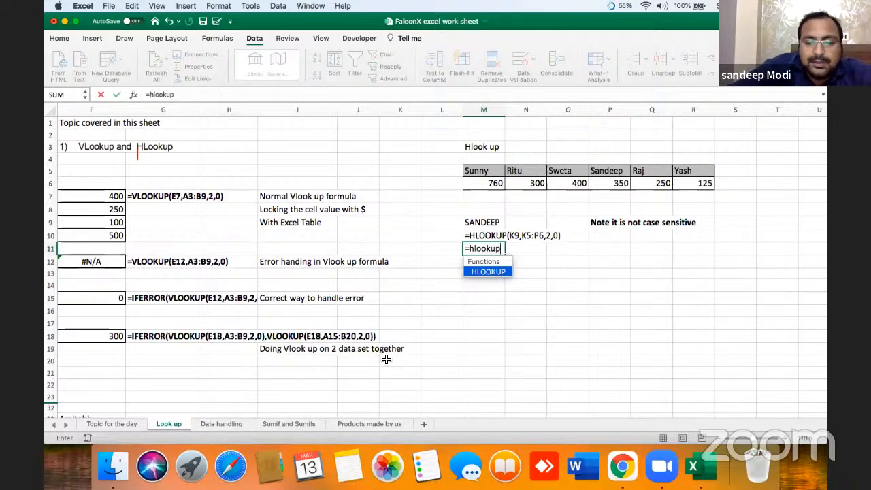
pyautogui.write('(')
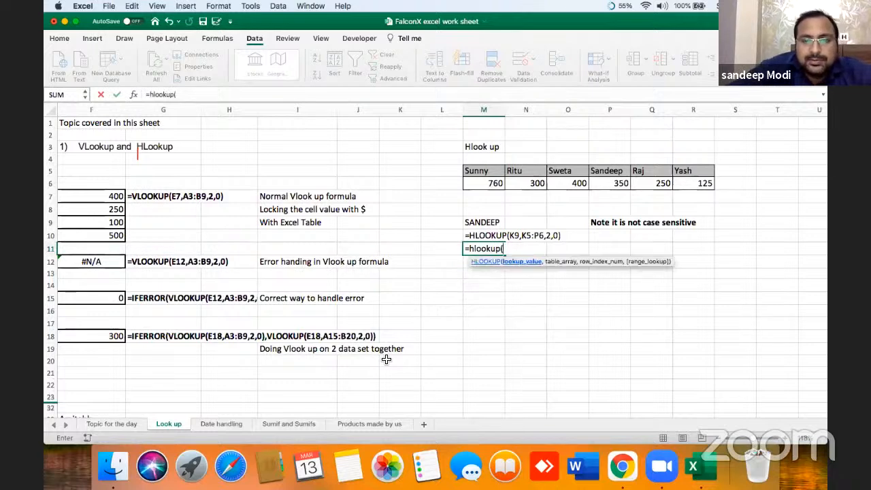
pyautogui.click(490, 221)
pyautogui.write(',')
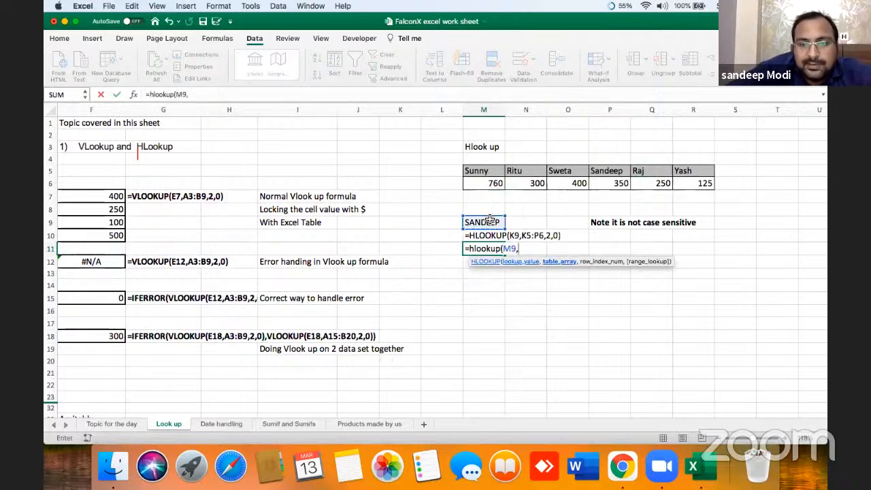
pyautogui.moveTo(485, 171); pyautogui.dragTo(689, 190)
pyautogui.write(',2,0')
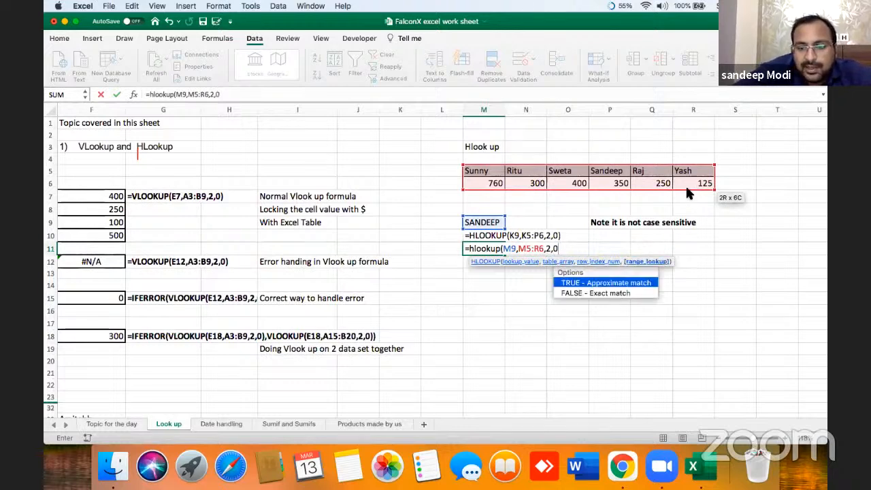
pyautogui.click(574, 249)
pyautogui.write('0)')
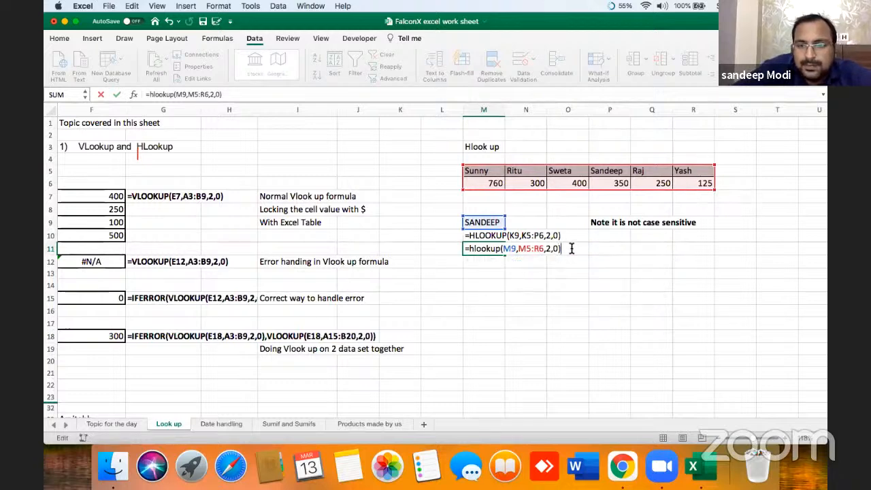
pyautogui.press('Return')
# Step: Add a third row to the Hlook up table by entering 1, 2, 23, 3, 4 and 4 in M7:R7
pyautogui.press('Up')
pyautogui.press('Up')
pyautogui.press('Up')
pyautogui.press('Up')
pyautogui.press('Up')
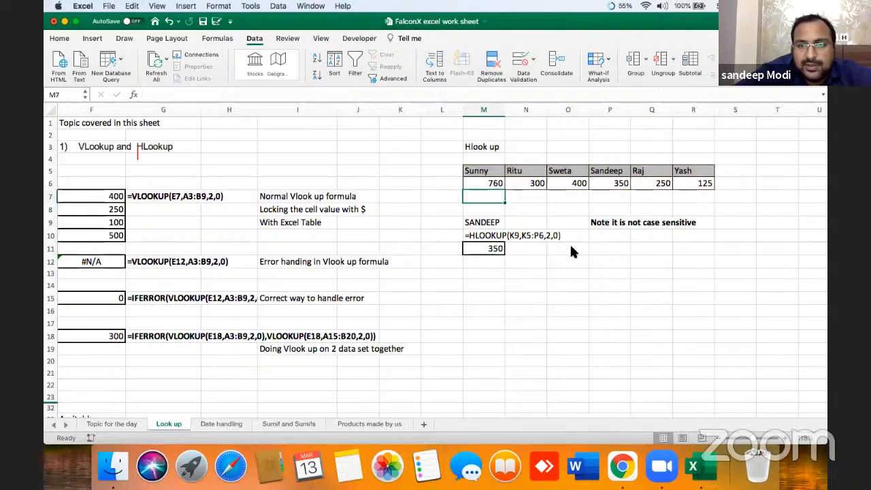
pyautogui.write('1')
pyautogui.press('Tab')
pyautogui.write('2')
pyautogui.press('Tab')
pyautogui.write('23')
pyautogui.press('Right')
pyautogui.write('3')
pyautogui.press('Right')
pyautogui.write('4')
pyautogui.press('Right')
pyautogui.press('Right')
pyautogui.press('Left')
pyautogui.write('4')
pyautogui.press('Right')
# Step: Replace the formula in M11 with =HLOOKUP(M9,M5:R7,3,0) to return the value from the table's third row
pyautogui.press('Down')
pyautogui.press('Left')
pyautogui.press('Left')
pyautogui.press('Left')
pyautogui.press('Down')
pyautogui.press('Left')
pyautogui.press('Left')
pyautogui.press('Down')
pyautogui.press('Down')
pyautogui.press('Left')
pyautogui.write('=')
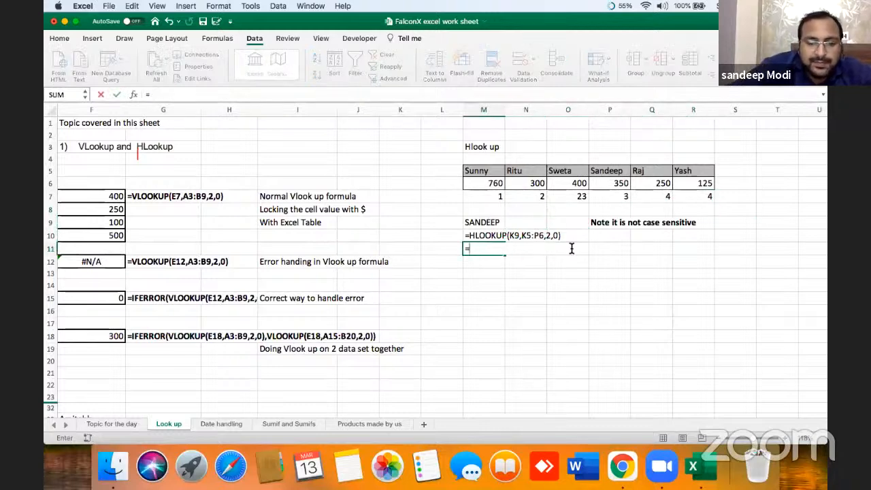
pyautogui.write('hlookup')
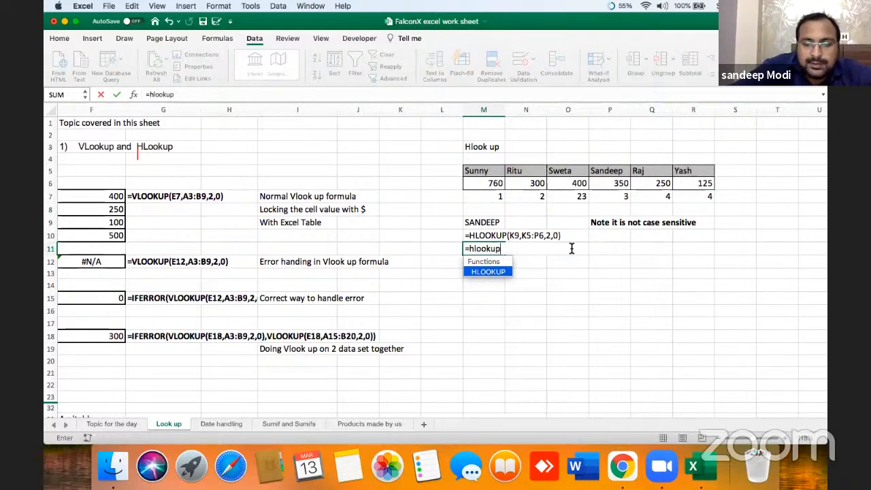
pyautogui.write('(')
pyautogui.click(502, 223)
pyautogui.write(',')
pyautogui.moveTo(497, 172); pyautogui.dragTo(690, 197)
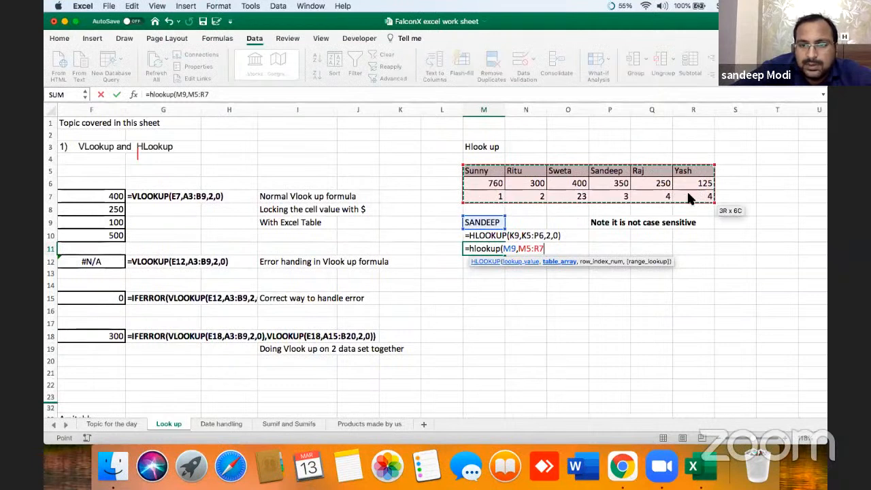
pyautogui.write(',3,0)')
pyautogui.press('Return')
# Step: Set P7 in the Hlook up table to 5 and check the HLOOKUP result in M11
pyautogui.press('Up')
pyautogui.press('Up')
pyautogui.press('Up')
pyautogui.press('Up')
pyautogui.press('Up')
pyautogui.press('Right')
pyautogui.press('Right')
pyautogui.press('Right')
pyautogui.write('5')
pyautogui.press('Return')
pyautogui.press('Left')
pyautogui.press('Left')
pyautogui.press('Down')
pyautogui.press('Down')
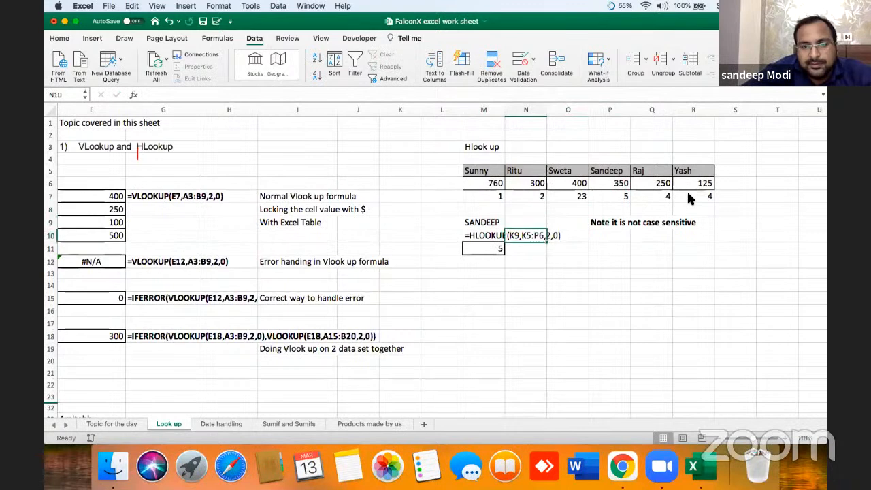
pyautogui.press('Left')
pyautogui.press('Down')
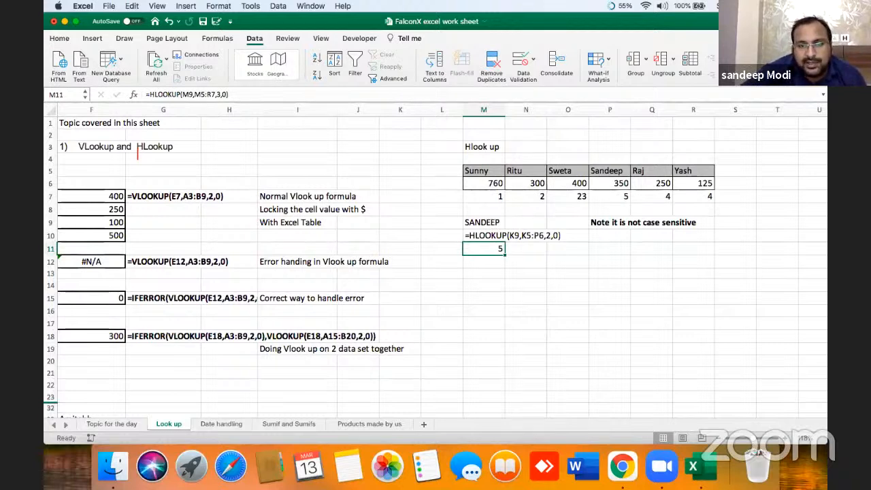
# Step: Look down column A from the VLOOKUP tables to the Xlook UP table starting at row 48
pyautogui.click(199, 364)
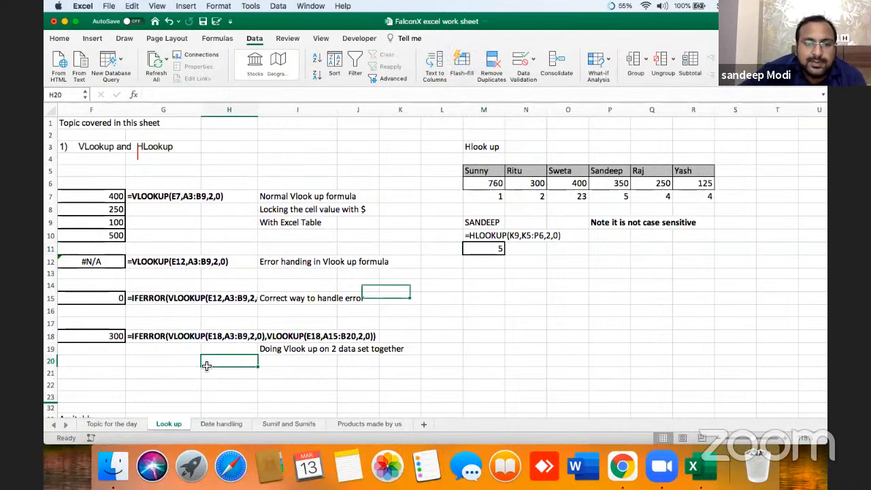
pyautogui.press('Left')
pyautogui.press('Left')
pyautogui.press('Left')
pyautogui.press('Left')
pyautogui.press('Down')
pyautogui.press('Down')
pyautogui.press('Down')
pyautogui.press('Down')
pyautogui.press('Down')
pyautogui.press('Down')
pyautogui.press('Down')
pyautogui.press('Down')
pyautogui.press('Down')
pyautogui.press('Down')
pyautogui.press('Down')
pyautogui.press('Down')
pyautogui.press('Down')
pyautogui.press('Down')
pyautogui.press('Down')
pyautogui.press('Down')
pyautogui.press('Down')
pyautogui.press('Down')
pyautogui.press('Down')
pyautogui.press('Down')
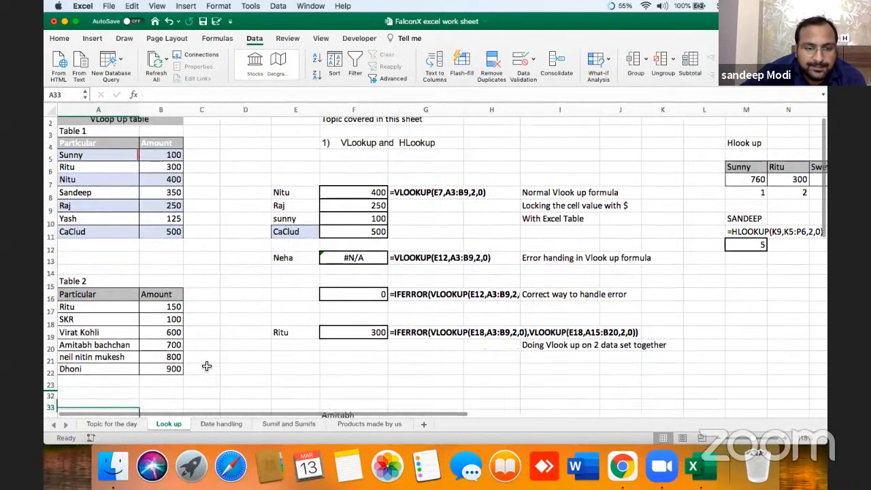
pyautogui.press('Down')
pyautogui.press('Down')
pyautogui.press('Down')
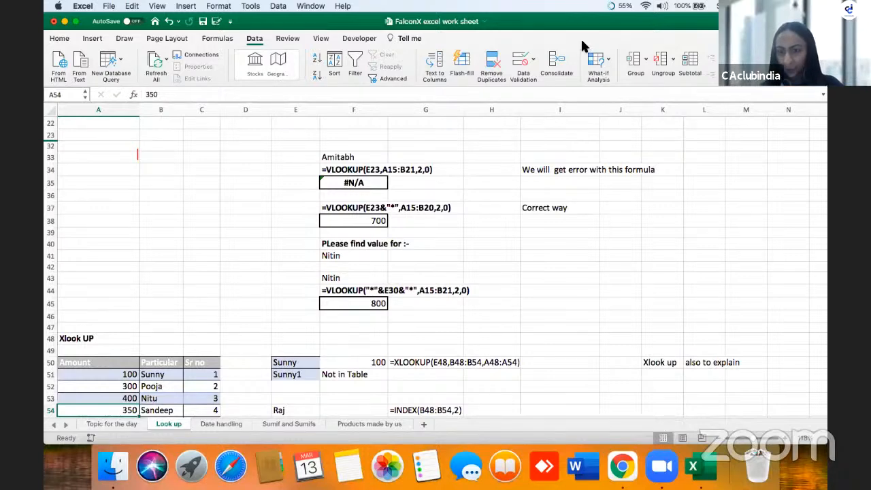
pyautogui.click(662, 466)
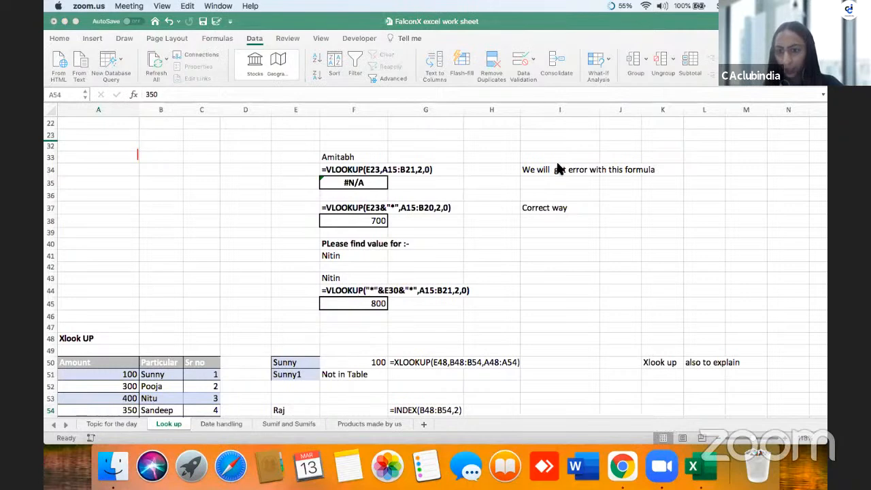
pyautogui.click(584, 206)
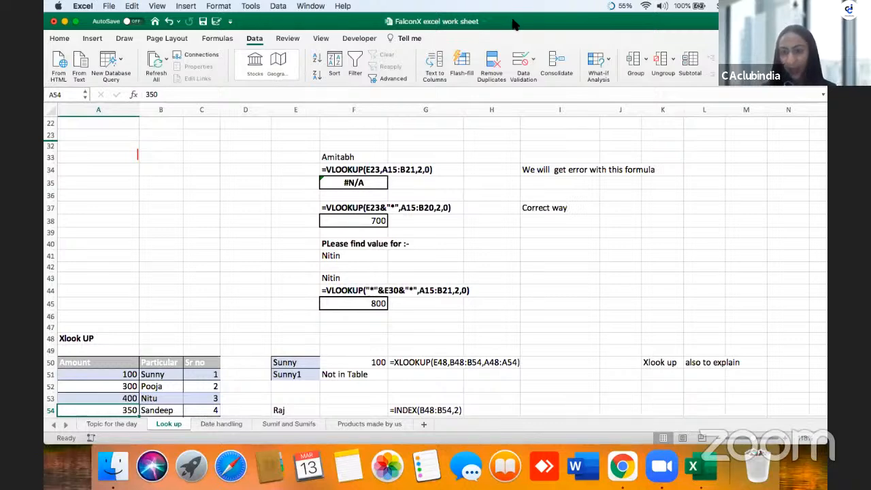
# Step: Examine the XLOOKUP example in row 50 and the INDEX and MATCH formulas in rows 54 and 55
pyautogui.click(452, 366)
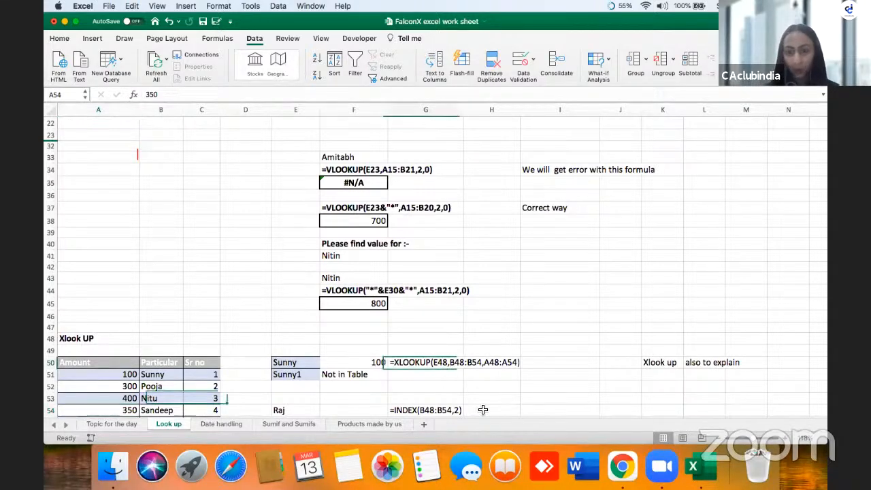
pyautogui.press('Down')
pyautogui.press('Down')
pyautogui.press('Down')
pyautogui.press('Down')
pyautogui.press('Down')
pyautogui.press('Down')
pyautogui.press('Down')
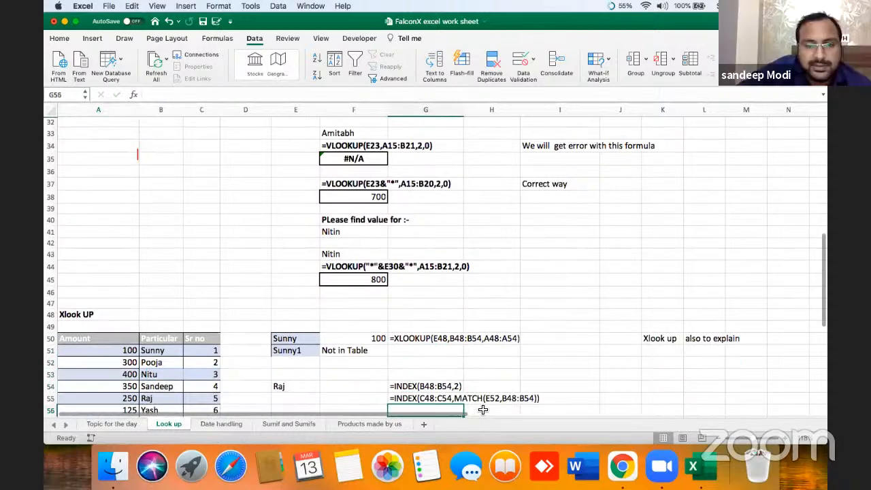
pyautogui.press('Up')
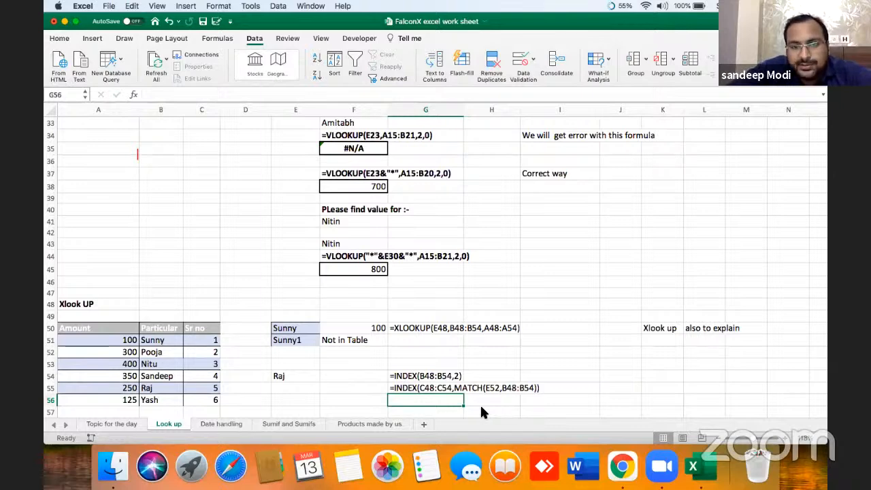
pyautogui.click(565, 270)
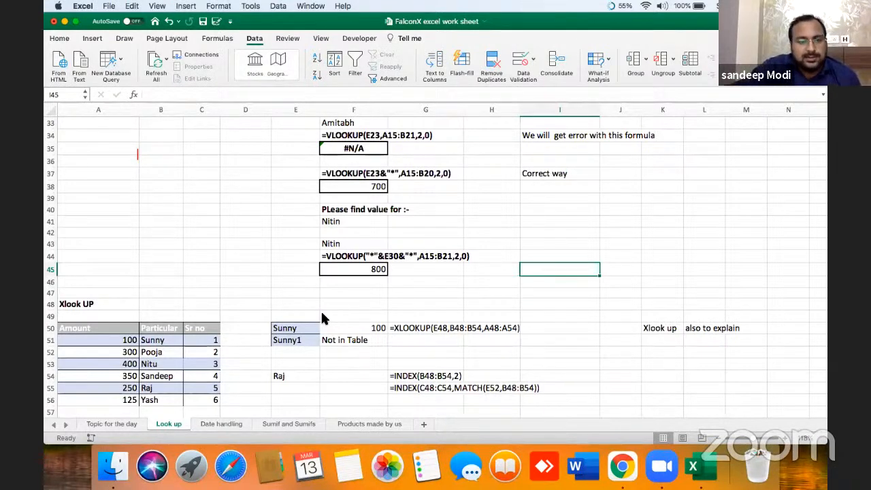
# Step: Return to the first rows of the sheet and review Table 1's vertical Particular column and the VLOOKUP result in F7
pyautogui.click(448, 221)
pyautogui.press('Up')
pyautogui.press('Up')
pyautogui.press('Up')
pyautogui.press('Up')
pyautogui.press('Up')
pyautogui.press('Up')
pyautogui.press('Up')
pyautogui.press('Up')
pyautogui.press('Up')
pyautogui.press('Up')
pyautogui.press('Up')
pyautogui.press('Up')
pyautogui.press('Up')
pyautogui.press('Up')
pyautogui.press('Up')
pyautogui.press('Up')
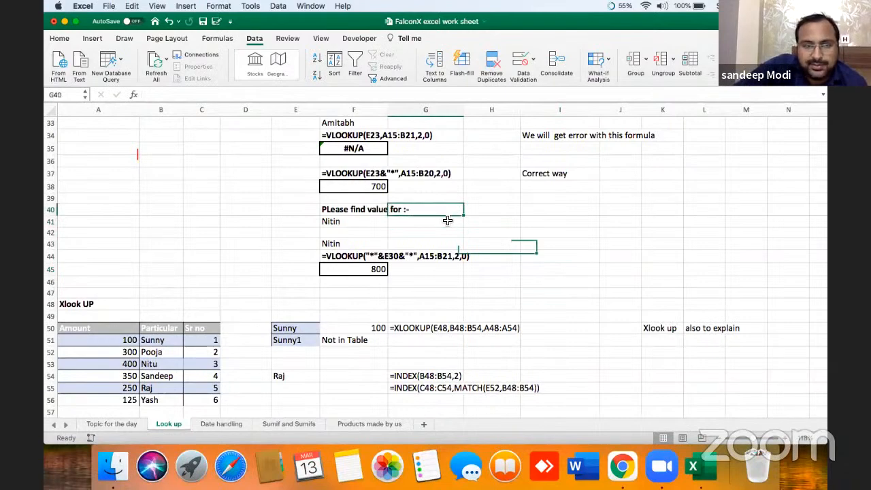
pyautogui.press('Up')
pyautogui.press('Up')
pyautogui.press('Up')
pyautogui.press('Up')
pyautogui.press('Up')
pyautogui.press('Up')
pyautogui.press('Up')
pyautogui.press('Up')
pyautogui.press('Up')
pyautogui.press('Up')
pyautogui.press('Up')
pyautogui.press('Up')
pyautogui.press('Up')
pyautogui.press('Up')
pyautogui.press('Up')
pyautogui.press('Up')
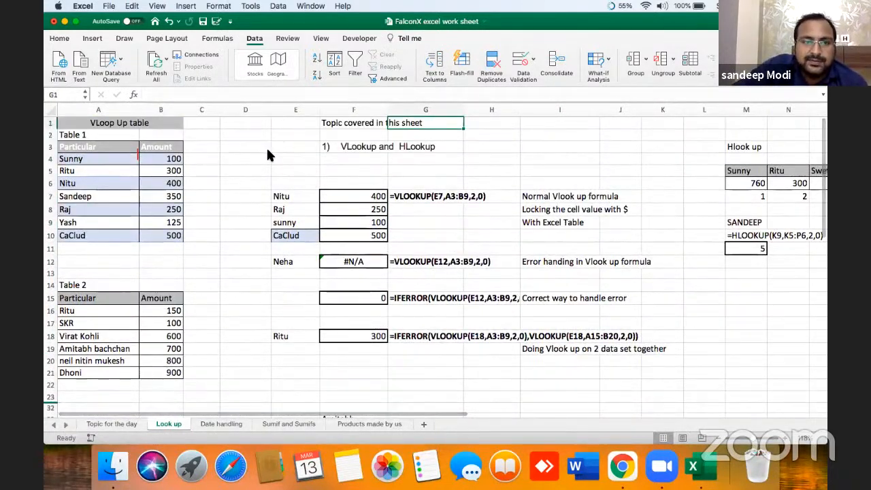
pyautogui.moveTo(102, 148); pyautogui.dragTo(109, 234)
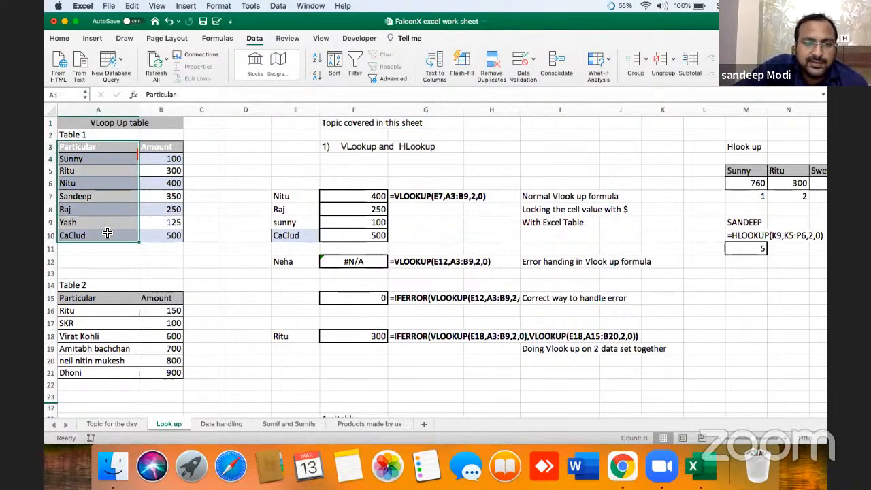
pyautogui.click(345, 197)
# Step: Go across to the horizontal Hlook up table and review its lookup value in M9 and sample formula in M10
pyautogui.click(759, 228)
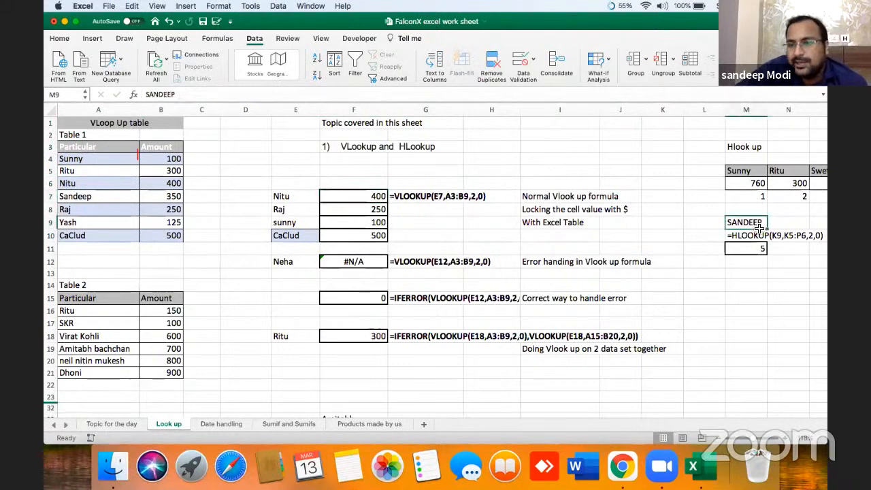
pyautogui.press('Right')
pyautogui.press('Right')
pyautogui.press('Right')
pyautogui.press('Right')
pyautogui.press('Right')
pyautogui.press('Left')
pyautogui.press('Left')
pyautogui.press('Left')
pyautogui.press('Down')
pyautogui.press('Left')
pyautogui.press('Left')
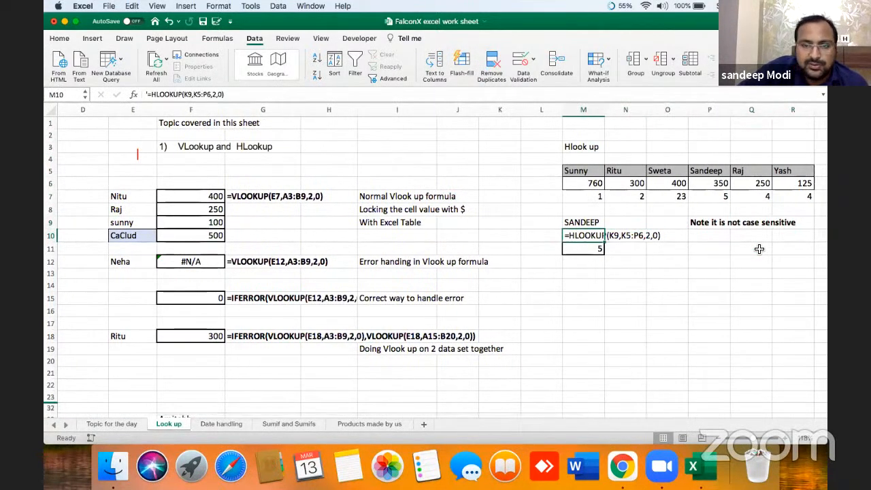
# Step: Return from the Hlook up table to the vertical lookup tables in columns A and B
pyautogui.click(477, 324)
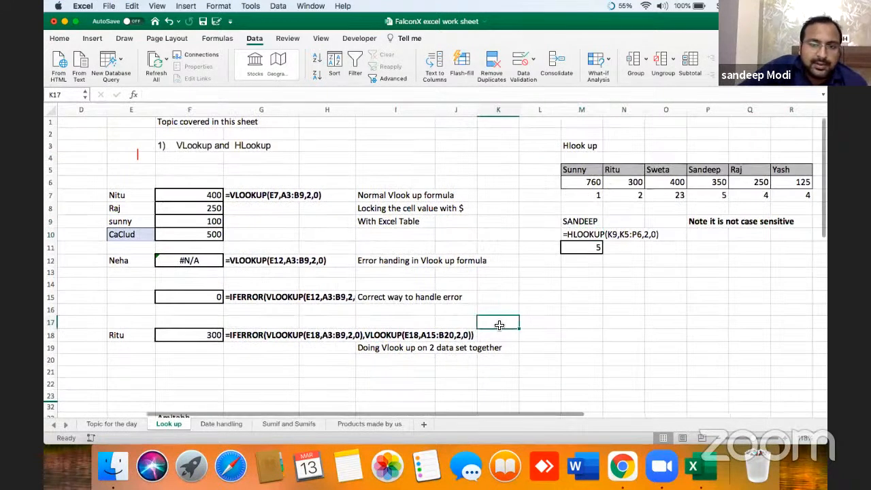
pyautogui.press('Left')
pyautogui.press('Left')
pyautogui.press('Left')
pyautogui.press('Left')
pyautogui.press('Left')
pyautogui.press('Left')
pyautogui.press('Left')
pyautogui.press('Down')
pyautogui.press('Down')
pyautogui.press('Down')
pyautogui.press('Down')
pyautogui.press('Down')
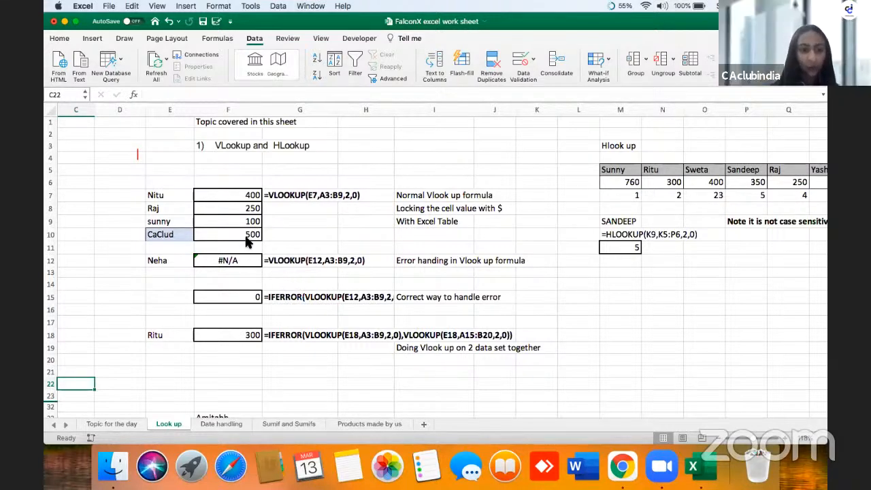
pyautogui.click(258, 321)
pyautogui.press('Left')
pyautogui.press('Left')
pyautogui.press('Left')
pyautogui.press('Left')
pyautogui.press('Left')
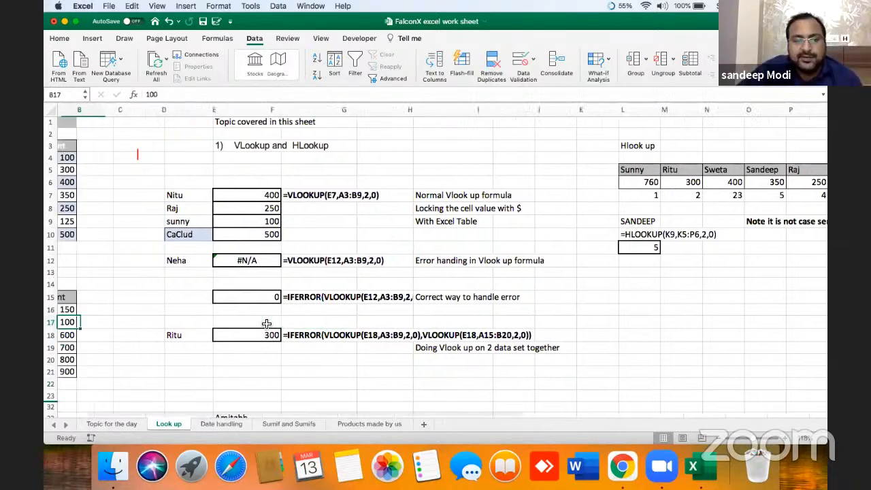
# Step: Hide rows 32 to 46, which hold the partial-name VLOOKUP examples above the Xlook UP table
pyautogui.press('Down')
pyautogui.press('Down')
pyautogui.press('Down')
pyautogui.press('Down')
pyautogui.press('Down')
pyautogui.press('Down')
pyautogui.press('Down')
pyautogui.press('Down')
pyautogui.press('Down')
pyautogui.press('Down')
pyautogui.press('Down')
pyautogui.press('Down')
pyautogui.press('Down')
pyautogui.press('Down')
pyautogui.press('Down')
pyautogui.press('Down')
pyautogui.press('Down')
pyautogui.press('Down')
pyautogui.press('Down')
pyautogui.press('Down')
pyautogui.press('Down')
pyautogui.press('Down')
pyautogui.press('Down')
pyautogui.press('Down')
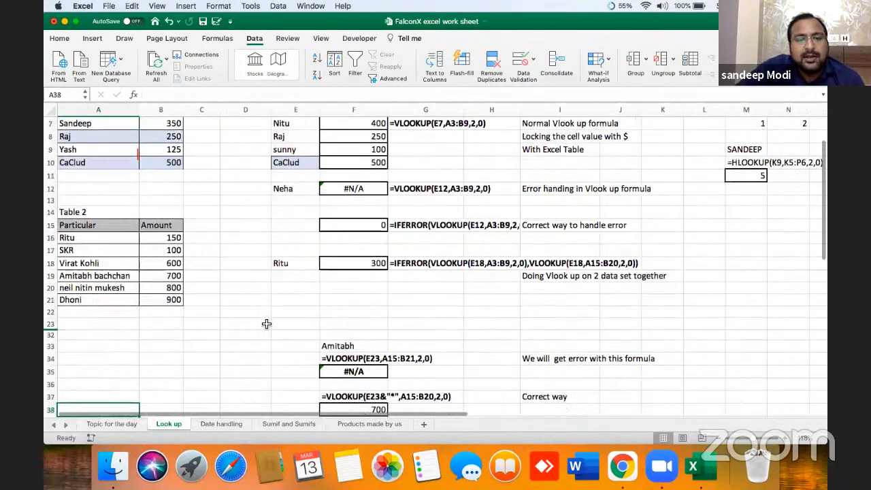
pyautogui.press('Down')
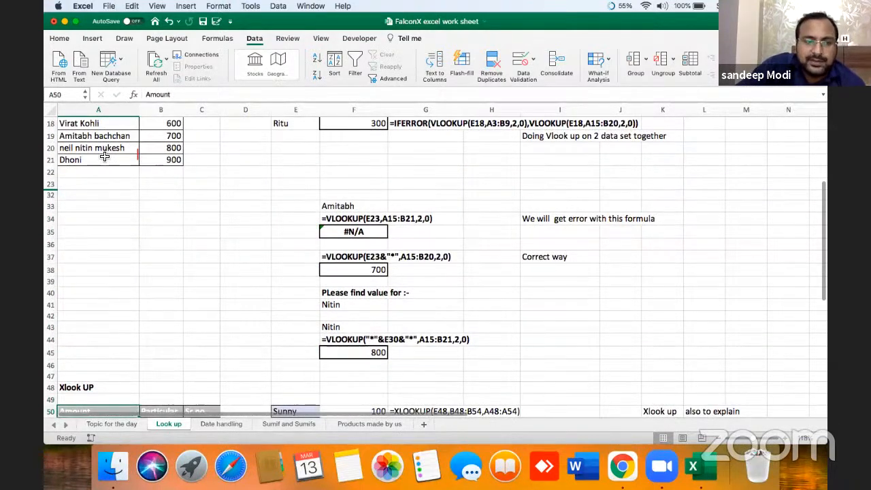
pyautogui.moveTo(52, 198); pyautogui.dragTo(61, 368)
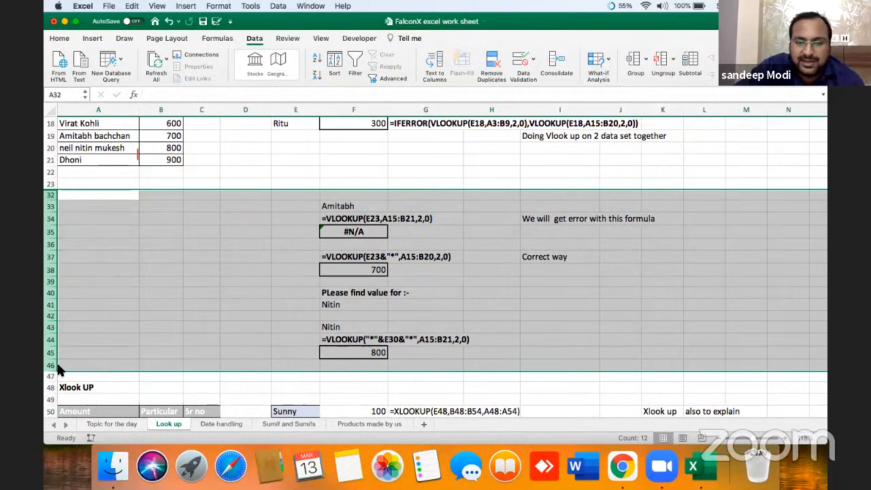
pyautogui.rightClick(53, 231)
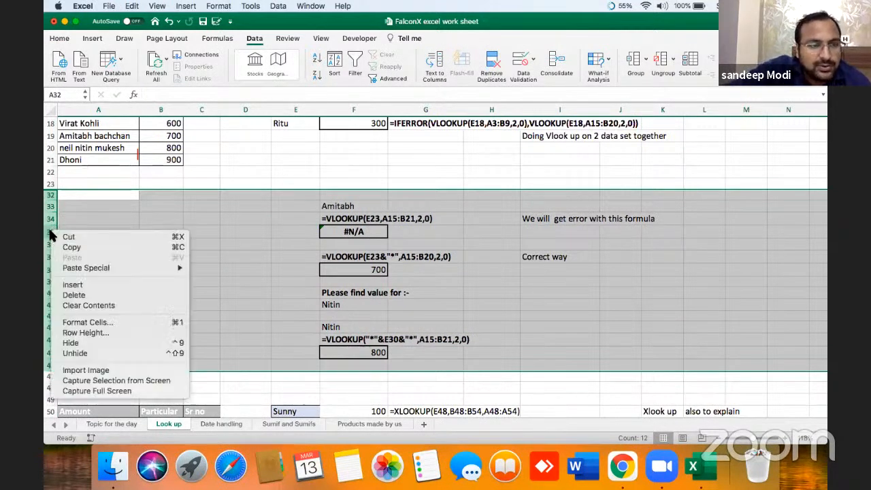
pyautogui.moveTo(92, 272)
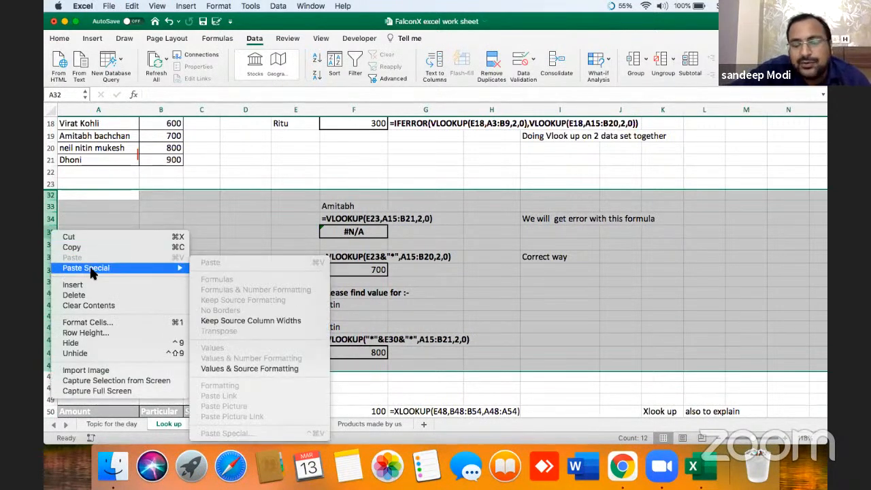
pyautogui.click(74, 342)
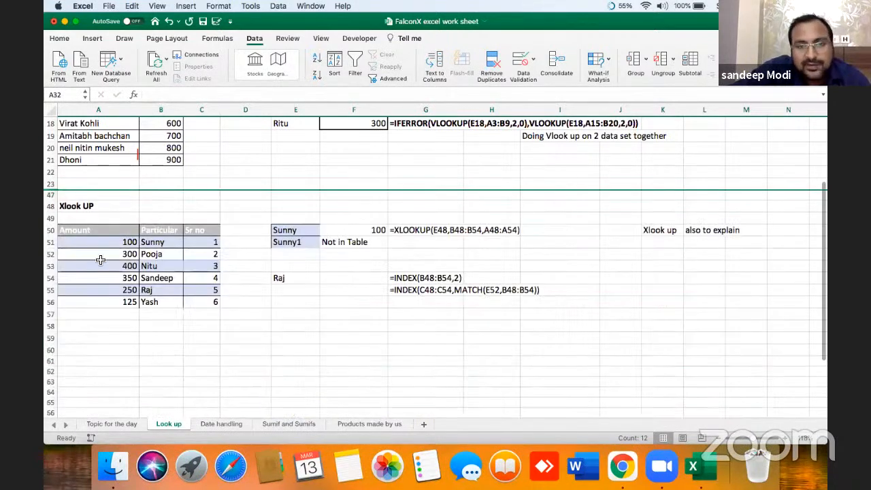
pyautogui.moveTo(159, 206); pyautogui.dragTo(160, 197)
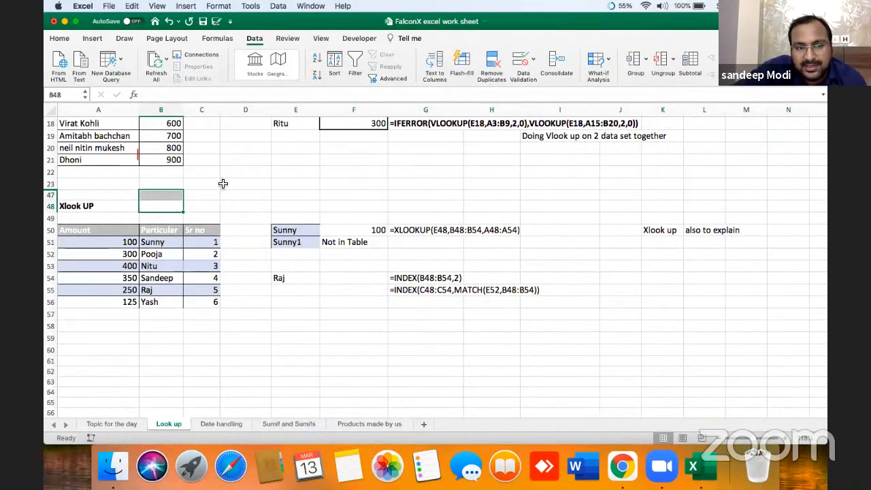
pyautogui.click(223, 184)
pyautogui.click(268, 315)
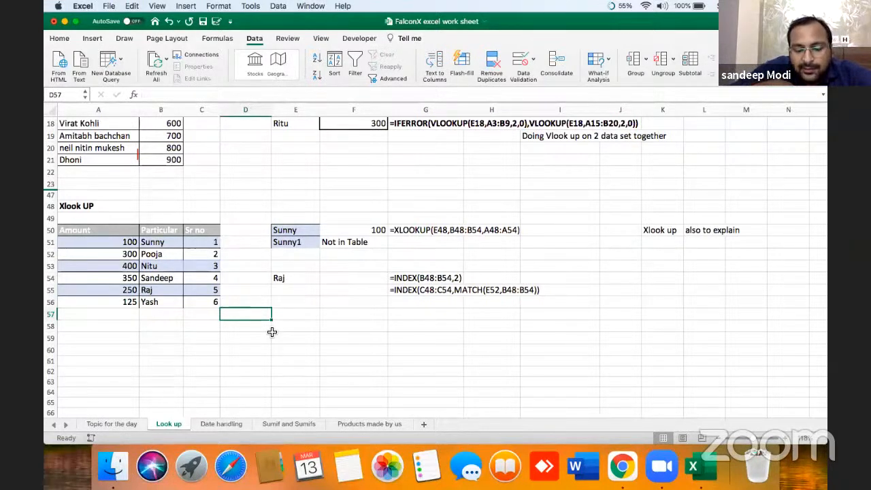
# Step: Go back up column A from the Xlook UP table and review Table 2's Particular and Amount columns
pyautogui.press('Left')
pyautogui.press('Left')
pyautogui.press('Left')
pyautogui.press('Up')
pyautogui.press('Up')
pyautogui.press('Up')
pyautogui.press('Up')
pyautogui.press('Up')
pyautogui.press('Up')
pyautogui.press('Up')
pyautogui.press('Up')
pyautogui.press('Up')
pyautogui.press('Up')
pyautogui.press('Up')
pyautogui.press('Up')
pyautogui.press('Up')
pyautogui.press('Up')
pyautogui.press('Up')
pyautogui.press('Up')
pyautogui.press('Up')
pyautogui.press('Up')
pyautogui.press('Up')
pyautogui.press('Up')
pyautogui.press('Up')
pyautogui.press('Up')
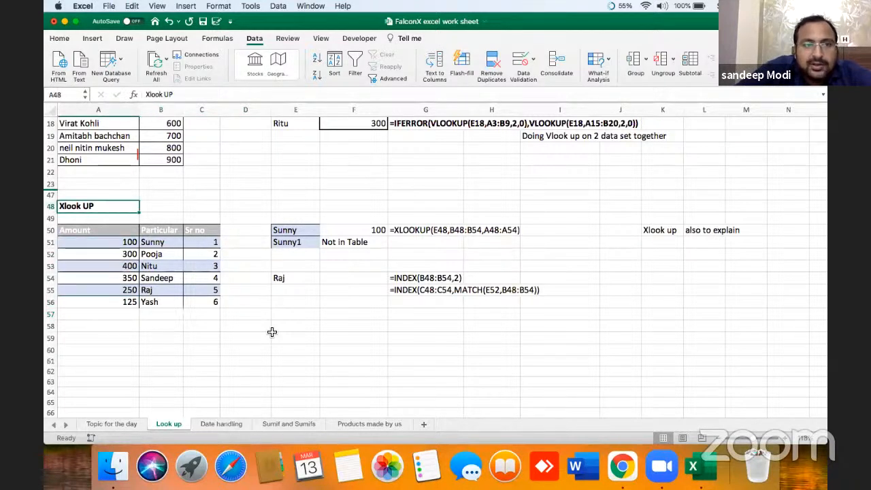
pyautogui.press('Down')
pyautogui.press('Down')
pyautogui.press('Down')
pyautogui.press('Down')
pyautogui.press('Down')
pyautogui.press('Down')
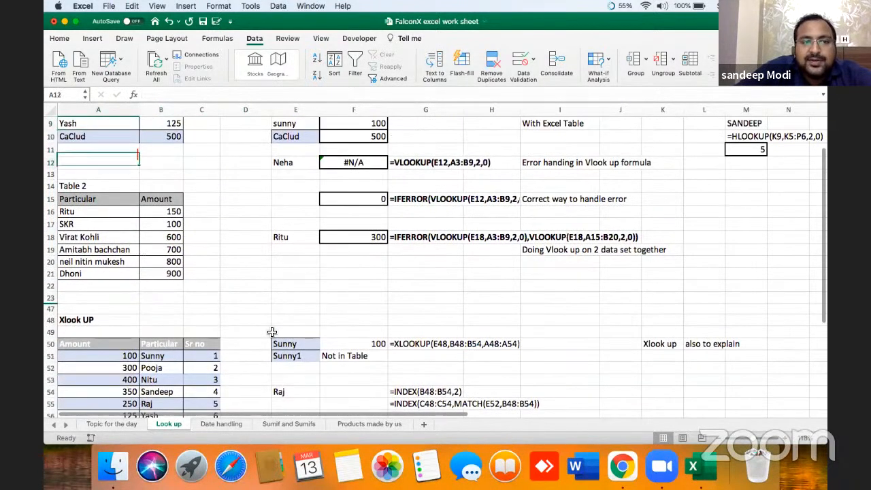
pyautogui.press('Right')
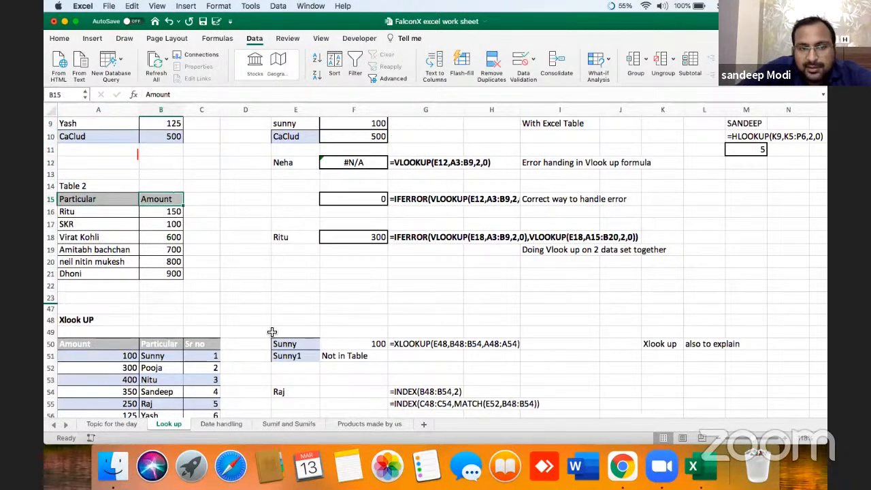
pyautogui.press('Left')
pyautogui.press('Down')
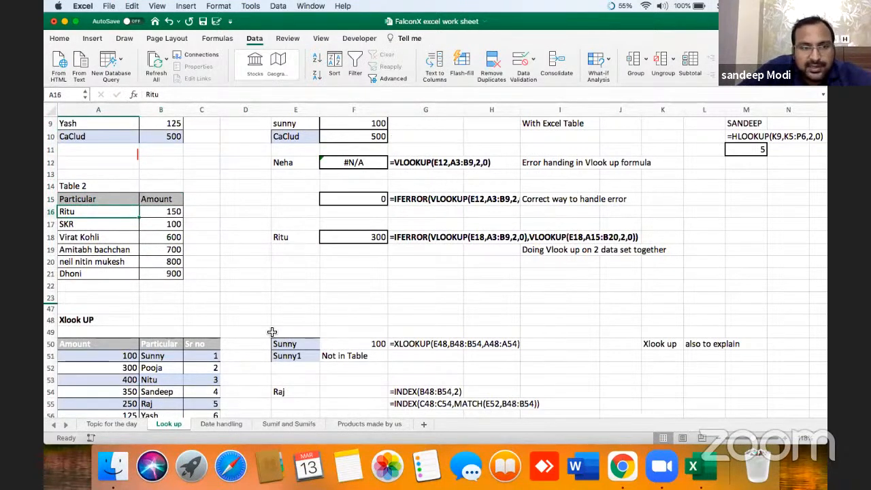
pyautogui.press('Right')
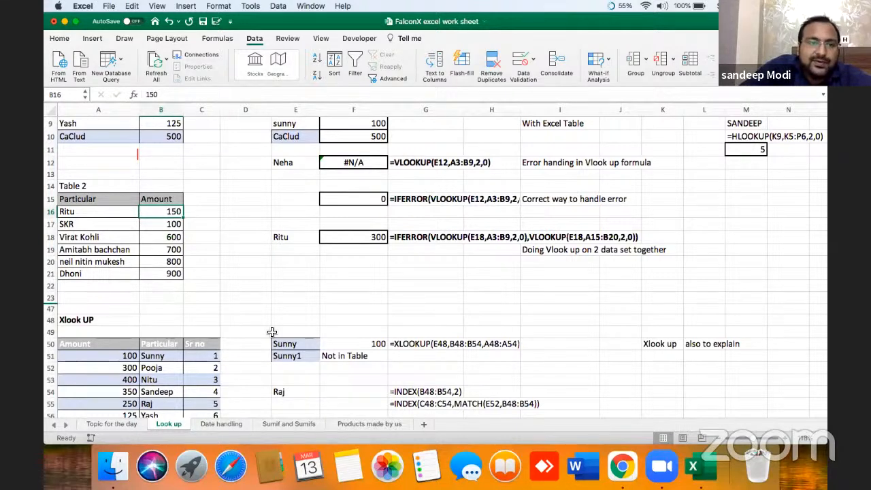
pyautogui.press('Left')
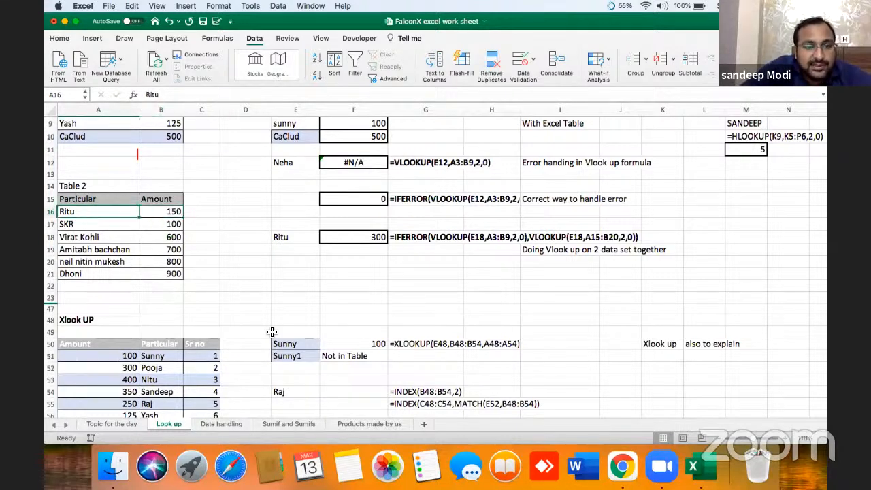
# Step: Move the Table 2 range A15:B21 one column over so that it starts in B15
pyautogui.press('Up')
pyautogui.hotkey('shift', 'Right')
pyautogui.hotkey('shift', 'Down')
pyautogui.hotkey('shift', 'Down')
pyautogui.hotkey('shift', 'Down')
pyautogui.hotkey('shift', 'Down')
pyautogui.hotkey('shift', 'Down')
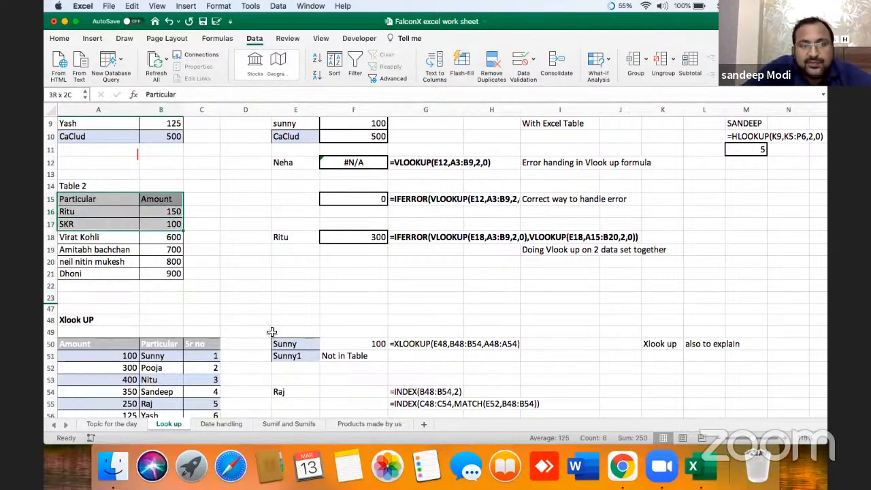
pyautogui.hotkey('shift', 'Down')
pyautogui.press('super+x')
pyautogui.press('Right')
pyautogui.press('super+v')
# Step: Add an Employee Id column in A15 with the values 1 to 6 in A16 to A21
pyautogui.press('Left')
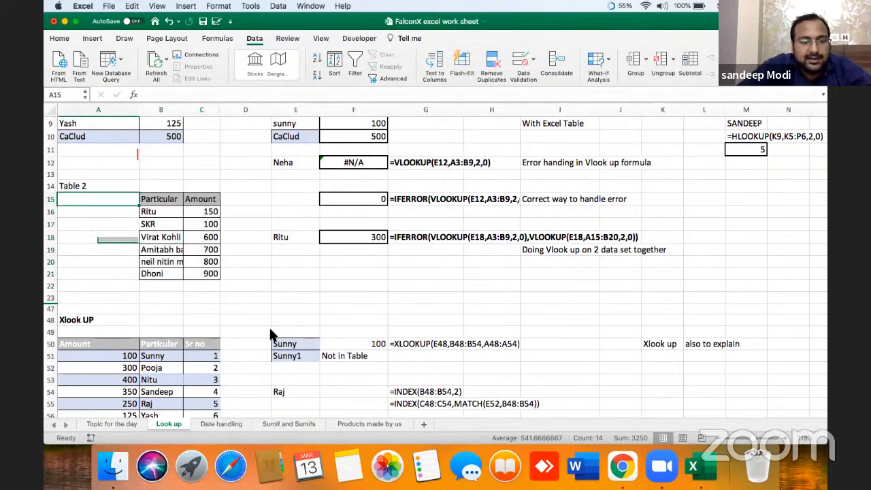
pyautogui.write('S')
pyautogui.press('BackSpace')
pyautogui.write('Rol')
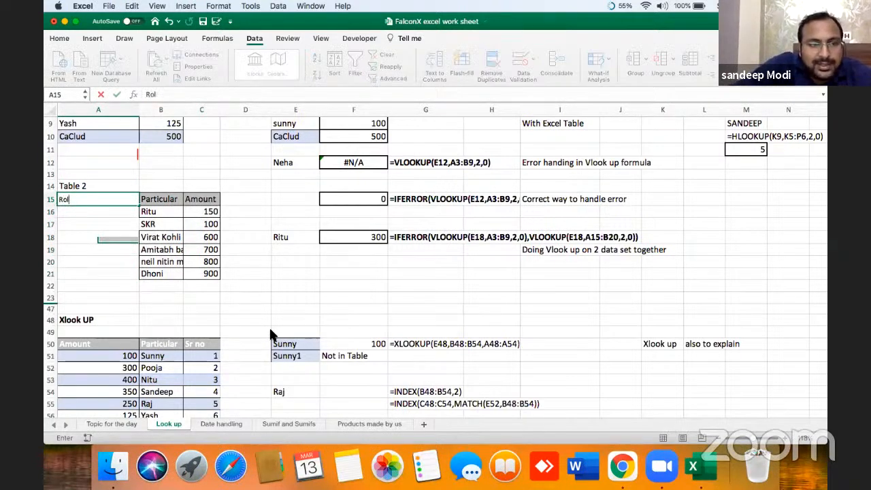
pyautogui.press('BackSpace')
pyautogui.press('BackSpace')
pyautogui.write('Empl')
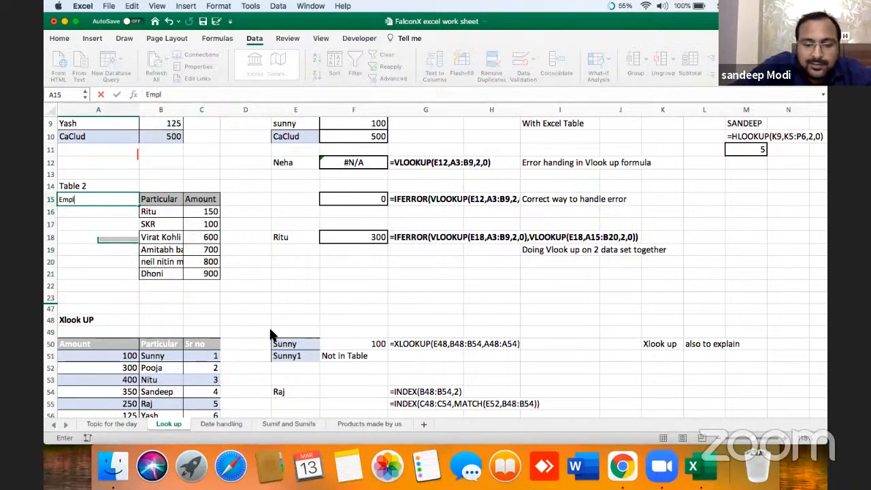
pyautogui.write('oyee I')
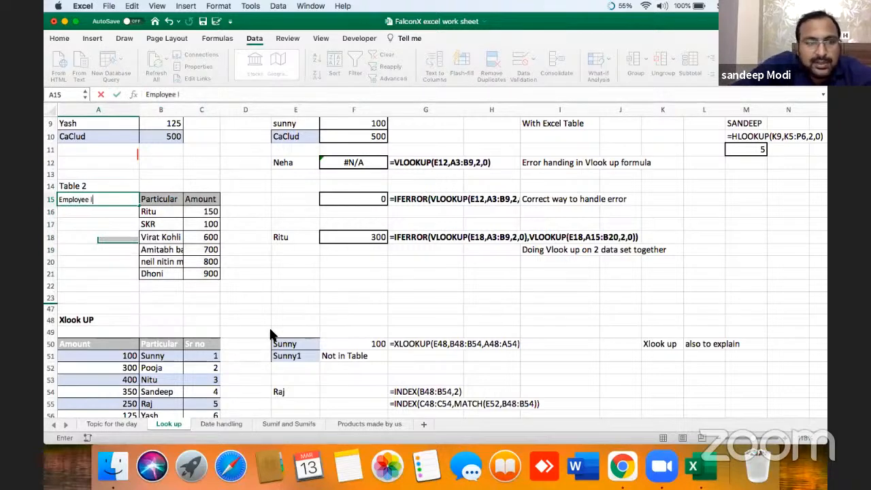
pyautogui.write('d 1 2 3 4 ')
pyautogui.write('5')
pyautogui.press('Return')
pyautogui.write('5')
pyautogui.press('BackSpace')
pyautogui.write('6')
pyautogui.press('Return')
# Step: Review the Particular column of the shifted Table 2 and the IFERROR VLOOKUP formula in F18
pyautogui.press('Up')
pyautogui.press('Up')
pyautogui.press('Up')
pyautogui.press('Up')
pyautogui.press('Up')
pyautogui.press('Up')
pyautogui.press('Up')
pyautogui.press('Right')
pyautogui.press('Down')
pyautogui.press('Down')
pyautogui.press('Down')
pyautogui.press('Right')
pyautogui.press('Right')
pyautogui.press('Right')
pyautogui.press('Right')
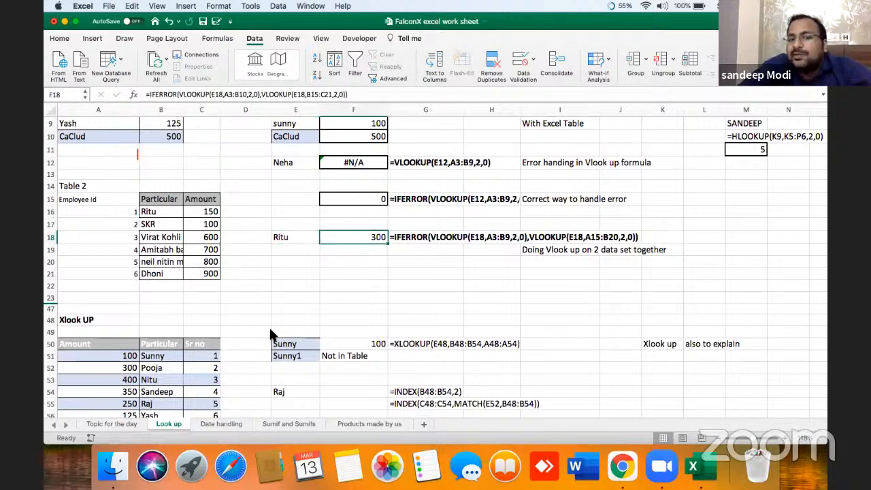
# Step: Compare Table 2's Amount and Particular columns with the new Employee Id column beside them
pyautogui.press('Left')
pyautogui.press('Left')
pyautogui.press('Left')
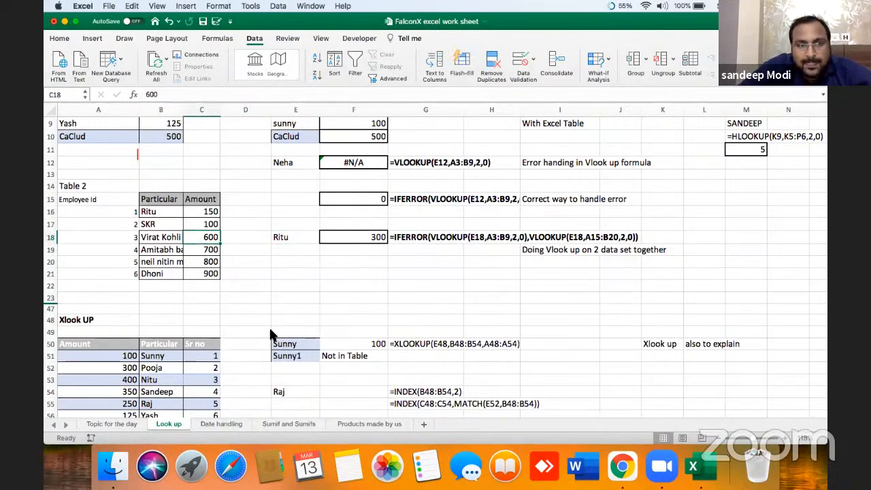
pyautogui.press('Left')
pyautogui.press('Up')
pyautogui.press('Up')
pyautogui.press('Left')
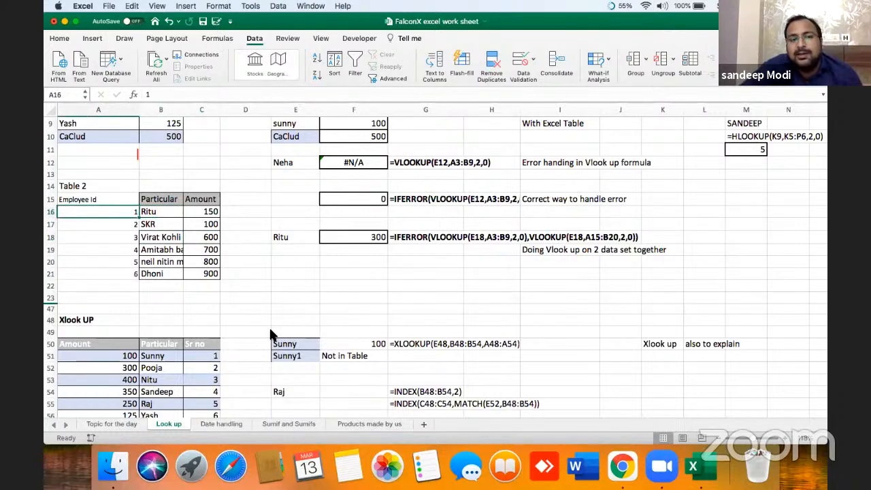
pyautogui.press('Right')
pyautogui.press('Down')
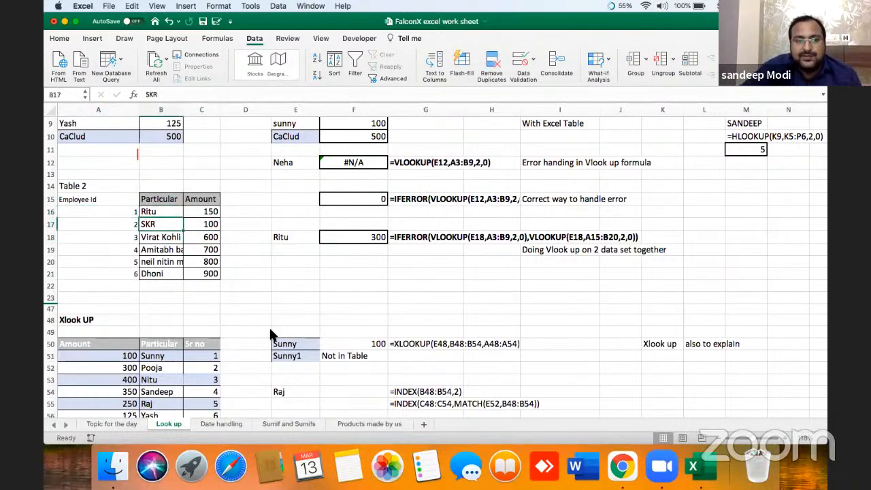
# Step: Go down column B from Table 2 to the Xlook UP section at row 48
pyautogui.press('Down')
pyautogui.press('Down')
pyautogui.press('Down')
pyautogui.press('Down')
pyautogui.press('Down')
pyautogui.press('Down')
pyautogui.press('Down')
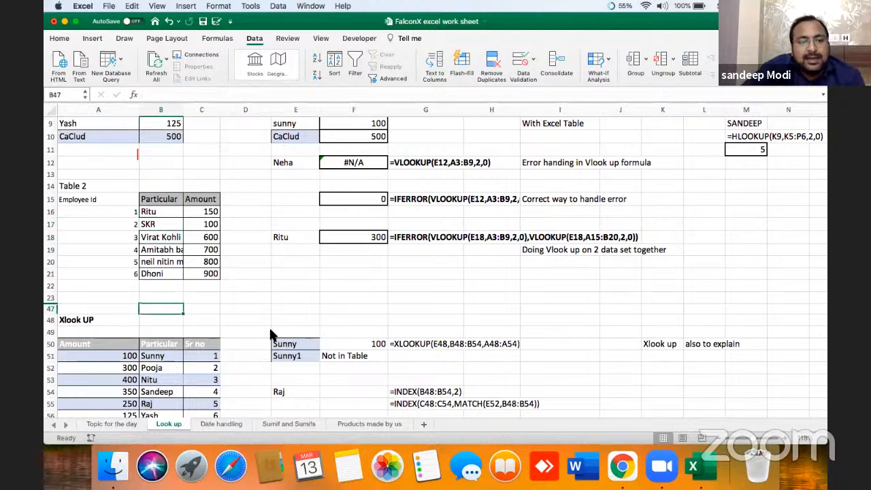
pyautogui.press('Down')
pyautogui.press('Down')
pyautogui.press('Down')
pyautogui.press('Down')
pyautogui.press('Down')
pyautogui.press('Down')
pyautogui.press('Down')
pyautogui.press('Down')
pyautogui.press('Down')
pyautogui.press('Down')
pyautogui.press('Down')
pyautogui.press('Down')
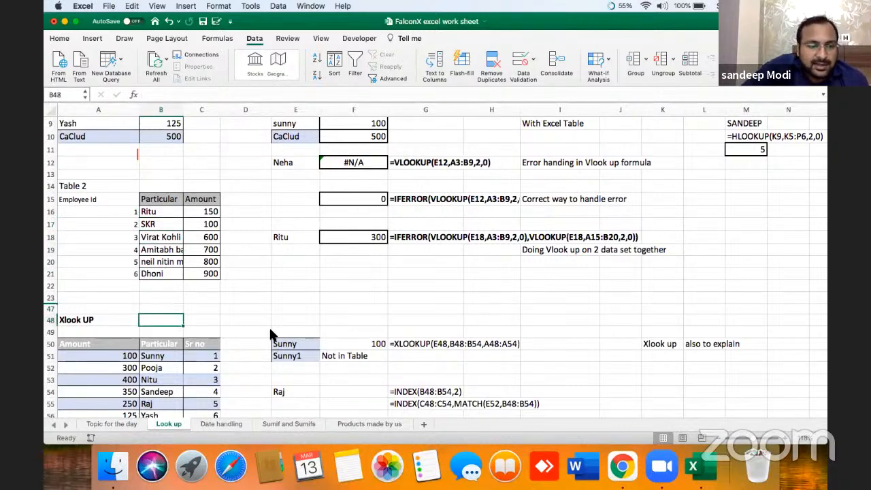
# Step: Examine the Amount and Particular columns of the Xlook UP table and the lookup name in E50
pyautogui.press('Up')
pyautogui.press('Up')
pyautogui.press('Up')
pyautogui.press('Up')
pyautogui.press('Up')
pyautogui.press('Up')
pyautogui.press('Up')
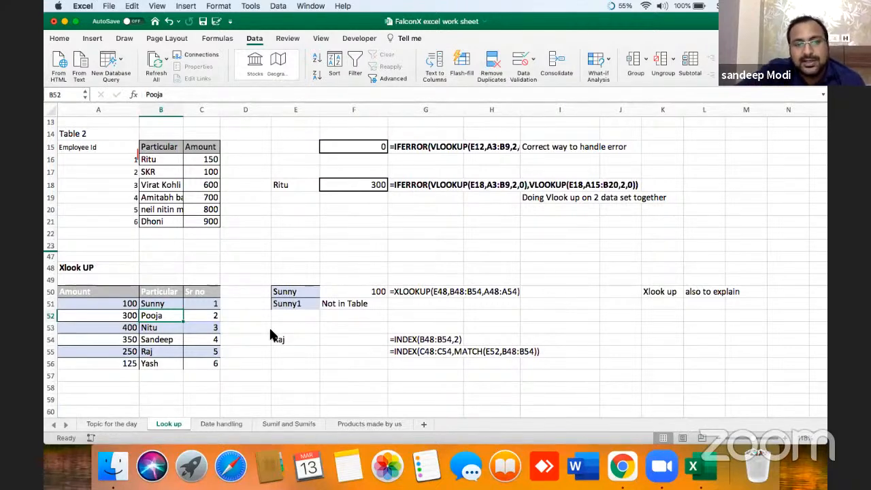
pyautogui.press('Left')
pyautogui.press('Up')
pyautogui.press('Up')
pyautogui.hotkey('shift', 'Right')
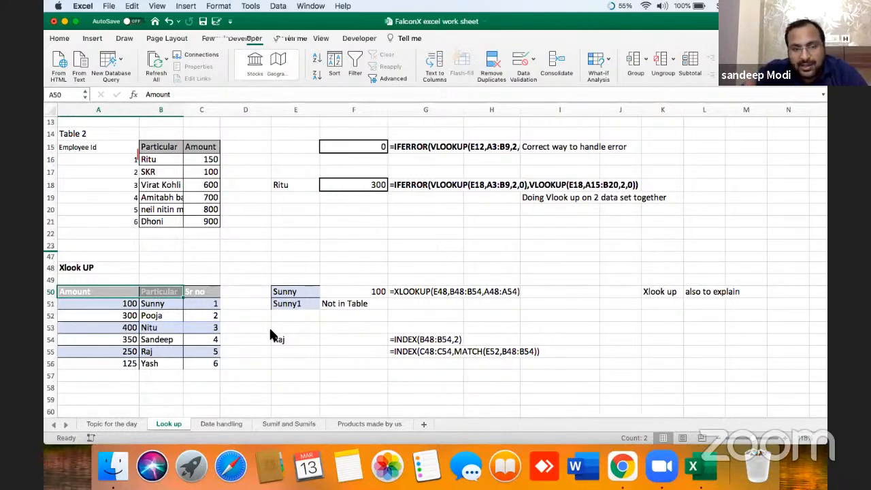
pyautogui.press('Right')
pyautogui.press('Right')
pyautogui.press('Right')
pyautogui.press('Right')
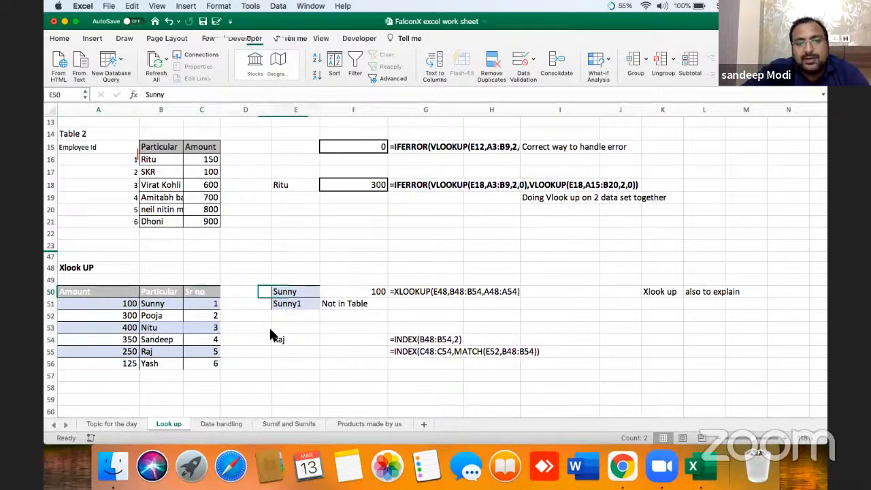
# Step: Review the IFERROR formula with two VLOOKUPs in F18
pyautogui.press('Up')
pyautogui.press('Up')
pyautogui.press('Up')
pyautogui.press('Up')
pyautogui.press('Up')
pyautogui.press('Up')
pyautogui.press('Up')
pyautogui.press('Up')
pyautogui.press('Up')
pyautogui.press('Right')
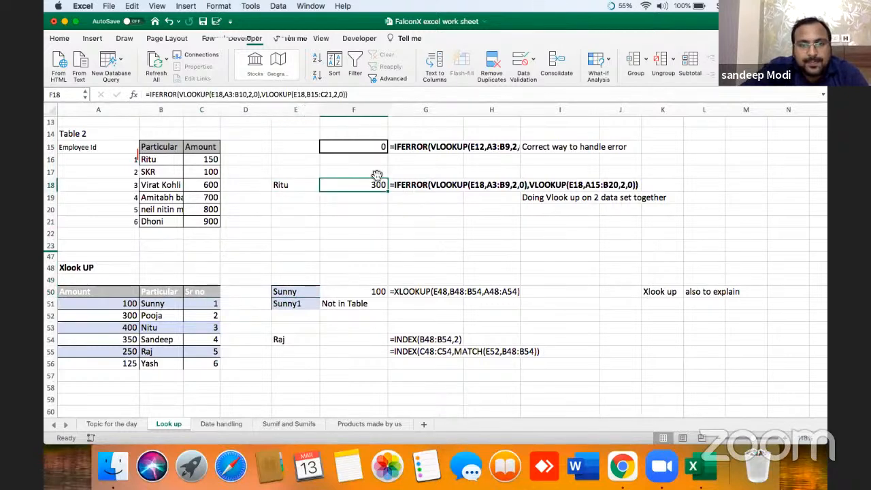
# Step: Enter =VLOOKUP(E18,B15:C21,2,0) in F20 to look up the E18 name in Table 2
pyautogui.click(374, 214)
pyautogui.write('=vloo')
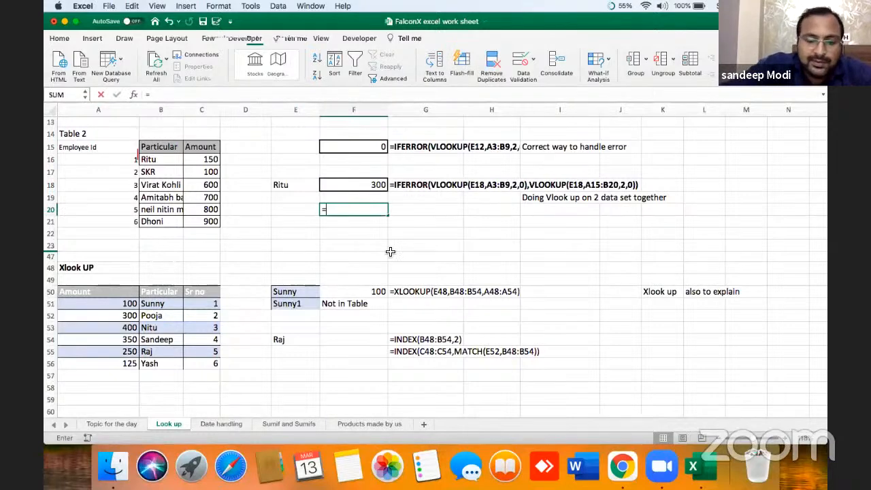
pyautogui.press('Tab')
pyautogui.press('Left')
pyautogui.press('Up')
pyautogui.press('Up')
pyautogui.write(',')
pyautogui.press('Left')
pyautogui.press('Left')
pyautogui.press('Left')
pyautogui.press('Up')
pyautogui.press('Up')
pyautogui.press('Up')
pyautogui.press('Up')
pyautogui.press('Up')
pyautogui.press('Left')
pyautogui.hotkey('shift', 'Right')
pyautogui.hotkey('shift', 'Down')
pyautogui.hotkey('shift', 'Down')
pyautogui.hotkey('shift', 'Down')
pyautogui.hotkey('shift', 'Down')
pyautogui.hotkey('shift', 'Down')
pyautogui.hotkey('shift', 'Down')
pyautogui.write(',2,0')
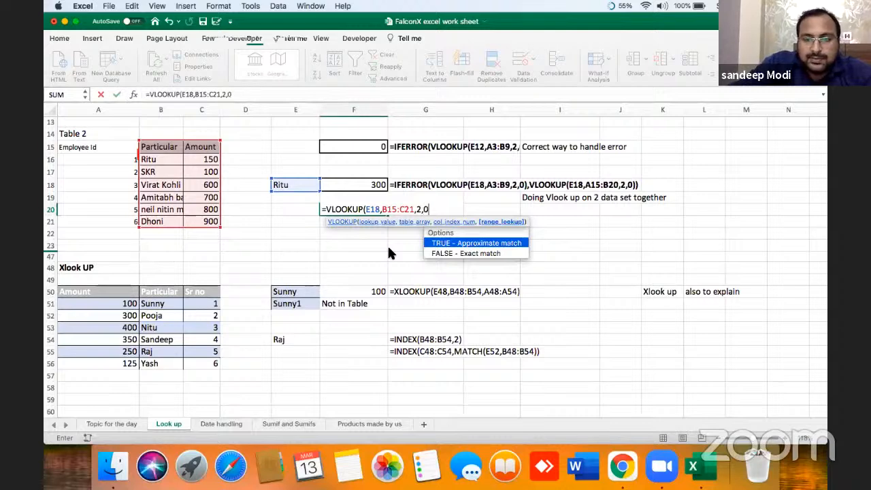
pyautogui.press('Return')
pyautogui.press('Up')
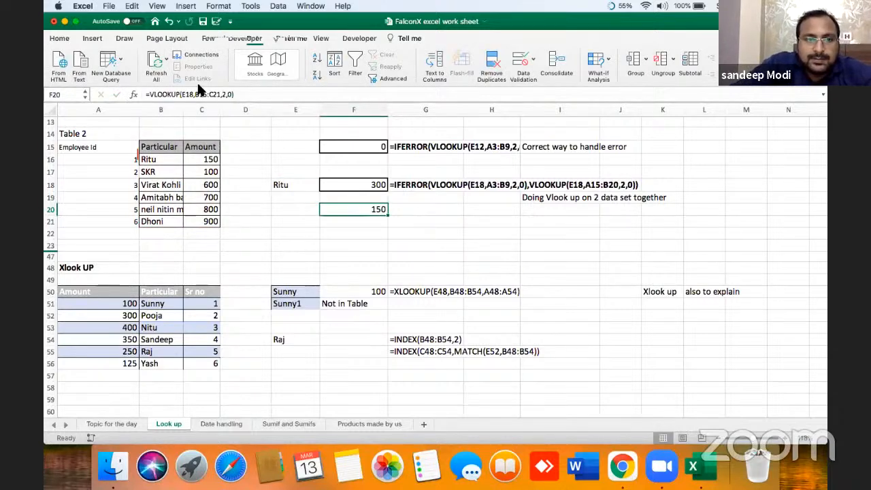
# Step: Turn the VLOOKUP formula in F20 into visible text by prefixing it with an apostrophe
pyautogui.click(146, 94)
pyautogui.write("'")
pyautogui.press('Return')
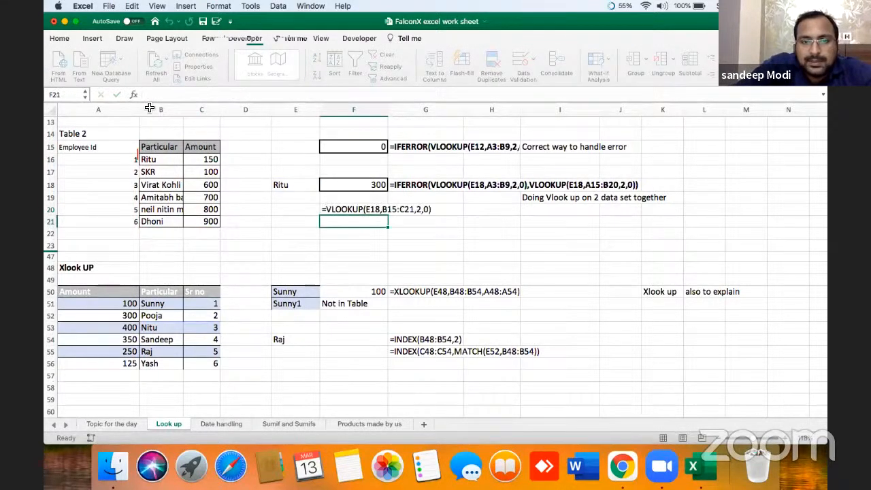
pyautogui.press('Up')
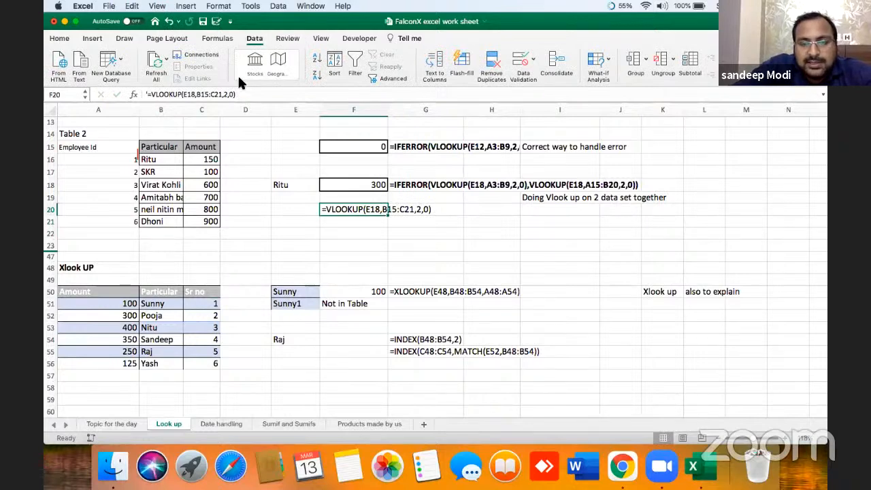
pyautogui.click(419, 210)
pyautogui.click(351, 209)
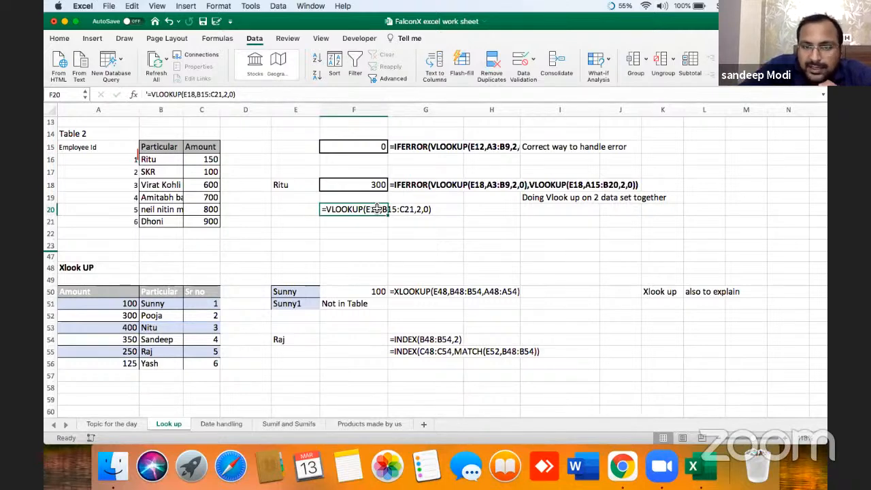
pyautogui.click(419, 211)
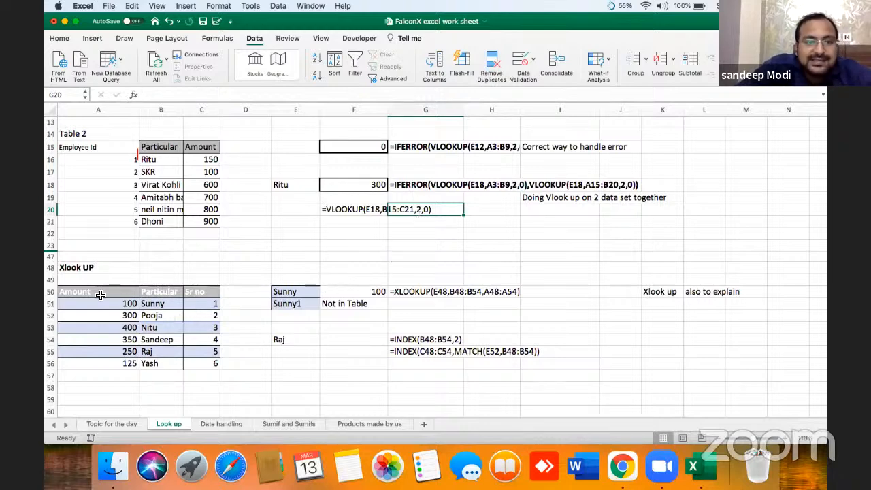
# Step: Clear the existing XLOOKUP results in F50:F52 beside the Xlook UP table
pyautogui.click(162, 292)
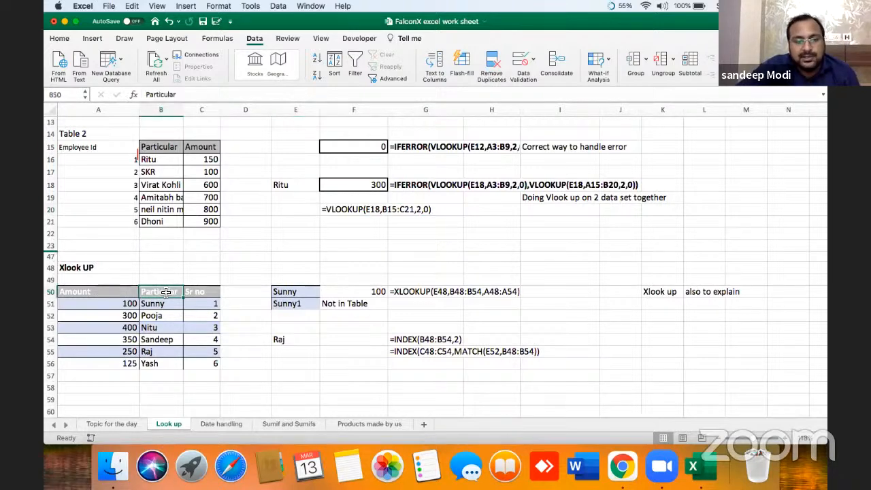
pyautogui.click(196, 291)
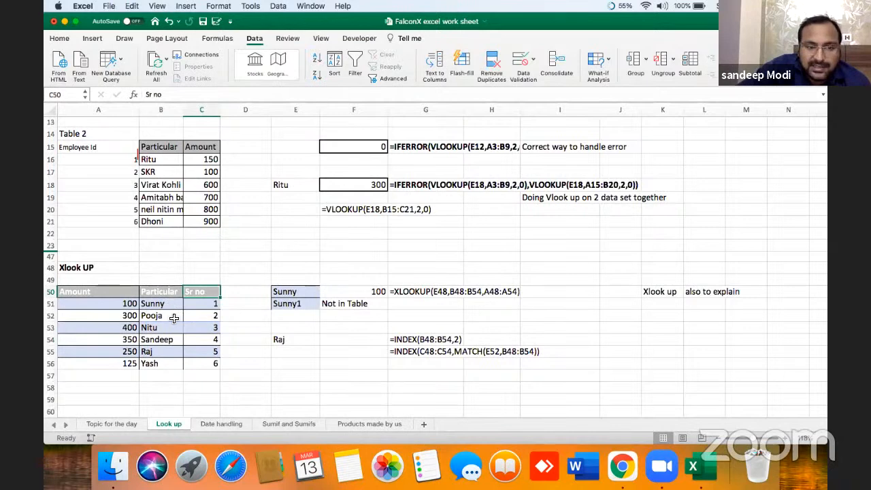
pyautogui.click(298, 281)
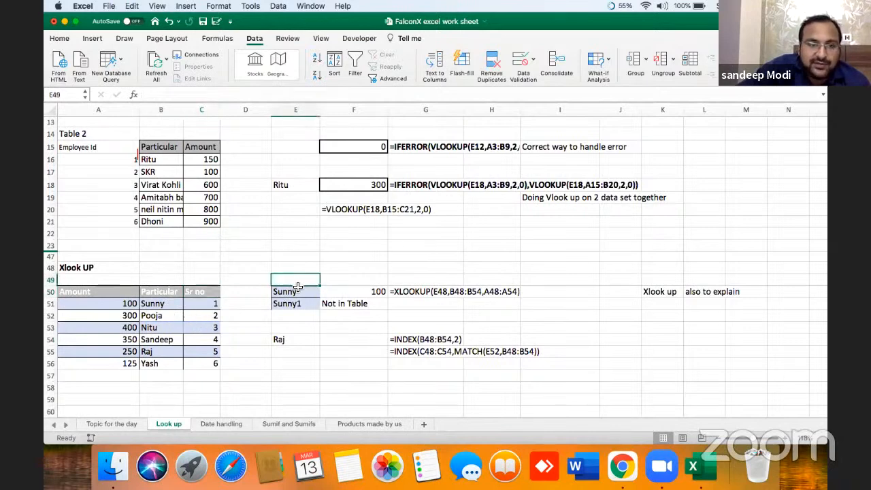
pyautogui.click(125, 305)
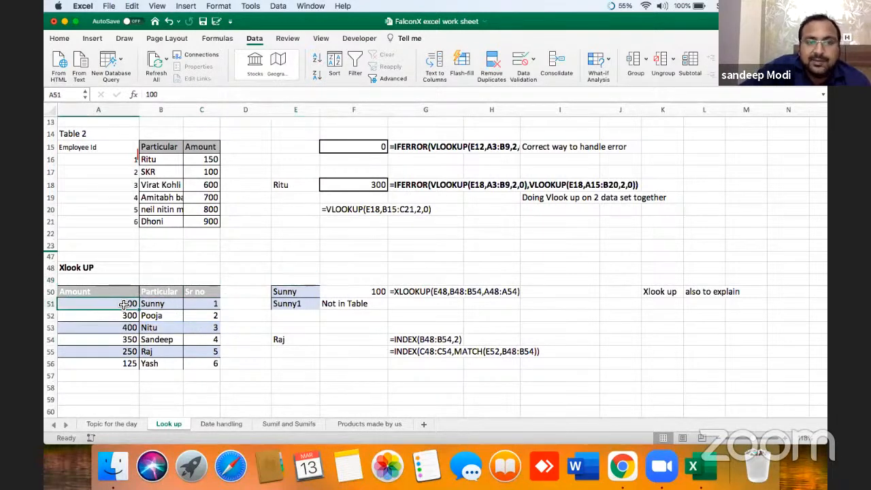
pyautogui.moveTo(339, 293); pyautogui.dragTo(342, 310)
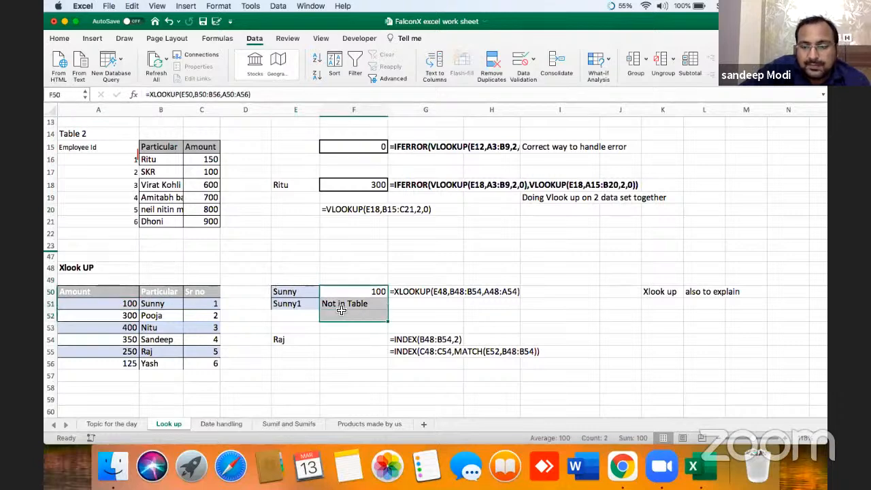
pyautogui.press('Delete')
pyautogui.press('Down')
pyautogui.press('Up')
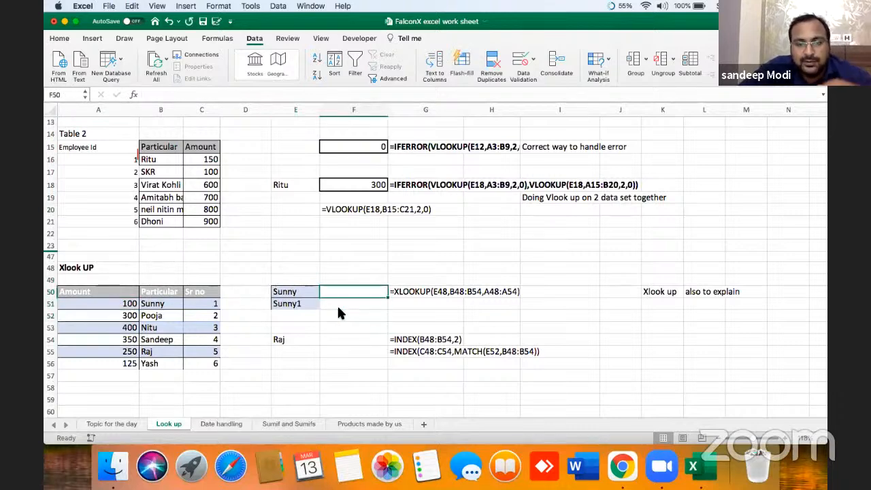
# Step: Enter =XLOOKUP(E50,B50:B56,A50:A56) in F50 to return the Amount for the name in E50
pyautogui.write('=xl')
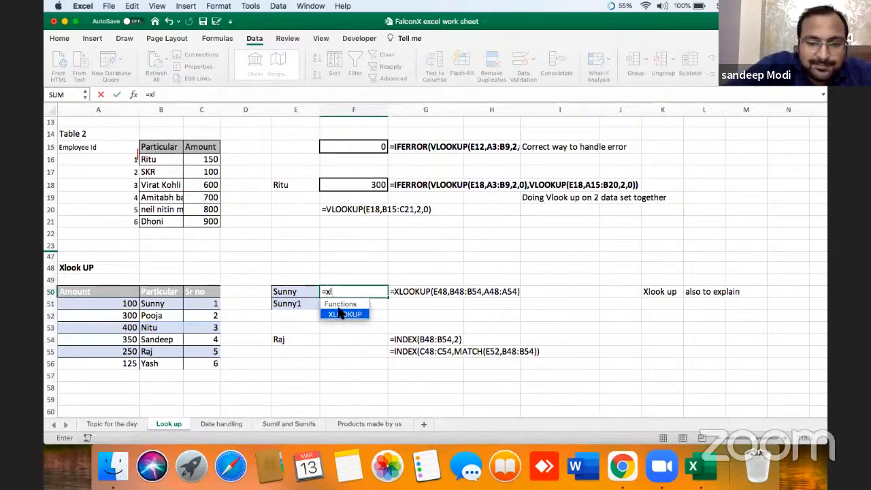
pyautogui.write('up(')
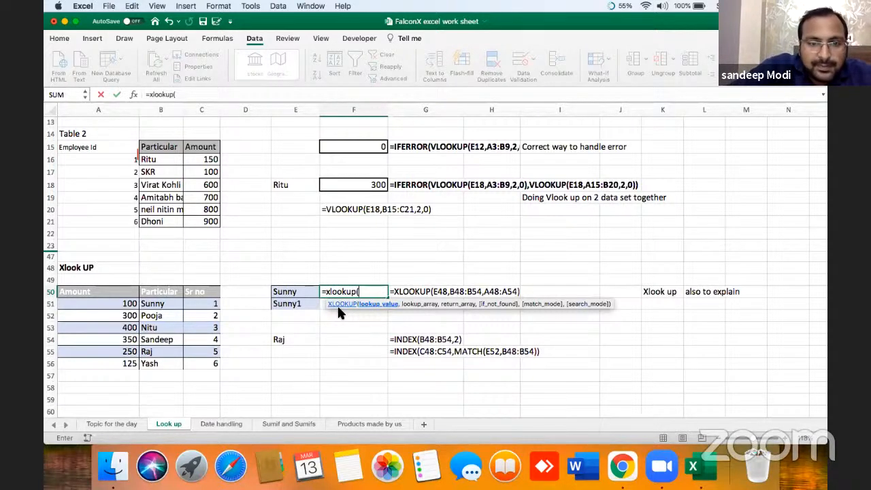
pyautogui.click(308, 293)
pyautogui.write(',')
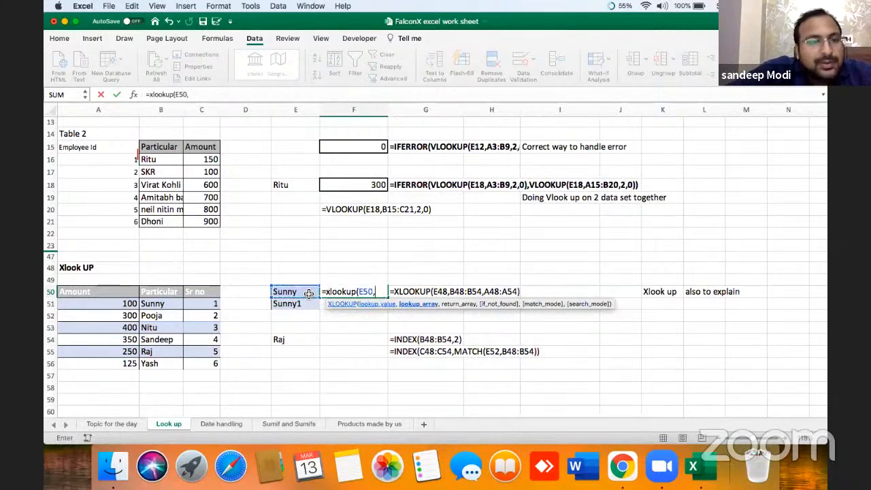
pyautogui.moveTo(175, 293); pyautogui.dragTo(175, 363)
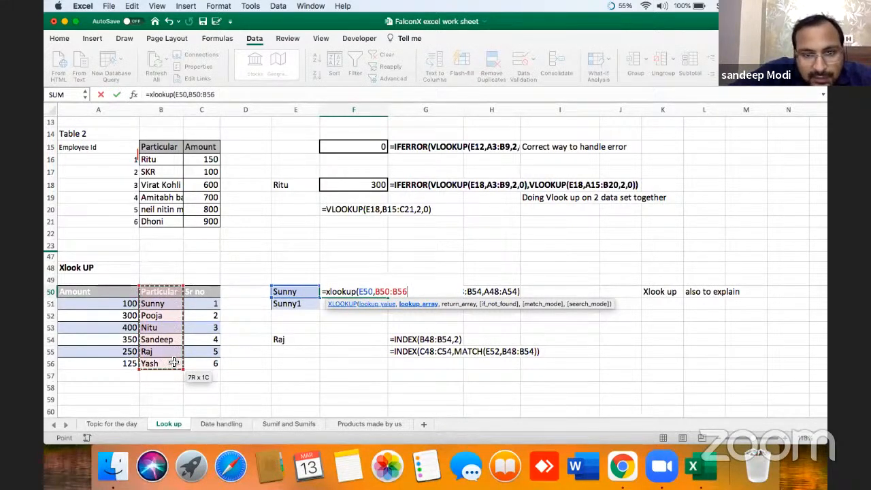
pyautogui.write(',')
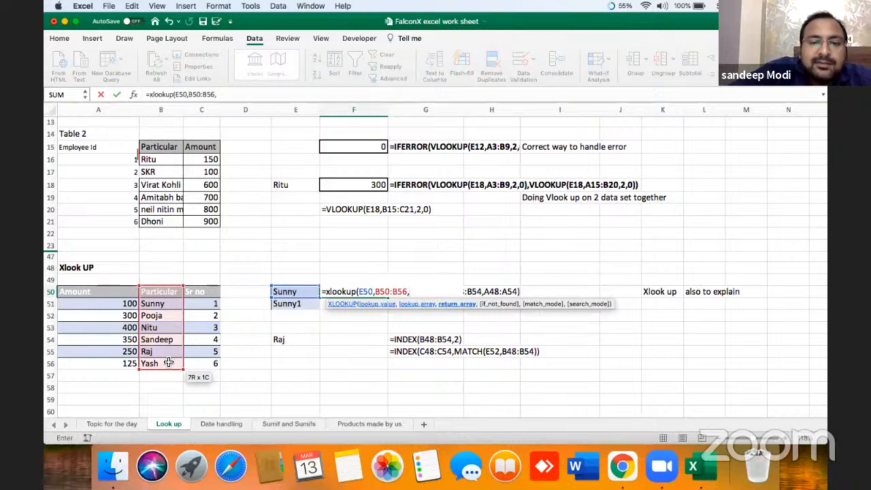
pyautogui.moveTo(93, 292); pyautogui.dragTo(105, 361)
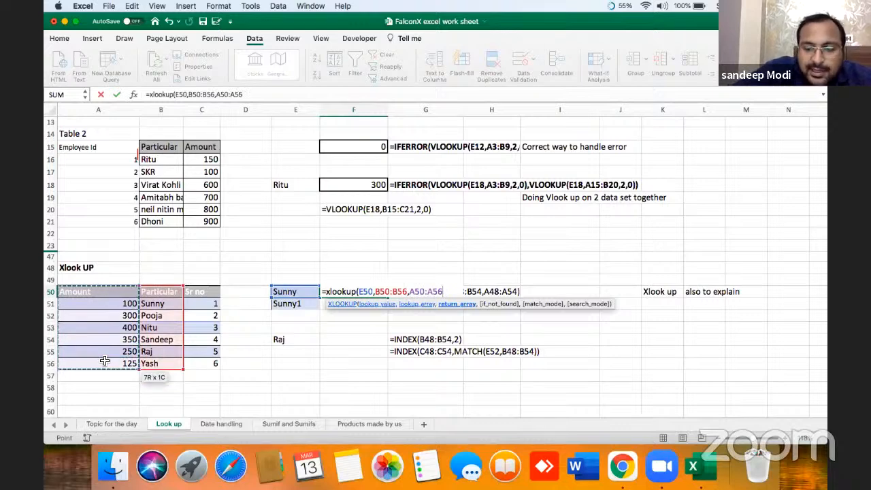
pyautogui.write(')')
pyautogui.press('Return')
pyautogui.press('Up')
pyautogui.press('Left')
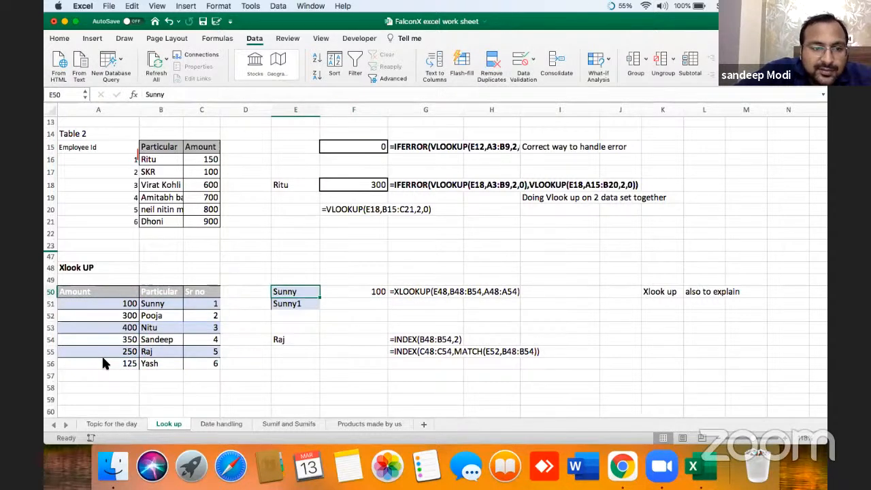
# Step: Highlight the amount in A51 of the Xlook UP table with a yellow fill
pyautogui.press('Left')
pyautogui.press('Left')
pyautogui.press('Down')
pyautogui.press('Left')
pyautogui.press('Left')
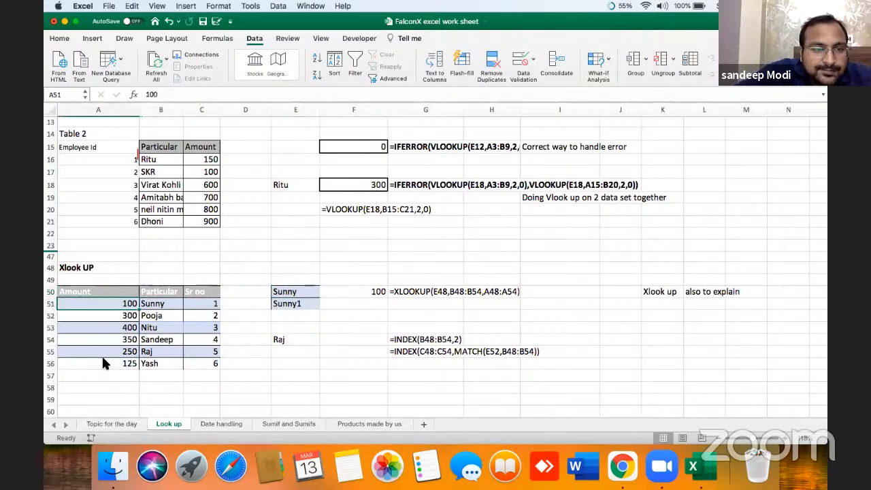
pyautogui.click(65, 38)
pyautogui.click(199, 75)
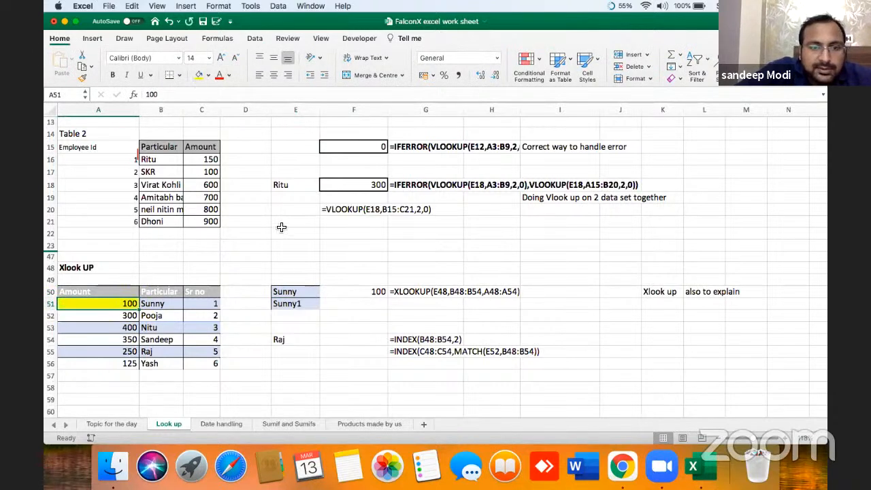
# Step: Replace the lookup name in E50 with the one listed in B55 and check the XLOOKUP result in F50
pyautogui.click(294, 291)
pyautogui.write('Raj')
pyautogui.press('Tab')
pyautogui.press('Right')
pyautogui.press('Left')
pyautogui.press('Down')
pyautogui.press('Left')
pyautogui.press('Up')
pyautogui.press('Right')
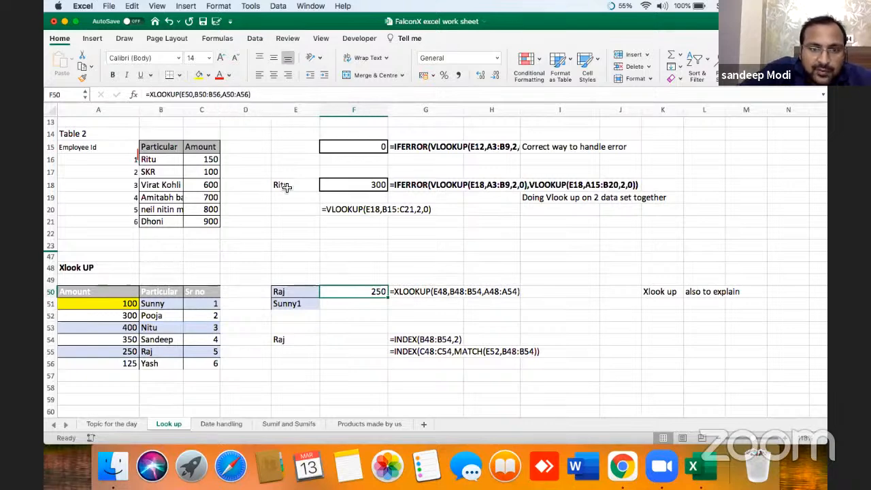
# Step: Compare the IFERROR error handling in F18 with the empty XLOOKUP result cell F51
pyautogui.click(361, 306)
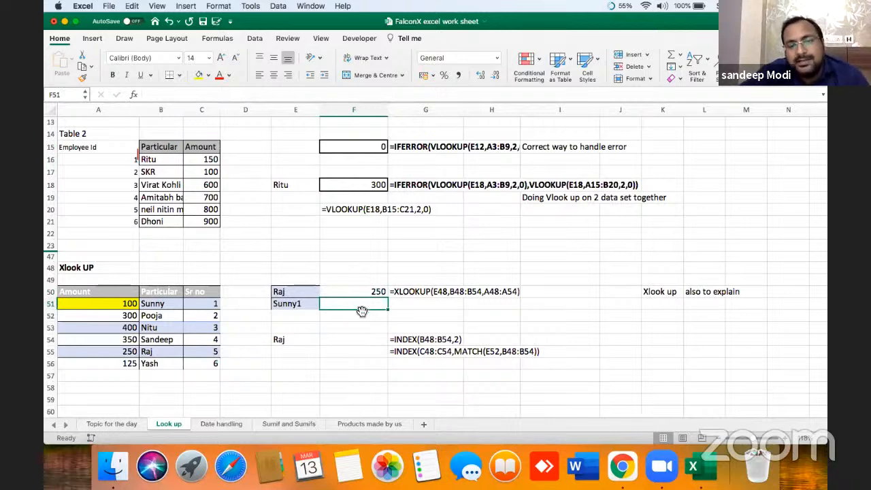
pyautogui.press('Up')
pyautogui.press('Up')
pyautogui.press('Up')
pyautogui.press('Up')
pyautogui.press('Up')
pyautogui.press('Up')
pyautogui.press('Up')
pyautogui.press('Up')
pyautogui.press('Up')
pyautogui.press('Up')
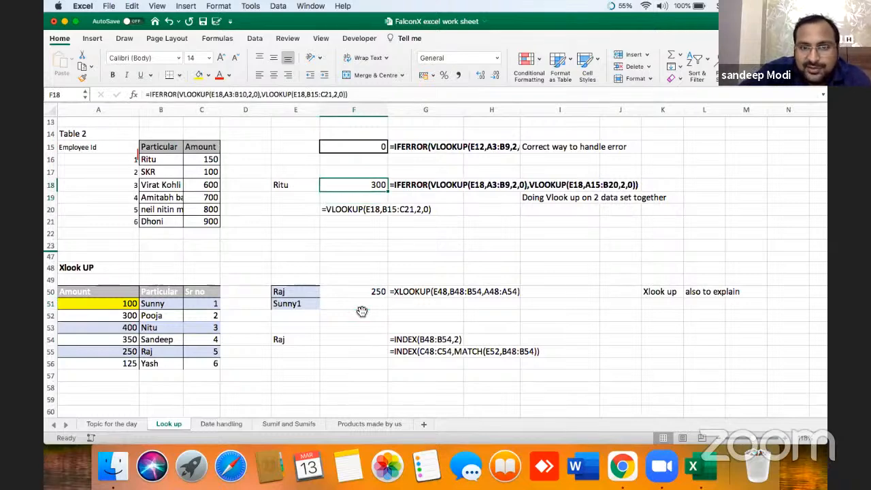
pyautogui.press('Down')
pyautogui.press('Down')
pyautogui.press('Down')
pyautogui.press('Down')
pyautogui.press('Down')
pyautogui.press('Down')
pyautogui.press('Down')
pyautogui.press('Down')
pyautogui.press('Down')
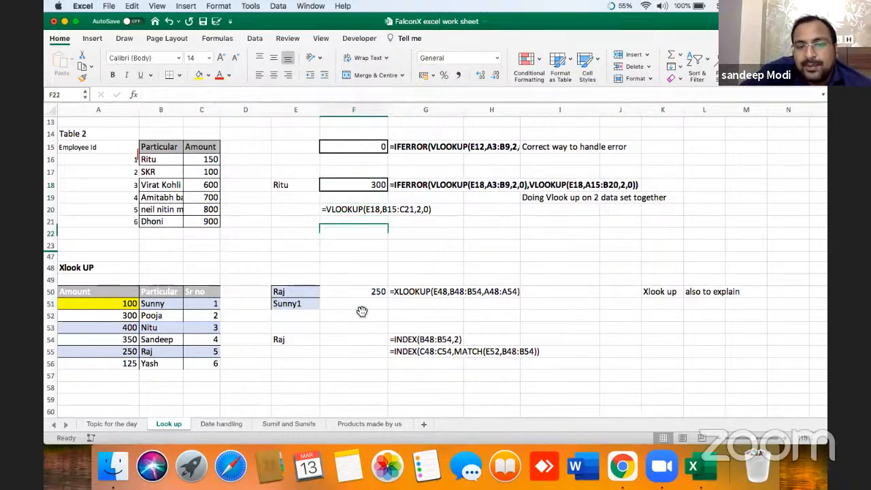
pyautogui.press('Down')
pyautogui.write('=xl')
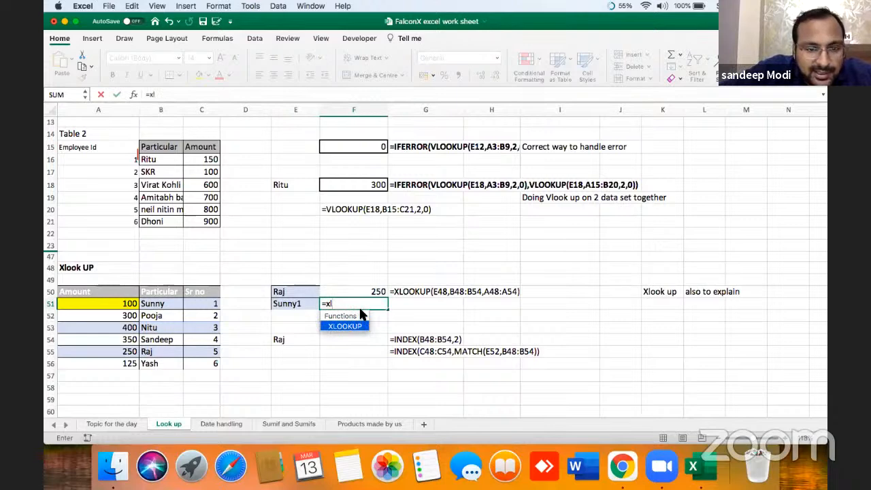
pyautogui.press('Left')
pyautogui.press('Right')
pyautogui.press('Delete')
pyautogui.press('Left')
pyautogui.press('Left')
pyautogui.press('Left')
pyautogui.press('Left')
pyautogui.press('Right')
pyautogui.press('Down')
pyautogui.press('Down')
pyautogui.press('Down')
pyautogui.press('Right')
pyautogui.press('Up')
pyautogui.press('Up')
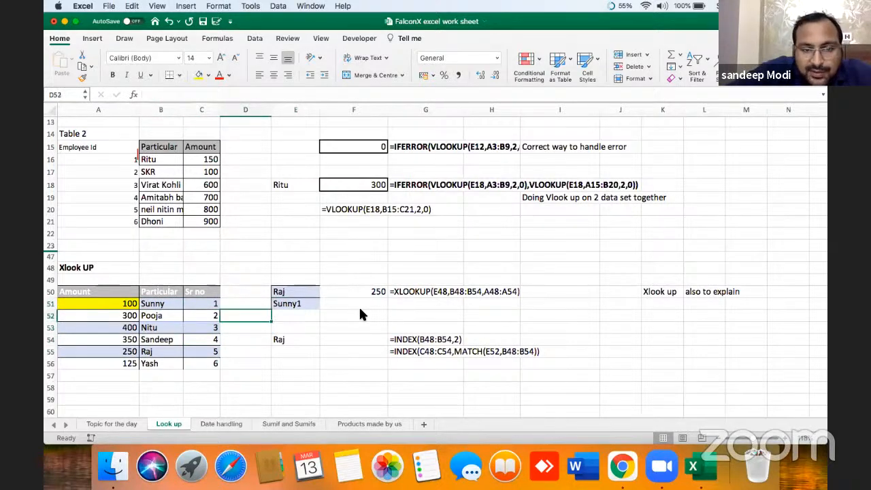
# Step: Start an XLOOKUP formula in F51 that looks up E51 in B50:B56 and returns from A50:A56
pyautogui.press('Up')
pyautogui.press('Right')
pyautogui.press('Right')
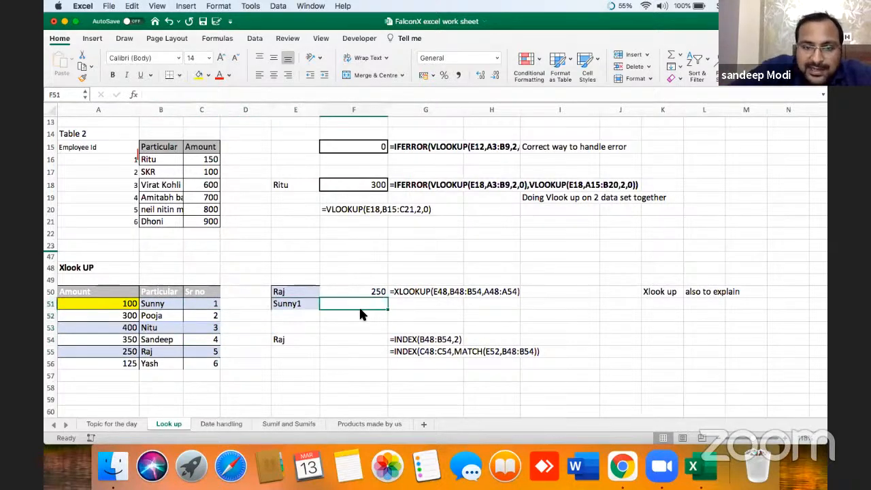
pyautogui.write('=')
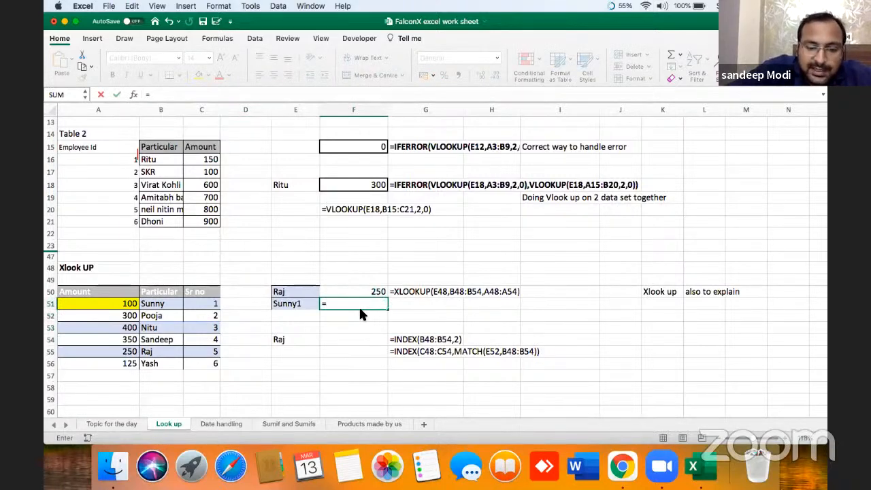
pyautogui.write('xlookup')
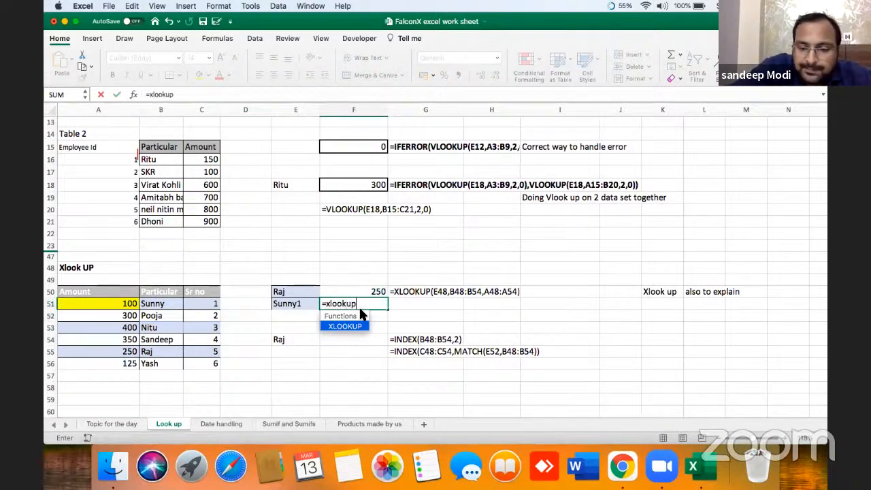
pyautogui.write('(')
pyautogui.click(310, 303)
pyautogui.write(',')
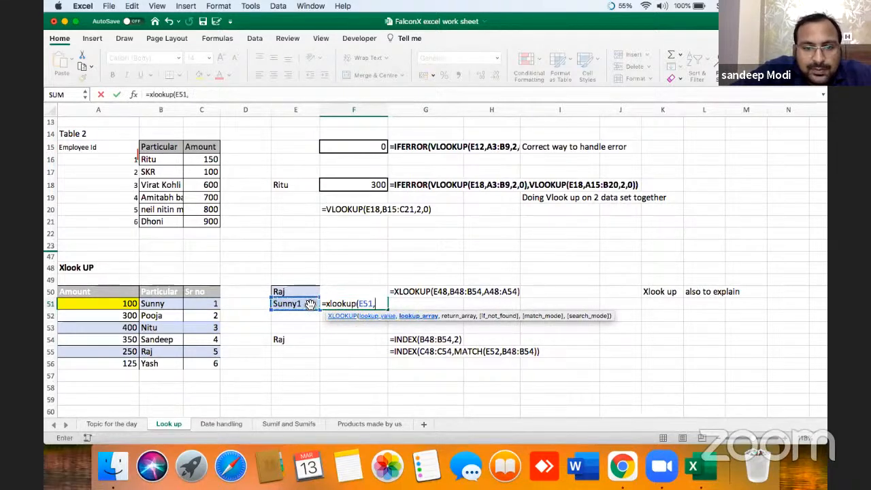
pyautogui.moveTo(179, 294); pyautogui.dragTo(179, 362)
pyautogui.write(',')
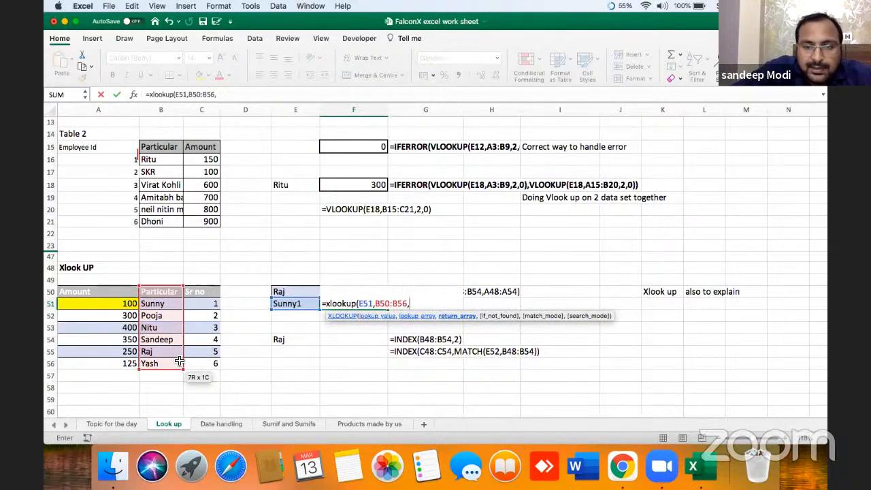
pyautogui.moveTo(121, 293); pyautogui.dragTo(125, 366)
pyautogui.write(',')
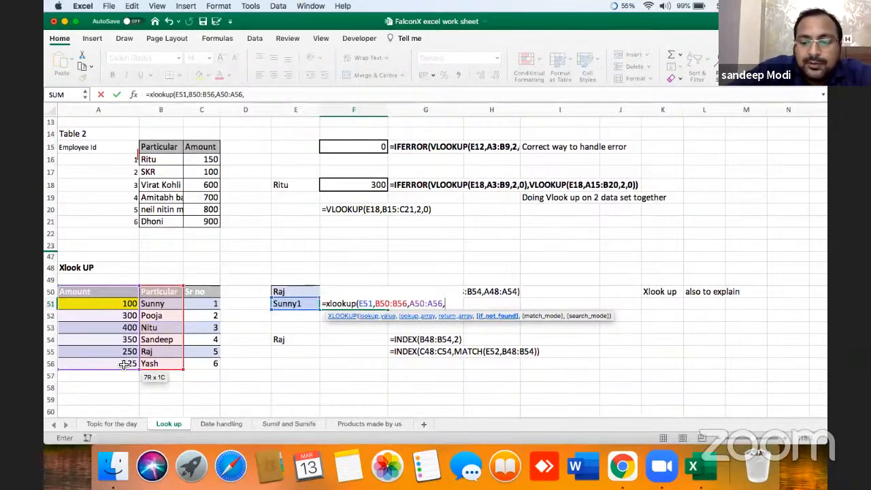
# Step: Complete the F51 formula with "Not in table" as the if-not-found value
pyautogui.write('"not')
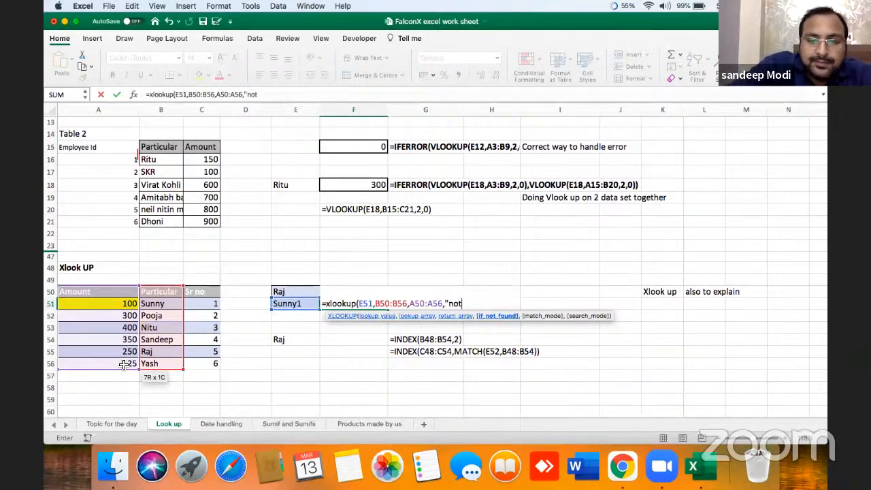
pyautogui.press('BackSpace')
pyautogui.press('BackSpace')
pyautogui.press('BackSpace')
pyautogui.write('No')
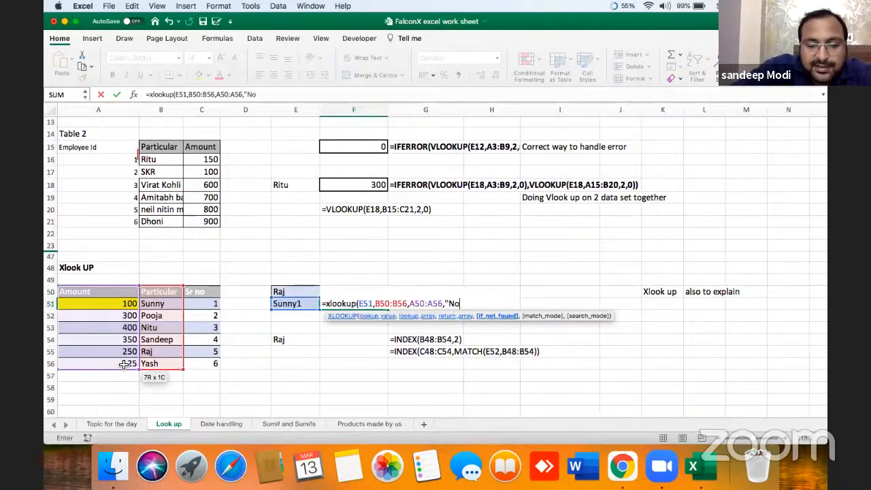
pyautogui.write('t in')
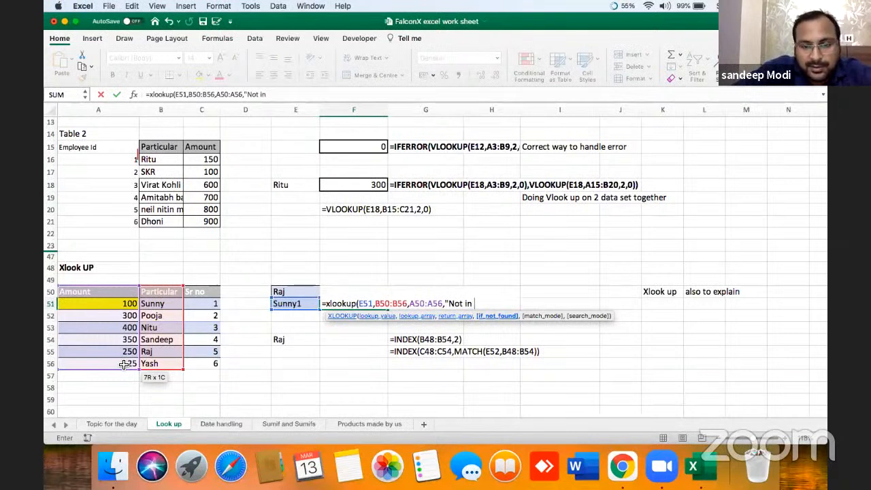
pyautogui.write('table')
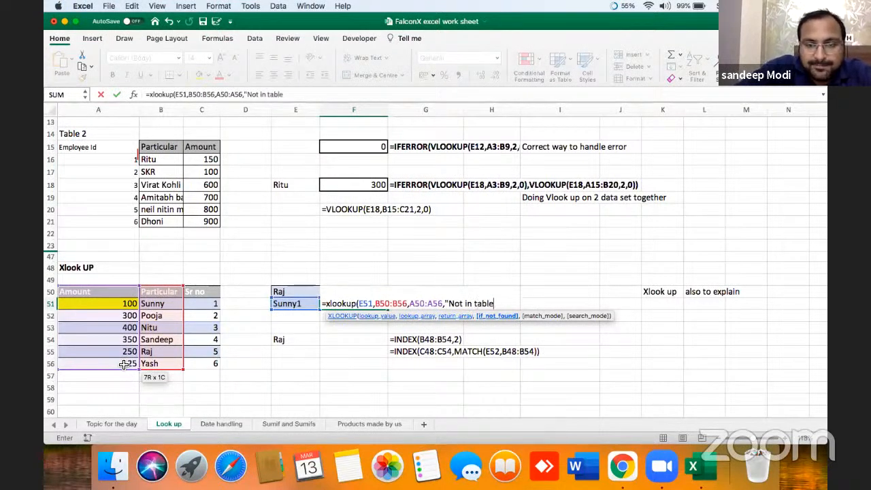
pyautogui.write('")')
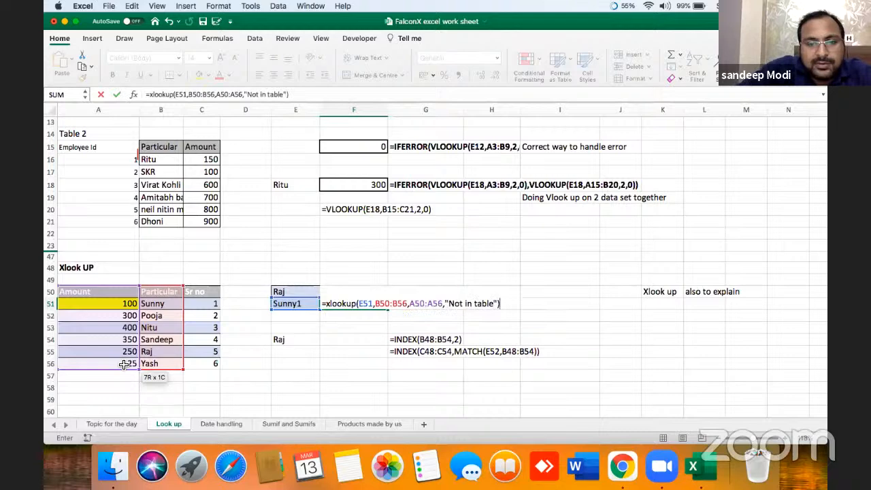
pyautogui.press('Return')
# Step: Test the F51 lookup by removing the trailing 1 from the name in E51 and restoring it
pyautogui.press('Up')
pyautogui.press('Left')
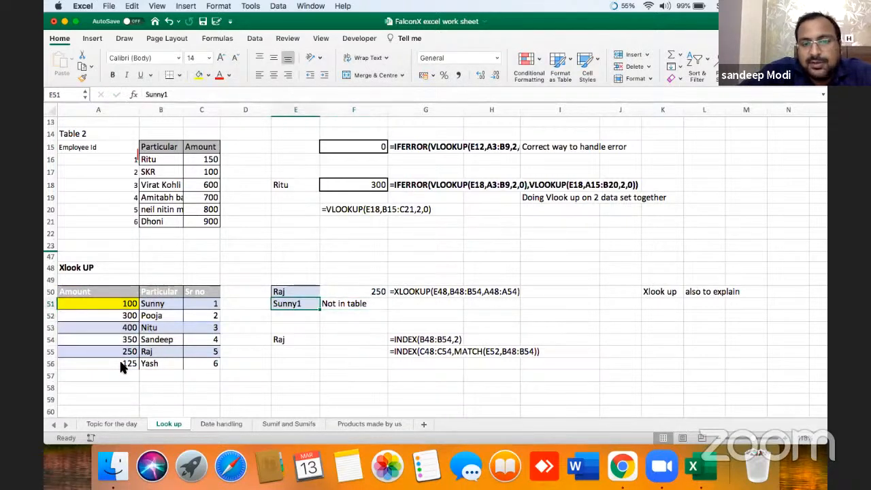
pyautogui.click(212, 94)
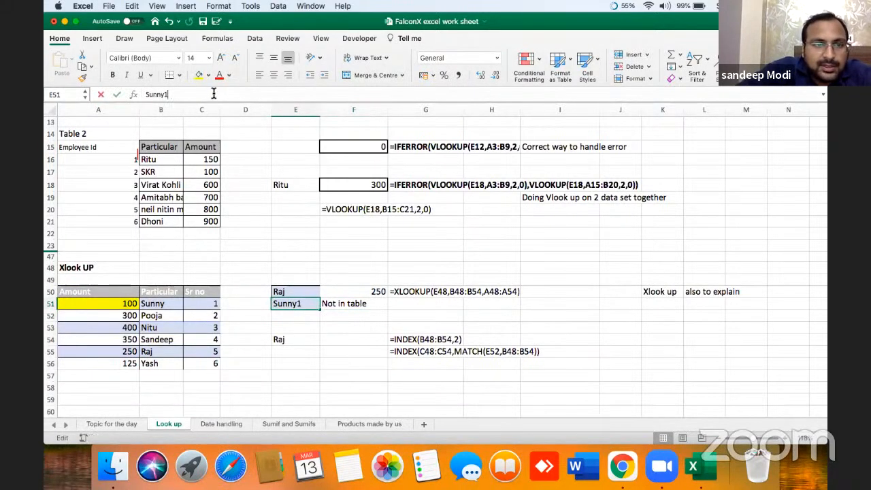
pyautogui.press('BackSpace')
pyautogui.press('Return')
pyautogui.press('Up')
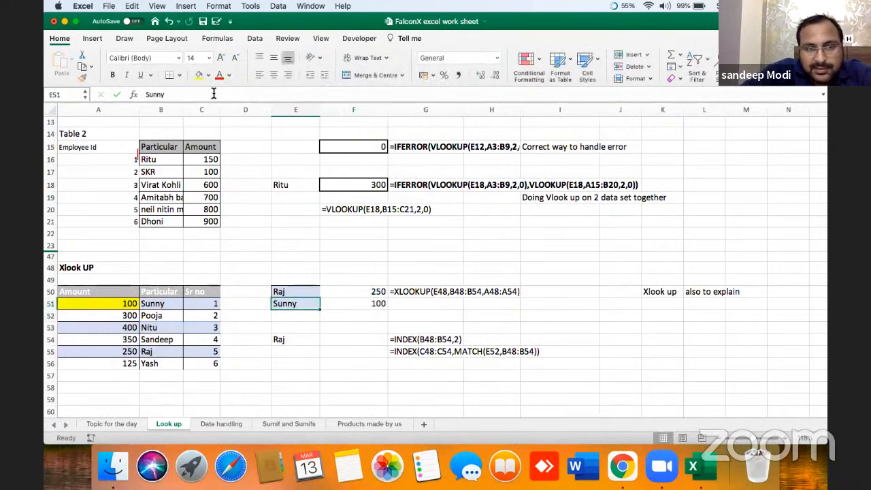
pyautogui.click(213, 94)
pyautogui.write('1')
pyautogui.press('Tab')
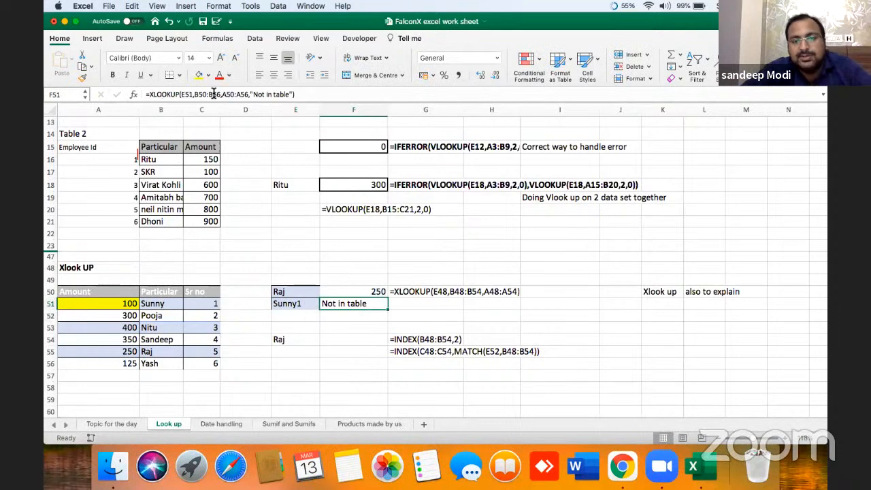
# Step: Compare the XLOOKUP formula in F50 with the one in F51 that handles missing names
pyautogui.press('Up')
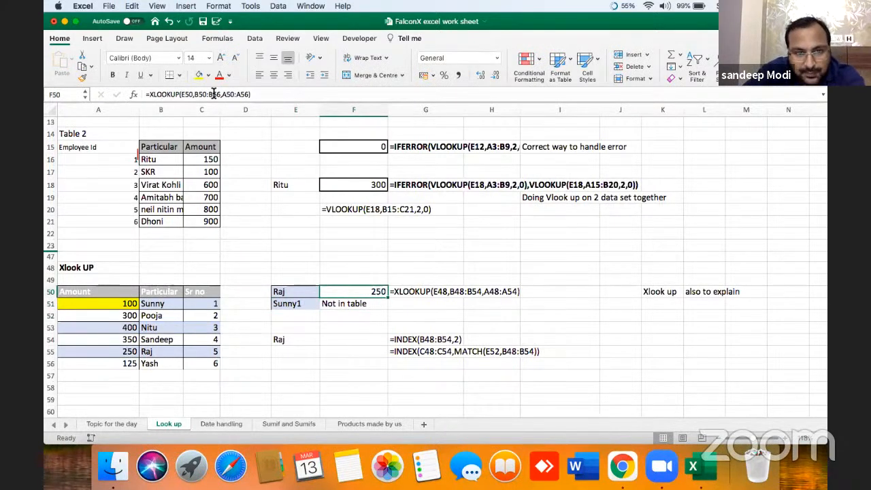
pyautogui.press('Down')
pyautogui.press('Down')
pyautogui.press('Down')
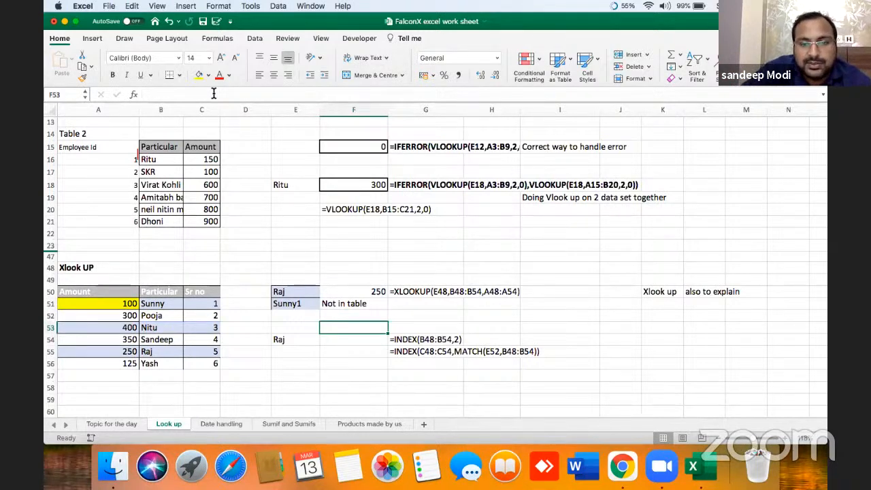
pyautogui.press('Up')
pyautogui.press('Up')
pyautogui.press('Up')
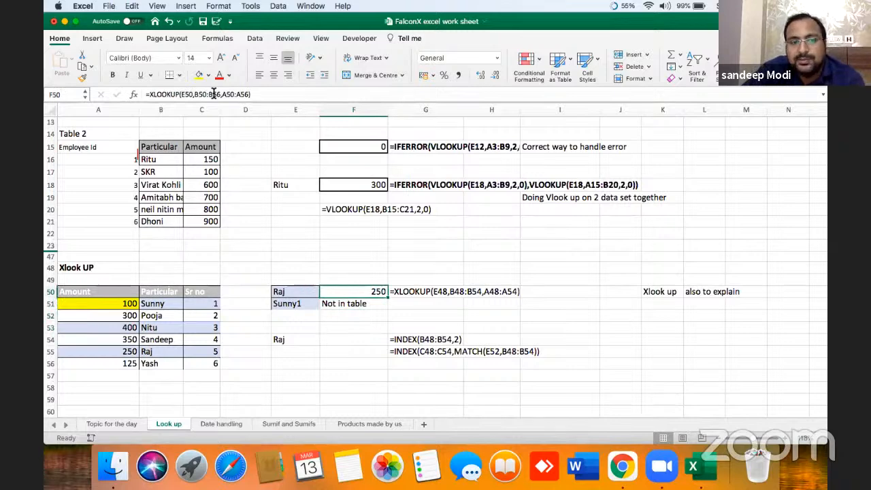
pyautogui.press('Down')
pyautogui.press('Down')
pyautogui.press('Down')
pyautogui.press('Down')
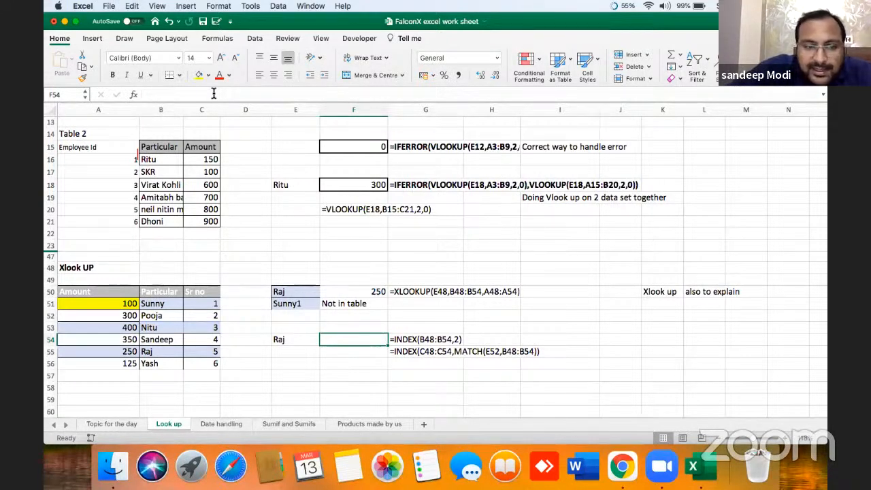
# Step: Examine the Sr no column of the Xlook UP table by selecting it from its header in C50
pyautogui.press('Left')
pyautogui.press('Left')
pyautogui.press('Left')
pyautogui.press('Up')
pyautogui.press('Up')
pyautogui.press('Up')
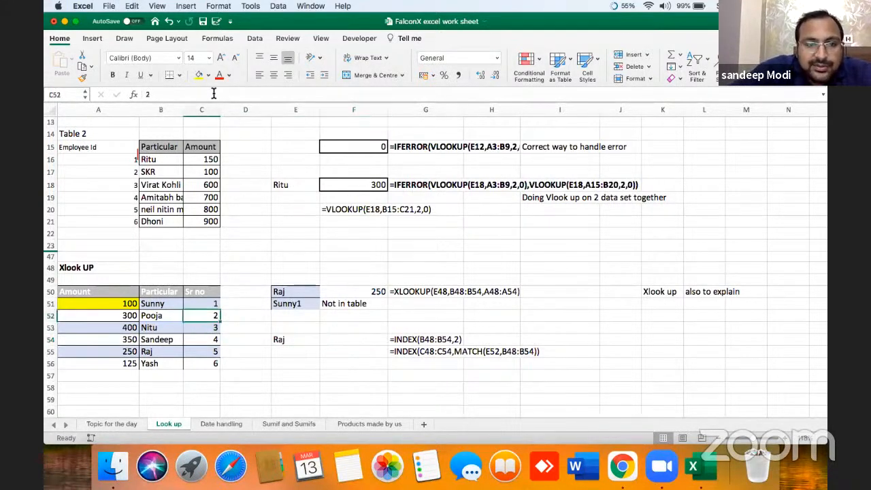
pyautogui.press('Up')
pyautogui.hotkey('shift', 'Down')
pyautogui.hotkey('shift', 'Down')
pyautogui.hotkey('shift', 'Down')
pyautogui.hotkey('shift', 'Down')
pyautogui.hotkey('shift', 'Down')
pyautogui.hotkey('shift', 'Down')
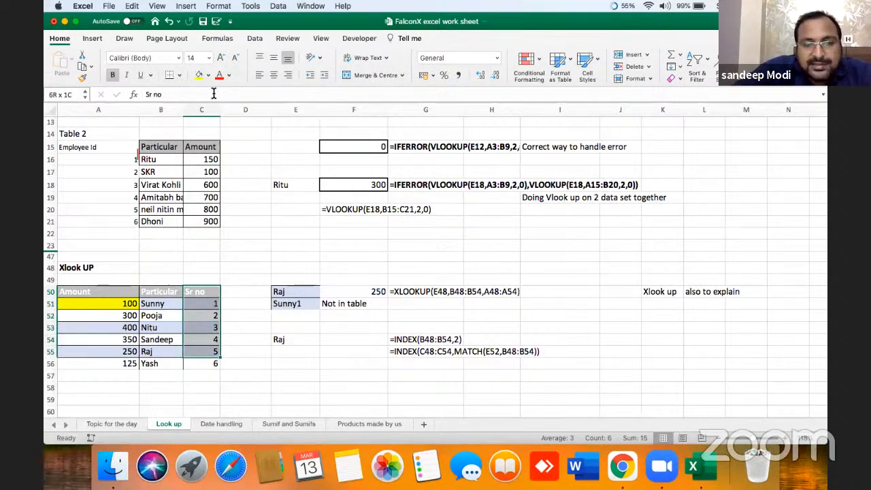
# Step: Enter =INDEX(B50:B56,2) in F54 to return the second entry of the Particular column
pyautogui.press('Right')
pyautogui.press('Right')
pyautogui.press('Right')
pyautogui.press('Down')
pyautogui.press('Down')
pyautogui.press('Down')
pyautogui.press('Down')
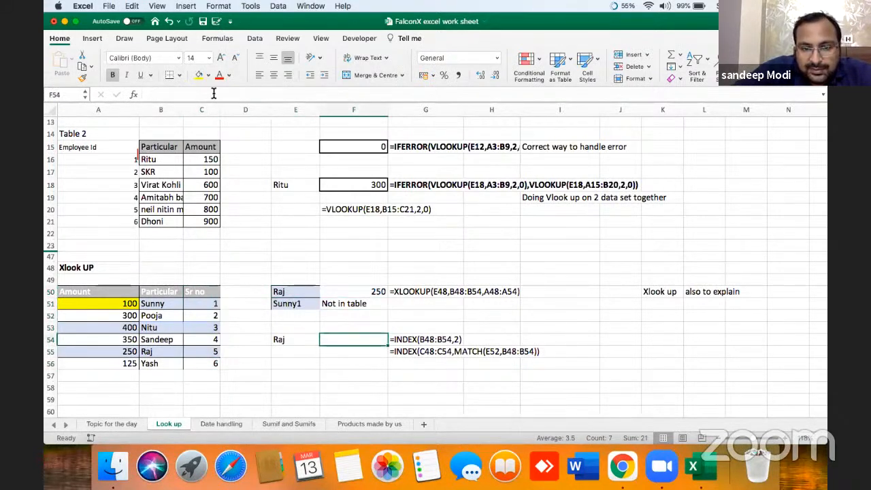
pyautogui.write('=ind')
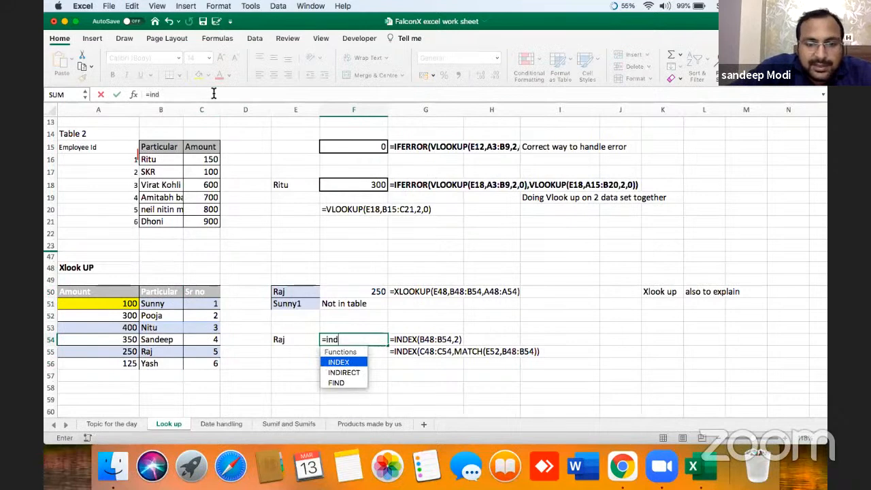
pyautogui.press('Tab')
pyautogui.press('Left')
pyautogui.press('Left')
pyautogui.press('Left')
pyautogui.press('Up')
pyautogui.press('Up')
pyautogui.press('Up')
pyautogui.press('Up')
pyautogui.press('Left')
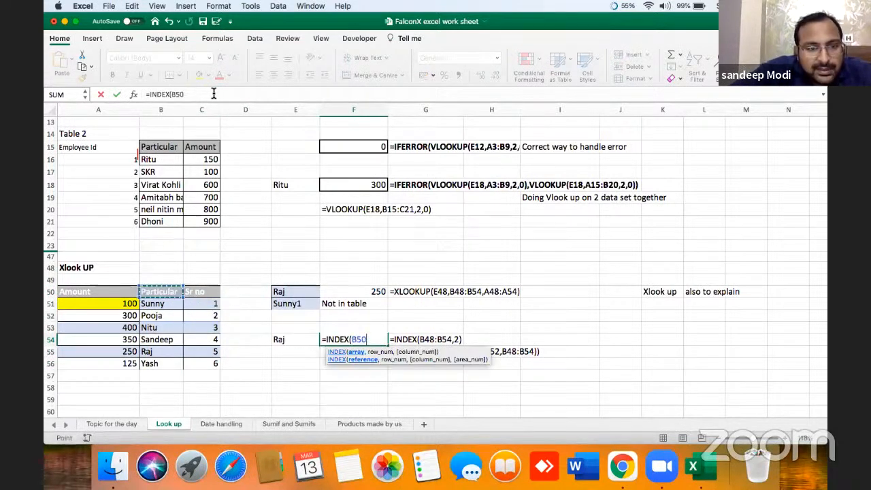
pyautogui.hotkey('shift', 'Down')
pyautogui.hotkey('shift', 'Down')
pyautogui.hotkey('shift', 'Down')
pyautogui.hotkey('shift', 'Down')
pyautogui.hotkey('shift', 'Down')
pyautogui.hotkey('shift', 'Down')
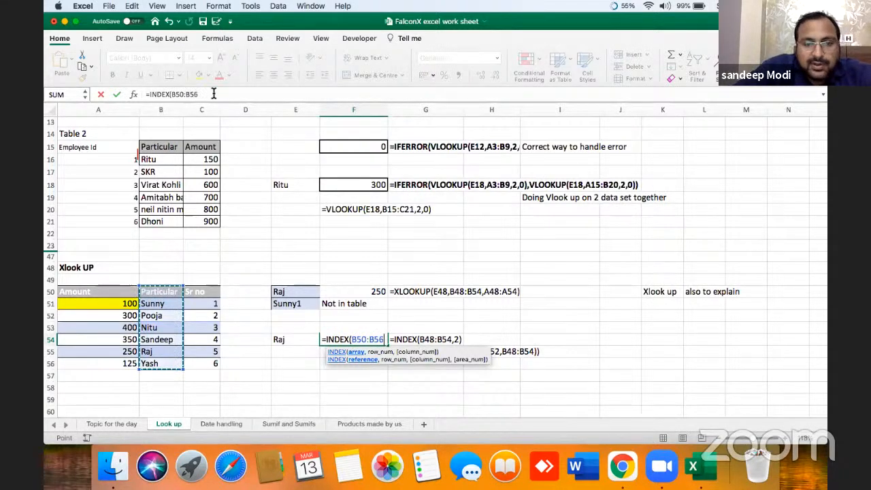
pyautogui.write(',2')
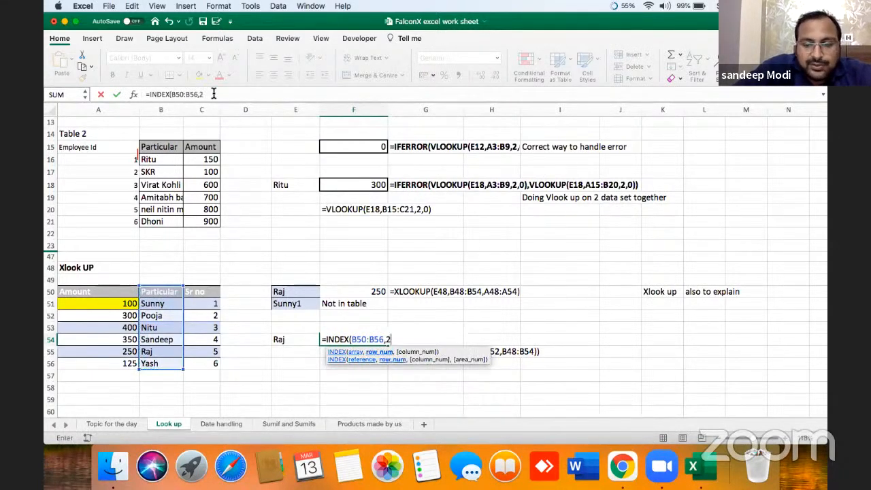
pyautogui.write(')')
pyautogui.press('Return')
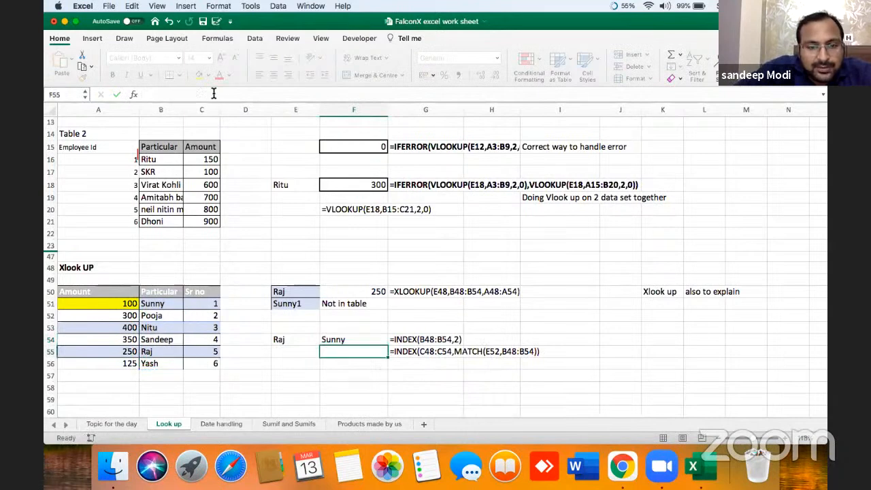
# Step: Trace the second position in the Particular column from B50 to B51 and compare it with the INDEX result in F54
pyautogui.press('Up')
pyautogui.press('Left')
pyautogui.press('Left')
pyautogui.press('Left')
pyautogui.press('Left')
pyautogui.press('Up')
pyautogui.press('Up')
pyautogui.press('Up')
pyautogui.press('Up')
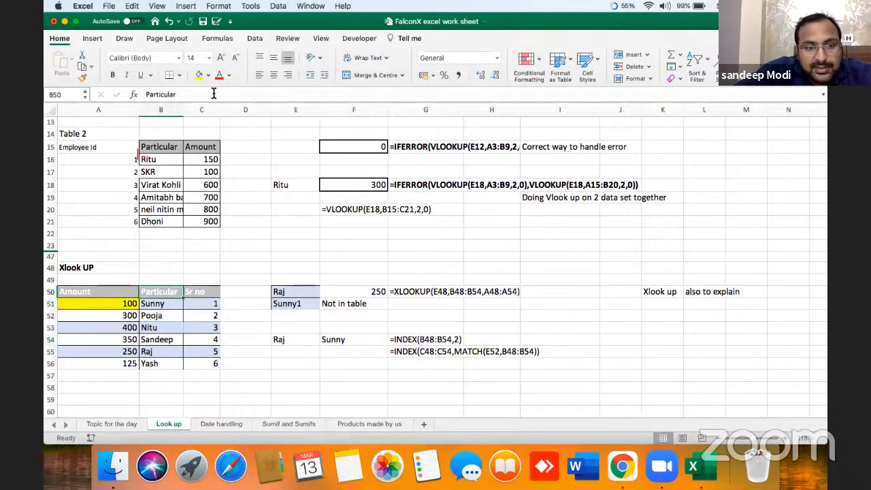
pyautogui.hotkey('shift', 'Down')
pyautogui.press('Down')
pyautogui.press('Down')
pyautogui.press('Down')
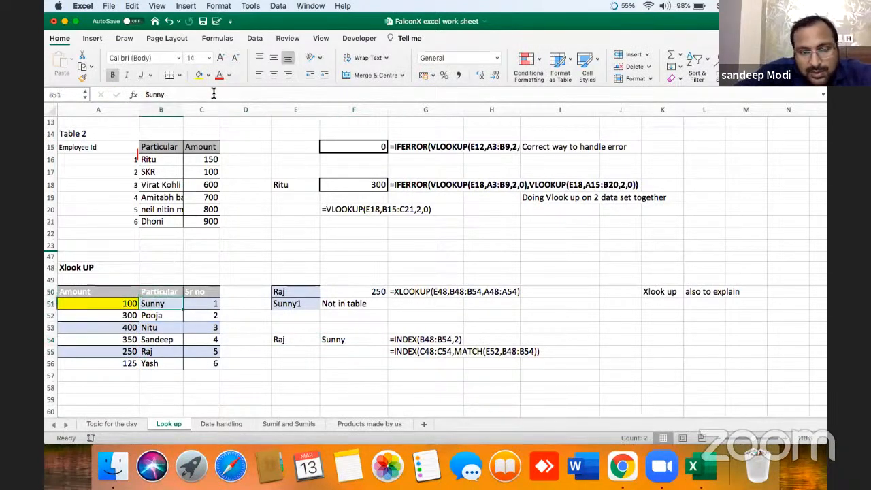
pyautogui.press('Right')
pyautogui.press('Right')
pyautogui.press('Right')
pyautogui.press('Down')
pyautogui.press('Right')
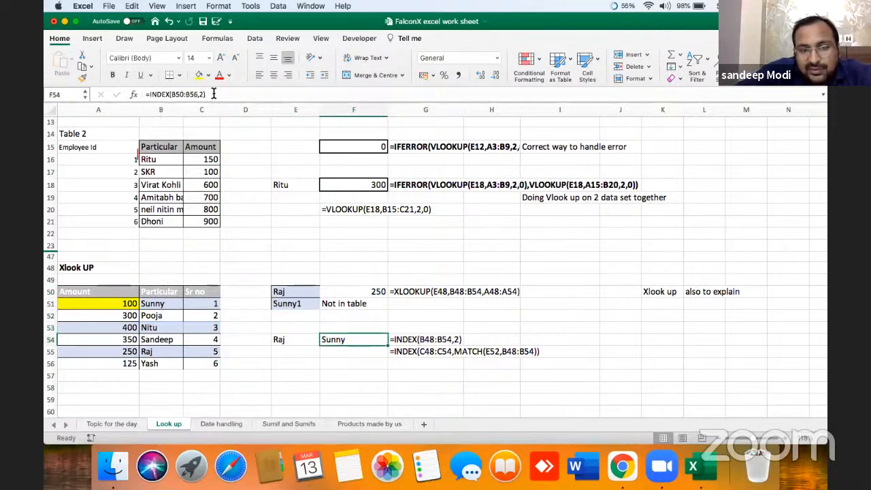
pyautogui.press('Left')
pyautogui.press('Right')
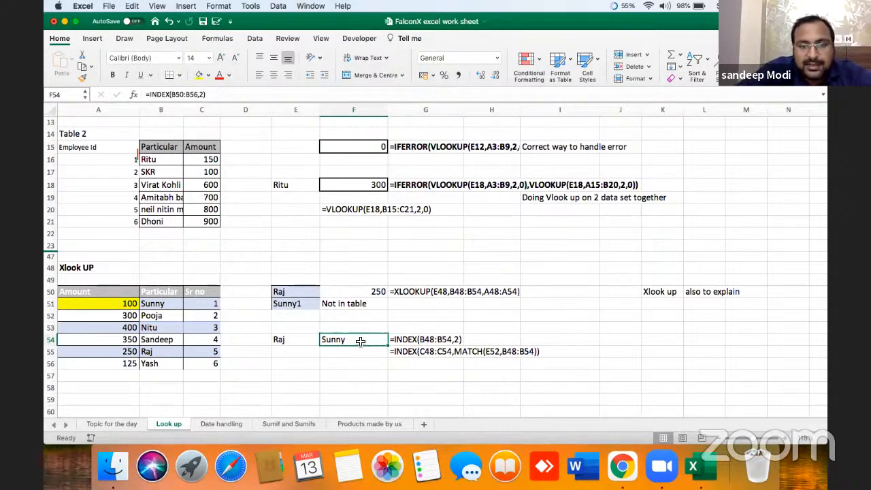
# Step: Inspect the array and row number arguments of the INDEX formula in F54
pyautogui.doubleClick(390, 339)
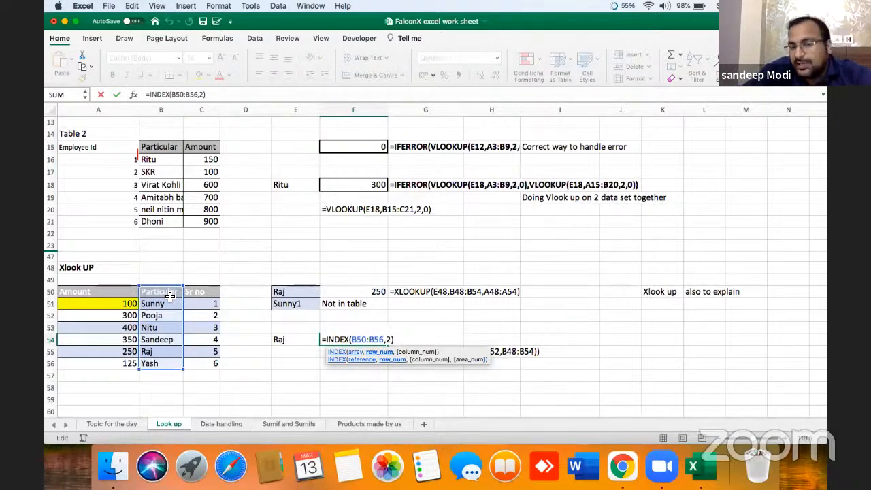
pyautogui.press('Return')
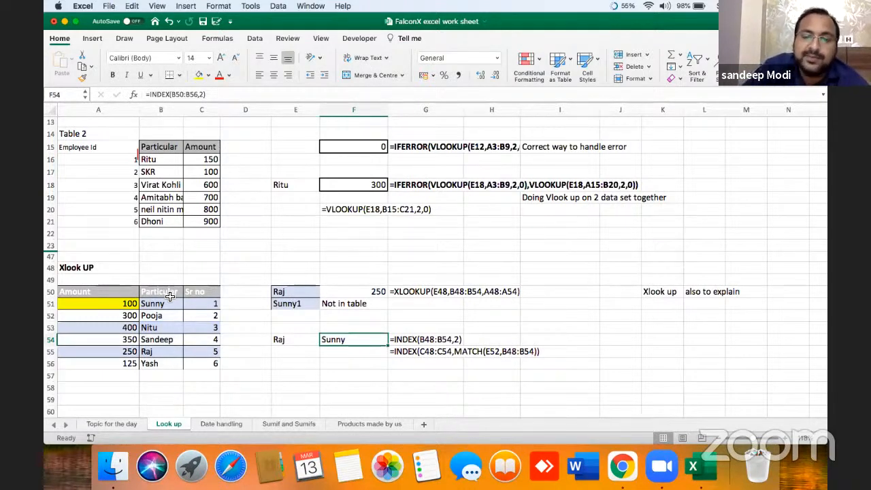
pyautogui.press('Down')
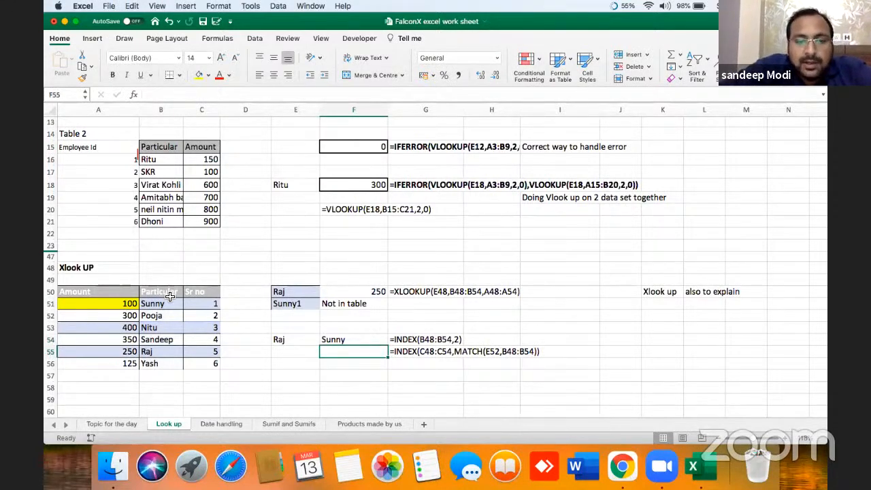
pyautogui.press('Up')
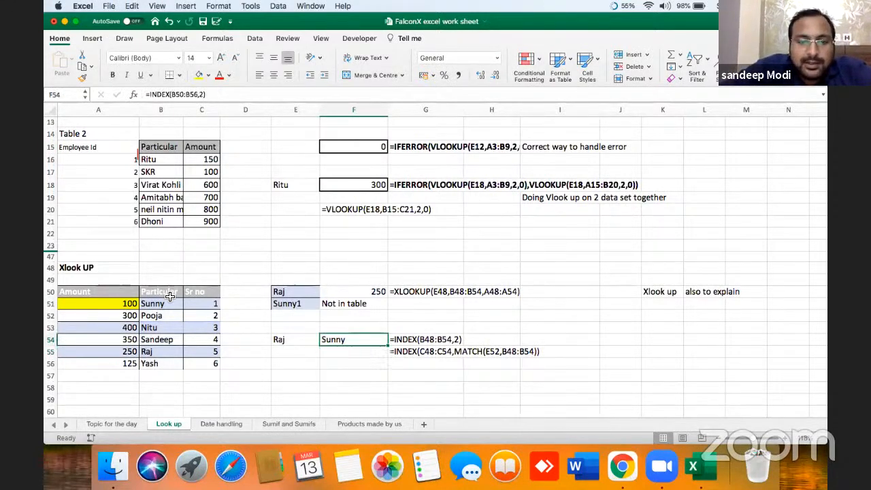
# Step: Highlight the row number argument of the INDEX formula in F54, leaving the formula as it is
pyautogui.doubleClick(370, 340)
pyautogui.moveTo(391, 340); pyautogui.dragTo(386, 339)
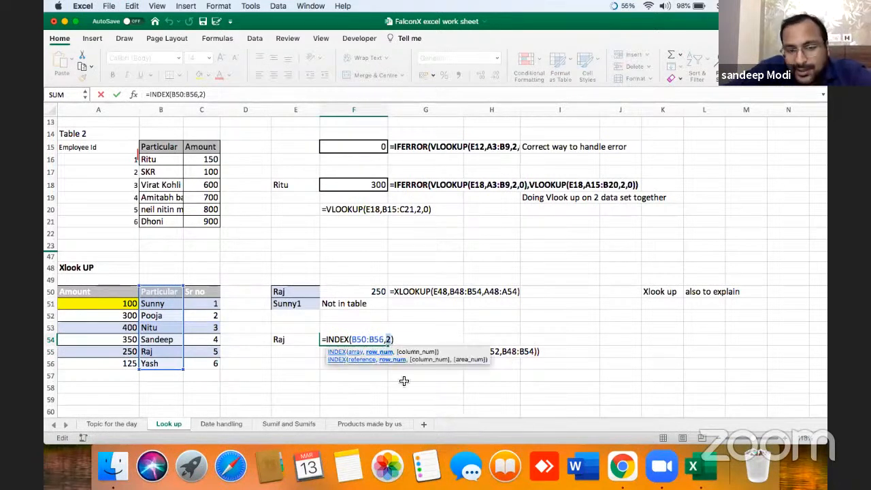
pyautogui.press('Return')
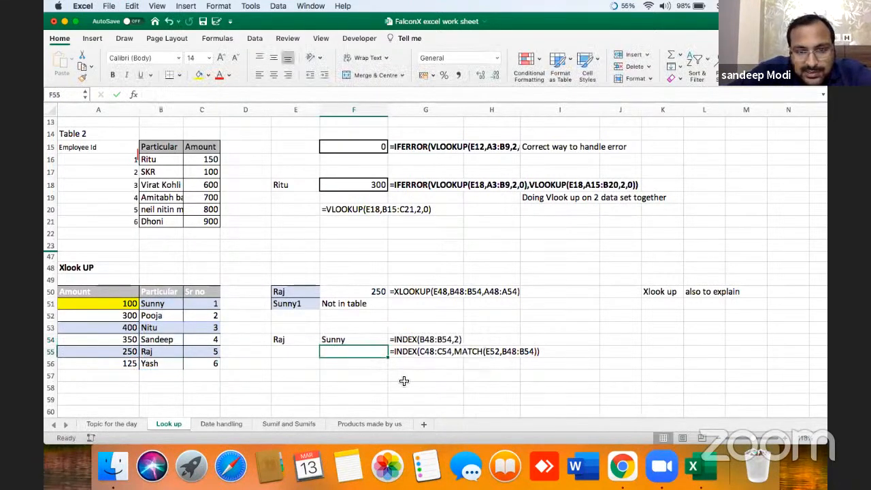
# Step: Move the lookup name from E54 down to E55
pyautogui.press('Left')
pyautogui.press('Up')
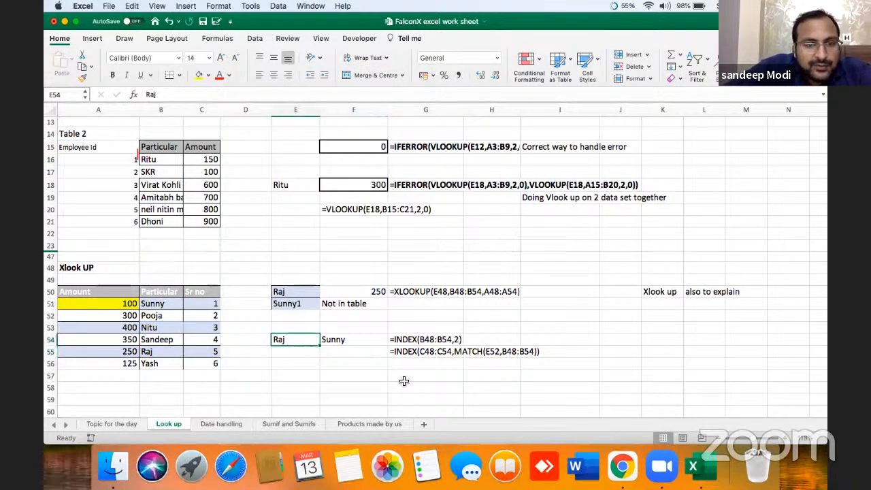
pyautogui.press('super+x')
pyautogui.press('Down')
pyautogui.press('super+v')
# Step: Examine the Particular column of the Xlook UP table from its header in B50 down to B55
pyautogui.press('Left')
pyautogui.press('Left')
pyautogui.press('Left')
pyautogui.press('Up')
pyautogui.press('Up')
pyautogui.press('Up')
pyautogui.press('Up')
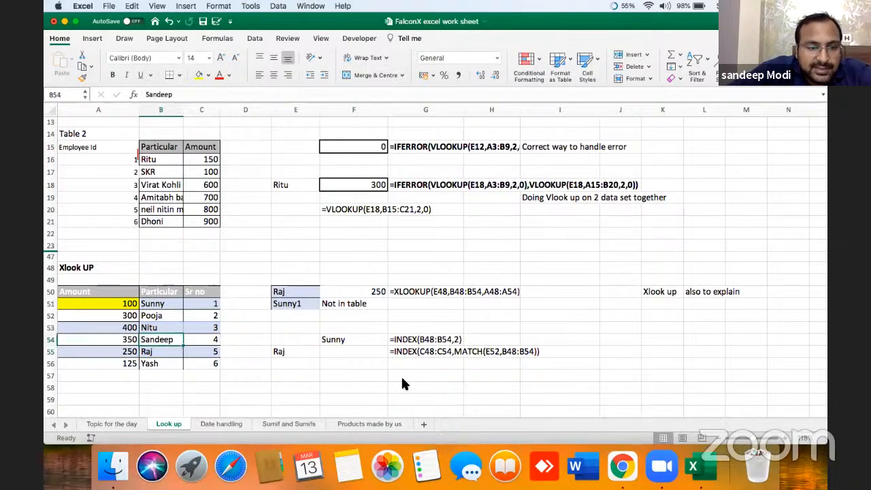
pyautogui.press('Up')
pyautogui.hotkey('shift', 'Down')
pyautogui.hotkey('shift', 'Down')
pyautogui.hotkey('shift', 'Down')
pyautogui.hotkey('shift', 'Down')
pyautogui.hotkey('shift', 'Down')
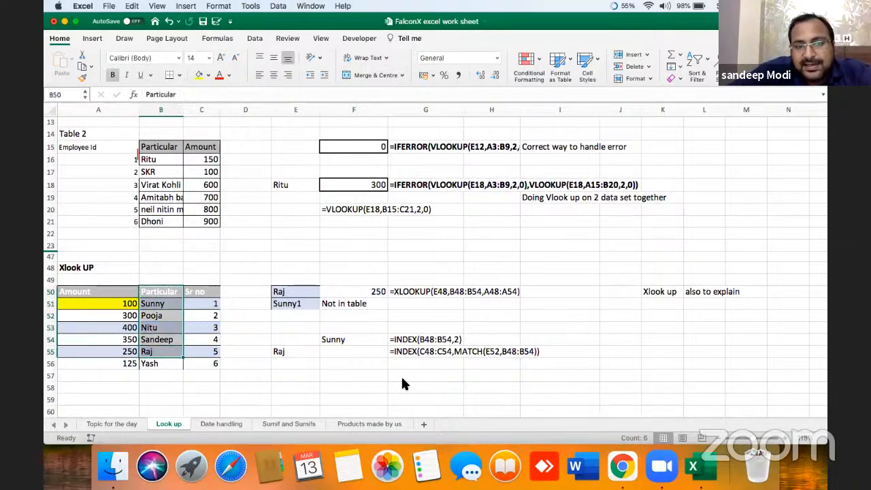
# Step: Start an INDEX formula in F55 with the Particular column B50:B56 as the array
pyautogui.press('Down')
pyautogui.press('Down')
pyautogui.press('Down')
pyautogui.press('Down')
pyautogui.press('Down')
pyautogui.press('Right')
pyautogui.press('Right')
pyautogui.press('Right')
pyautogui.press('Right')
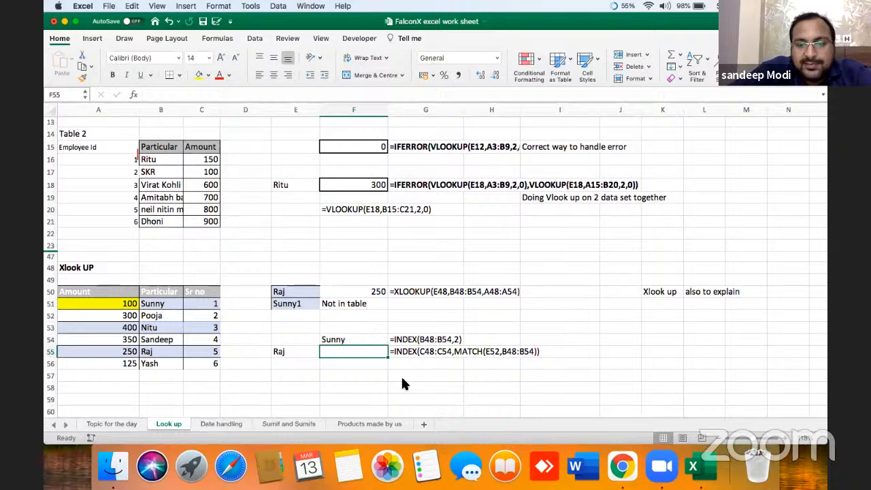
pyautogui.write('=ind')
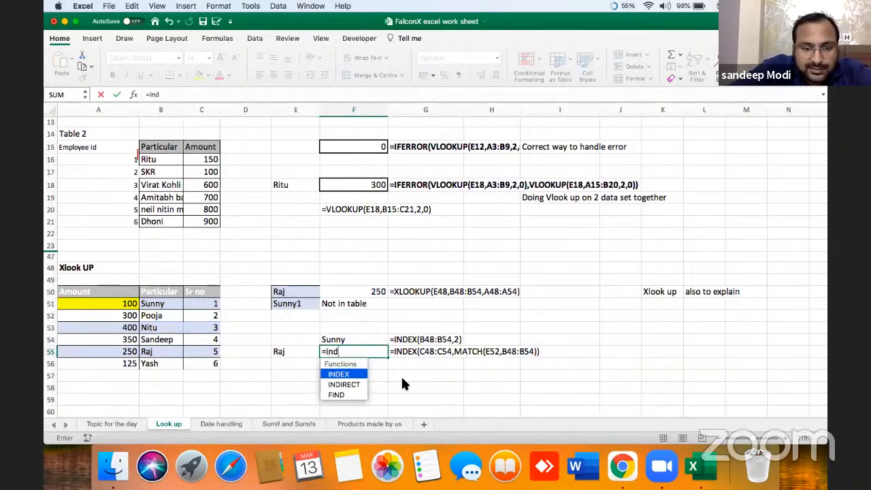
pyautogui.press('Tab')
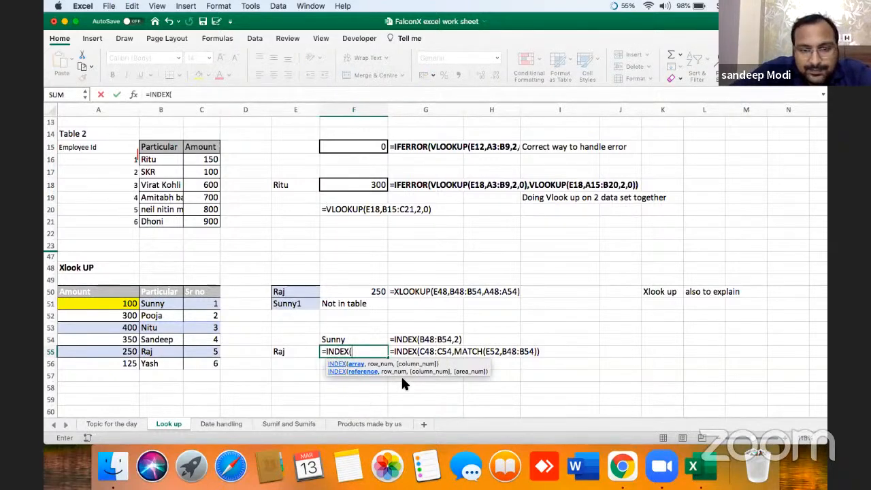
pyautogui.press('Left')
pyautogui.press('Left')
pyautogui.press('Left')
pyautogui.press('Left')
pyautogui.press('Up')
pyautogui.press('Up')
pyautogui.press('Up')
pyautogui.press('Up')
pyautogui.press('Up')
pyautogui.hotkey('shift', 'Down')
pyautogui.hotkey('shift', 'Down')
pyautogui.hotkey('shift', 'Down')
pyautogui.hotkey('shift', 'Down')
pyautogui.hotkey('shift', 'Down')
pyautogui.hotkey('shift', 'Down')
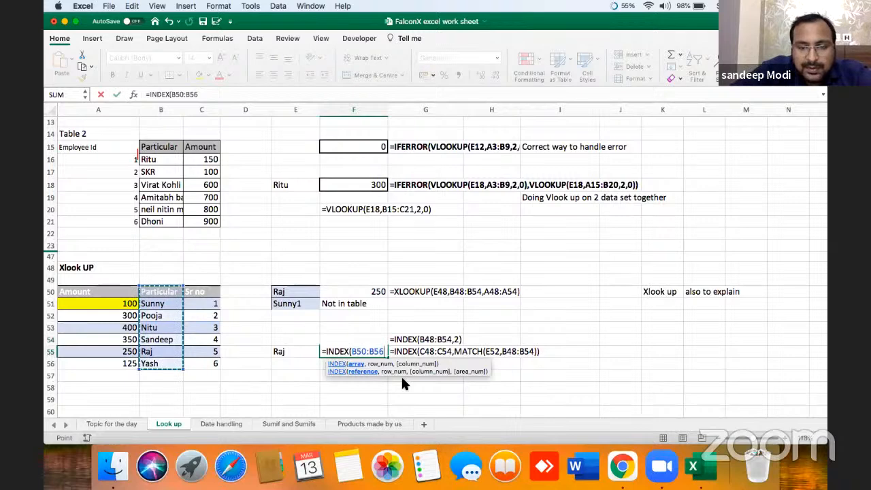
pyautogui.write(',')
pyautogui.press('BackSpace')
pyautogui.write(',')
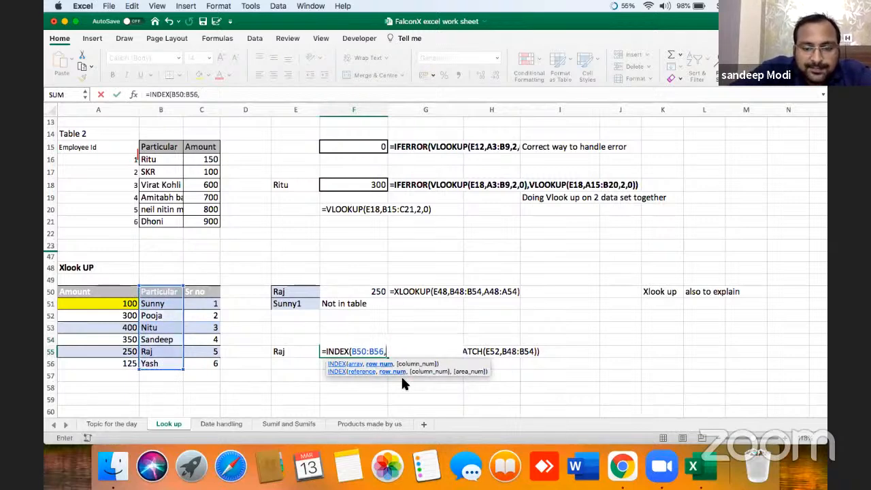
# Step: Complete the F55 formula with MATCH(E55,B50:B56) as the row number, giving =INDEX(B50:B56,MATCH(E55,B50:B56))
pyautogui.write('match(')
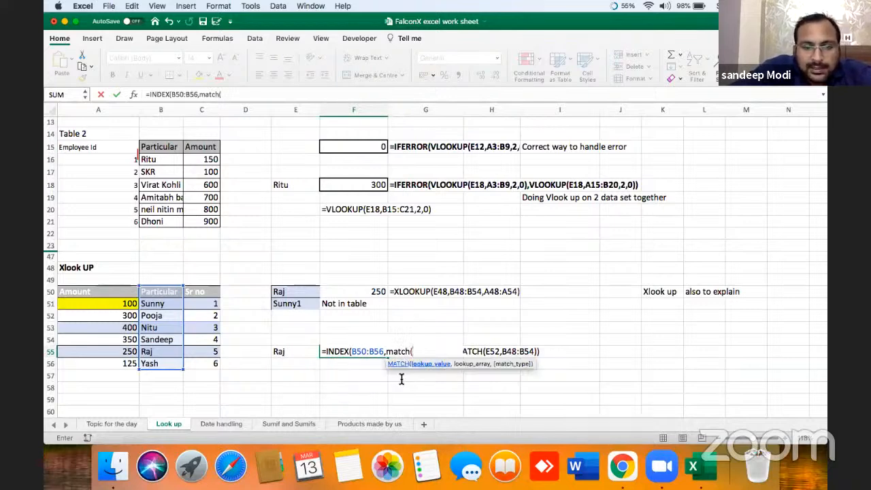
pyautogui.click(311, 354)
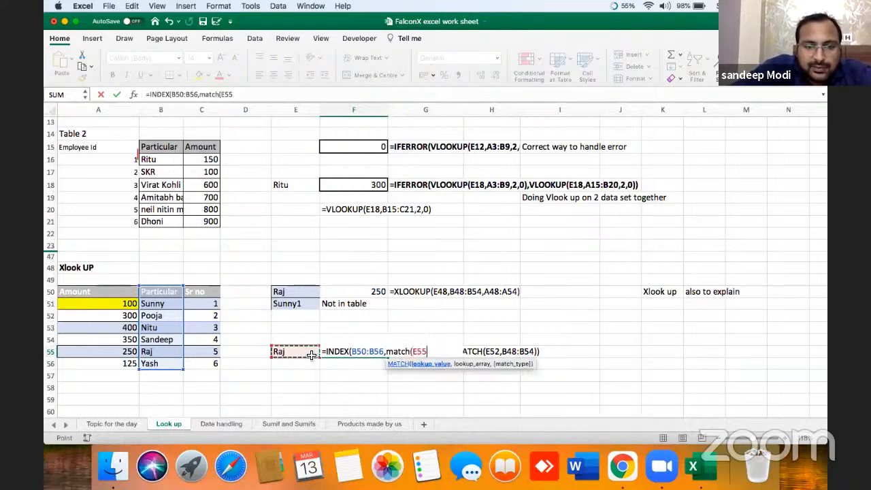
pyautogui.write(',')
pyautogui.moveTo(158, 291); pyautogui.dragTo(171, 362)
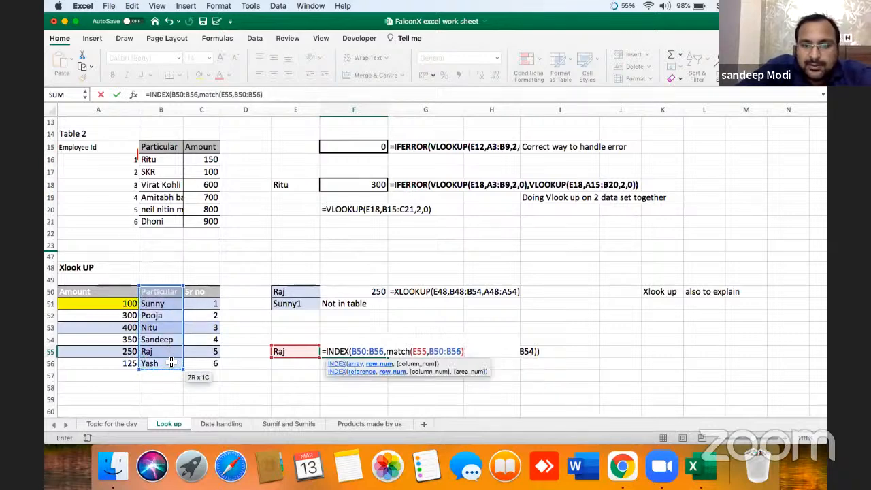
pyautogui.write('))')
pyautogui.press('Return')
# Step: Compare the lookup name in E55 with the INDEX and MATCH formula and its result in F55
pyautogui.press('Up')
pyautogui.press('Left')
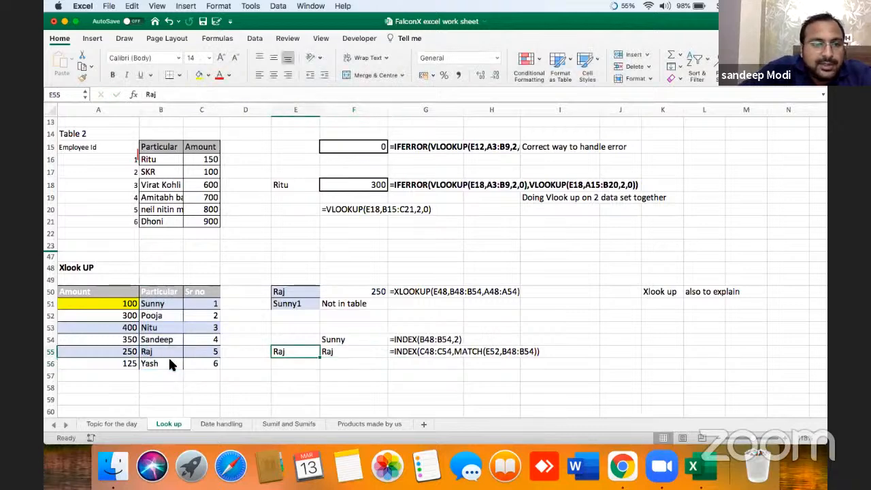
pyautogui.press('Right')
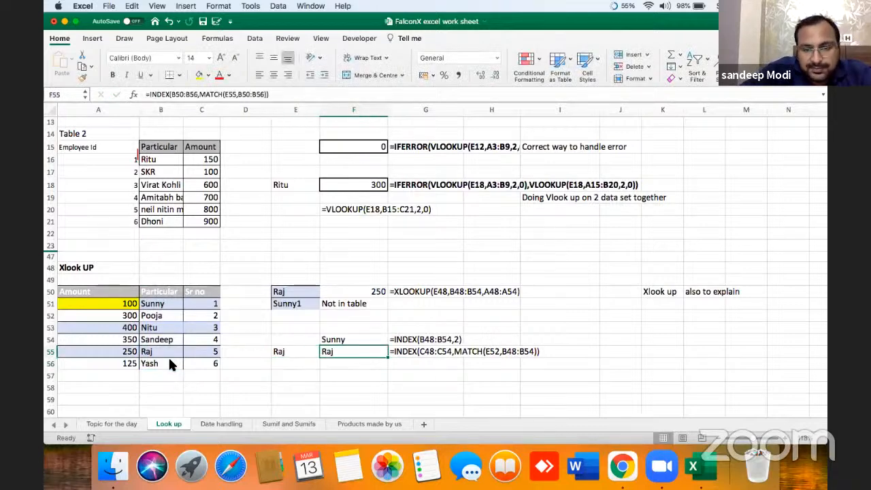
pyautogui.press('Left')
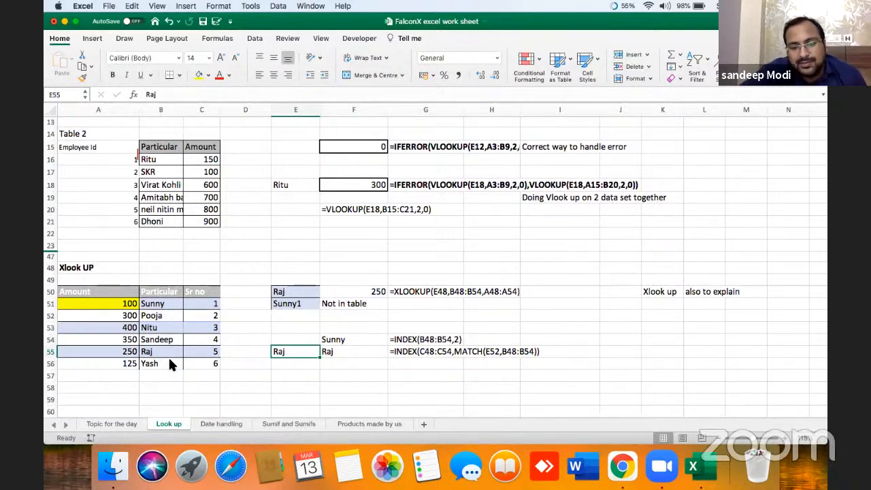
# Step: Clear the INDEX example cells E54:F55
pyautogui.press('Up')
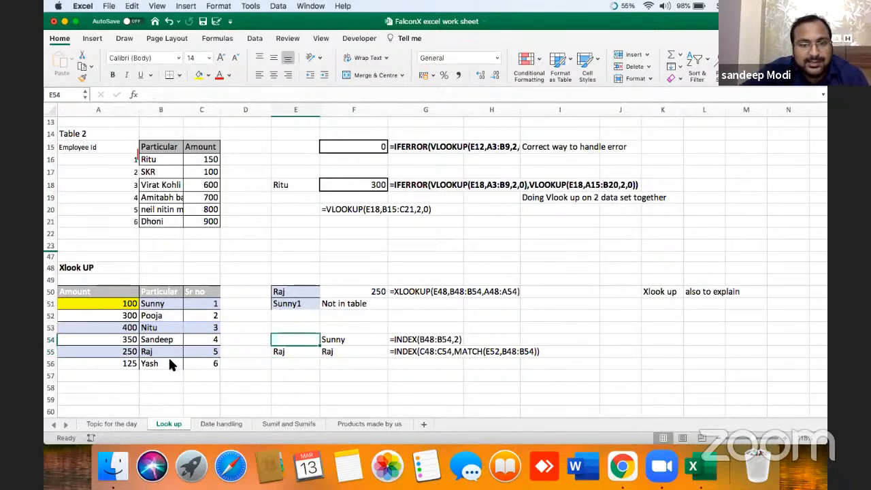
pyautogui.hotkey('shift', 'Right')
pyautogui.hotkey('shift', 'Down')
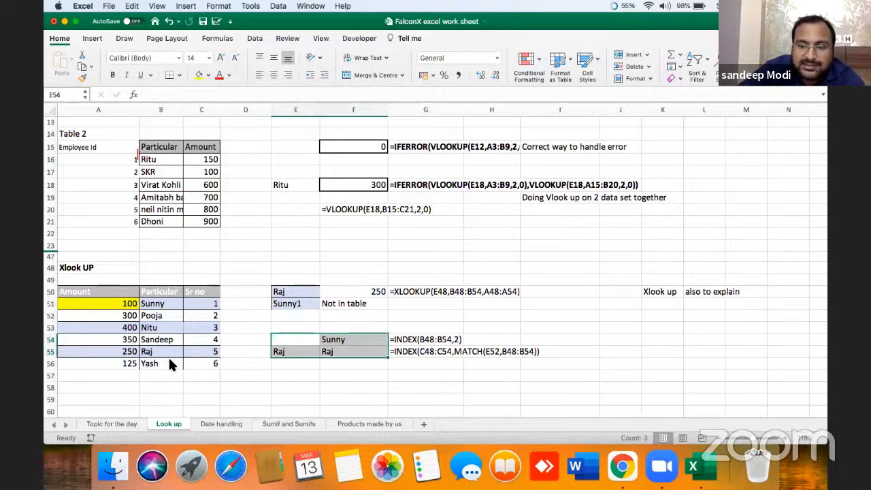
pyautogui.press('Delete')
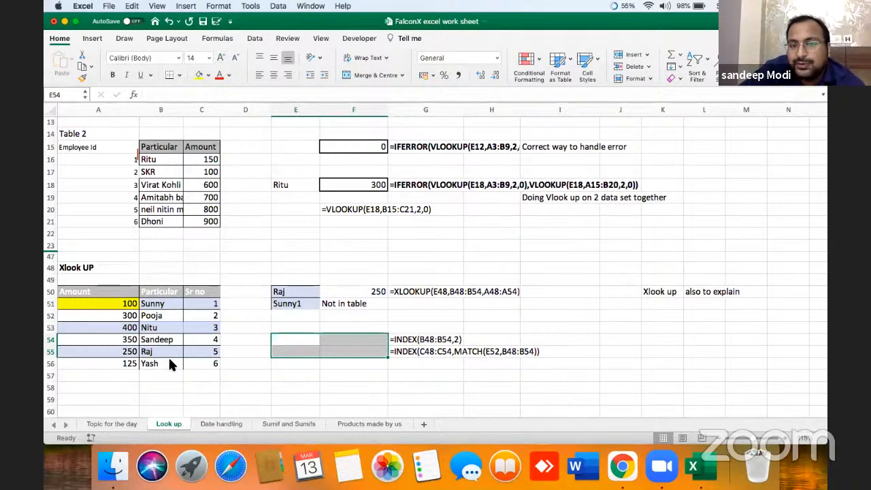
# Step: Review the XLOOKUP formula in F50 and go back down to the INDEX example area at F55
pyautogui.press('Up')
pyautogui.press('Right')
pyautogui.press('Down')
pyautogui.press('Up')
pyautogui.press('Up')
pyautogui.press('Up')
pyautogui.press('Up')
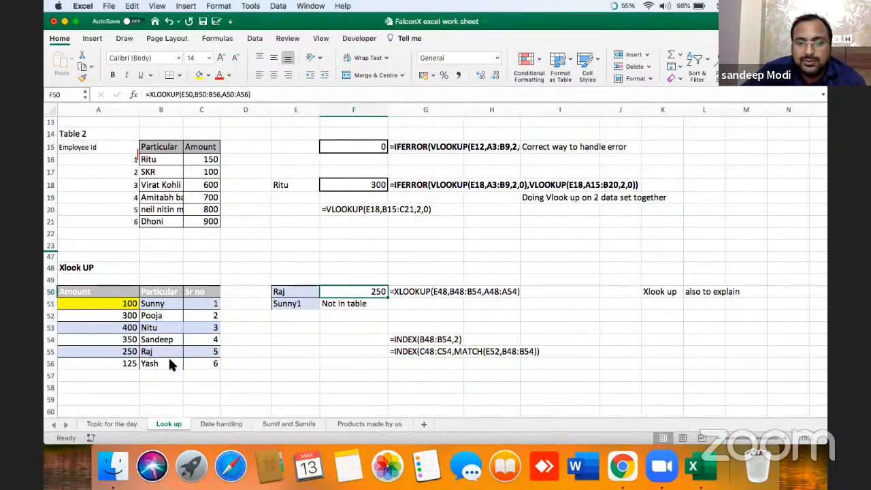
pyautogui.press('Down')
pyautogui.press('Down')
pyautogui.press('Down')
pyautogui.press('Down')
pyautogui.press('Down')
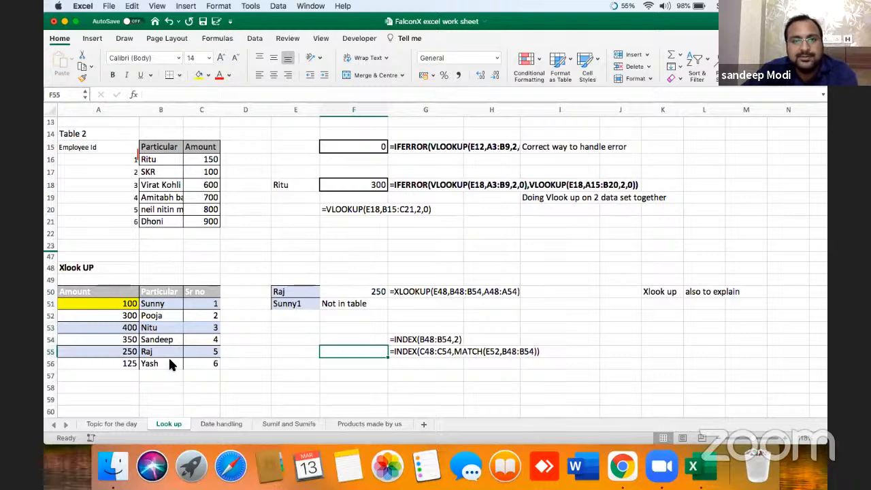
# Step: Look at the Date handling sheet and recheck the IFERROR VLOOKUP formula in F18 on the Look up sheet
pyautogui.click(225, 422)
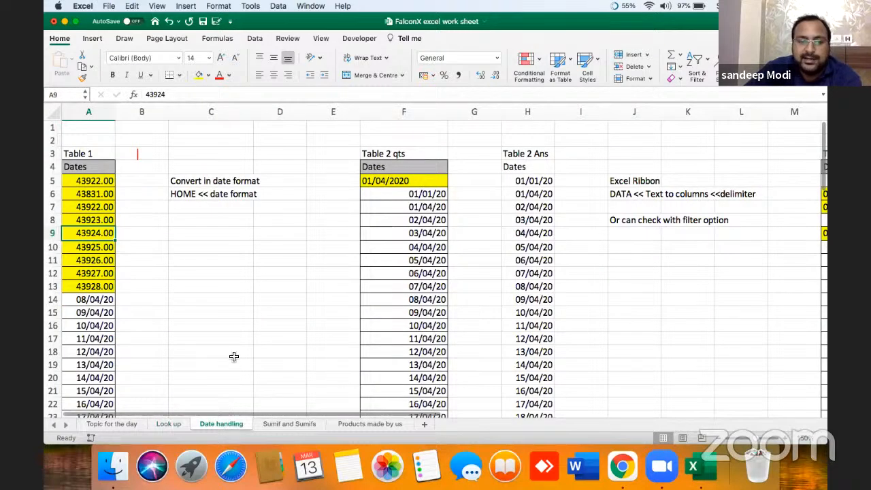
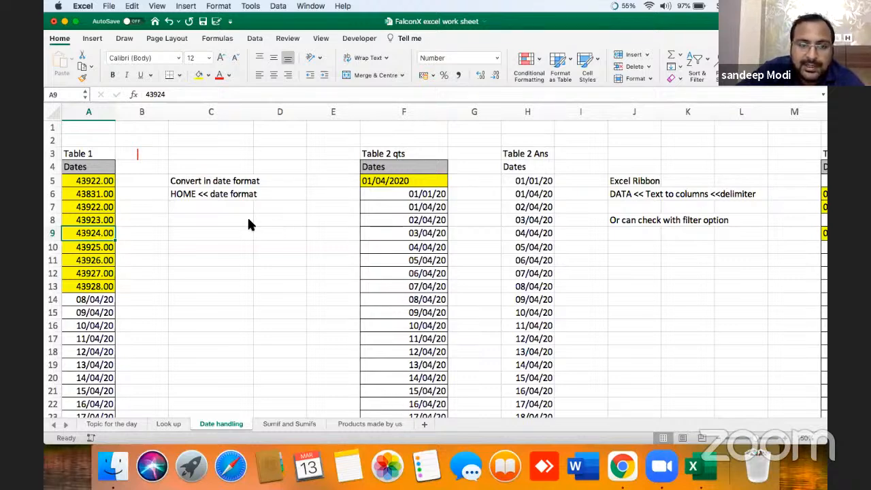
pyautogui.click(168, 424)
pyautogui.press('Up')
pyautogui.press('Up')
pyautogui.press('Up')
pyautogui.press('Up')
pyautogui.press('Right')
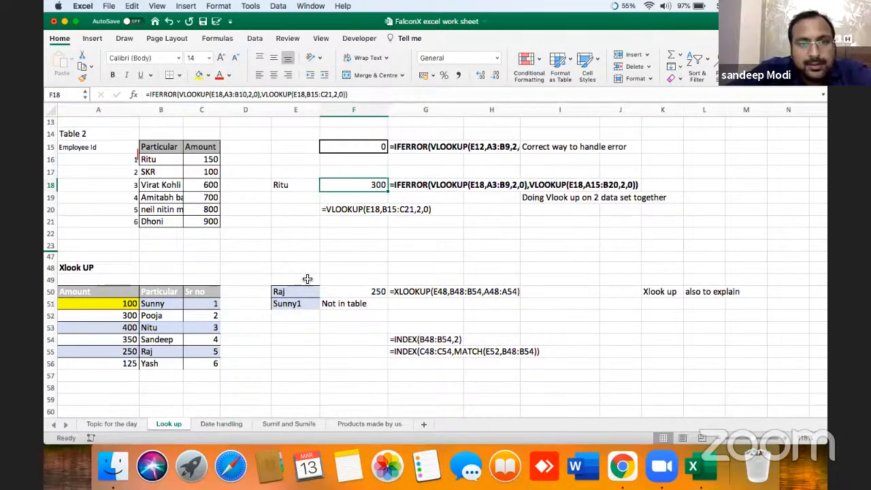
pyautogui.press('Down')
pyautogui.press('Down')
pyautogui.press('Down')
pyautogui.press('Down')
pyautogui.press('Down')
pyautogui.press('Down')
pyautogui.press('Down')
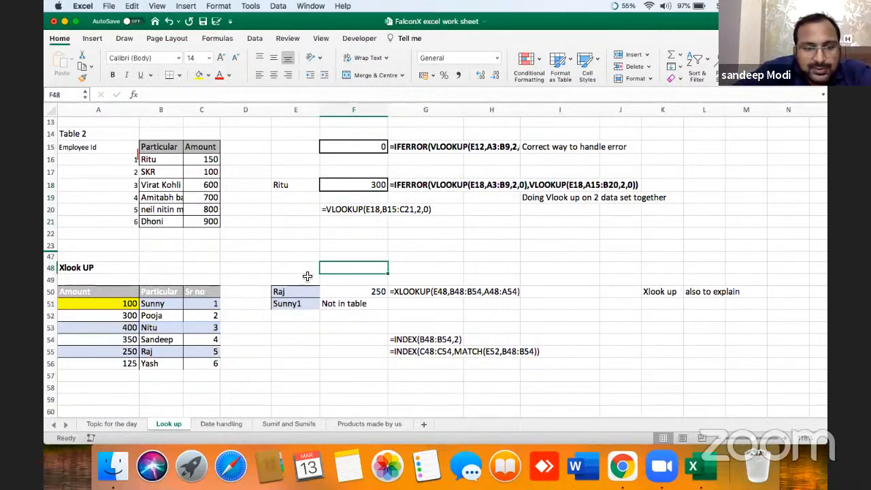
# Step: Open the Date handling sheet and examine the Table 1 dates stored as numbers in A5:A13
pyautogui.click(207, 420)
pyautogui.click(247, 338)
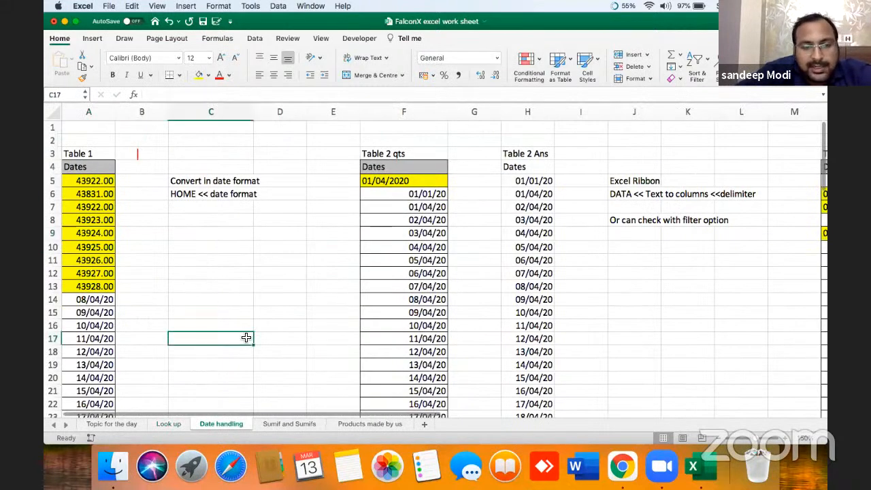
pyautogui.press('Left')
pyautogui.press('Left')
pyautogui.press('Up')
pyautogui.press('Up')
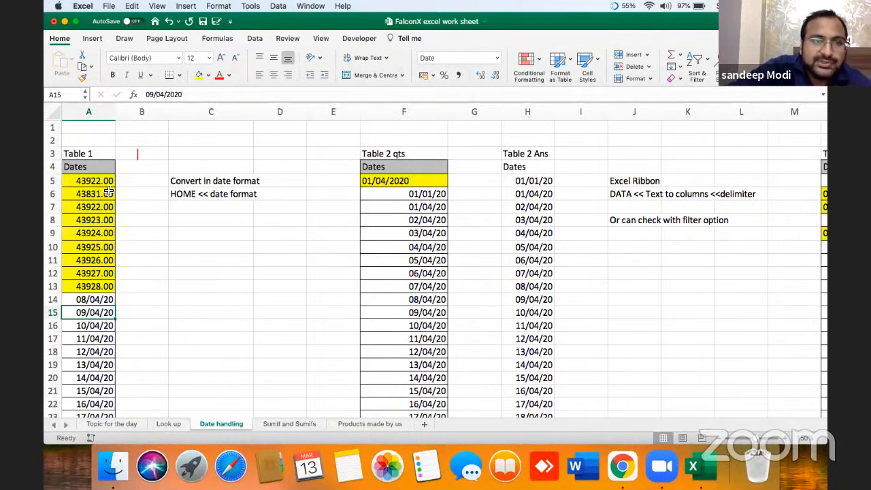
pyautogui.moveTo(101, 180); pyautogui.dragTo(108, 285)
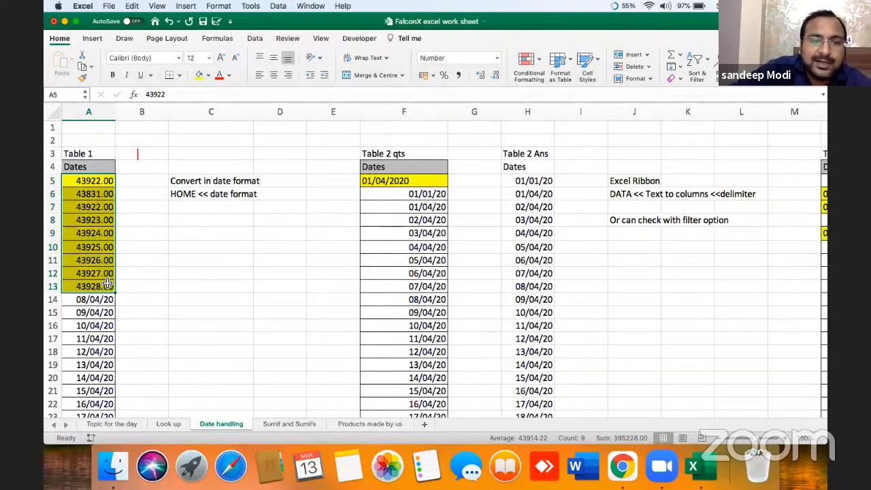
# Step: Inspect the text date in F5 of Table 2 qts and follow row 5 across to Table 3 in N5
pyautogui.click(379, 183)
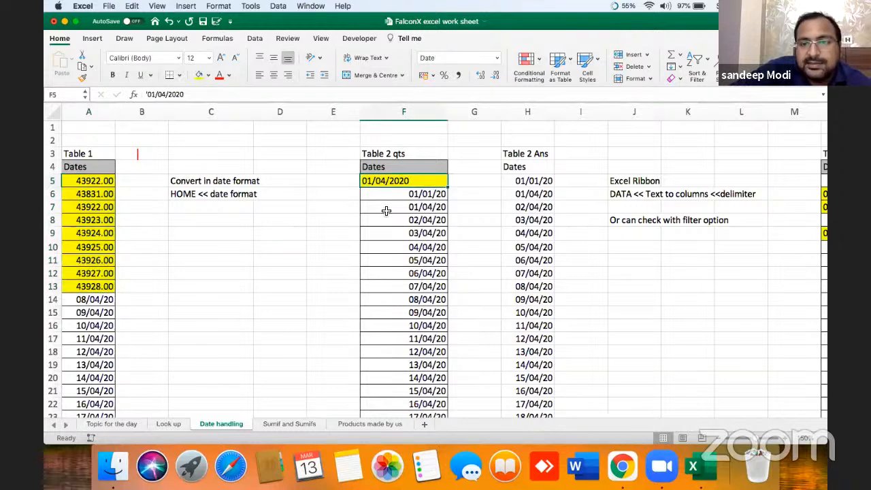
pyautogui.press('Right')
pyautogui.press('Right')
pyautogui.press('Right')
pyautogui.press('Right')
pyautogui.press('Right')
pyautogui.press('Right')
pyautogui.press('Right')
pyautogui.press('Right')
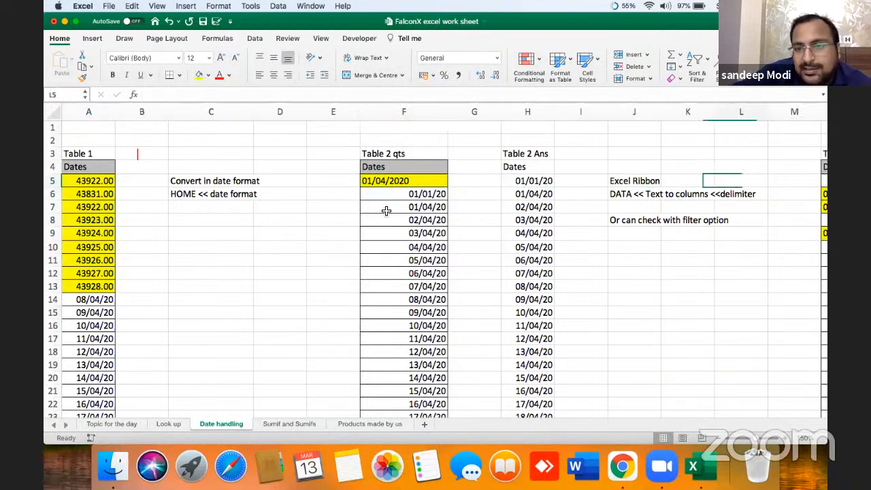
pyautogui.press('Right')
pyautogui.press('Right')
pyautogui.press('Left')
pyautogui.press('Left')
pyautogui.press('Left')
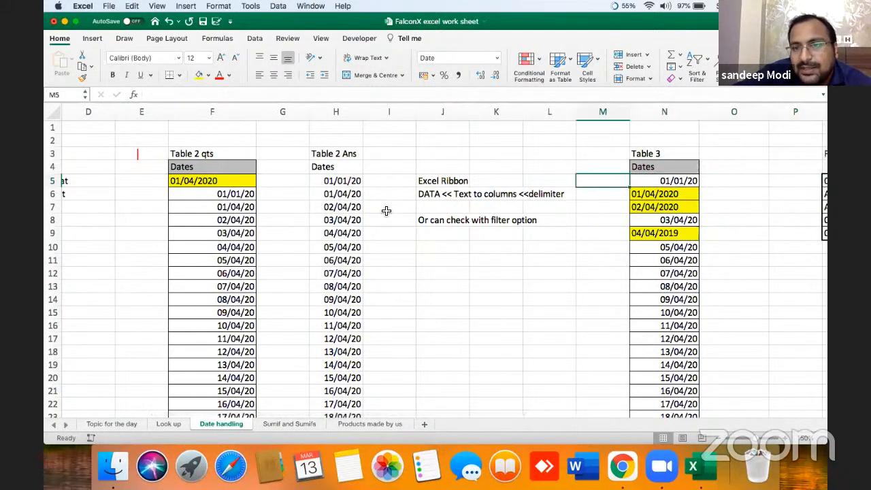
pyautogui.press('Right')
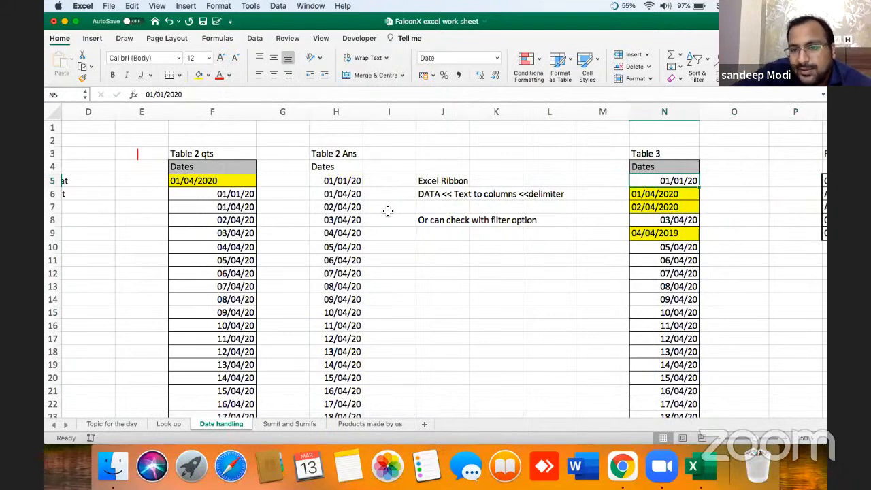
# Step: Examine the mixed date formats down the Table 3 Dates column to the yellow number entries around N46
pyautogui.click(683, 206)
pyautogui.press('Down')
pyautogui.press('Down')
pyautogui.press('Down')
pyautogui.press('Down')
pyautogui.press('Down')
pyautogui.press('Down')
pyautogui.press('Down')
pyautogui.press('Down')
pyautogui.press('Down')
pyautogui.press('Down')
pyautogui.press('Down')
pyautogui.press('Down')
pyautogui.press('Down')
pyautogui.press('Down')
pyautogui.press('Down')
pyautogui.press('Down')
pyautogui.press('Down')
pyautogui.press('Down')
pyautogui.press('Down')
pyautogui.press('Down')
pyautogui.press('Down')
pyautogui.press('Down')
pyautogui.press('Down')
pyautogui.press('Down')
pyautogui.press('Down')
pyautogui.press('Down')
pyautogui.press('Down')
pyautogui.press('Down')
pyautogui.press('Down')
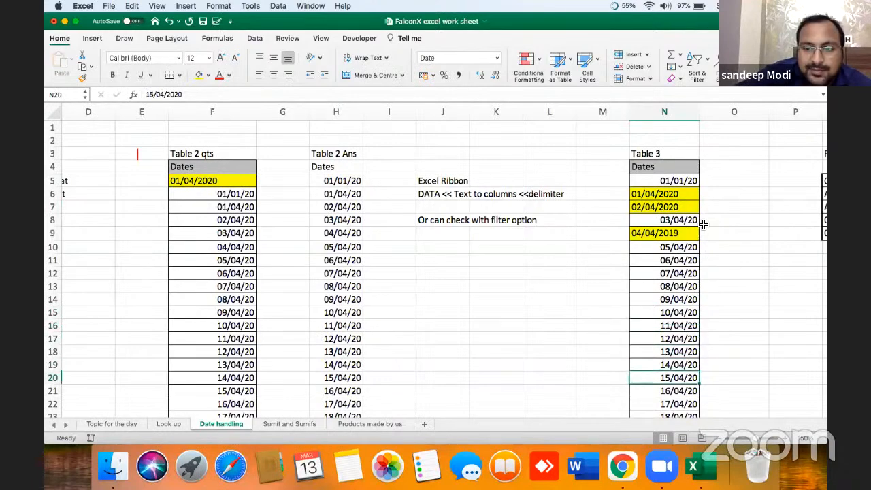
pyautogui.press('Down')
pyautogui.press('Down')
pyautogui.press('Down')
pyautogui.press('Down')
pyautogui.press('Down')
pyautogui.press('Down')
pyautogui.press('Down')
pyautogui.press('Down')
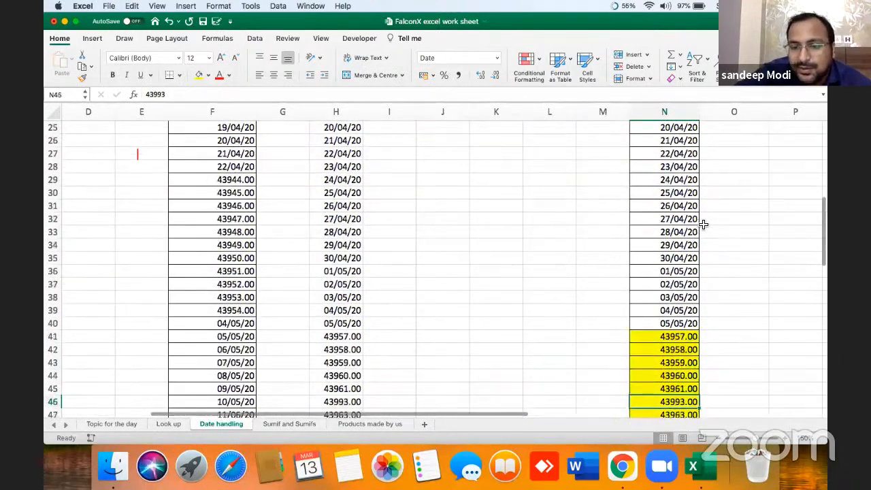
# Step: Examine the Table 3 Dates column from the yellow number entries in N46 back up to row 1
pyautogui.press('Up')
pyautogui.press('Up')
pyautogui.press('Up')
pyautogui.press('Up')
pyautogui.press('Up')
pyautogui.press('Up')
pyautogui.press('Up')
pyautogui.press('Up')
pyautogui.press('Up')
pyautogui.press('Up')
pyautogui.press('Up')
pyautogui.press('Up')
pyautogui.press('Up')
pyautogui.press('Up')
pyautogui.press('Up')
pyautogui.press('Up')
pyautogui.press('Up')
pyautogui.press('Up')
pyautogui.press('Up')
pyautogui.press('Up')
pyautogui.press('Up')
pyautogui.press('Up')
pyautogui.press('Up')
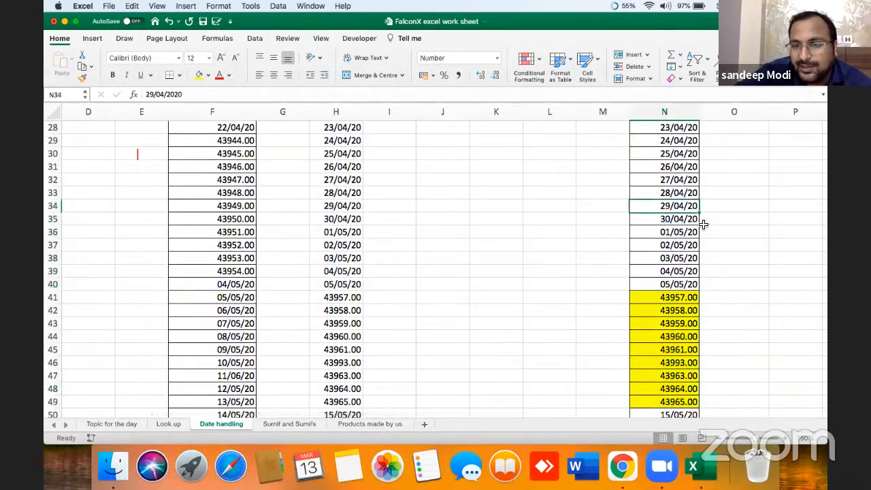
pyautogui.press('Up')
pyautogui.press('Up')
pyautogui.press('Up')
pyautogui.press('Up')
pyautogui.press('Up')
pyautogui.press('Up')
pyautogui.press('Up')
pyautogui.press('Up')
pyautogui.press('Up')
pyautogui.press('Up')
pyautogui.press('Up')
pyautogui.press('Up')
pyautogui.press('Up')
pyautogui.press('Up')
pyautogui.press('Up')
pyautogui.press('Up')
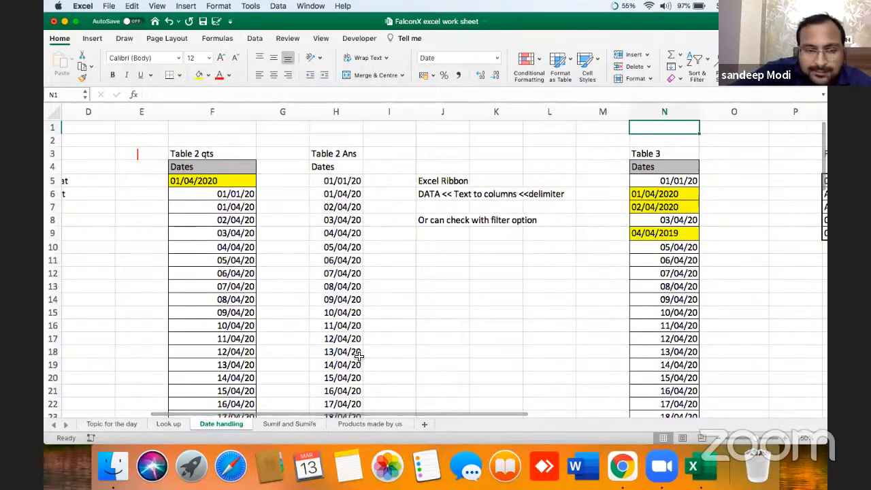
# Step: Return to Table 1 and review the extent of its Dates column from A5 down to A74
pyautogui.moveTo(325, 417); pyautogui.dragTo(243, 416)
pyautogui.click(80, 218)
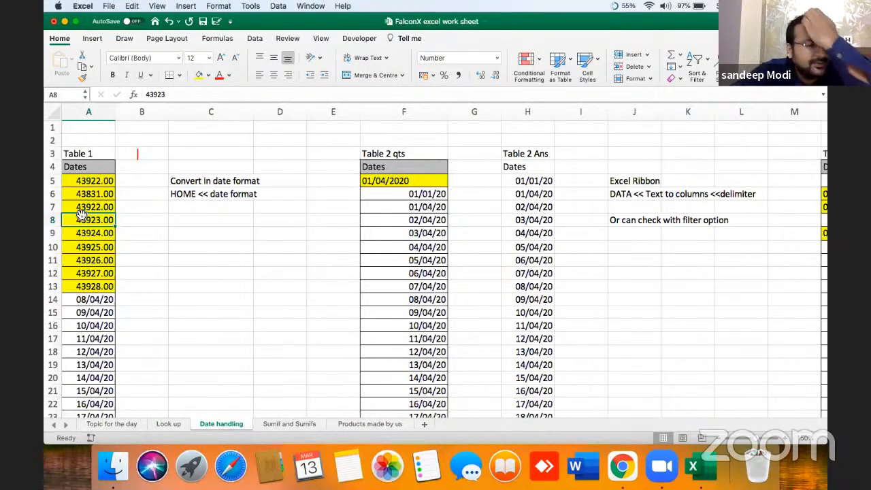
pyautogui.click(98, 114)
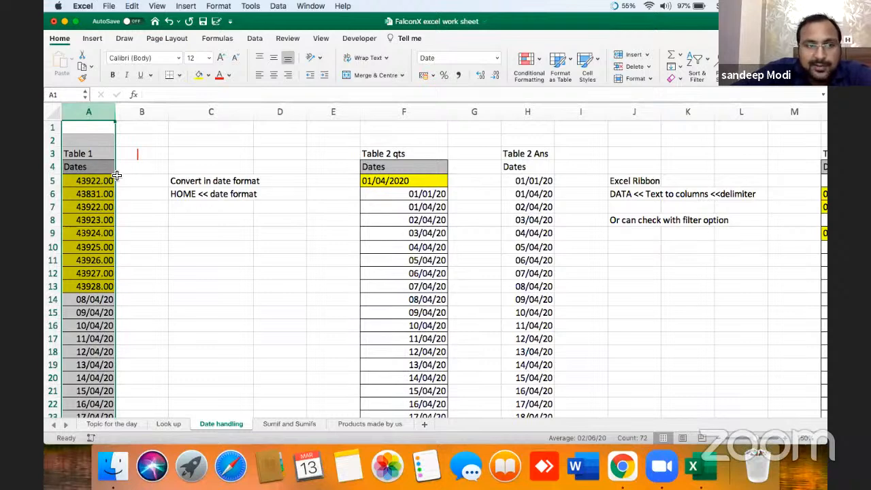
pyautogui.click(89, 195)
pyautogui.click(98, 117)
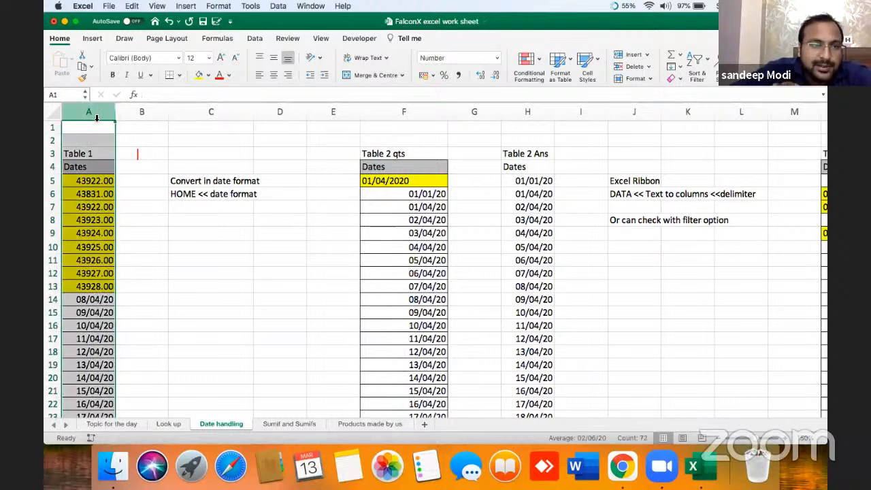
pyautogui.click(91, 186)
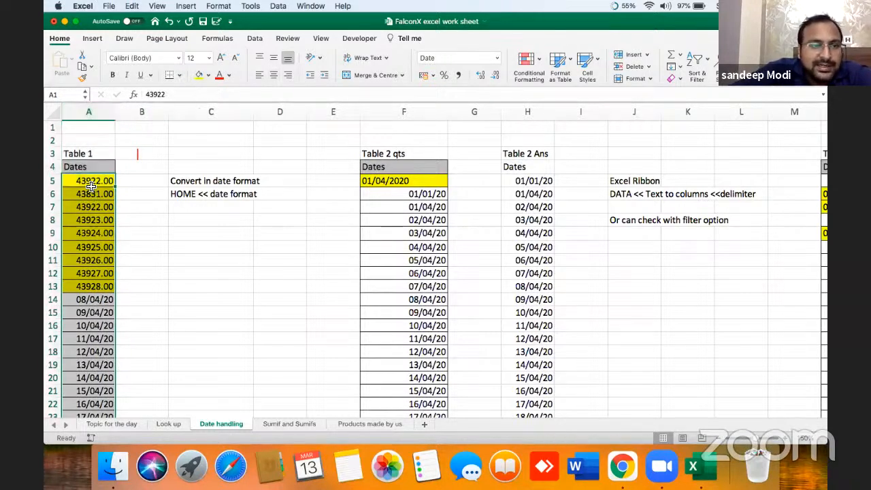
pyautogui.click(90, 185)
pyautogui.hotkey('ctrl', 'shift', 'Down')
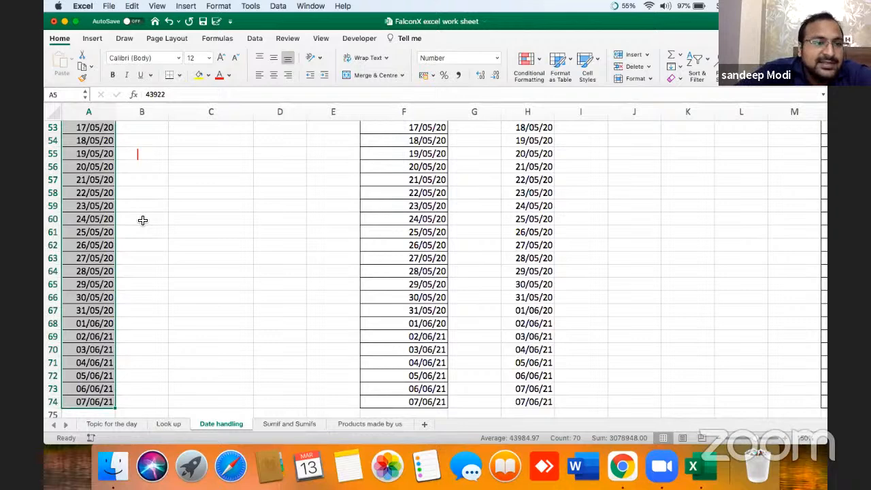
pyautogui.hotkey('ctrl', 'Up')
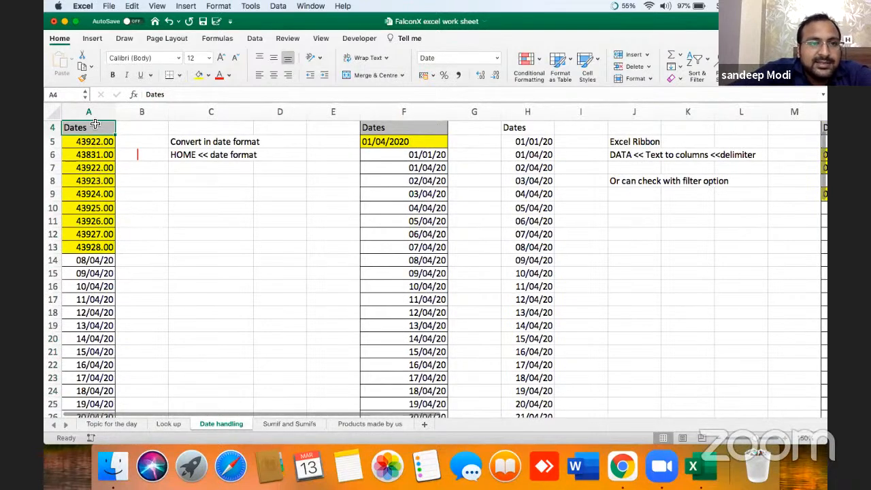
# Step: Format the whole of column A, holding the Table 1 dates, as Short Date
pyautogui.click(100, 118)
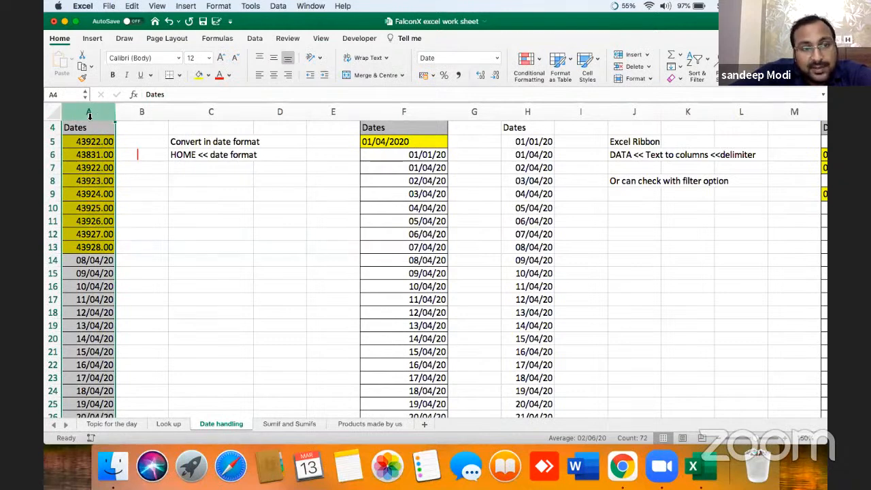
pyautogui.click(497, 58)
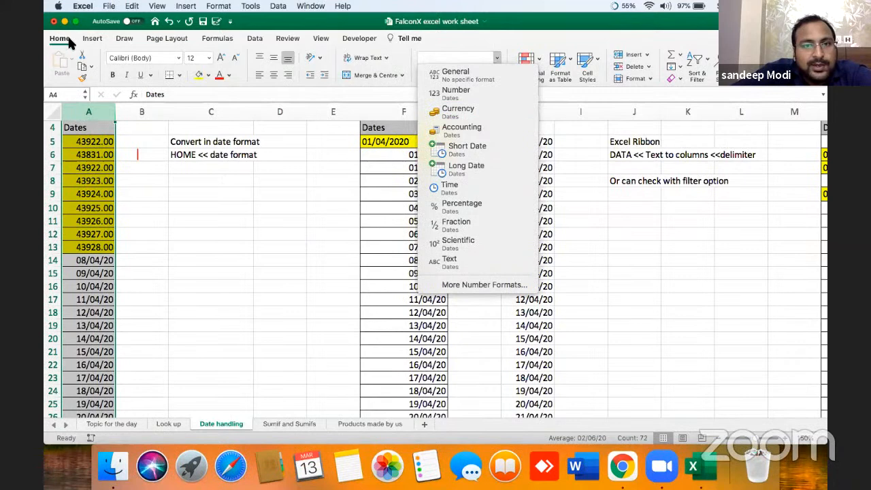
pyautogui.click(485, 153)
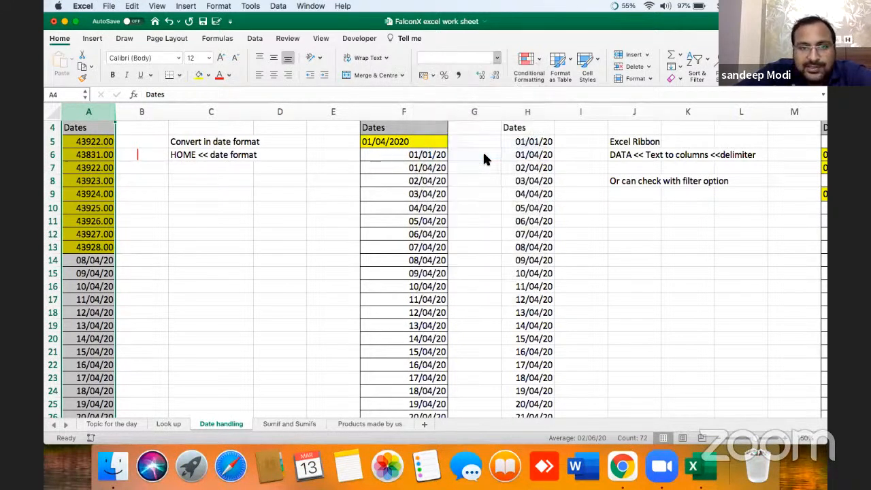
pyautogui.click(341, 200)
pyautogui.click(101, 194)
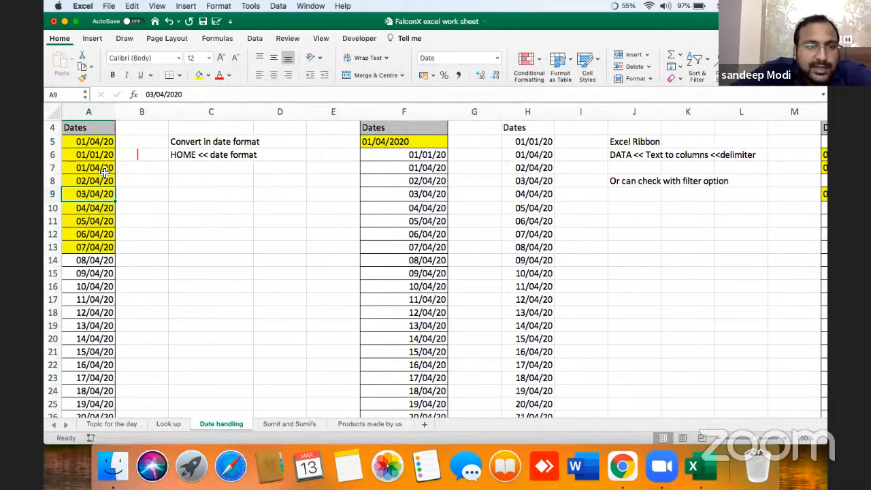
# Step: Check the reformatted Table 1 dates in the yellow cells from A9 up to A5
pyautogui.press('Up')
pyautogui.press('Up')
pyautogui.press('Up')
pyautogui.press('Up')
pyautogui.press('Up')
pyautogui.press('Up')
pyautogui.press('Up')
pyautogui.press('Up')
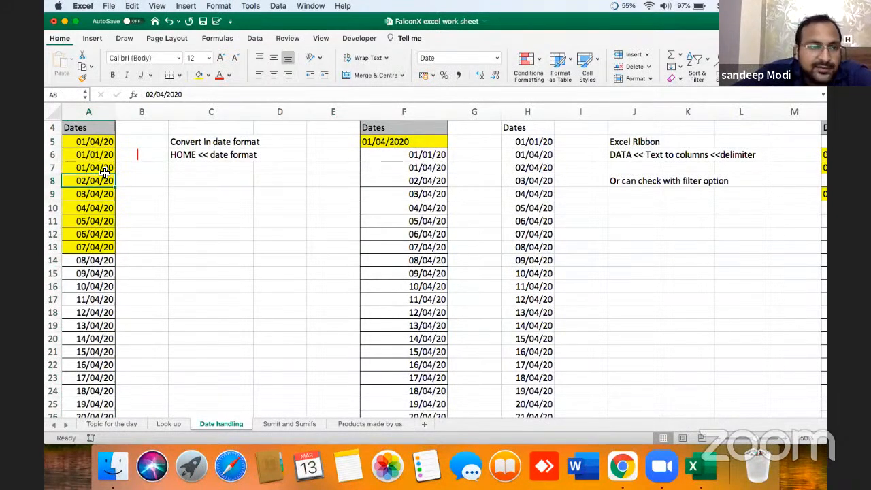
pyautogui.press('Down')
pyautogui.press('Down')
pyautogui.press('Down')
pyautogui.press('Down')
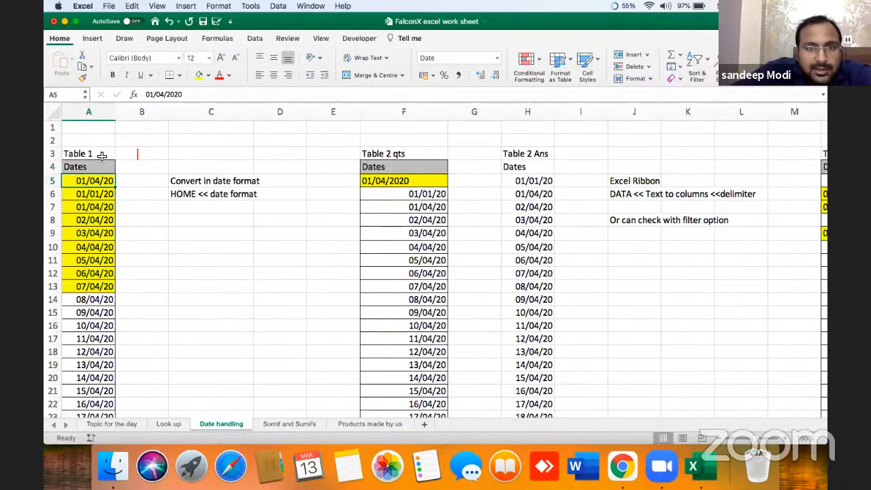
# Step: Compare the text date in F5 of Table 2 qts with the date in F6 below it
pyautogui.click(412, 185)
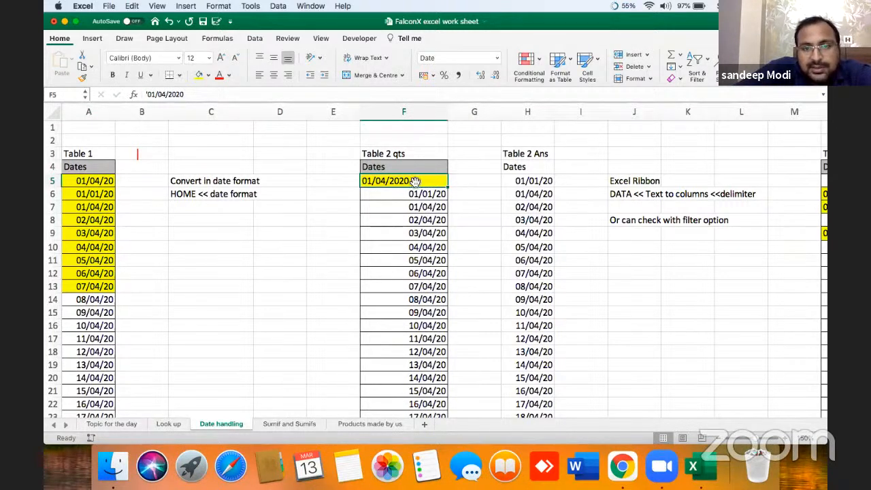
pyautogui.click(421, 194)
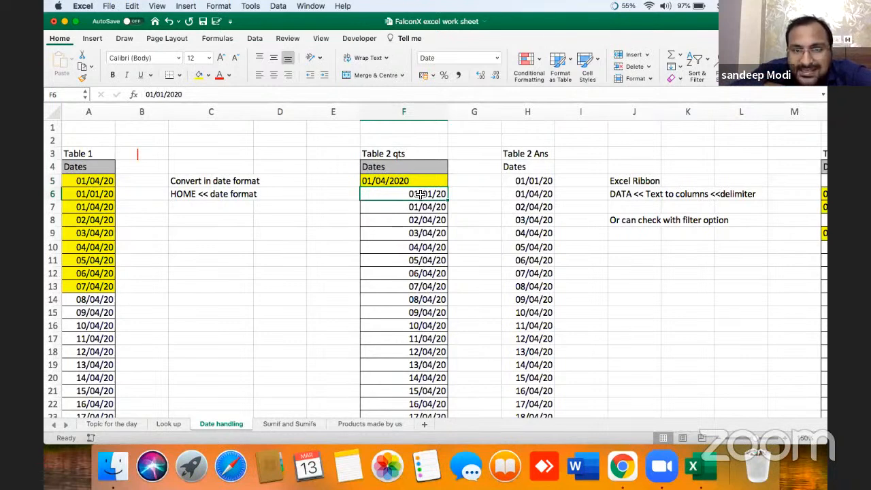
pyautogui.press('Up')
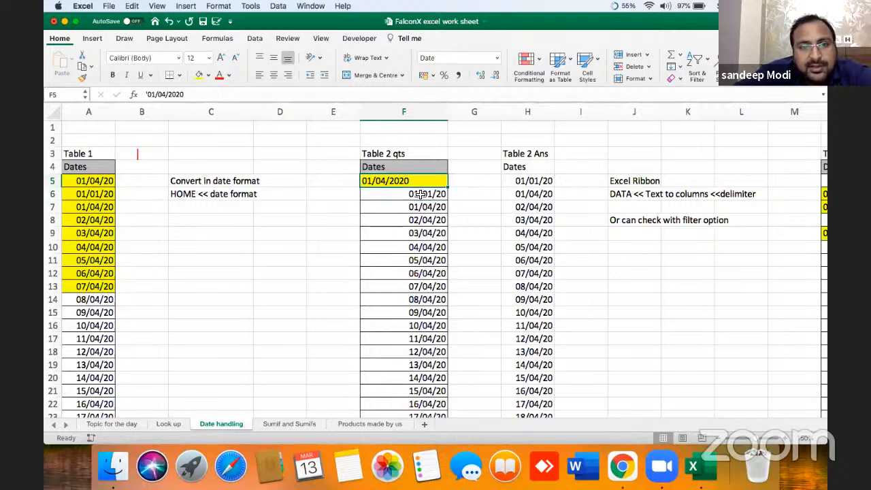
# Step: Examine the mixed formats down the Table 2 qts Dates column and go back to the number entry in F29
pyautogui.press('Down')
pyautogui.press('Down')
pyautogui.press('Down')
pyautogui.press('Down')
pyautogui.press('Down')
pyautogui.press('Down')
pyautogui.press('Down')
pyautogui.press('Down')
pyautogui.press('Down')
pyautogui.press('Down')
pyautogui.press('Down')
pyautogui.press('Down')
pyautogui.press('Down')
pyautogui.press('Down')
pyautogui.press('Down')
pyautogui.press('Down')
pyautogui.press('Down')
pyautogui.press('Down')
pyautogui.press('Down')
pyautogui.press('Down')
pyautogui.press('Down')
pyautogui.press('Down')
pyautogui.press('Down')
pyautogui.press('Down')
pyautogui.press('Down')
pyautogui.press('Down')
pyautogui.press('Down')
pyautogui.press('Down')
pyautogui.press('Down')
pyautogui.press('Down')
pyautogui.press('Down')
pyautogui.press('Down')
pyautogui.press('Down')
pyautogui.press('Down')
pyautogui.press('Down')
pyautogui.press('Down')
pyautogui.press('Down')
pyautogui.press('Down')
pyautogui.press('Up')
pyautogui.press('Up')
pyautogui.press('Up')
pyautogui.press('Up')
pyautogui.press('Up')
pyautogui.press('Up')
pyautogui.press('Up')
pyautogui.press('Up')
pyautogui.press('Up')
pyautogui.press('Up')
pyautogui.press('Up')
pyautogui.press('Up')
pyautogui.press('Up')
pyautogui.press('Up')
pyautogui.press('Up')
pyautogui.press('Up')
pyautogui.press('Up')
# Step: Examine the number-formatted entries in the Table 2 qts Dates column from F29 down
pyautogui.hotkey('shift', 'Down')
pyautogui.hotkey('shift', 'Down')
pyautogui.hotkey('shift', 'Down')
pyautogui.hotkey('shift', 'Down')
pyautogui.hotkey('shift', 'Down')
pyautogui.hotkey('shift', 'Down')
pyautogui.hotkey('shift', 'Down')
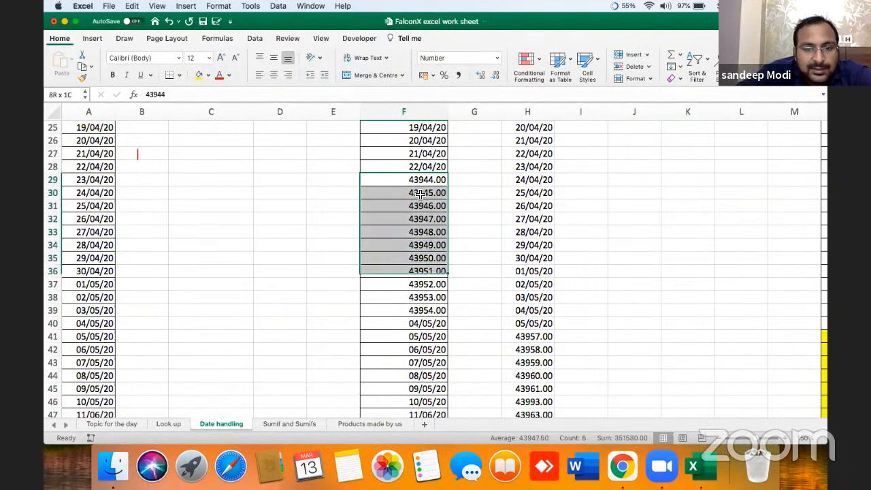
pyautogui.hotkey('shift', 'Down')
pyautogui.hotkey('shift', 'Down')
# Step: Look through the rest of the Table 2 qts dates down to F56 and return to F51 above the yellow text date
pyautogui.press('Down')
pyautogui.press('Down')
pyautogui.press('Down')
pyautogui.press('Down')
pyautogui.press('Down')
pyautogui.press('Down')
pyautogui.press('Down')
pyautogui.press('Down')
pyautogui.press('Down')
pyautogui.press('Down')
pyautogui.press('Down')
pyautogui.press('Down')
pyautogui.press('Down')
pyautogui.press('Down')
pyautogui.press('Down')
pyautogui.press('Down')
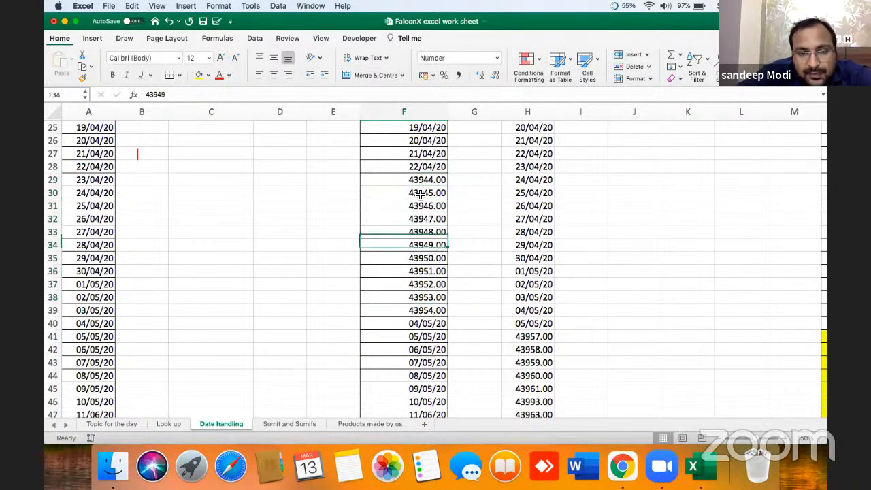
pyautogui.press('Down')
pyautogui.press('Down')
pyautogui.press('Down')
pyautogui.press('Down')
pyautogui.press('Down')
pyautogui.press('Down')
pyautogui.press('Down')
pyautogui.press('Down')
pyautogui.press('Down')
pyautogui.press('Down')
pyautogui.press('Down')
pyautogui.press('Down')
pyautogui.press('Down')
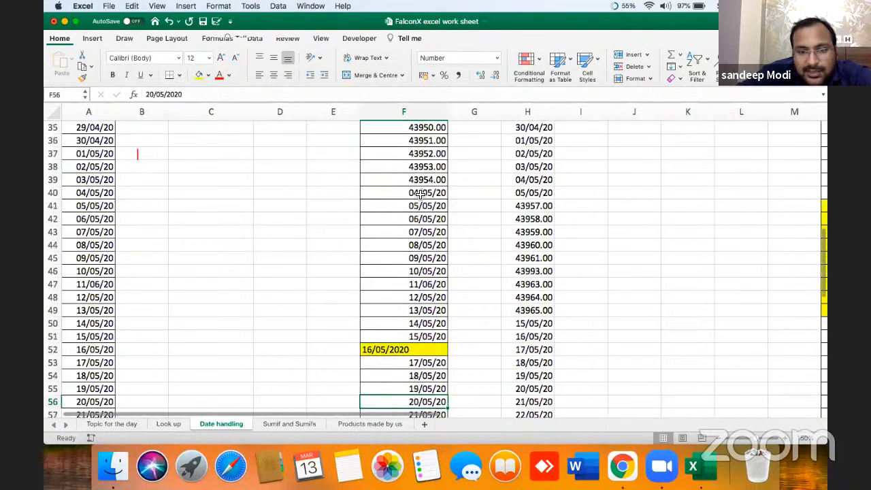
pyautogui.press('Up')
pyautogui.press('Up')
pyautogui.press('Up')
pyautogui.press('Up')
pyautogui.press('Up')
pyautogui.press('Up')
pyautogui.press('Up')
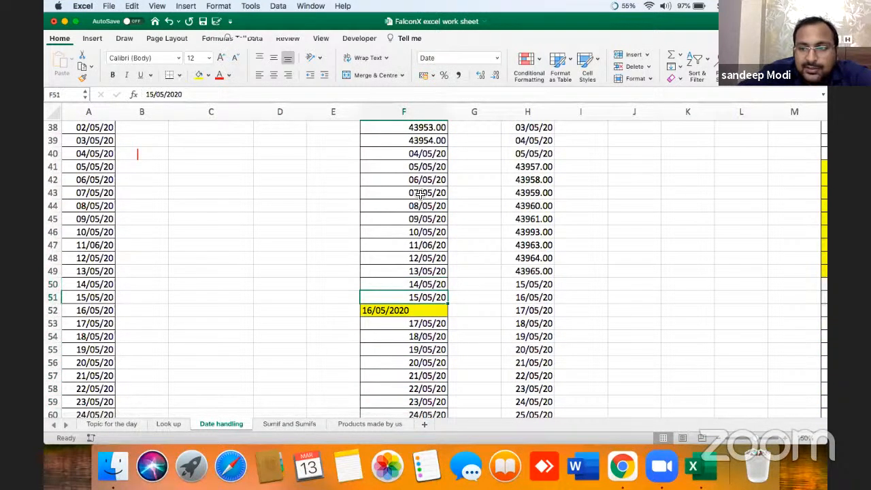
# Step: Start Text to Columns on the Table 2 qts dates F5:F74 as Delimited data and advance to the column data format settings
pyautogui.click(438, 179)
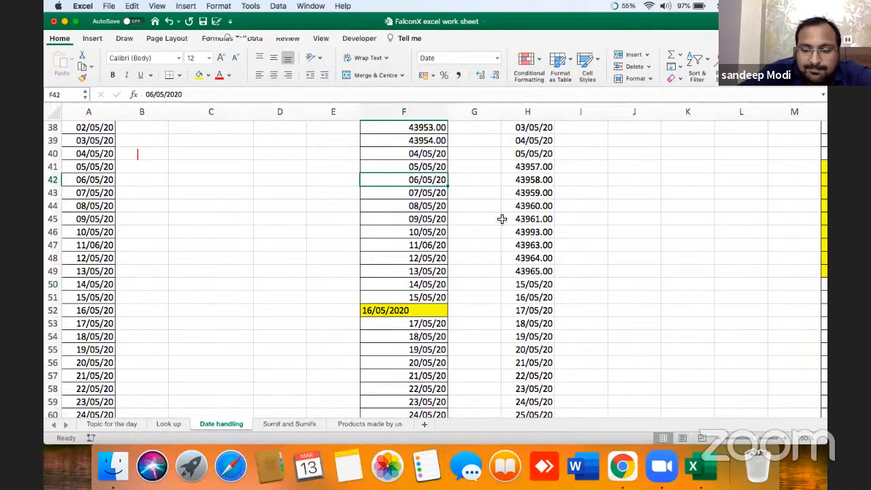
pyautogui.hotkey('ctrl', 'Up')
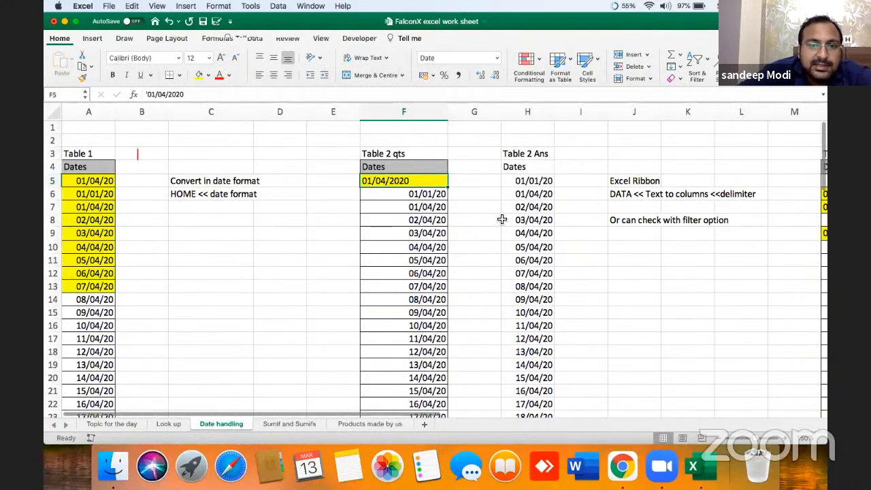
pyautogui.hotkey('ctrl', 'shift', 'Down')
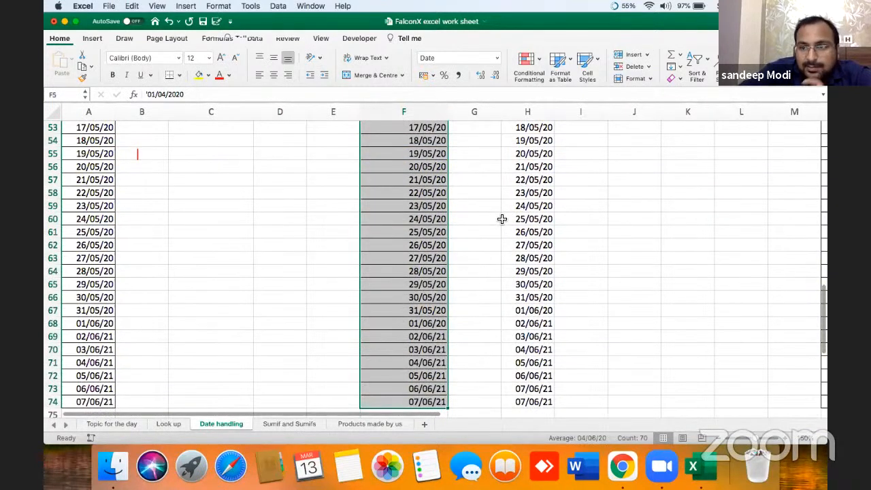
pyautogui.moveTo(825, 306); pyautogui.dragTo(828, 101)
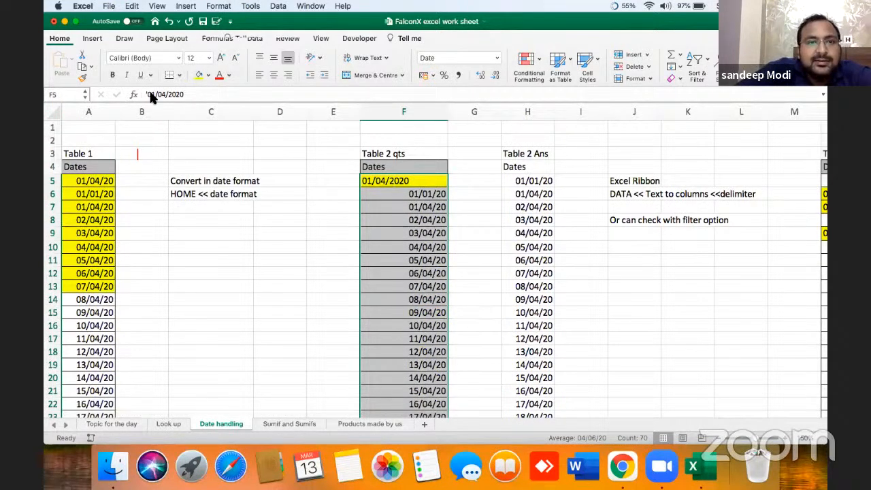
pyautogui.click(253, 40)
pyautogui.click(435, 60)
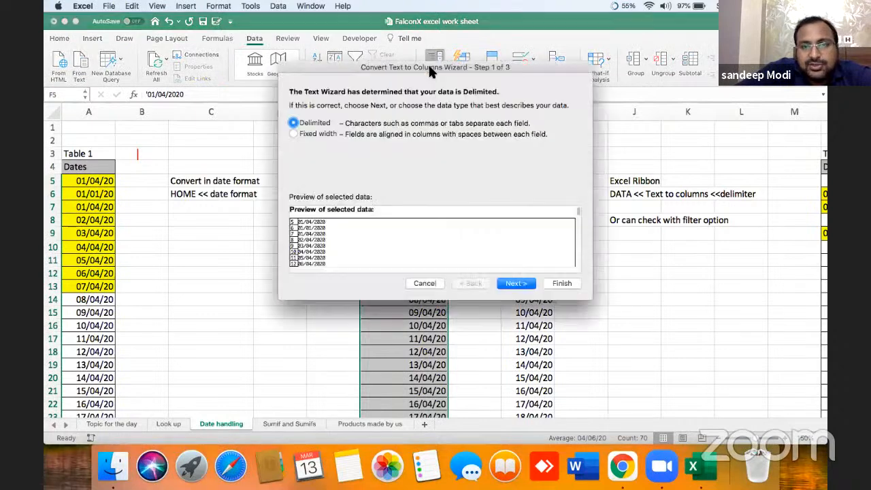
pyautogui.click(515, 283)
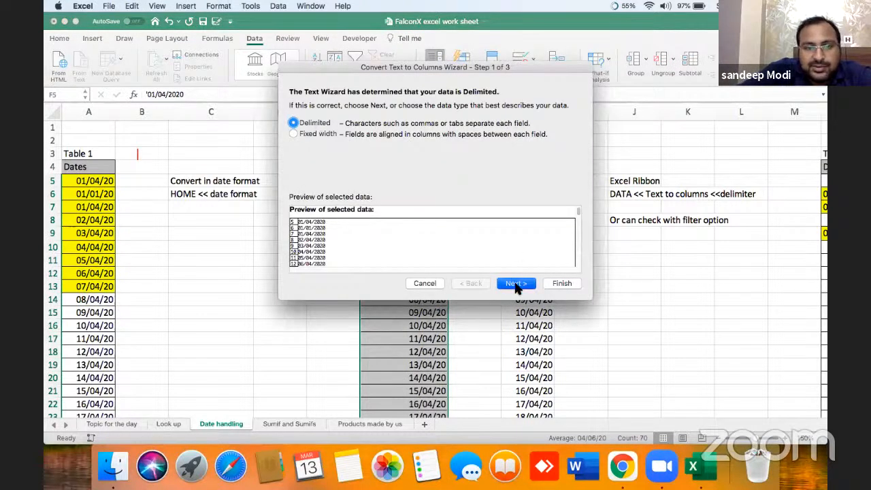
pyautogui.click(513, 285)
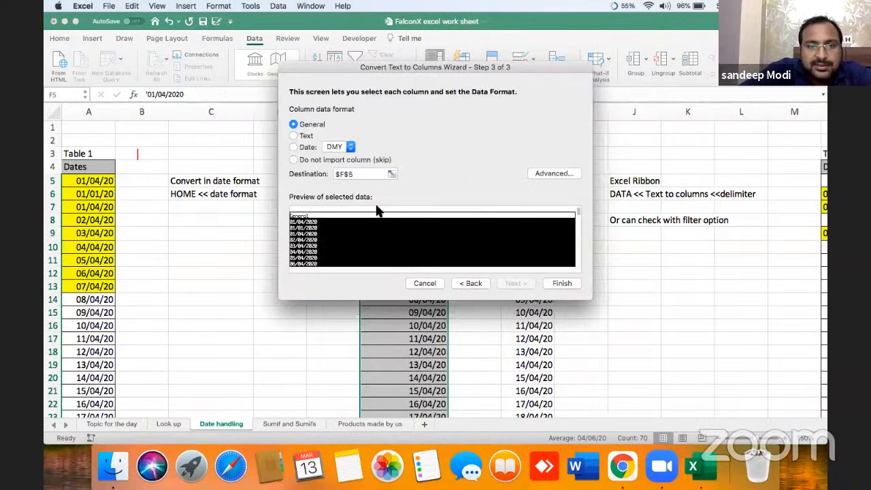
# Step: Set the column data format to Date DMY with destination $F$5 and finish the conversion
pyautogui.click(295, 148)
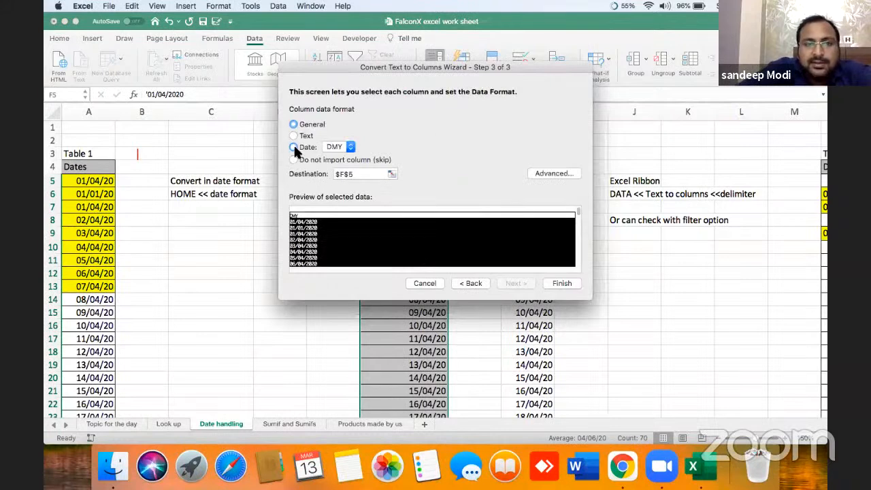
pyautogui.click(350, 147)
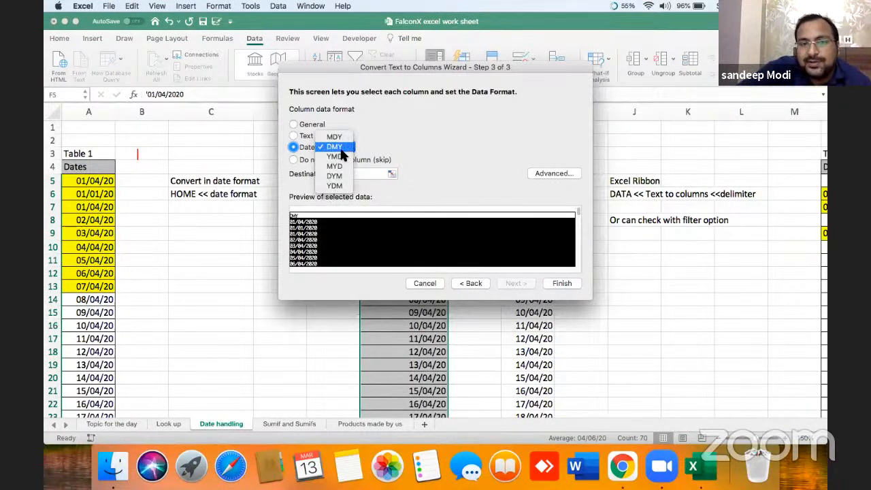
pyautogui.click(340, 148)
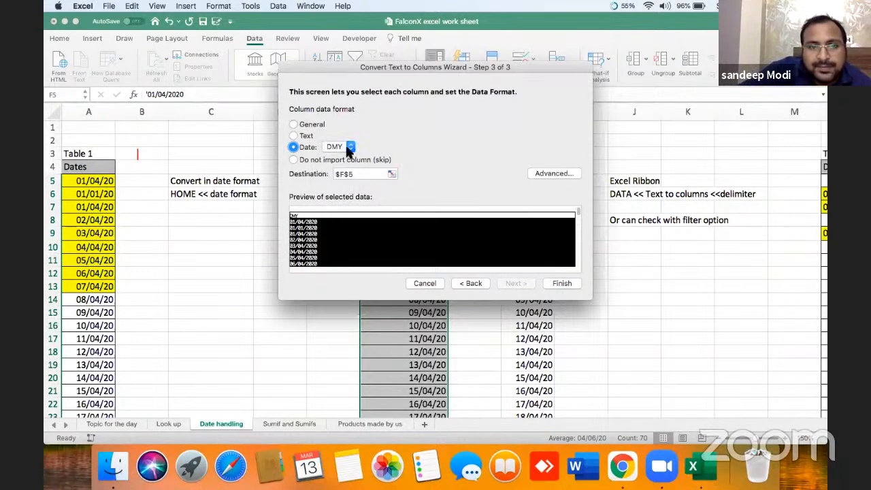
pyautogui.click(553, 281)
# Step: Check the converted Table 2 qts dates in F7 and F6 and the cells beside them
pyautogui.click(401, 207)
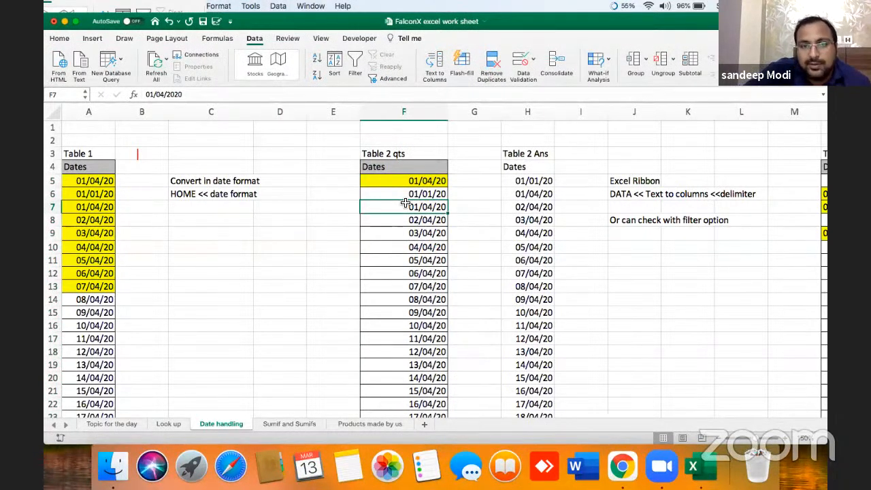
pyautogui.click(413, 194)
pyautogui.press('Left')
pyautogui.press('Right')
pyautogui.press('Right')
pyautogui.press('Right')
pyautogui.press('Left')
pyautogui.press('Left')
# Step: Go across row 6 past the Table 3 date in N6 to the TEXT formula in Q6
pyautogui.press('Right')
pyautogui.press('Right')
pyautogui.press('Right')
pyautogui.press('Right')
pyautogui.press('Right')
pyautogui.press('Right')
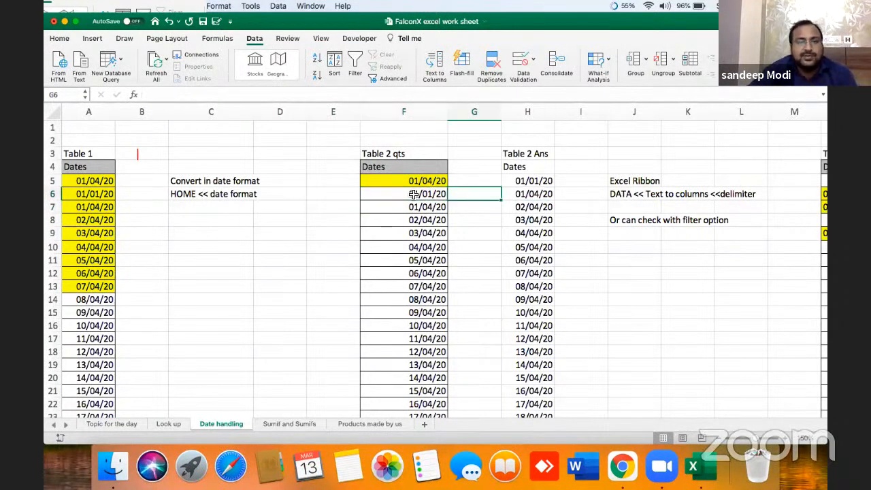
pyautogui.press('Right')
pyautogui.press('Right')
pyautogui.press('Right')
pyautogui.press('Right')
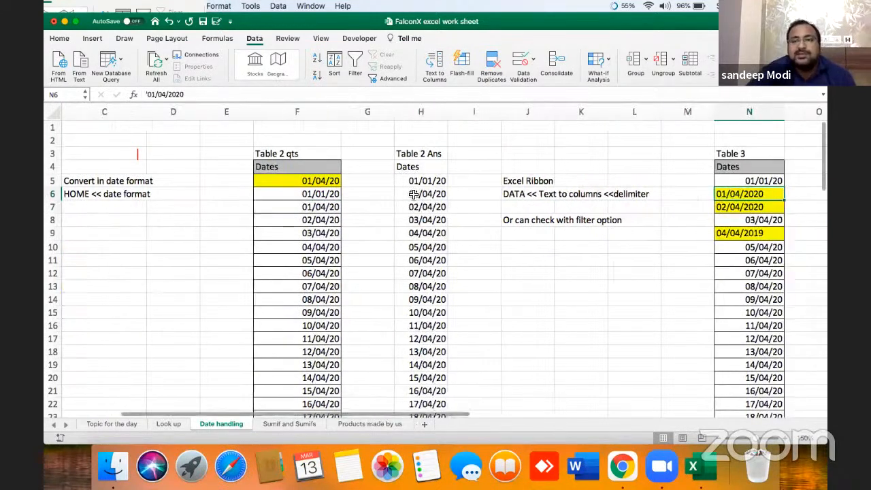
pyautogui.press('Right')
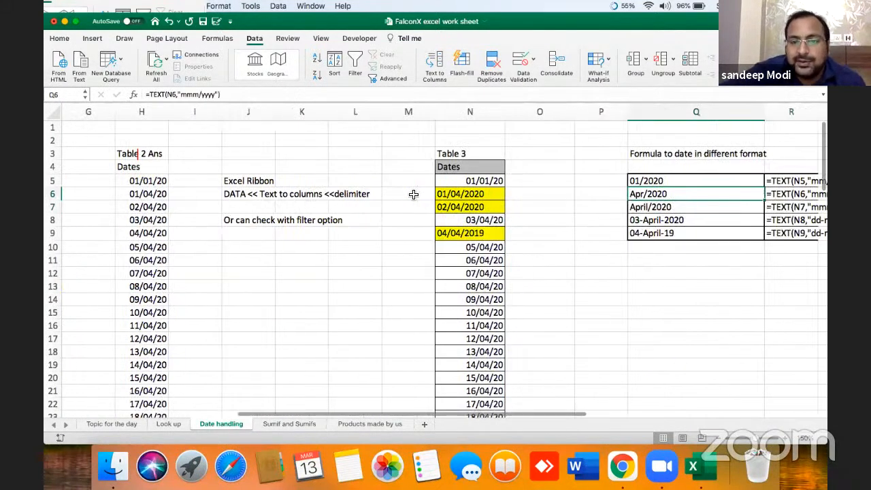
# Step: Look down the Table 3 Dates column from row 6 to row 55 for inconsistent entries, and return to N6
pyautogui.press('Left')
pyautogui.press('Left')
pyautogui.press('Left')
pyautogui.press('Down')
pyautogui.press('Down')
pyautogui.press('Down')
pyautogui.press('Down')
pyautogui.press('Down')
pyautogui.press('Down')
pyautogui.press('Down')
pyautogui.press('Down')
pyautogui.press('Down')
pyautogui.press('Down')
pyautogui.press('Down')
pyautogui.press('Down')
pyautogui.press('Down')
pyautogui.press('Down')
pyautogui.press('Down')
pyautogui.press('Down')
pyautogui.press('Down')
pyautogui.press('Down')
pyautogui.press('Down')
pyautogui.press('Down')
pyautogui.press('Down')
pyautogui.press('Down')
pyautogui.press('Down')
pyautogui.press('Down')
pyautogui.press('Down')
pyautogui.press('Down')
pyautogui.press('Down')
pyautogui.press('Down')
pyautogui.press('Down')
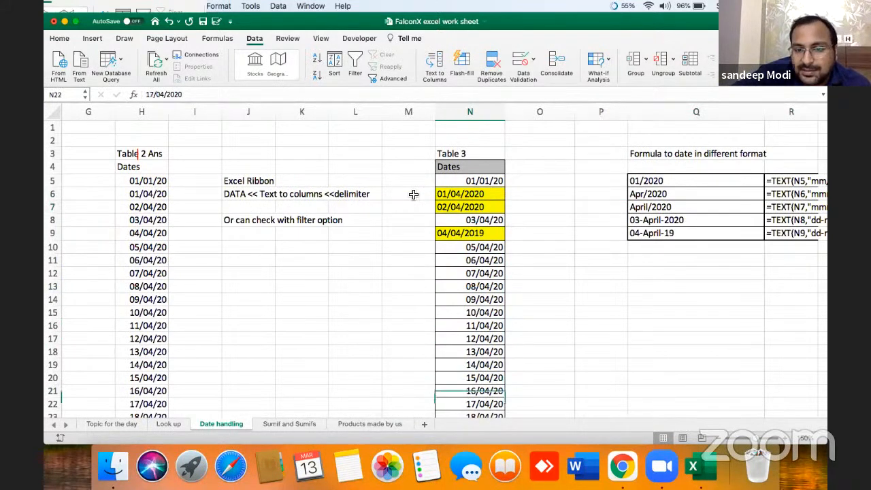
pyautogui.press('Down')
pyautogui.press('Down')
pyautogui.press('Down')
pyautogui.press('Down')
pyautogui.press('Down')
pyautogui.press('Down')
pyautogui.press('Down')
pyautogui.press('Down')
pyautogui.press('Down')
pyautogui.press('Down')
pyautogui.press('Down')
pyautogui.press('Down')
pyautogui.press('Down')
pyautogui.press('Down')
pyautogui.press('Down')
pyautogui.press('Down')
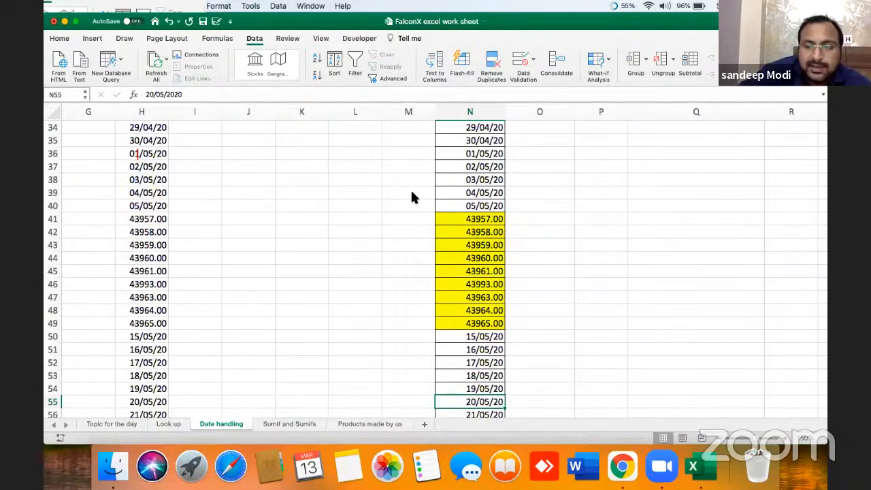
pyautogui.moveTo(824, 244); pyautogui.dragTo(826, 126)
pyautogui.click(450, 198)
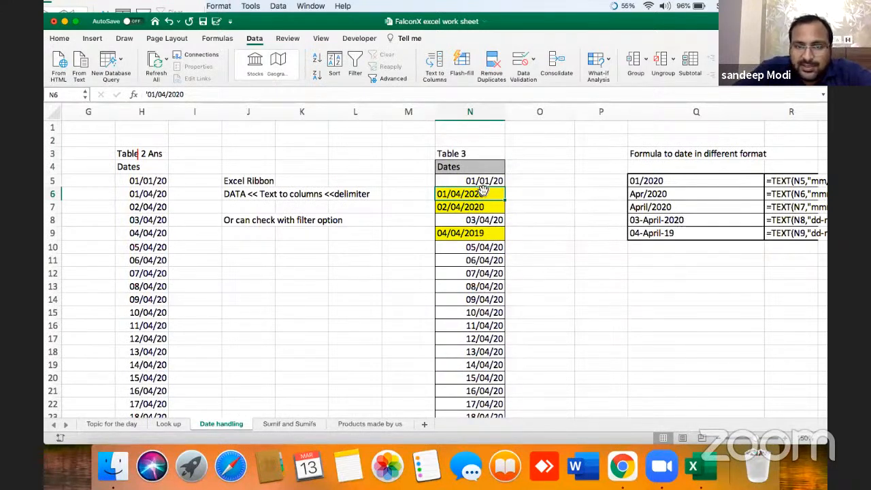
# Step: Add a filter to the Table 3 Dates column over N4:N74
pyautogui.click(485, 183)
pyautogui.press('Up')
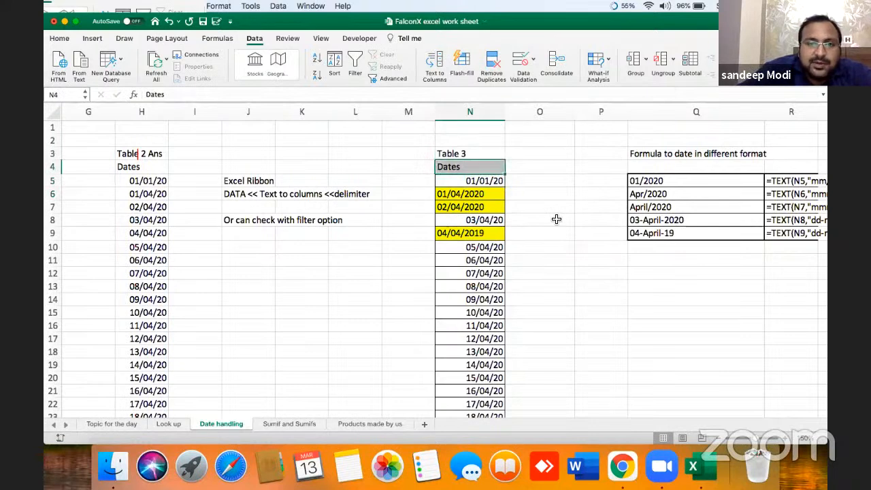
pyautogui.hotkey('ctrl', 'shift', 'Down')
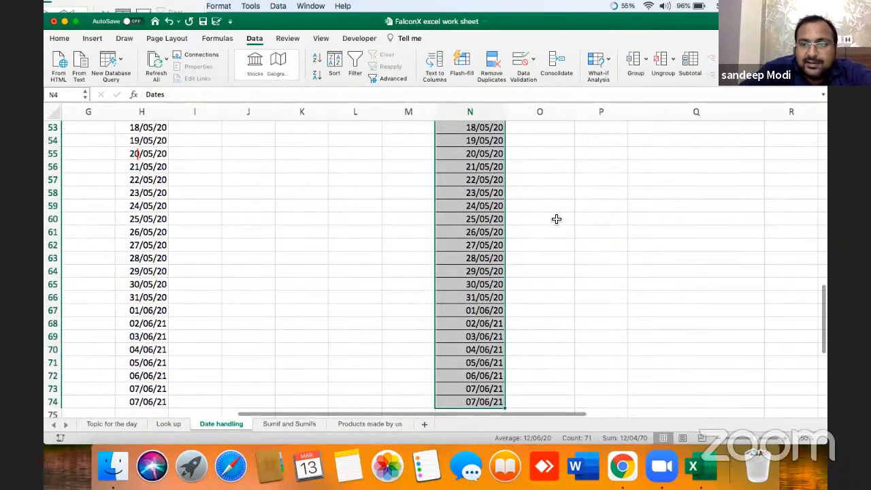
pyautogui.click(60, 38)
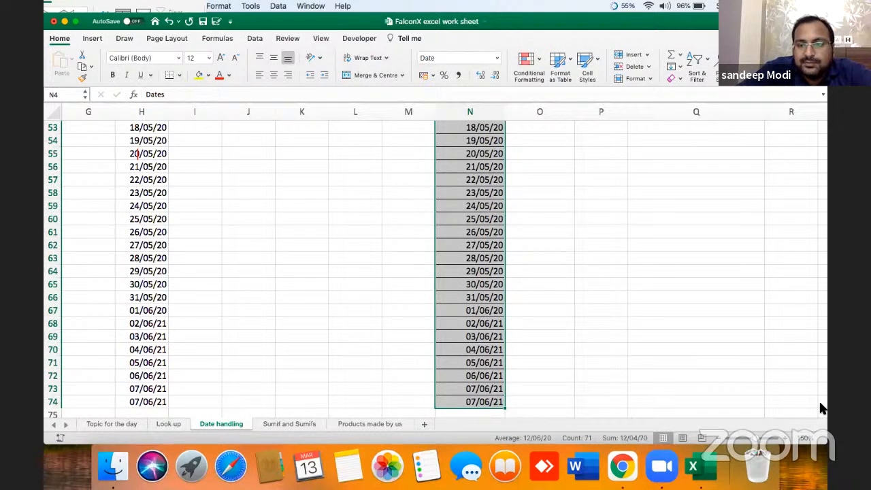
pyautogui.click(695, 60)
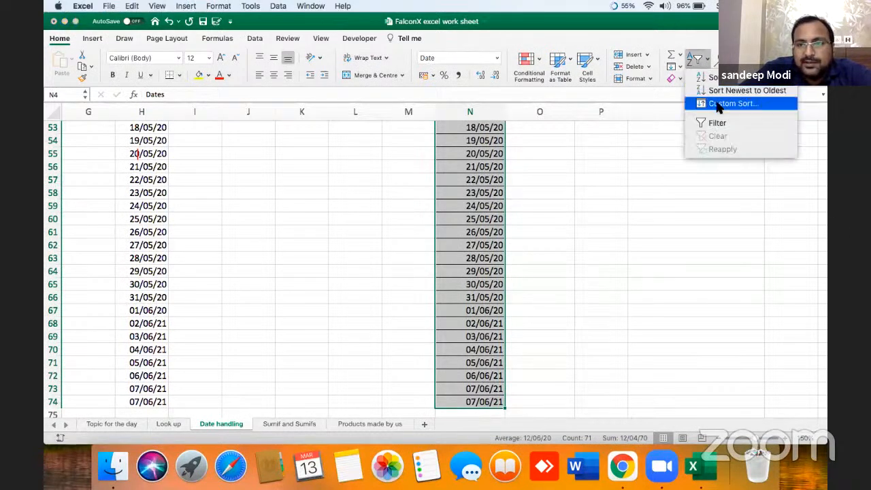
pyautogui.click(719, 122)
pyautogui.click(470, 180)
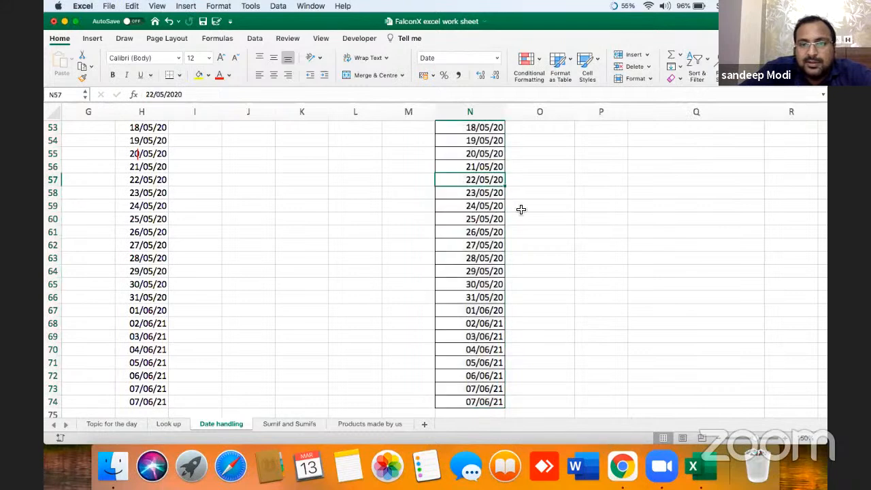
# Step: Filter the Table 3 Dates column to exclude 2021 and 2020, and inspect the remaining entries such as N42
pyautogui.press('super+Up')
pyautogui.press('Up')
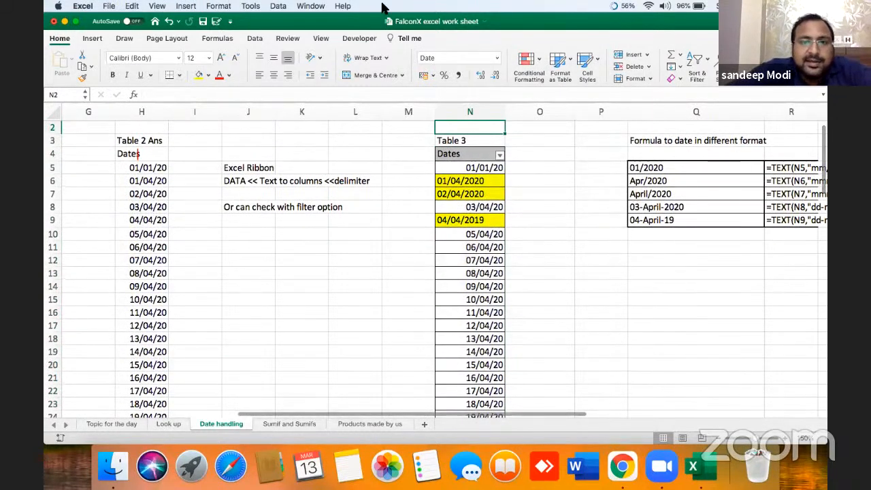
pyautogui.click(469, 153)
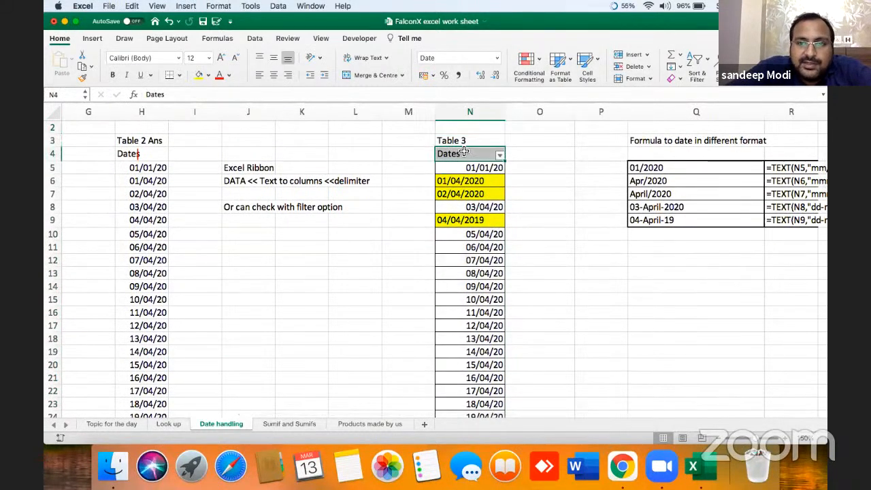
pyautogui.click(500, 156)
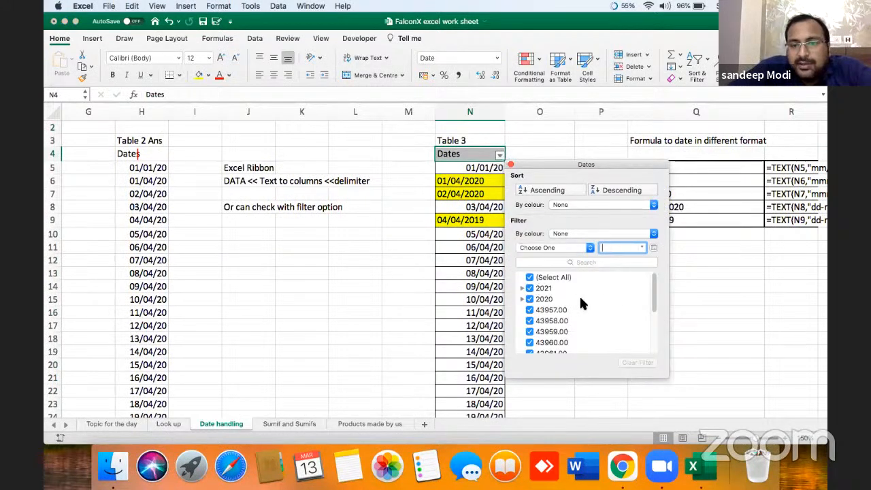
pyautogui.click(531, 289)
pyautogui.click(531, 299)
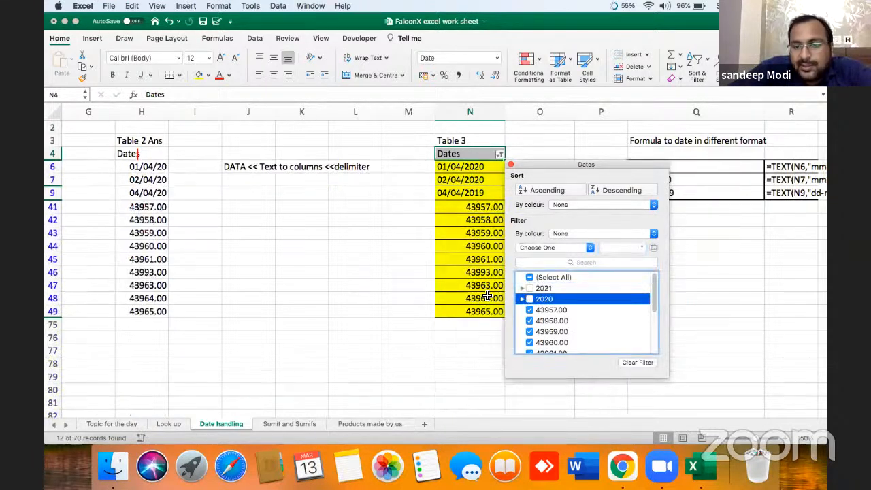
pyautogui.click(488, 294)
pyautogui.click(483, 223)
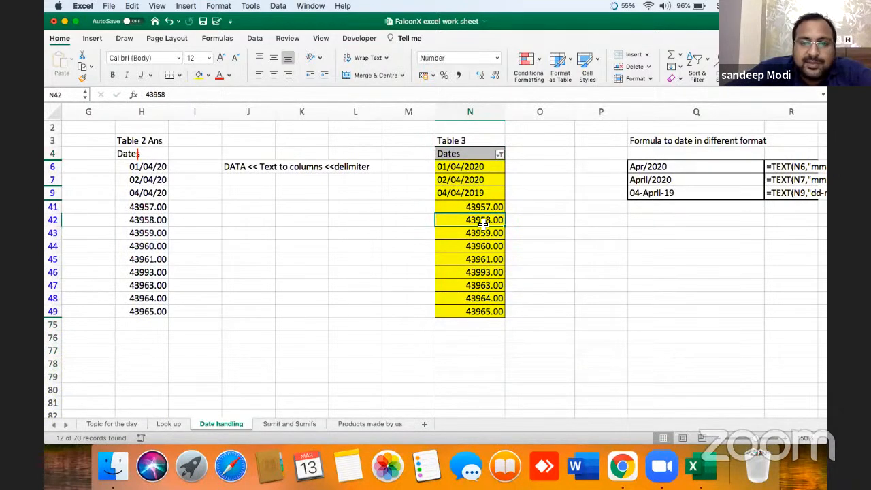
# Step: Reselect all values in the Table 3 Dates filter to bring back every row
pyautogui.click(500, 155)
pyautogui.click(531, 276)
pyautogui.click(510, 164)
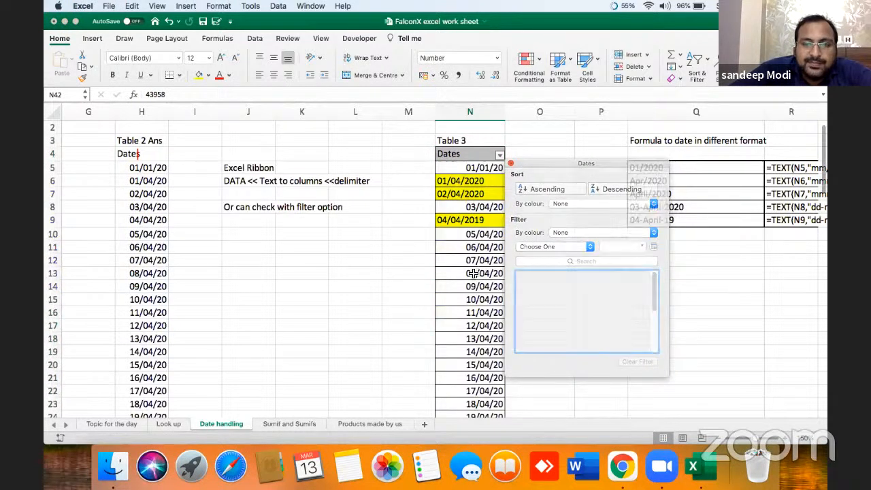
# Step: Format the whole of column N as Short Date
pyautogui.click(484, 114)
pyautogui.click(497, 58)
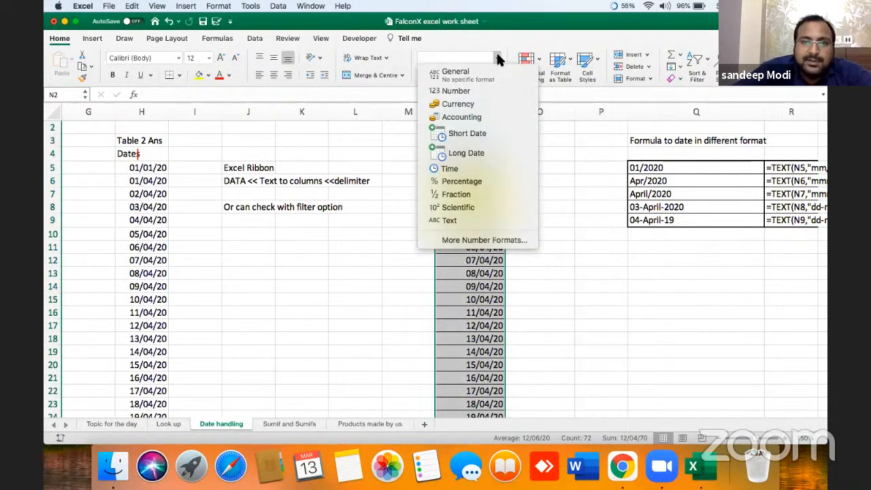
pyautogui.click(498, 134)
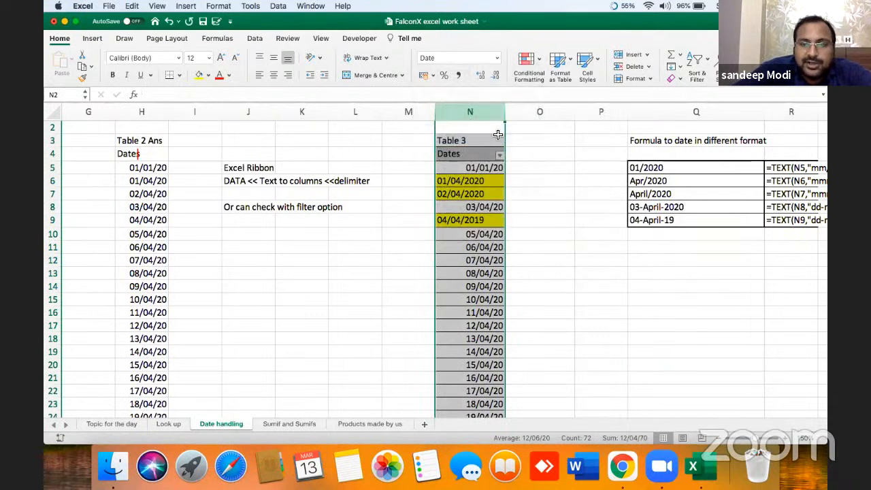
# Step: Check N6 and the Table 3 Dates filter list for entries that are not grouped by year
pyautogui.click(499, 180)
pyautogui.click(500, 155)
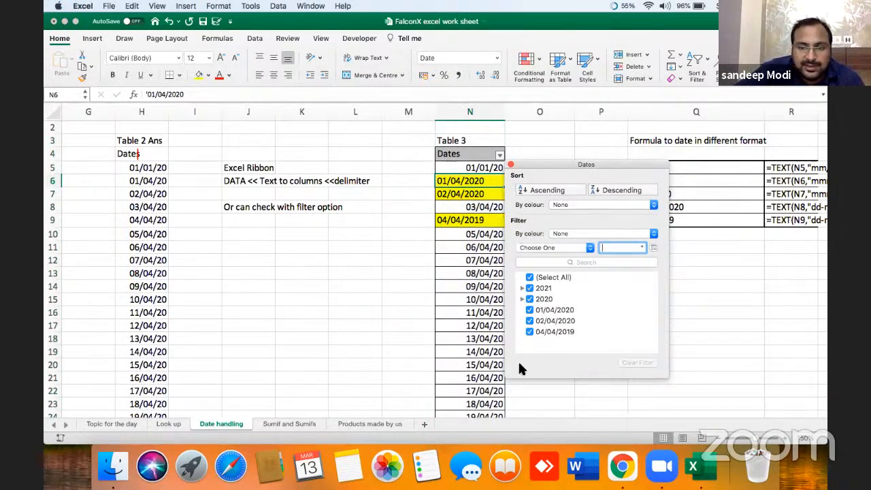
pyautogui.click(478, 330)
# Step: Convert the Table 3 dates N5:N74 with Text to Columns, using column data format Date DMY and destination $N$5
pyautogui.click(479, 168)
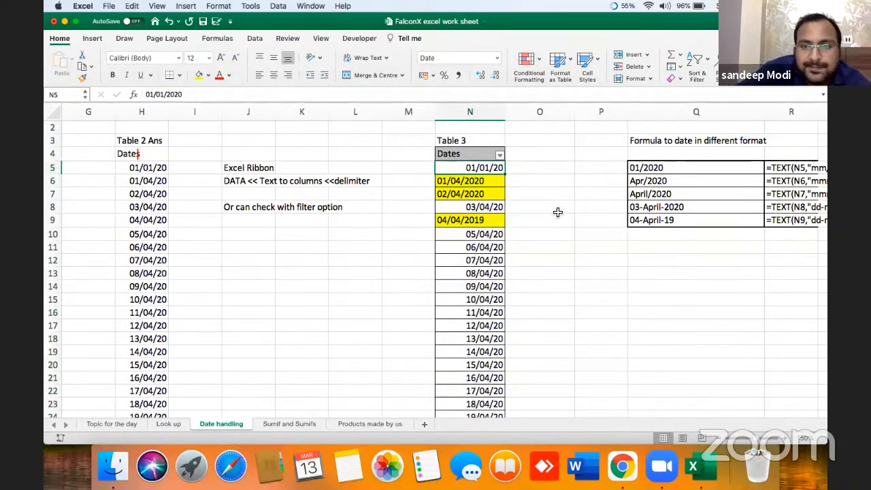
pyautogui.hotkey('ctrl', 'shift', 'Down')
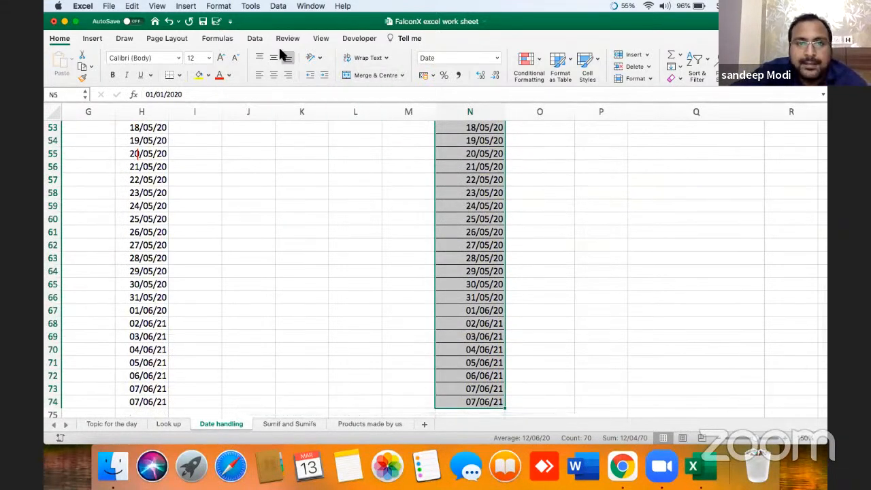
pyautogui.click(255, 36)
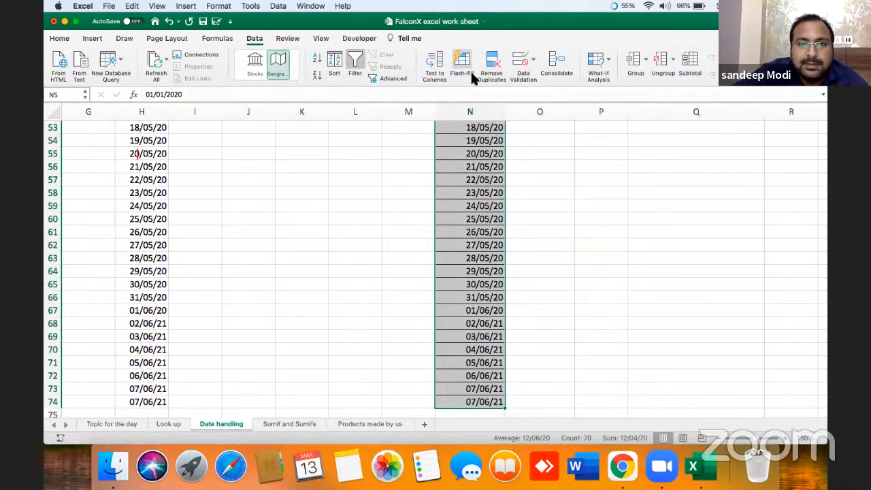
pyautogui.click(435, 65)
pyautogui.click(515, 283)
pyautogui.click(516, 283)
pyautogui.click(294, 147)
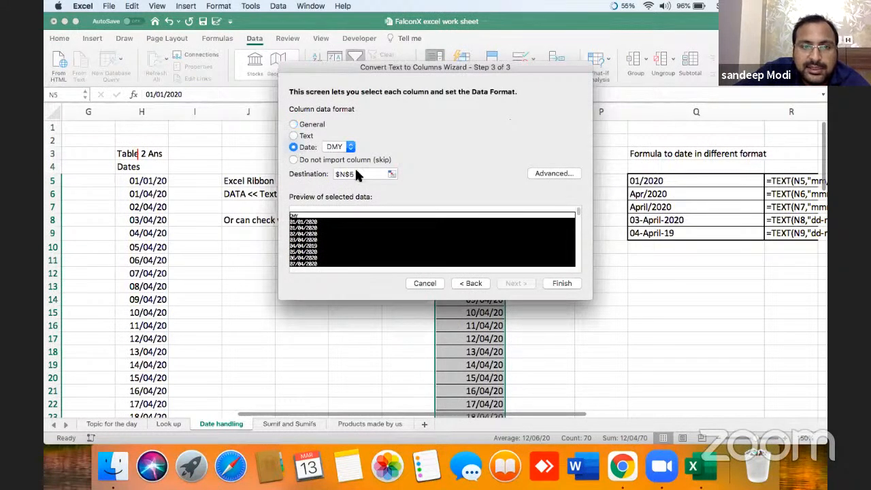
pyautogui.click(557, 283)
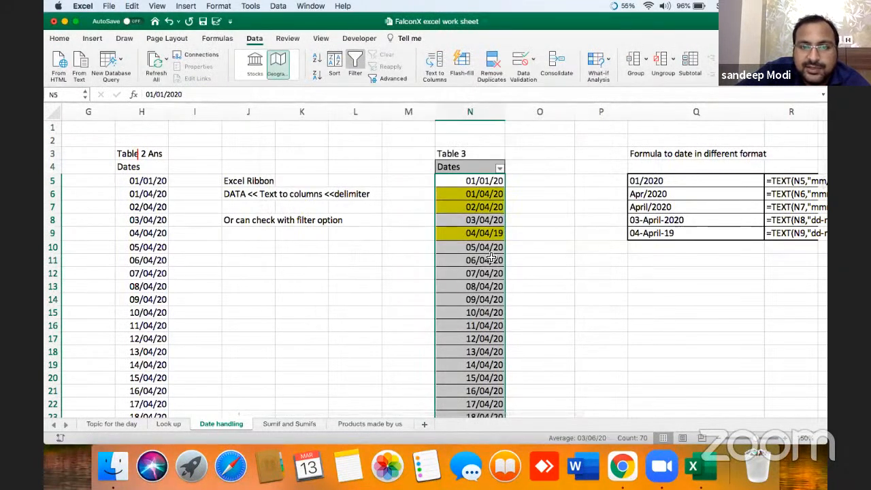
# Step: Check the converted Table 3 dates in N9, N13, N8 and N6 and the year groups in the Dates filter
pyautogui.click(480, 234)
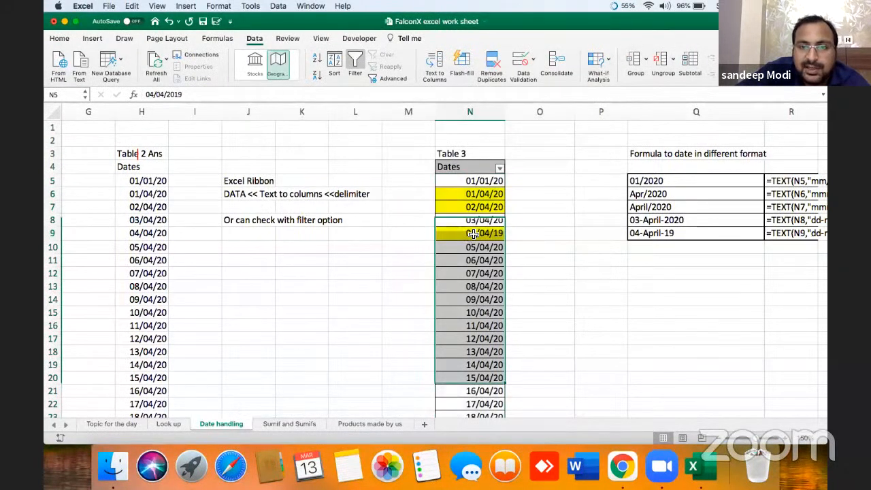
pyautogui.click(500, 168)
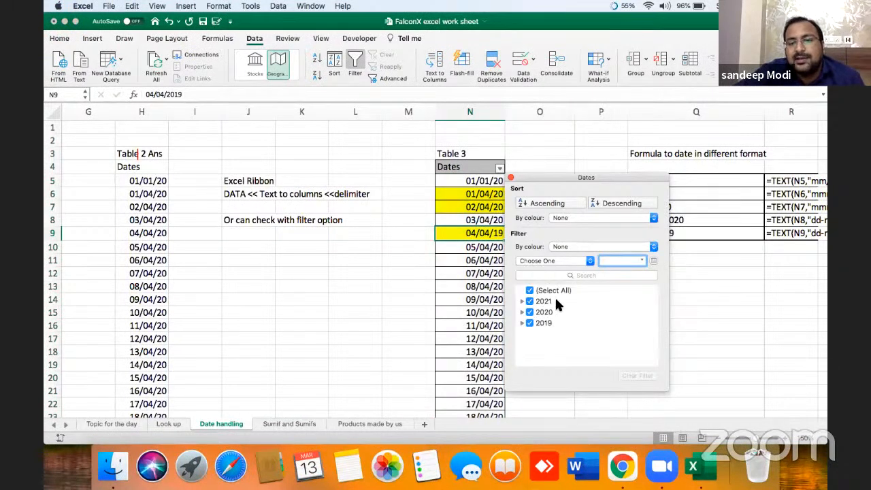
pyautogui.click(476, 312)
pyautogui.click(458, 285)
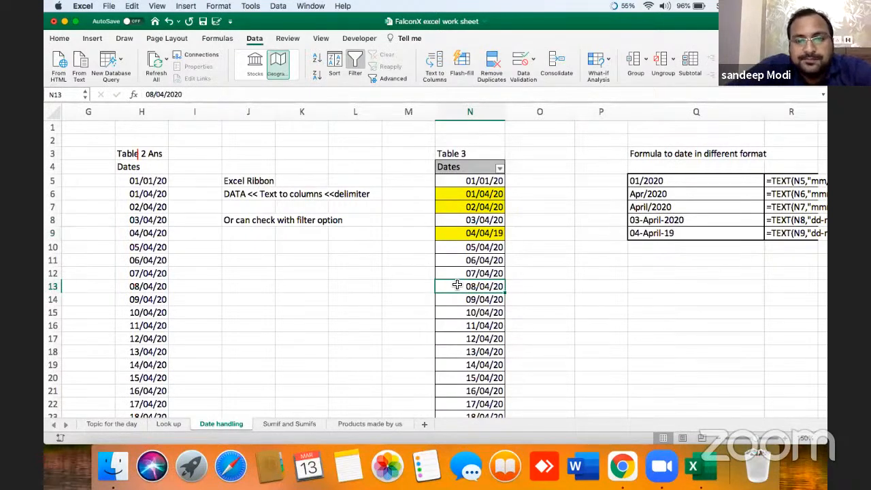
pyautogui.click(481, 221)
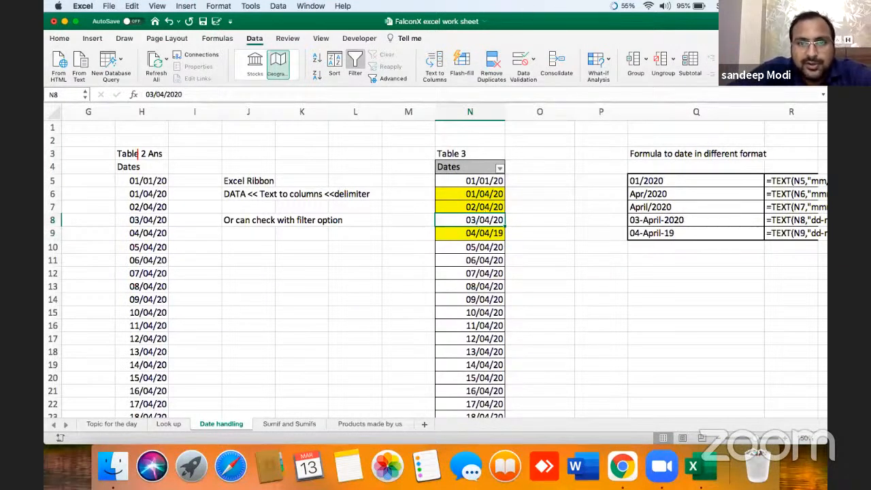
pyautogui.click(473, 192)
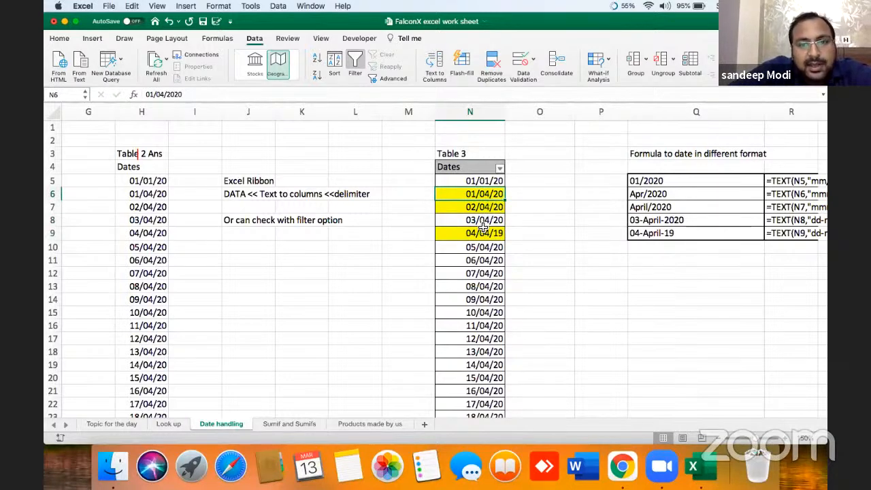
pyautogui.click(500, 167)
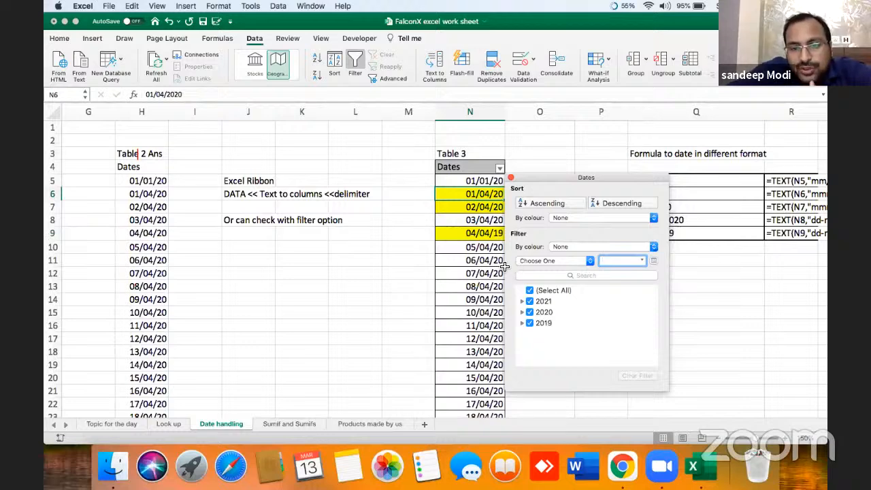
pyautogui.click(478, 303)
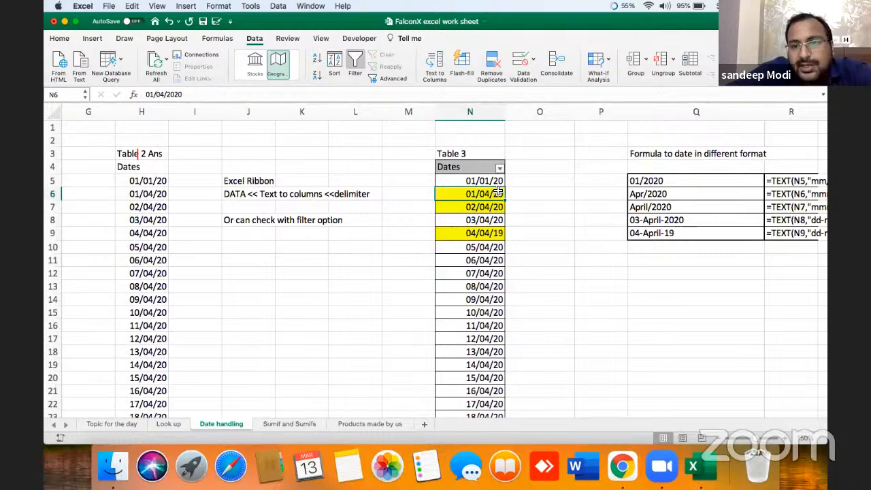
# Step: Enter the heading Month in O4 beside the Table 3 Dates header
pyautogui.click(540, 168)
pyautogui.write('Month')
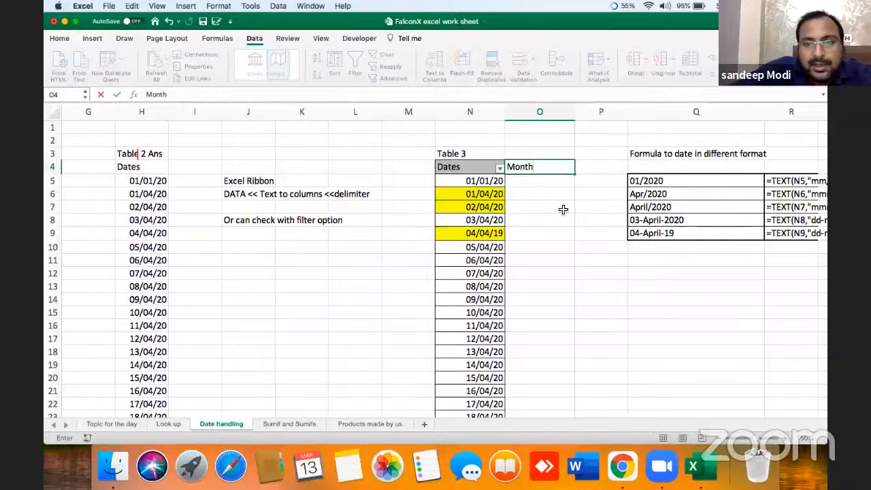
pyautogui.press('Return')
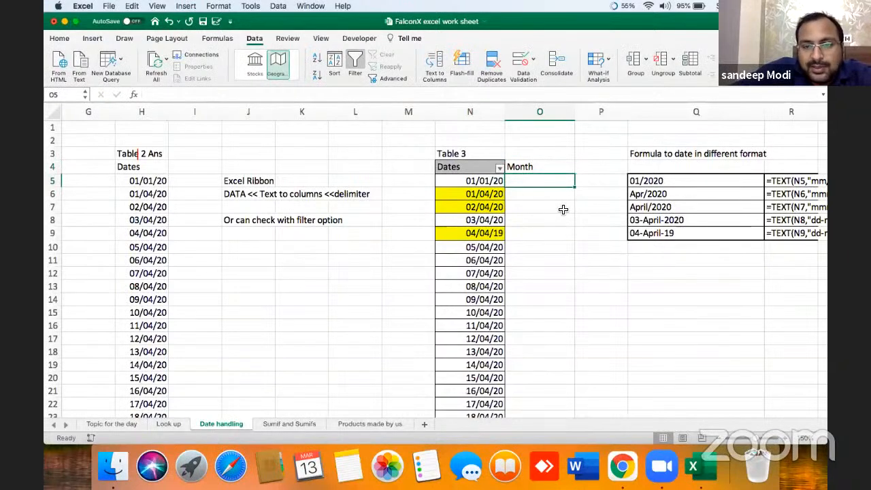
# Step: Filter the Table 3 Dates column to show only the May 2020 dates
pyautogui.click(500, 167)
pyautogui.click(530, 291)
pyautogui.click(522, 312)
pyautogui.click(538, 343)
pyautogui.click(497, 260)
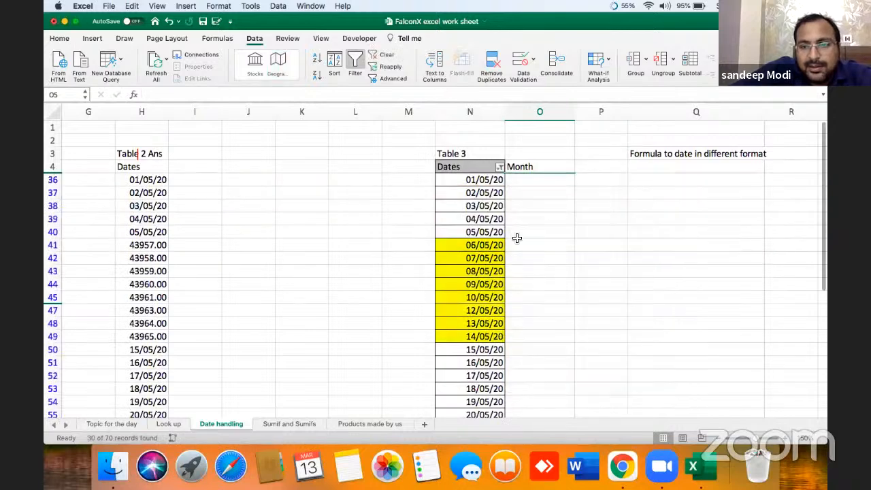
# Step: Enter 'May 2020 as text in O36, the Month cell of the first filtered date
pyautogui.click(554, 181)
pyautogui.write("'May 202")
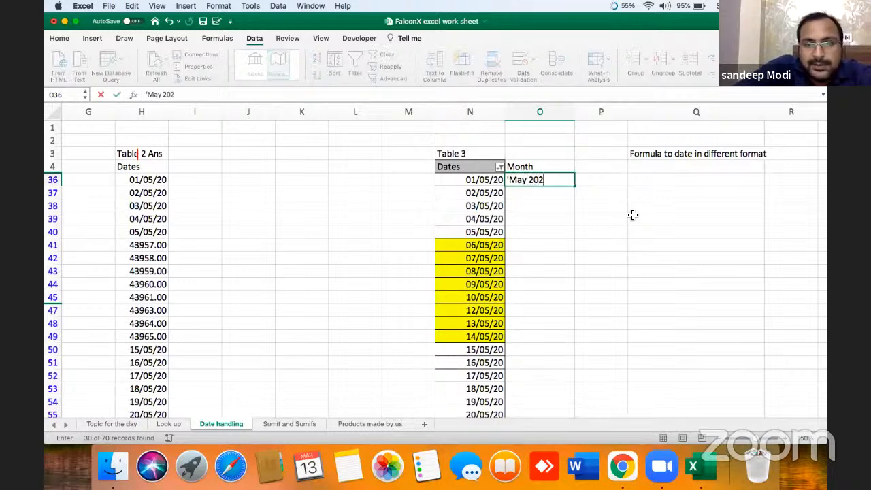
pyautogui.write('0')
pyautogui.press('Return')
pyautogui.press('Up')
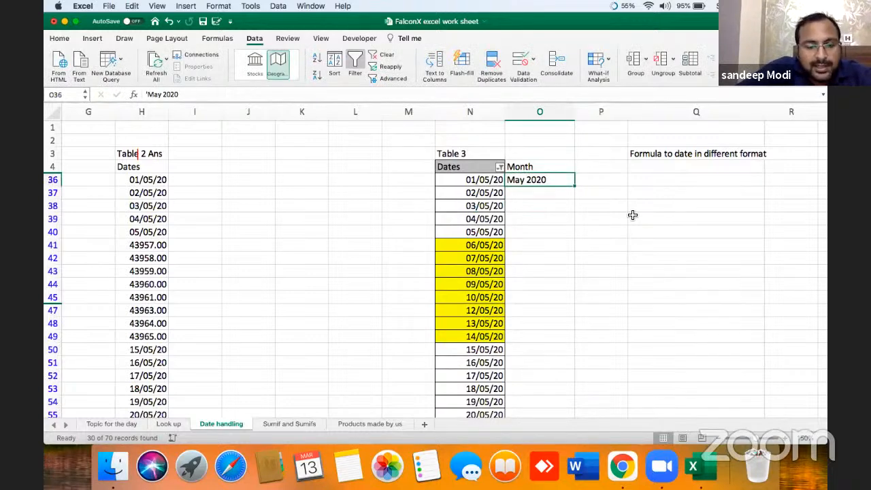
# Step: Copy the May 2020 text from O36 to the Month cells of all the filtered May dates, up to O66
pyautogui.press('super+c')
pyautogui.press('Left')
pyautogui.press('super+Down')
pyautogui.press('Right')
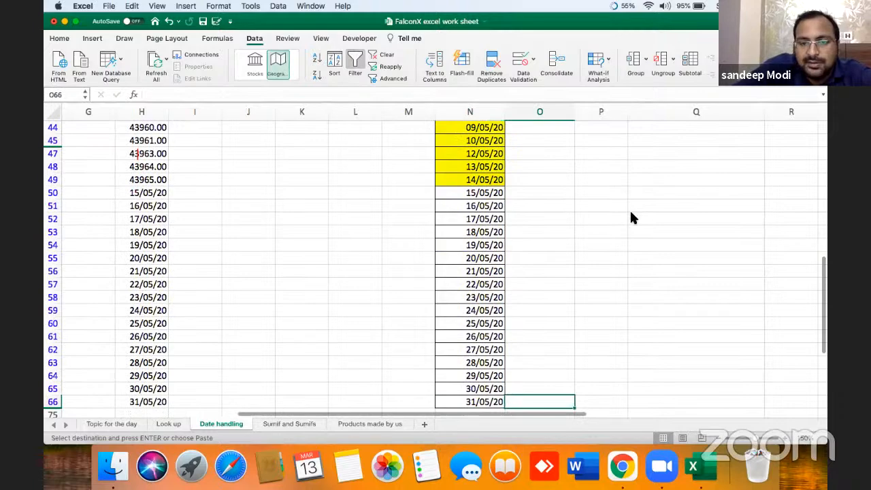
pyautogui.press('shift+super+Up')
pyautogui.press('super+v')
# Step: Change the Table 3 Dates filter to show only the June 2020 dates
pyautogui.press('super+Up')
pyautogui.press('Left')
pyautogui.click(500, 127)
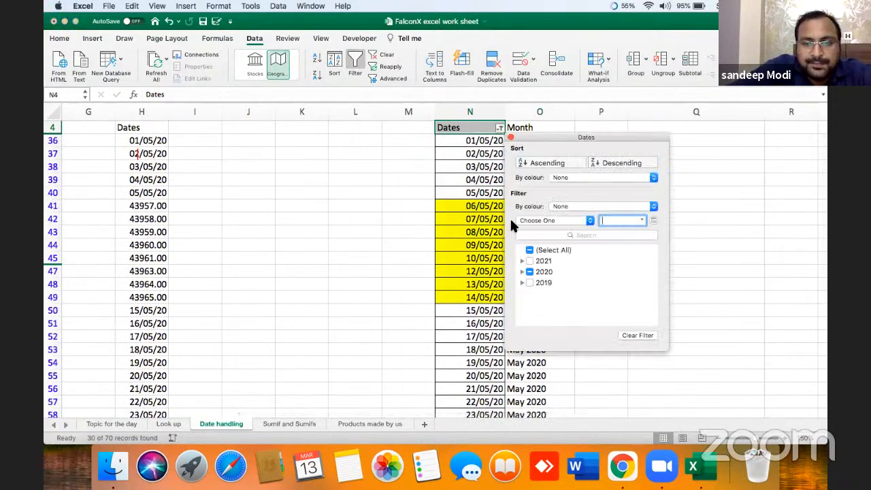
pyautogui.click(523, 271)
pyautogui.click(530, 272)
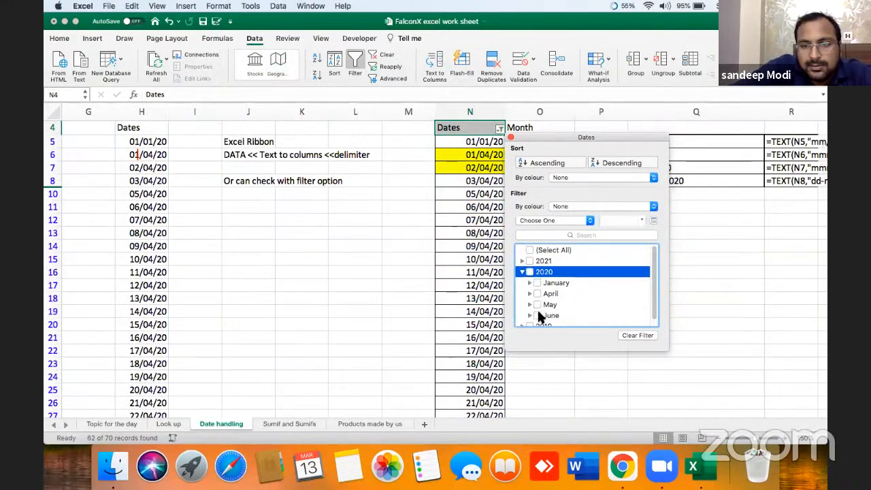
pyautogui.click(545, 315)
pyautogui.click(468, 295)
# Step: Enter 'june 2020 as text in the first filtered Month cell, O46, and copy it to O67
pyautogui.click(543, 141)
pyautogui.write("'june 2020")
pyautogui.press('Return')
pyautogui.press('Up')
pyautogui.press('super+c')
pyautogui.press('Down')
pyautogui.press('Return')
# Step: Select all dates in the Table 3 Dates filter and clear the contents of column O
pyautogui.press('Up')
pyautogui.press('Up')
pyautogui.press('Left')
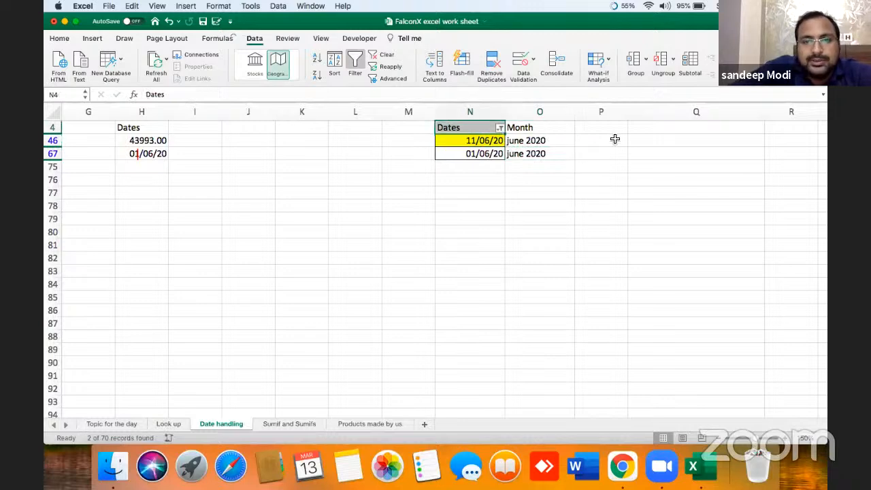
pyautogui.click(500, 127)
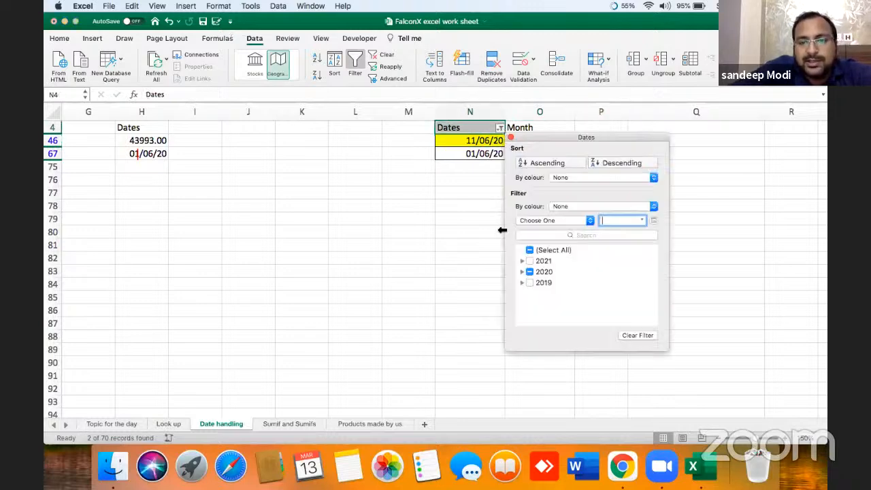
pyautogui.click(530, 251)
pyautogui.click(426, 258)
pyautogui.click(540, 112)
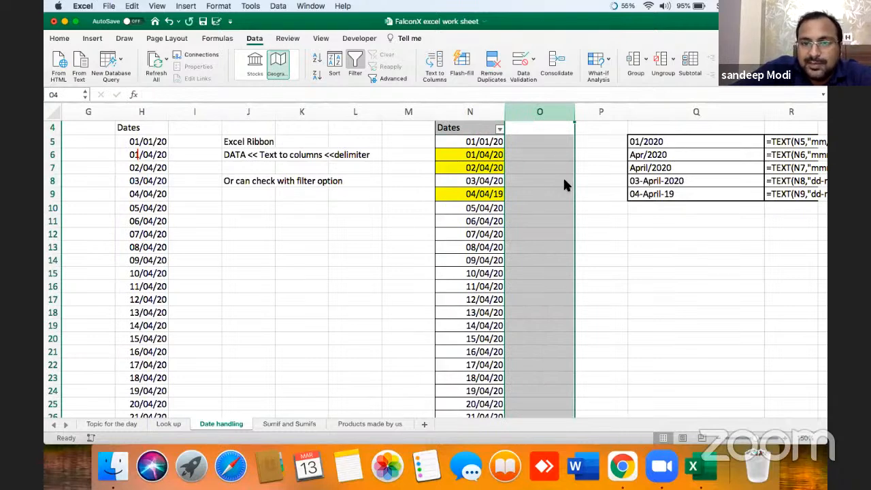
# Step: Enter the heading Month again in O4 beside the Table 3 Dates header
pyautogui.press('Up')
pyautogui.press('Up')
pyautogui.press('Up')
pyautogui.press('Down')
pyautogui.press('Down')
pyautogui.press('Down')
pyautogui.write('Mony')
pyautogui.press('BackSpace')
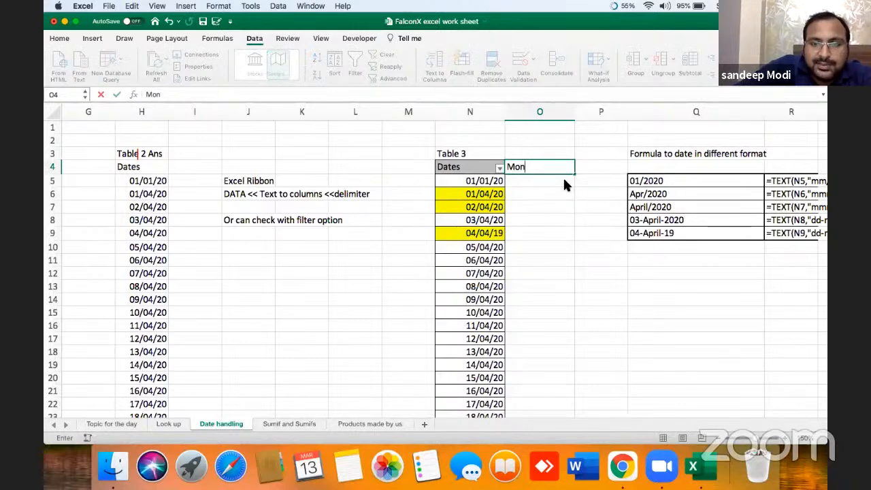
pyautogui.write('th')
pyautogui.press('Return')
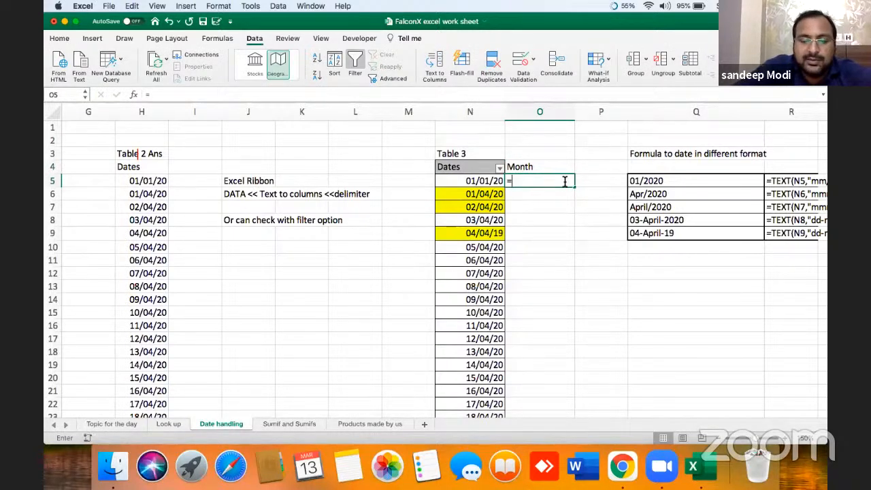
# Step: Enter the formula =TEXT(N5,"mmm-yy") in O5 to derive the month from the first Table 3 date
pyautogui.write('=txet')
pyautogui.press('BackSpace')
pyautogui.press('BackSpace')
pyautogui.press('BackSpace')
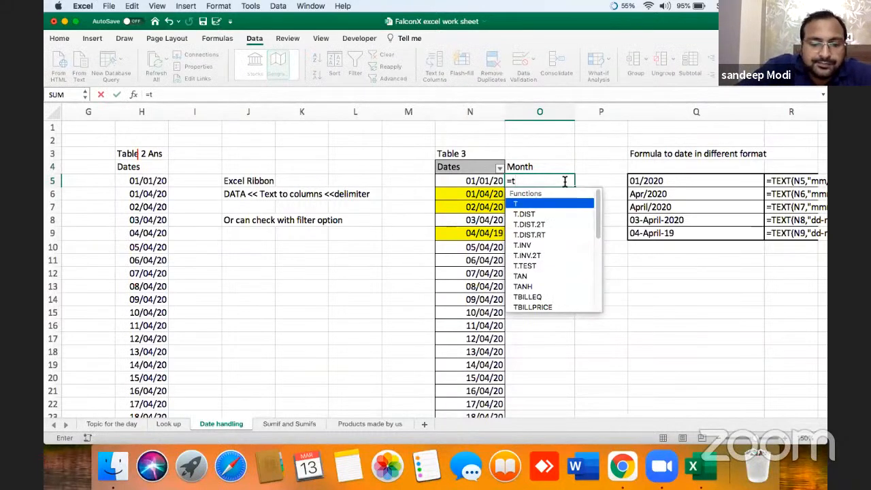
pyautogui.write('ext')
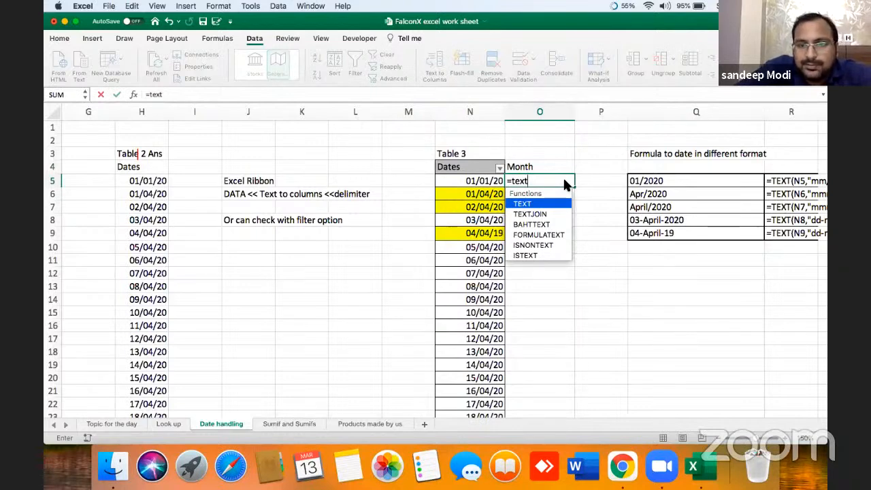
pyautogui.click(560, 180)
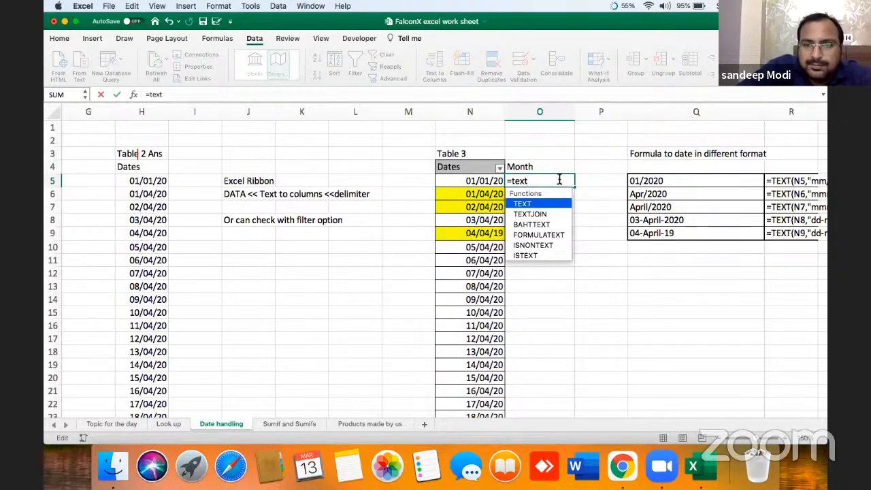
pyautogui.write('(')
pyautogui.click(486, 182)
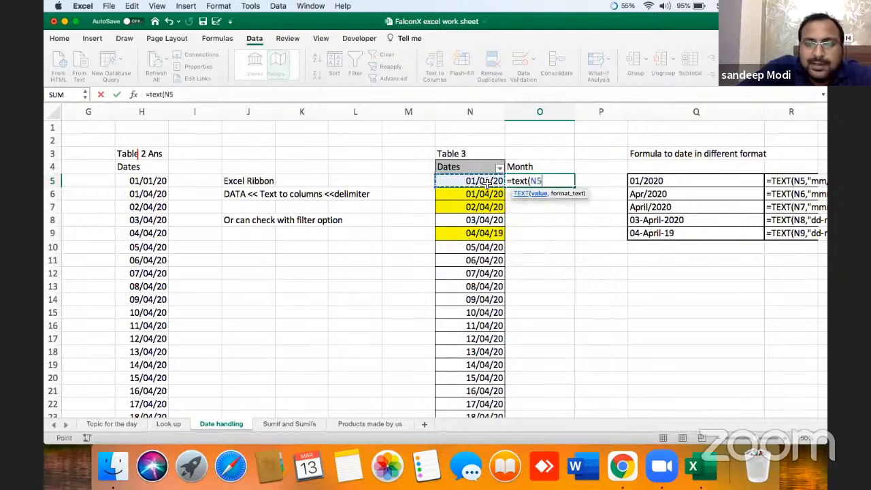
pyautogui.write(',')
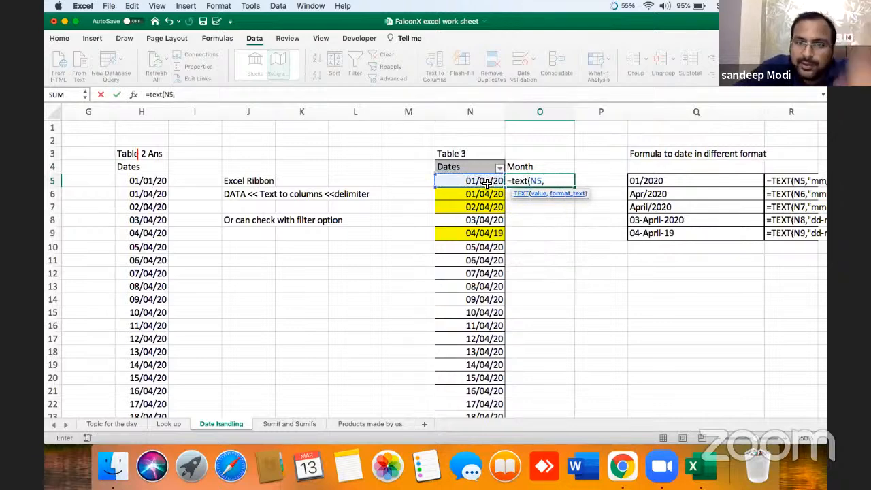
pyautogui.write('"mmm')
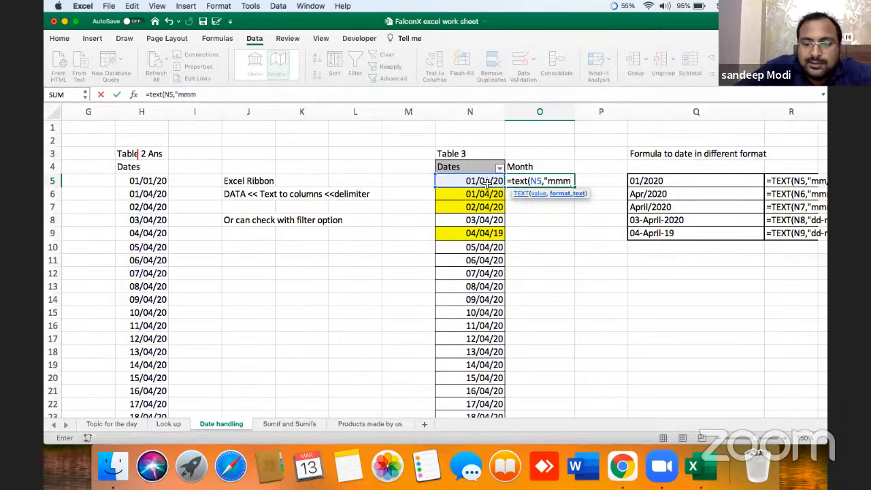
pyautogui.write('-yy")')
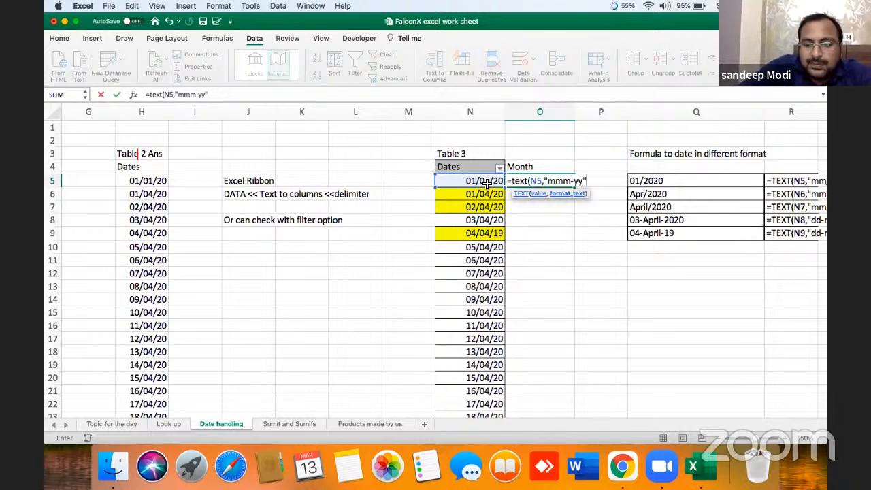
pyautogui.press('Return')
# Step: Copy the mmm-yy formula from O5 down the Month column to the last Table 3 date
pyautogui.press('Up')
pyautogui.press('super+c')
pyautogui.press('Left')
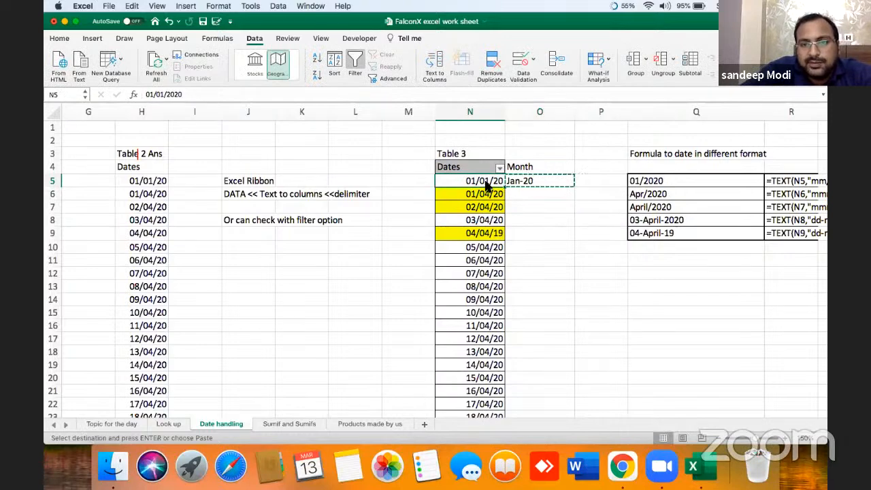
pyautogui.press('super+Down')
pyautogui.press('Right')
pyautogui.press('super+shift+Up')
pyautogui.press('Return')
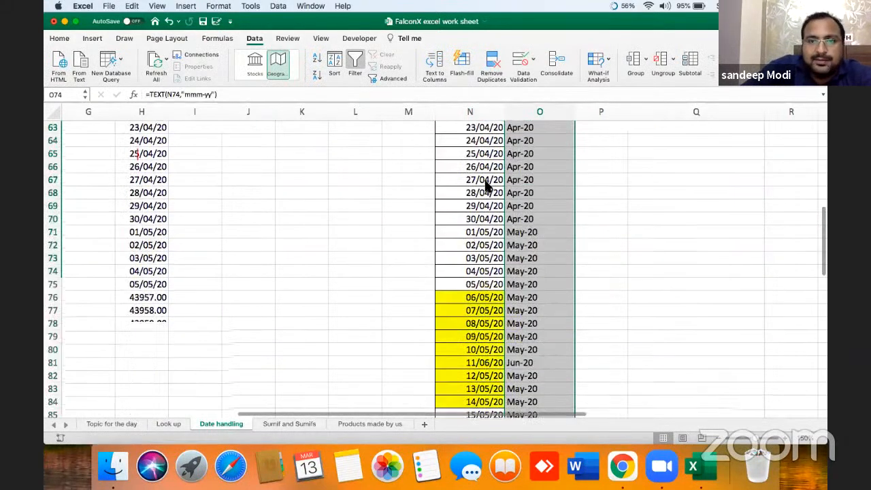
# Step: Change the format text in the O5 formula to "dd/mmm-yy"
pyautogui.press('super+Up')
pyautogui.press('super+Up')
pyautogui.press('Down')
pyautogui.press('Down')
pyautogui.press('Down')
pyautogui.press('Down')
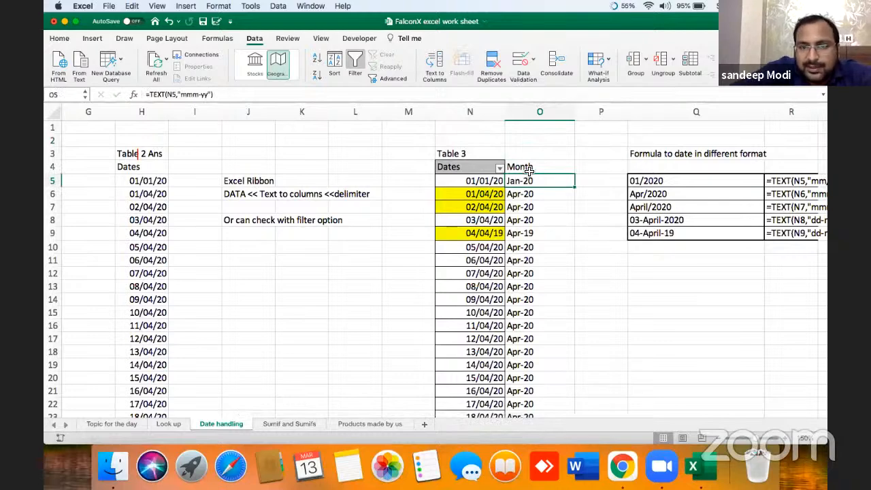
pyautogui.doubleClick(549, 180)
pyautogui.write('dd/')
pyautogui.press('Return')
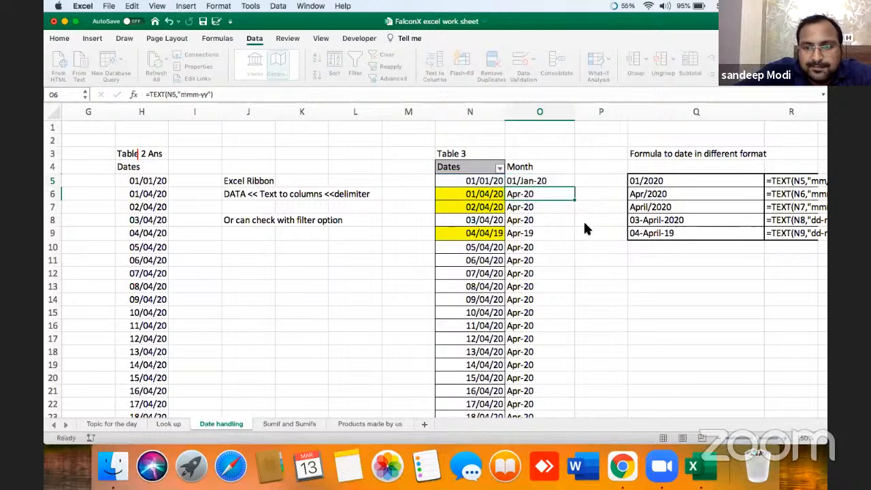
# Step: Copy the dd/mmm-yy formula from O5 down the whole Month column
pyautogui.press('Up')
pyautogui.press('super+c')
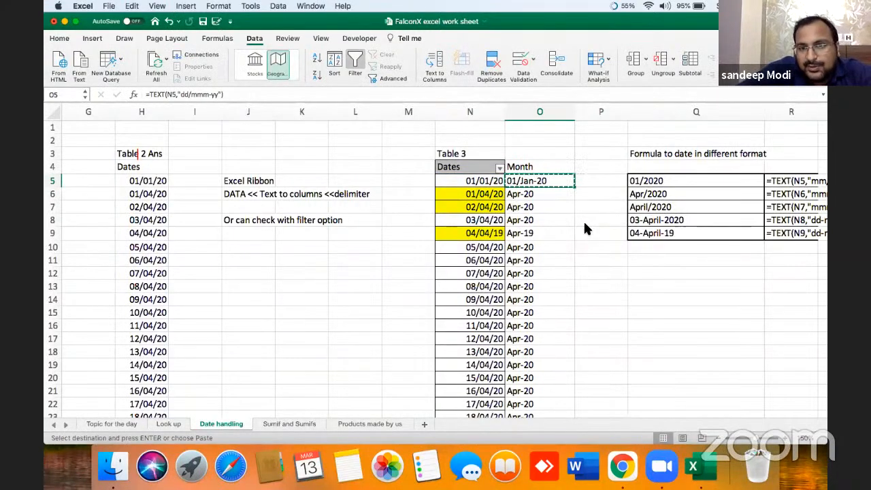
pyautogui.press('super+shift+Down')
pyautogui.press('Return')
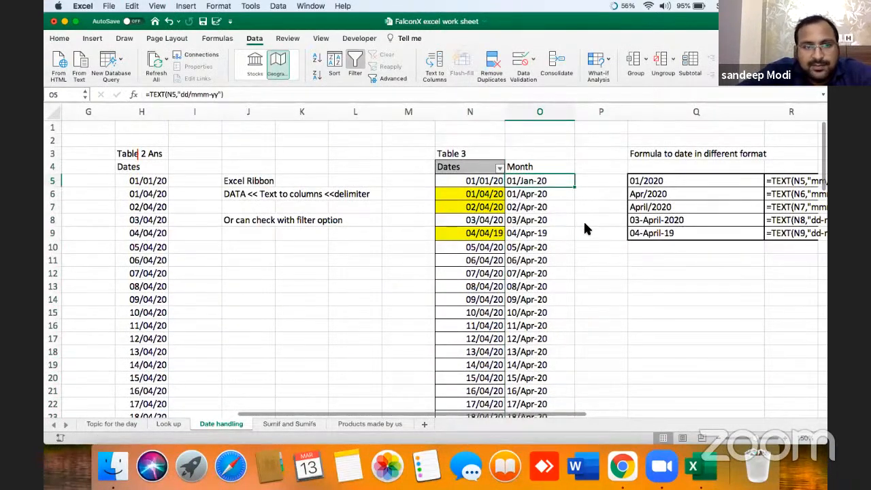
# Step: Examine the sample TEXT formulas for different date formats in columns Q and R and compare them with the Month formula in O7
pyautogui.press('Right')
pyautogui.press('Right')
pyautogui.press('Right')
pyautogui.press('Right')
pyautogui.press('Right')
pyautogui.press('Right')
pyautogui.press('Right')
pyautogui.press('Left')
pyautogui.press('Left')
pyautogui.press('Left')
pyautogui.press('Left')
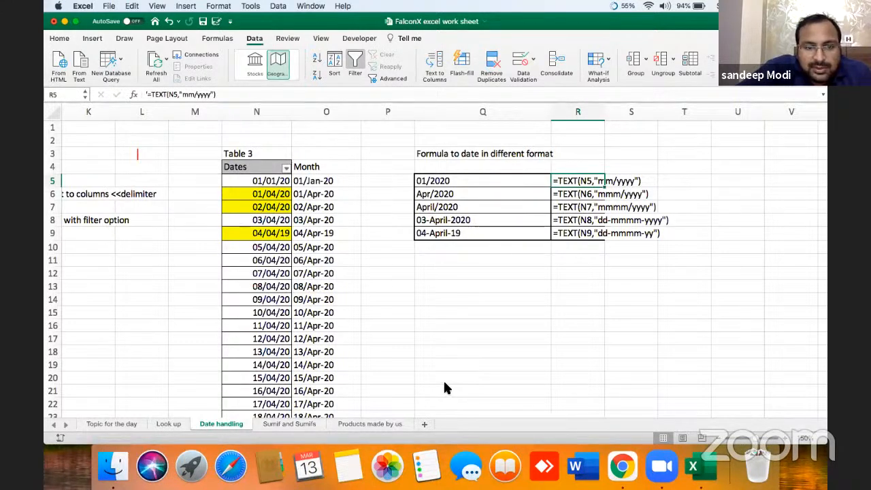
pyautogui.click(469, 339)
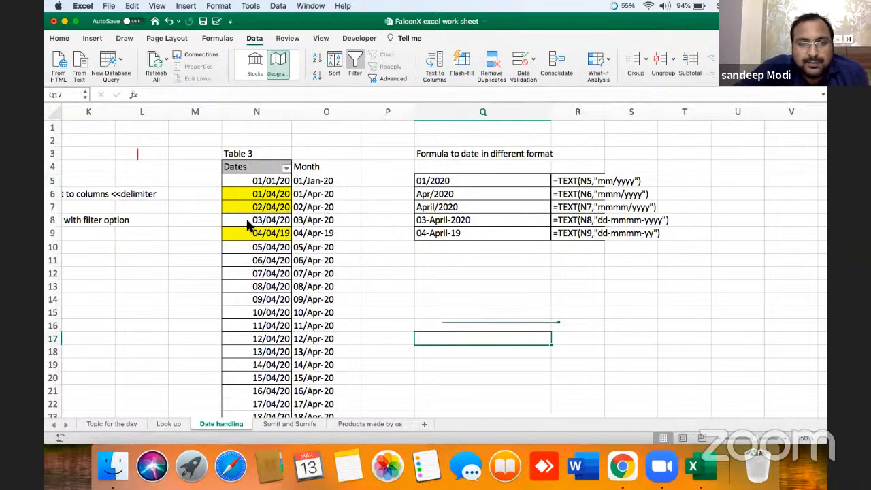
pyautogui.click(307, 208)
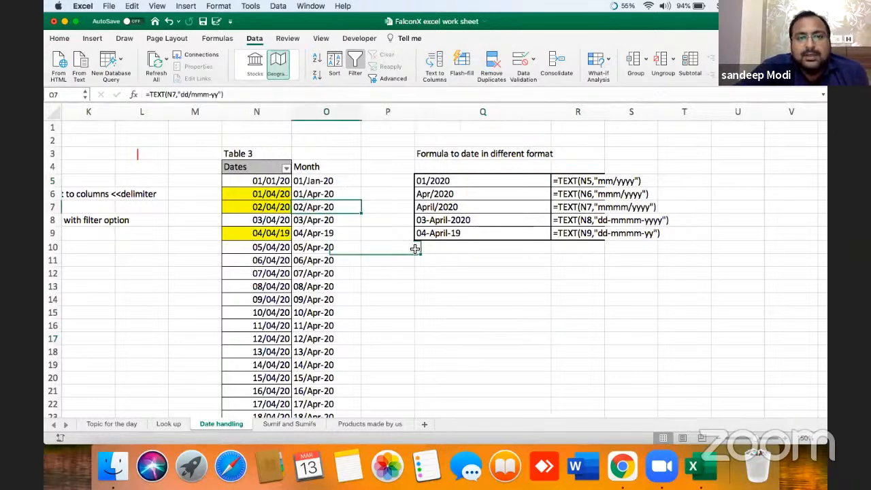
# Step: Go back to Table 1 and inspect the underlying content of its first date in A5
pyautogui.click(174, 209)
pyautogui.press('Left')
pyautogui.press('Left')
pyautogui.press('Left')
pyautogui.press('Left')
pyautogui.press('Left')
pyautogui.press('Left')
pyautogui.press('Left')
pyautogui.press('Left')
pyautogui.press('Left')
pyautogui.press('Left')
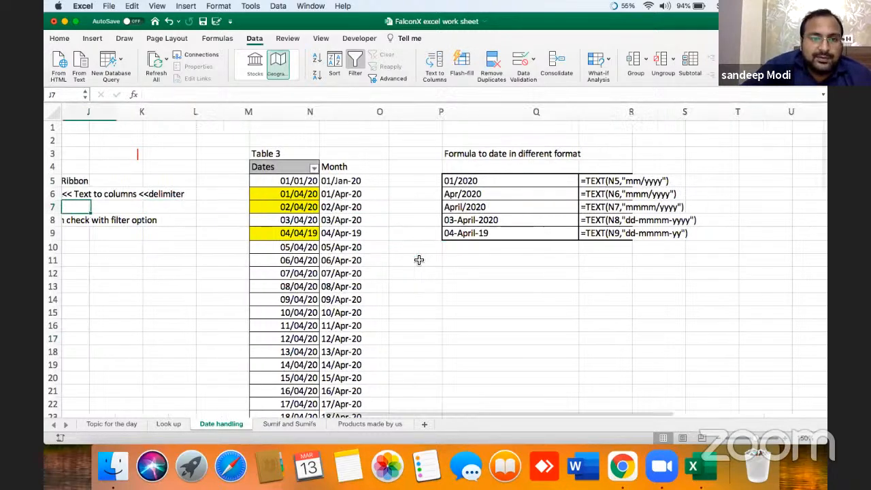
pyautogui.press('Up')
pyautogui.press('Up')
pyautogui.press('Left')
pyautogui.press('Left')
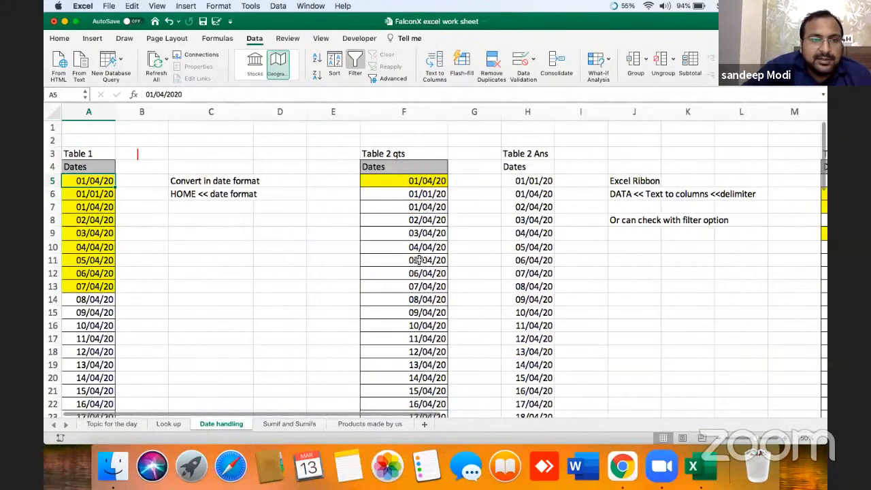
pyautogui.press('F2')
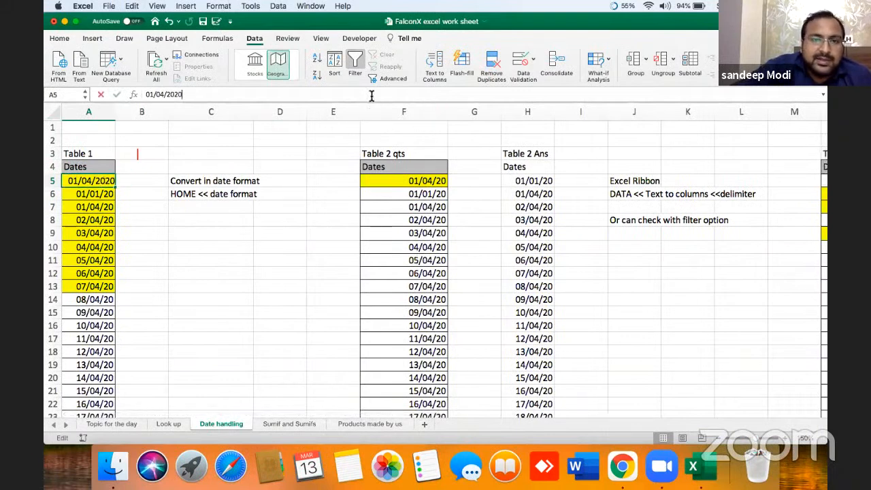
# Step: Review the number format options available for the Table 1 dates in column A, including Short Date and Long Date, without applying one
pyautogui.click(106, 111)
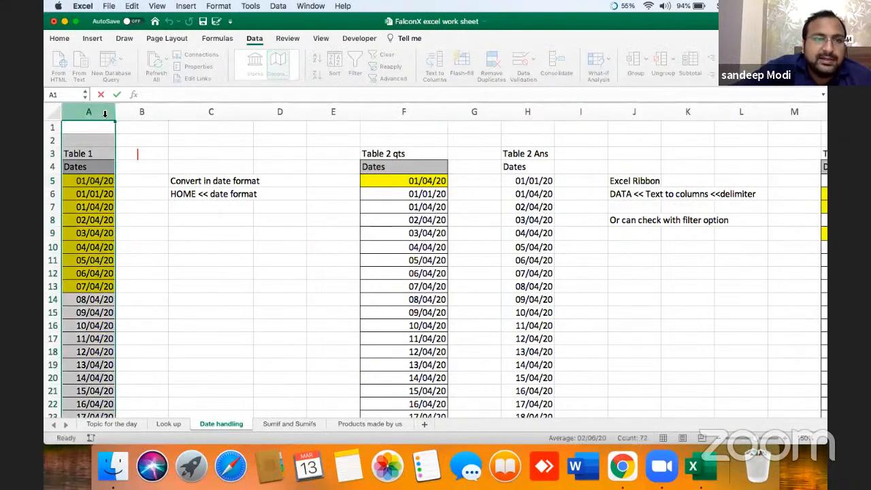
pyautogui.click(253, 38)
pyautogui.click(253, 39)
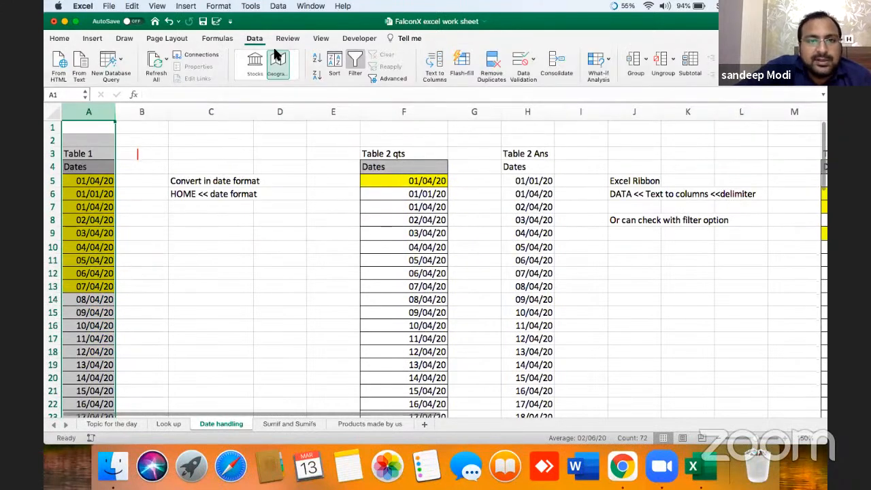
pyautogui.click(59, 38)
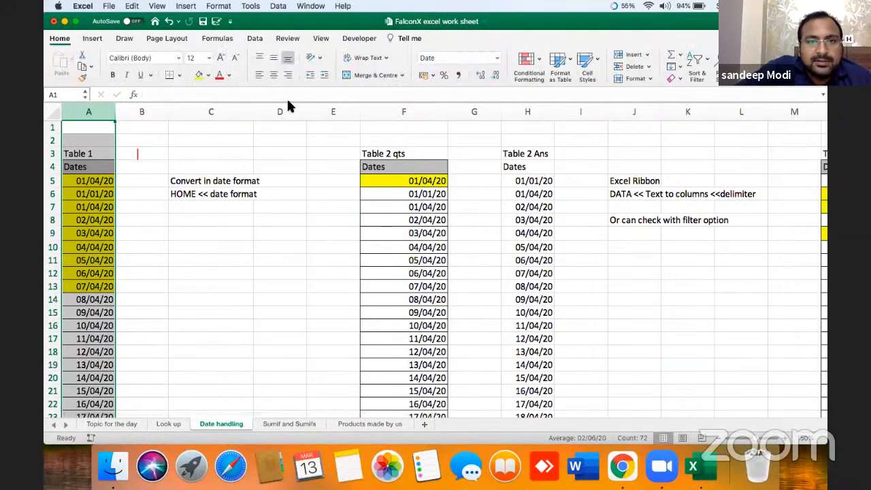
pyautogui.click(497, 58)
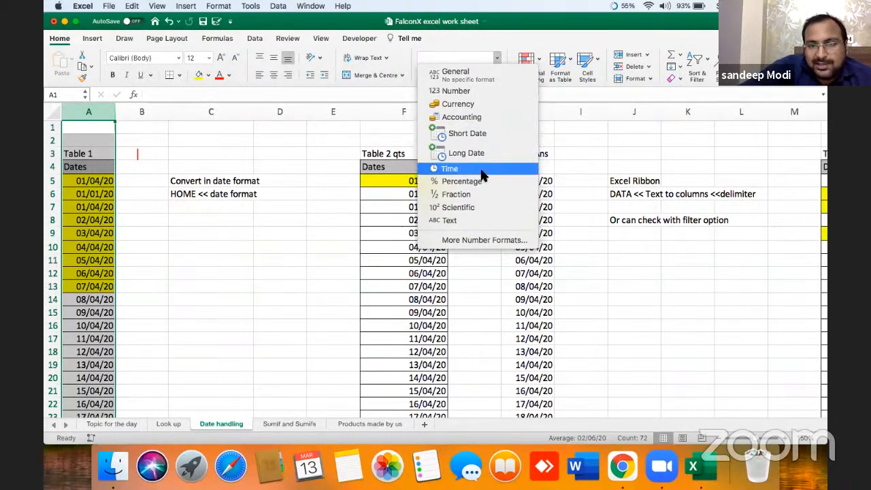
pyautogui.click(80, 203)
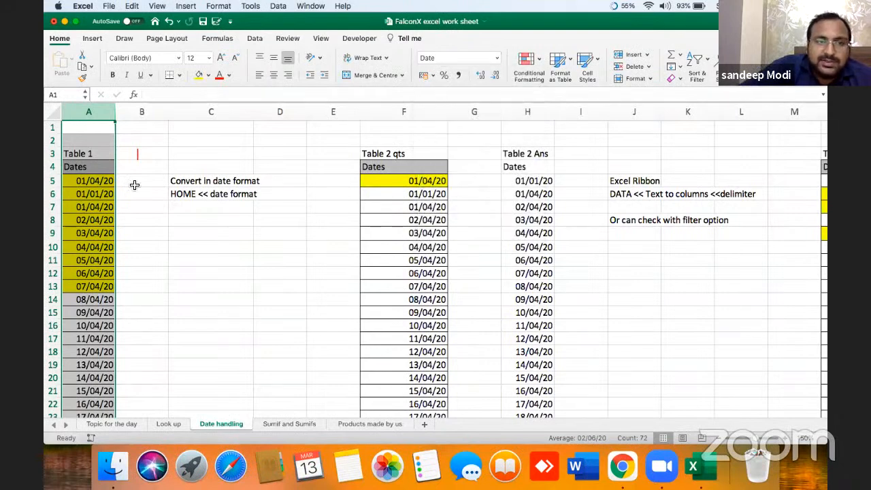
pyautogui.click(495, 58)
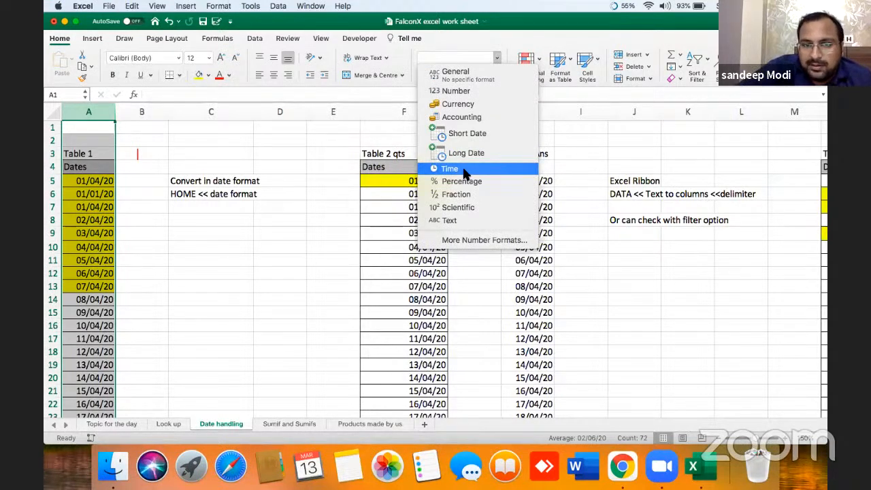
pyautogui.click(367, 189)
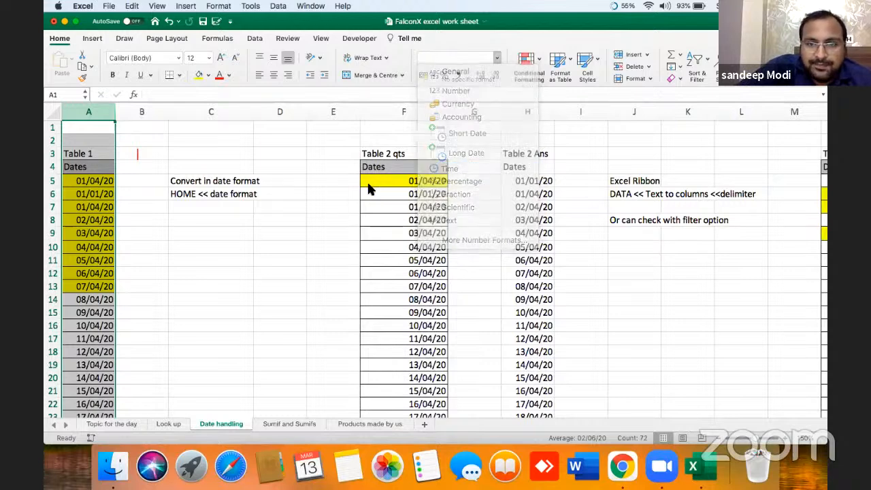
pyautogui.click(530, 180)
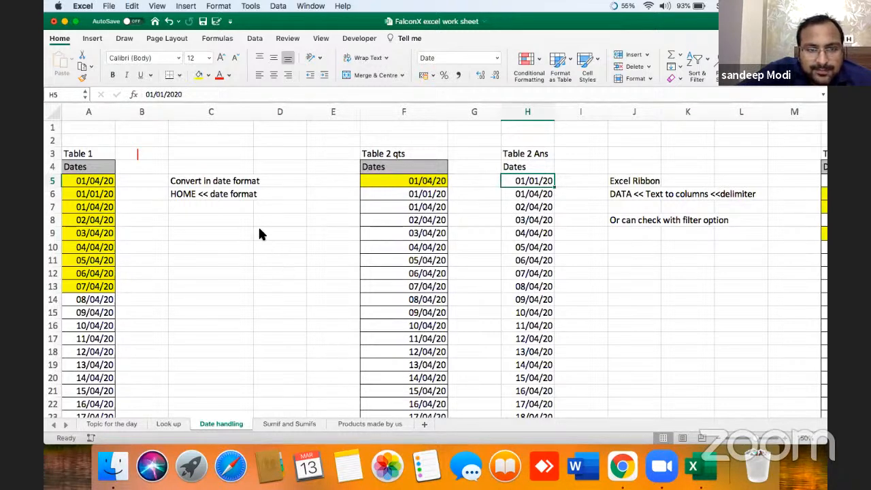
# Step: Inspect the underlying values of the Table 2 qts dates in column F, from F5 down to F19
pyautogui.click(415, 220)
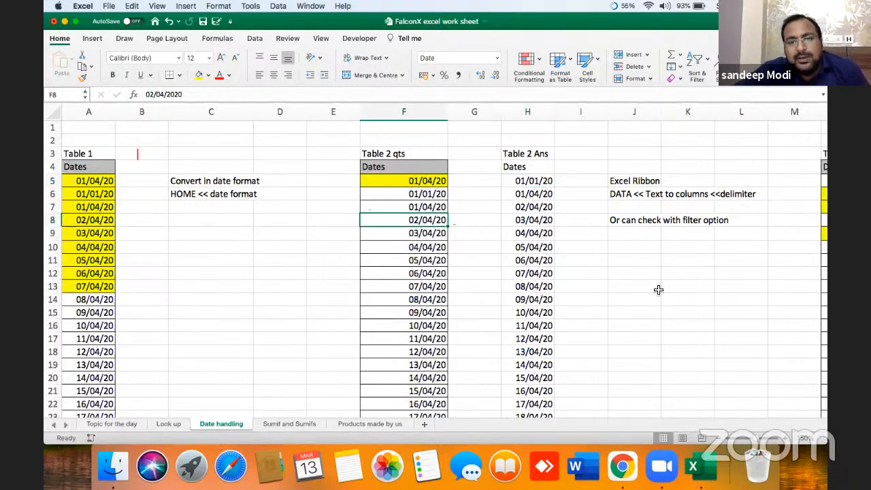
pyautogui.press('Up')
pyautogui.press('Up')
pyautogui.press('Up')
pyautogui.press('Down')
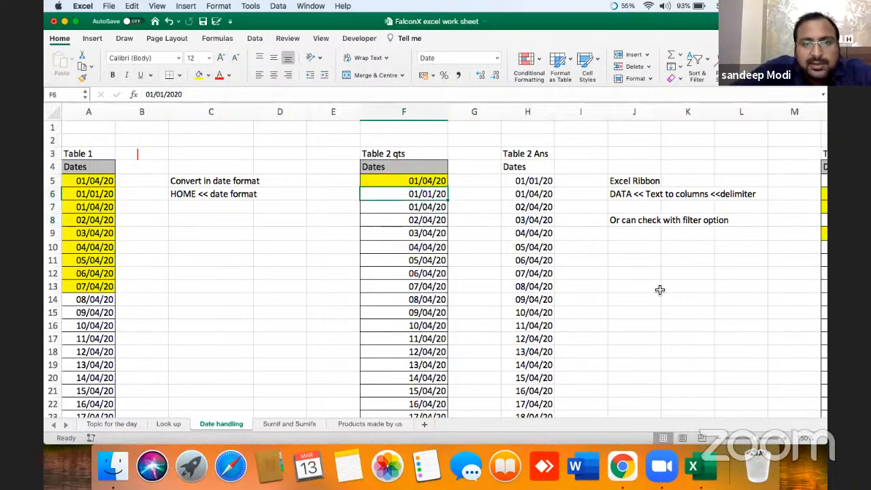
pyautogui.press('Down')
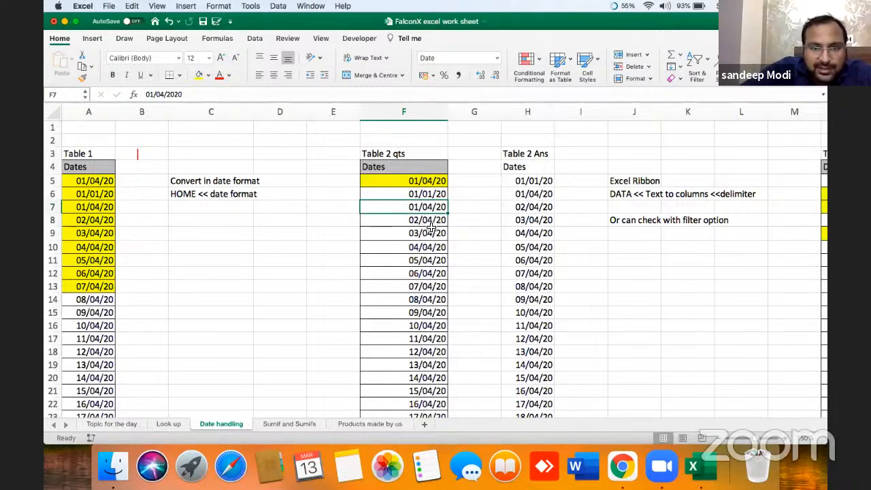
pyautogui.click(418, 367)
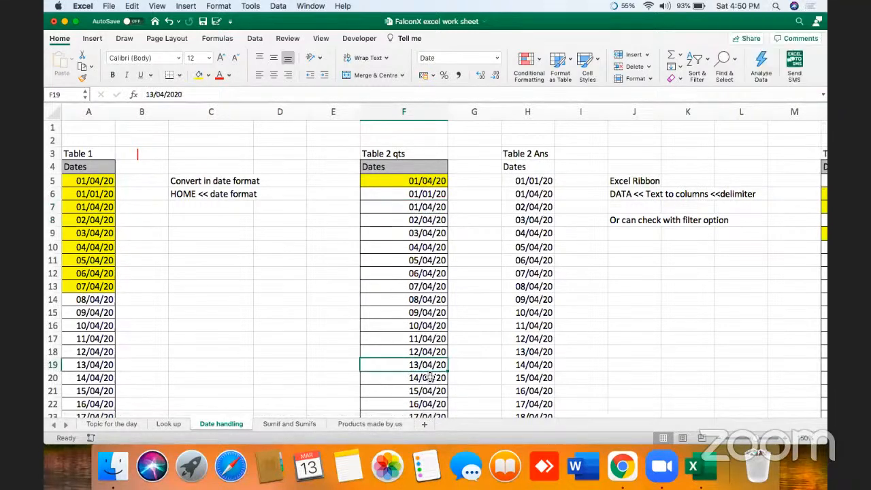
pyautogui.moveTo(427, 194); pyautogui.dragTo(428, 207)
pyautogui.click(426, 181)
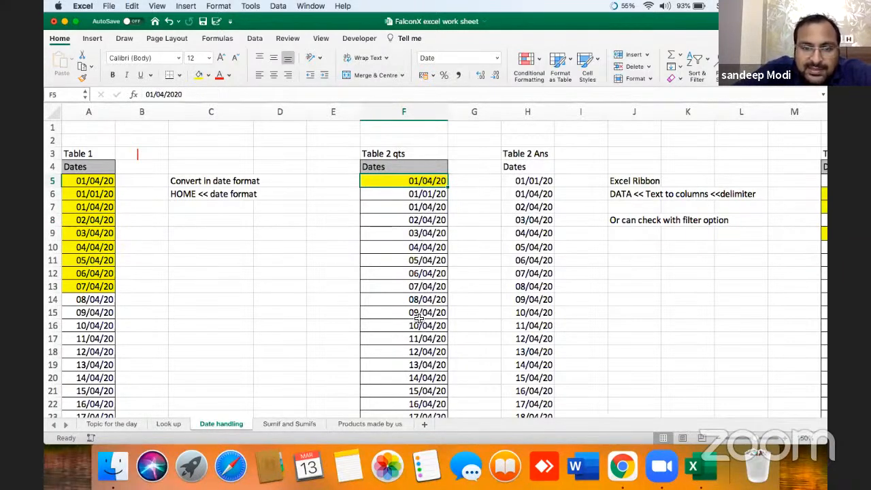
pyautogui.click(416, 196)
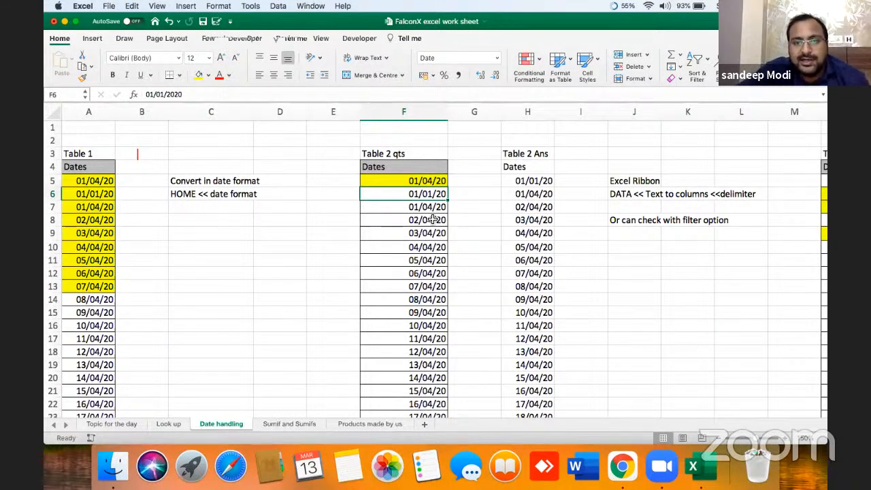
# Step: Remove the day from the Table 3 Month formula in O5 so it reads =TEXT(N5,"mmm-yy")
pyautogui.click(404, 233)
pyautogui.press('Right')
pyautogui.press('Right')
pyautogui.press('Right')
pyautogui.press('Right')
pyautogui.press('Right')
pyautogui.press('Right')
pyautogui.press('Right')
pyautogui.press('Right')
pyautogui.press('Right')
pyautogui.press('Right')
pyautogui.press('Right')
pyautogui.press('Right')
pyautogui.press('Right')
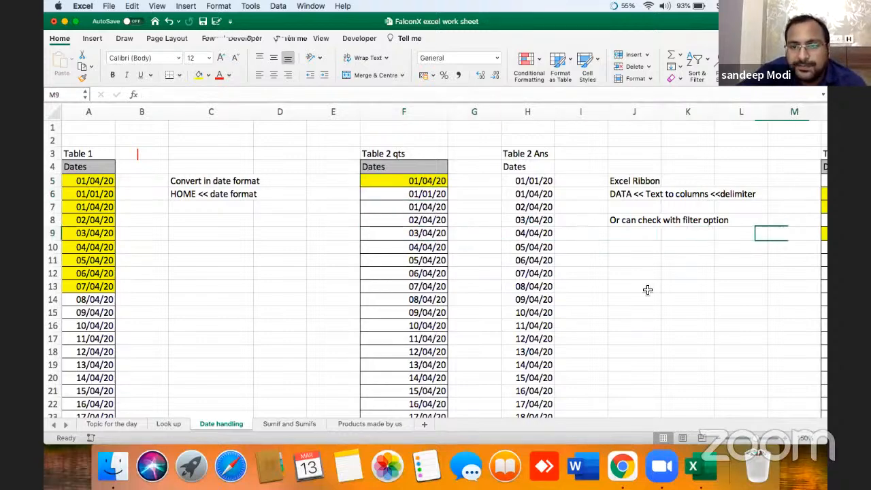
pyautogui.press('Left')
pyautogui.press('Left')
pyautogui.press('Left')
pyautogui.press('Left')
pyautogui.press('Up')
pyautogui.press('Up')
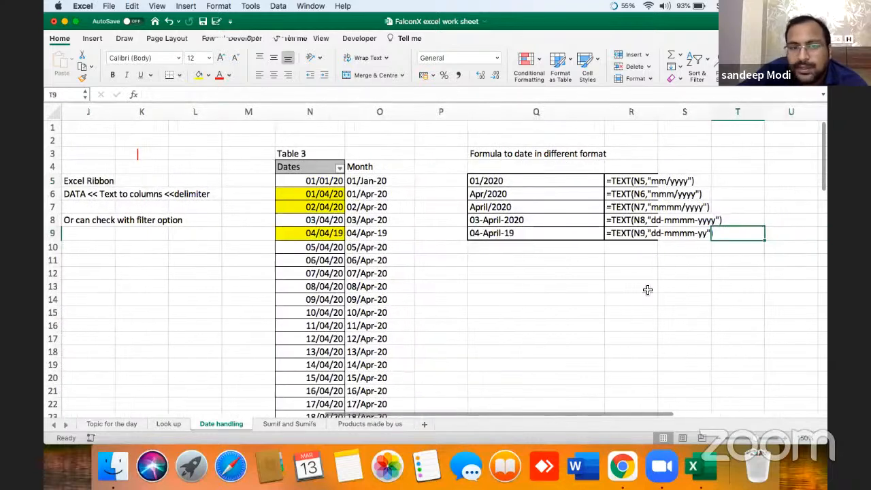
pyautogui.press('Up')
pyautogui.press('Up')
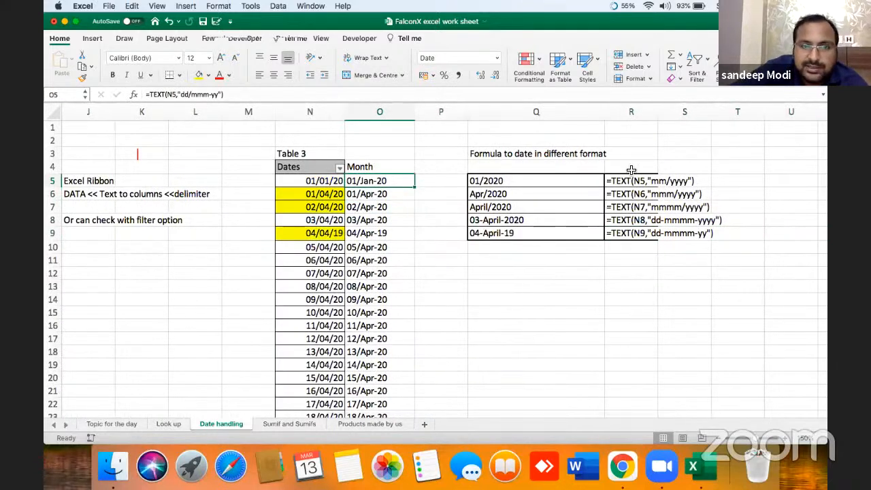
pyautogui.doubleClick(402, 181)
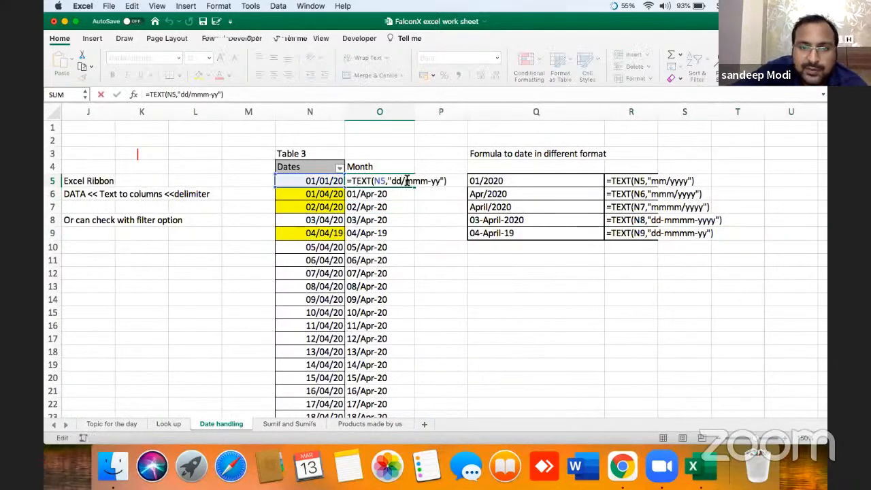
pyautogui.press('BackSpace')
pyautogui.press('BackSpace')
pyautogui.press('Return')
pyautogui.press('Up')
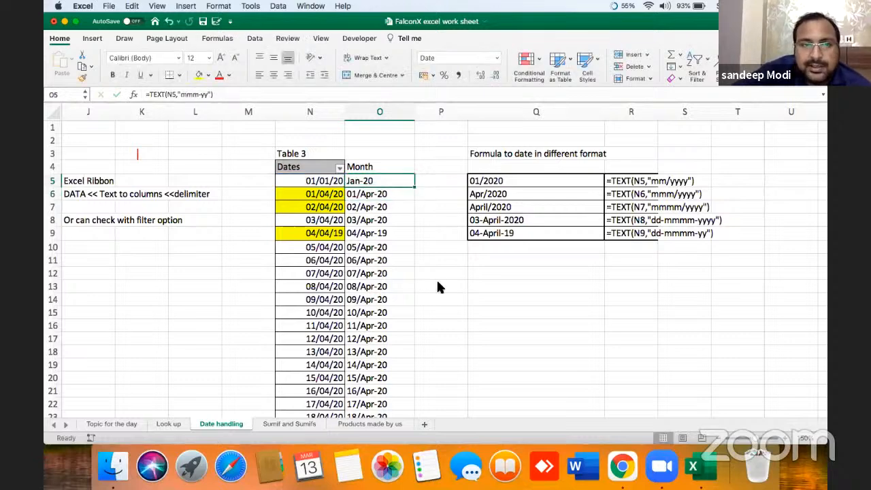
# Step: Change the format in the O5 formula to full month name and four-digit year, "mmmm-yyyy"
pyautogui.doubleClick(368, 181)
pyautogui.write('m')
pyautogui.press('Return')
pyautogui.press('Up')
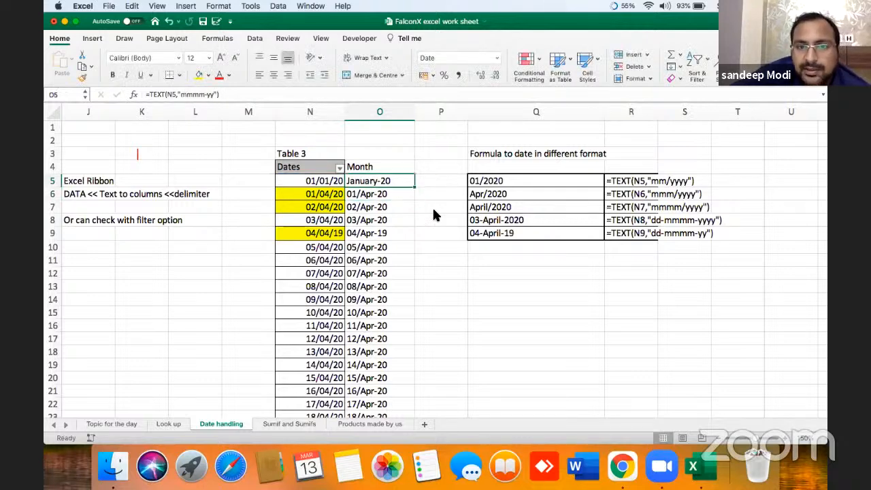
pyautogui.doubleClick(402, 181)
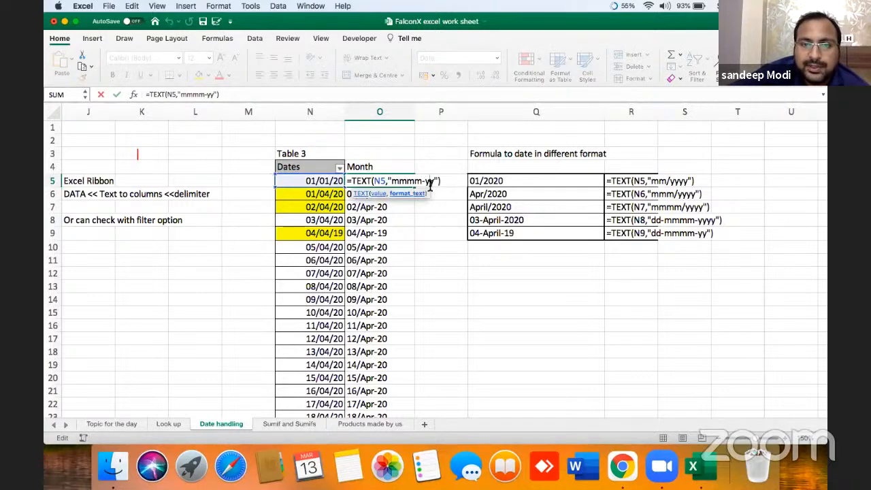
pyautogui.write('yy')
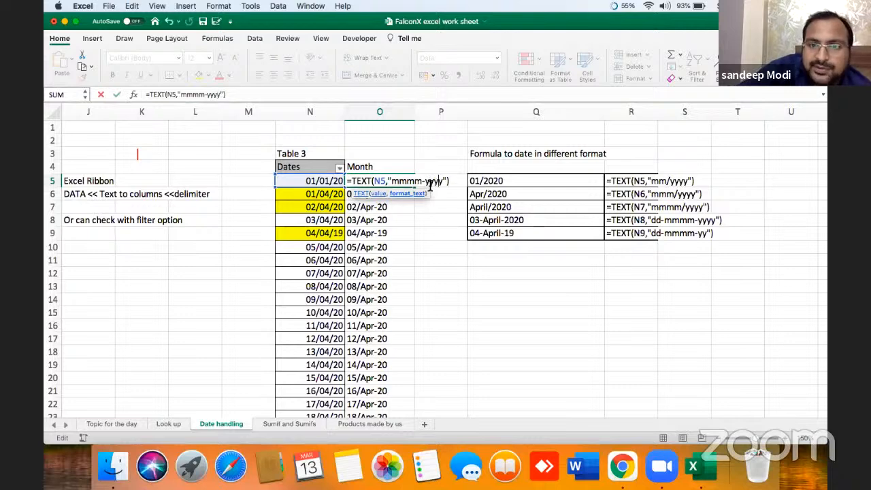
pyautogui.press('Return')
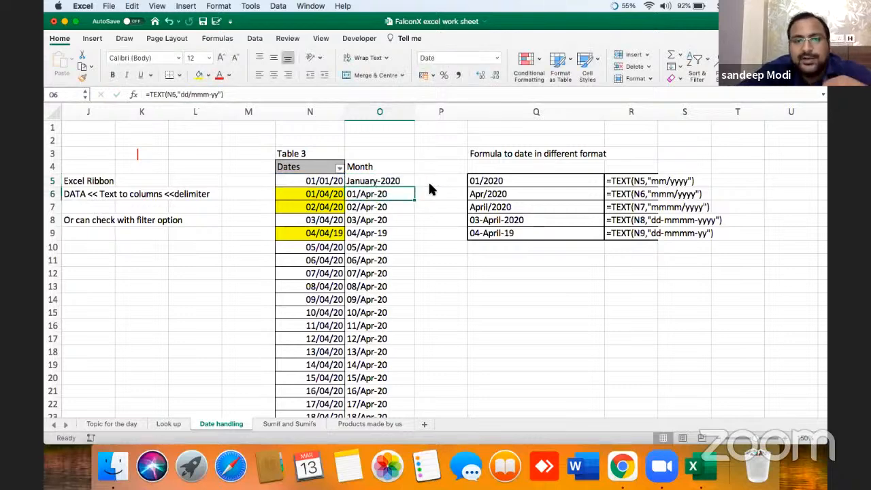
# Step: Examine the sample TEXT formulas in columns Q and R alongside the Table 3 dates and Month column
pyautogui.press('Right')
pyautogui.press('Right')
pyautogui.press('Up')
pyautogui.press('Right')
pyautogui.press('Down')
pyautogui.press('Down')
pyautogui.press('Down')
pyautogui.press('Down')
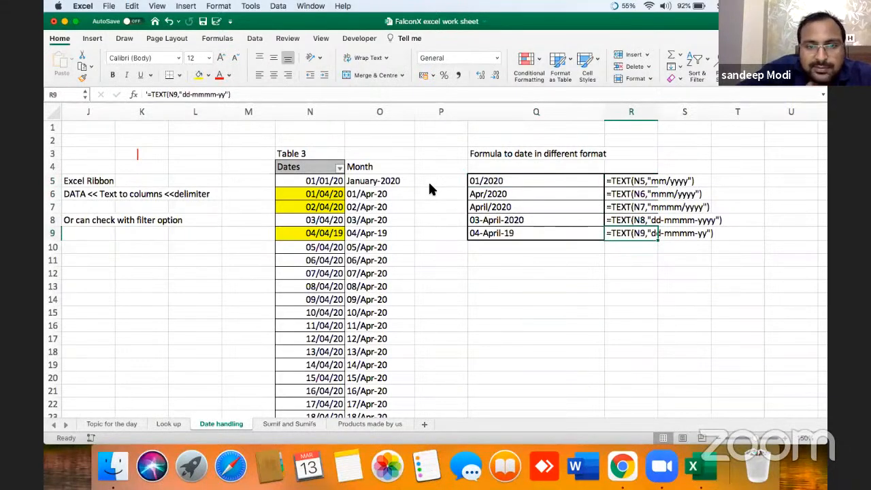
pyautogui.press('Down')
pyautogui.press('Left')
pyautogui.press('Left')
pyautogui.press('Up')
pyautogui.press('Right')
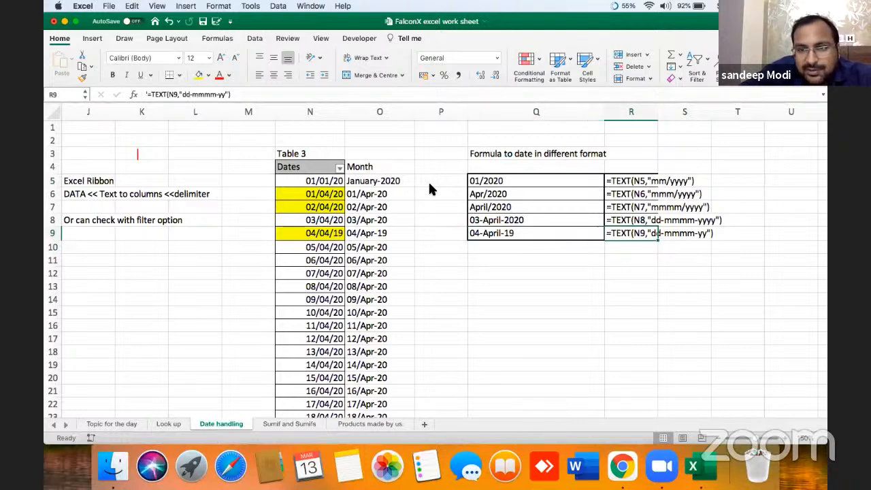
pyautogui.press('Left')
pyautogui.press('Left')
pyautogui.press('Up')
pyautogui.press('Left')
pyautogui.press('Up')
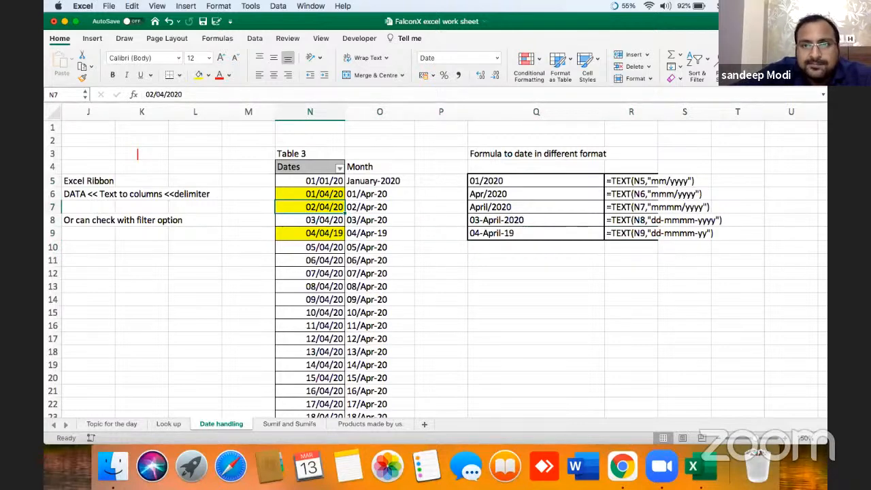
pyautogui.click(572, 193)
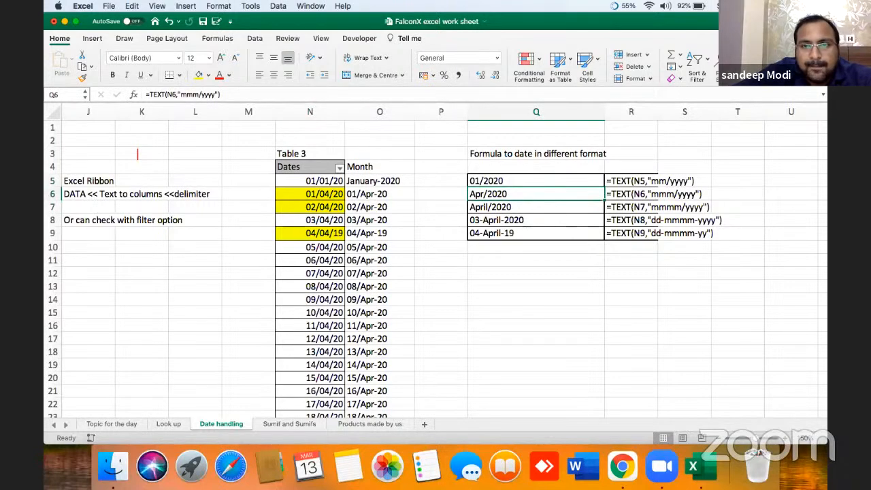
pyautogui.click(408, 302)
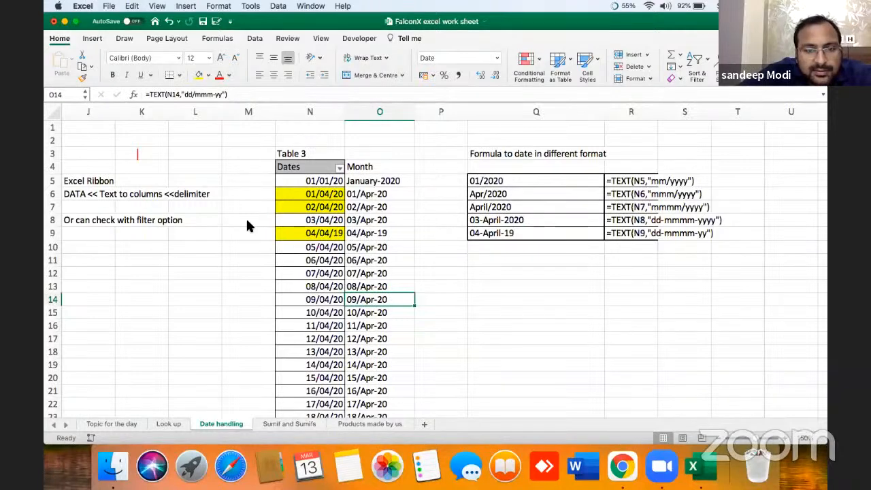
# Step: Change the date format in the O5 formula to use dot separators and include the day, "dd.mmmm.yyyy"
pyautogui.click(404, 181)
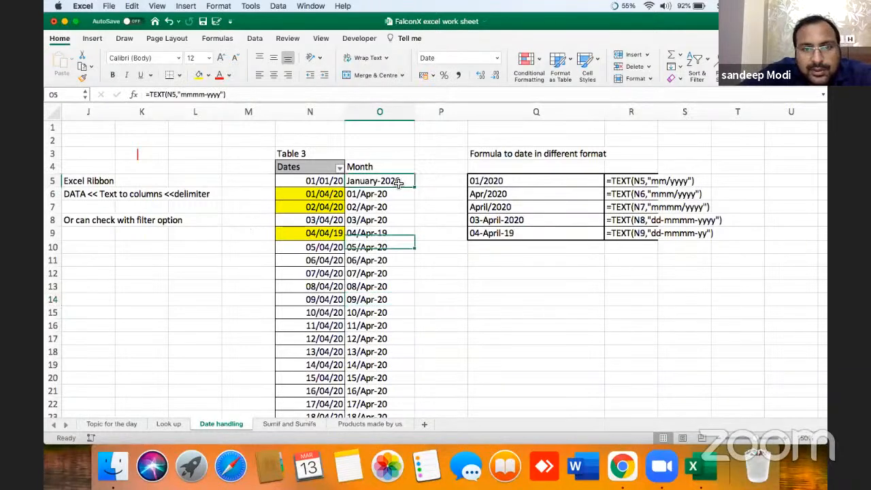
pyautogui.doubleClick(402, 182)
pyautogui.click(427, 182)
pyautogui.press('BackSpace')
pyautogui.write('.')
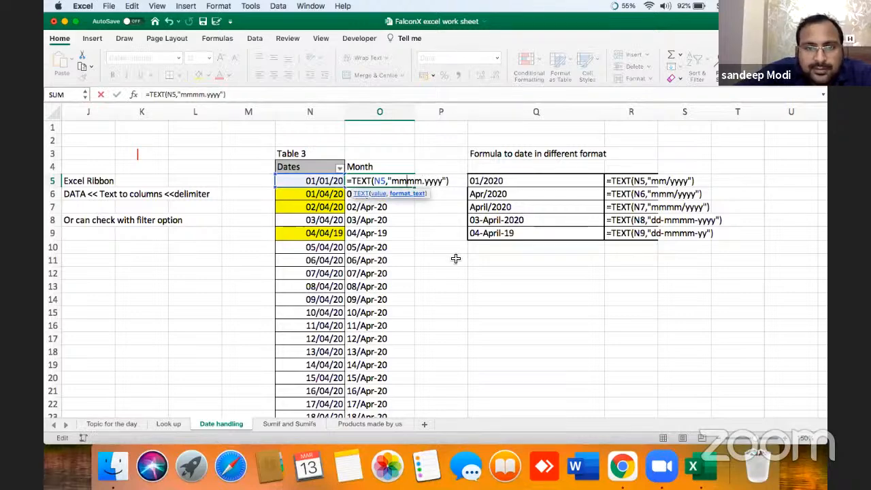
pyautogui.write('dd.')
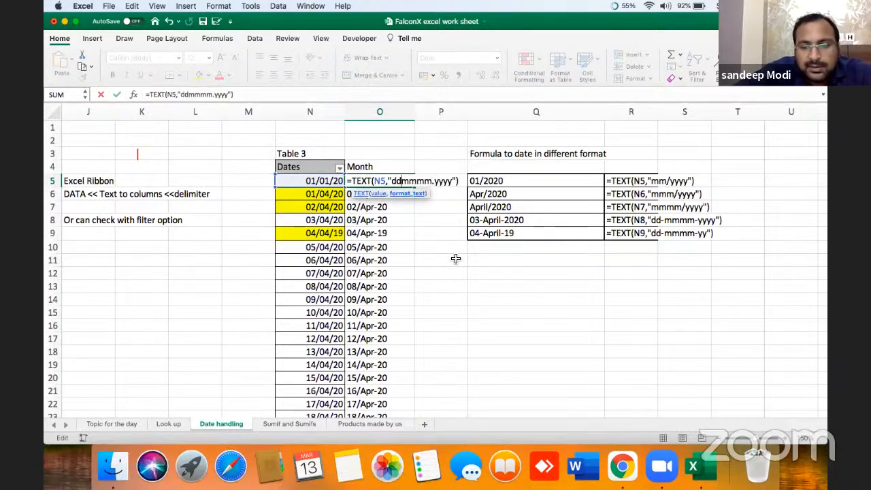
pyautogui.press('Return')
pyautogui.press('Up')
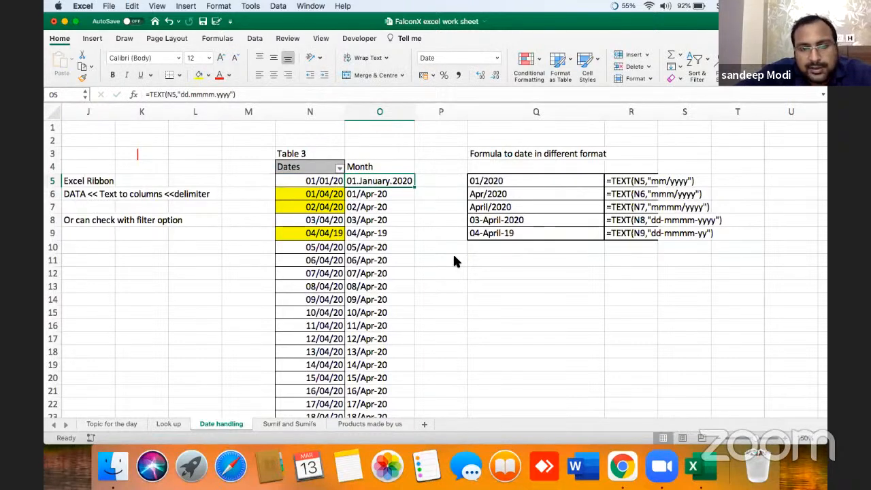
# Step: Shorten the month code in the O5 formula so the format is "dd.mm.yyyy"
pyautogui.doubleClick(403, 181)
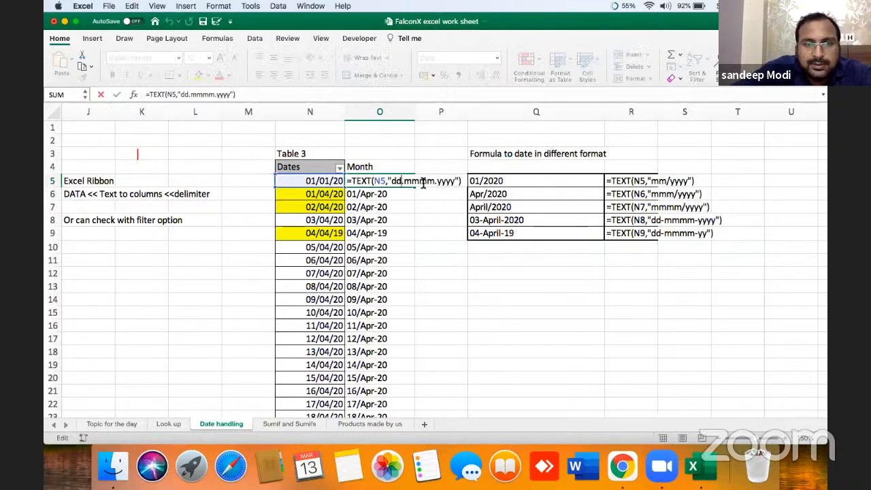
pyautogui.press('Delete')
pyautogui.press('Delete')
pyautogui.press('Return')
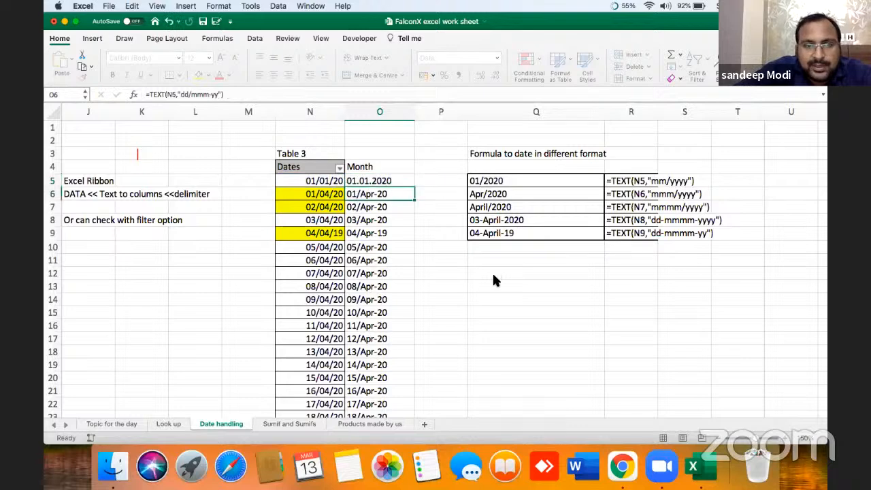
pyautogui.press('Up')
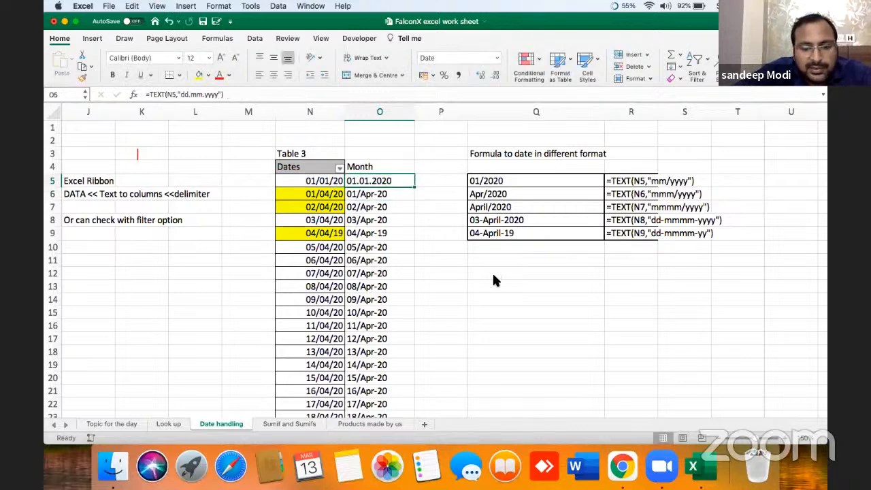
pyautogui.click(373, 261)
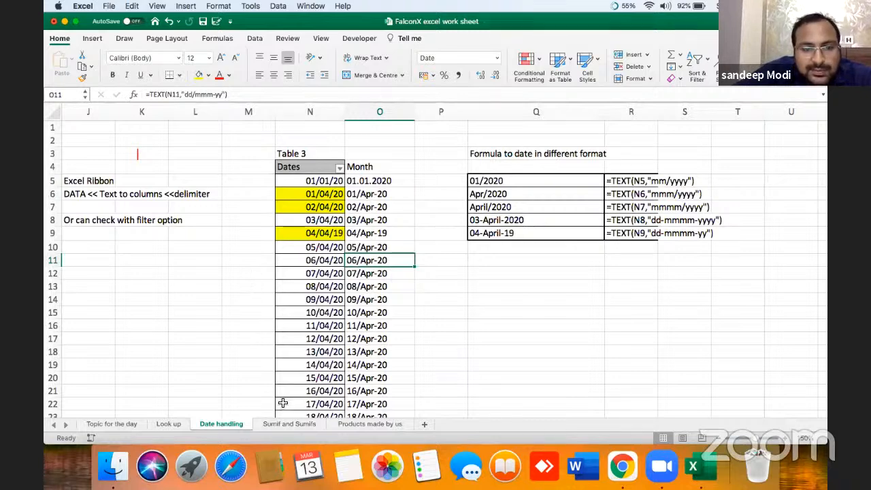
# Step: Open the Sumif and Sumifs sheet and examine the salary table's Particular, Place and Salary columns
pyautogui.click(292, 426)
pyautogui.click(334, 323)
pyautogui.click(274, 295)
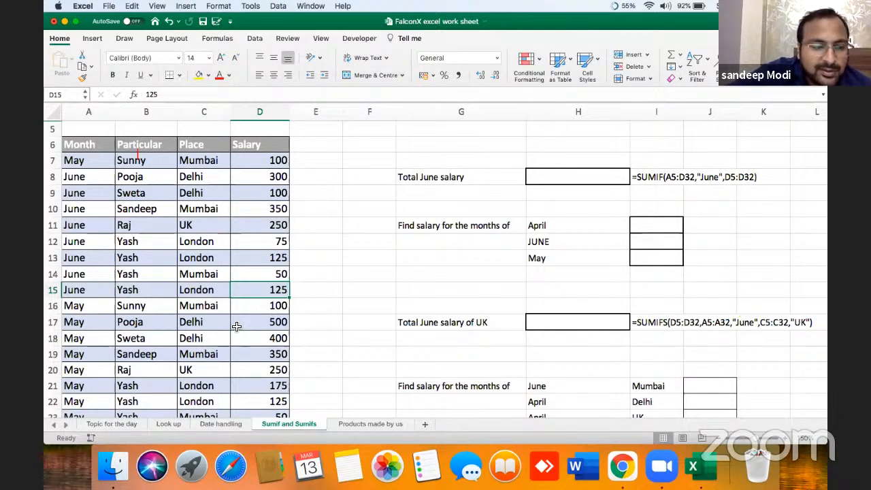
pyautogui.click(226, 355)
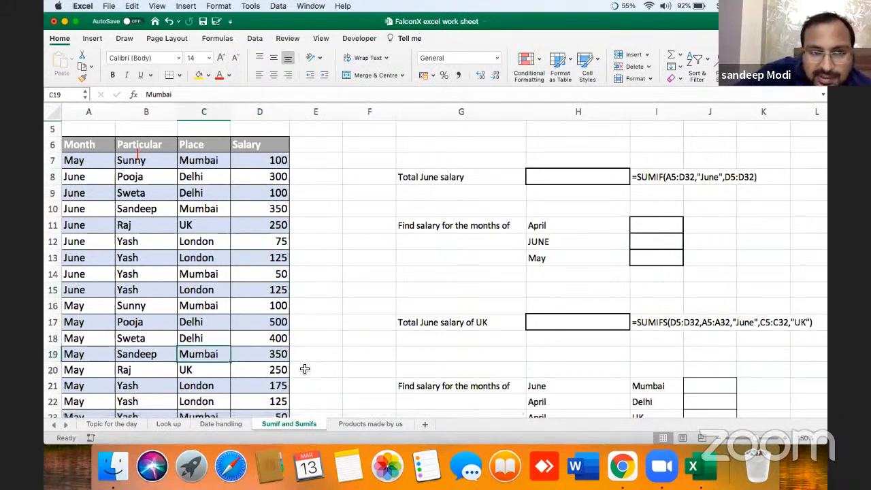
pyautogui.click(276, 294)
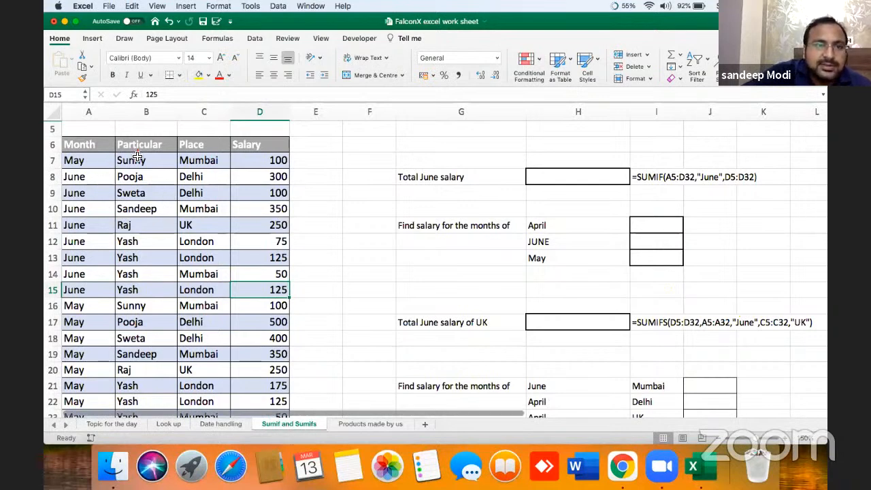
pyautogui.moveTo(99, 146); pyautogui.dragTo(268, 408)
pyautogui.click(217, 265)
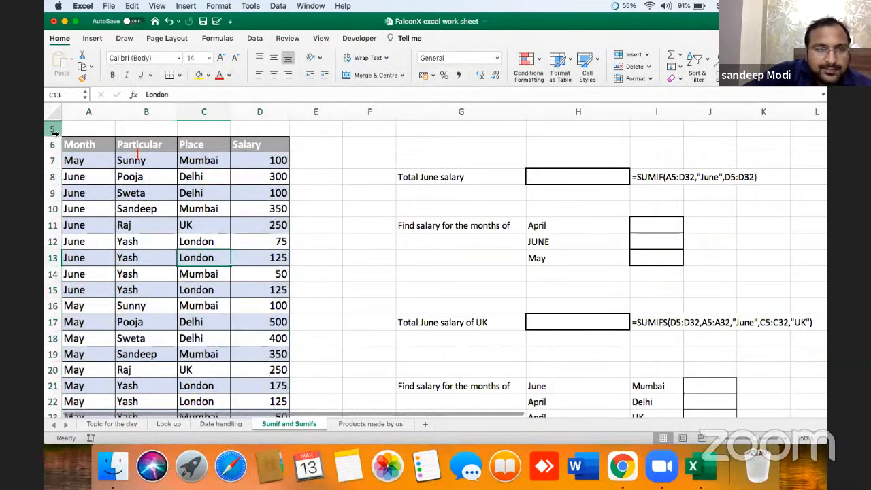
pyautogui.click(140, 145)
pyautogui.click(204, 146)
pyautogui.click(257, 147)
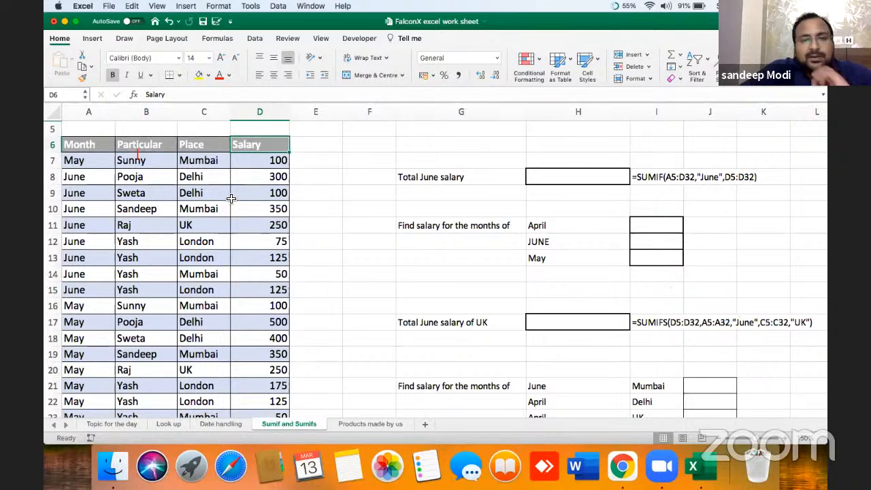
# Step: Add header filters to the salary table in A6:D34
pyautogui.click(145, 192)
pyautogui.click(80, 145)
pyautogui.press('super+shift+Right')
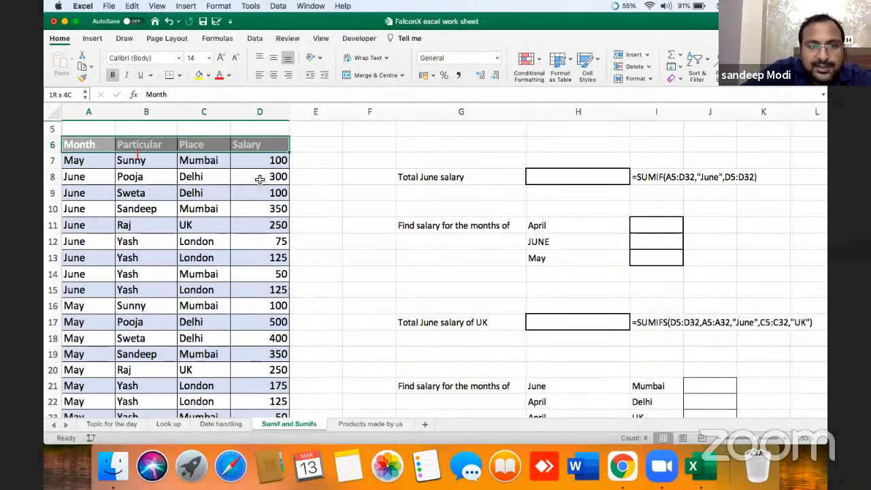
pyautogui.press('super+shift+Down')
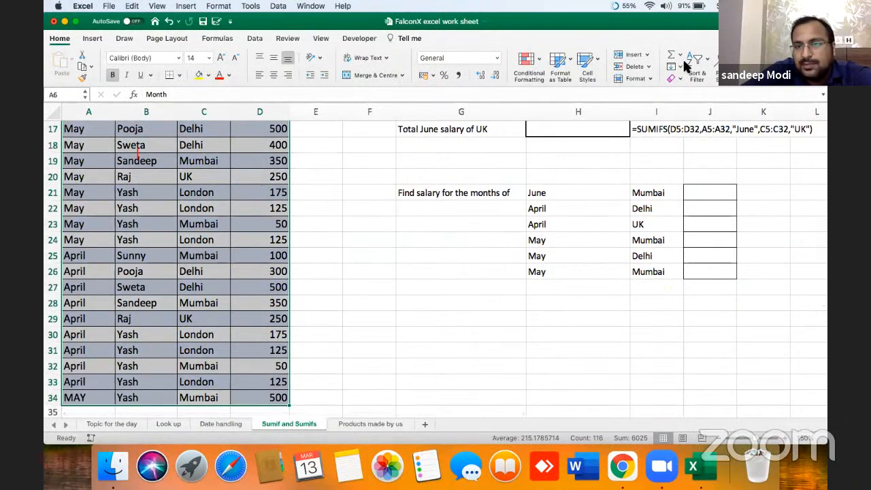
pyautogui.click(705, 60)
pyautogui.click(711, 123)
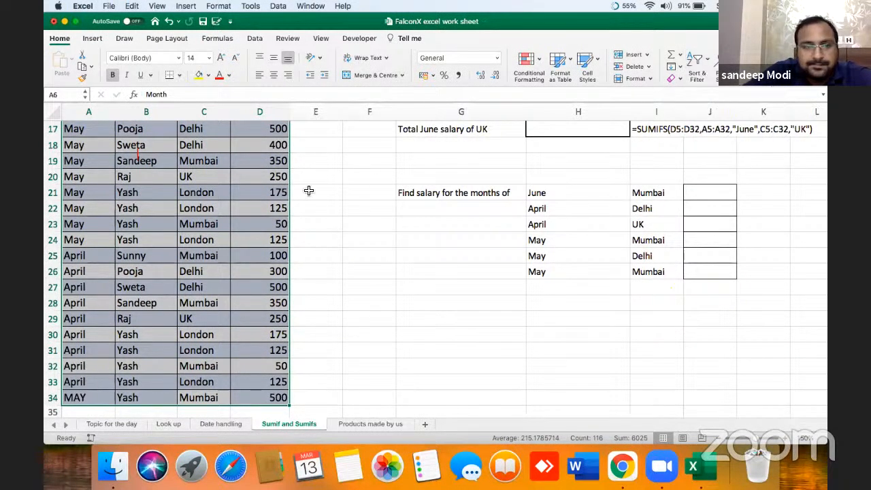
# Step: Filter the Month column to June only and select the visible salaries to read their sum
pyautogui.click(269, 199)
pyautogui.press('super+Up')
pyautogui.press('super+Left')
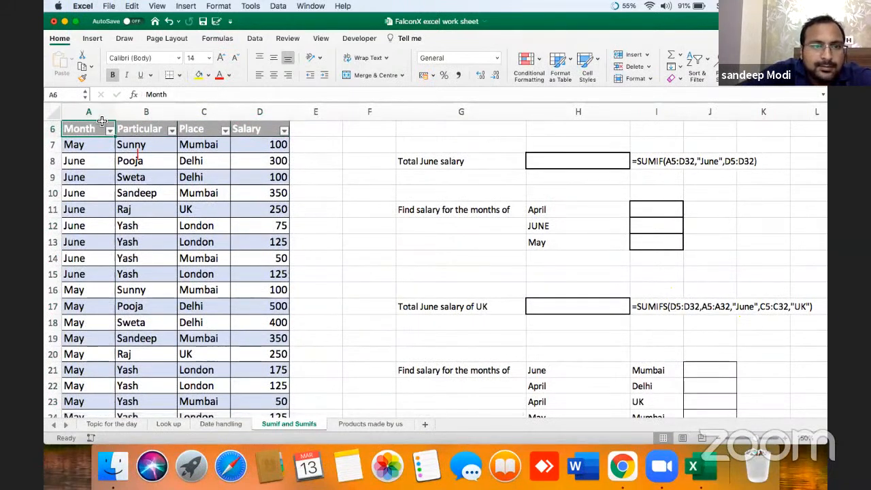
pyautogui.click(110, 130)
pyautogui.click(140, 279)
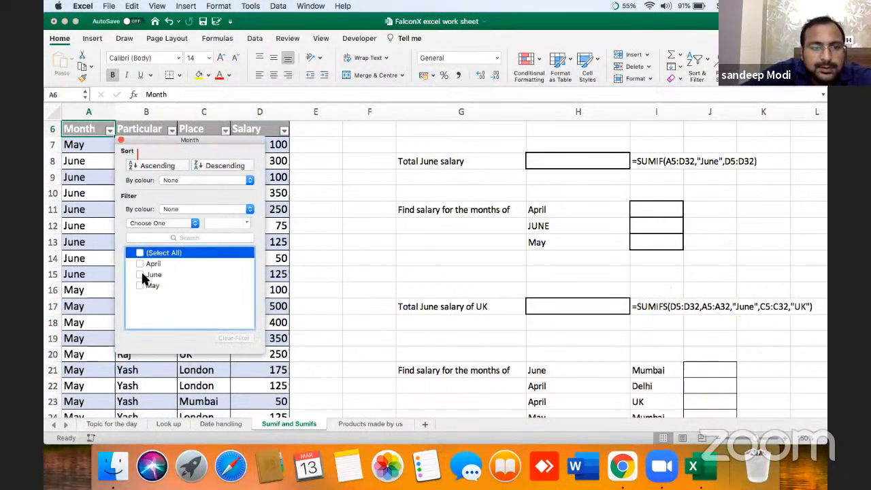
pyautogui.click(140, 301)
pyautogui.click(120, 139)
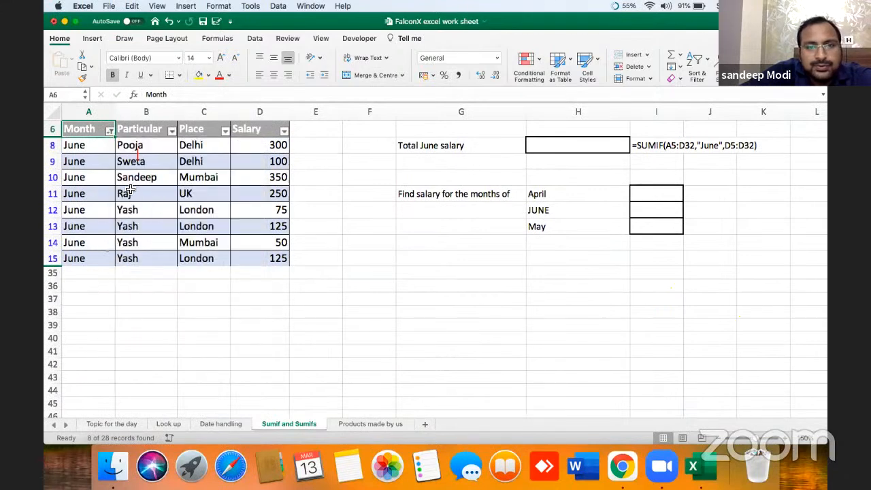
pyautogui.moveTo(252, 153); pyautogui.dragTo(267, 255)
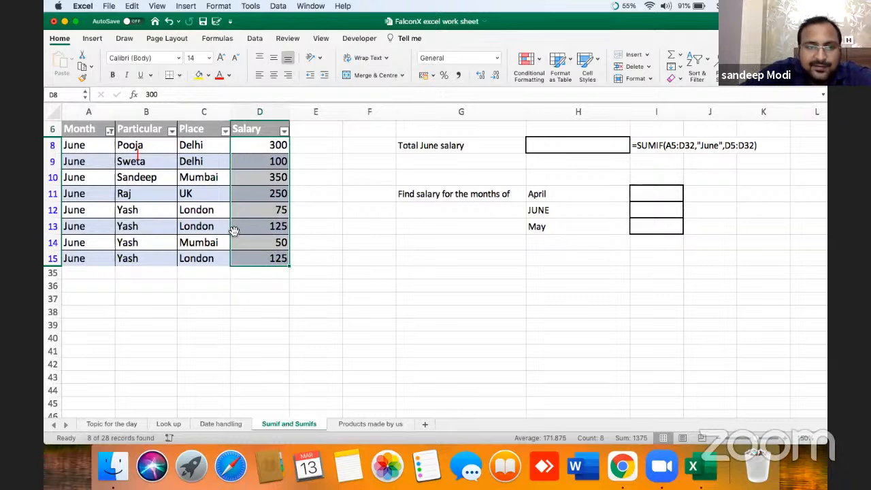
# Step: Clear the Month filter so the salary table shows all months
pyautogui.click(109, 130)
pyautogui.click(116, 278)
pyautogui.click(98, 323)
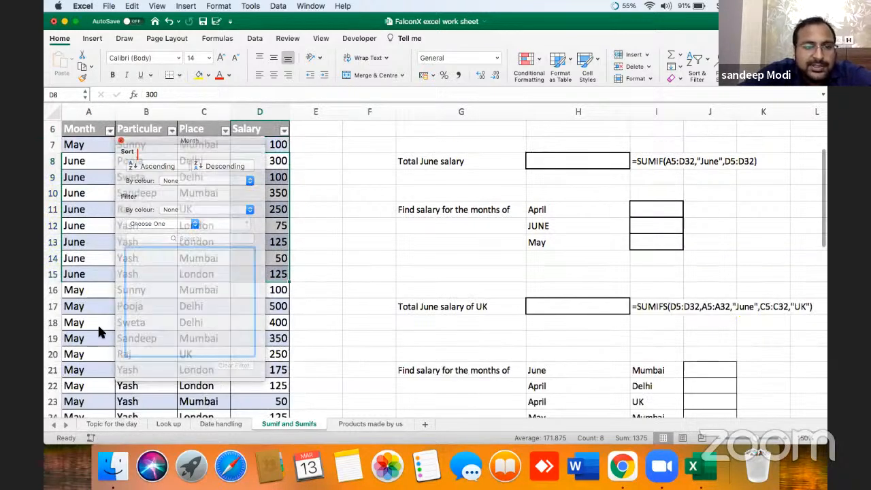
pyautogui.click(262, 213)
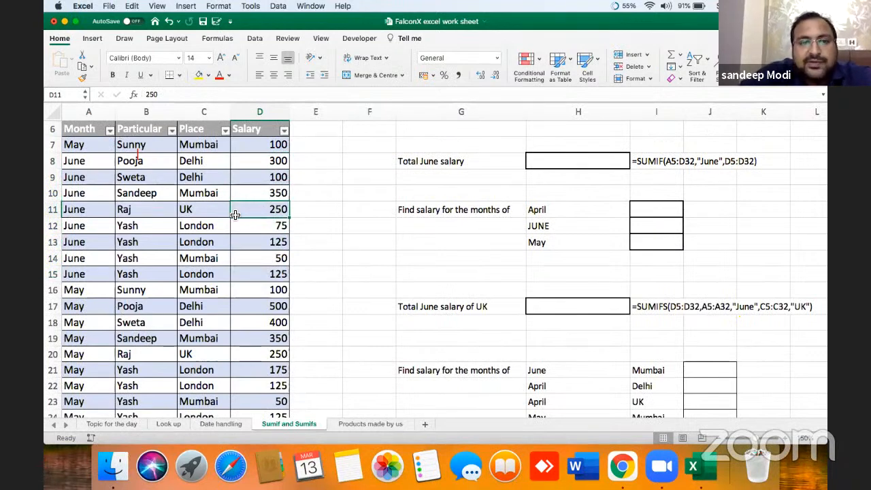
# Step: Start a SUMIF formula in the Total June salary cell H8 with A6:D34 as its range
pyautogui.click(552, 161)
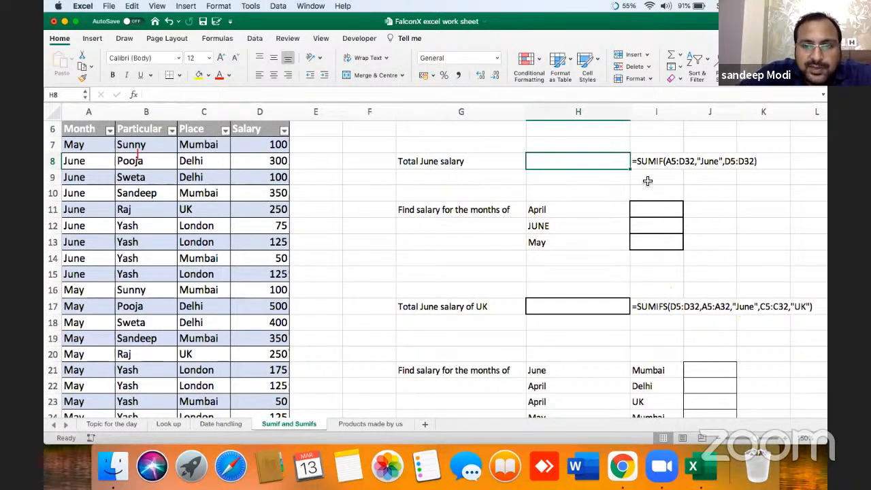
pyautogui.write('=su')
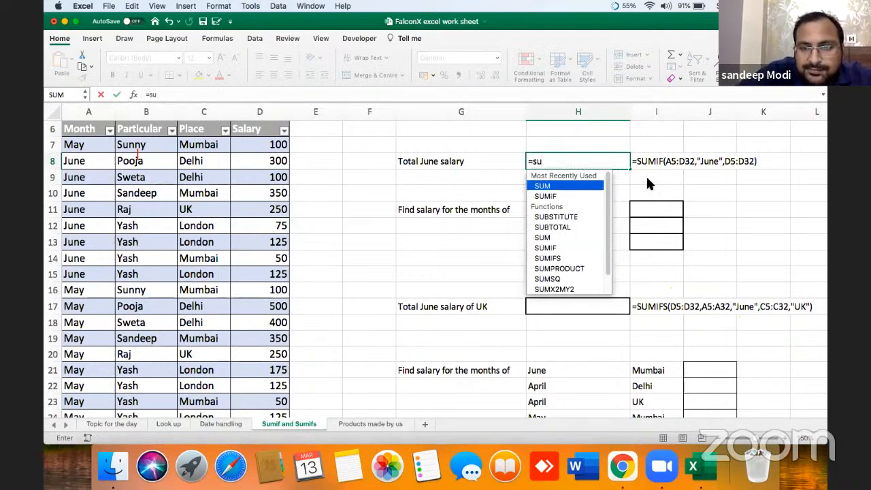
pyautogui.click(591, 161)
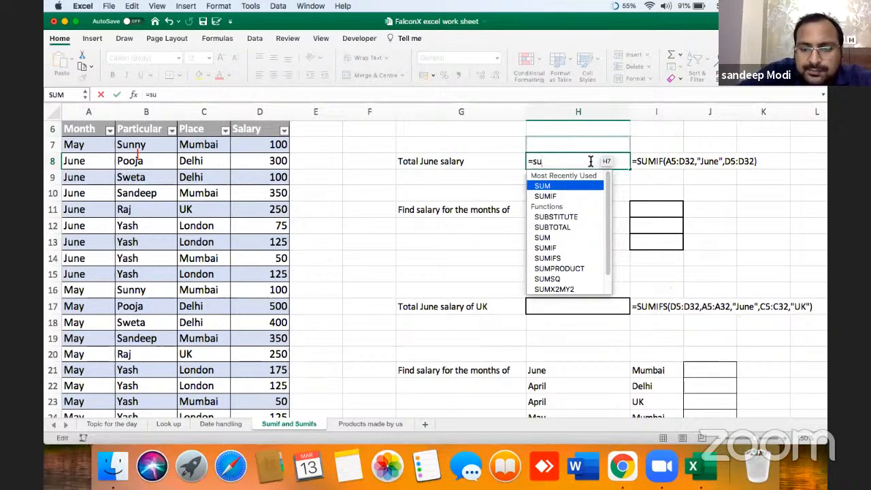
pyautogui.write('mif')
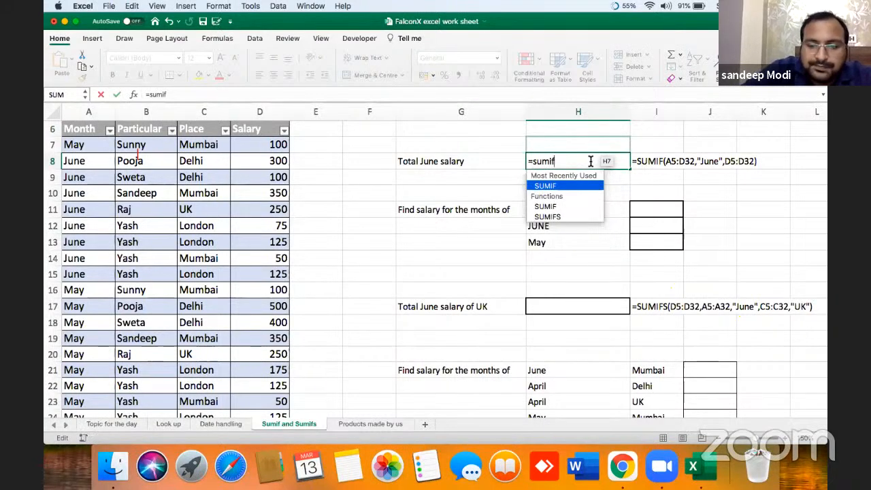
pyautogui.write('(')
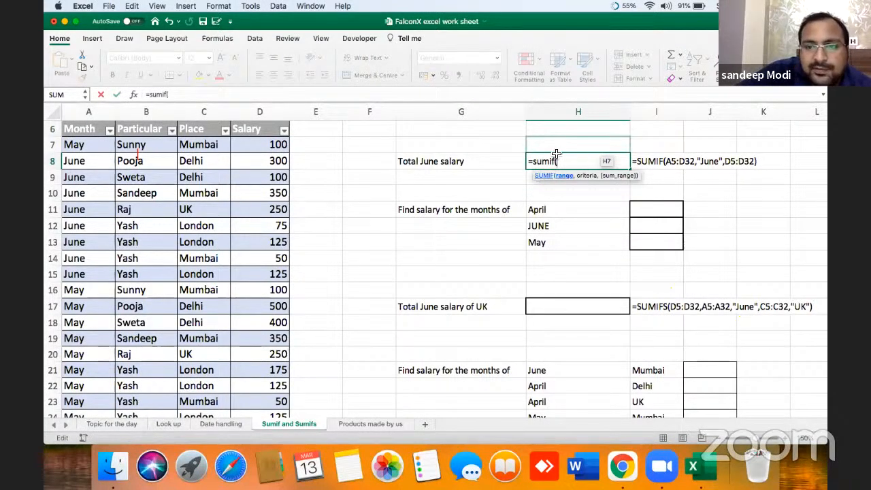
pyautogui.click(94, 130)
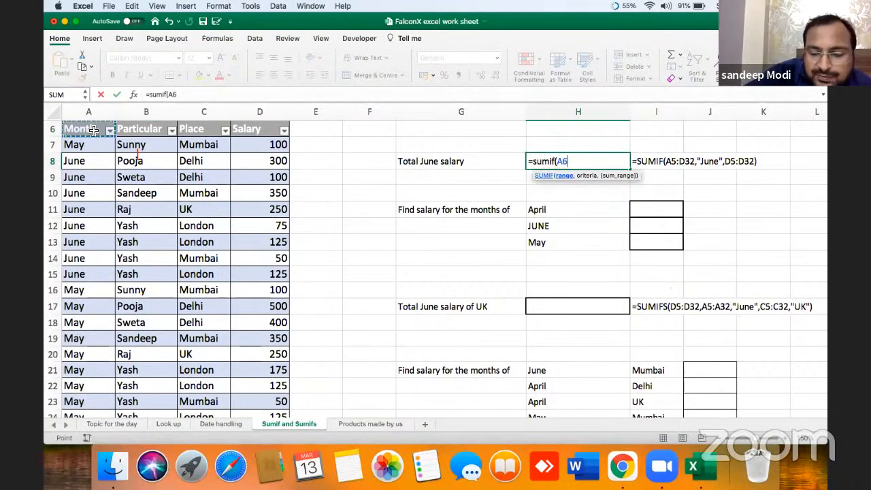
pyautogui.hotkey('ctrl', 'shift', 'Right')
pyautogui.hotkey('ctrl', 'shift', 'Down')
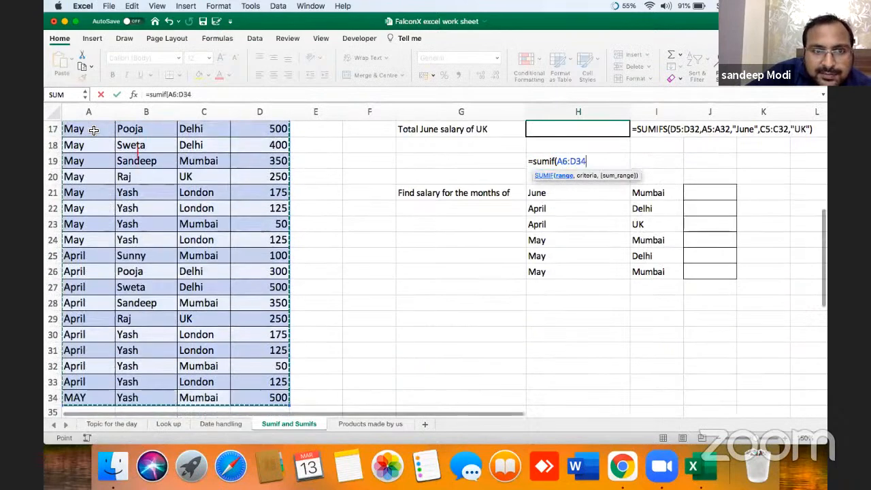
pyautogui.write(',')
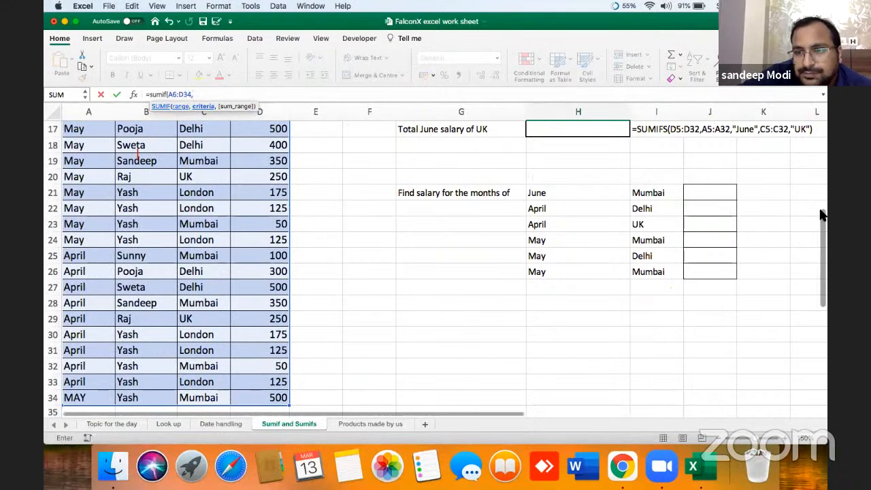
# Step: Complete the H8 formula with the criterion "June" and the sum range D6:D34
pyautogui.scroll(5, 821, 215)
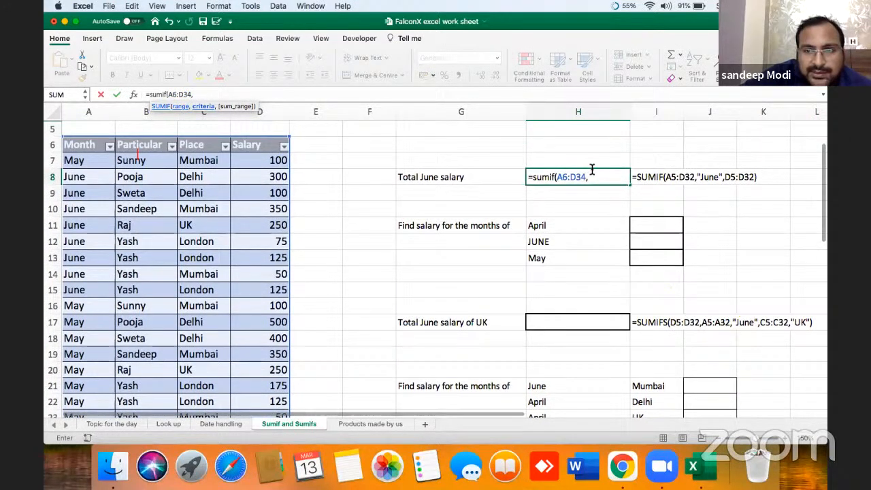
pyautogui.write('"')
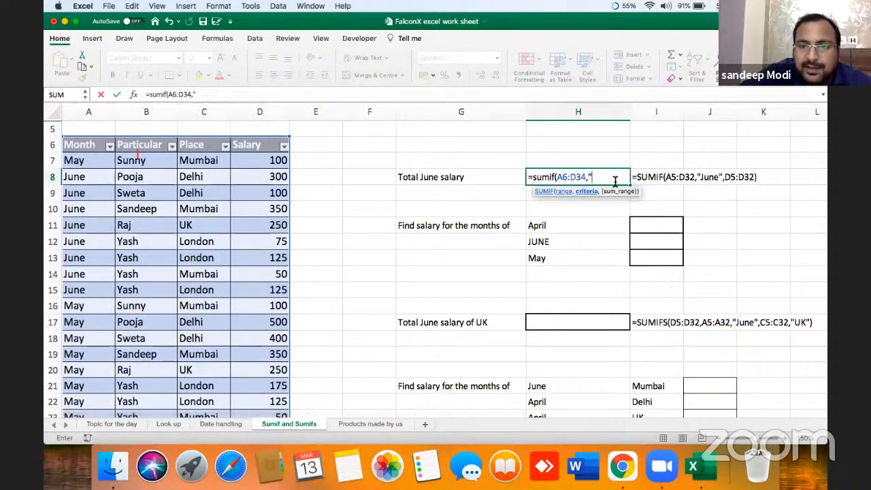
pyautogui.write('June"')
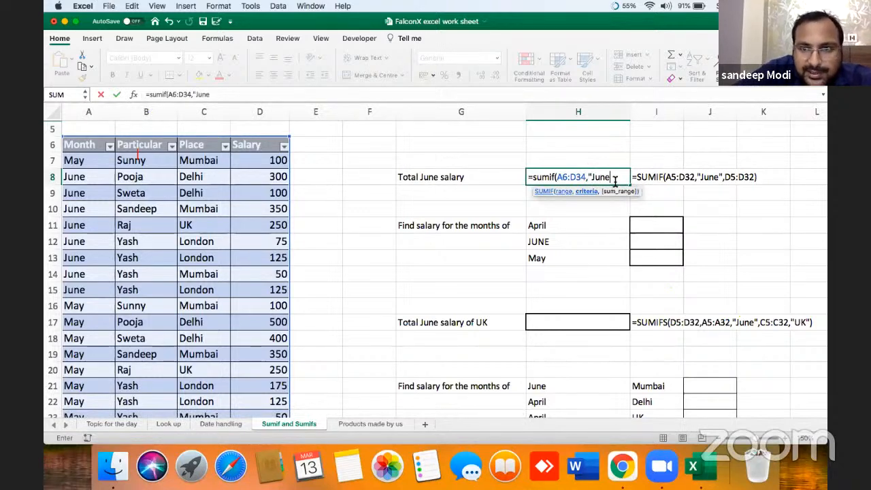
pyautogui.write(',')
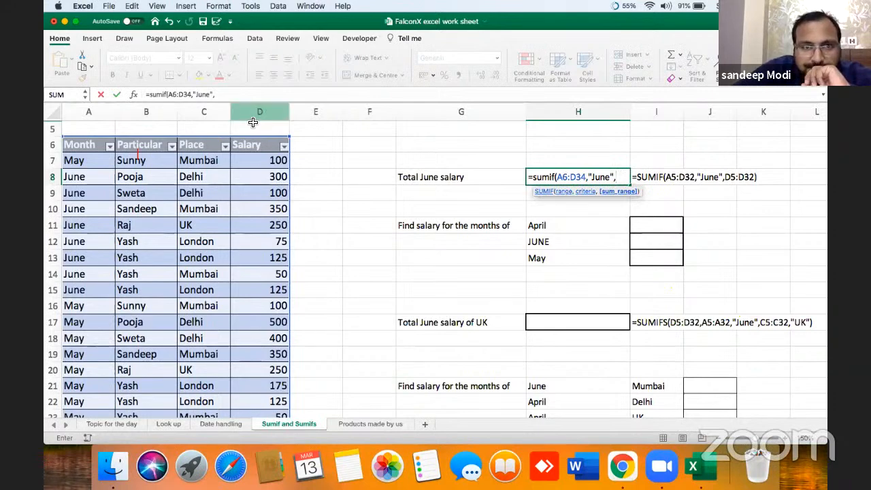
pyautogui.click(277, 150)
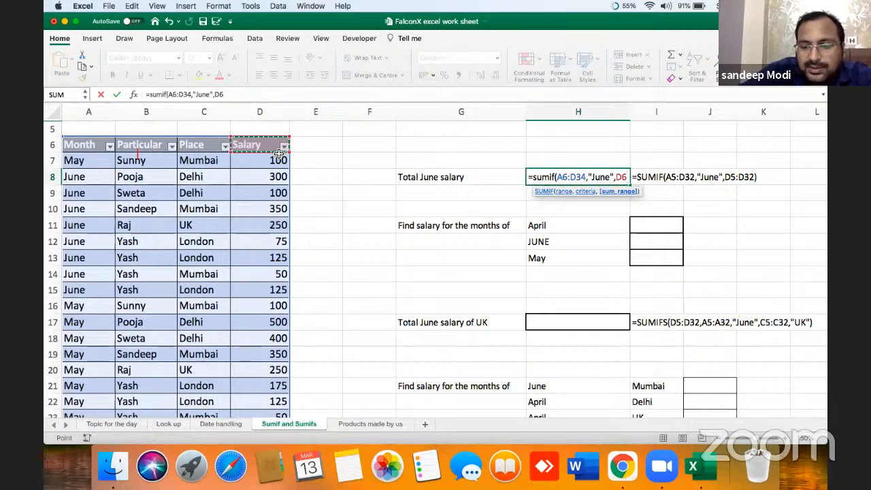
pyautogui.hotkey('ctrl', 'shift', 'Down')
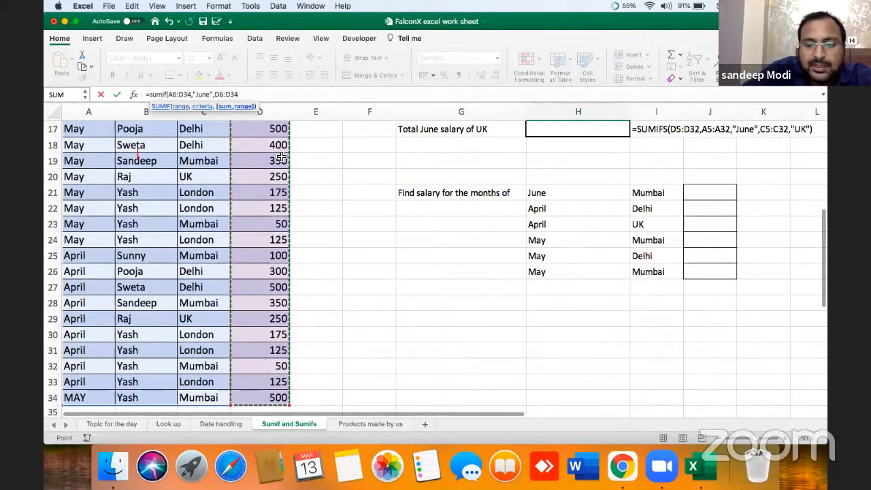
pyautogui.press('Return')
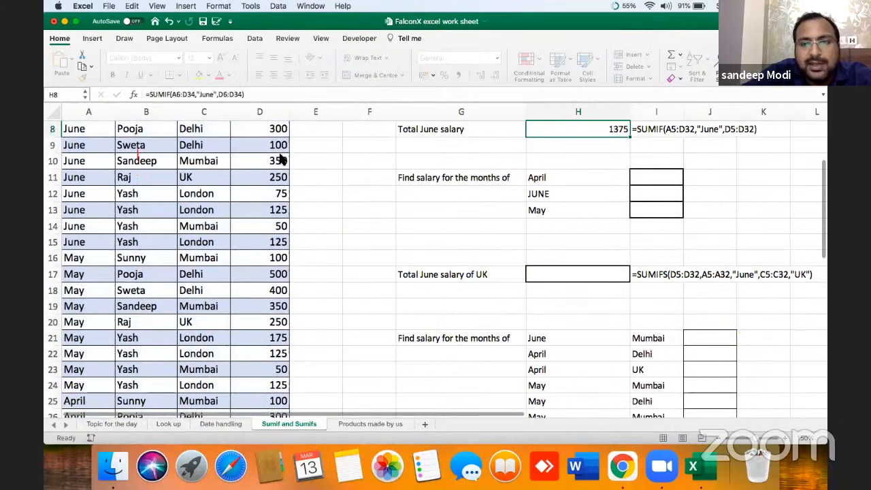
# Step: Examine the "Find salary for the months of" block with its April, JUNE and May rows and empty result cells
pyautogui.press('Down')
pyautogui.press('Down')
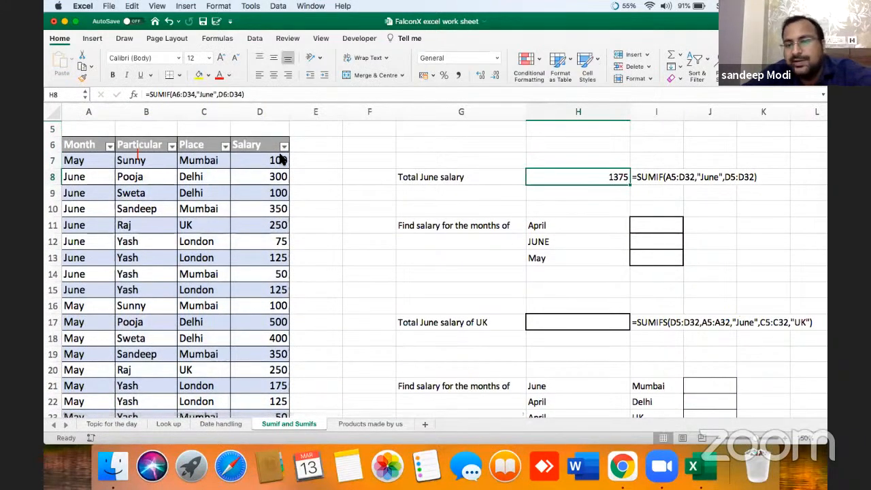
pyautogui.press('Left')
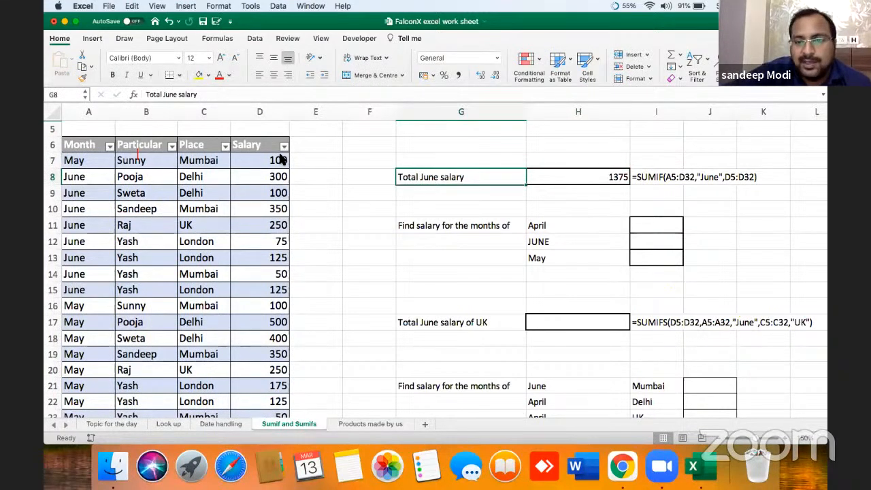
pyautogui.press('Right')
pyautogui.press('Down')
pyautogui.press('Down')
pyautogui.press('Down')
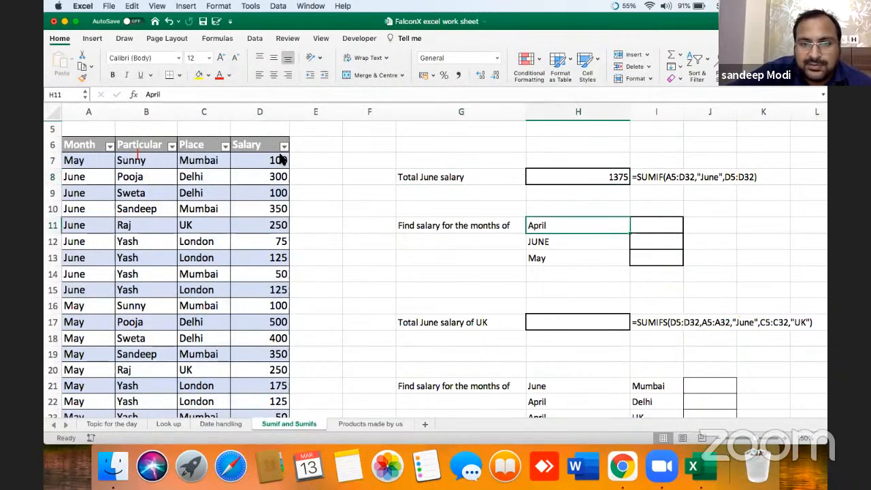
pyautogui.press('Down')
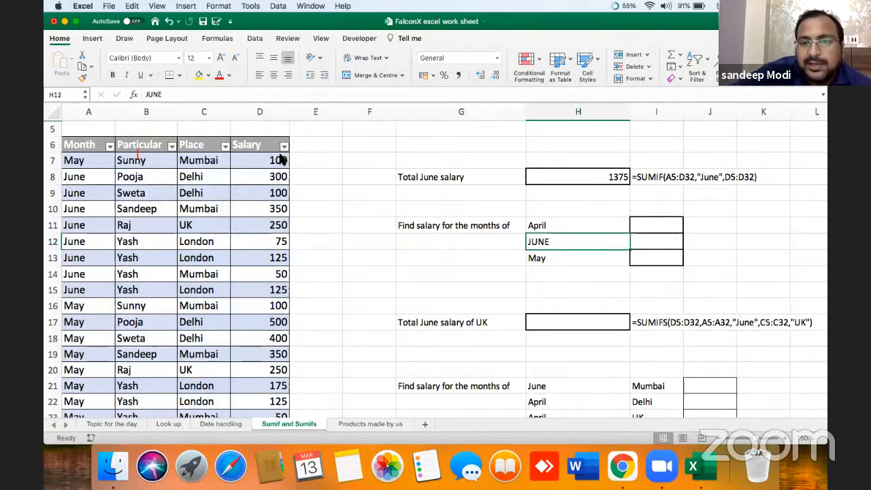
pyautogui.press('Down')
pyautogui.press('Up')
pyautogui.press('Up')
pyautogui.press('Right')
pyautogui.press('Left')
pyautogui.press('Left')
pyautogui.press('Left')
pyautogui.press('Left')
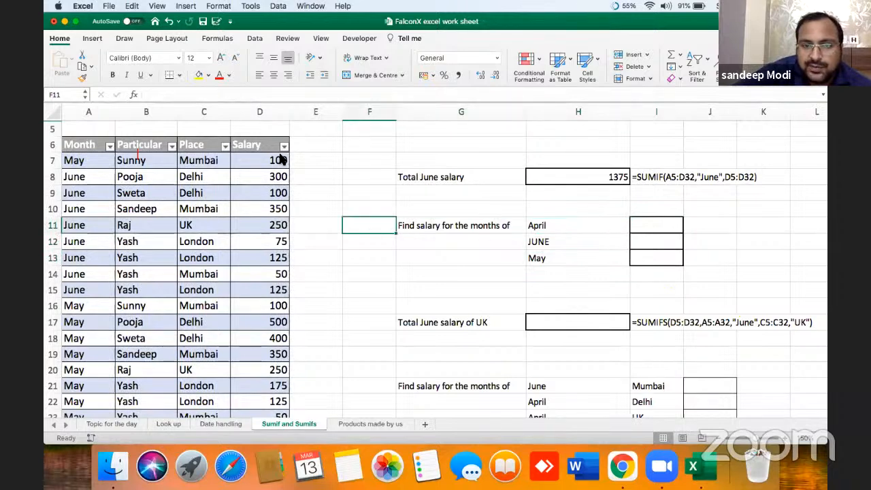
pyautogui.press('Left')
pyautogui.press('Left')
pyautogui.press('Right')
pyautogui.press('Left')
pyautogui.press('Right')
pyautogui.press('Right')
pyautogui.press('Right')
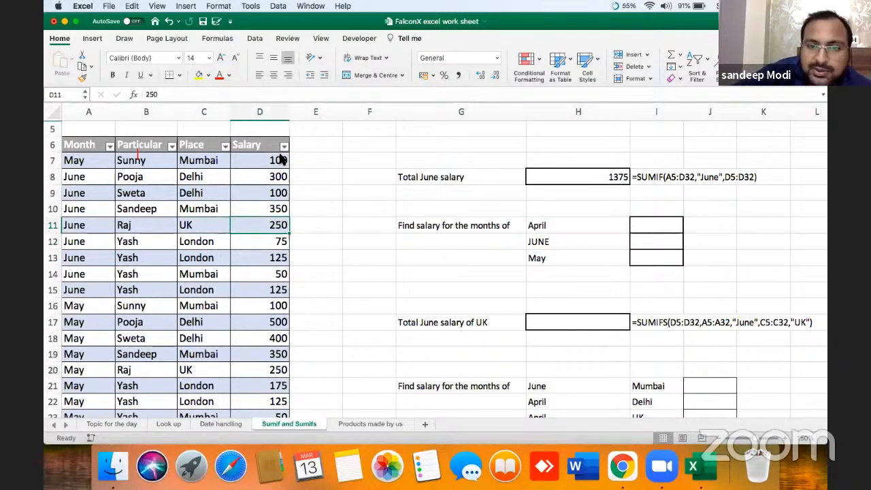
pyautogui.press('Right')
pyautogui.press('Right')
pyautogui.press('Right')
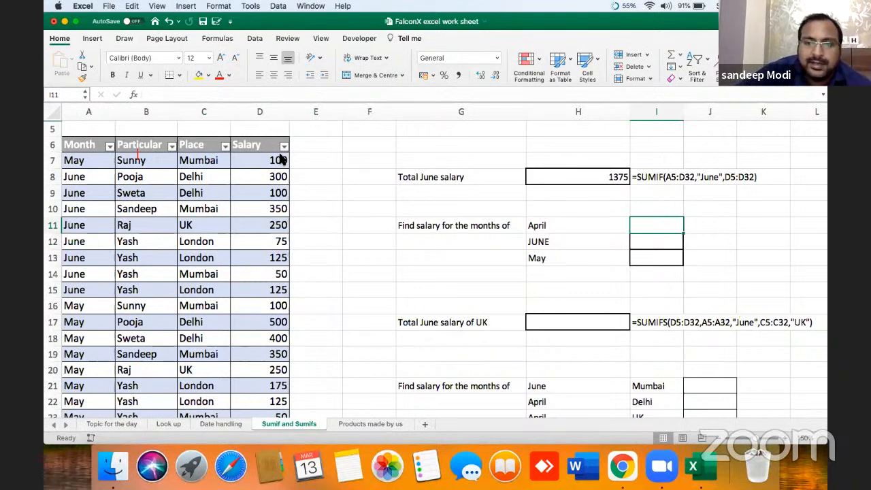
# Step: Convert the salary data in A6:D34 into an Excel table that uses its first row as headers
pyautogui.press('Left')
pyautogui.press('Left')
pyautogui.press('Left')
pyautogui.press('Left')
pyautogui.press('Left')
pyautogui.press('Left')
pyautogui.press('Left')
pyautogui.press('Up')
pyautogui.press('Up')
pyautogui.press('Up')
pyautogui.press('Up')
pyautogui.press('Up')
pyautogui.press('Left')
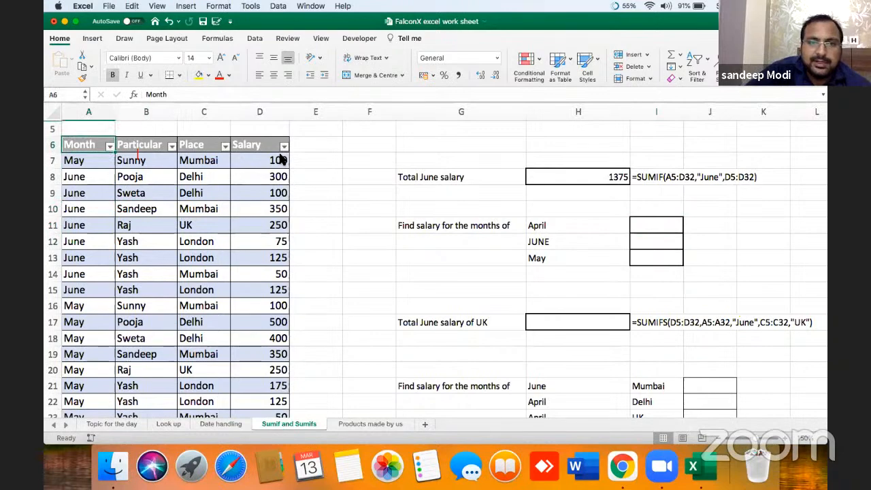
pyautogui.hotkey('shift', 'Right')
pyautogui.hotkey('shift', 'Right')
pyautogui.hotkey('shift', 'Right')
pyautogui.hotkey('ctrl', 'shift', 'Down')
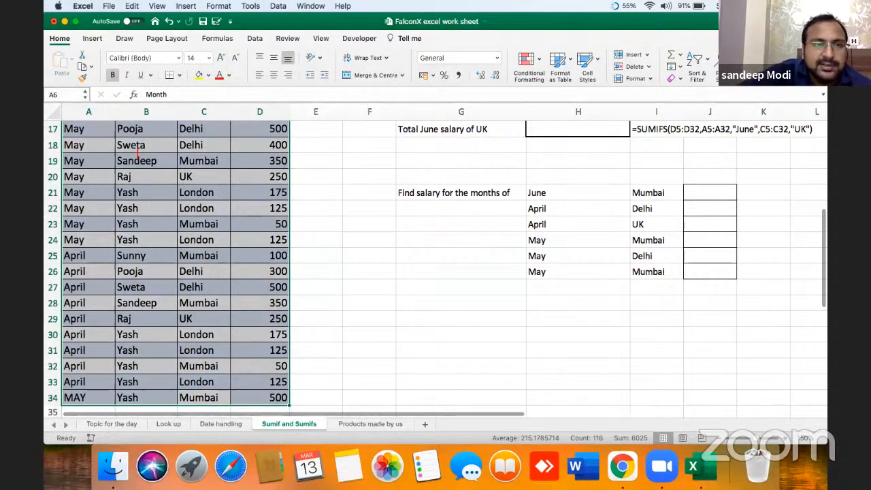
pyautogui.click(93, 39)
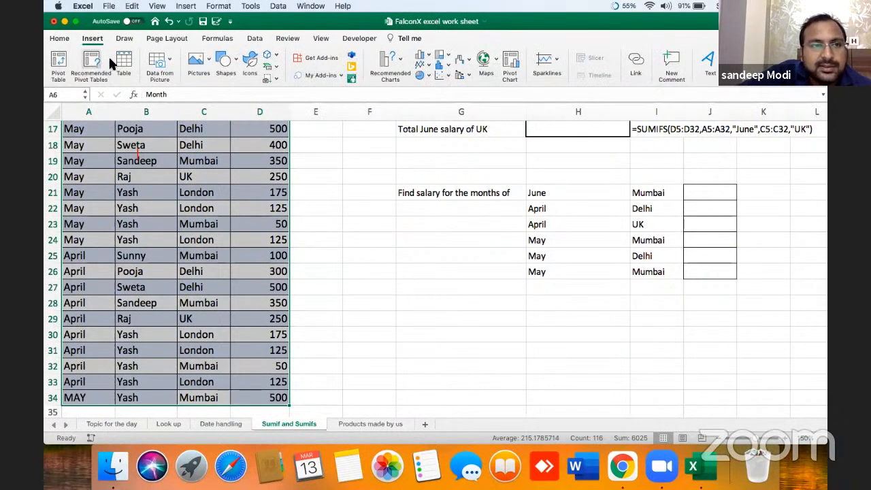
pyautogui.click(124, 63)
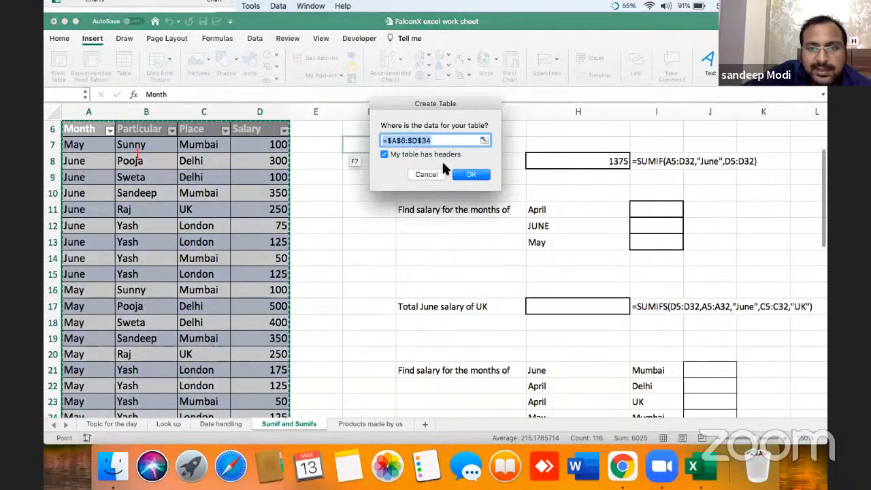
pyautogui.click(468, 175)
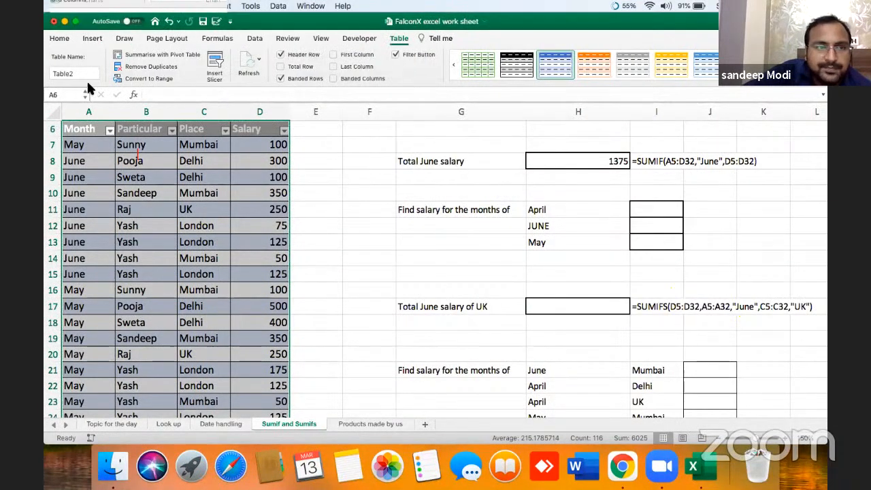
pyautogui.click(657, 213)
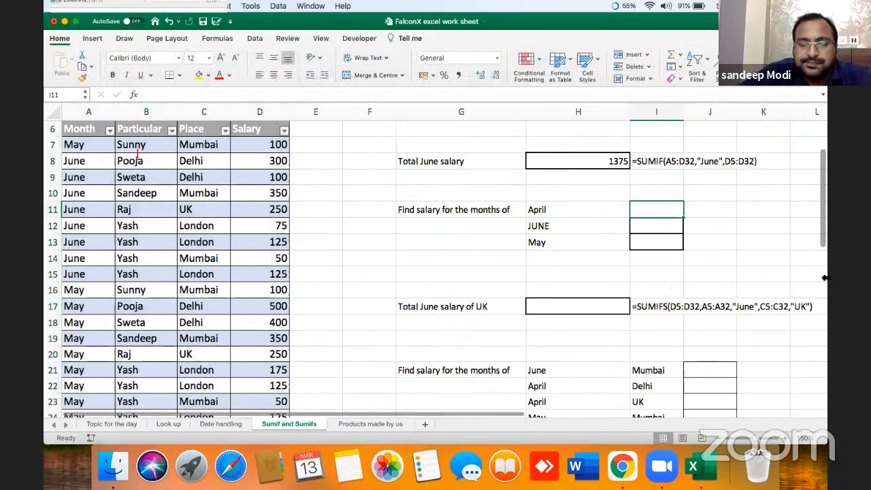
pyautogui.write('=su')
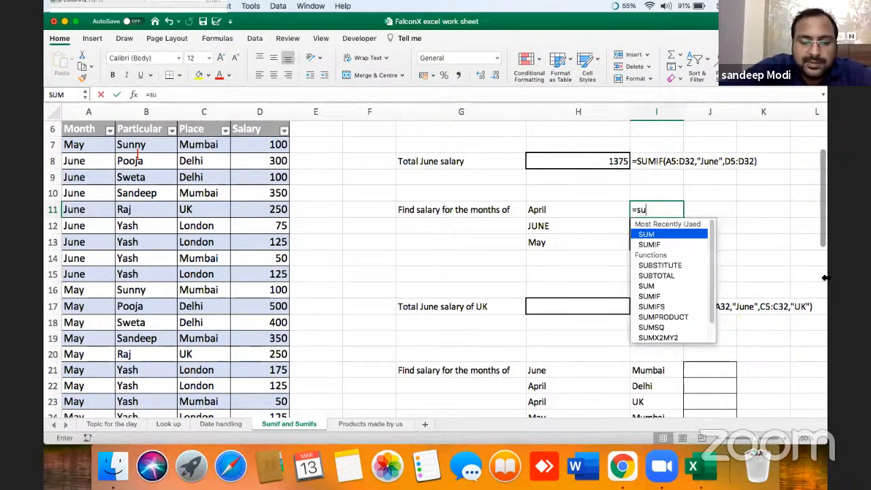
pyautogui.write('mifs(')
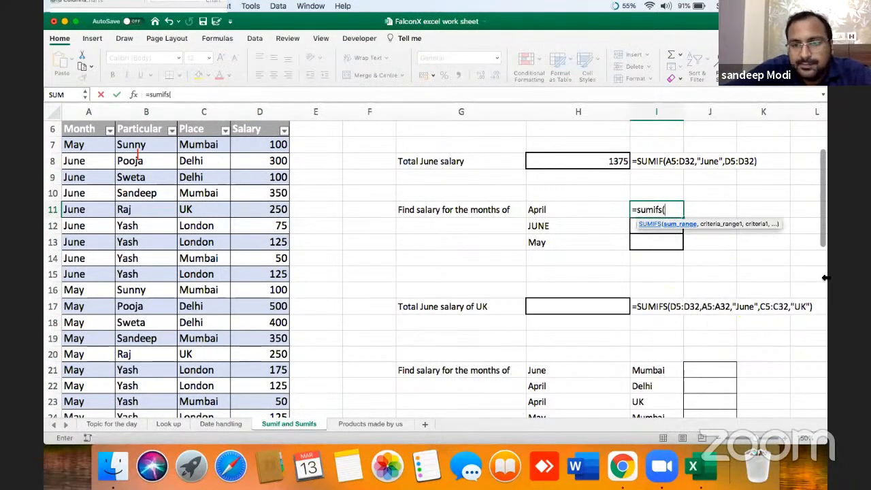
pyautogui.click(97, 134)
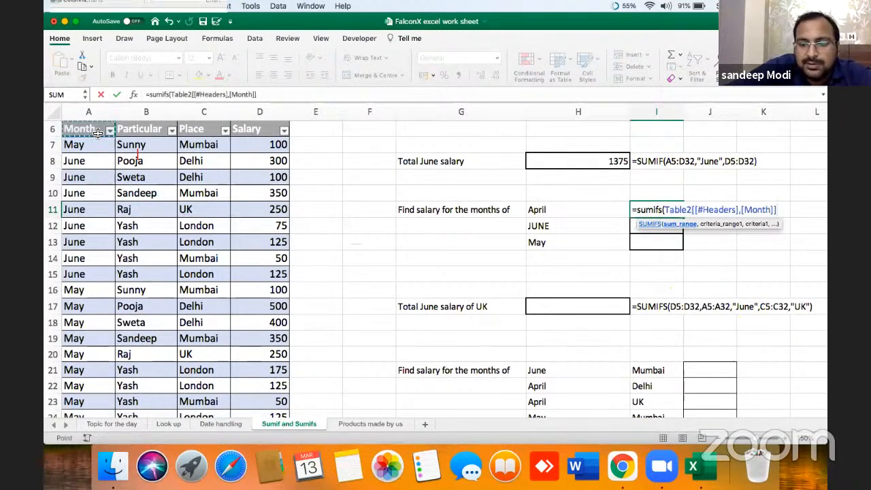
pyautogui.press('Right')
pyautogui.press('Right')
pyautogui.press('Right')
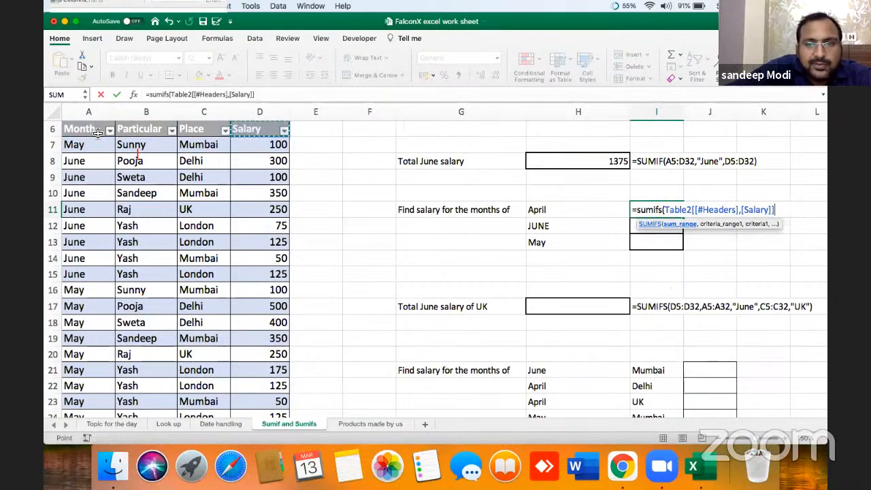
pyautogui.hotkey('ctrl', 'shift', 'Down')
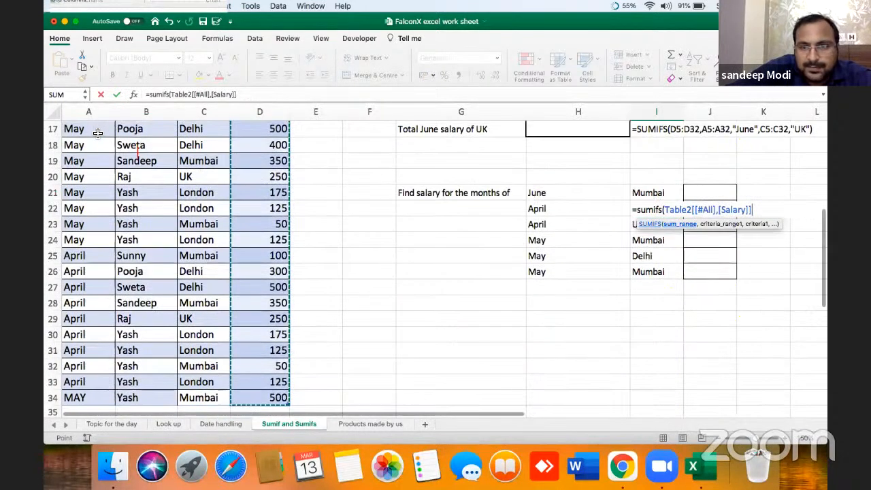
pyautogui.write(',')
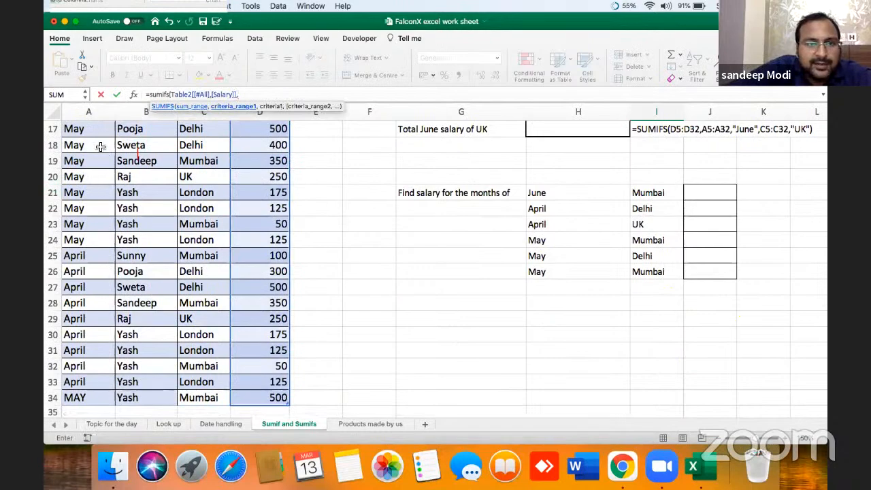
pyautogui.click(93, 143)
pyautogui.press('Up')
pyautogui.press('Up')
pyautogui.press('Up')
pyautogui.press('Up')
pyautogui.press('Up')
pyautogui.press('Up')
pyautogui.press('Up')
pyautogui.press('Up')
pyautogui.press('Up')
pyautogui.press('Up')
pyautogui.press('Up')
pyautogui.press('Up')
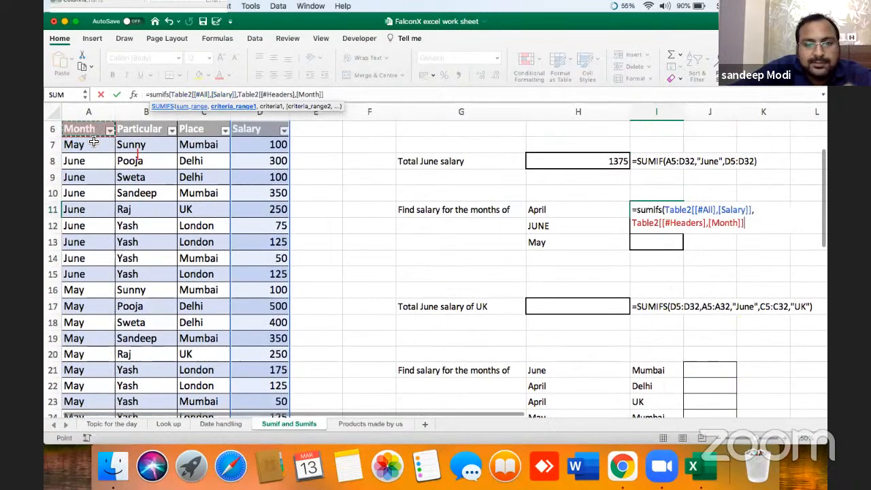
pyautogui.hotkey('ctrl', 'shift', 'Down')
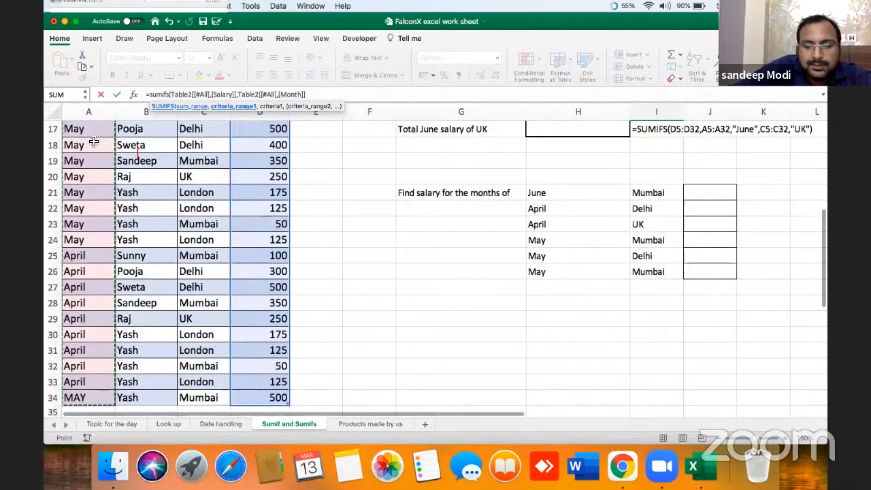
pyautogui.write(',')
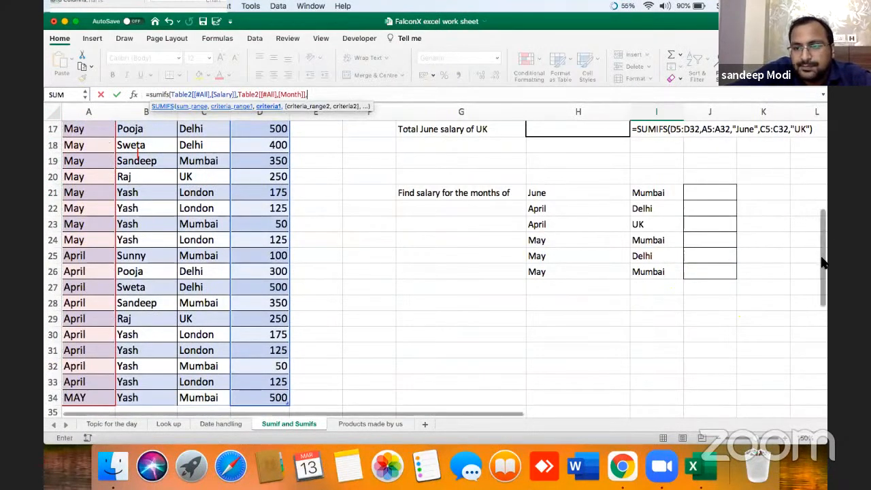
pyautogui.scroll(5, 822, 264)
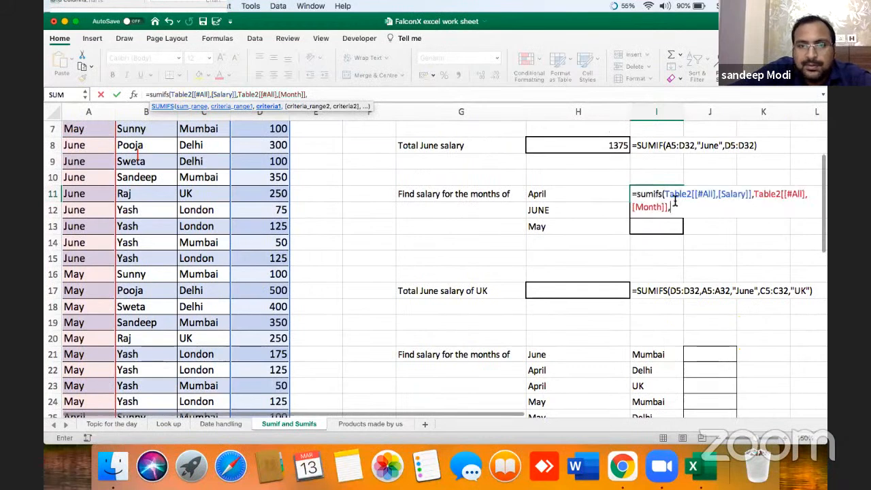
pyautogui.click(586, 198)
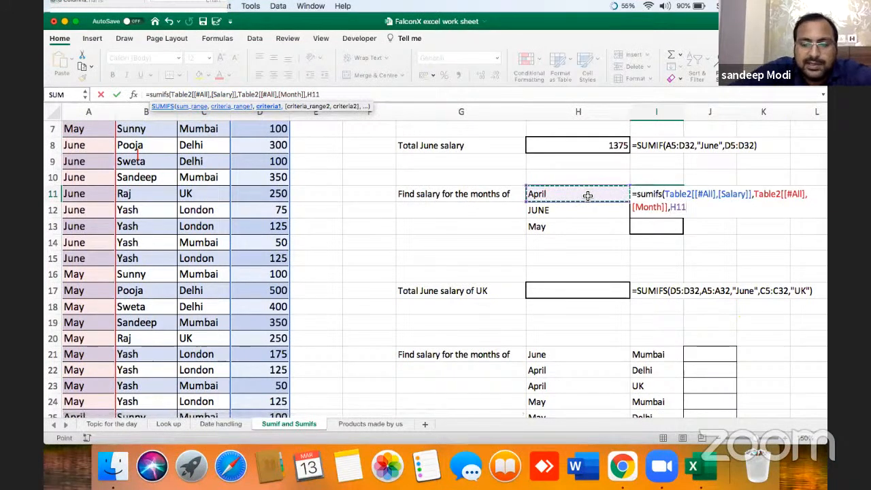
pyautogui.write(',')
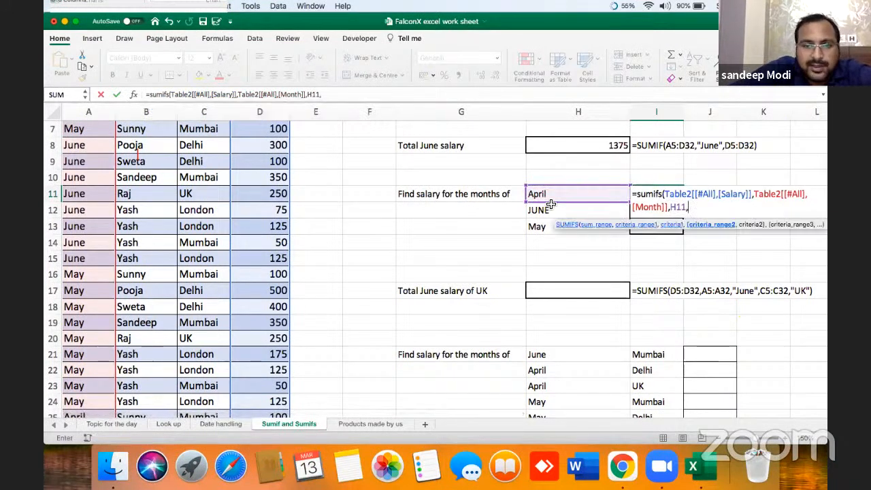
pyautogui.click(211, 128)
pyautogui.press('Up')
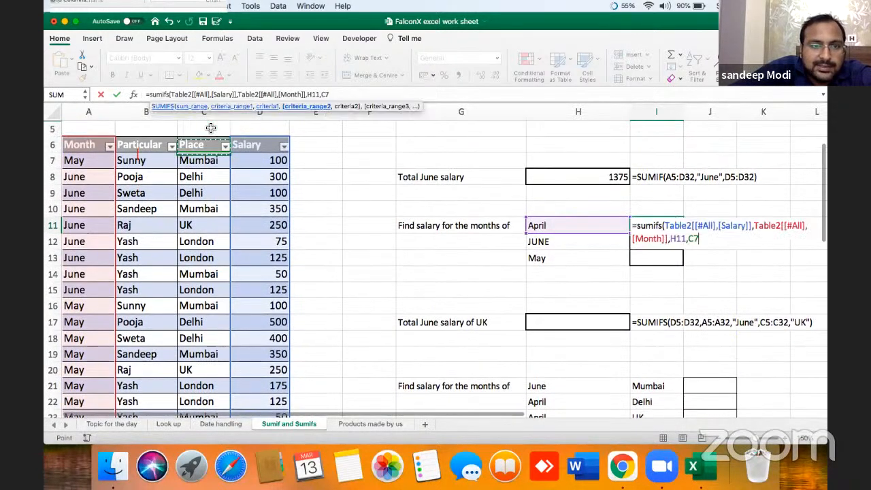
pyautogui.hotkey('ctrl', 'shift', 'Down')
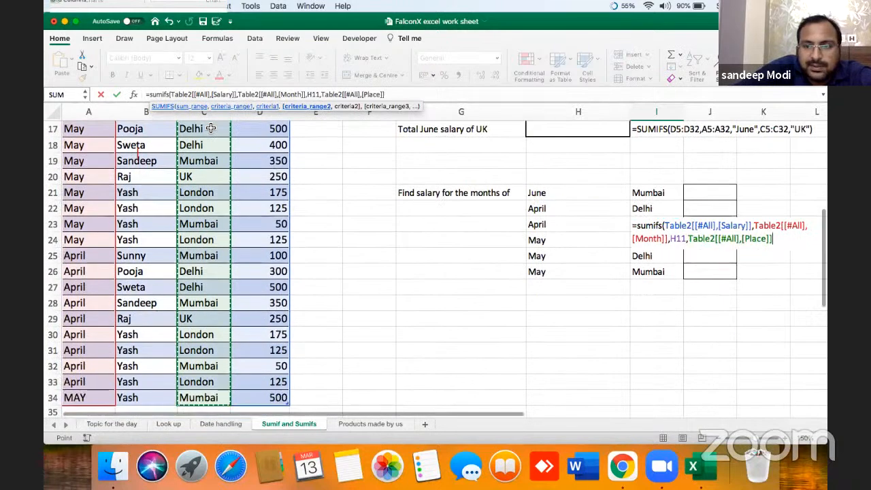
pyautogui.write(',')
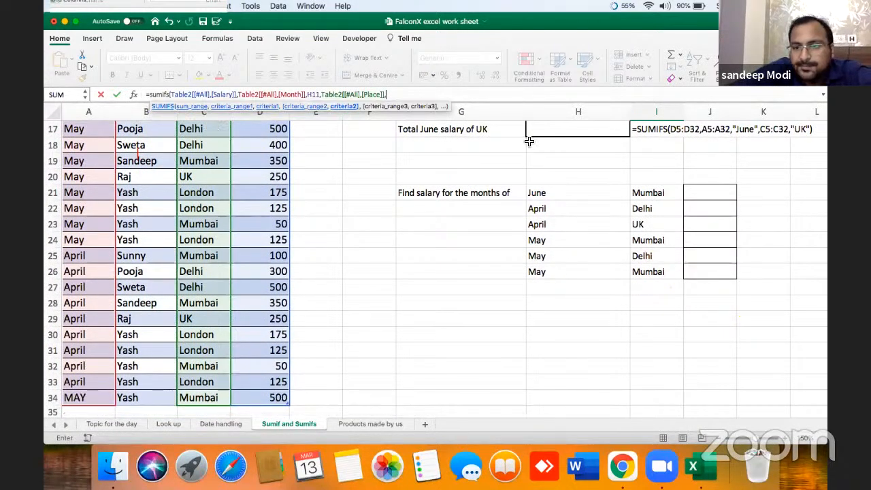
pyautogui.scroll(6, 824, 259)
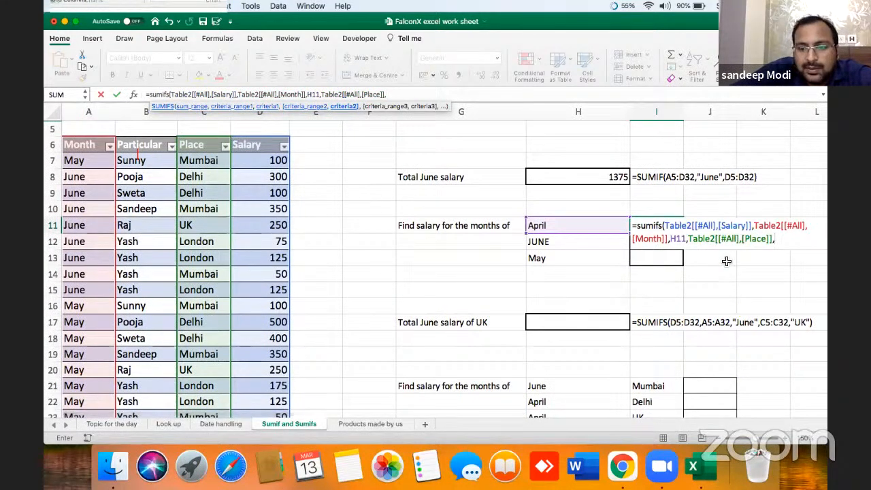
pyautogui.press('Escape')
# Step: Start a SUMIF formula in I11, the result cell for April
pyautogui.press('Left')
pyautogui.press('Left')
pyautogui.press('Right')
pyautogui.press('Down')
pyautogui.press('Up')
pyautogui.press('Right')
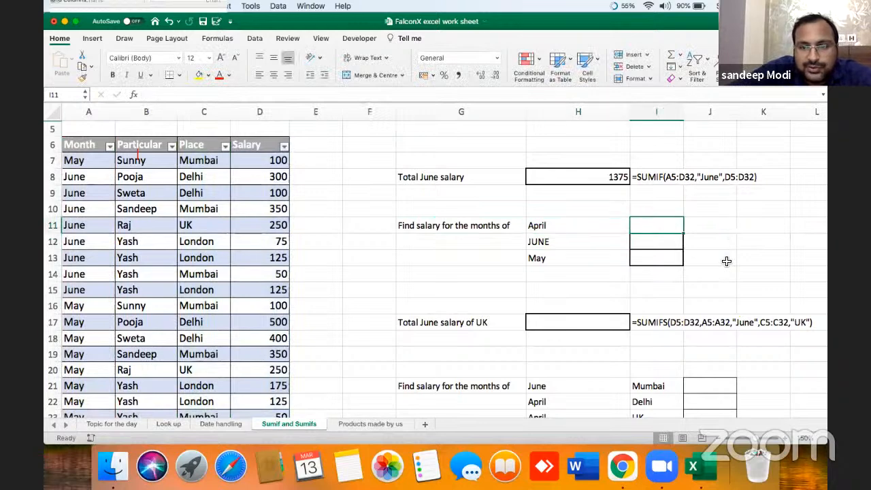
pyautogui.write('=sumif')
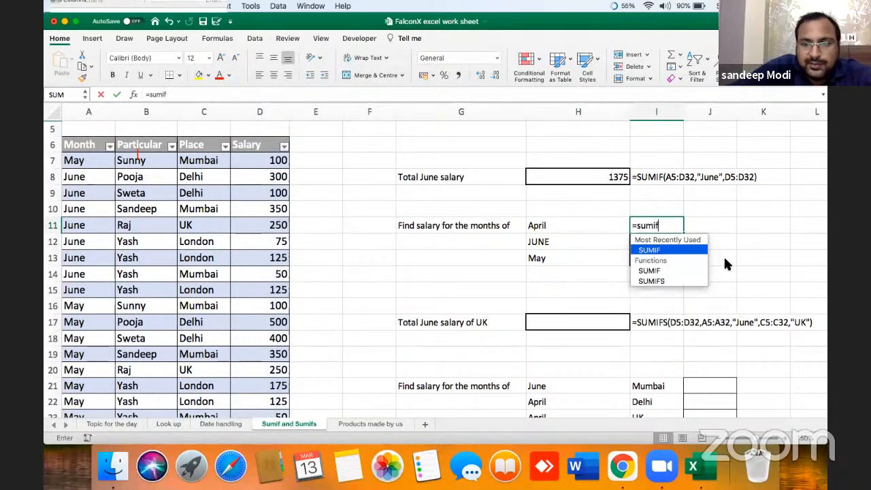
# Step: Give the SUMIF formula in I11 the entire salary table, headers included, as its range (Table2[#All])
pyautogui.write('(')
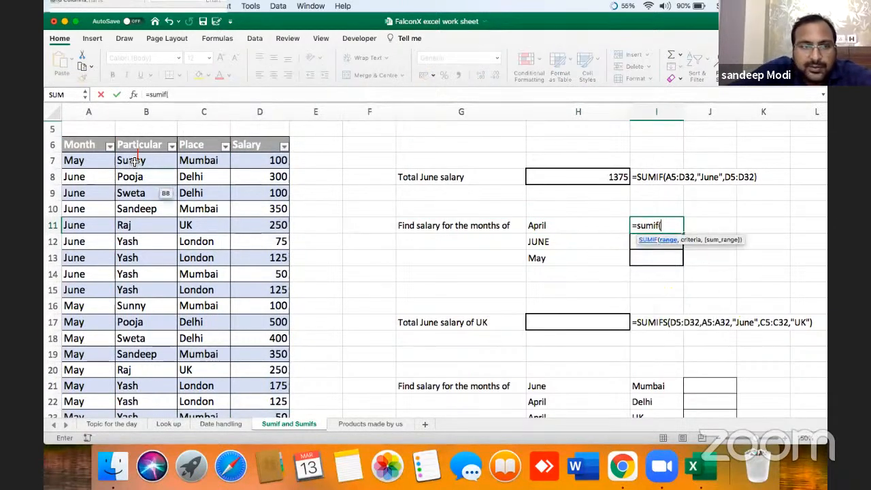
pyautogui.click(93, 150)
pyautogui.hotkey('ctrl', 'shift', 'Right')
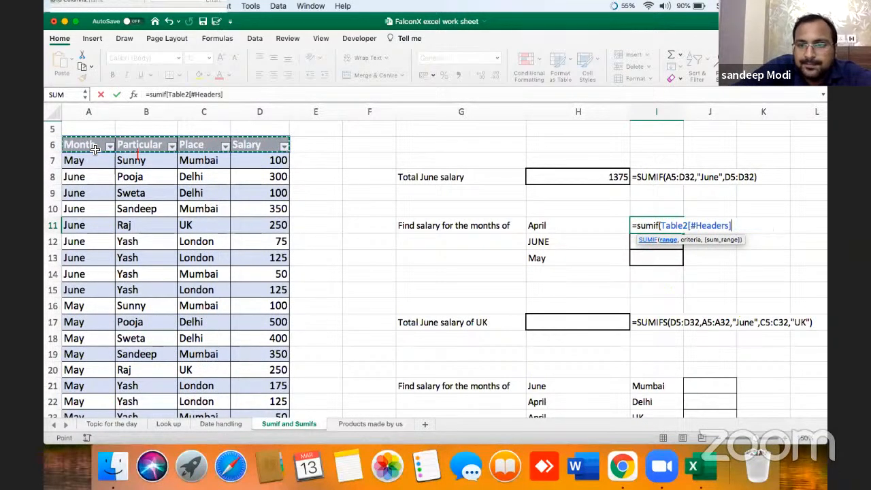
pyautogui.hotkey('ctrl', 'shift', 'Down')
pyautogui.write(',')
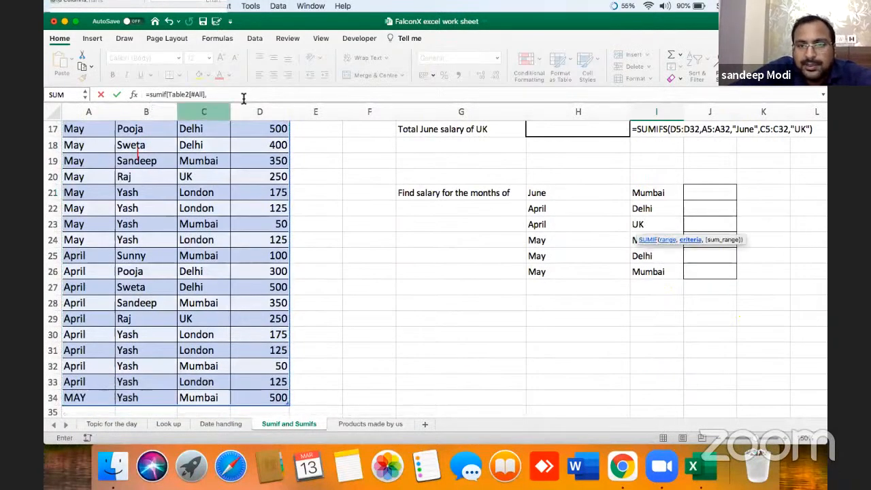
# Step: Use the April cell H11 as the criterion of the SUMIF formula in I11
pyautogui.click(534, 123)
pyautogui.press('Up')
pyautogui.press('Up')
pyautogui.press('Up')
pyautogui.press('Up')
pyautogui.press('Up')
pyautogui.press('Up')
pyautogui.press('Up')
pyautogui.press('Up')
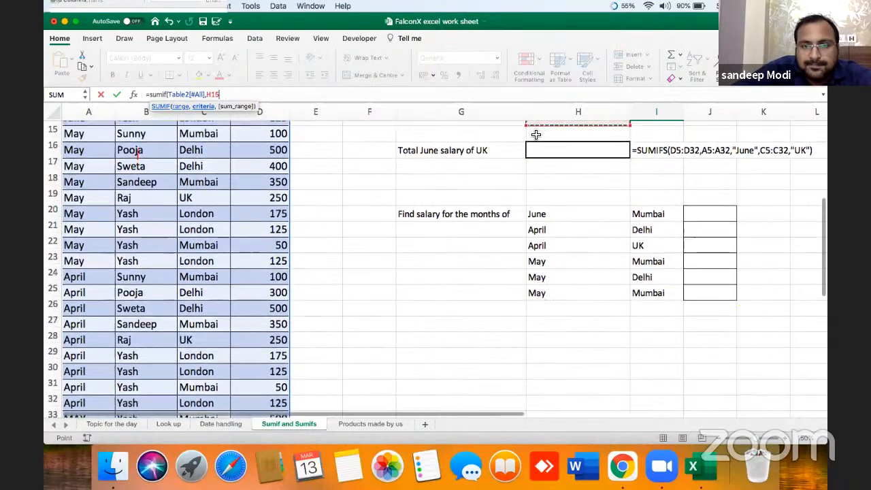
pyautogui.press('Down')
pyautogui.press('Down')
pyautogui.press('Down')
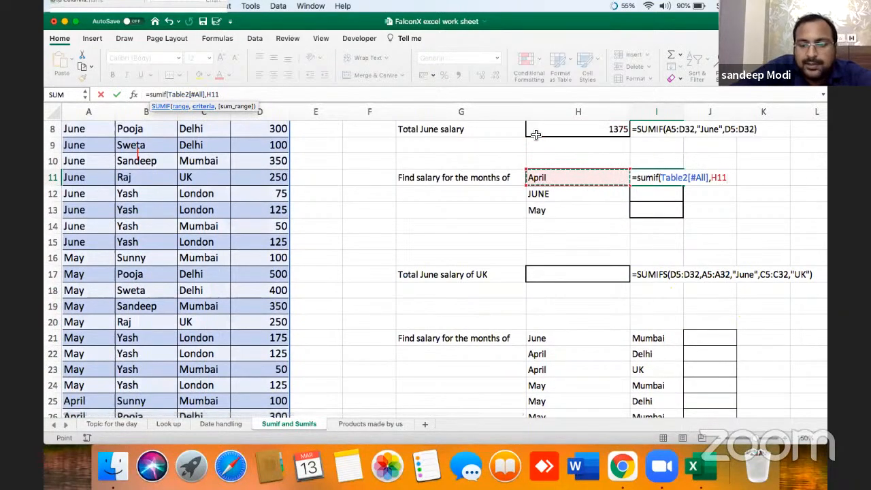
# Step: Set the full Salary column, header included, as the sum range and complete the SUMIF formula in I11
pyautogui.write(',')
pyautogui.click(280, 176)
pyautogui.press('Up')
pyautogui.press('Up')
pyautogui.press('Up')
pyautogui.press('Up')
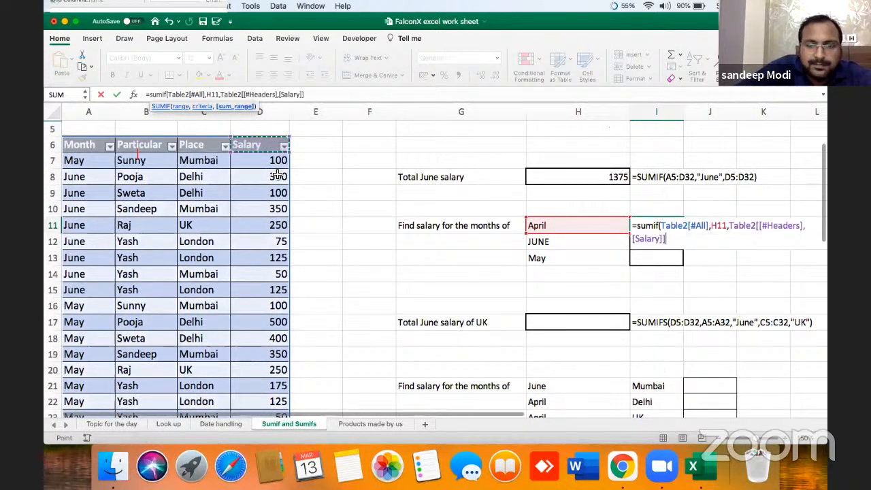
pyautogui.hotkey('ctrl', 'shift', 'Down')
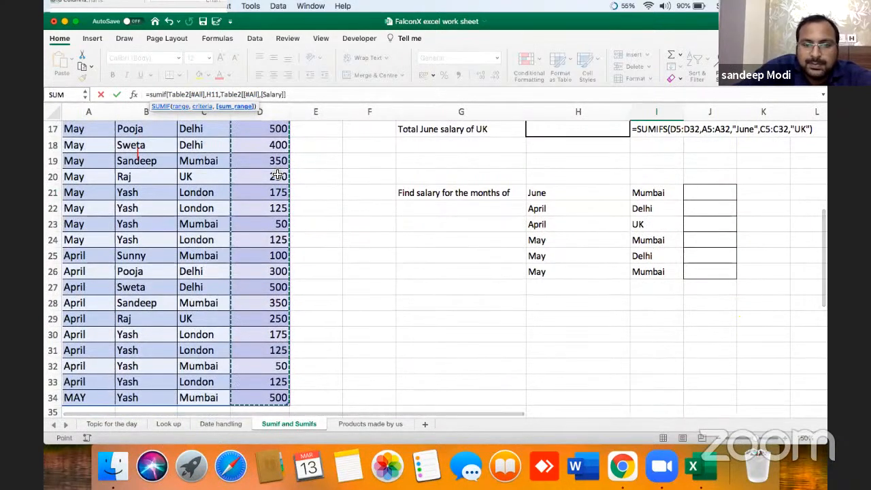
pyautogui.press('Return')
pyautogui.press('Up')
pyautogui.scroll(2, 277, 176)
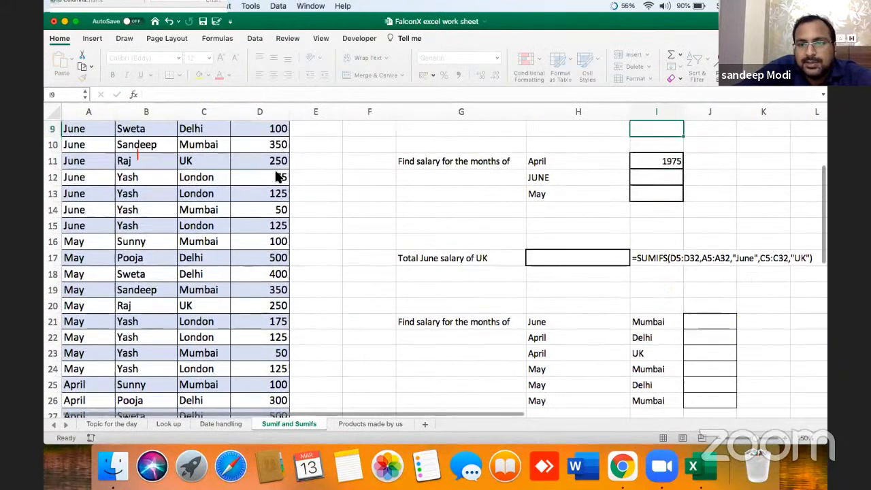
# Step: Copy the April SUMIF formula down to the June and May result cells, I12 and I13
pyautogui.press('cmd+c')
pyautogui.hotkey('shift', 'Down')
pyautogui.hotkey('shift', 'Down')
pyautogui.press('Return')
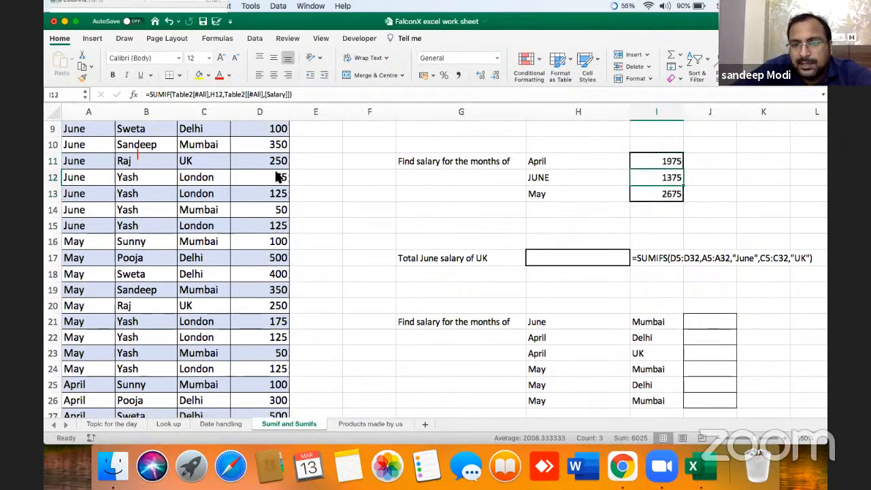
# Step: Review the SUMIF results for April, June and May and the formula behind them
pyautogui.press('Left')
pyautogui.press('Up')
pyautogui.press('Up')
pyautogui.press('Up')
pyautogui.press('Up')
pyautogui.press('Up')
pyautogui.press('Up')
pyautogui.press('Up')
pyautogui.press('Left')
pyautogui.press('Down')
pyautogui.press('Down')
pyautogui.press('Down')
pyautogui.press('Down')
pyautogui.press('Down')
pyautogui.press('Left')
pyautogui.press('Down')
pyautogui.press('Left')
pyautogui.press('Left')
pyautogui.press('Right')
pyautogui.press('Right')
pyautogui.press('Right')
pyautogui.press('Right')
pyautogui.press('Right')
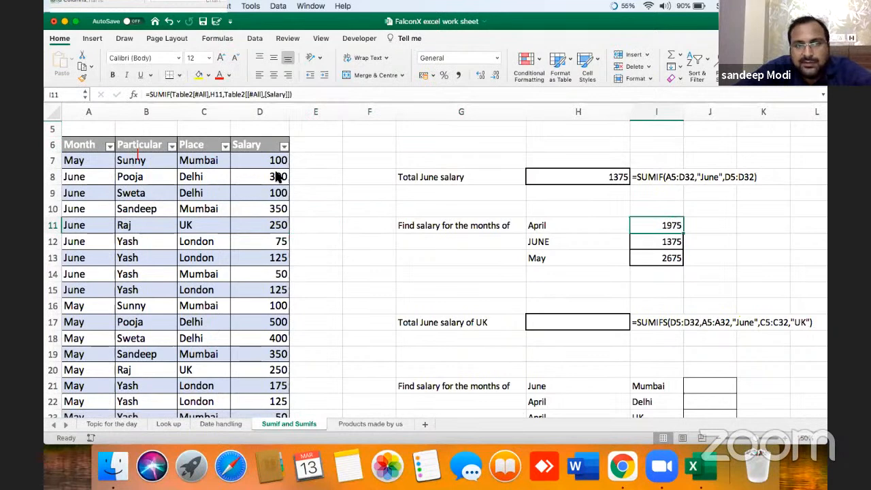
pyautogui.press('Down')
pyautogui.press('Down')
pyautogui.press('Down')
pyautogui.press('Down')
pyautogui.press('Down')
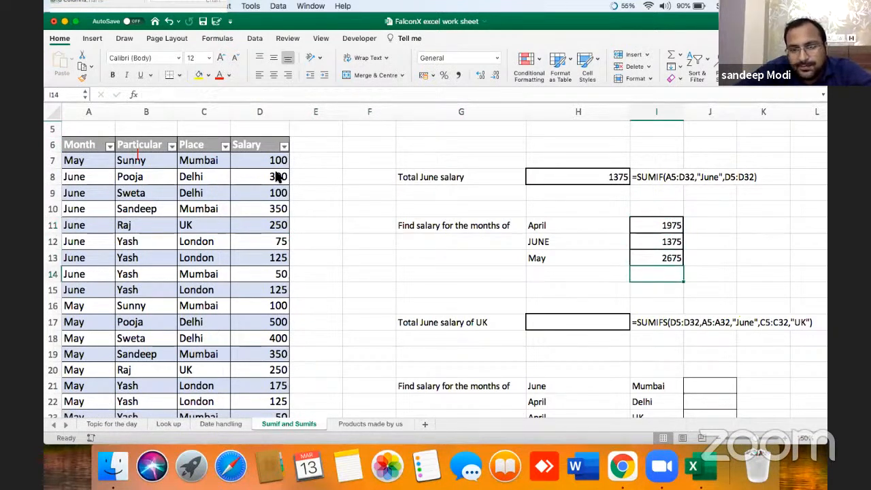
# Step: Look at the "Total June salary of UK" exercise in row 17 and its empty result cell
pyautogui.press('Left')
pyautogui.press('Down')
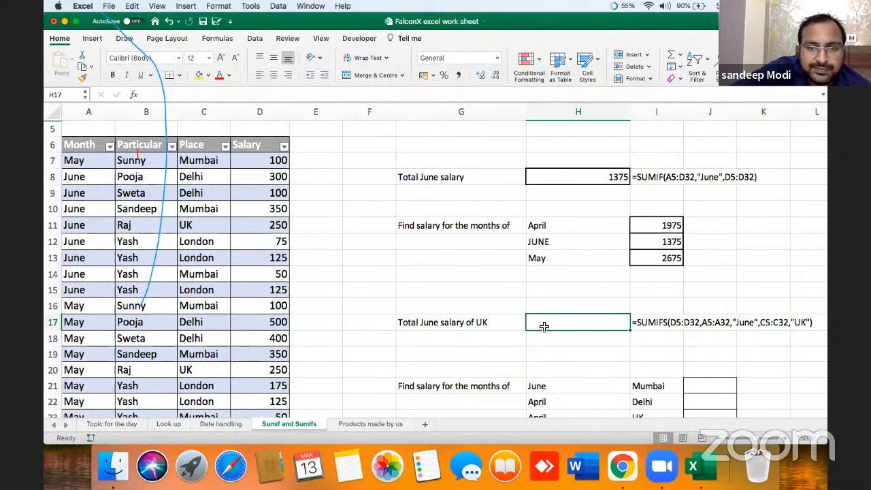
pyautogui.click(481, 328)
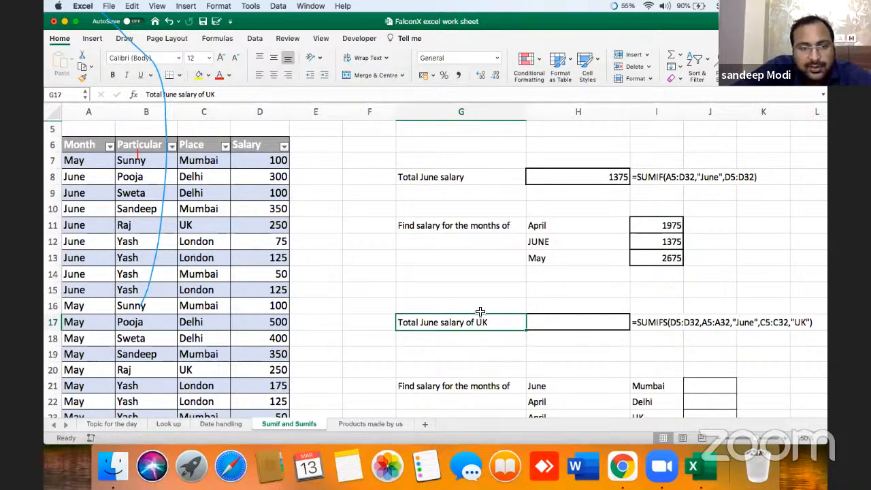
pyautogui.click(572, 326)
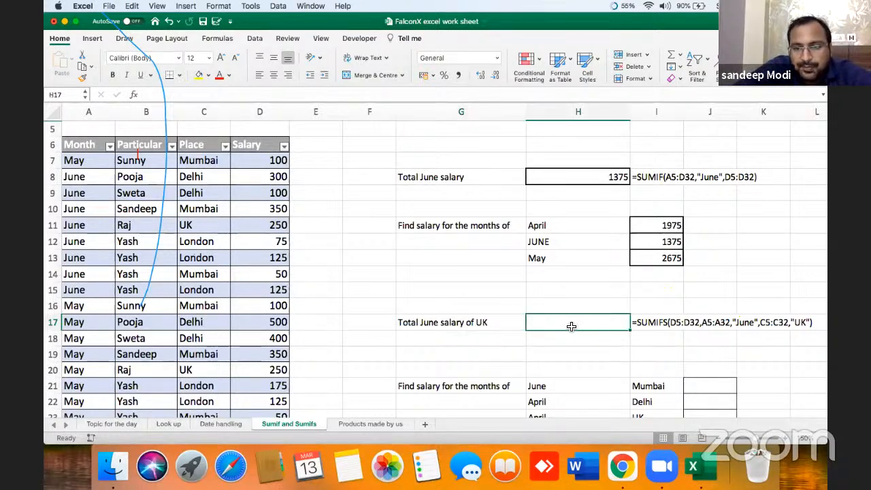
# Step: Convert the salary table (Table2) into a normal cell range and confirm the conversion
pyautogui.click(241, 276)
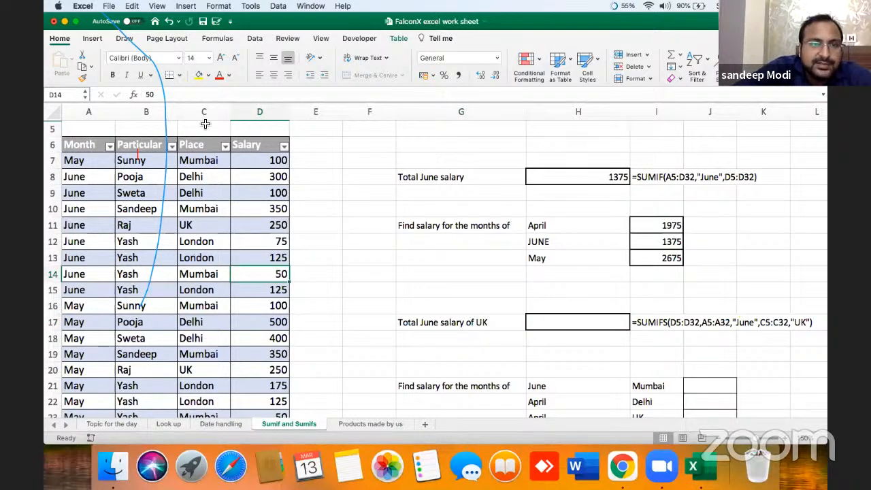
pyautogui.click(256, 40)
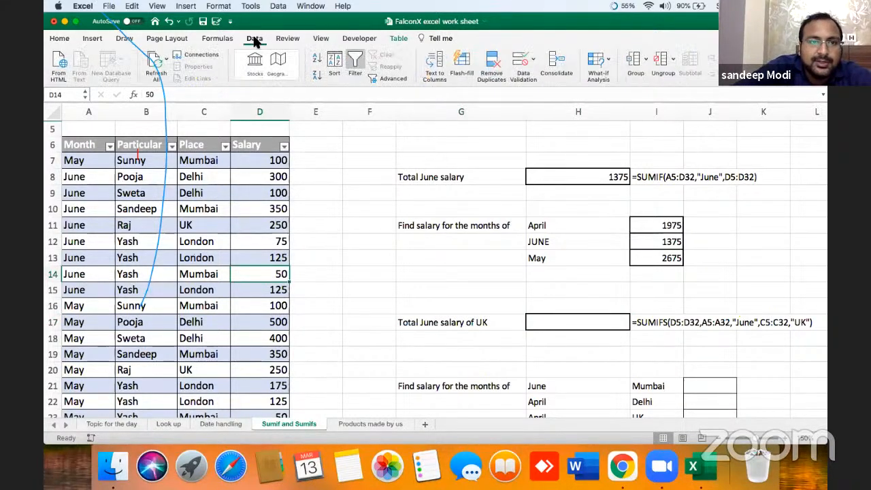
pyautogui.click(400, 35)
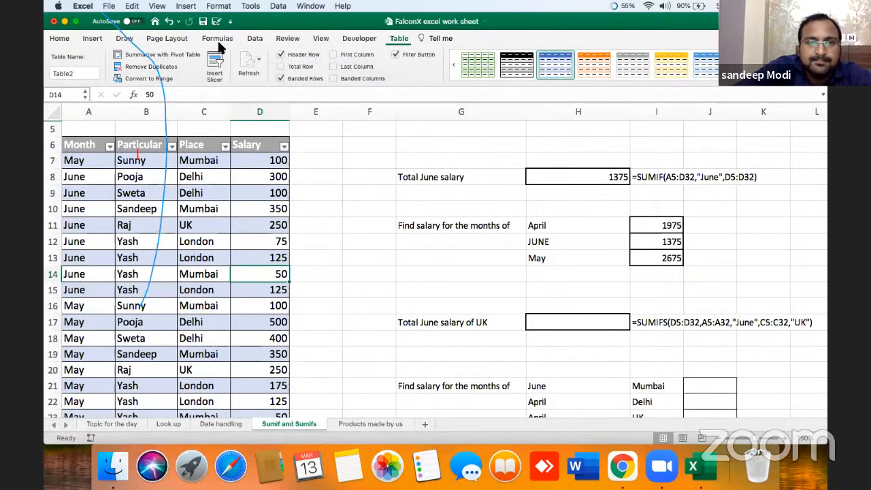
pyautogui.click(165, 80)
pyautogui.click(516, 167)
pyautogui.click(475, 275)
pyautogui.click(167, 273)
# Step: Start a SUMIFS formula in H17 for the June UK salary with A6:D34 as the sum range
pyautogui.click(569, 325)
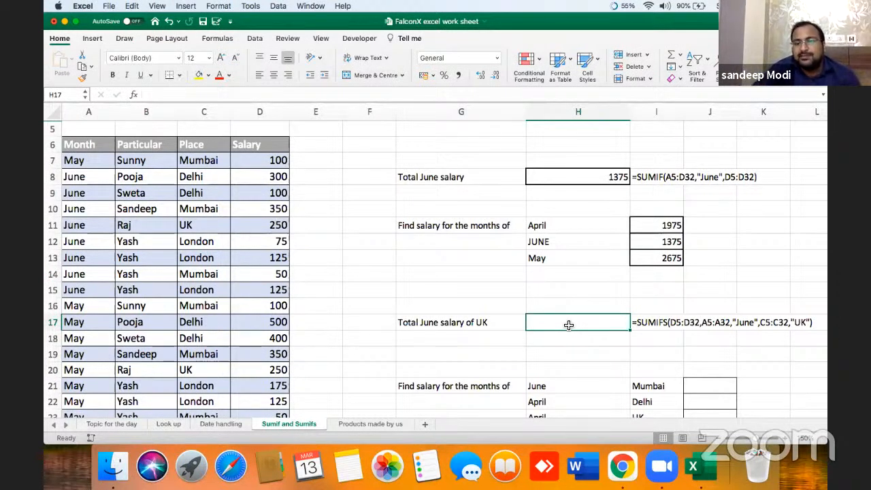
pyautogui.write('=')
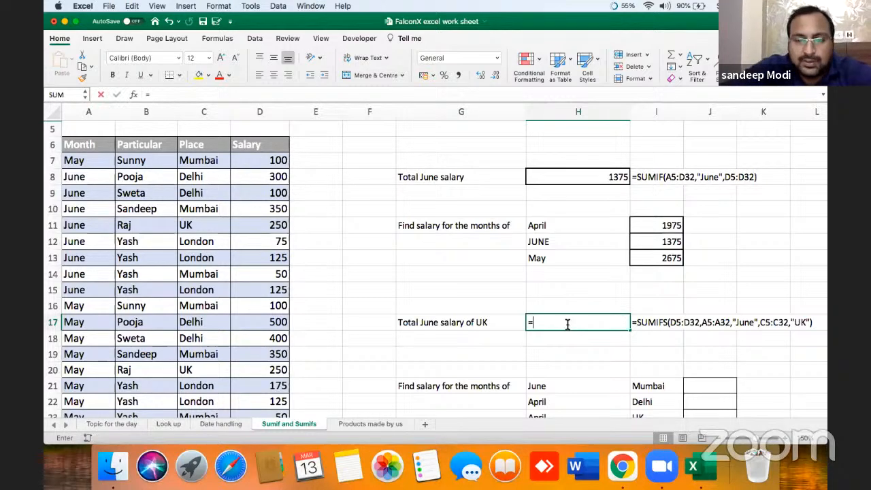
pyautogui.write('sumifs')
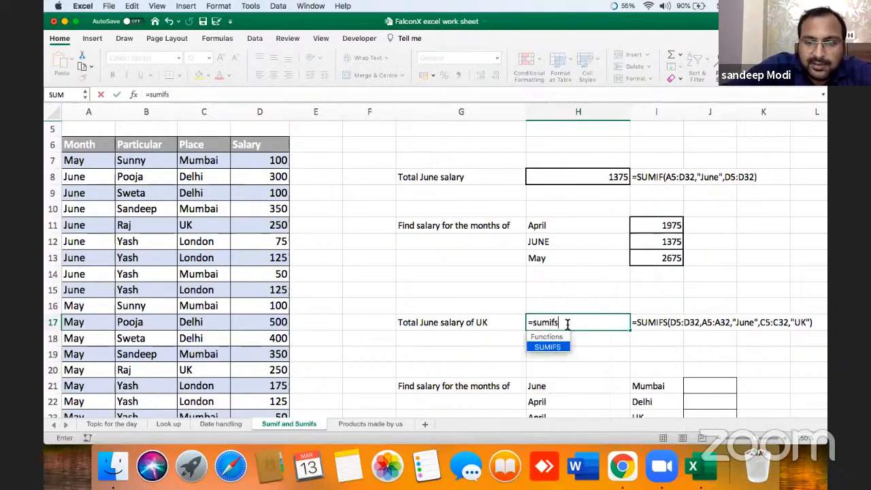
pyautogui.write('(')
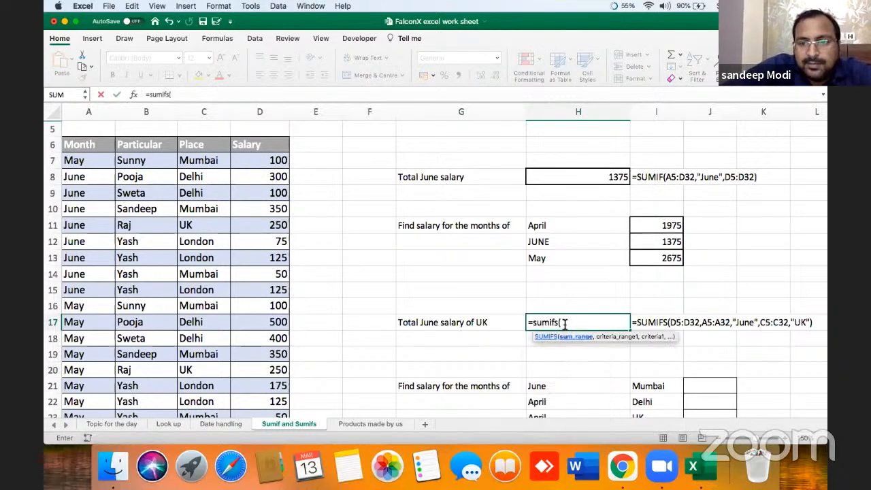
pyautogui.moveTo(102, 144); pyautogui.dragTo(205, 144)
pyautogui.hotkey('shift', 'Right')
pyautogui.hotkey('ctrl', 'shift', 'Down')
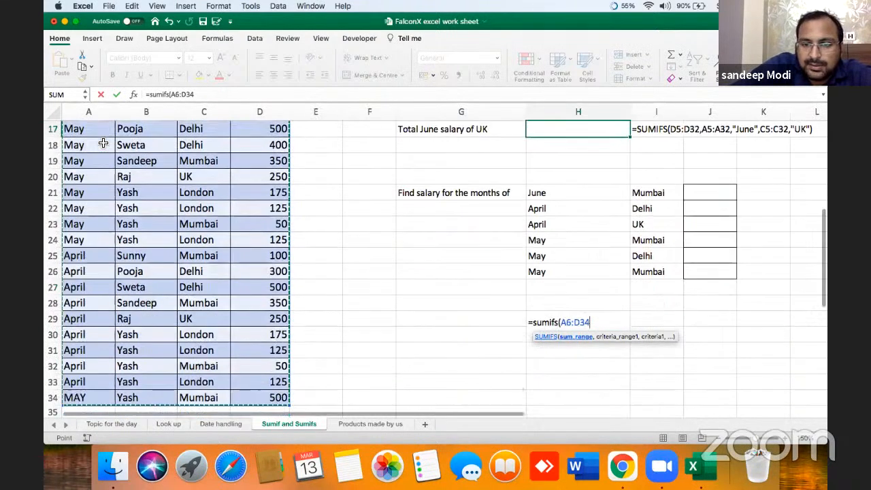
pyautogui.write(',')
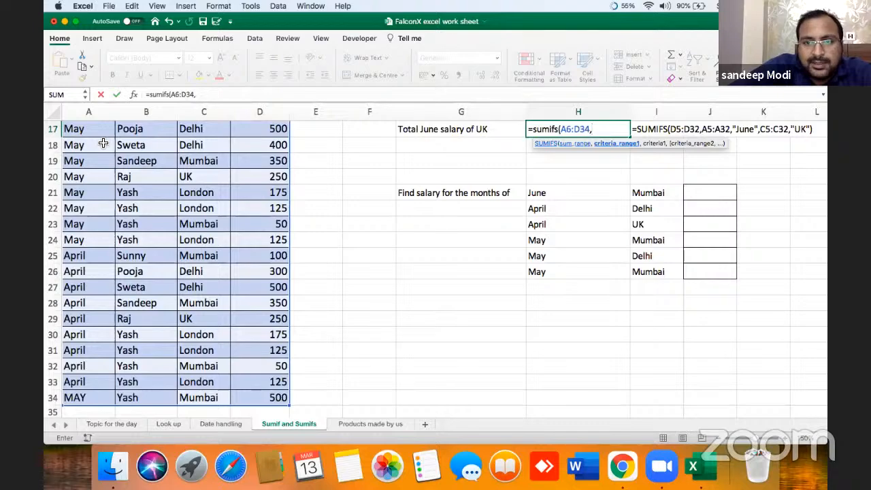
# Step: Add the Month column A6:A34 as the first criteria range with "June" as its criterion
pyautogui.press('Up')
pyautogui.press('Up')
pyautogui.press('Left')
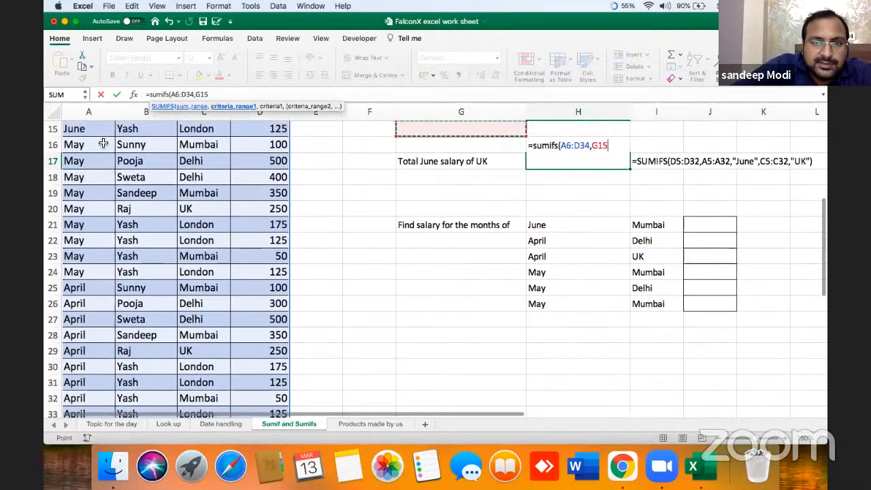
pyautogui.press('Up')
pyautogui.press('Up')
pyautogui.press('Up')
pyautogui.press('Up')
pyautogui.press('Left')
pyautogui.press('Left')
pyautogui.press('Left')
pyautogui.press('Left')
pyautogui.press('Left')
pyautogui.press('Left')
pyautogui.press('Up')
pyautogui.press('Up')
pyautogui.press('Up')
pyautogui.press('Up')
pyautogui.press('Up')
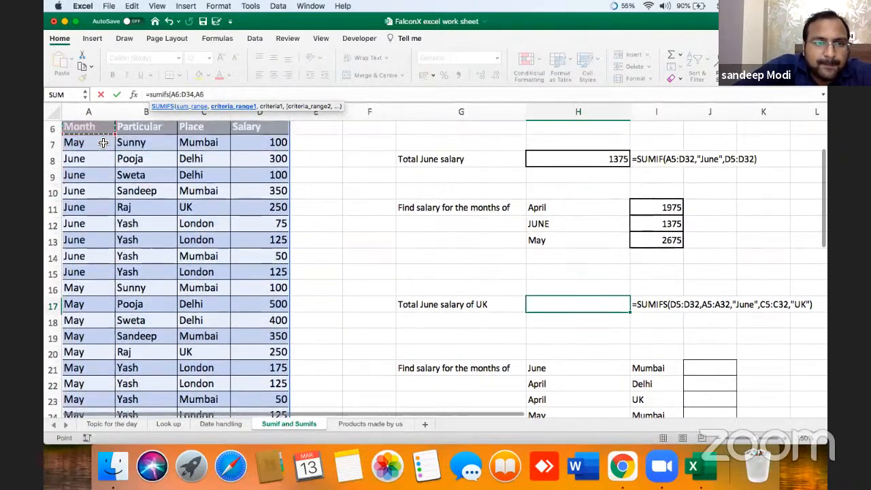
pyautogui.hotkey('ctrl', 'shift', 'Down')
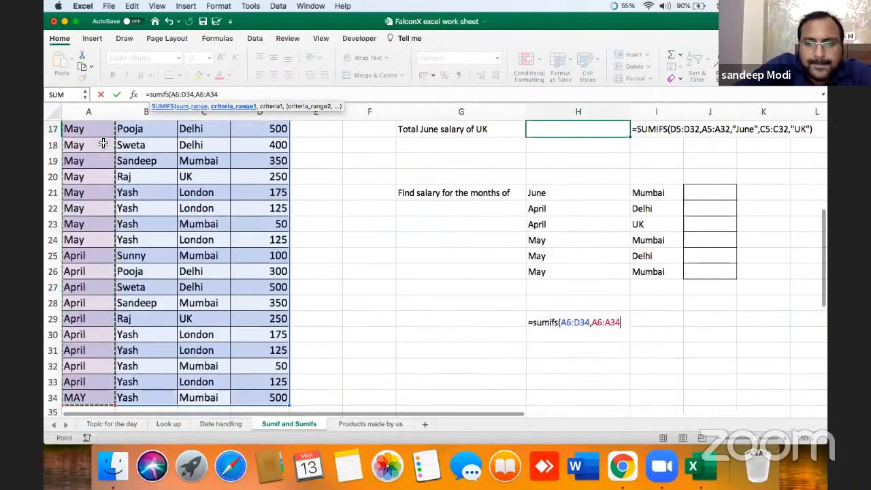
pyautogui.write(',')
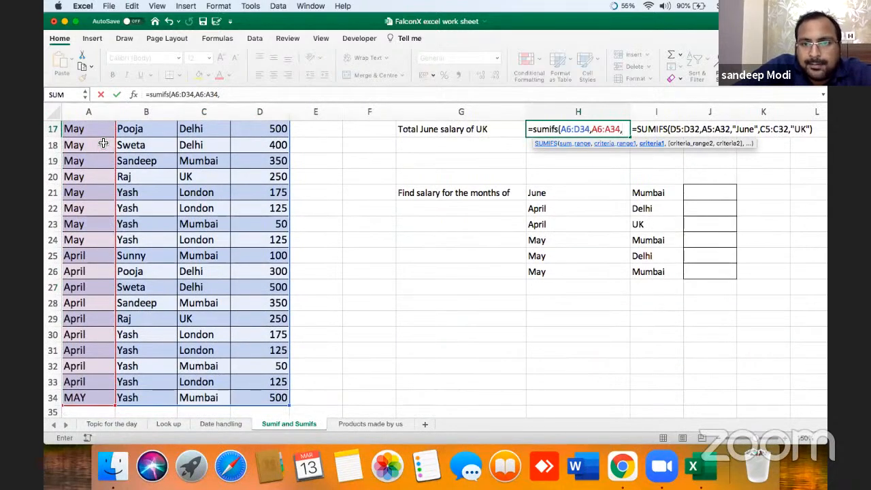
pyautogui.write('"Ju')
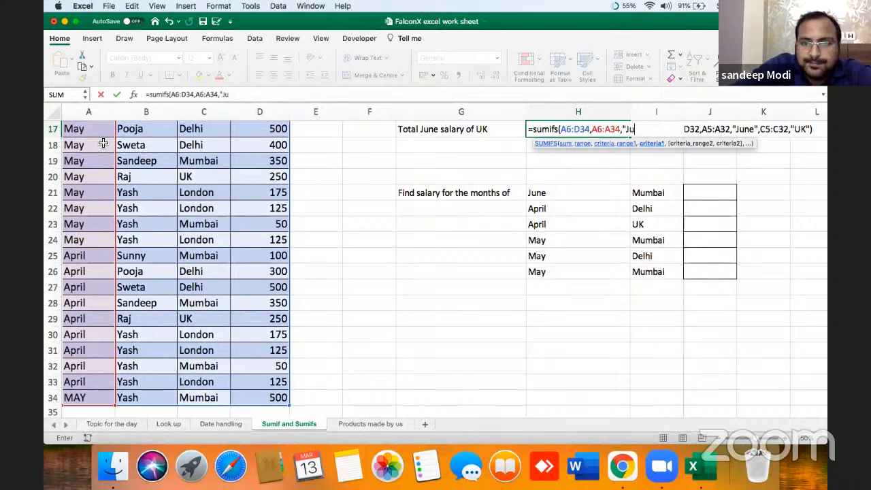
pyautogui.write('ne"')
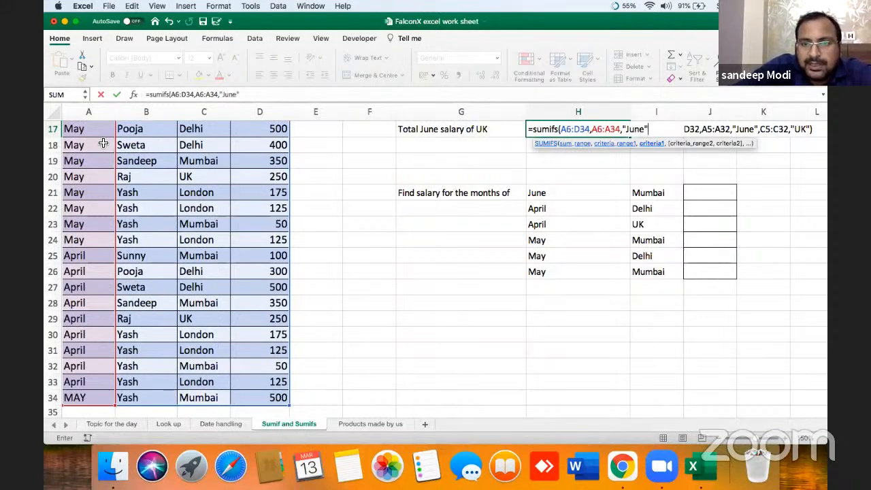
# Step: Add the Place column C6:C34 as the second criteria range with the criterion "UK" and complete the SUMIFS formula
pyautogui.write(',')
pyautogui.click(207, 193)
pyautogui.press('Up')
pyautogui.press('Up')
pyautogui.press('Up')
pyautogui.press('Up')
pyautogui.press('Up')
pyautogui.press('Up')
pyautogui.press('Up')
pyautogui.press('Up')
pyautogui.press('Up')
pyautogui.press('Up')
pyautogui.press('Up')
pyautogui.press('Up')
pyautogui.press('Up')
pyautogui.press('Up')
pyautogui.press('Up')
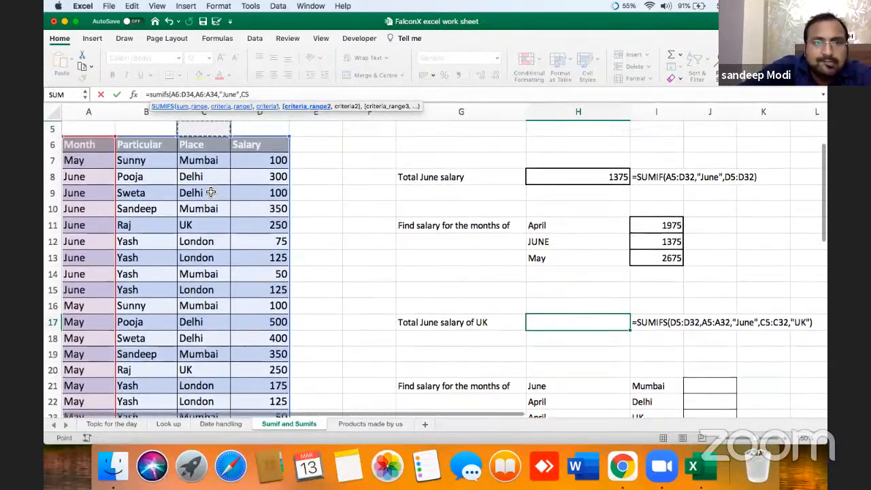
pyautogui.press('super+shift+Down')
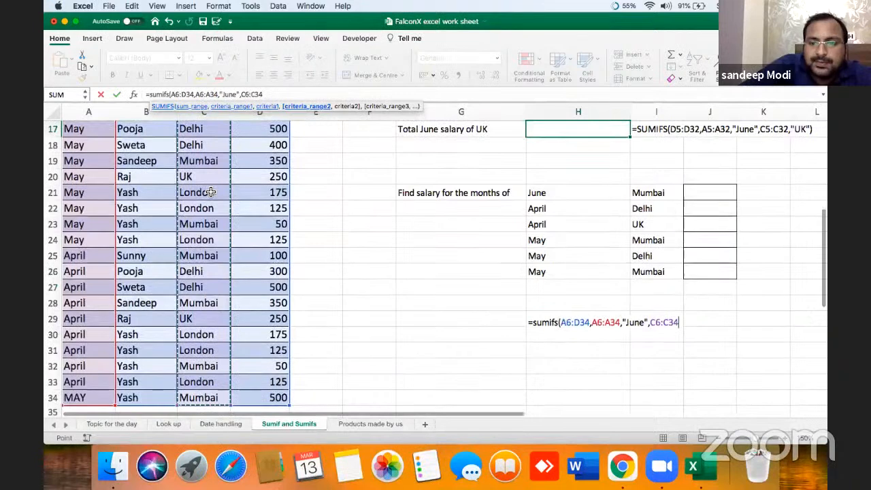
pyautogui.write(',"UK')
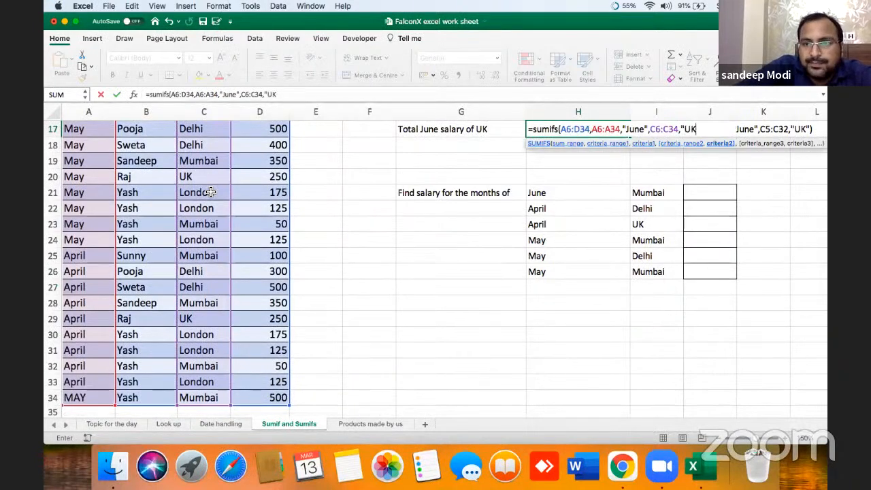
pyautogui.write('")')
pyautogui.press('Return')
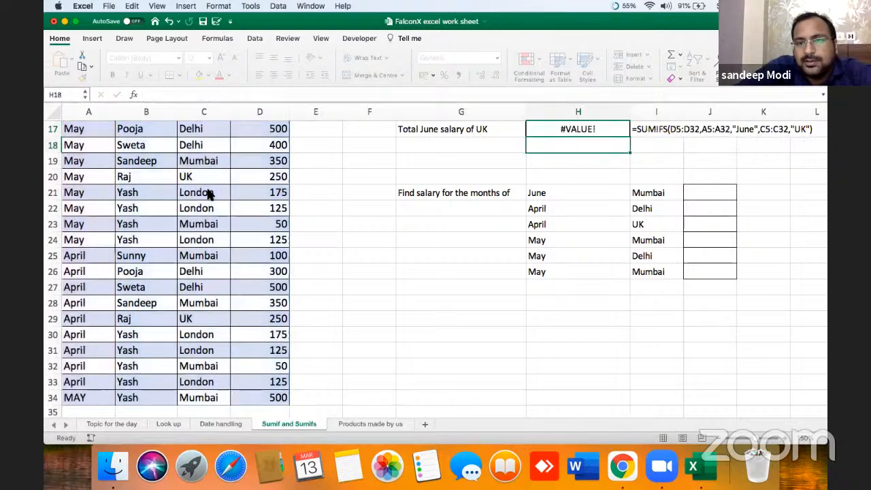
# Step: Correct the sum range of the SUMIFS formula in H17 to the Salary column D6:D34
pyautogui.press('Up')
pyautogui.press('Up')
pyautogui.press('Up')
pyautogui.press('Up')
pyautogui.press('Up')
pyautogui.press('Up')
pyautogui.press('Down')
pyautogui.press('Down')
pyautogui.press('Down')
pyautogui.press('Down')
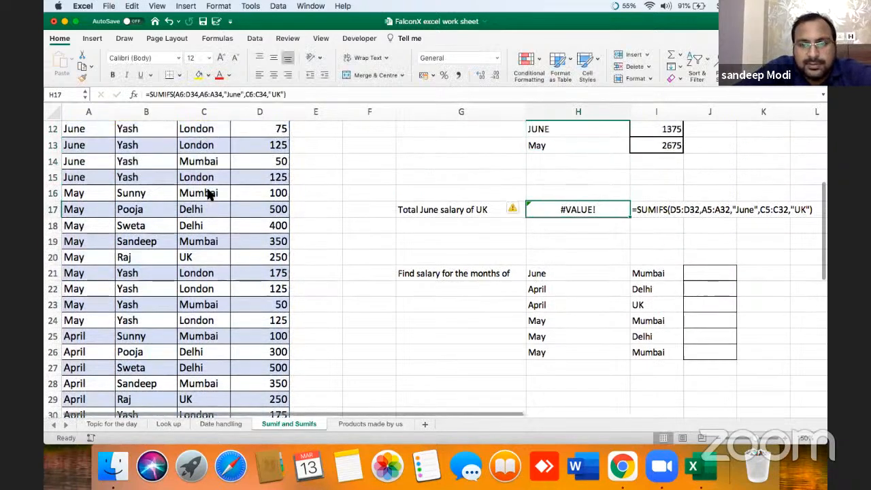
pyautogui.doubleClick(597, 213)
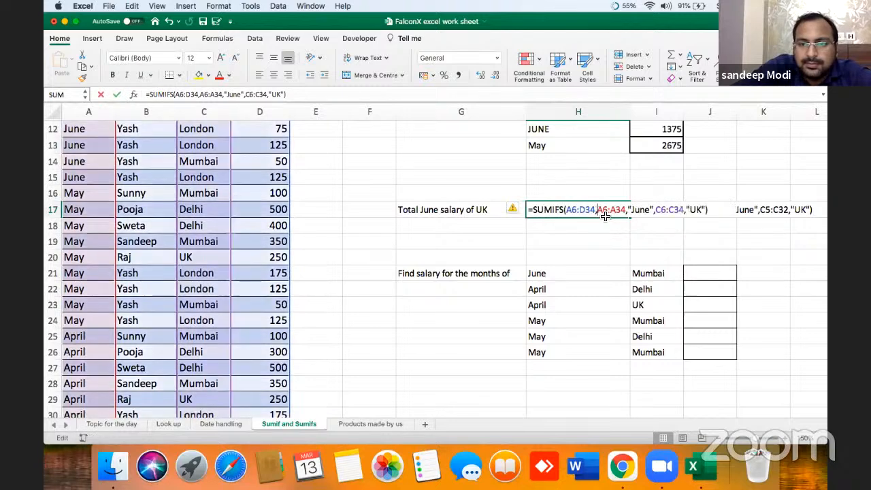
pyautogui.click(667, 212)
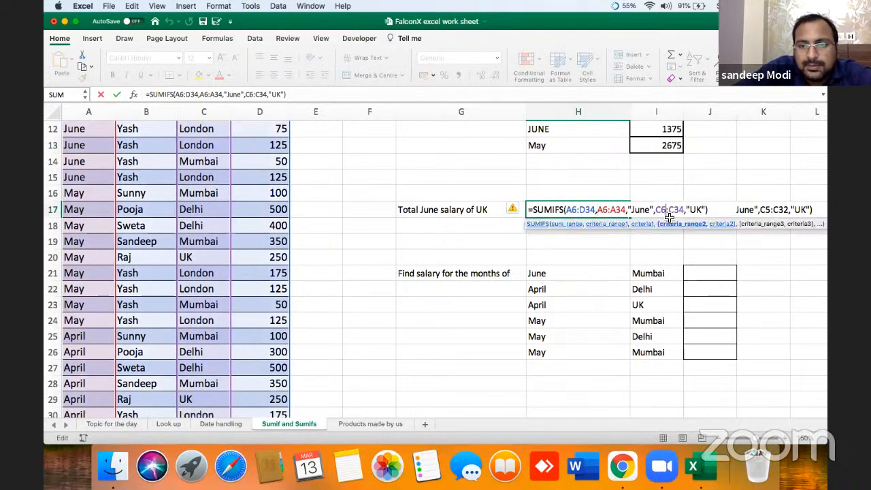
pyautogui.click(692, 210)
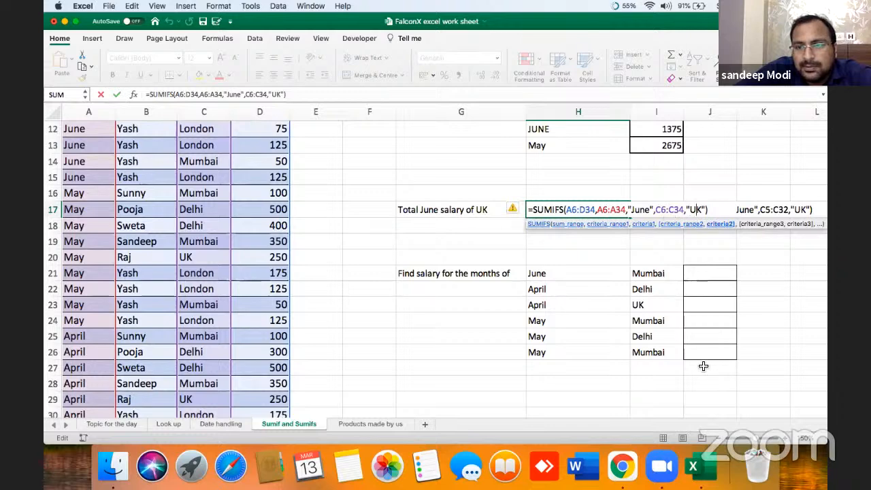
pyautogui.press('Left')
pyautogui.press('Left')
pyautogui.press('Left')
pyautogui.press('Left')
pyautogui.press('Left')
pyautogui.press('Left')
pyautogui.press('Left')
pyautogui.press('Left')
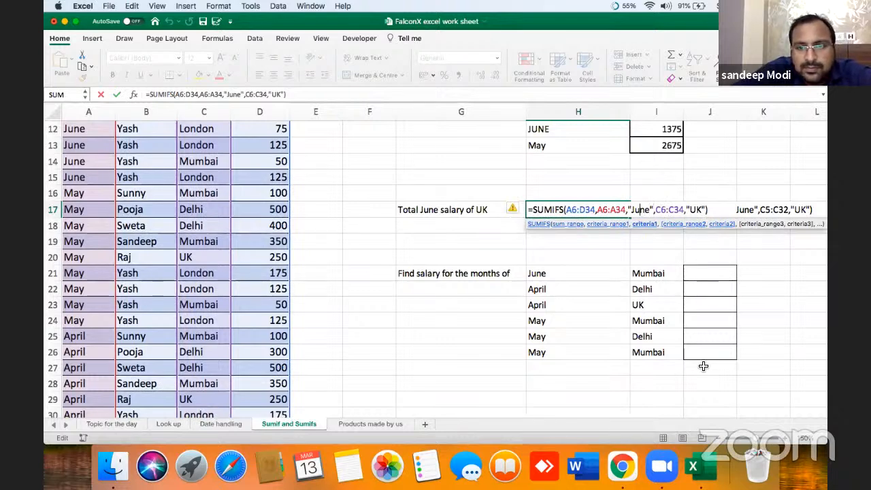
pyautogui.press('Left')
pyautogui.press('Left')
pyautogui.press('Left')
pyautogui.press('Left')
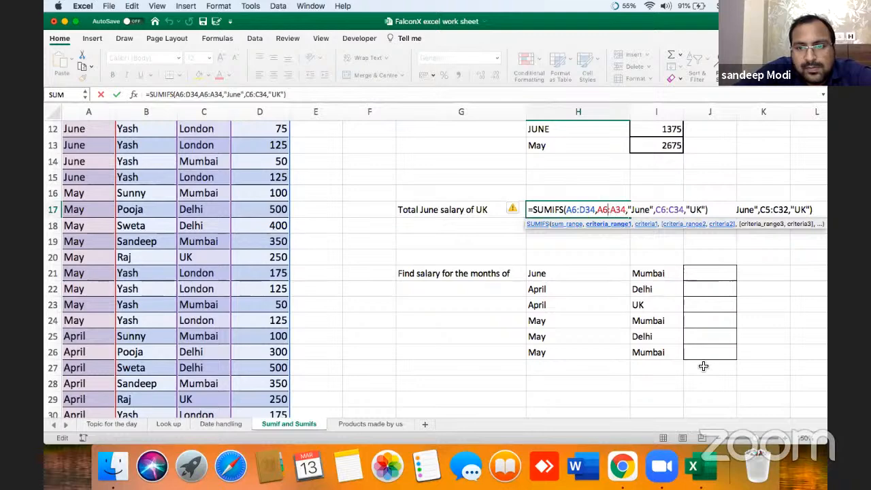
pyautogui.press('Left')
pyautogui.press('Left')
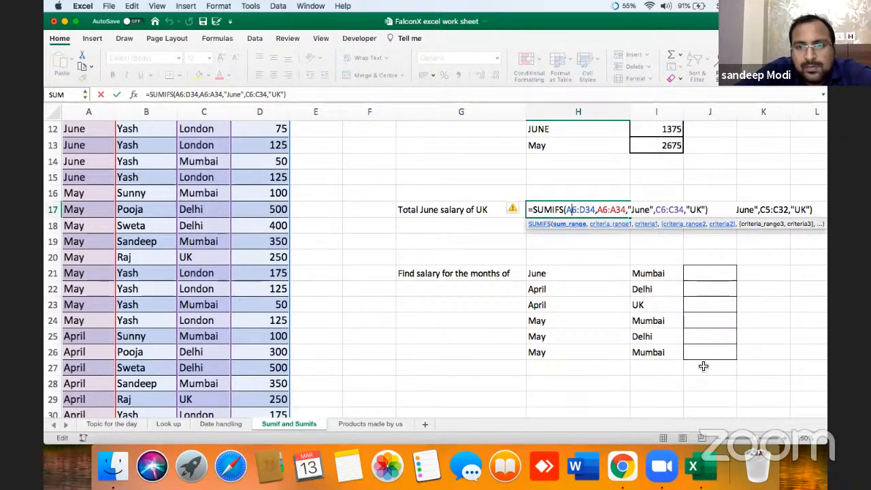
pyautogui.press('BackSpace')
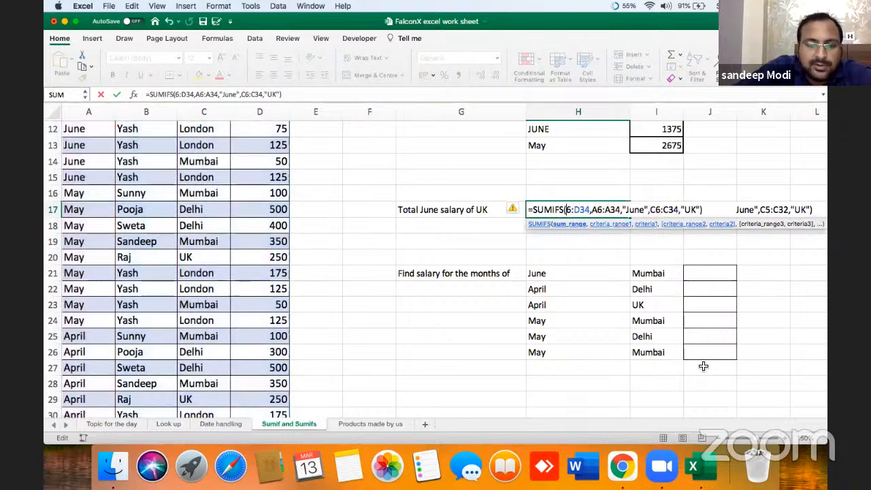
pyautogui.write('D')
pyautogui.press('Return')
# Step: Re-enter the SUMIFS formula in H17 from scratch with the Salary column D6:D34 as the sum range
pyautogui.press('Up')
pyautogui.press('Left')
pyautogui.press('Right')
pyautogui.write('=')
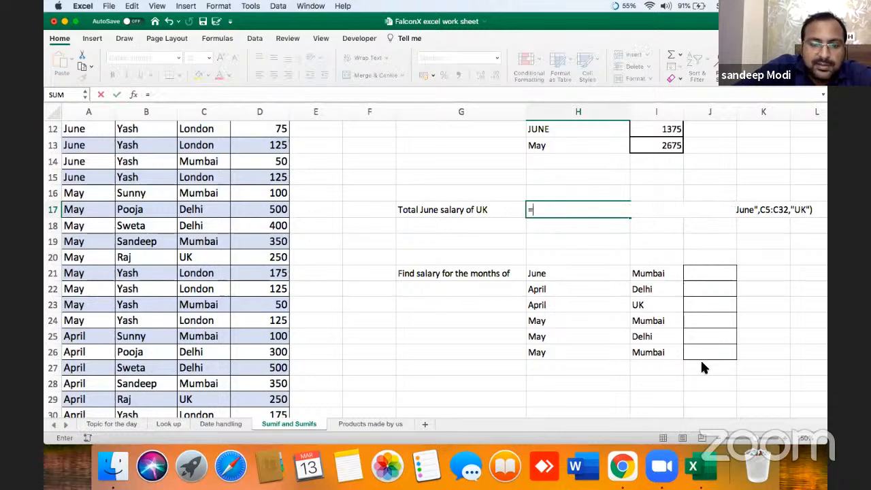
pyautogui.write('sumifs(')
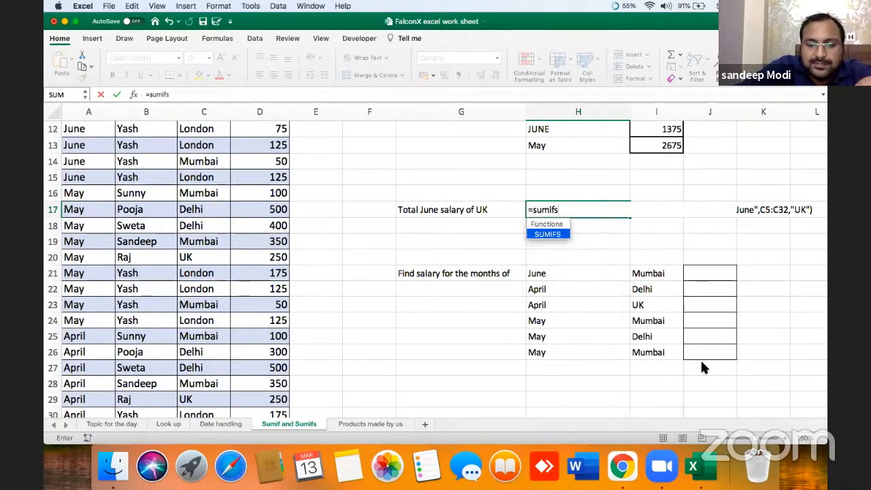
pyautogui.click(269, 224)
pyautogui.press('Up')
pyautogui.press('Up')
pyautogui.press('Up')
pyautogui.press('Up')
pyautogui.press('Up')
pyautogui.press('Up')
pyautogui.press('Up')
pyautogui.press('Up')
pyautogui.press('Up')
pyautogui.press('Up')
pyautogui.press('Up')
pyautogui.press('Up')
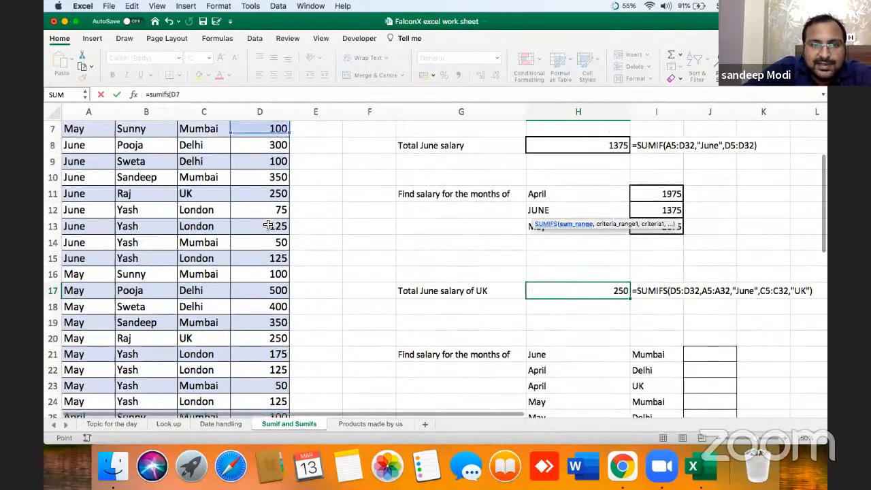
pyautogui.press('super+shift+Down')
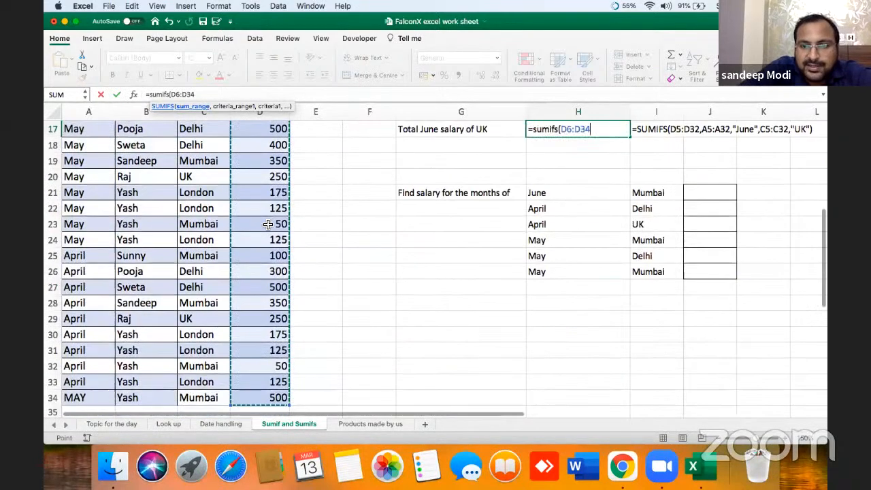
pyautogui.write(',')
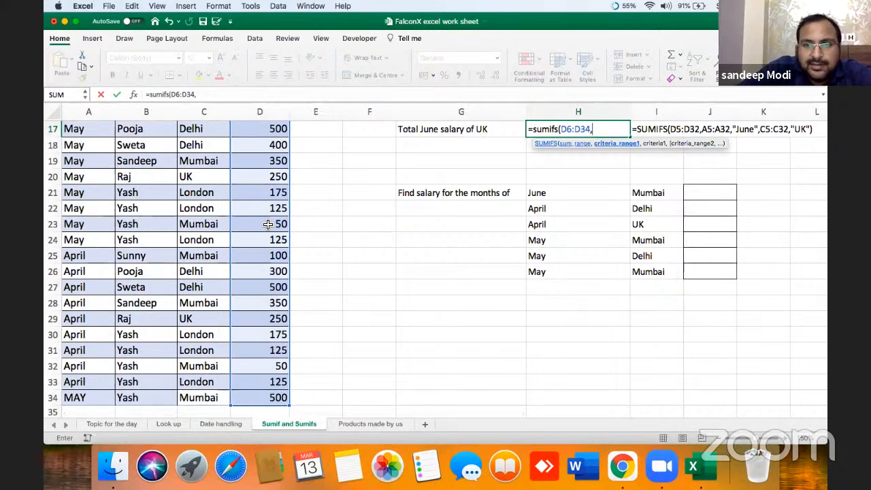
# Step: Add Month column A6:A34 as the first criteria range in H17's formula, with "June" as its criterion
pyautogui.press('Up')
pyautogui.press('Left')
pyautogui.press('Left')
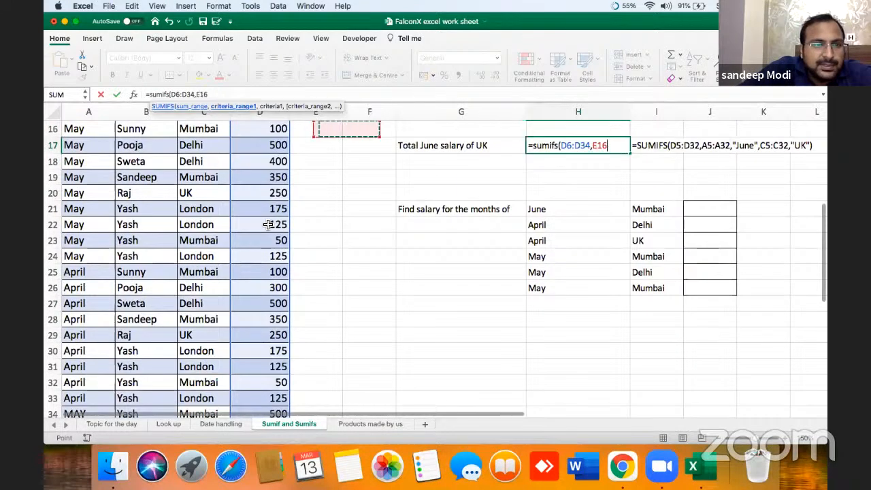
pyautogui.press('Left')
pyautogui.press('Left')
pyautogui.press('Left')
pyautogui.press('Up')
pyautogui.press('Up')
pyautogui.press('Up')
pyautogui.press('Left')
pyautogui.press('Left')
pyautogui.press('Up')
pyautogui.press('Up')
pyautogui.press('Up')
pyautogui.press('Up')
pyautogui.press('Up')
pyautogui.press('Up')
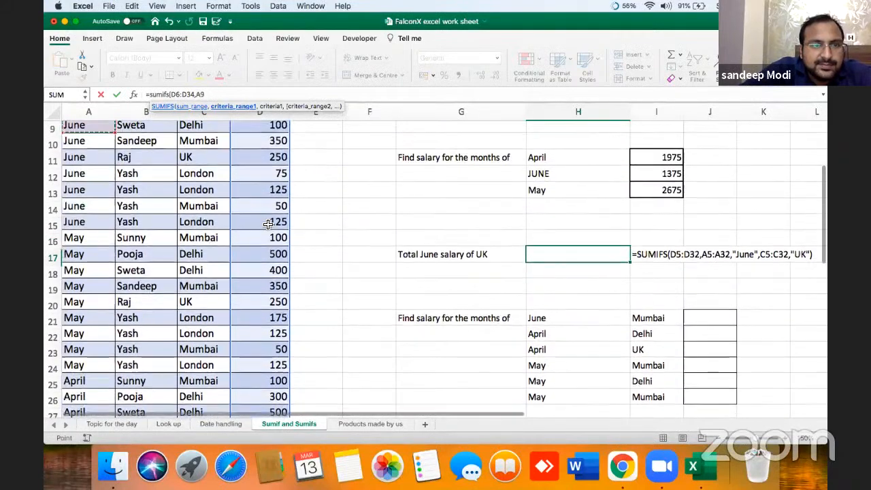
pyautogui.press('Up')
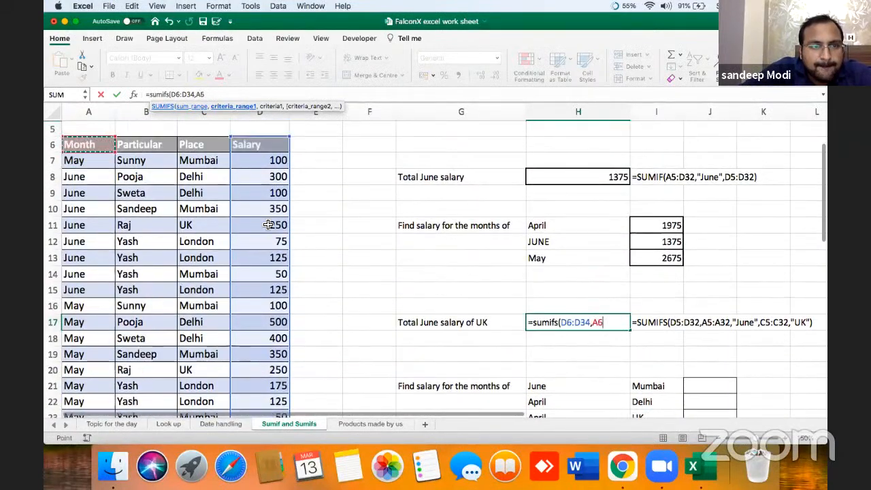
pyautogui.hotkey('ctrl', 'shift', 'Down')
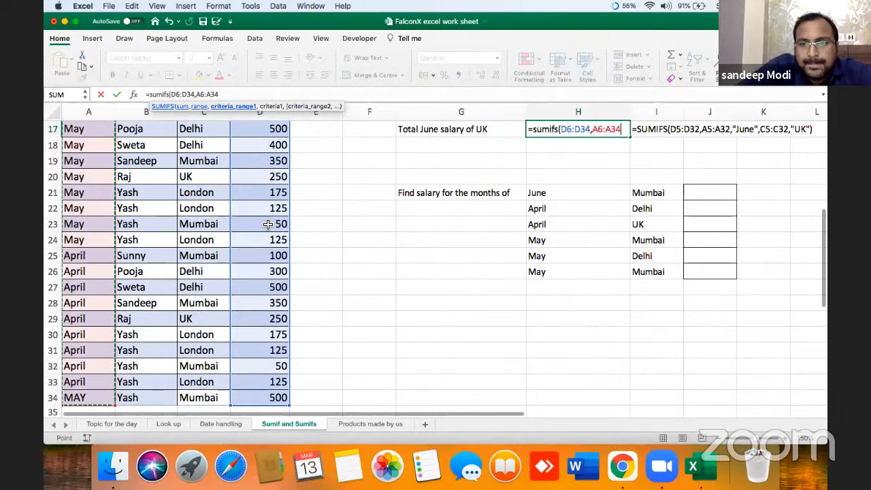
pyautogui.write(',')
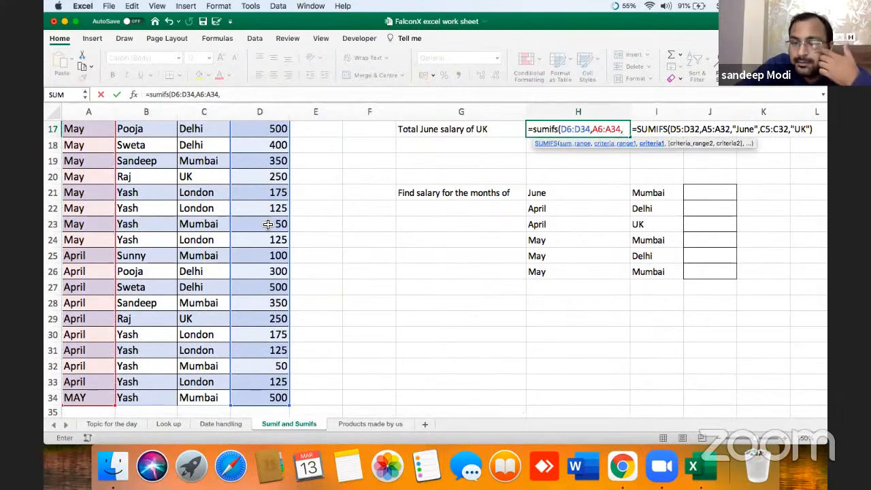
pyautogui.write('"June",')
# Step: Add Place column C6:C34 as the second criteria range with the criterion "Uk" and complete H17's SUMIFS formula
pyautogui.press('Up')
pyautogui.press('Up')
pyautogui.press('Up')
pyautogui.press('Up')
pyautogui.press('Up')
pyautogui.press('Up')
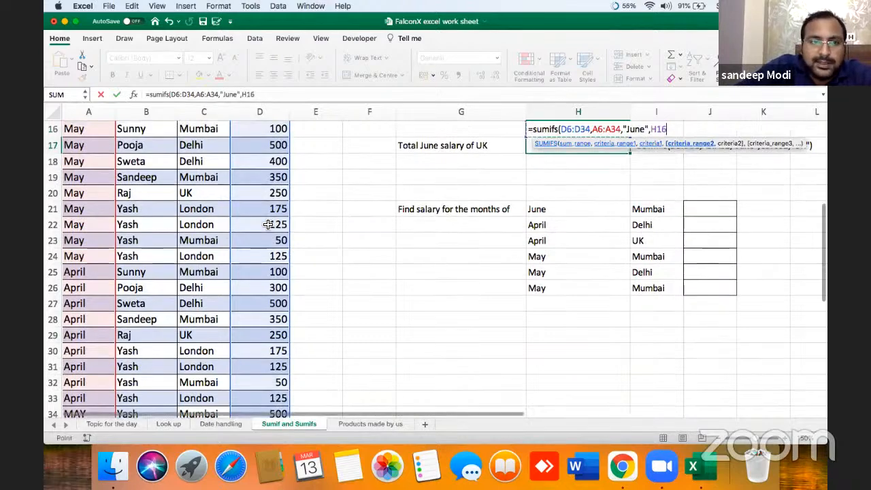
pyautogui.press('Right')
pyautogui.press('Up')
pyautogui.press('Up')
pyautogui.press('Up')
pyautogui.press('Up')
pyautogui.press('Up')
pyautogui.press('Up')
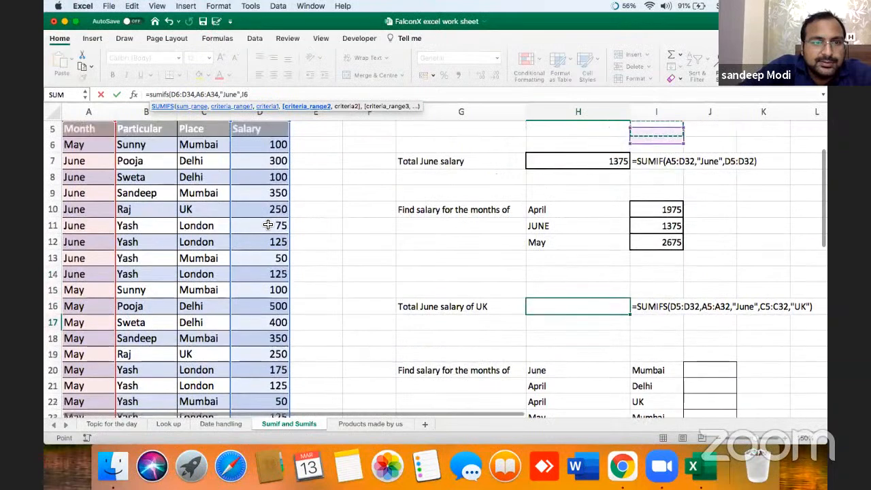
pyautogui.press('Left')
pyautogui.press('Left')
pyautogui.press('Left')
pyautogui.press('Left')
pyautogui.press('Left')
pyautogui.press('Left')
pyautogui.press('Down')
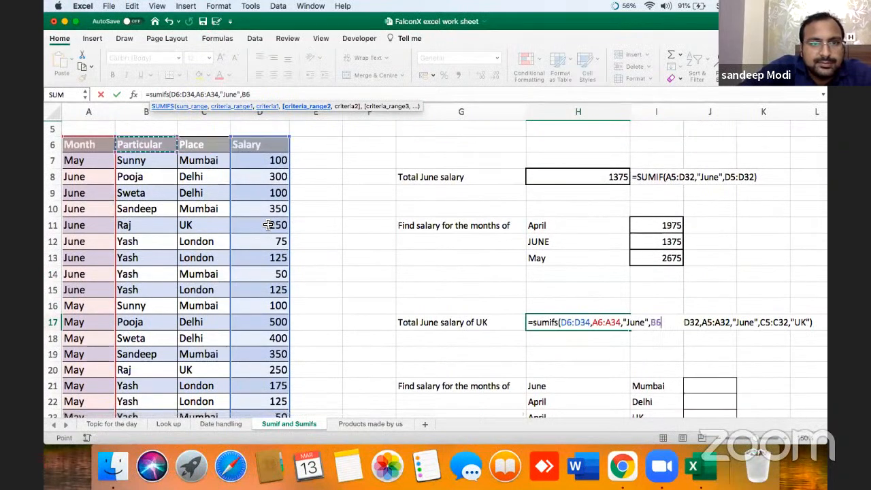
pyautogui.hotkey('ctrl', 'shift', 'Down')
pyautogui.write(',"')
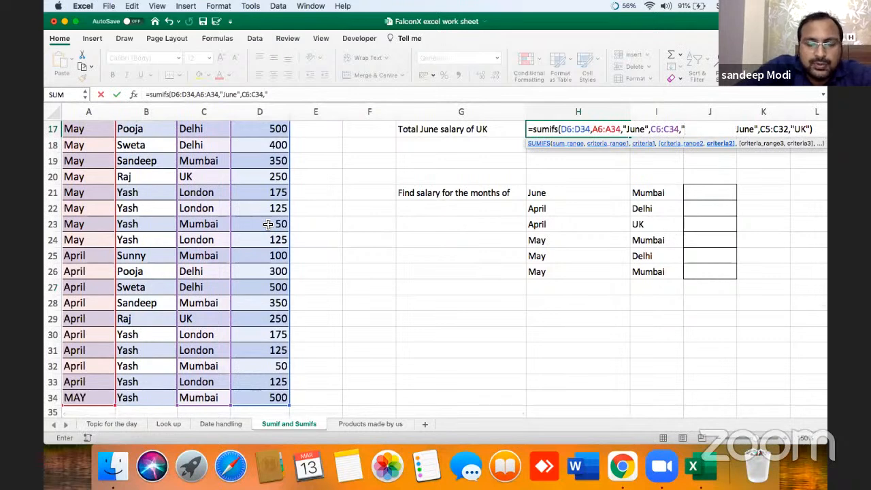
pyautogui.write('Uk"')
pyautogui.press('Return')
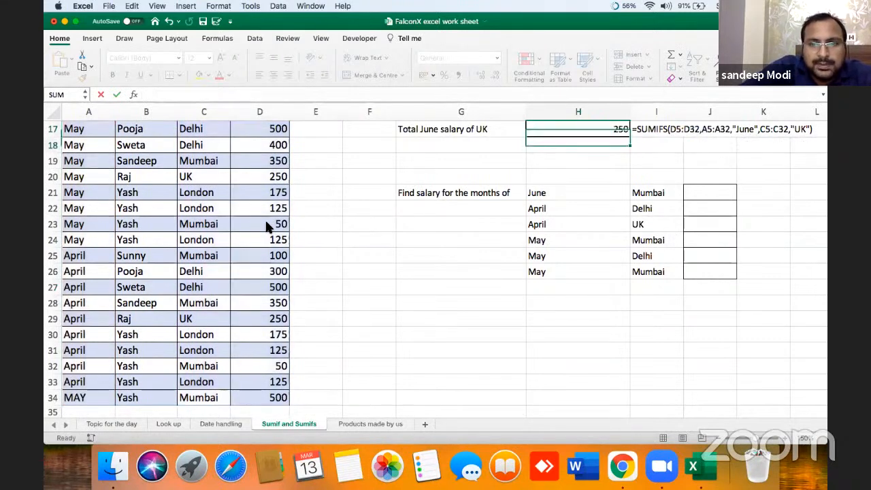
# Step: Examine the H17 result and the list of month and place pairs starting in row 21
pyautogui.press('Up')
pyautogui.press('Up')
pyautogui.press('Up')
pyautogui.press('Up')
pyautogui.press('Up')
pyautogui.press('Up')
pyautogui.press('Down')
pyautogui.press('Down')
pyautogui.press('Down')
pyautogui.press('Down')
pyautogui.press('Down')
pyautogui.press('Down')
pyautogui.press('Down')
pyautogui.press('Down')
pyautogui.press('Down')
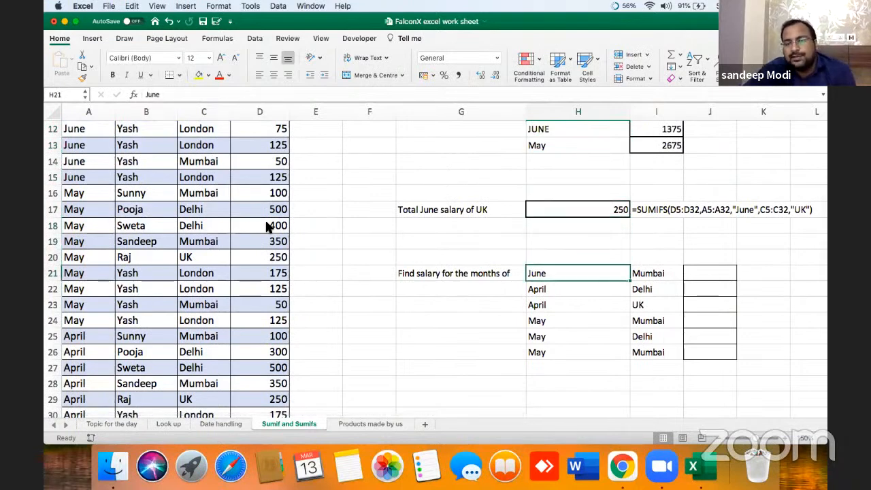
pyautogui.press('Tab')
pyautogui.press('Return')
pyautogui.press('Left')
pyautogui.press('Left')
pyautogui.press('Left')
pyautogui.press('Left')
pyautogui.press('Left')
pyautogui.press('Left')
pyautogui.press('Left')
pyautogui.press('Up')
pyautogui.press('Up')
pyautogui.press('Up')
pyautogui.press('Up')
pyautogui.press('Up')
pyautogui.press('Up')
pyautogui.press('Up')
pyautogui.press('Up')
pyautogui.press('Up')
pyautogui.press('Up')
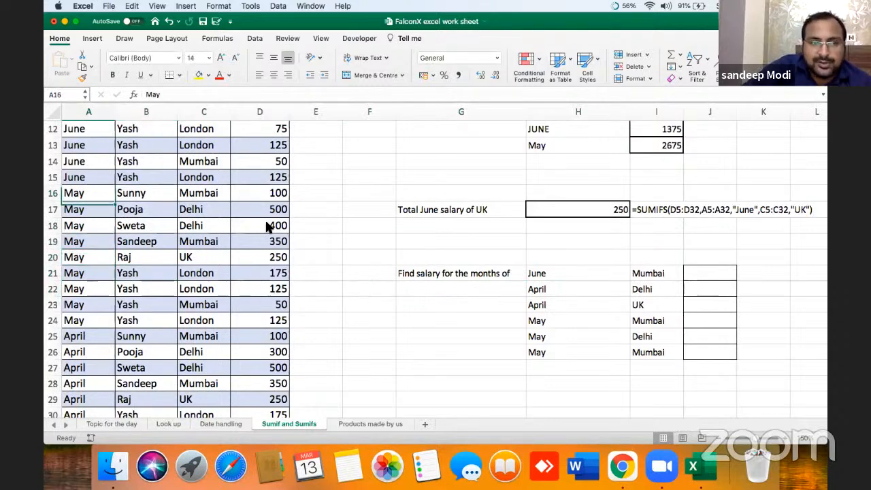
pyautogui.press('Up')
pyautogui.press('Up')
pyautogui.press('Up')
pyautogui.press('Up')
pyautogui.press('Up')
pyautogui.press('Up')
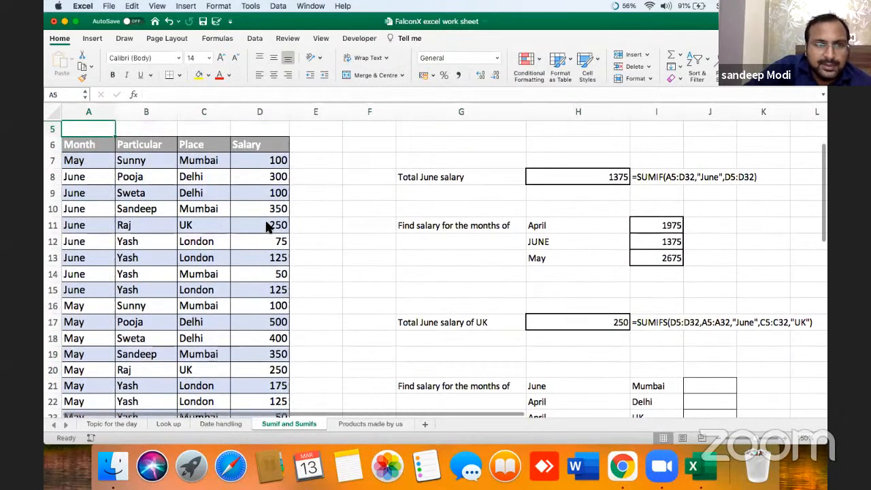
pyautogui.press('super+shift+Right')
pyautogui.press('super+shift+Down')
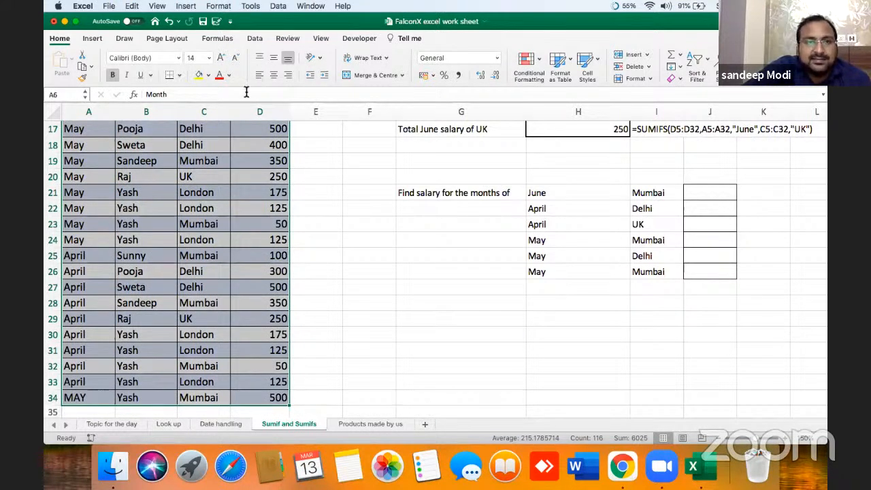
pyautogui.click(321, 154)
pyautogui.click(239, 127)
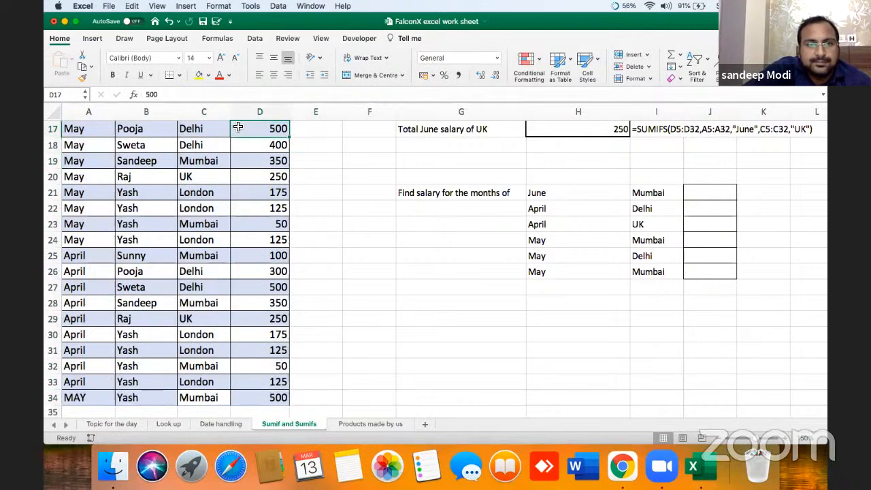
pyautogui.hotkey('ctrl', 'Up')
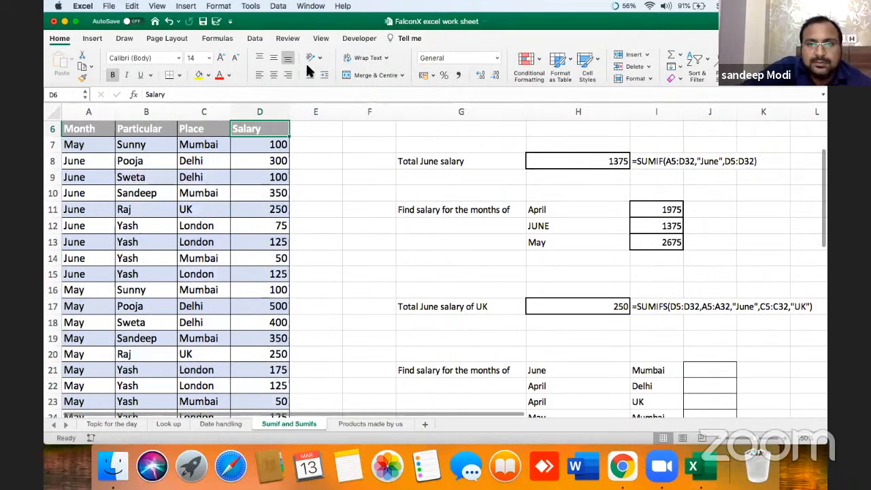
# Step: Convert the salary data A6:D34 into a table with headers
pyautogui.click(88, 128)
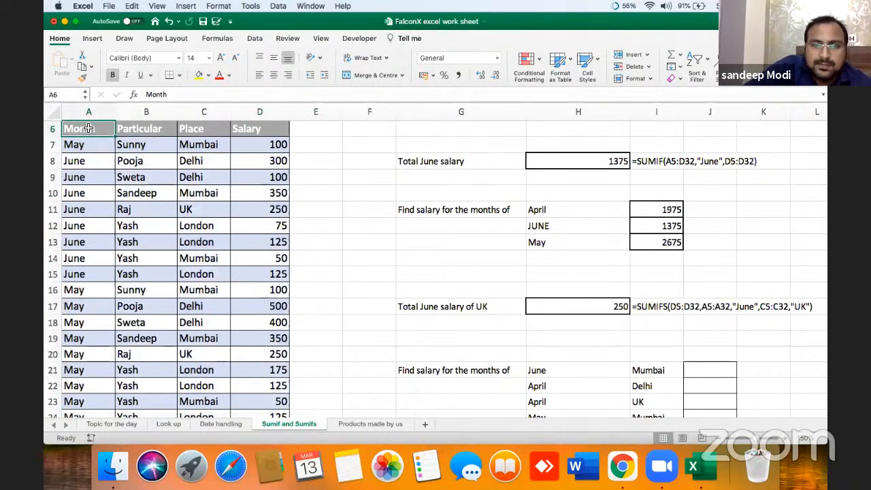
pyautogui.hotkey('ctrl', 'shift', 'Right')
pyautogui.hotkey('ctrl', 'shift', 'Down')
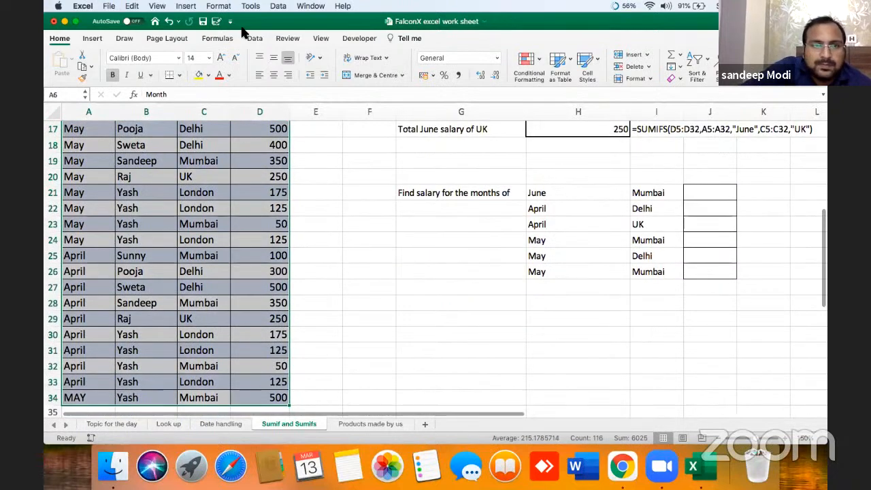
pyautogui.click(92, 38)
pyautogui.click(124, 64)
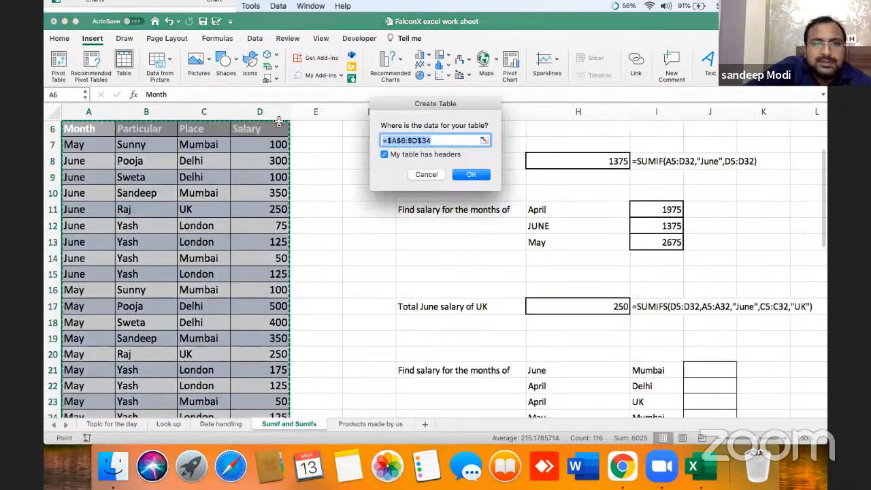
pyautogui.click(465, 172)
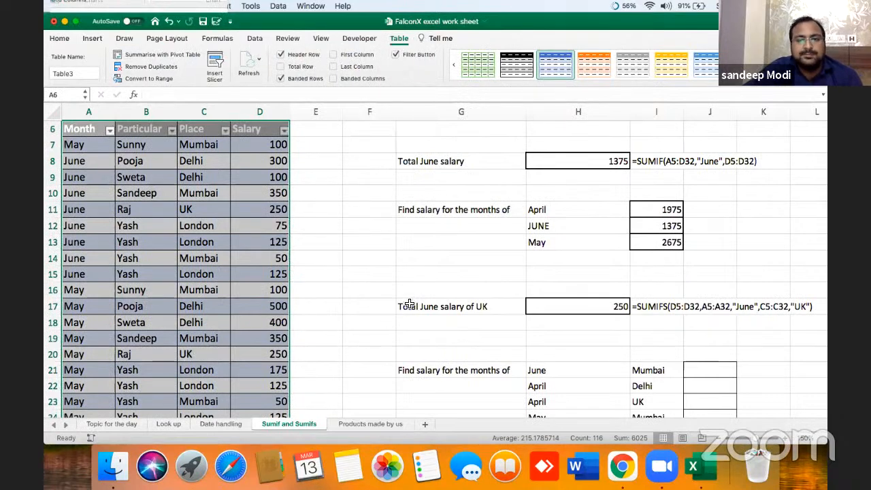
# Step: Start a SUMIFS formula in J21 with the table's whole Salary column as the sum range
pyautogui.click(418, 326)
pyautogui.click(706, 373)
pyautogui.write('=sumifs(')
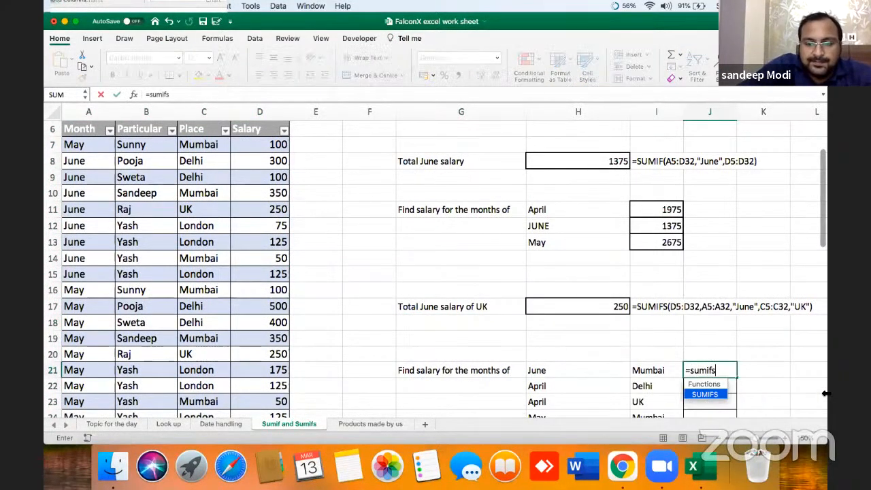
pyautogui.click(252, 131)
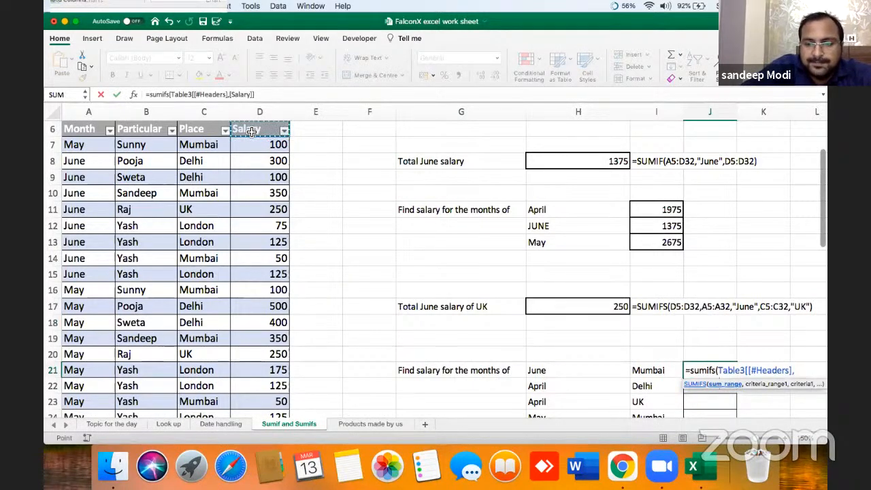
pyautogui.press('super+shift+Down')
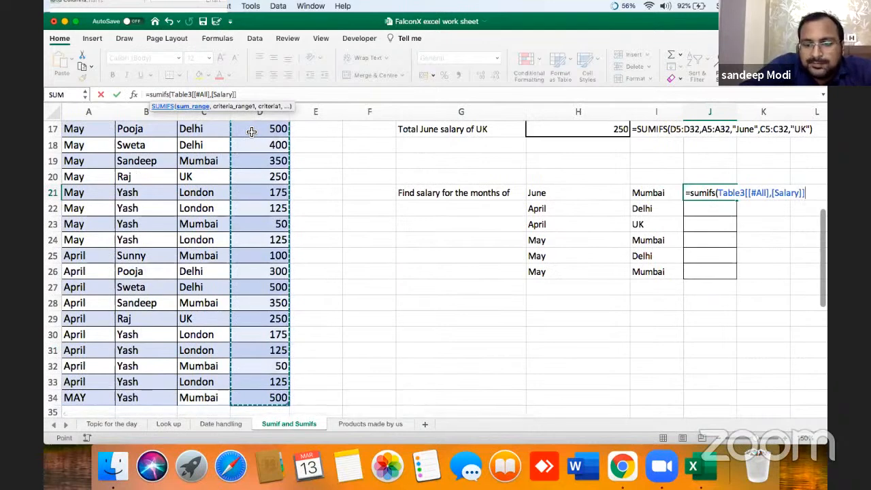
pyautogui.write(',')
# Step: Add the table's whole Month column as the first criteria range in J21's formula, with H21 as its criterion
pyautogui.click(83, 159)
pyautogui.press('Up')
pyautogui.press('Up')
pyautogui.press('Up')
pyautogui.press('Up')
pyautogui.press('Up')
pyautogui.press('Up')
pyautogui.press('Up')
pyautogui.press('Up')
pyautogui.press('Up')
pyautogui.press('Up')
pyautogui.press('Up')
pyautogui.press('Up')
pyautogui.press('Up')
pyautogui.press('Up')
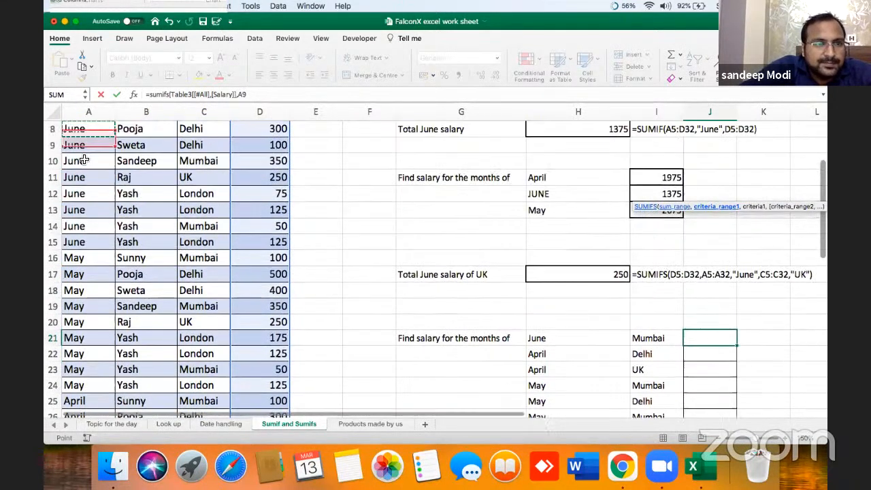
pyautogui.press('Down')
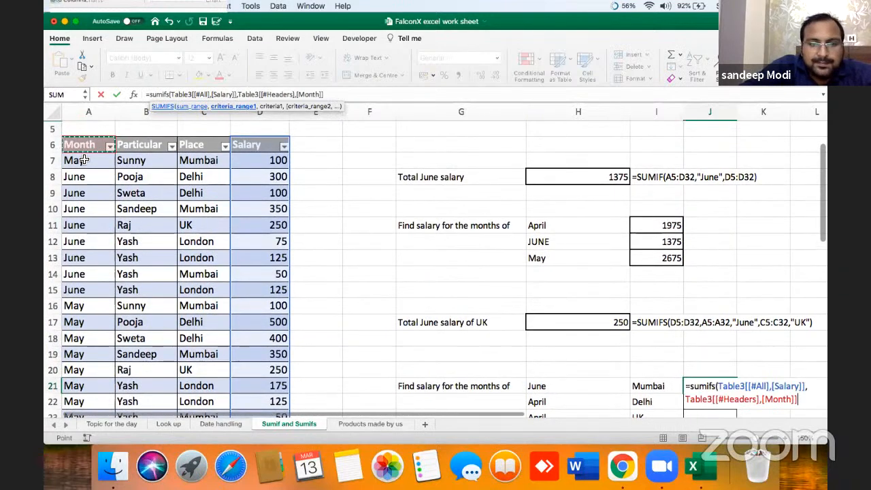
pyautogui.hotkey('ctrl', 'shift', 'Down')
pyautogui.write(',')
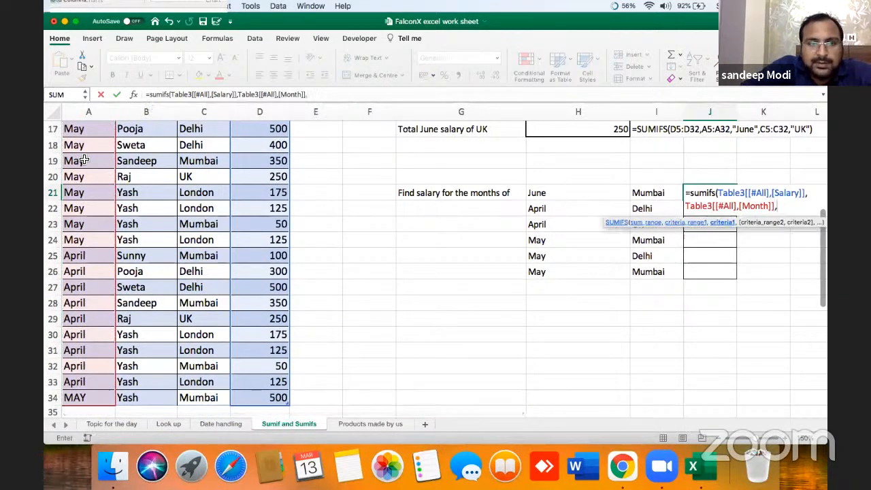
pyautogui.click(547, 192)
pyautogui.write(',')
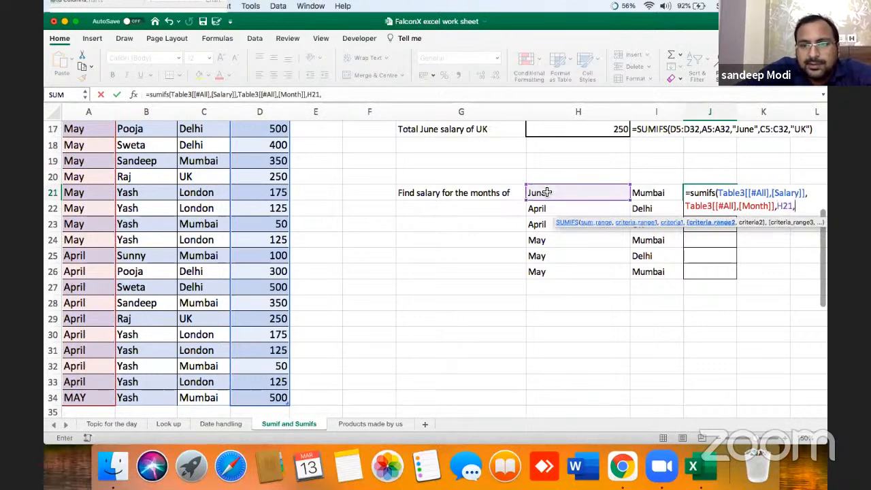
# Step: Add the table's whole Place column as the second criteria range with criterion I21 and complete J21's SUMIFS formula
pyautogui.click(218, 164)
pyautogui.press('Up')
pyautogui.press('Up')
pyautogui.press('Up')
pyautogui.press('Up')
pyautogui.press('Up')
pyautogui.press('Up')
pyautogui.press('Up')
pyautogui.press('Up')
pyautogui.press('Up')
pyautogui.press('Up')
pyautogui.press('Up')
pyautogui.press('Up')
pyautogui.press('Up')
pyautogui.press('Up')
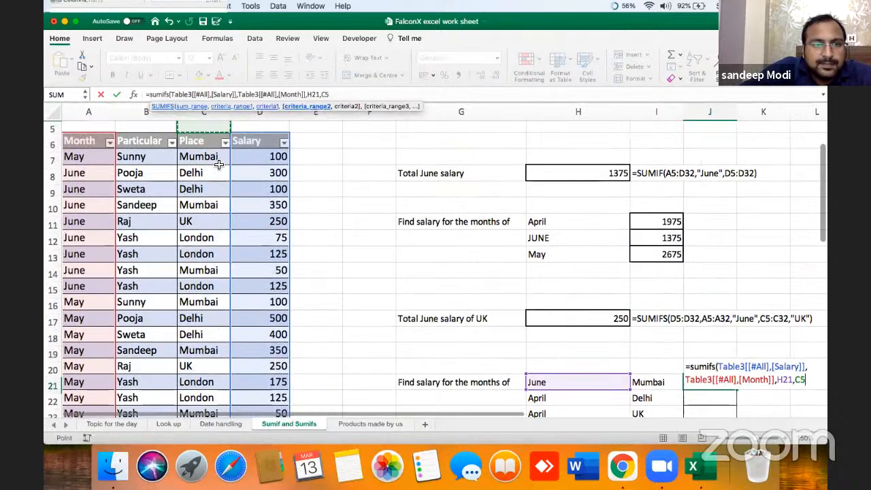
pyautogui.press('Down')
pyautogui.hotkey('ctrl', 'shift', 'Down')
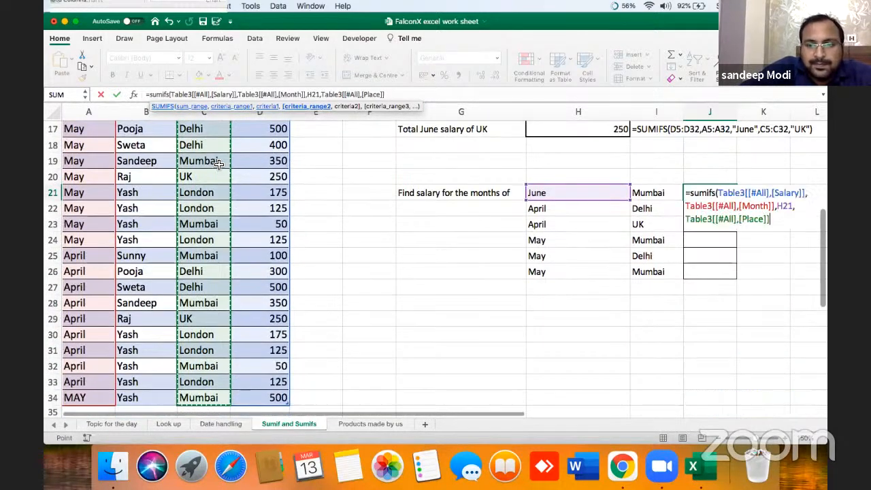
pyautogui.write(',')
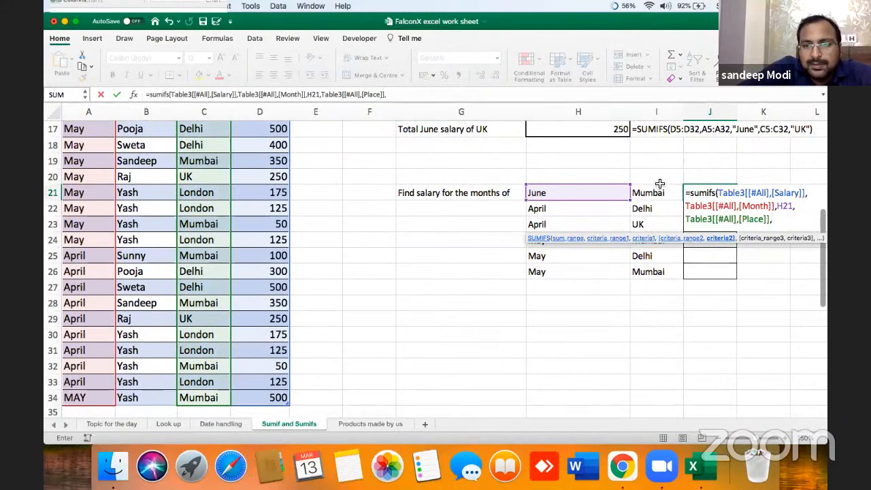
pyautogui.click(659, 193)
pyautogui.write(')')
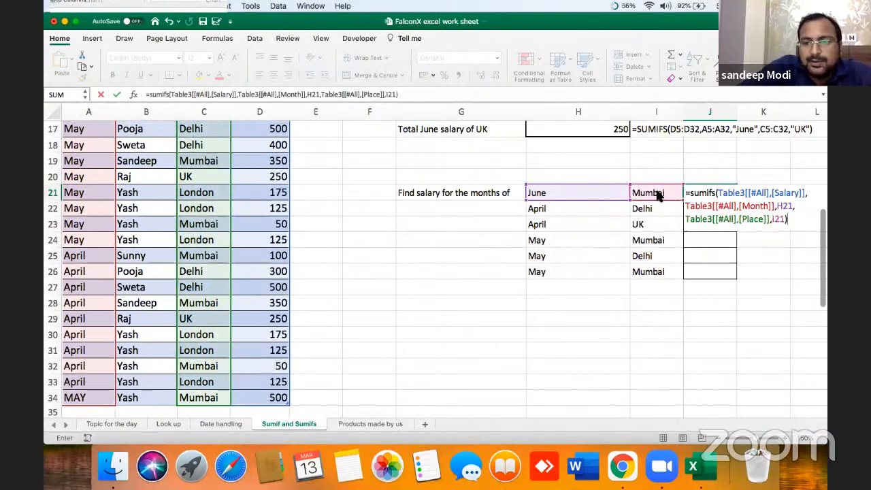
pyautogui.press('Return')
# Step: Copy the SUMIFS formula from J21 into J22:J26 for the other month and place pairs
pyautogui.press('Up')
pyautogui.press('cmd+c')
pyautogui.press('Down')
pyautogui.hotkey('shift', 'Down')
pyautogui.hotkey('shift', 'Down')
pyautogui.hotkey('shift', 'Down')
pyautogui.hotkey('shift', 'Down')
pyautogui.press('Return')
# Step: Save the workbook
pyautogui.press('Down')
pyautogui.press('Left')
pyautogui.press('Left')
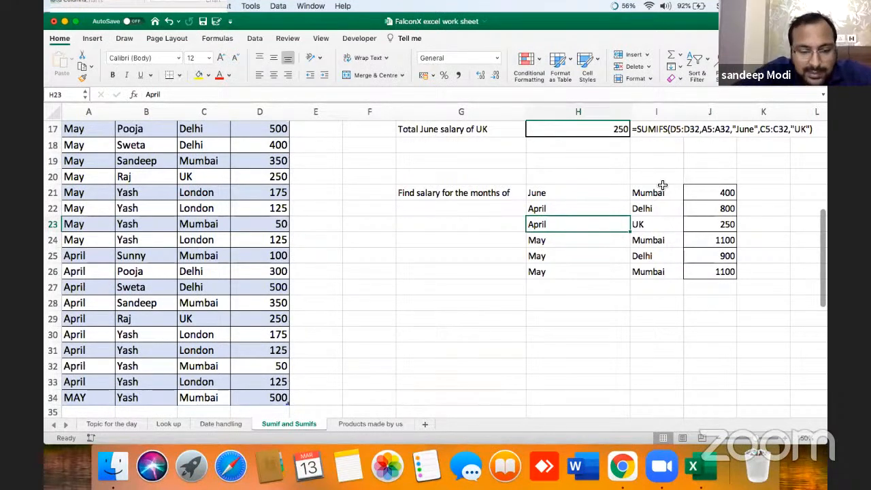
pyautogui.press('super+s')
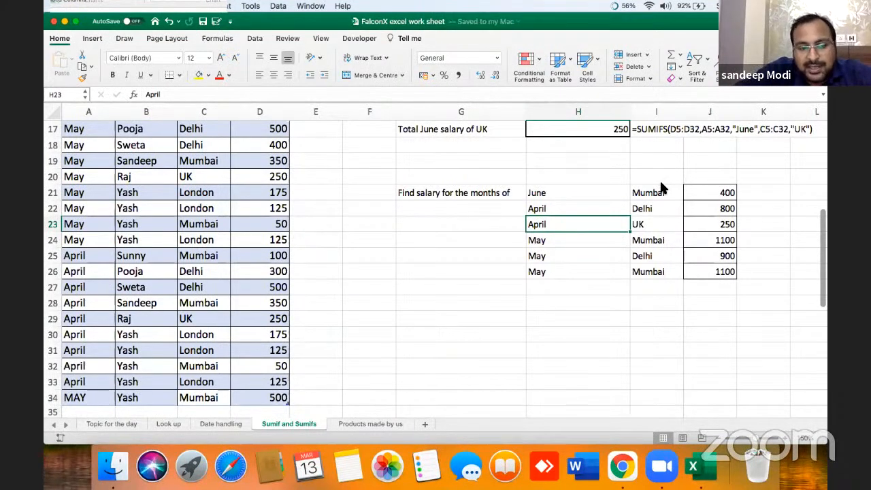
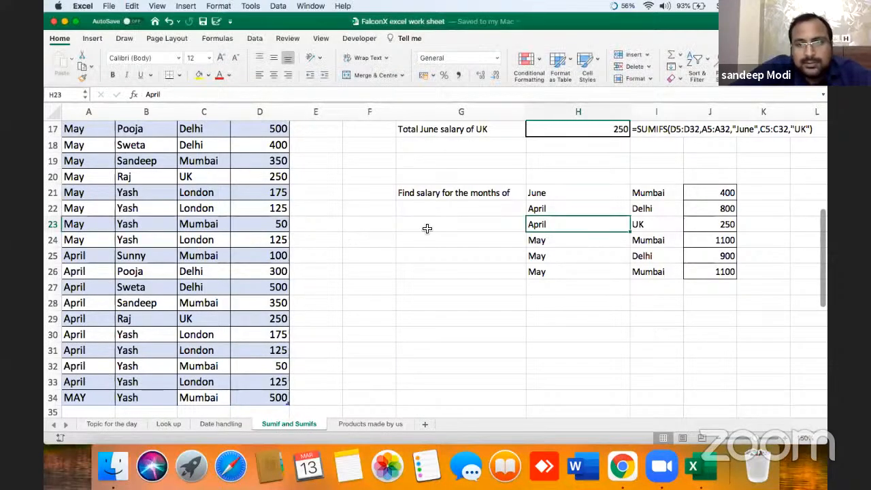
# Step: Clear the SUMIFS formulas from J21:J26
pyautogui.click(705, 193)
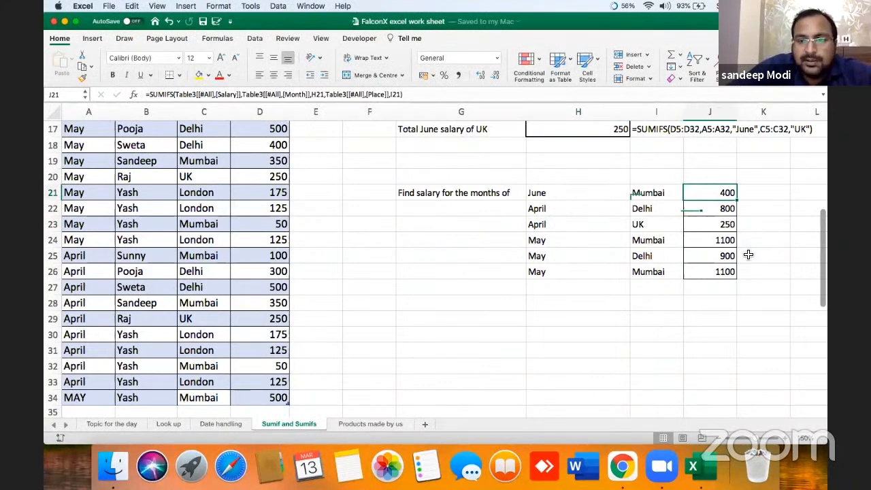
pyautogui.hotkey('shift', 'Down')
pyautogui.hotkey('shift', 'Down')
pyautogui.hotkey('shift', 'Down')
pyautogui.hotkey('shift', 'Down')
pyautogui.hotkey('shift', 'Down')
pyautogui.press('Delete')
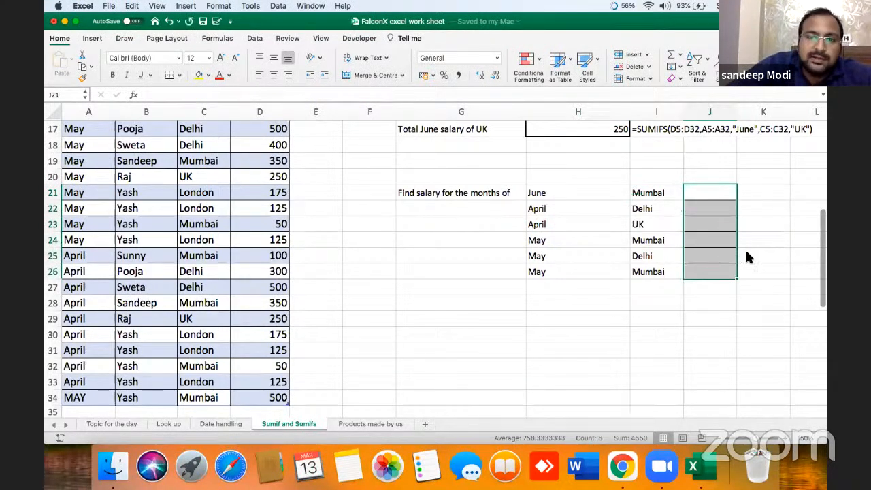
pyautogui.press('Left')
pyautogui.press('Left')
pyautogui.press('Left')
pyautogui.press('Left')
pyautogui.press('Left')
pyautogui.press('Left')
pyautogui.press('Left')
pyautogui.press('Left')
pyautogui.press('Left')
pyautogui.press('Right')
pyautogui.press('Right')
pyautogui.press('Right')
pyautogui.press('Right')
pyautogui.press('Right')
pyautogui.press('Right')
pyautogui.press('Right')
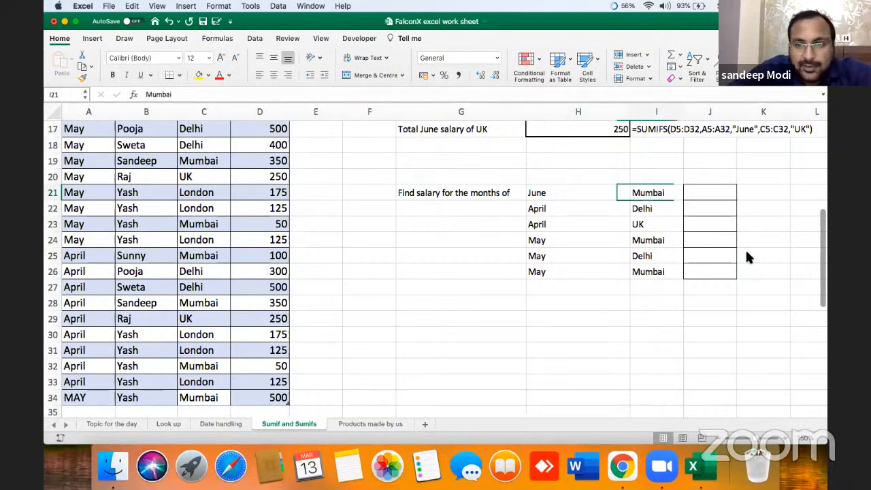
pyautogui.press('Right')
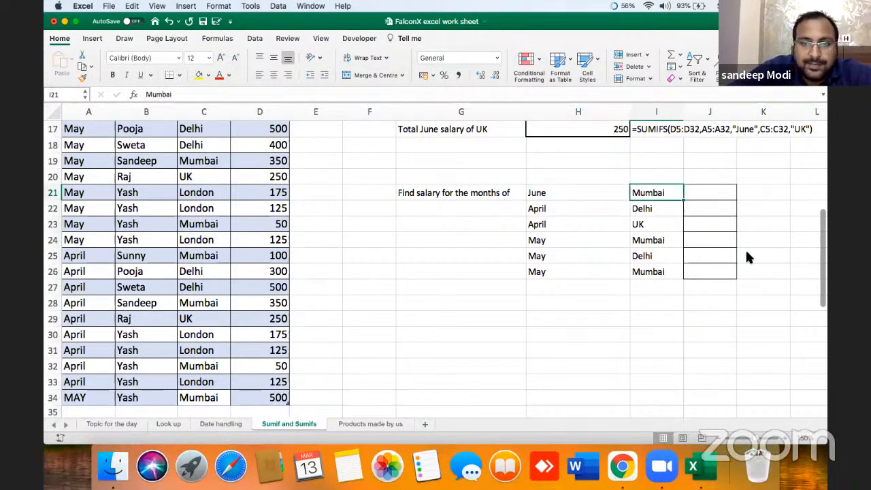
# Step: Enter a SUMIFS formula in J21 again, taking the table's Salary column including its header as the sum range
pyautogui.press('Right')
pyautogui.write('=sumifs')
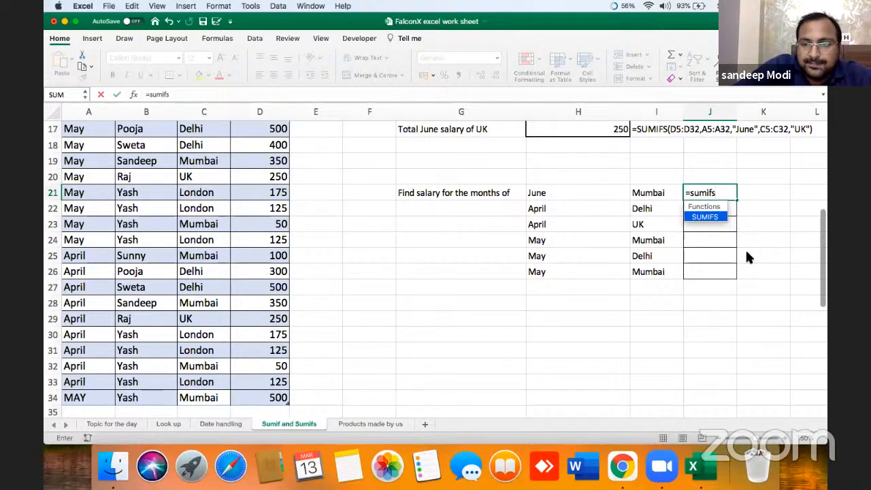
pyautogui.write('(')
pyautogui.click(234, 145)
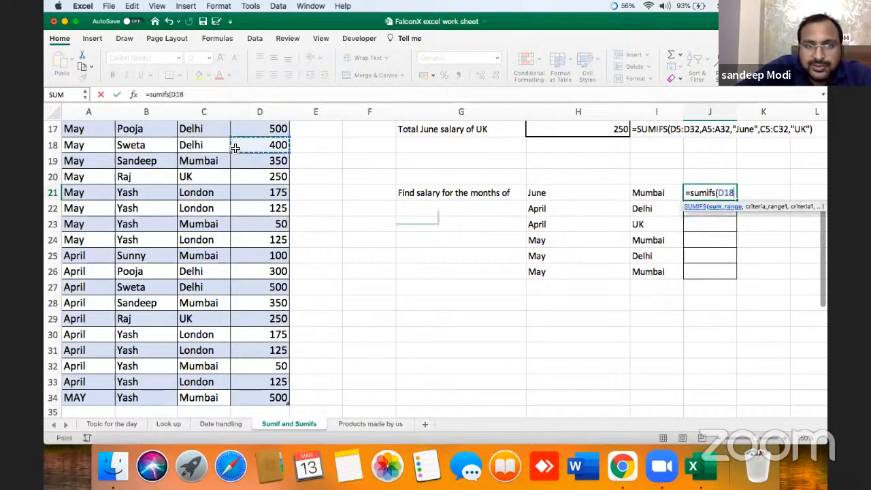
pyautogui.press('Up')
pyautogui.press('Up')
pyautogui.press('Up')
pyautogui.press('Up')
pyautogui.press('Up')
pyautogui.press('Up')
pyautogui.press('Up')
pyautogui.press('Up')
pyautogui.press('Up')
pyautogui.press('Up')
pyautogui.press('Up')
pyautogui.press('Up')
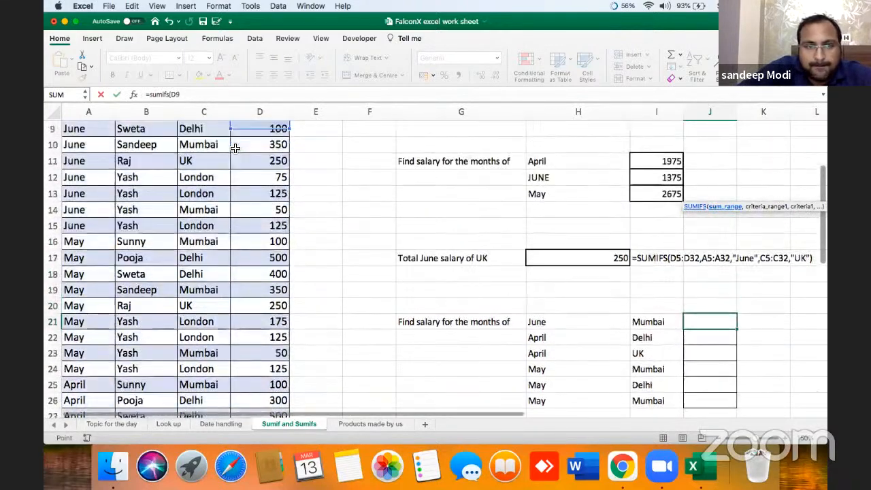
pyautogui.press('super+shift+Down')
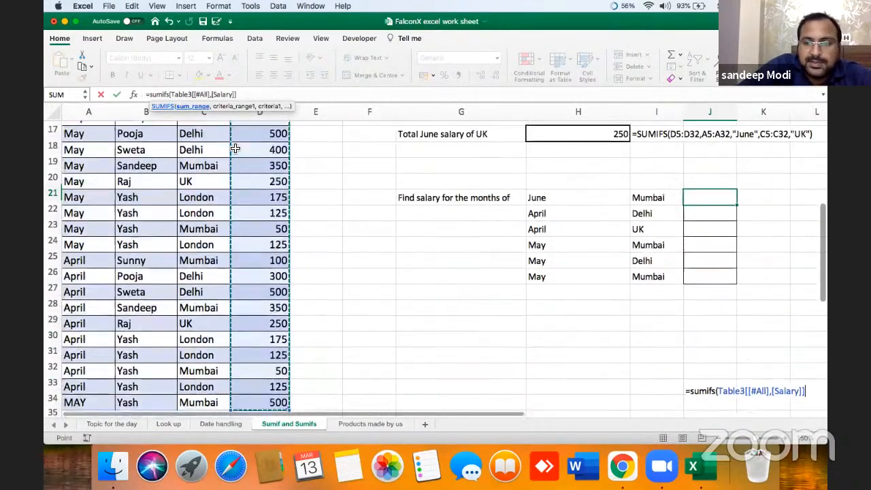
pyautogui.write(',')
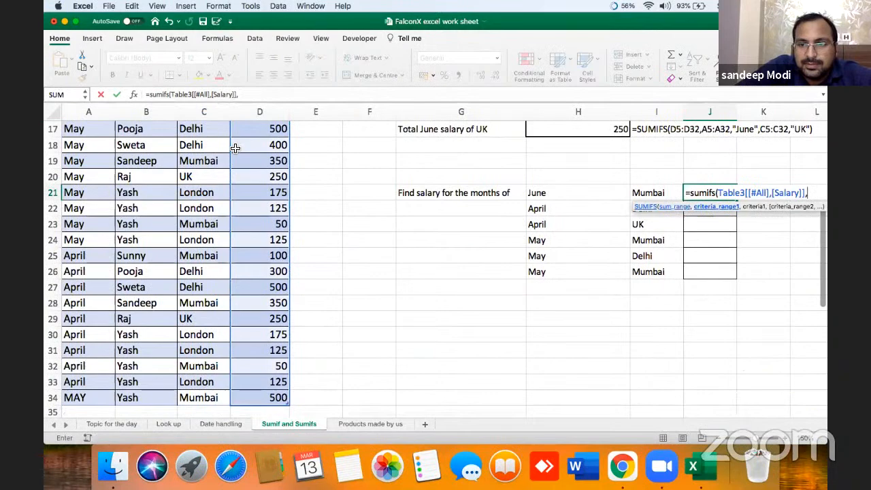
# Step: Add the table's Month column including its header as J21's first criteria range, with cell H21 as the criterion
pyautogui.click(100, 163)
pyautogui.press('Up')
pyautogui.press('Up')
pyautogui.press('Up')
pyautogui.press('Up')
pyautogui.press('Up')
pyautogui.press('Up')
pyautogui.press('Up')
pyautogui.press('Up')
pyautogui.press('Up')
pyautogui.press('Up')
pyautogui.press('Up')
pyautogui.press('Up')
pyautogui.press('Up')
pyautogui.press('Up')
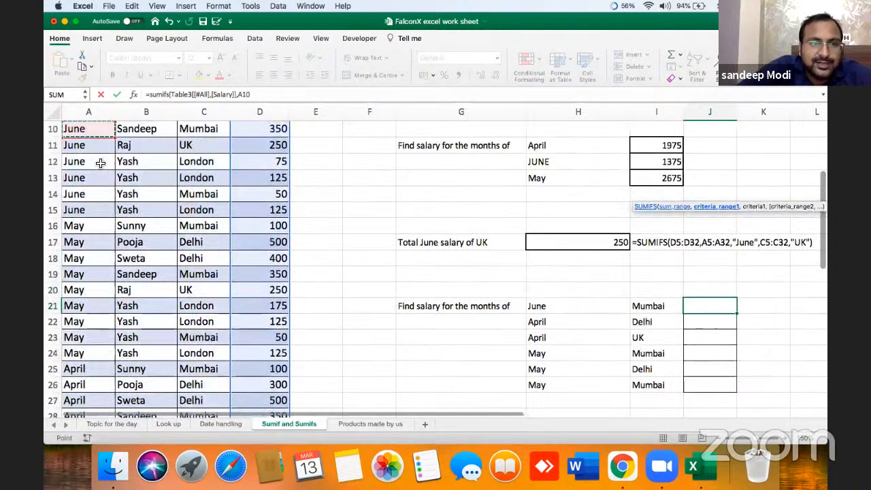
pyautogui.press('Down')
pyautogui.hotkey('ctrl', 'shift', 'Down')
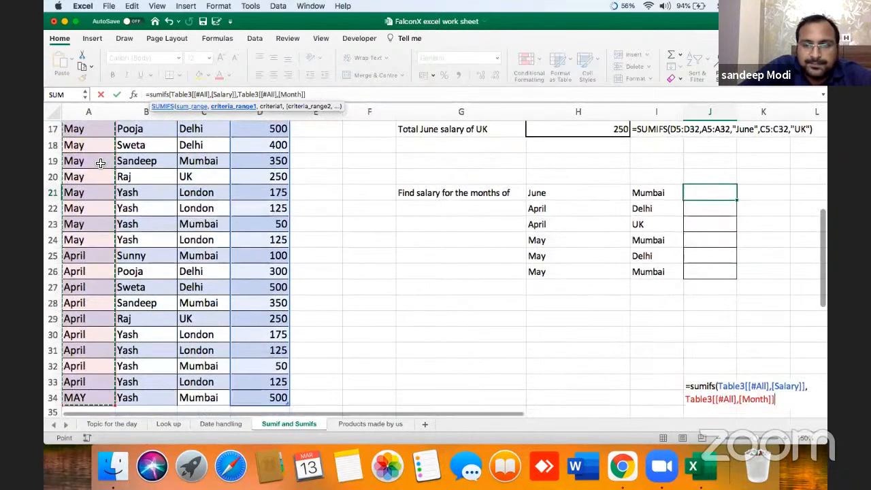
pyautogui.write(',')
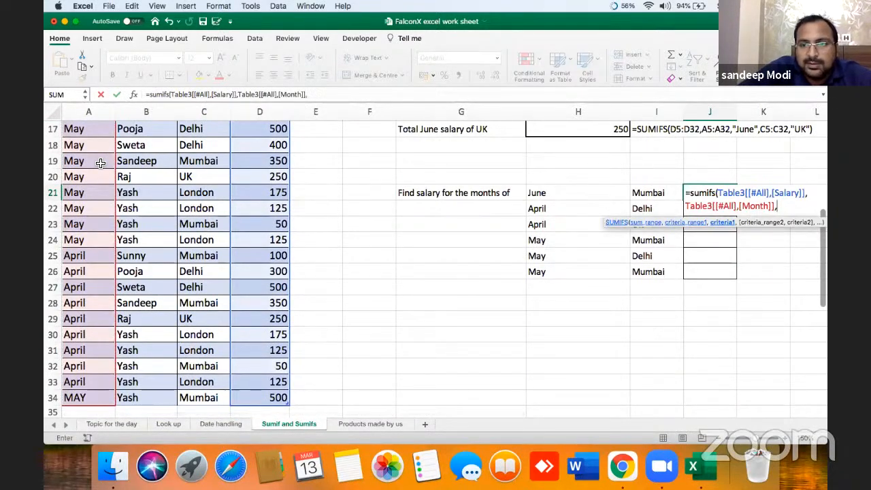
pyautogui.click(559, 191)
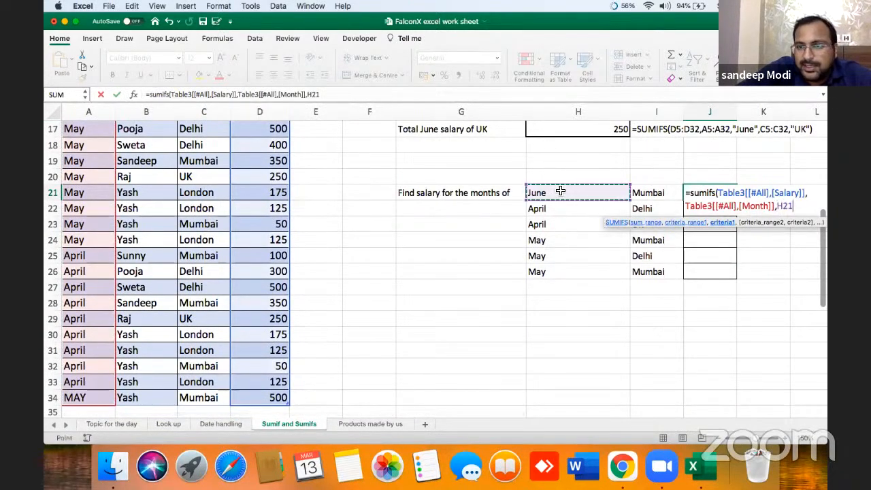
pyautogui.write(',')
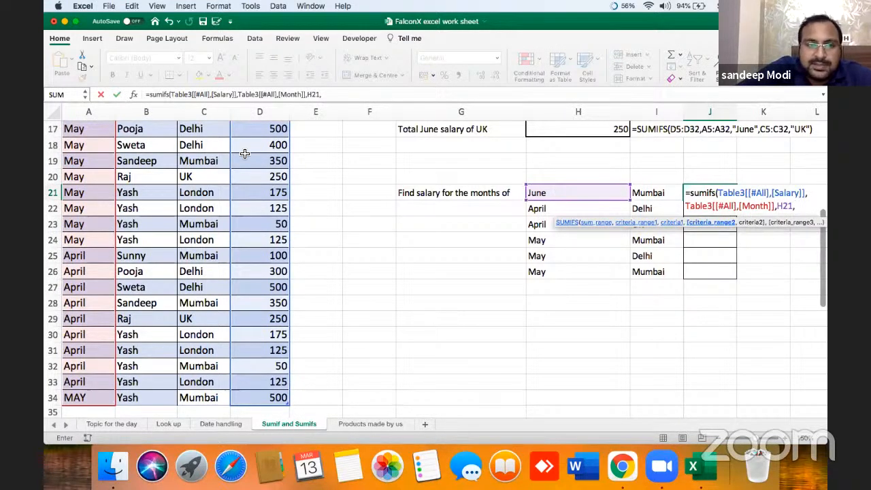
# Step: Add the table's Place column including its header as the second criteria range with criterion I21 and complete J21's formula
pyautogui.click(205, 155)
pyautogui.press('Up')
pyautogui.press('Up')
pyautogui.press('Up')
pyautogui.press('Up')
pyautogui.press('Up')
pyautogui.press('Up')
pyautogui.press('Up')
pyautogui.press('Up')
pyautogui.press('Up')
pyautogui.press('Up')
pyautogui.press('Up')
pyautogui.press('Up')
pyautogui.press('Up')
pyautogui.press('Up')
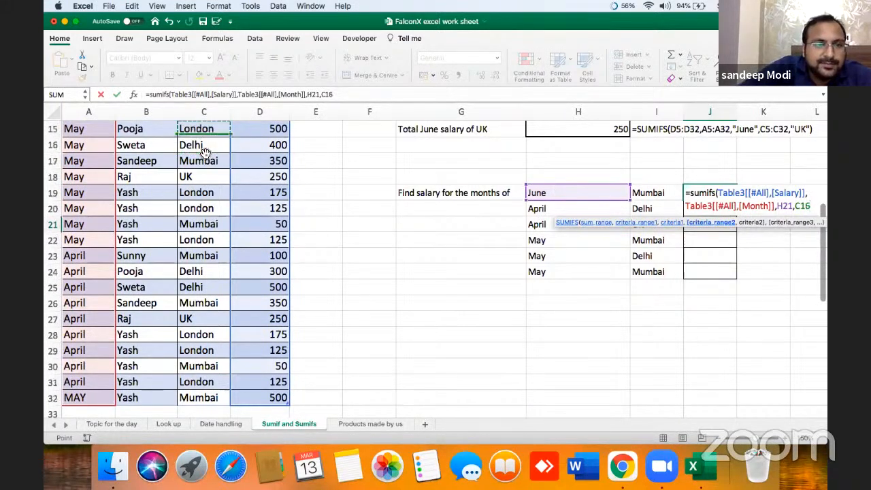
pyautogui.press('Down')
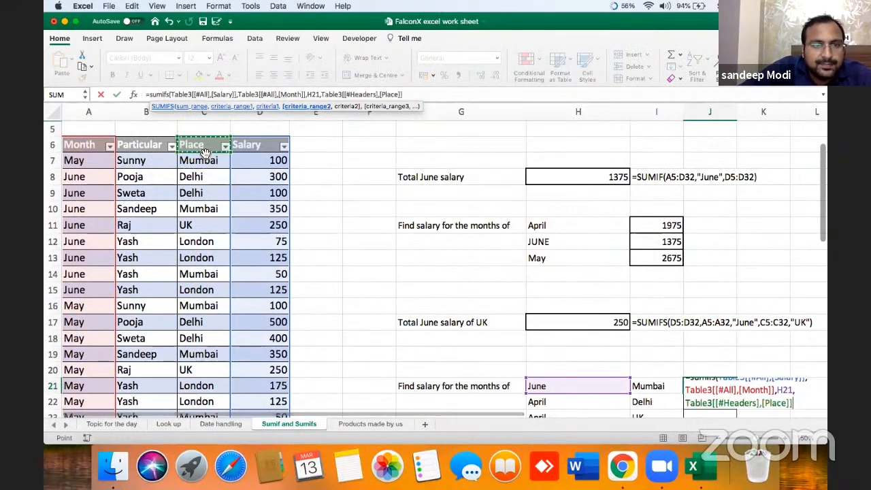
pyautogui.press('super+shift+Down')
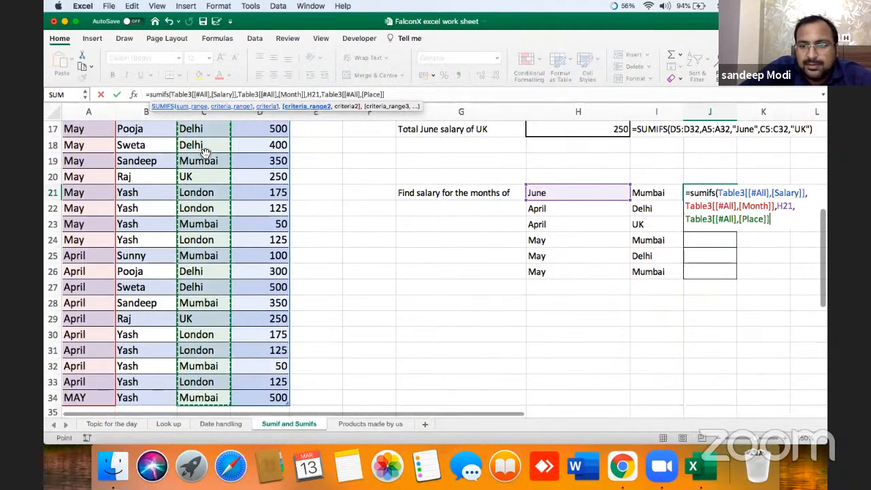
pyautogui.write(',')
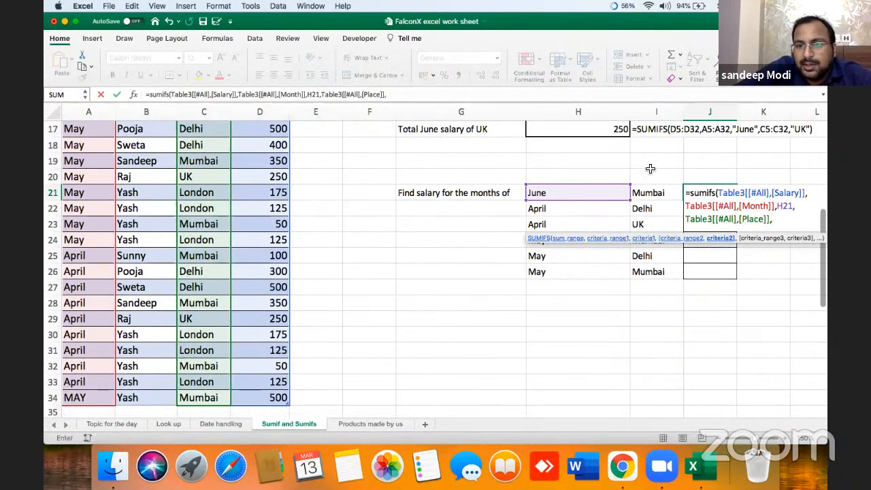
pyautogui.click(653, 192)
pyautogui.write(')')
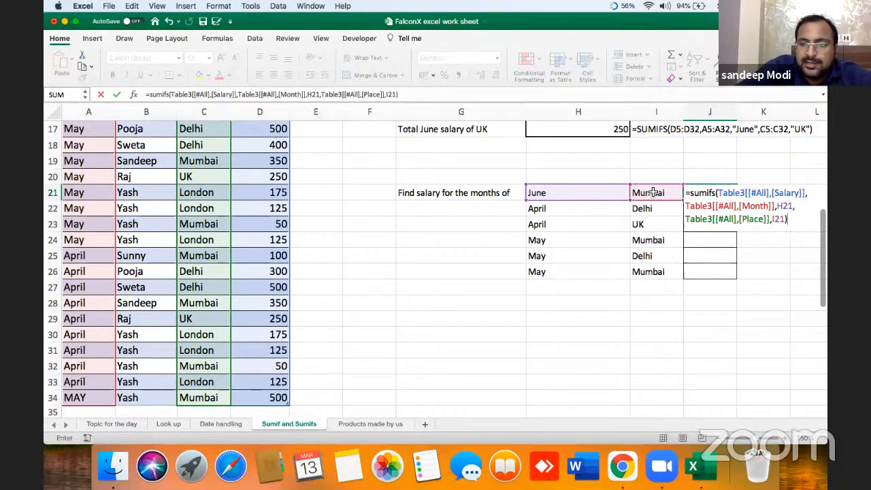
pyautogui.press('Return')
# Step: Complete J21's SUMIFS formula and copy it down to J22:J26 for the remaining month and place pairs
pyautogui.press('Up')
pyautogui.press('super+c')
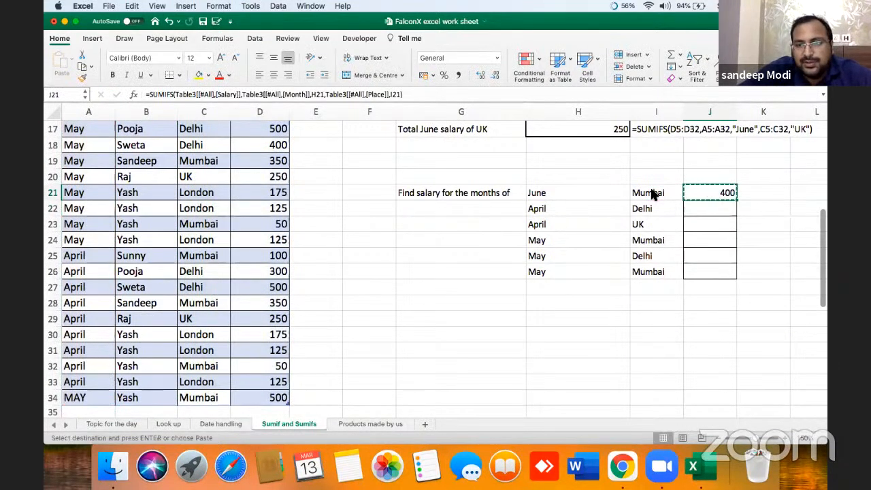
pyautogui.hotkey('shift', 'Down')
pyautogui.hotkey('shift', 'Down')
pyautogui.hotkey('shift', 'Down')
pyautogui.hotkey('shift', 'Down')
pyautogui.hotkey('shift', 'Down')
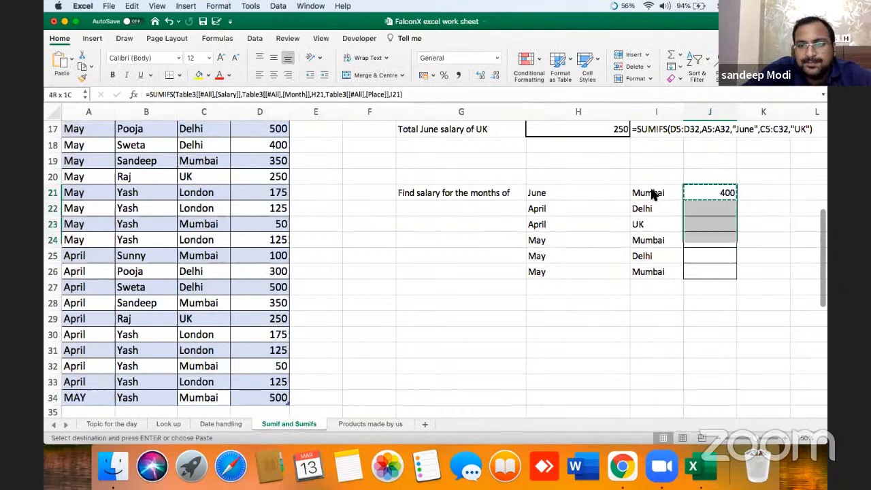
pyautogui.press('Return')
pyautogui.press('Down')
pyautogui.press('Down')
pyautogui.press('Down')
pyautogui.press('Down')
pyautogui.press('Down')
pyautogui.press('Down')
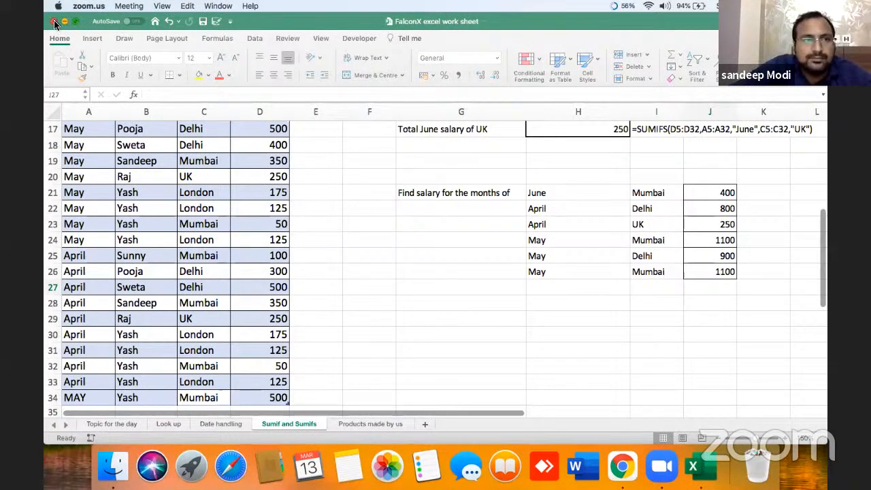
# Step: Open the GSTR 1 workbook and show its Raw Data sheet at a readable size
pyautogui.click(525, 85)
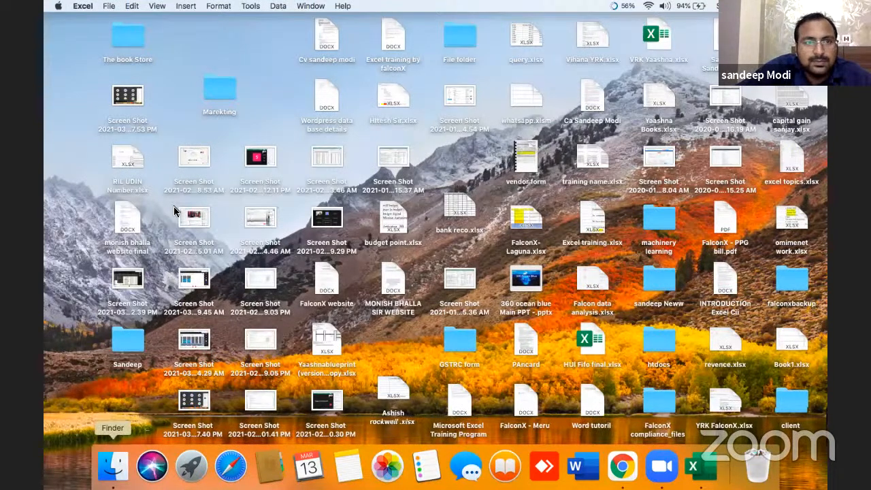
pyautogui.click(113, 467)
pyautogui.doubleClick(238, 50)
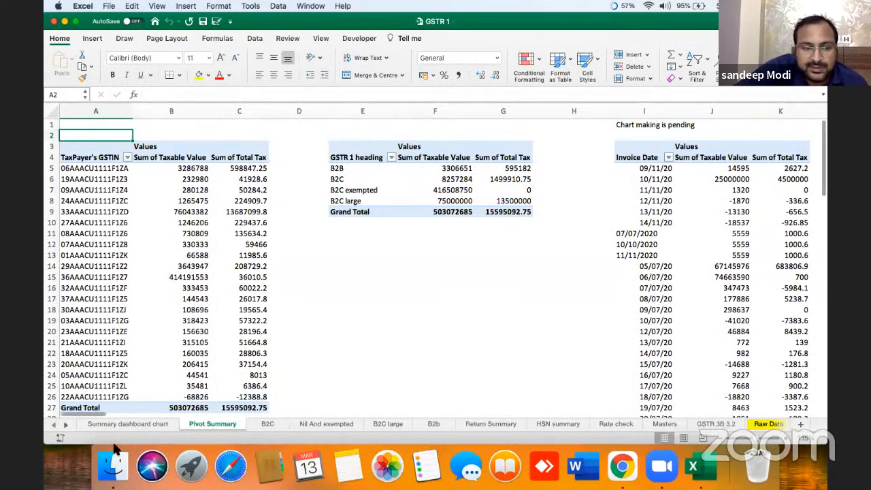
pyautogui.click(65, 425)
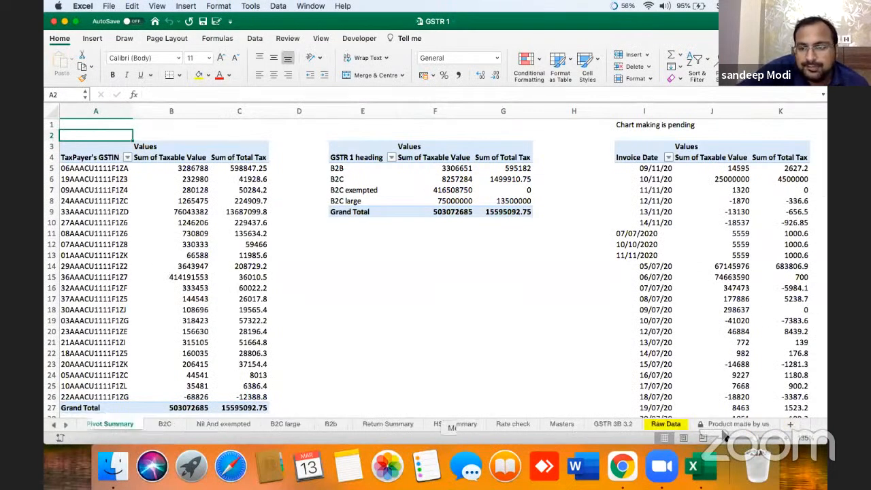
pyautogui.click(671, 425)
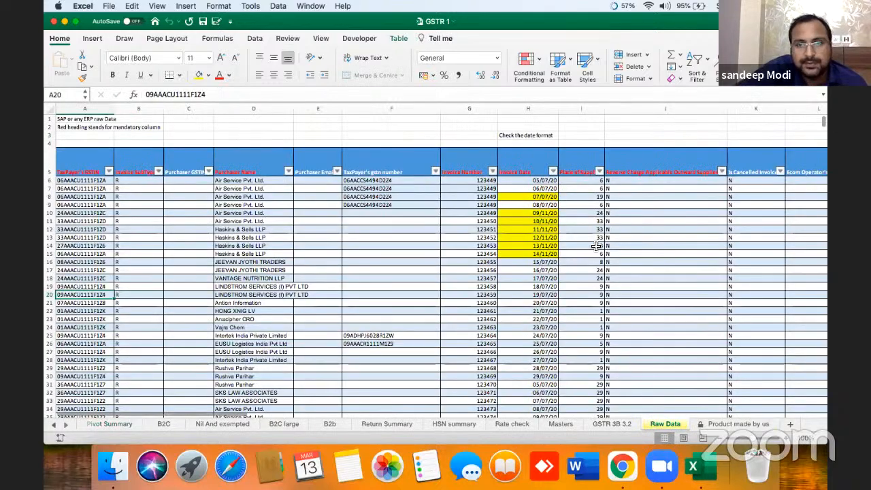
pyautogui.scroll(5, 598, 247)
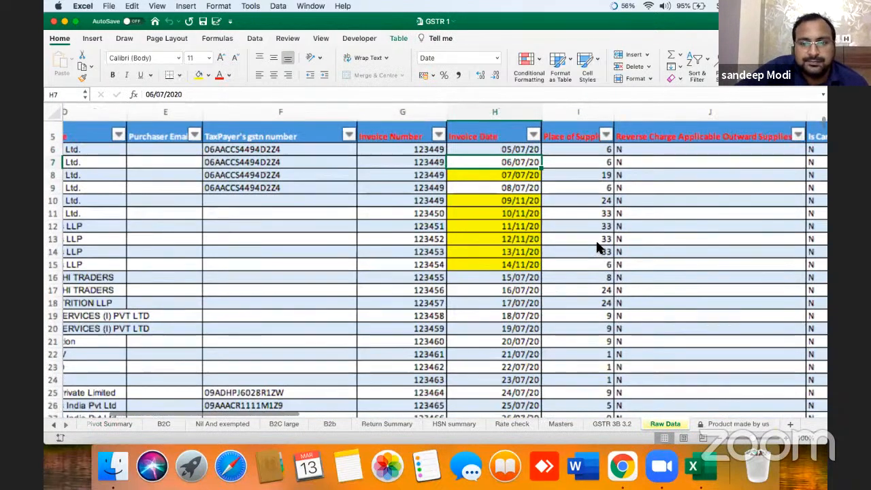
# Step: Examine the notes and first rows at the start of the Raw Data sheet, beginning with the TaxPayer's GSTIN column
pyautogui.press('Left')
pyautogui.press('Left')
pyautogui.press('Left')
pyautogui.press('Left')
pyautogui.press('Left')
pyautogui.press('Left')
pyautogui.press('Left')
pyautogui.press('Up')
pyautogui.press('Up')
pyautogui.press('Up')
pyautogui.press('Up')
pyautogui.press('Up')
pyautogui.press('Up')
pyautogui.press('Down')
pyautogui.press('Down')
pyautogui.press('Down')
pyautogui.press('Down')
pyautogui.press('Down')
pyautogui.press('Down')
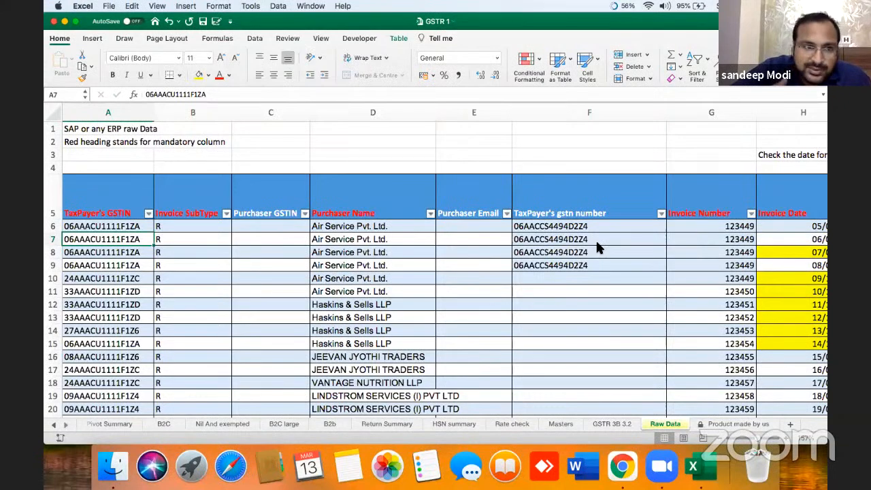
# Step: Review the Raw Data column headings in row 5 from TaxPayer's GSTIN across to Date format check
pyautogui.press('Up')
pyautogui.press('Up')
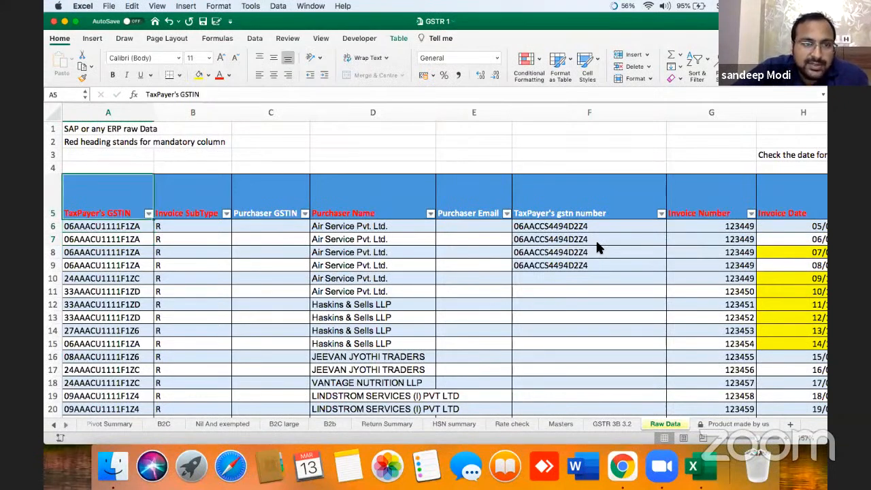
pyautogui.press('Right')
pyautogui.press('Right')
pyautogui.press('Right')
pyautogui.press('Right')
pyautogui.press('Right')
pyautogui.press('Right')
pyautogui.press('Right')
pyautogui.press('Right')
pyautogui.press('Right')
pyautogui.press('Right')
pyautogui.press('Right')
pyautogui.press('Right')
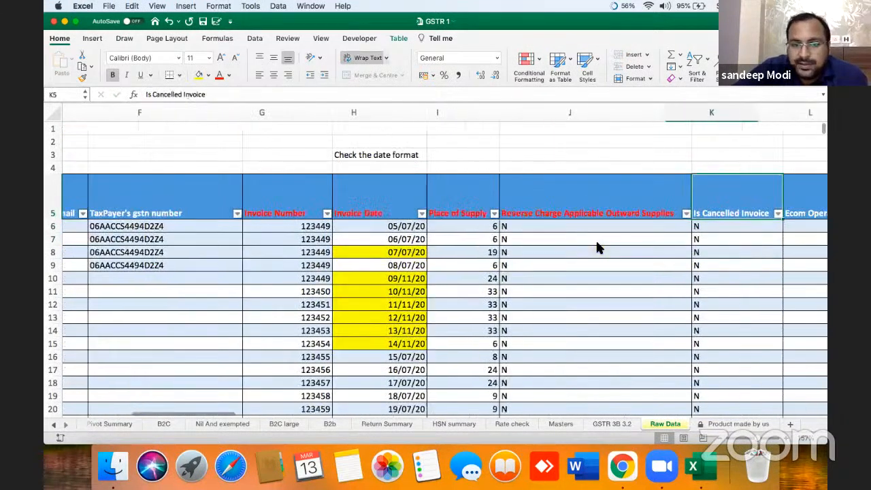
pyautogui.press('Right')
pyautogui.press('Right')
pyautogui.press('Right')
pyautogui.press('Right')
pyautogui.press('Right')
pyautogui.press('Right')
pyautogui.press('Right')
pyautogui.press('Right')
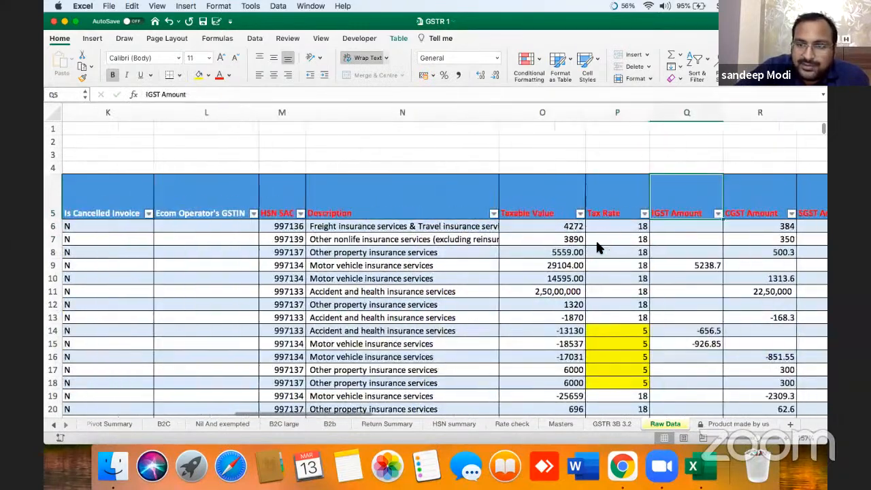
pyautogui.press('Right')
pyautogui.press('Right')
pyautogui.press('Right')
pyautogui.press('Right')
pyautogui.press('Right')
pyautogui.press('Right')
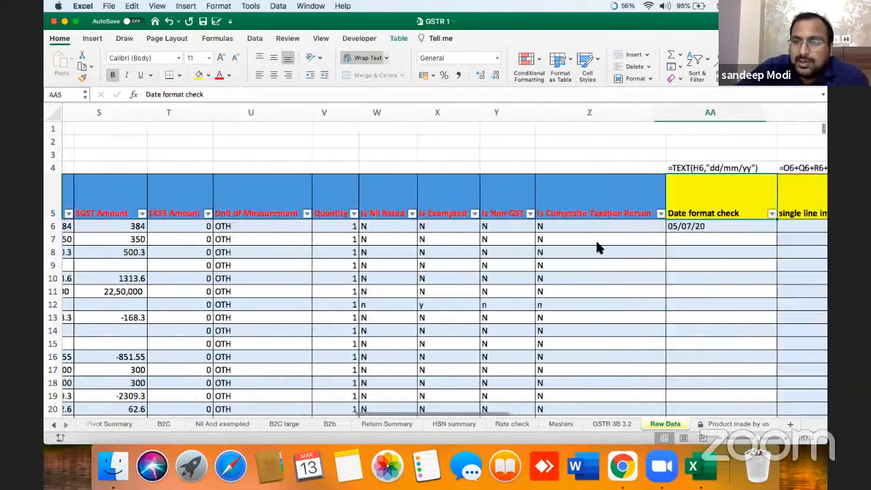
# Step: Go back along the row 5 headings to the first columns and review them up to Purchaser Name
pyautogui.press('Left')
pyautogui.press('Left')
pyautogui.press('Left')
pyautogui.press('Left')
pyautogui.press('Left')
pyautogui.press('Left')
pyautogui.press('Left')
pyautogui.press('Left')
pyautogui.press('Left')
pyautogui.press('Left')
pyautogui.press('Left')
pyautogui.press('Left')
pyautogui.press('Left')
pyautogui.press('Left')
pyautogui.press('Left')
pyautogui.press('Left')
pyautogui.press('Left')
pyautogui.press('Left')
pyautogui.press('Left')
pyautogui.press('Left')
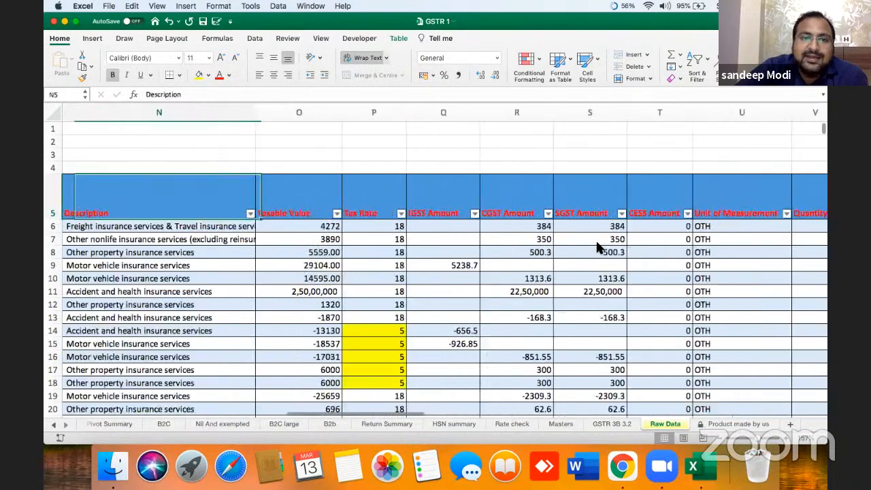
pyautogui.press('Left')
pyautogui.press('Left')
pyautogui.press('Left')
pyautogui.press('Left')
pyautogui.press('Left')
pyautogui.press('Left')
pyautogui.press('Right')
pyautogui.press('Right')
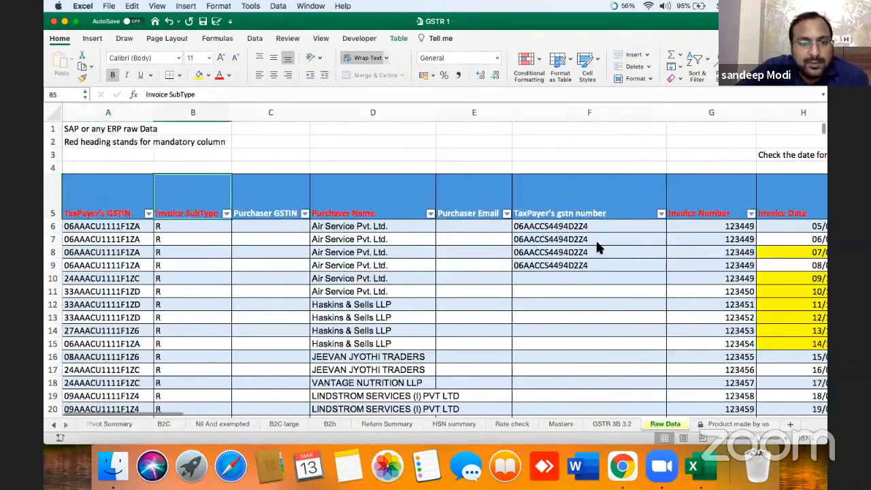
pyautogui.press('Left')
pyautogui.press('Left')
pyautogui.press('Right')
pyautogui.press('Right')
pyautogui.press('Right')
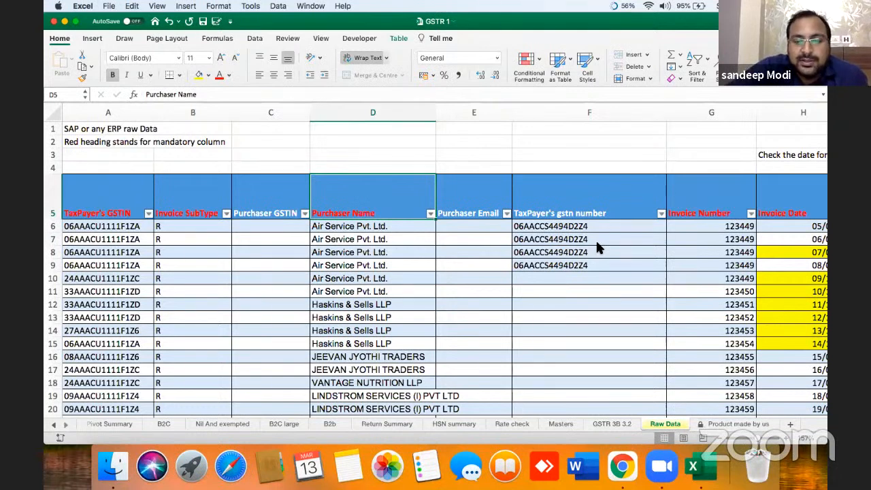
# Step: Examine the Purchaser Name and Purchaser Email headings and the first entries under TaxPayer's GSTIN
pyautogui.click(393, 251)
pyautogui.click(400, 216)
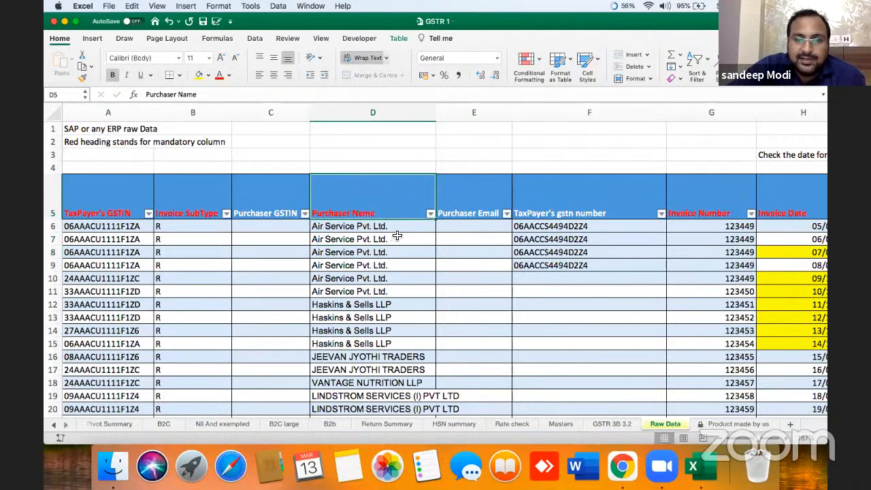
pyautogui.click(458, 212)
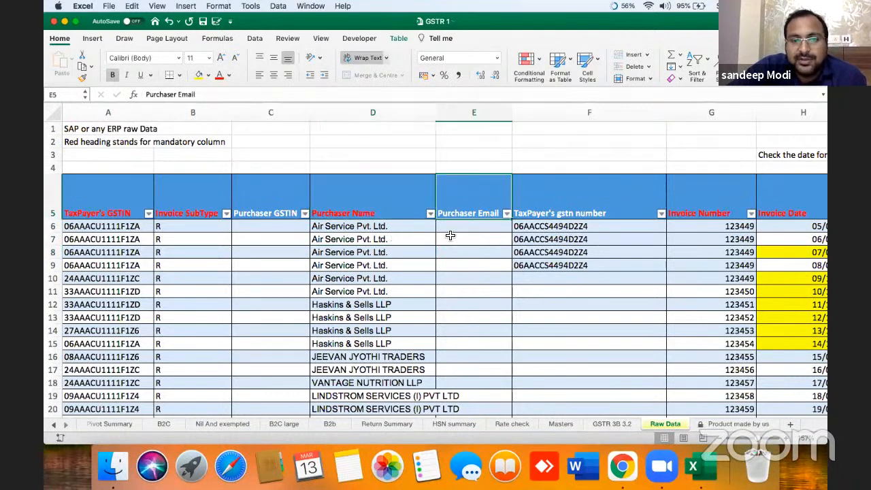
pyautogui.click(123, 208)
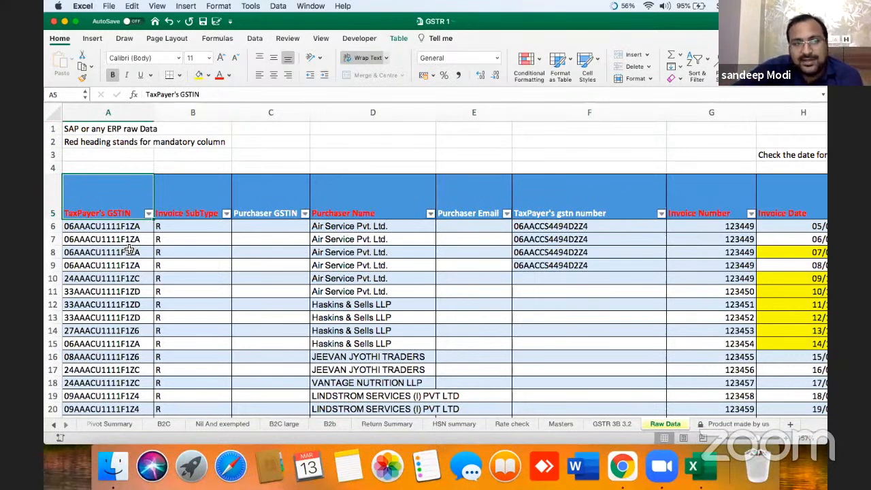
pyautogui.press('Down')
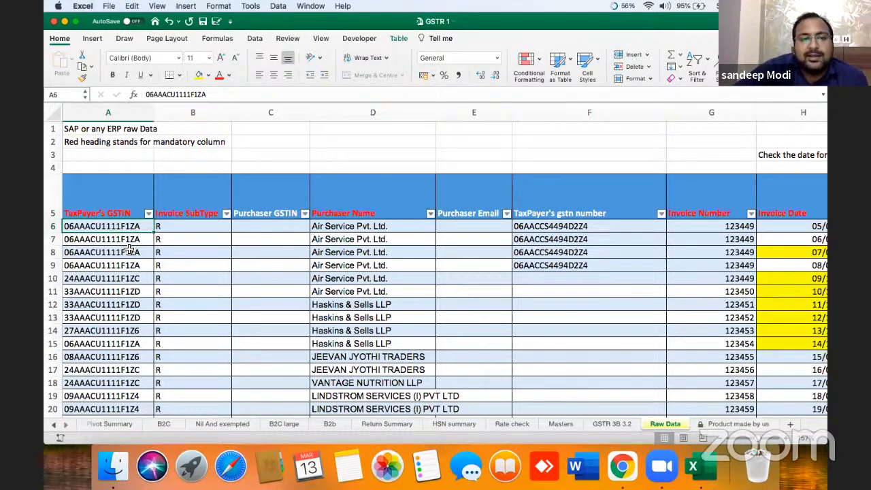
pyautogui.press('Up')
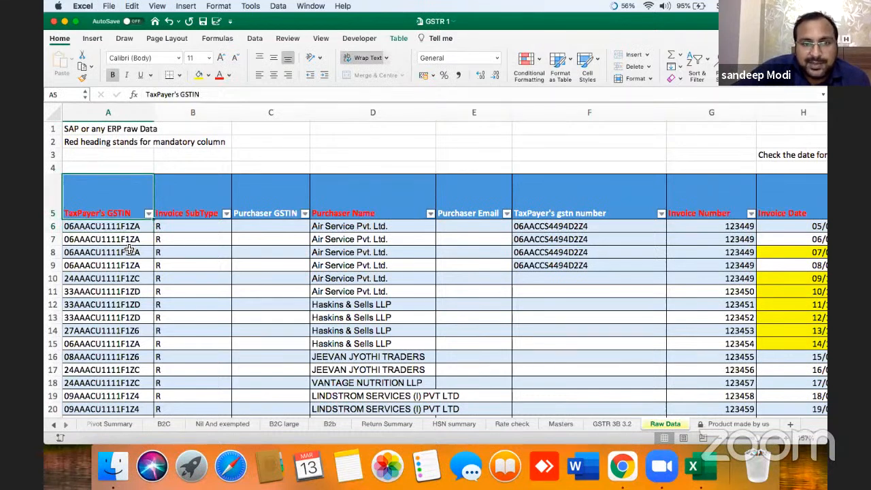
pyautogui.press('Down')
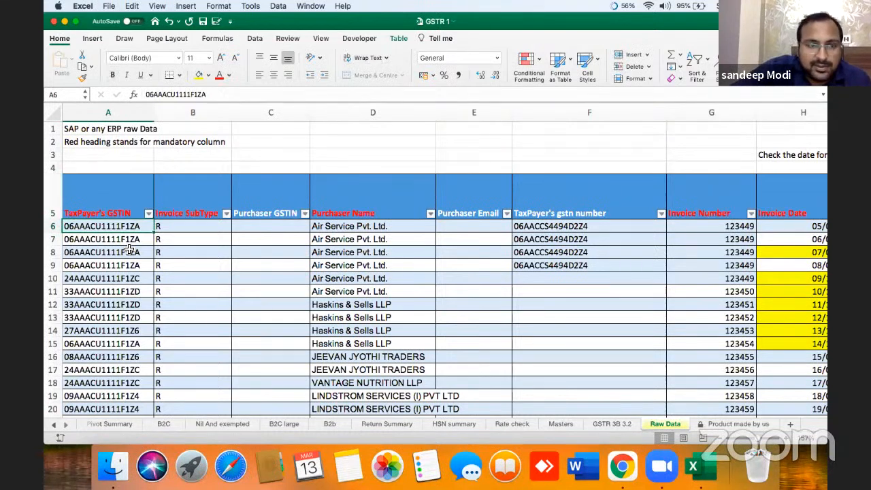
pyautogui.press('Up')
pyautogui.press('Down')
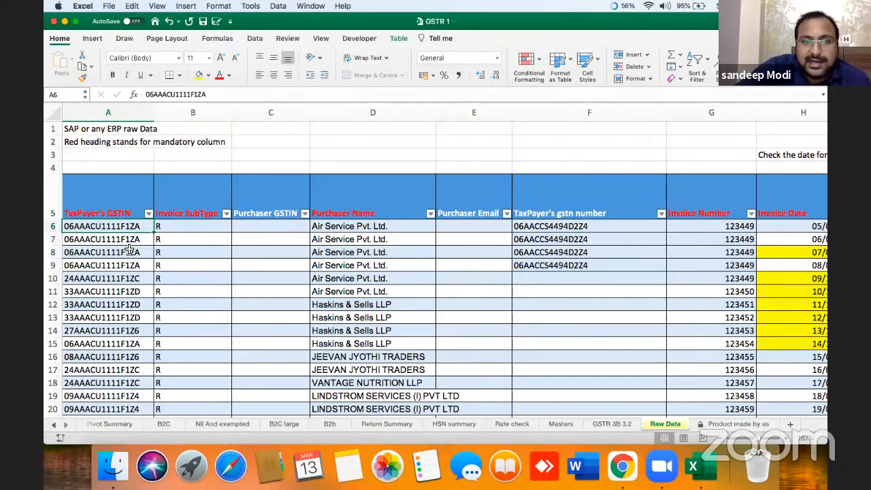
pyautogui.press('Down')
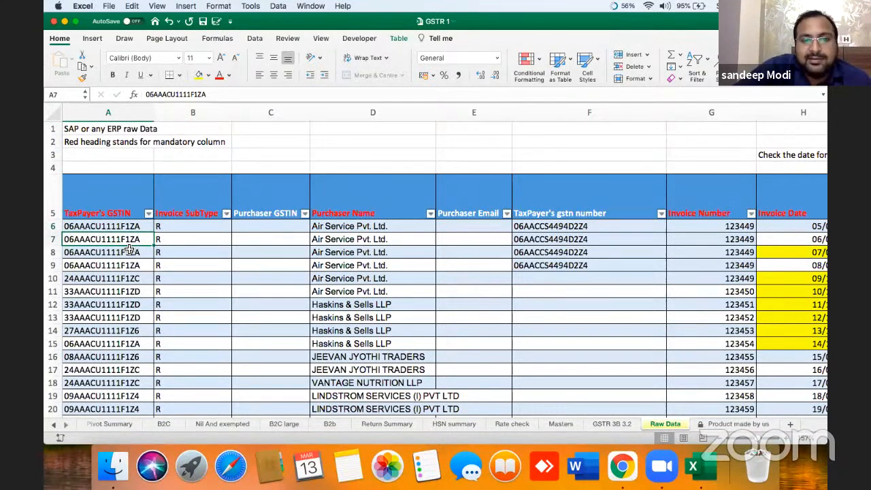
# Step: Inspect the invoice record in row 7 across its date, tax and exemption columns to the yellow support columns
pyautogui.press('Right')
pyautogui.press('Right')
pyautogui.press('Right')
pyautogui.press('Right')
pyautogui.press('Right')
pyautogui.press('Right')
pyautogui.press('Right')
pyautogui.press('Right')
pyautogui.press('Right')
pyautogui.press('Right')
pyautogui.press('Right')
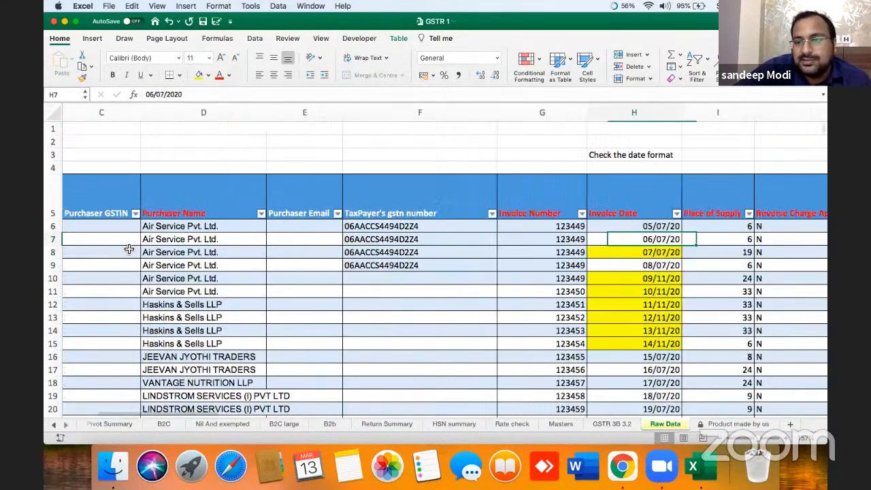
pyautogui.press('Right')
pyautogui.press('Right')
pyautogui.press('Right')
pyautogui.press('Right')
pyautogui.press('Right')
pyautogui.press('Right')
pyautogui.press('Right')
pyautogui.press('Right')
pyautogui.press('Right')
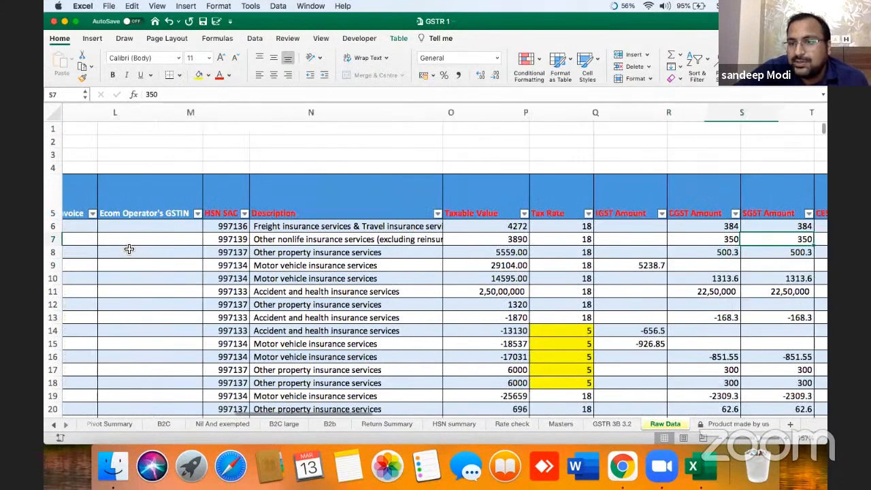
pyautogui.press('Right')
pyautogui.press('Right')
pyautogui.press('Right')
pyautogui.press('Right')
pyautogui.press('Right')
pyautogui.press('Right')
# Step: Inspect the invoice record in row 6 from the exemption columns back to Invoice Date
pyautogui.press('Left')
pyautogui.press('Up')
pyautogui.press('Left')
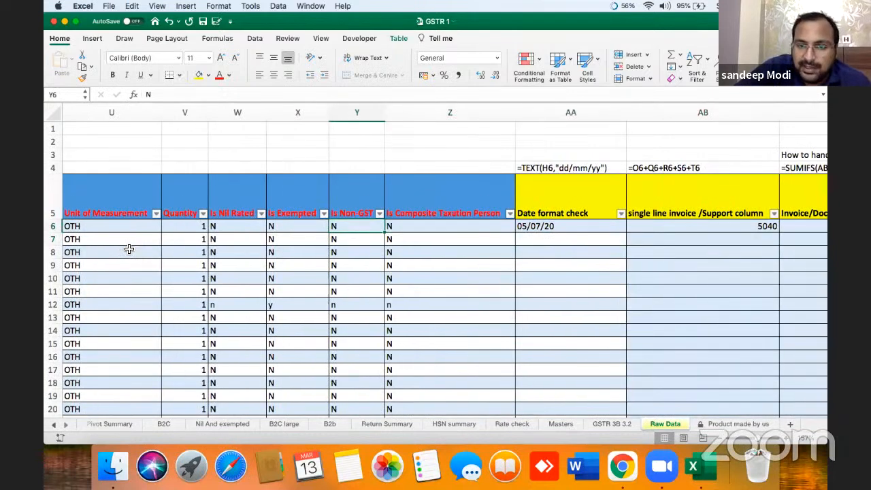
pyautogui.press('Left')
pyautogui.press('Left')
pyautogui.press('Left')
pyautogui.press('Left')
pyautogui.press('Left')
pyautogui.press('Left')
pyautogui.press('Left')
pyautogui.press('Left')
pyautogui.press('Left')
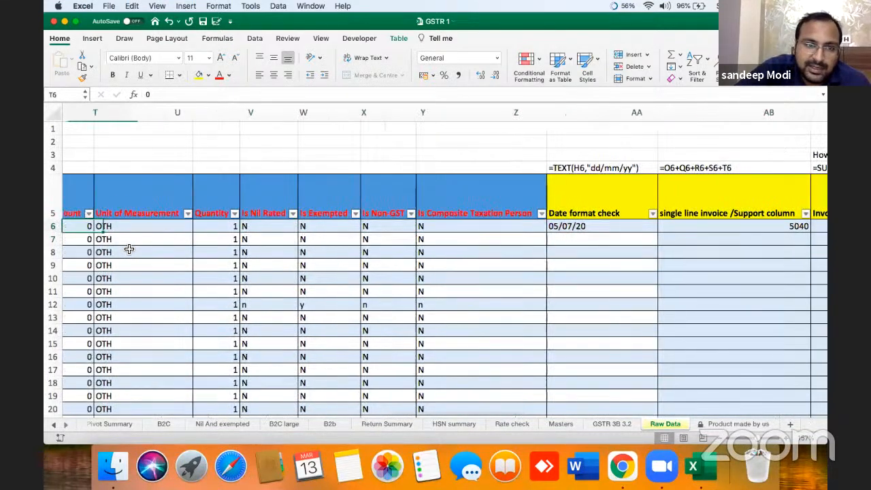
pyautogui.press('Left')
pyautogui.press('Left')
pyautogui.press('Left')
pyautogui.press('Left')
pyautogui.press('Left')
pyautogui.press('Left')
pyautogui.press('Left')
pyautogui.press('Left')
pyautogui.press('Left')
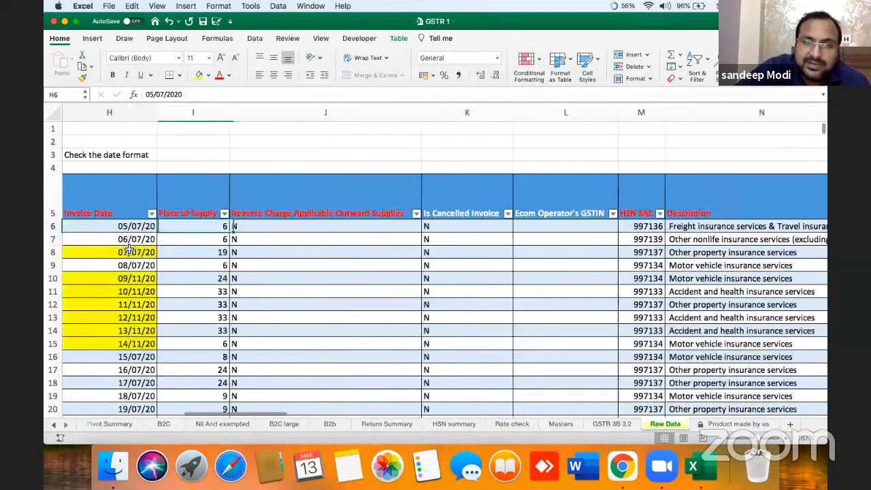
# Step: Go back to the TaxPayer's GSTIN column and check its distinct values in the filter list
pyautogui.press('Left')
pyautogui.press('Left')
pyautogui.press('Left')
pyautogui.press('Left')
pyautogui.press('Left')
pyautogui.press('Left')
pyautogui.press('Up')
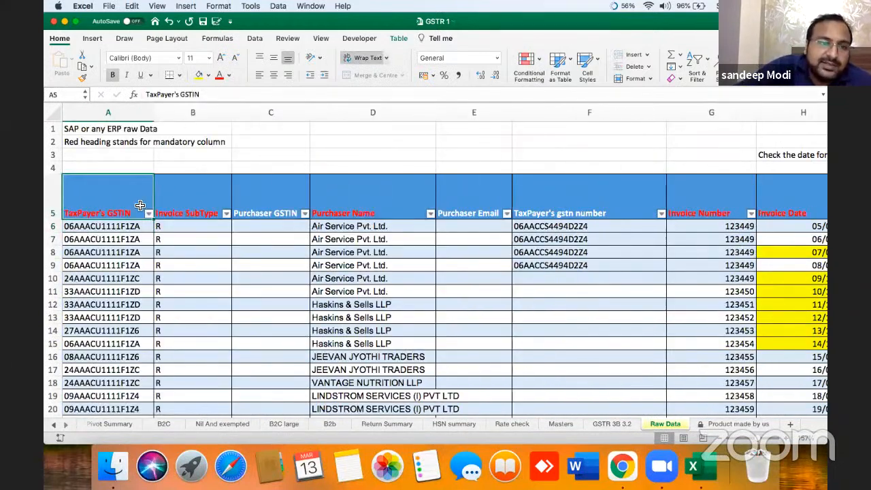
pyautogui.click(149, 214)
pyautogui.scroll(-2, 293, 398)
pyautogui.click(145, 340)
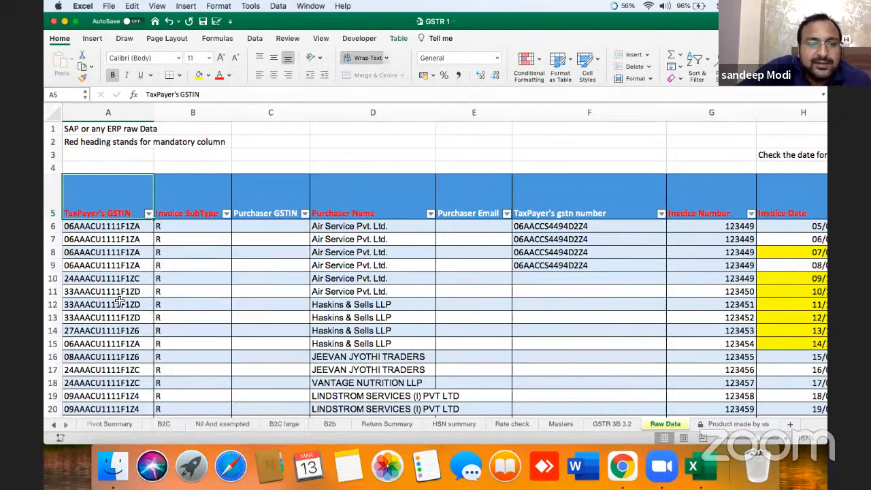
pyautogui.click(126, 262)
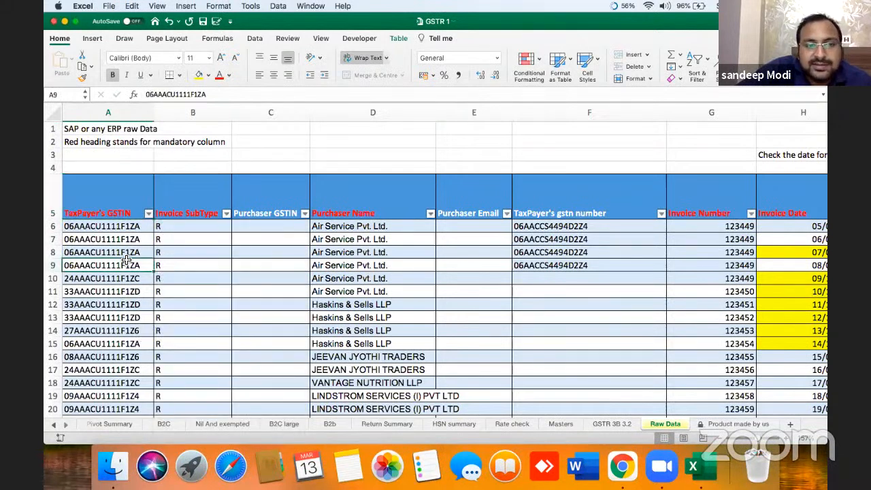
# Step: Check the filter values of the Invoice SubType and Purchaser Name columns without applying a filter
pyautogui.click(227, 215)
pyautogui.click(214, 258)
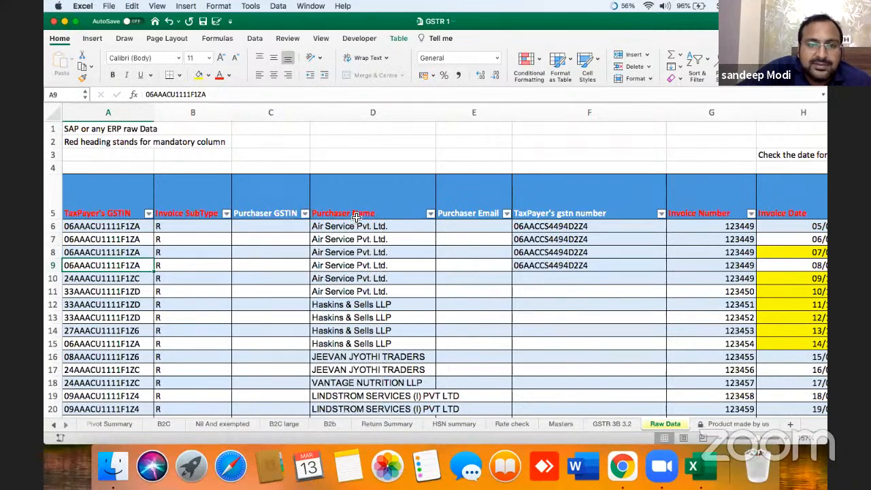
pyautogui.click(430, 214)
pyautogui.scroll(-5, 562, 367)
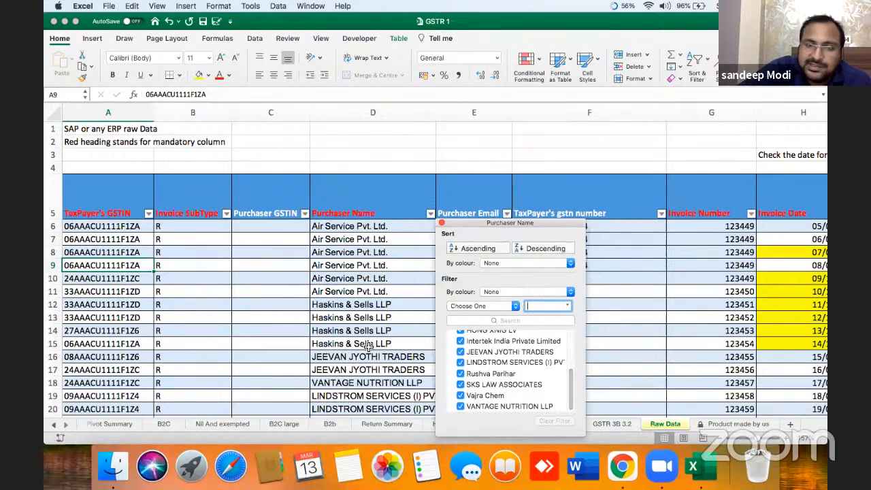
pyautogui.click(397, 296)
pyautogui.click(456, 281)
# Step: Look through the filter values of the Invoice Number column to its end without filtering
pyautogui.press('Right')
pyautogui.press('Right')
pyautogui.press('Right')
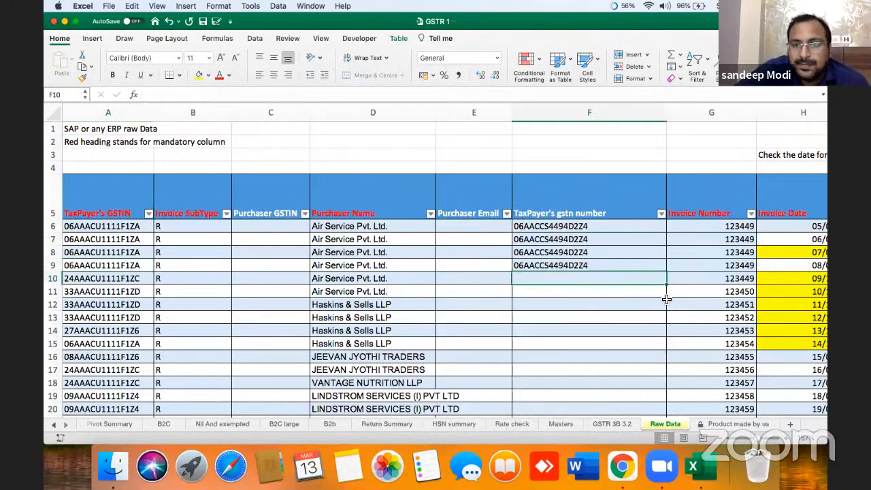
pyautogui.press('Left')
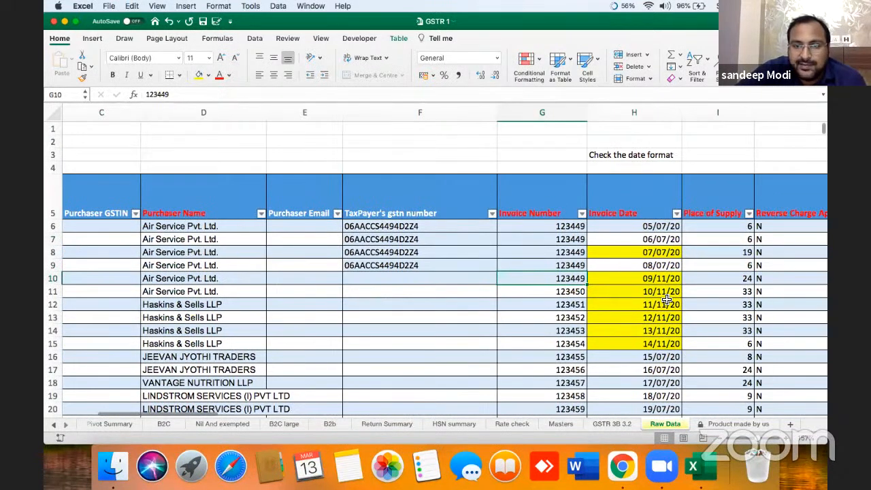
pyautogui.click(582, 214)
pyautogui.moveTo(735, 342); pyautogui.dragTo(743, 404)
pyautogui.click(591, 316)
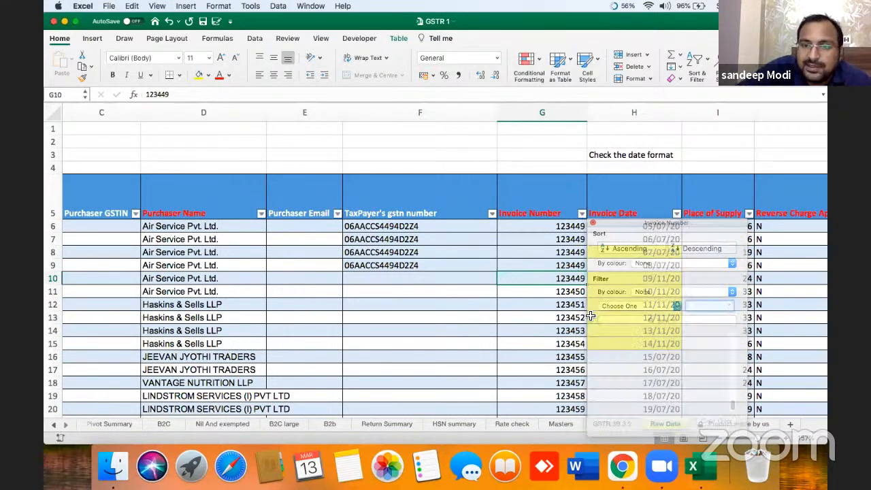
# Step: Check which years and months the Invoice Date column's filter list offers, leaving the data unfiltered
pyautogui.press('Right')
pyautogui.press('Right')
pyautogui.press('Right')
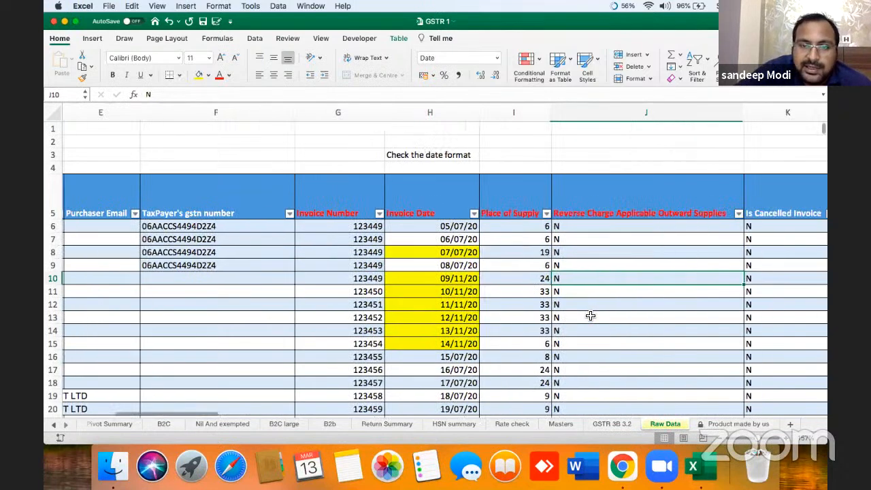
pyautogui.press('Right')
pyautogui.press('Left')
pyautogui.press('Left')
pyautogui.press('Left')
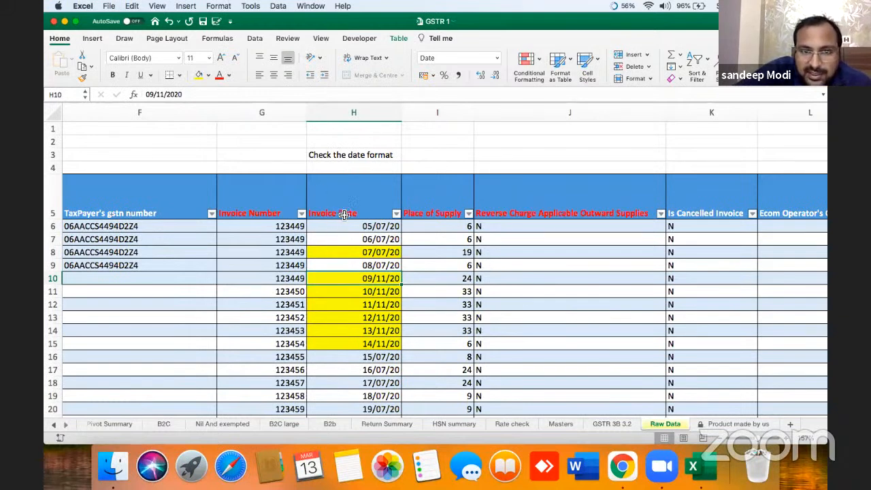
pyautogui.click(398, 214)
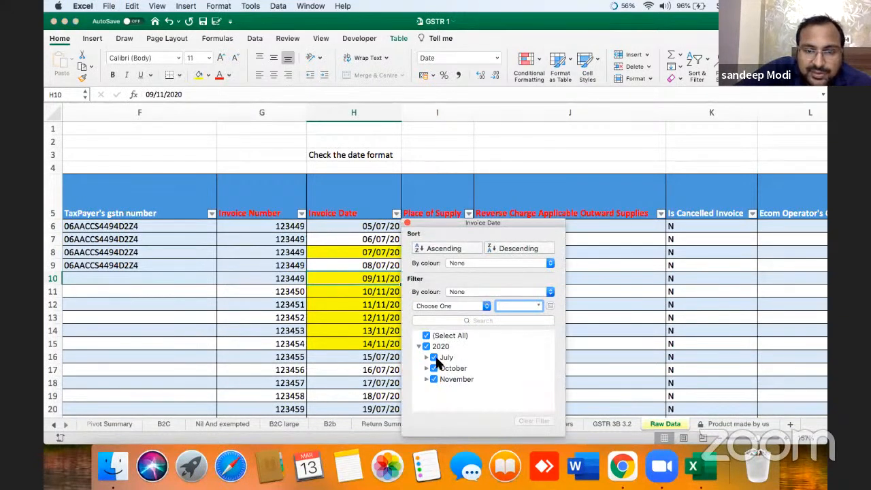
pyautogui.click(372, 332)
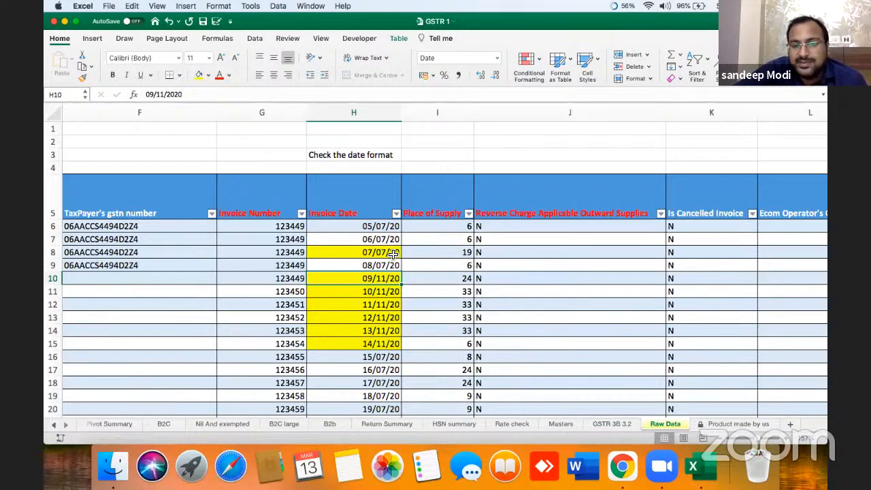
pyautogui.click(376, 229)
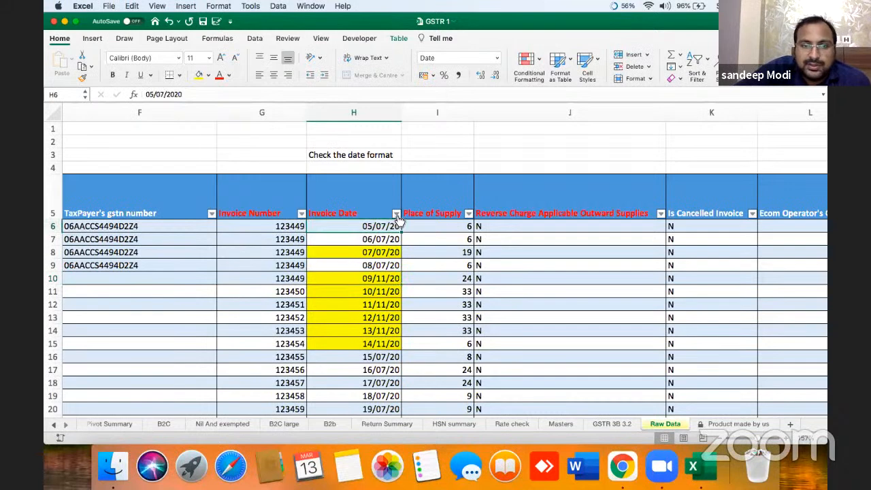
pyautogui.click(396, 215)
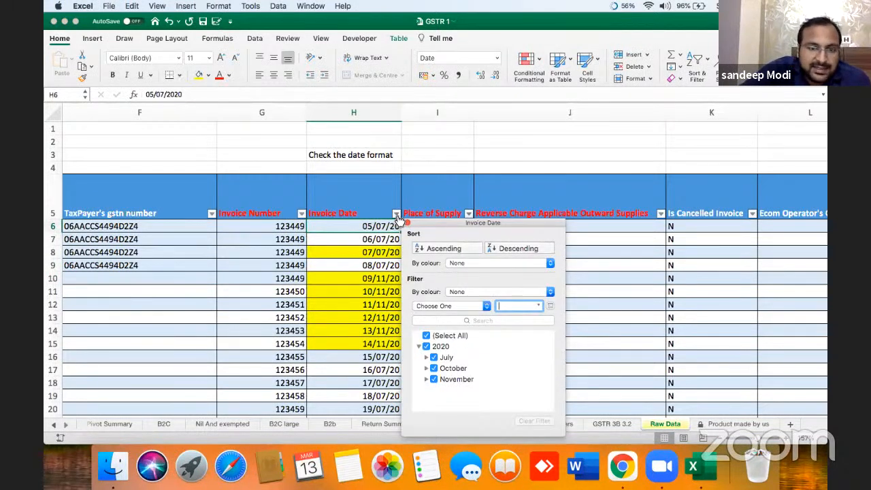
pyautogui.click(367, 241)
# Step: Review the headings around Place of Supply and look through that column's filter list to the last code
pyautogui.click(441, 216)
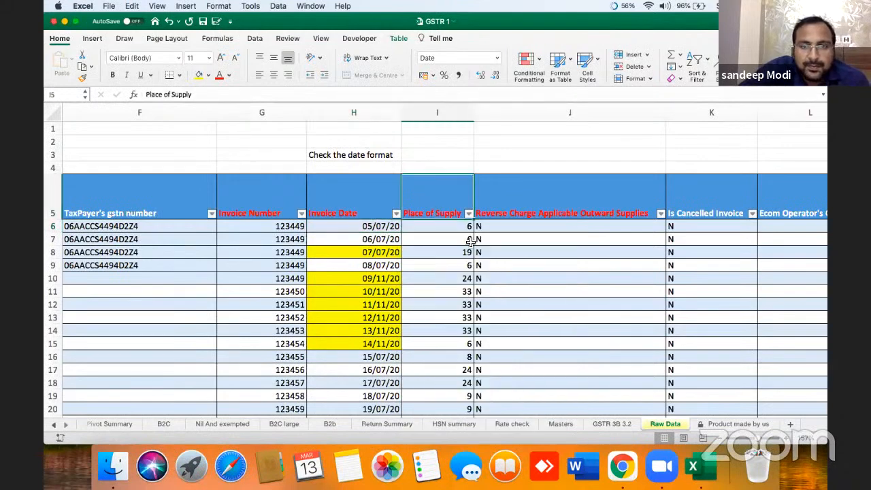
pyautogui.press('Left')
pyautogui.press('Right')
pyautogui.press('Right')
pyautogui.press('Right')
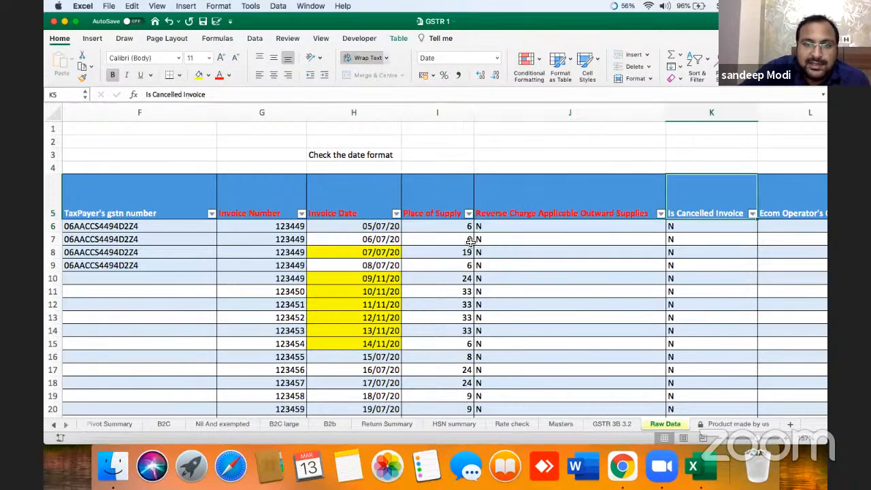
pyautogui.press('Right')
pyautogui.press('Left')
pyautogui.press('Left')
pyautogui.press('Left')
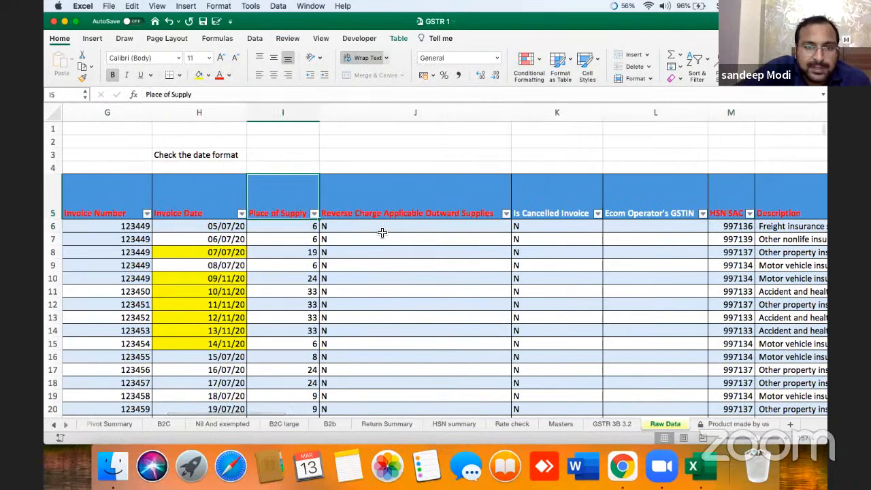
pyautogui.click(314, 214)
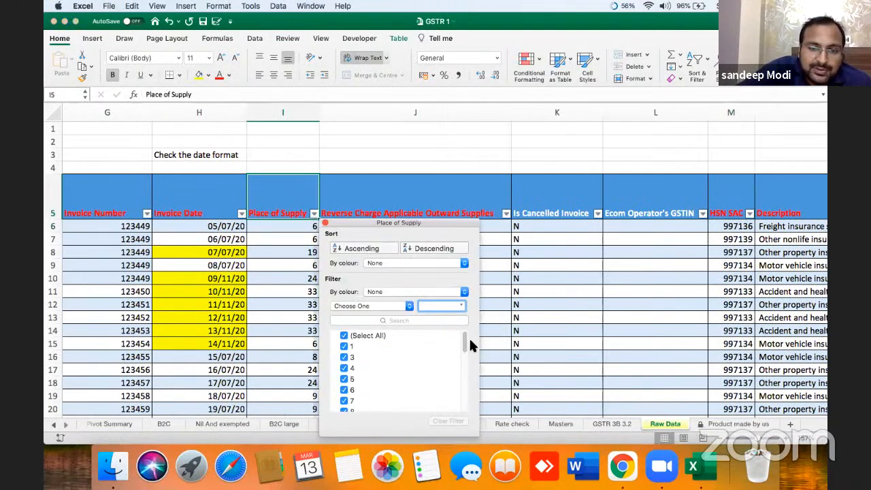
pyautogui.moveTo(468, 340); pyautogui.dragTo(465, 409)
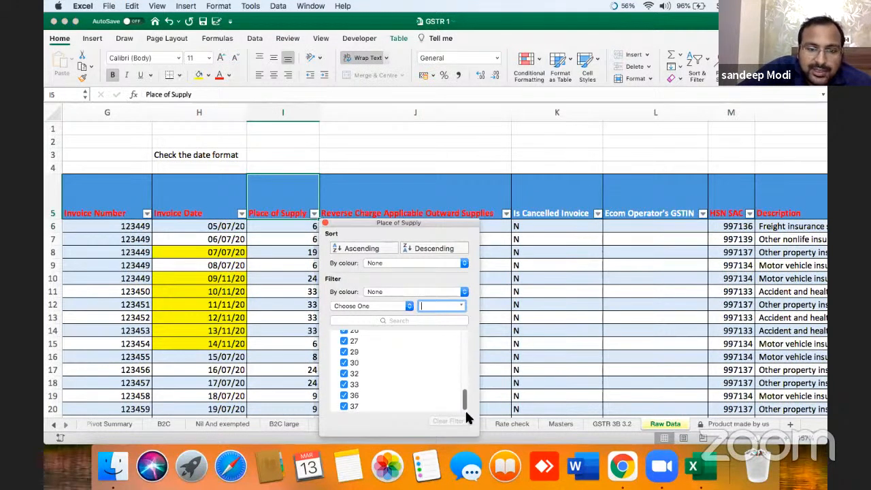
pyautogui.click(306, 331)
# Step: Inspect the invoice record in row 8 from Is Cancelled Invoice across to CESS Amount
pyautogui.click(577, 254)
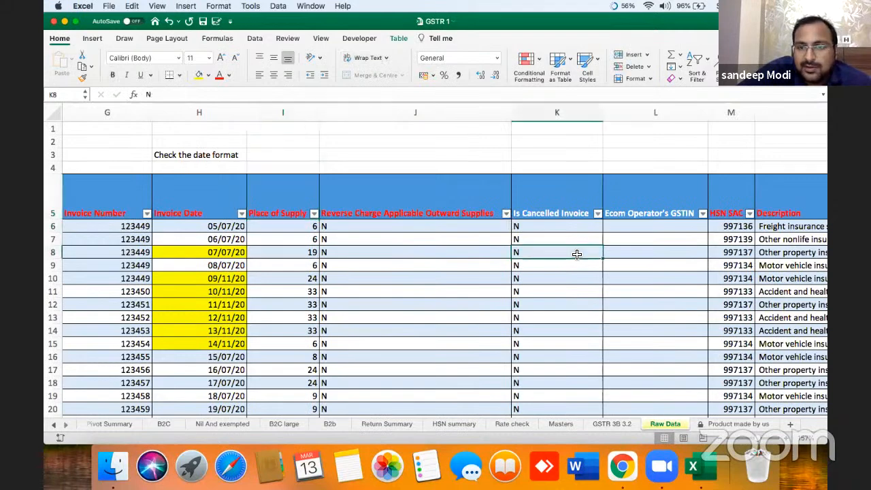
pyautogui.press('Right')
pyautogui.press('Right')
pyautogui.press('Right')
pyautogui.press('Right')
pyautogui.press('Left')
pyautogui.press('Left')
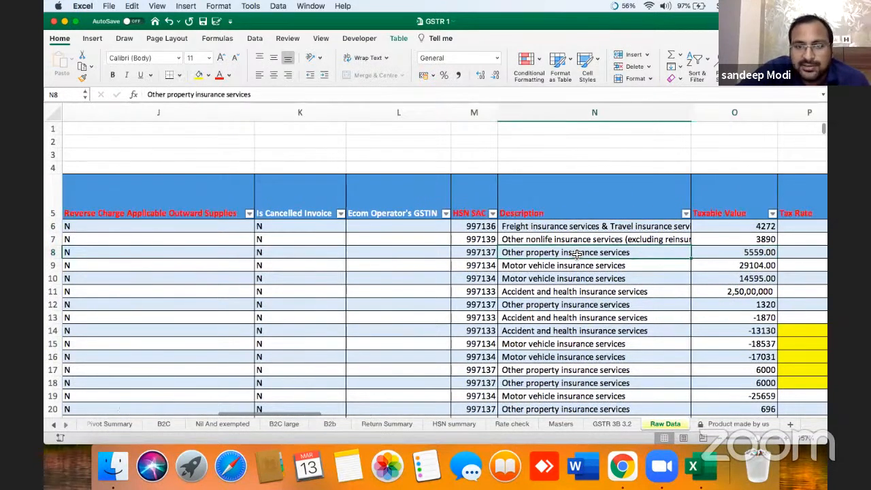
pyautogui.press('Right')
pyautogui.press('Right')
pyautogui.press('Right')
pyautogui.press('Right')
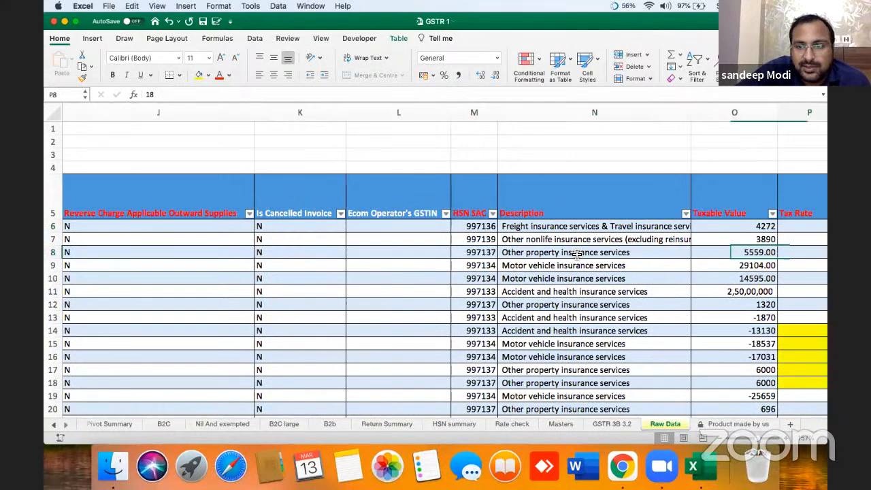
pyautogui.press('Right')
pyautogui.press('Right')
pyautogui.press('Right')
pyautogui.press('Right')
pyautogui.press('Left')
pyautogui.press('Left')
pyautogui.press('Left')
pyautogui.press('Left')
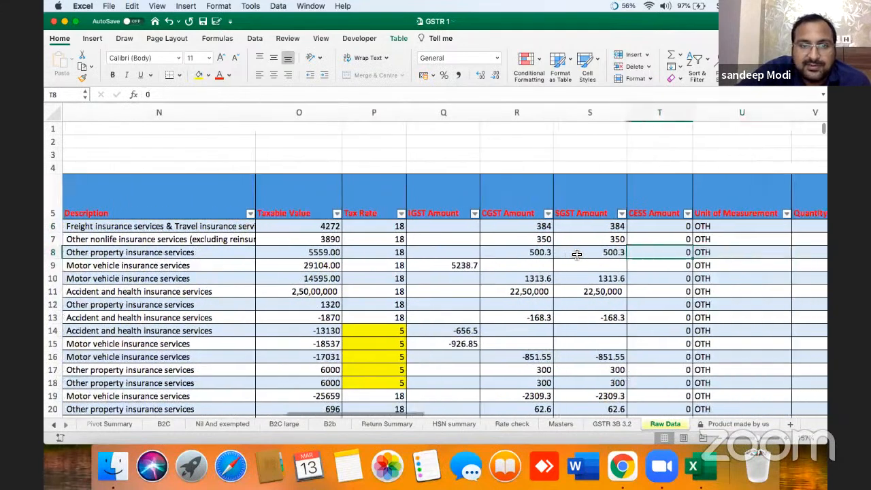
# Step: Inspect row 8's Unit of Measurement, then review the record back through the tax amounts to HSN SAC
pyautogui.press('Right')
pyautogui.press('Right')
pyautogui.press('Right')
pyautogui.press('Right')
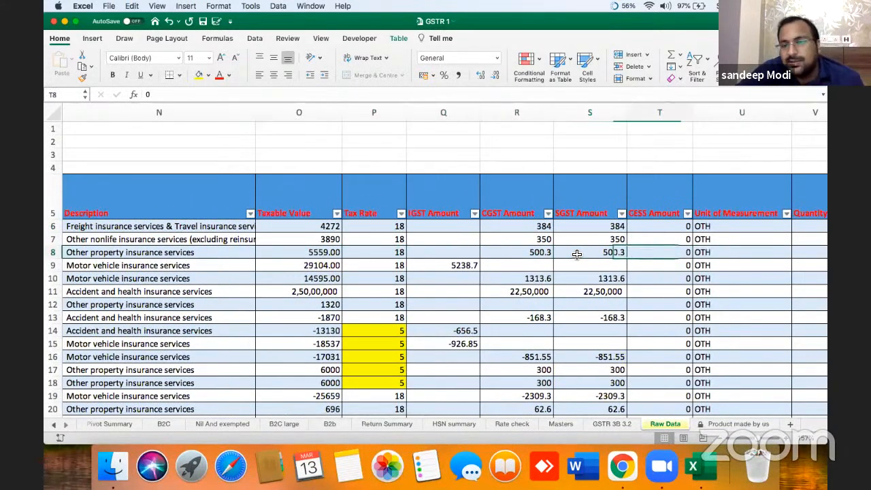
pyautogui.press('Right')
pyautogui.press('Left')
pyautogui.press('Left')
pyautogui.press('Left')
pyautogui.press('Left')
pyautogui.press('Left')
pyautogui.press('Left')
pyautogui.press('Left')
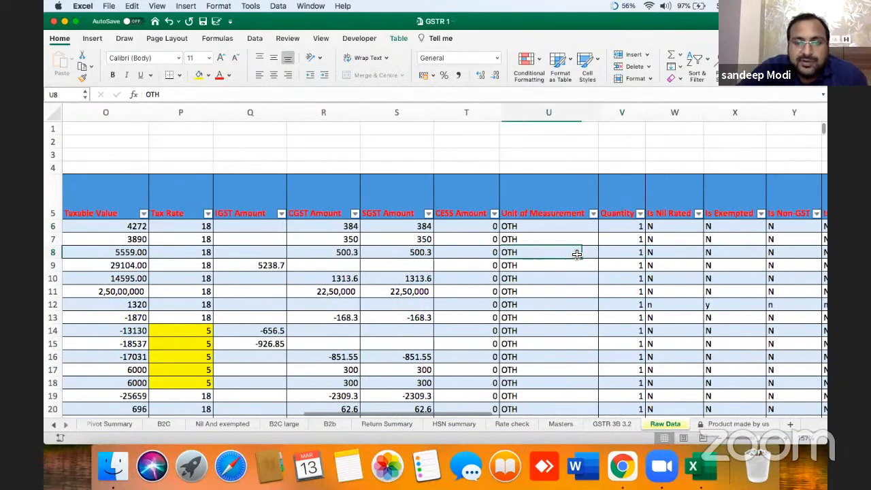
pyautogui.press('Left')
pyautogui.press('Left')
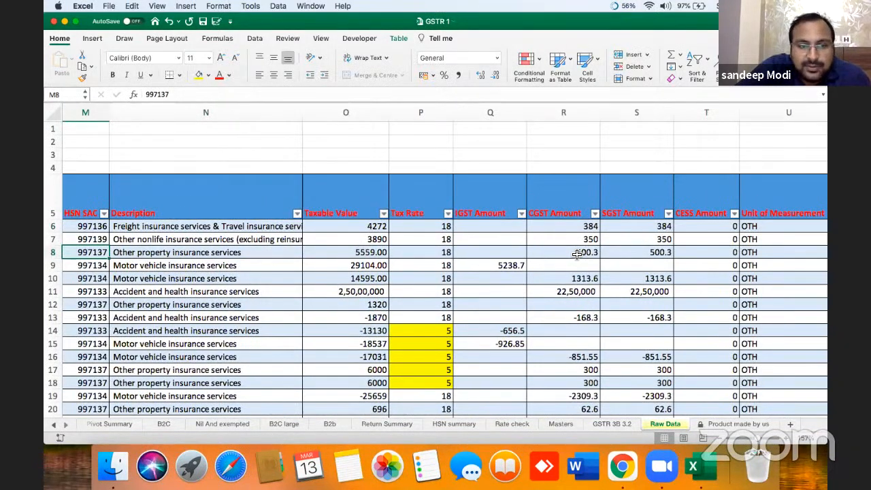
# Step: Review row 8 again from HSN SAC through Description, Taxable Value and Tax Rate to Unit of Measurement
pyautogui.press('Right')
pyautogui.press('Right')
pyautogui.press('Right')
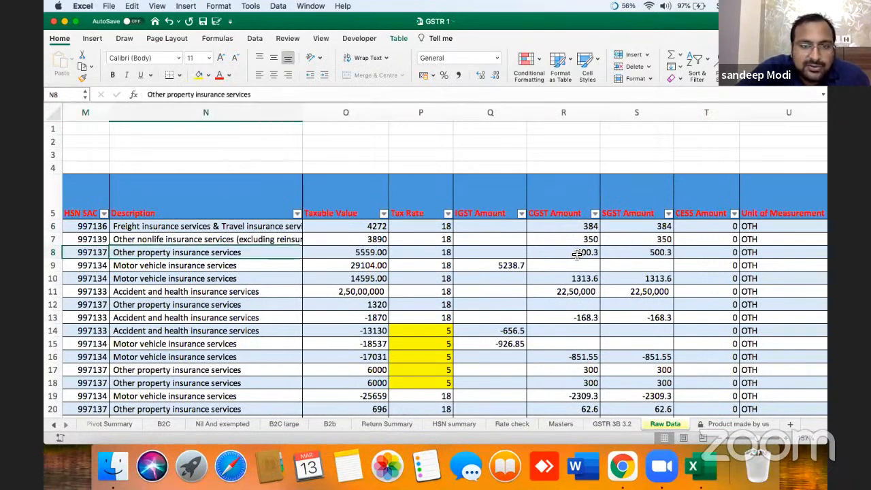
pyautogui.press('Right')
pyautogui.press('Right')
pyautogui.press('Right')
pyautogui.press('Right')
pyautogui.press('Right')
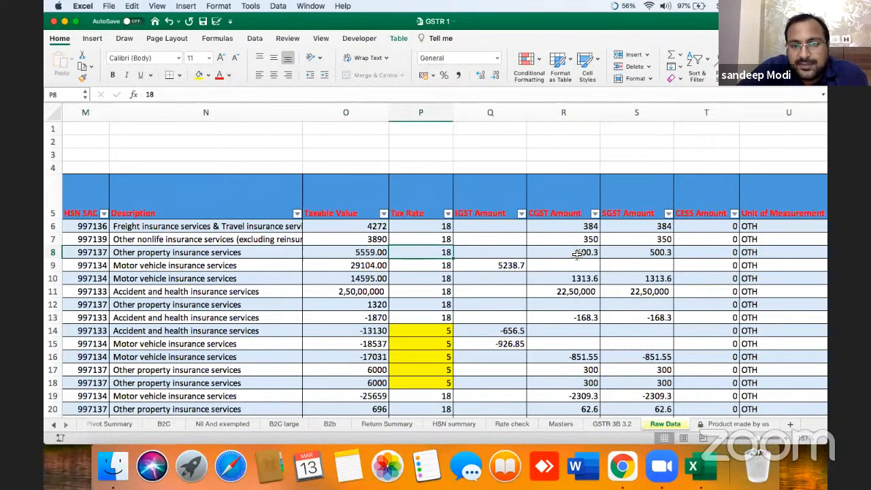
pyautogui.press('Right')
pyautogui.press('Right')
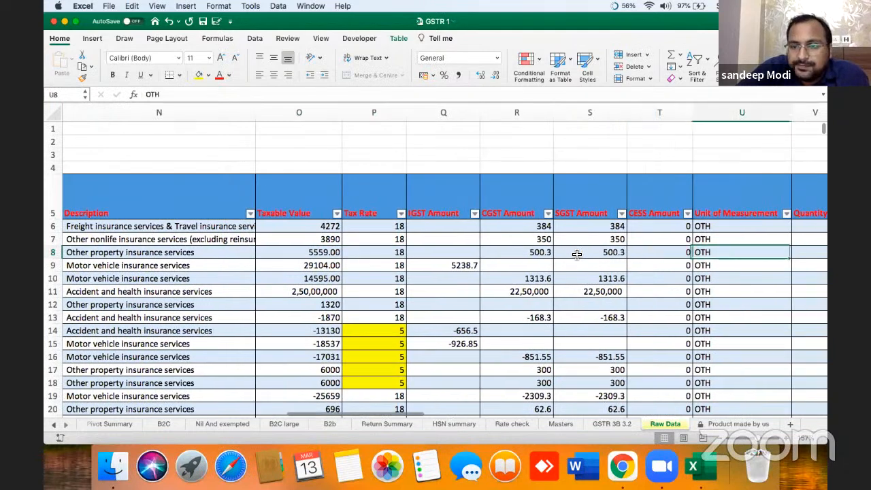
# Step: Examine the TEXT formula in cell AA6 under Date format check without changing it
pyautogui.press('Right')
pyautogui.press('Right')
pyautogui.press('Right')
pyautogui.press('Right')
pyautogui.press('Up')
pyautogui.press('Up')
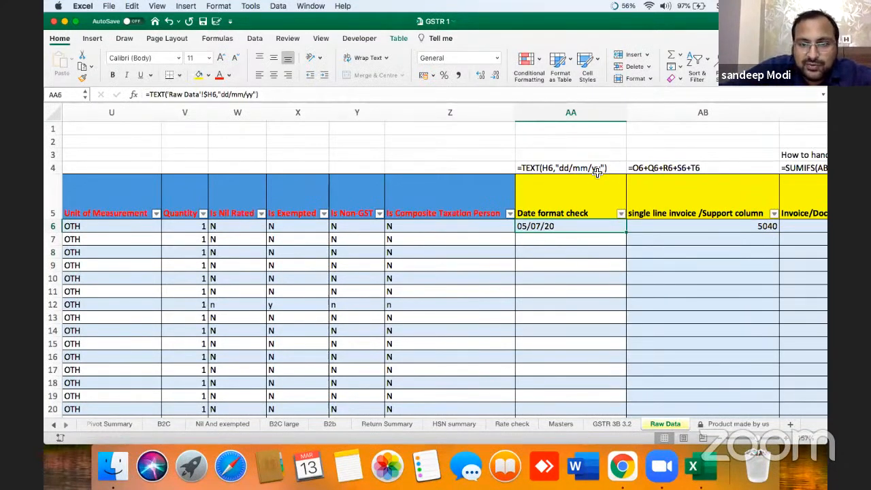
pyautogui.doubleClick(580, 227)
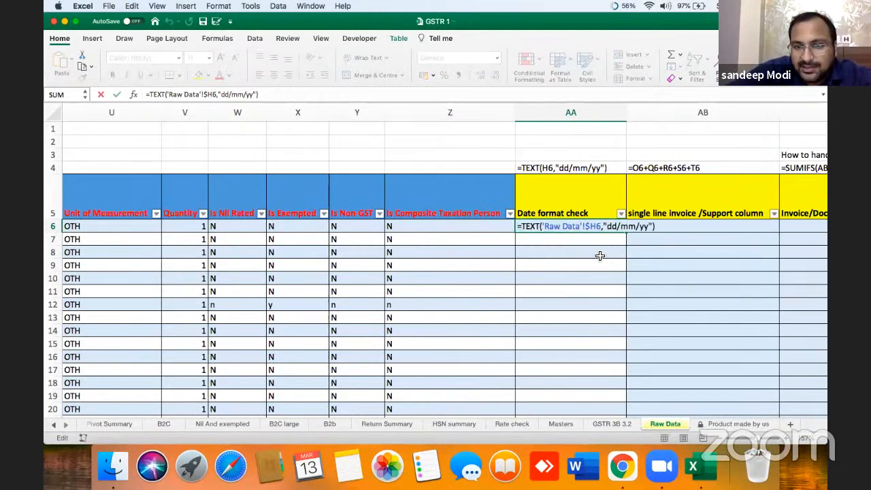
pyautogui.press('Escape')
# Step: Copy the date format check formula from AA6 down the column to AA1322, and return to AA6
pyautogui.press('super+c')
pyautogui.press('Left')
pyautogui.press('super+Down')
pyautogui.press('Right')
pyautogui.press('shift+super+Up')
pyautogui.press('Return')
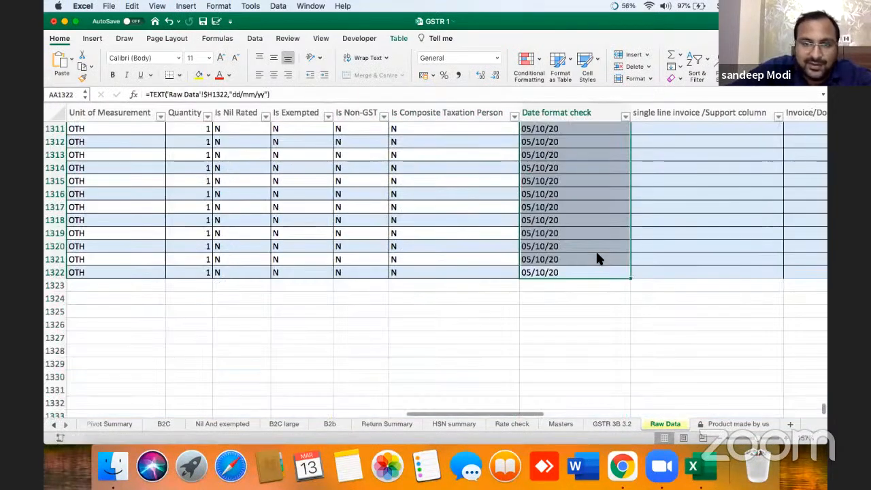
pyautogui.press('super+Up')
pyautogui.press('Down')
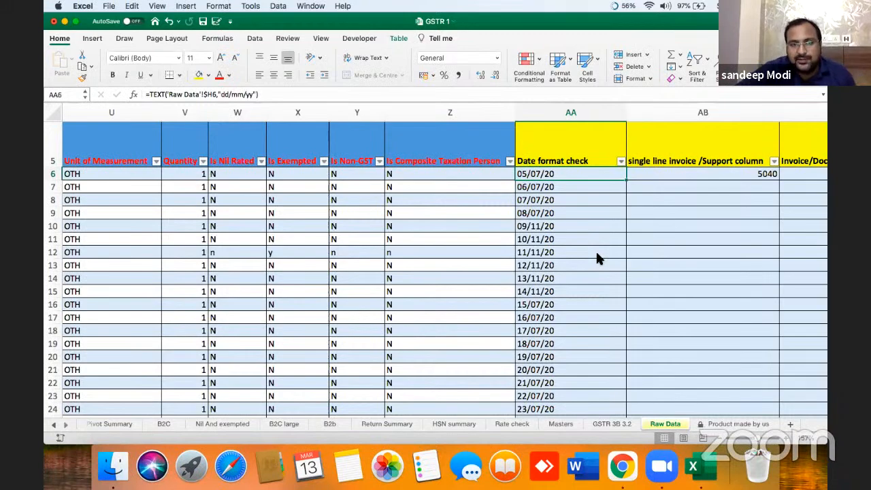
# Step: Check the formula note above the Date format check heading against the filled dates, ending on AA6
pyautogui.press('Up')
pyautogui.press('Up')
pyautogui.press('Up')
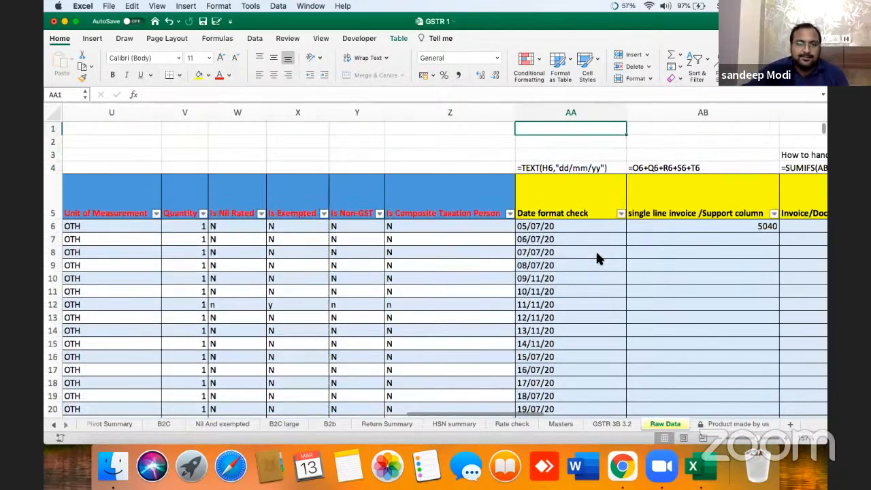
pyautogui.press('Down')
pyautogui.press('Down')
pyautogui.press('Down')
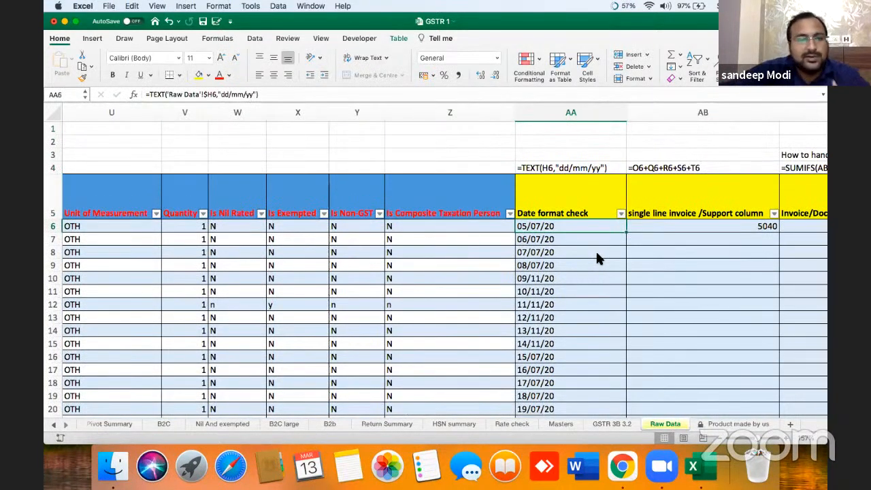
# Step: Review row 6 from Quantity through the support columns and examine the addition formula in AB6
pyautogui.press('Left')
pyautogui.press('Left')
pyautogui.press('Left')
pyautogui.press('Left')
pyautogui.press('Left')
pyautogui.press('Left')
pyautogui.press('Right')
pyautogui.press('Right')
pyautogui.press('Right')
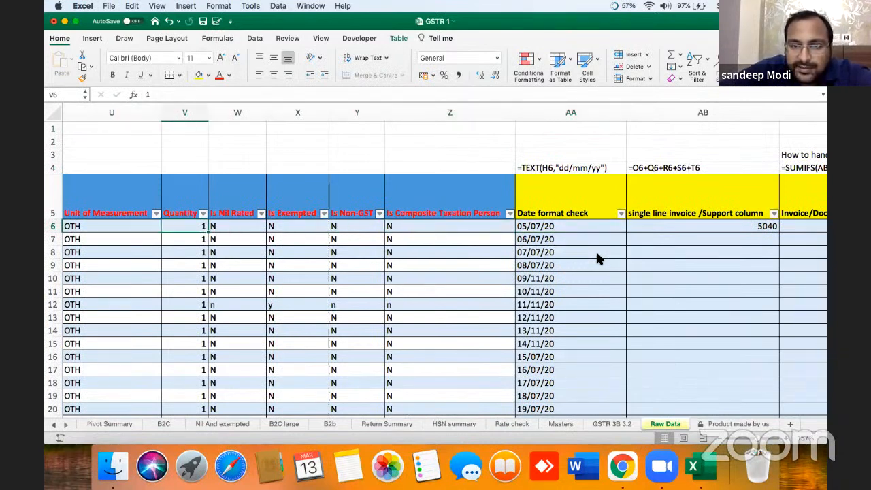
pyautogui.press('Right')
pyautogui.press('Right')
pyautogui.press('Right')
pyautogui.press('Right')
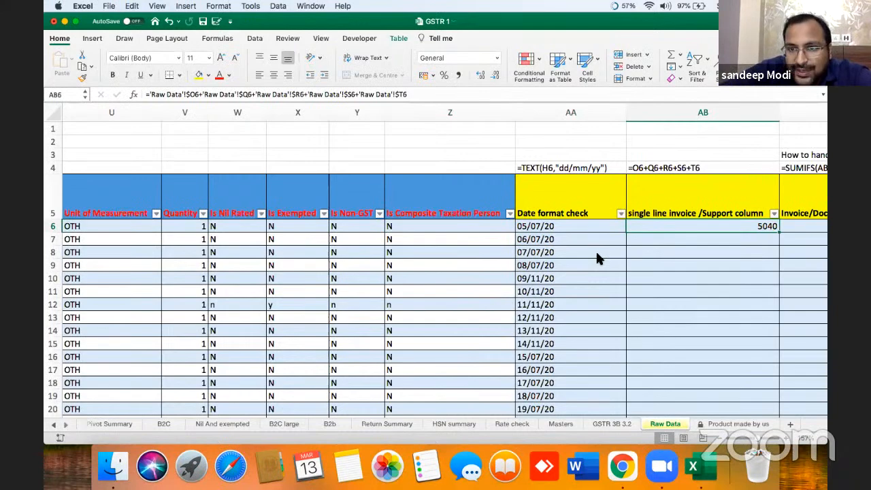
pyautogui.press('Left')
pyautogui.press('Left')
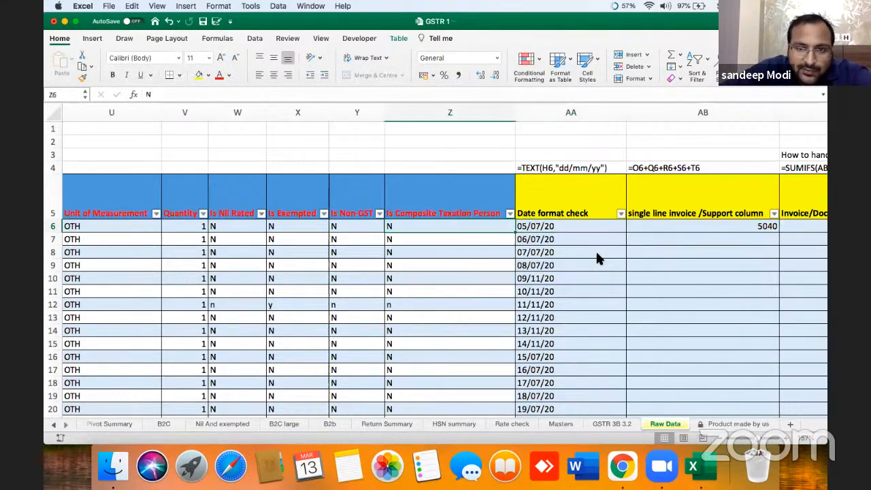
# Step: Trace row 6 back through the tax amounts and Taxable Value to the Invoice Number column
pyautogui.press('Left')
pyautogui.press('Left')
pyautogui.press('Left')
pyautogui.press('Left')
pyautogui.press('Left')
pyautogui.press('Left')
pyautogui.press('Left')
pyautogui.press('Left')
pyautogui.press('Left')
pyautogui.press('Left')
pyautogui.press('Left')
pyautogui.press('Left')
pyautogui.press('Left')
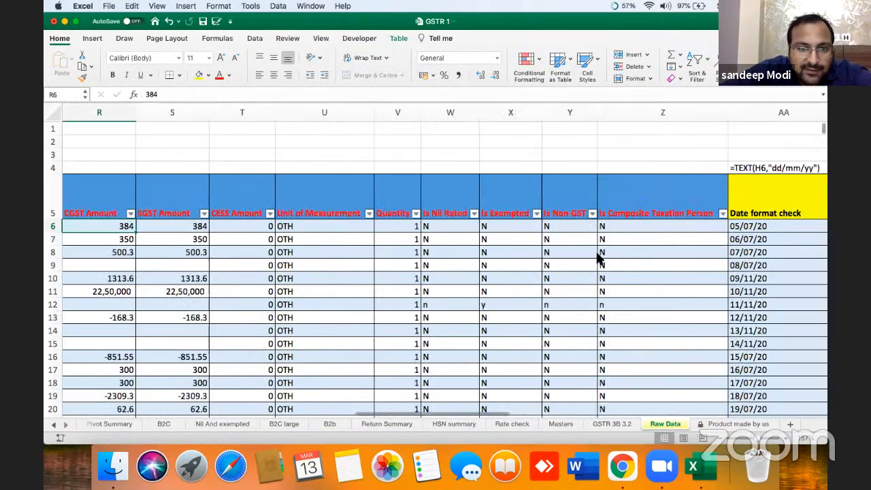
pyautogui.press('Left')
pyautogui.press('Left')
pyautogui.press('Left')
pyautogui.press('Left')
pyautogui.press('Left')
pyautogui.press('Left')
pyautogui.press('Left')
pyautogui.press('Left')
pyautogui.press('Left')
pyautogui.press('Left')
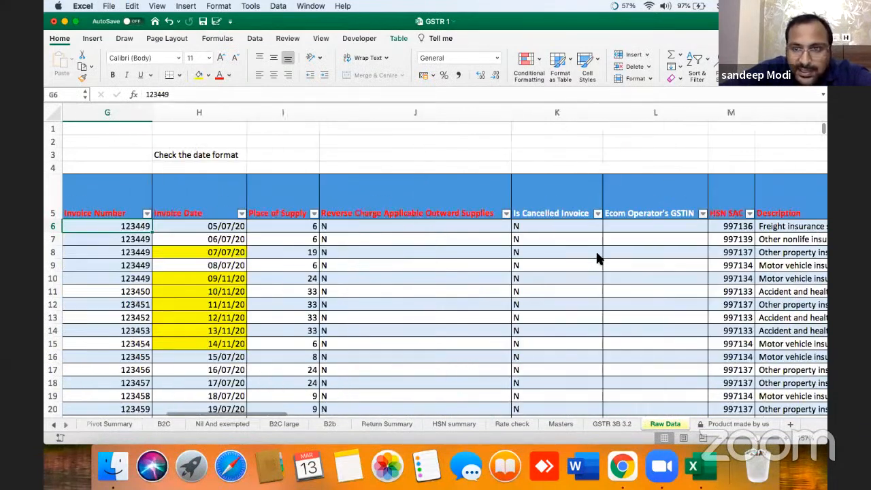
# Step: Highlight G6:G10 in the Invoice Number column to examine the rows that share one invoice number
pyautogui.press('Left')
pyautogui.press('Left')
pyautogui.press('Right')
pyautogui.press('Right')
pyautogui.press('Right')
pyautogui.press('Right')
pyautogui.press('Right')
pyautogui.press('Right')
pyautogui.press('Right')
pyautogui.press('Left')
pyautogui.hotkey('shift', 'Down')
pyautogui.hotkey('shift', 'Down')
pyautogui.hotkey('shift', 'Down')
pyautogui.hotkey('shift', 'Down')
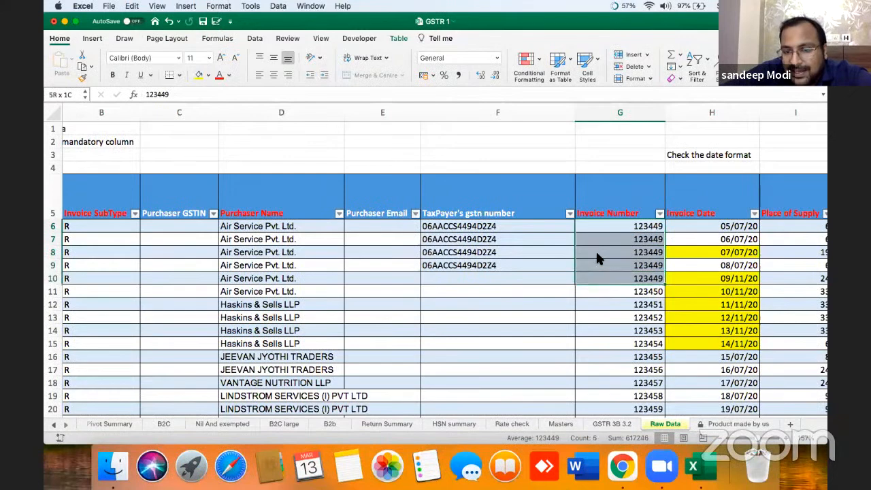
# Step: Review row 6 from Invoice Number to Taxable Value and highlight the matching amounts in O6:O10
pyautogui.press('Left')
pyautogui.press('Right')
pyautogui.press('Right')
pyautogui.press('Right')
pyautogui.press('Right')
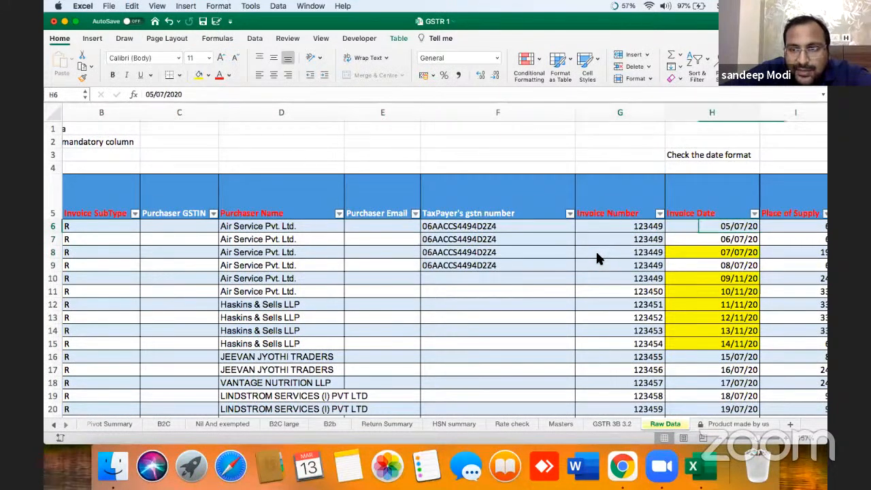
pyautogui.press('Right')
pyautogui.press('Right')
pyautogui.press('Right')
pyautogui.press('Right')
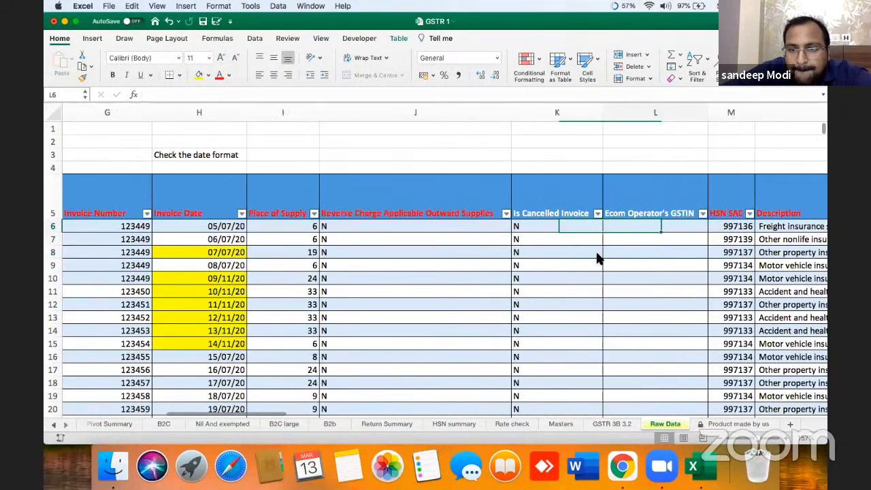
pyautogui.press('Right')
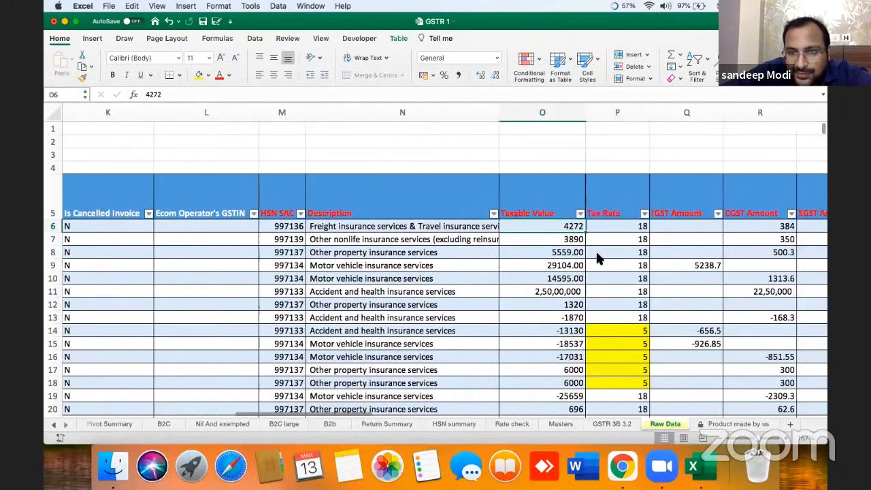
pyautogui.hotkey('shift', 'Down')
pyautogui.hotkey('shift', 'Down')
pyautogui.hotkey('shift', 'Down')
pyautogui.hotkey('shift', 'Down')
# Step: Review row 6 back from Taxable Value to the purchaser columns, ending on TaxPayer's gstn number in F6
pyautogui.press('Left')
pyautogui.press('Left')
pyautogui.press('Left')
pyautogui.press('Left')
pyautogui.press('Left')
pyautogui.press('Left')
pyautogui.press('Left')
pyautogui.press('Left')
pyautogui.press('Left')
pyautogui.press('Left')
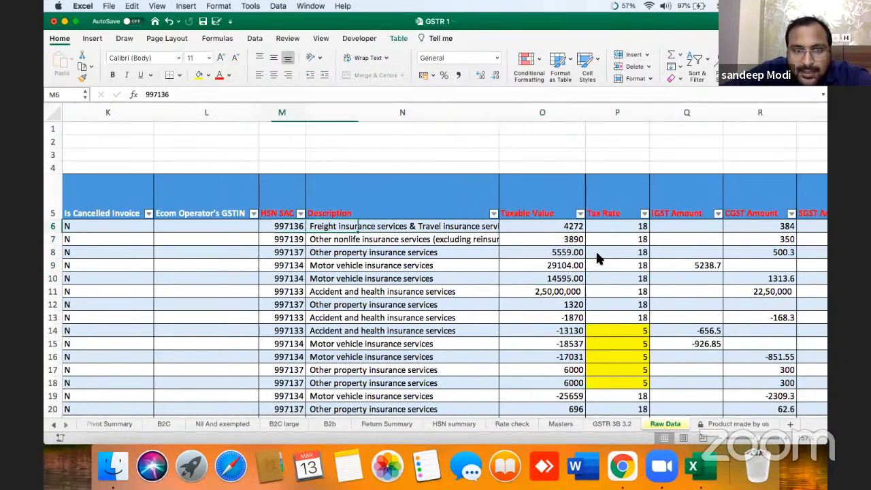
pyautogui.press('Left')
pyautogui.press('Left')
pyautogui.press('Left')
pyautogui.press('Left')
pyautogui.press('Right')
pyautogui.press('Right')
pyautogui.press('Right')
pyautogui.press('Right')
pyautogui.press('Right')
pyautogui.press('Right')
pyautogui.press('Left')
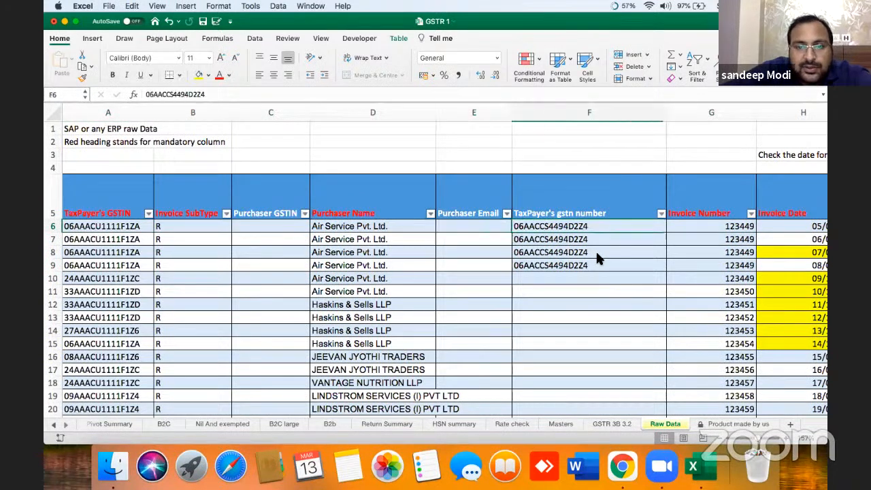
# Step: Check the TaxPayer's gstn number entries in F6 through F9
pyautogui.hotkey('shift', 'Down')
pyautogui.hotkey('shift', 'Down')
pyautogui.hotkey('shift', 'Down')
pyautogui.hotkey('shift', 'Up')
pyautogui.hotkey('shift', 'Up')
pyautogui.hotkey('shift', 'Up')
pyautogui.press('Down')
pyautogui.press('Down')
pyautogui.press('Down')
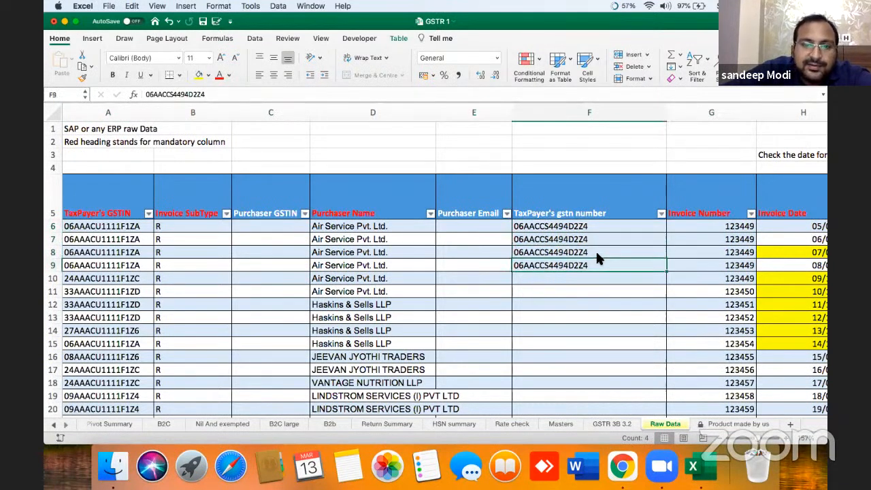
# Step: Review row 9 from TaxPayer's gstn number to the GSTIN check column, and return to the support formula in AB6
pyautogui.press('Right')
pyautogui.press('Right')
pyautogui.press('Right')
pyautogui.press('Right')
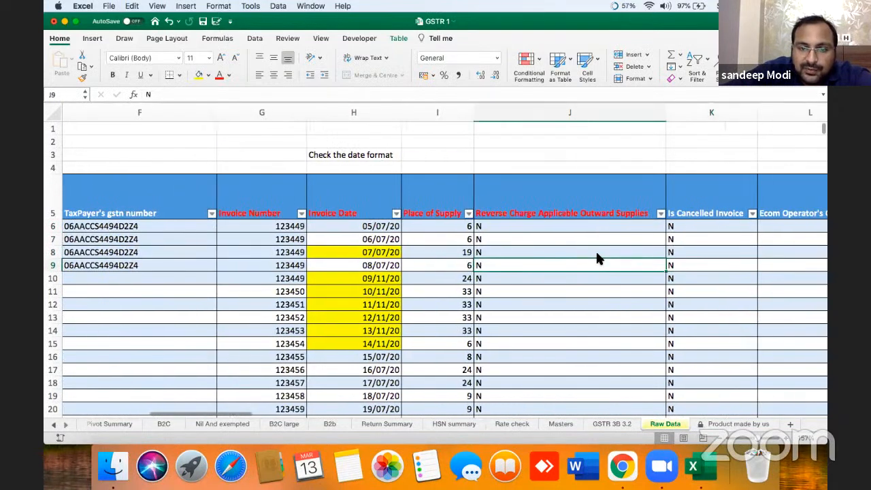
pyautogui.press('Right')
pyautogui.press('Right')
pyautogui.press('Right')
pyautogui.press('Right')
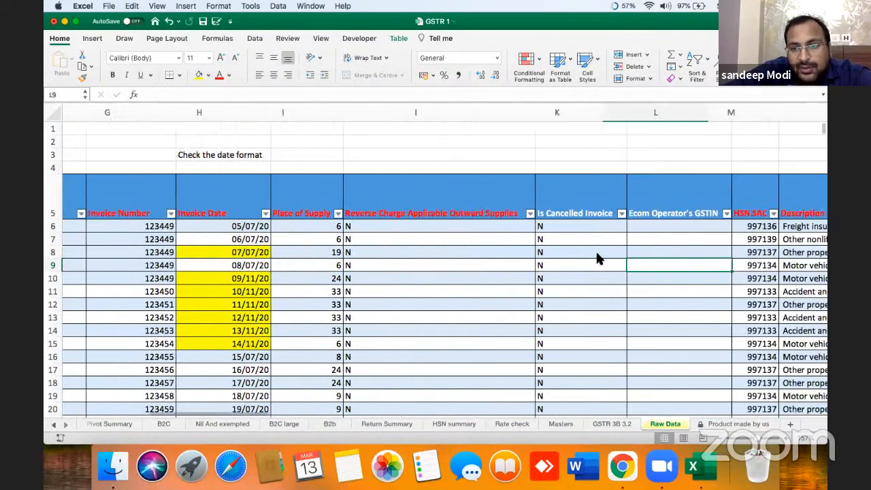
pyautogui.press('Right')
pyautogui.press('Right')
pyautogui.press('Right')
pyautogui.press('Right')
pyautogui.press('Right')
pyautogui.press('Right')
pyautogui.press('Right')
pyautogui.press('Right')
pyautogui.press('Right')
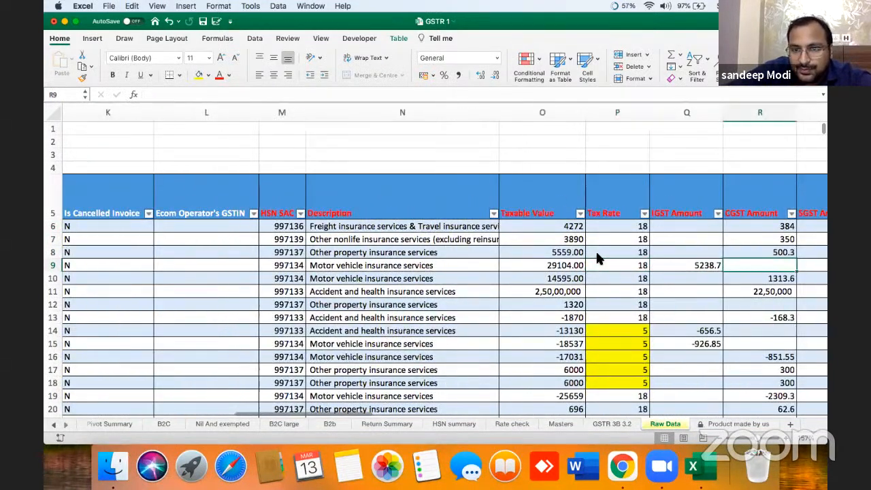
pyautogui.press('Right')
pyautogui.press('Right')
pyautogui.press('Right')
pyautogui.press('Right')
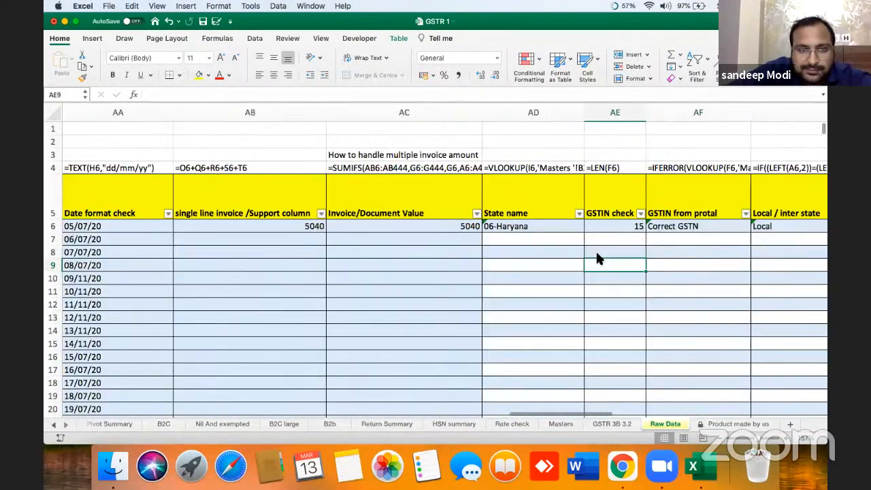
pyautogui.press('Up')
pyautogui.press('Up')
pyautogui.press('Up')
pyautogui.press('Right')
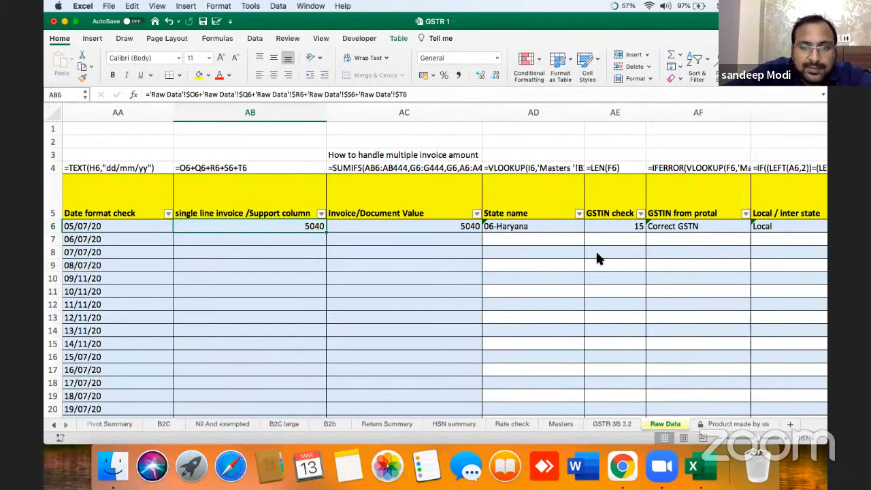
pyautogui.write('=')
pyautogui.press('Left')
pyautogui.press('Left')
pyautogui.press('Left')
pyautogui.press('Left')
pyautogui.press('Left')
pyautogui.press('Left')
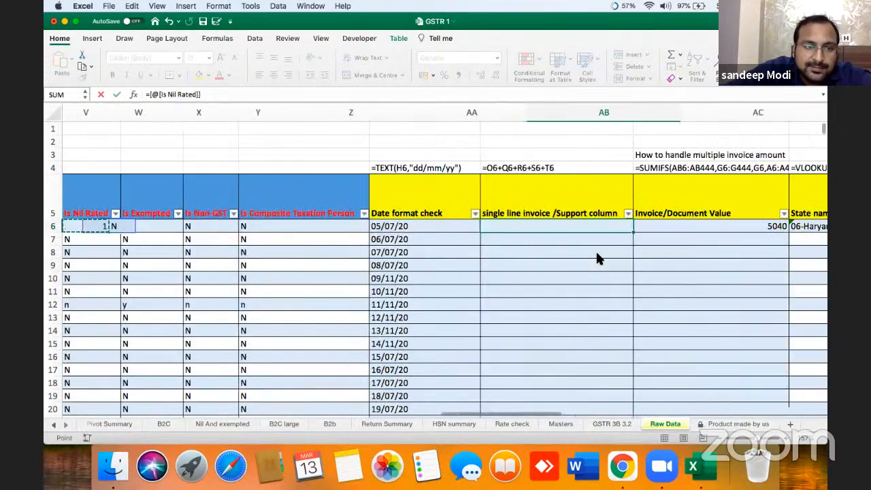
pyautogui.press('Left')
pyautogui.press('Left')
pyautogui.press('Left')
pyautogui.press('Escape')
# Step: Convert the table on the Raw Data sheet to a normal range so formulas use plain cell references
pyautogui.press('Left')
pyautogui.press('Left')
pyautogui.press('Left')
pyautogui.press('Left')
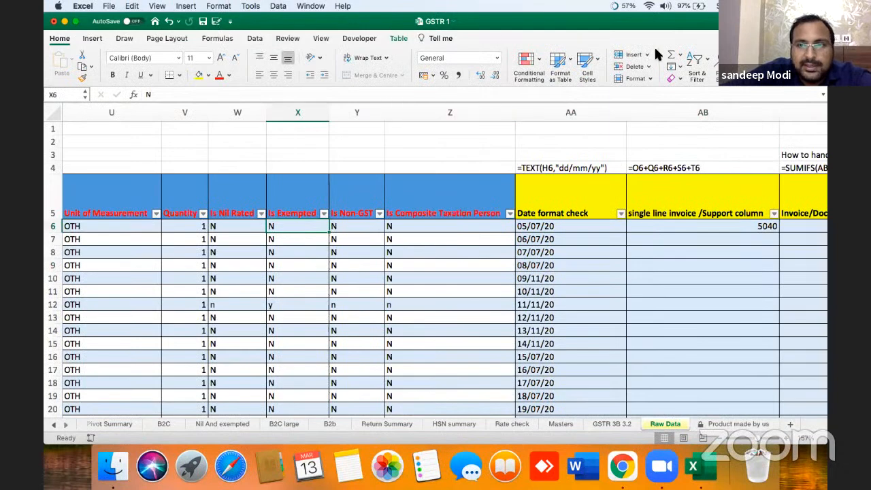
pyautogui.moveTo(407, 28); pyautogui.dragTo(416, 93)
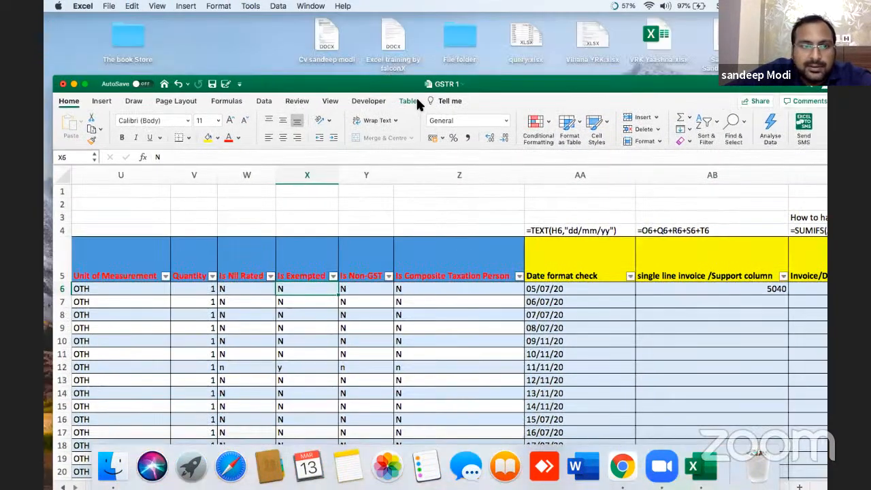
pyautogui.click(408, 101)
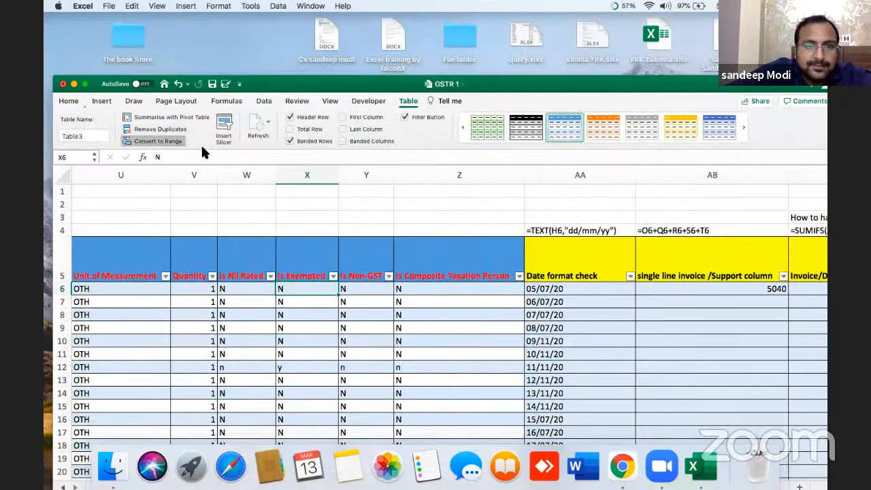
pyautogui.click(158, 141)
pyautogui.click(524, 168)
pyautogui.moveTo(555, 85); pyautogui.dragTo(544, 17)
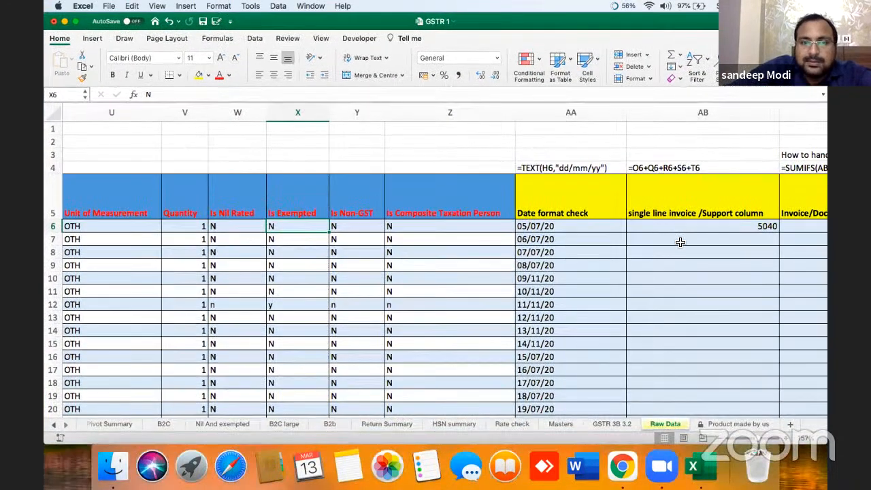
# Step: Start a new support formula in AB6 with the Taxable Value in O6 as the first addend
pyautogui.click(681, 228)
pyautogui.click(680, 238)
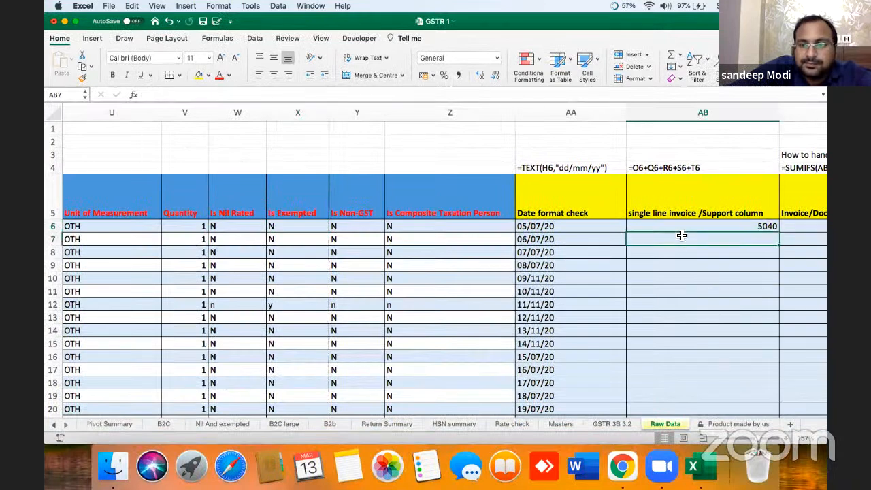
pyautogui.click(688, 226)
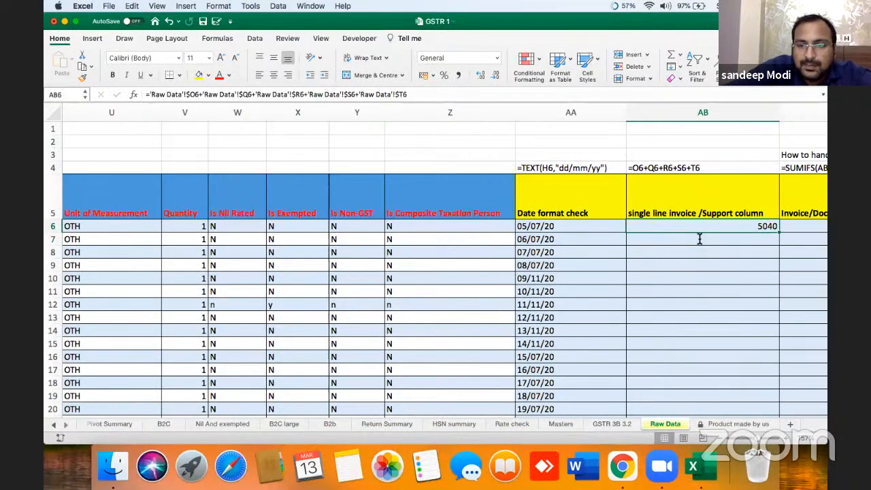
pyautogui.write('=')
pyautogui.press('Left')
pyautogui.press('Left')
pyautogui.press('Left')
pyautogui.press('Left')
pyautogui.press('Left')
pyautogui.press('Left')
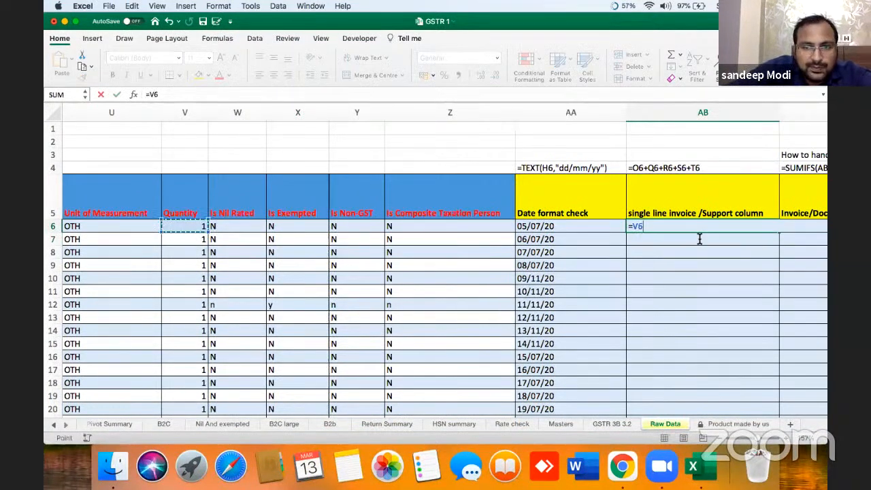
pyautogui.press('Left')
pyautogui.press('Left')
pyautogui.press('Left')
pyautogui.press('Left')
pyautogui.press('Left')
pyautogui.press('Left')
pyautogui.press('Left')
pyautogui.press('Left')
pyautogui.press('Left')
pyautogui.press('Right')
pyautogui.press('Right')
pyautogui.press('Right')
pyautogui.press('Right')
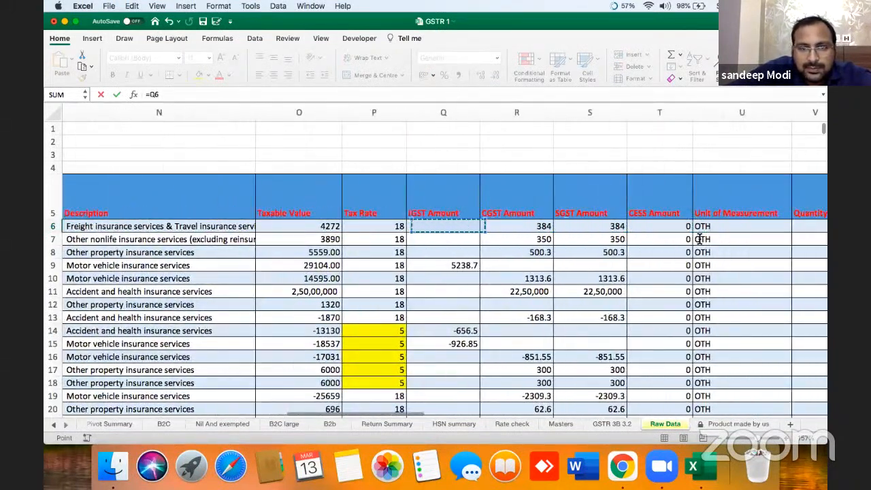
pyautogui.press('Left')
pyautogui.press('Left')
pyautogui.write('+')
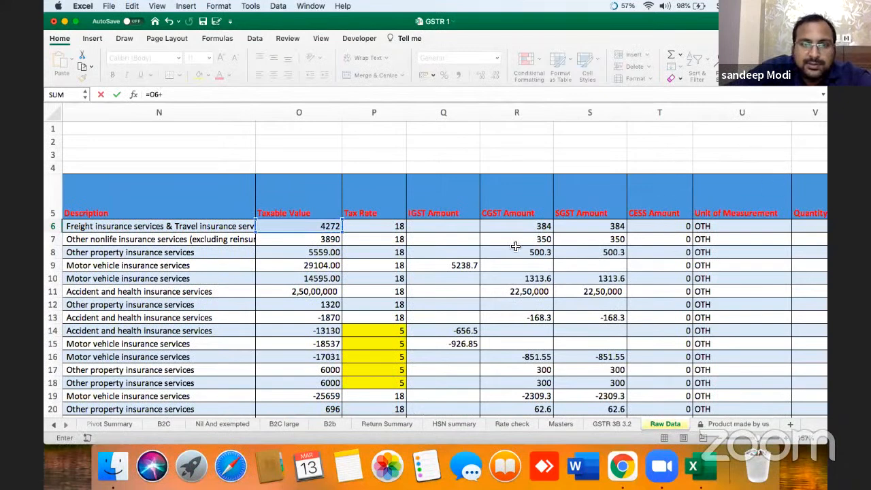
# Step: Complete the AB6 formula as =O6+Q6+R6+S6+T6 by adding the IGST, CGST, SGST and CESS amounts
pyautogui.click(465, 232)
pyautogui.write('+')
pyautogui.click(500, 227)
pyautogui.write('+')
pyautogui.click(570, 230)
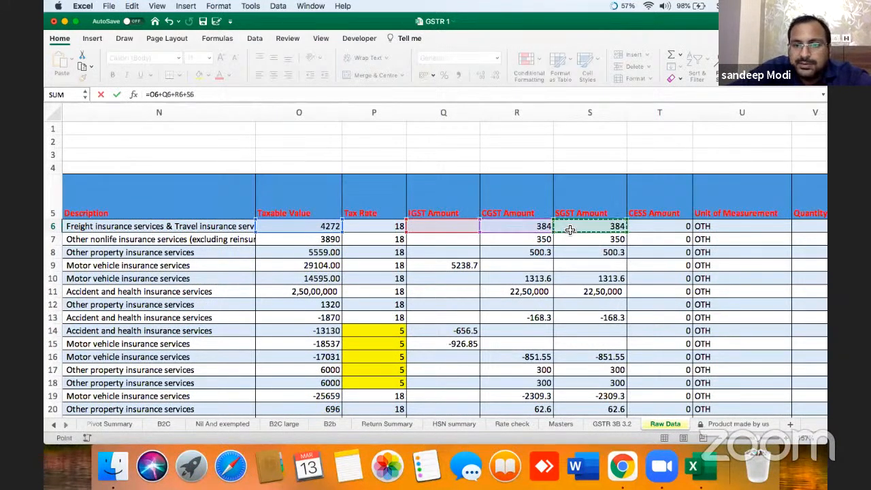
pyautogui.write('+')
pyautogui.click(643, 230)
pyautogui.press('Tab')
# Step: Copy the AB6 support formula down the single line invoice column to AB1322
pyautogui.press('Left')
pyautogui.press('super+c')
pyautogui.press('Left')
pyautogui.press('super+Down')
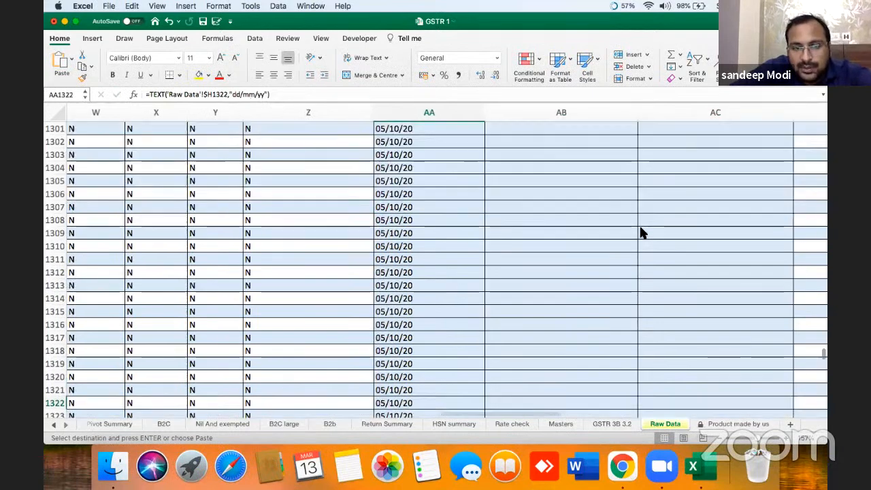
pyautogui.press('Right')
pyautogui.press('shift+super+Up')
pyautogui.press('super+v')
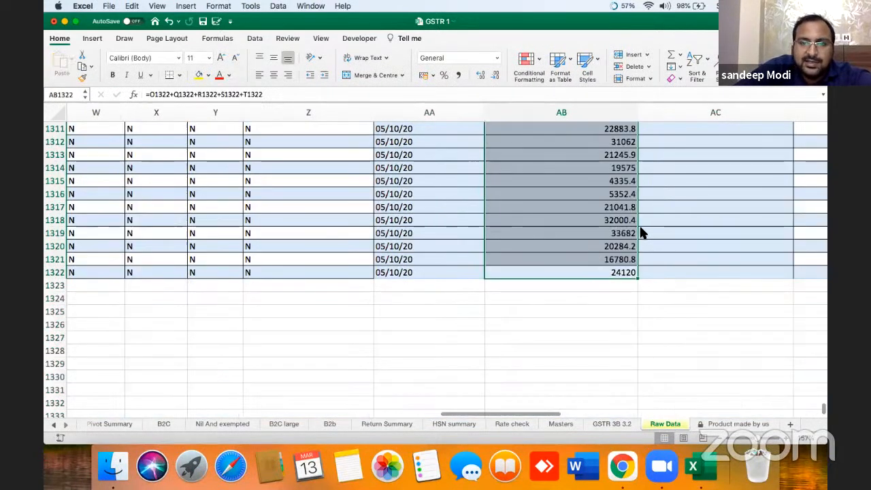
# Step: Return to the start of the data and review the SUMIFS formula in AC6 and its reference text in AC4
pyautogui.press('Left')
pyautogui.press('super+Up')
pyautogui.press('Down')
pyautogui.press('Left')
pyautogui.press('Down')
pyautogui.press('Right')
pyautogui.press('Right')
pyautogui.press('Right')
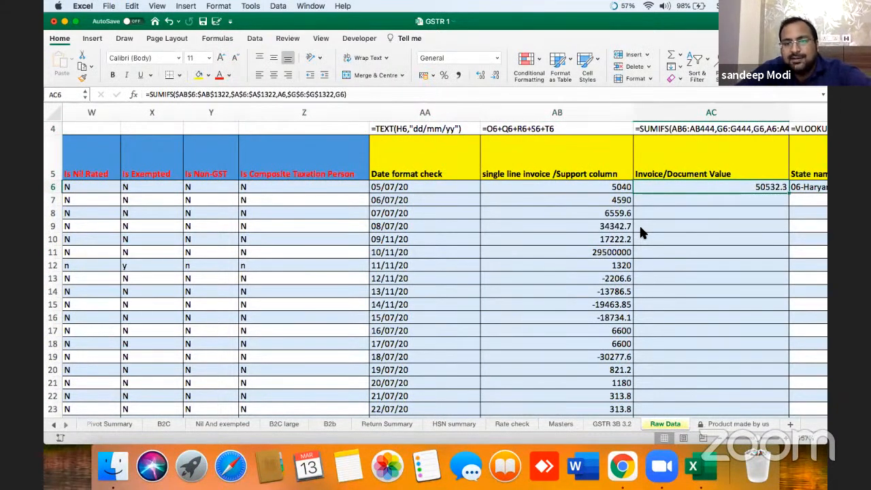
pyautogui.press('Left')
pyautogui.press('Right')
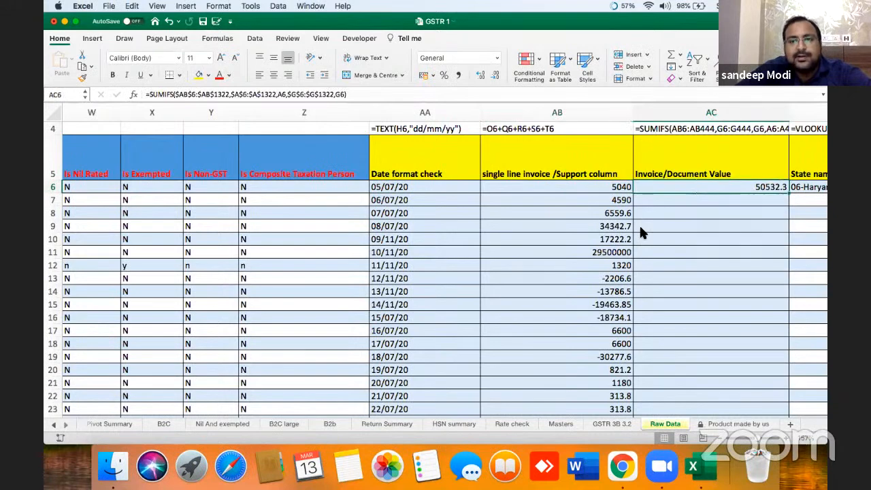
pyautogui.press('Up')
pyautogui.press('Up')
pyautogui.press('Up')
pyautogui.press('Down')
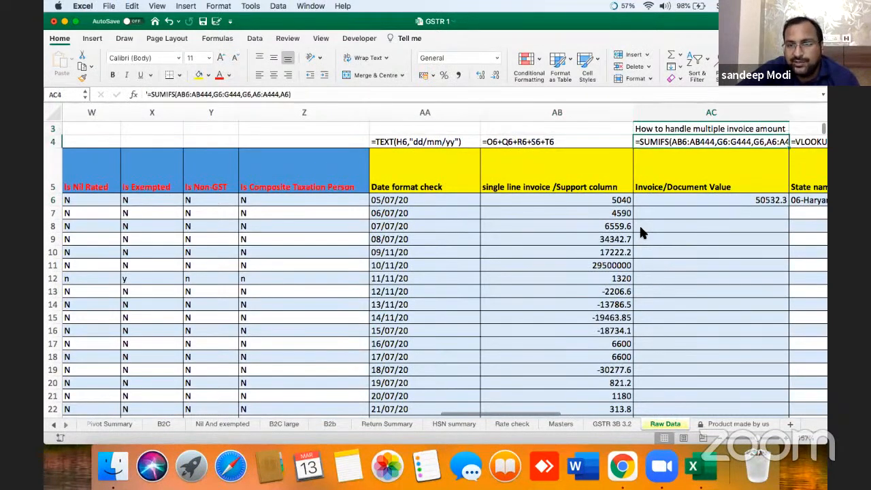
# Step: Check the sum of the support values in AB6:AB9 against the Invoice/Document Value in AC6
pyautogui.press('Down')
pyautogui.press('Down')
pyautogui.press('Down')
pyautogui.press('Left')
pyautogui.press('Up')
pyautogui.hotkey('shift', 'Down')
pyautogui.hotkey('shift', 'Down')
pyautogui.hotkey('shift', 'Down')
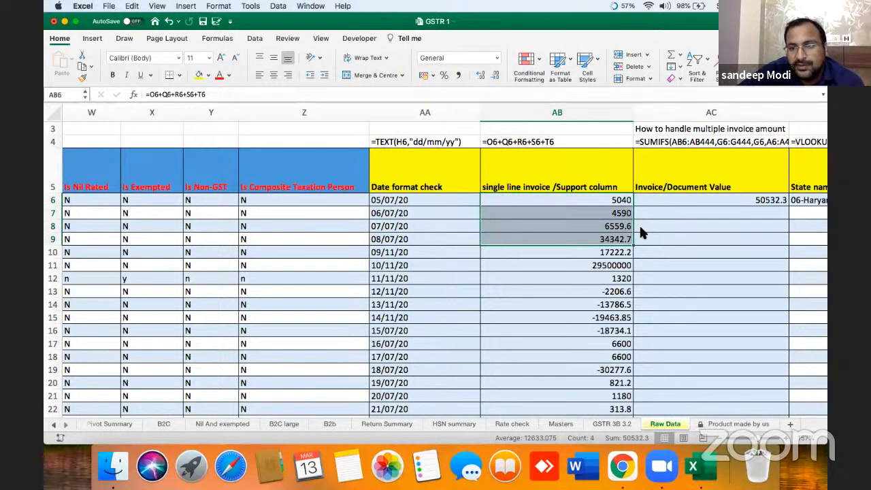
pyautogui.press('Right')
pyautogui.press('Right')
pyautogui.press('Left')
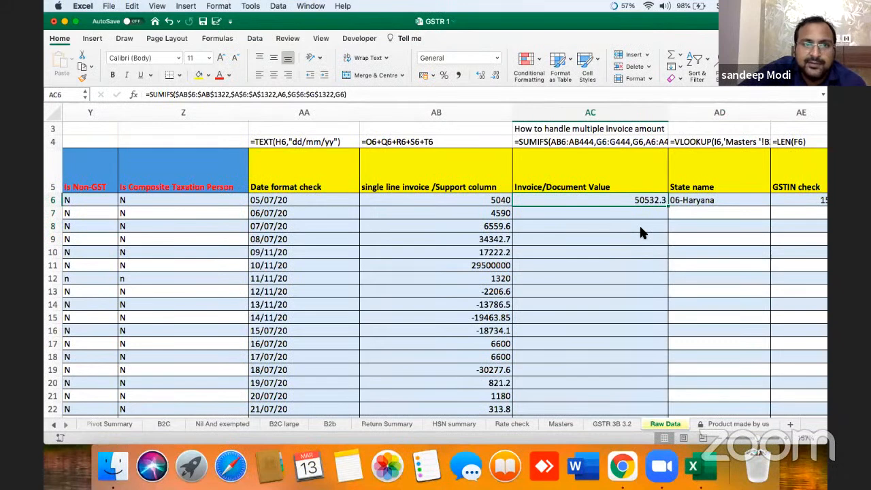
pyautogui.press('Down')
pyautogui.write('=')
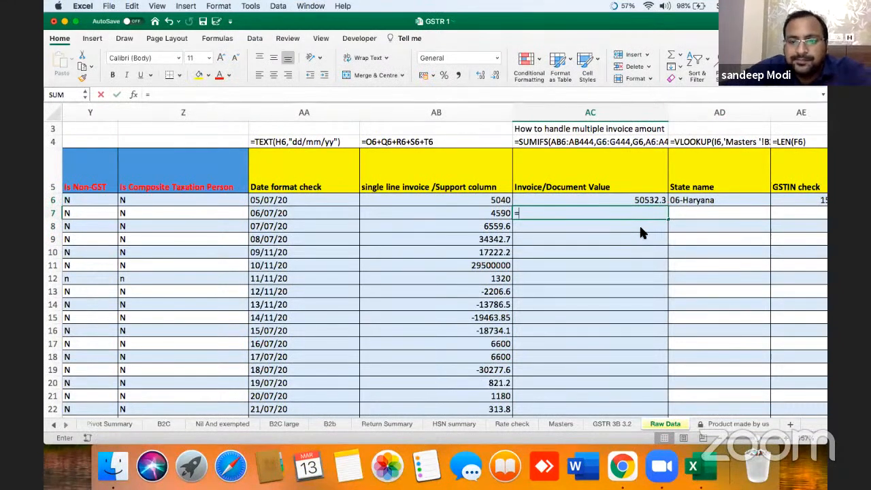
pyautogui.write('sumifs')
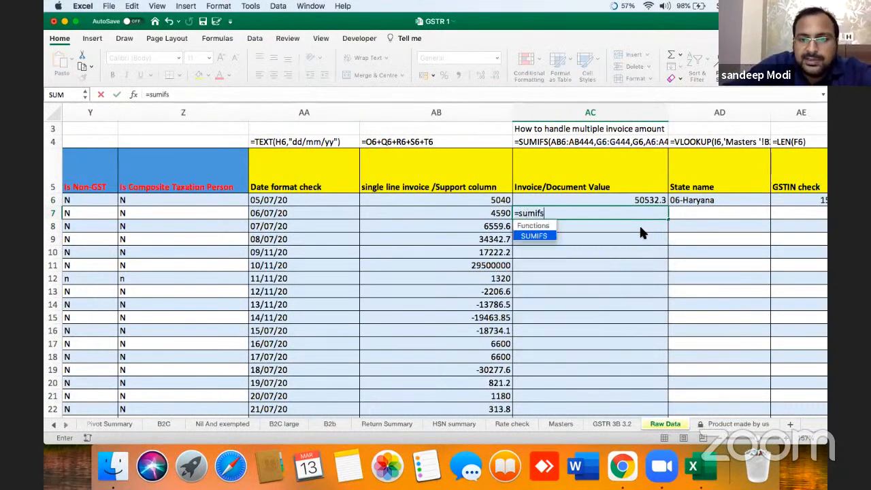
pyautogui.write('(')
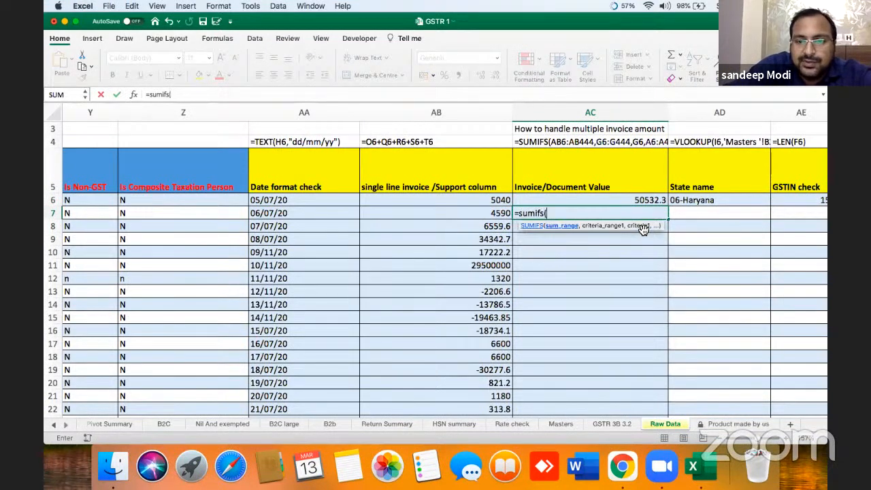
pyautogui.click(496, 200)
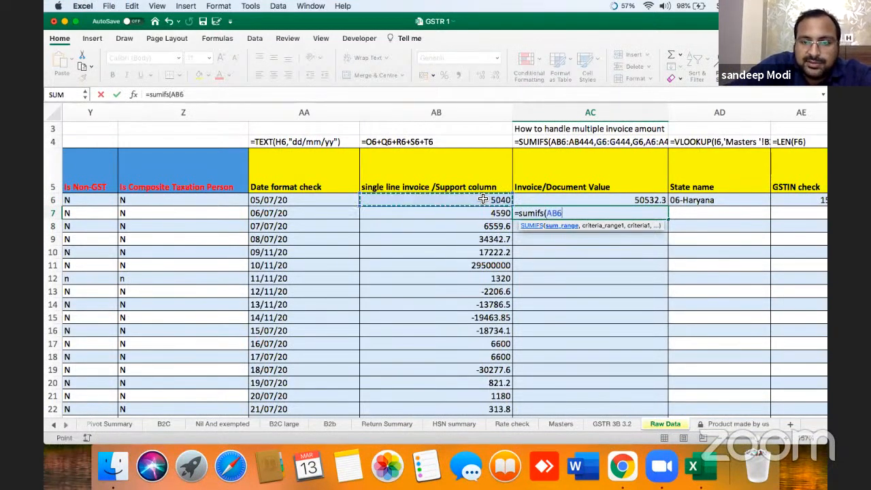
pyautogui.press('super+shift+Down')
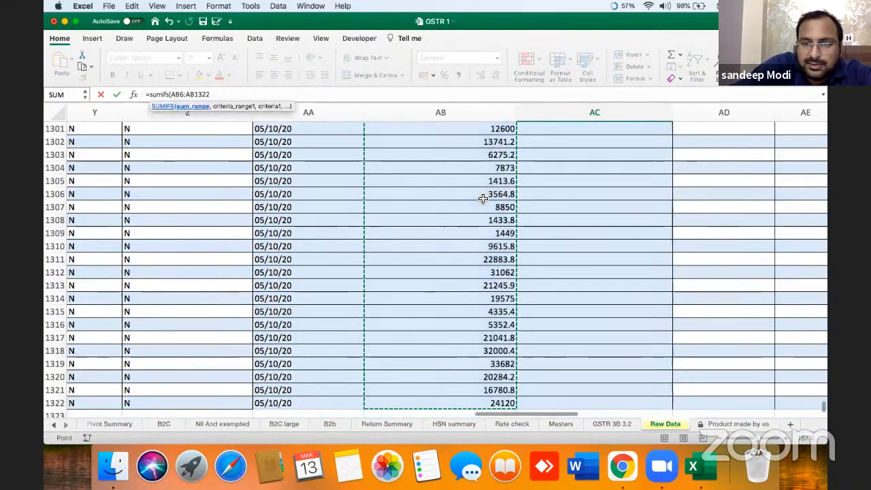
pyautogui.write(',')
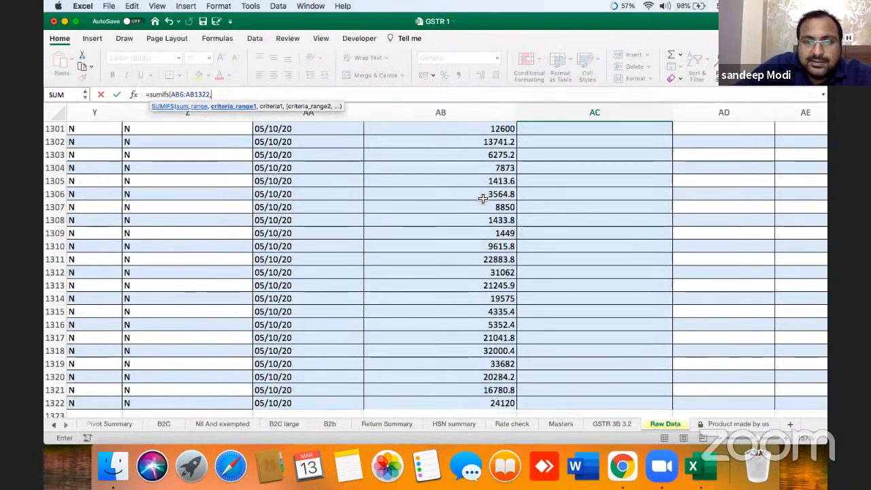
pyautogui.press('Left')
pyautogui.press('Left')
pyautogui.press('Left')
pyautogui.press('Left')
pyautogui.press('Left')
pyautogui.press('Left')
pyautogui.press('Up')
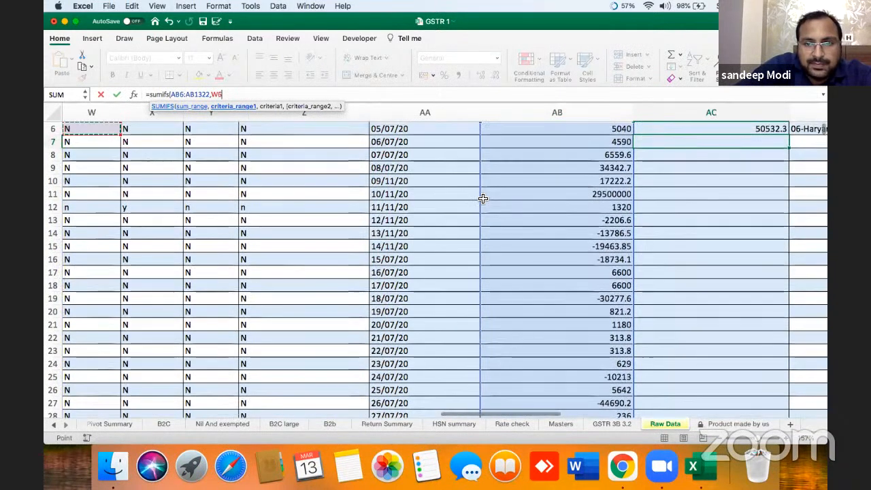
pyautogui.press('Up')
pyautogui.press('Up')
pyautogui.press('Up')
pyautogui.press('Up')
pyautogui.press('Left')
pyautogui.press('Escape')
# Step: Widen column AC to fit the reference SUMIFS formula in AC4, and open that formula for inspection
pyautogui.press('Right')
pyautogui.press('Right')
pyautogui.press('Left')
pyautogui.press('Left')
pyautogui.press('Up')
pyautogui.press('Up')
pyautogui.press('Up')
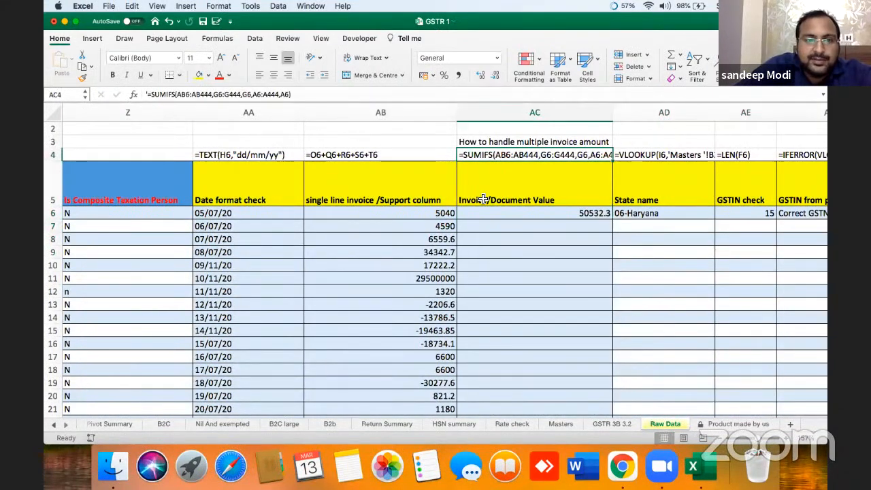
pyautogui.moveTo(614, 112); pyautogui.dragTo(658, 113)
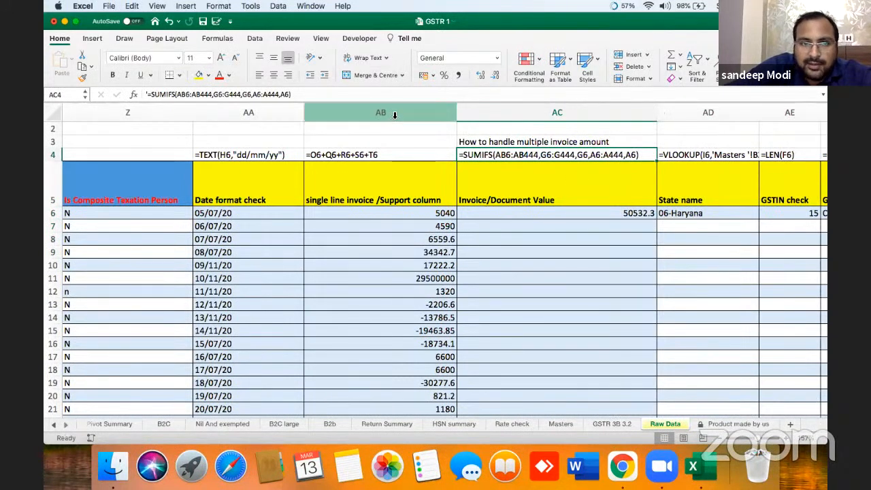
pyautogui.click(403, 95)
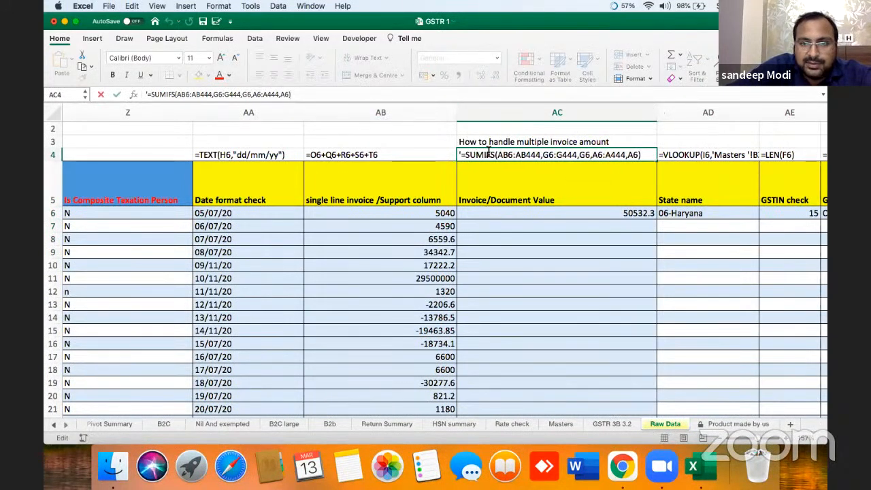
# Step: Review the SUMIFS formula in AC6 and trace row 6 back to its TaxPayer's GSTIN criterion in A6
pyautogui.click(557, 213)
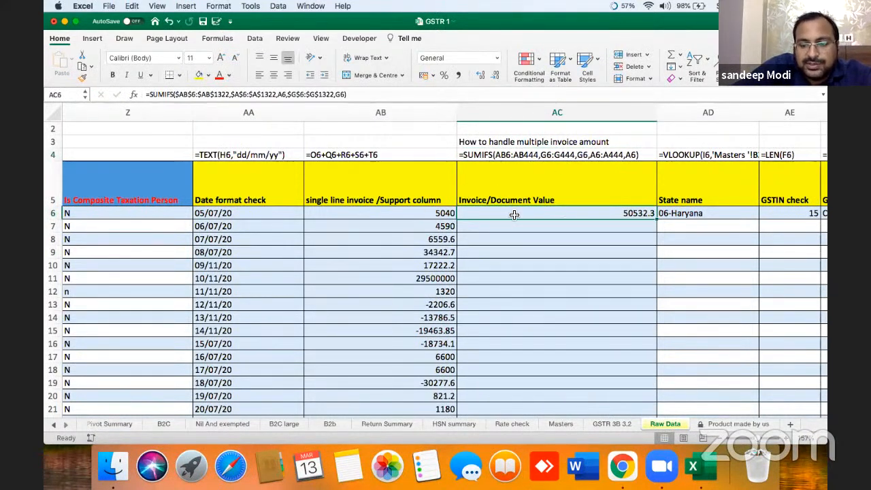
pyautogui.press('Left')
pyautogui.press('Left')
pyautogui.press('Left')
pyautogui.press('Left')
pyautogui.press('Left')
pyautogui.press('Left')
pyautogui.press('Left')
pyautogui.press('Left')
pyautogui.press('Left')
pyautogui.press('Left')
pyautogui.press('Left')
pyautogui.press('Left')
pyautogui.press('Left')
pyautogui.press('Left')
pyautogui.press('Left')
pyautogui.press('Left')
pyautogui.press('Left')
pyautogui.press('Left')
pyautogui.press('Left')
pyautogui.press('Left')
pyautogui.press('Left')
pyautogui.press('Left')
pyautogui.press('Left')
pyautogui.press('Left')
pyautogui.press('Left')
pyautogui.press('Left')
pyautogui.press('Left')
pyautogui.press('Left')
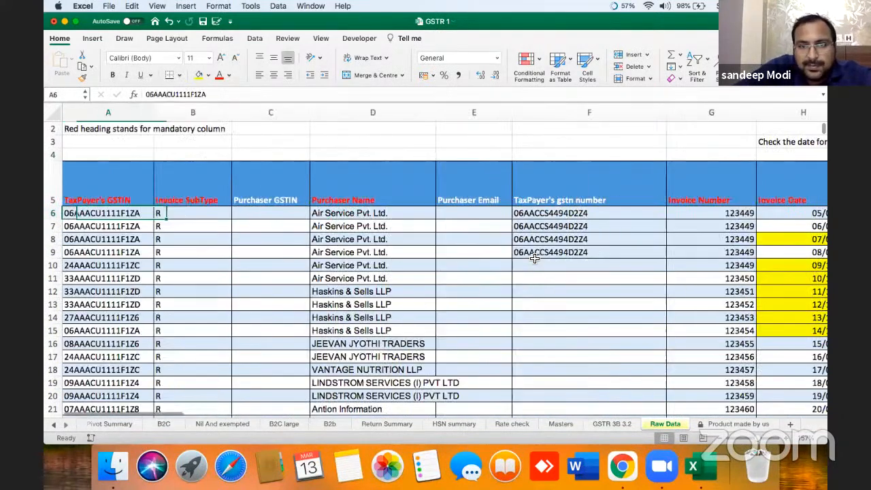
# Step: Examine the repeated TaxPayer's gstn number and Invoice Number entries around F7 and G7
pyautogui.scroll(-2, 535, 260)
pyautogui.scroll(-3, 532, 261)
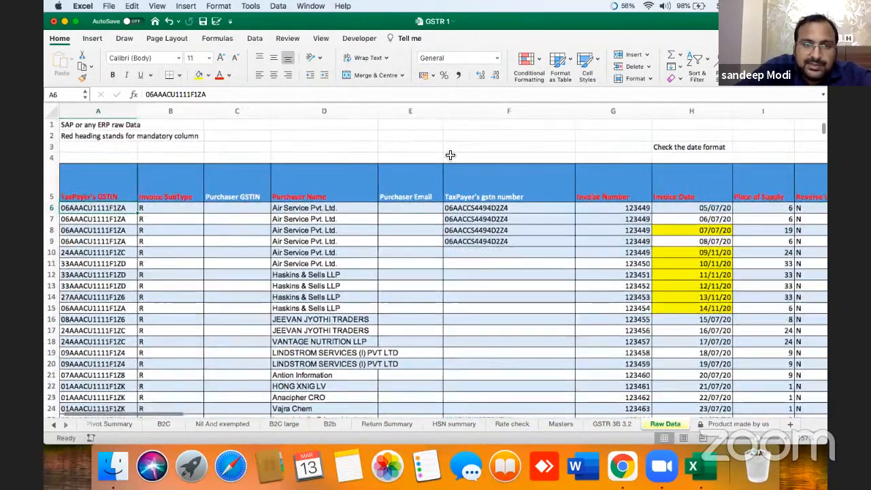
pyautogui.hscroll(2, 380, 219)
pyautogui.click(379, 219)
pyautogui.press('Right')
pyautogui.press('Right')
pyautogui.press('Left')
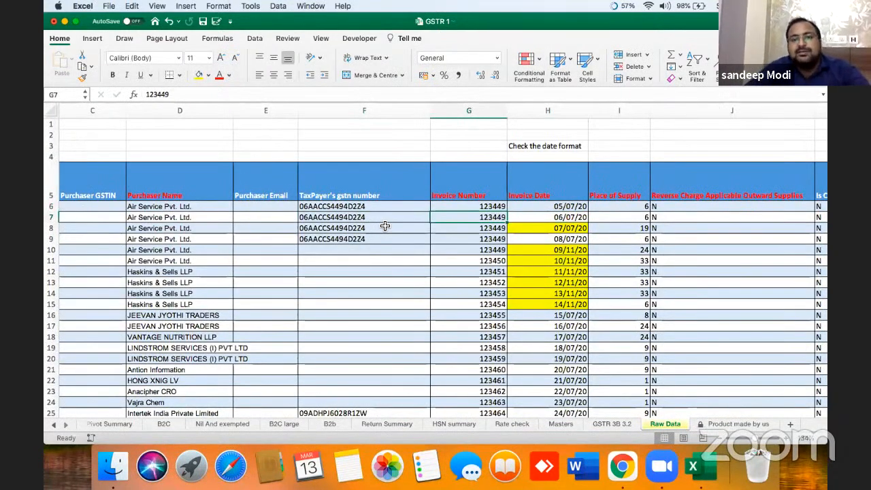
# Step: Review the line item columns from Invoice Number across the tax amounts to Invoice/Document Value, ending in AC7
pyautogui.press('Down')
pyautogui.press('Right')
pyautogui.press('Right')
pyautogui.press('Right')
pyautogui.press('Right')
pyautogui.press('Right')
pyautogui.press('Right')
pyautogui.press('Right')
pyautogui.press('Right')
pyautogui.press('Right')
pyautogui.press('Right')
pyautogui.press('Right')
pyautogui.press('Right')
pyautogui.press('Right')
pyautogui.press('Right')
pyautogui.press('Right')
pyautogui.press('Right')
pyautogui.press('Right')
pyautogui.press('Right')
pyautogui.press('Right')
pyautogui.press('Right')
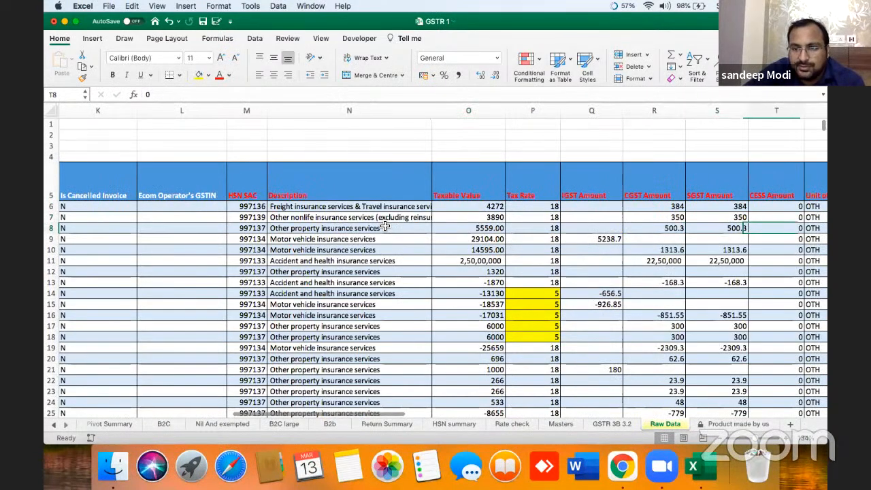
pyautogui.press('Up')
pyautogui.press('Right')
pyautogui.press('Right')
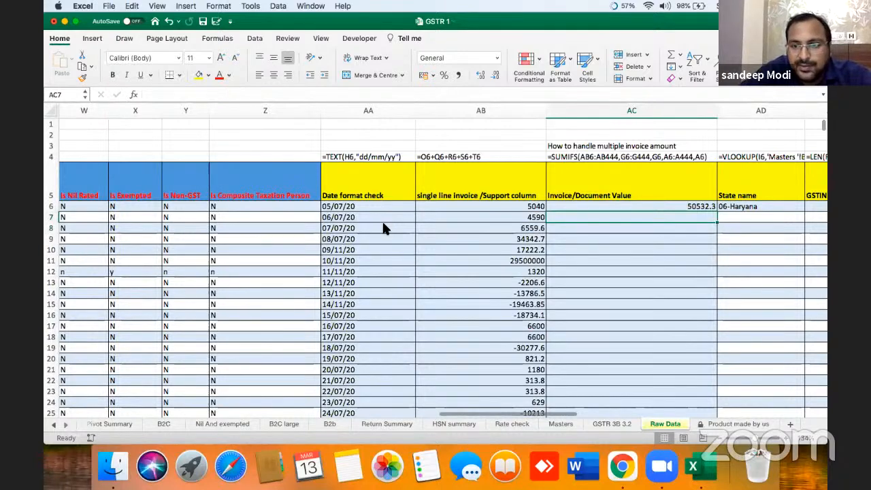
# Step: Fill the Invoice/Document Value SUMIFS formula from AC6 down through AC1322
pyautogui.press('Up')
pyautogui.press('super+c')
pyautogui.press('Left')
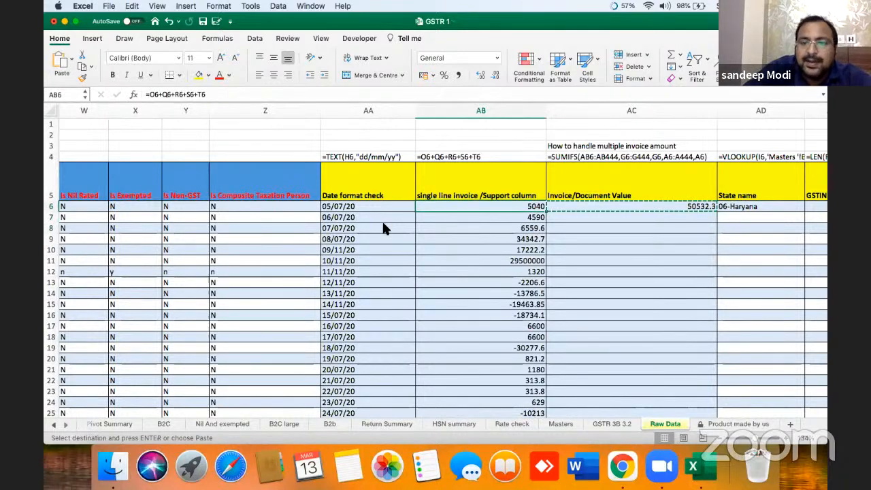
pyautogui.press('super+Down')
pyautogui.press('Right')
pyautogui.press('super+shift+Up')
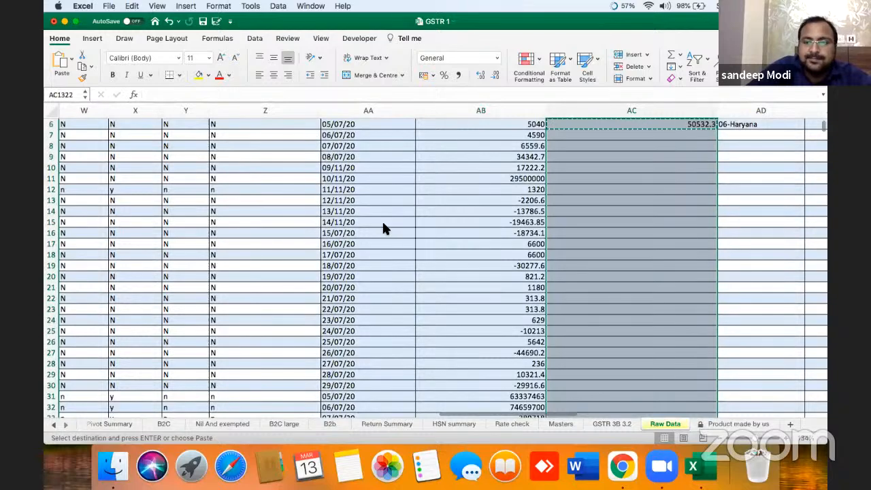
pyautogui.press('Return')
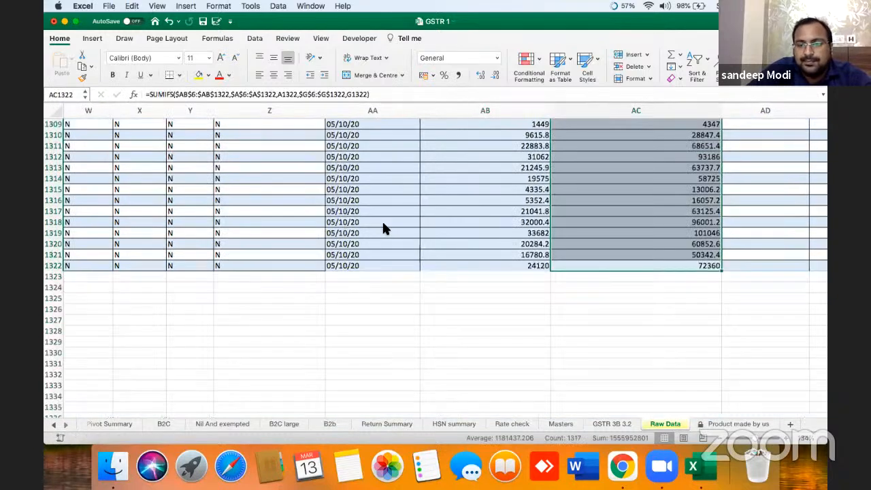
# Step: Review the invoice totals for the repeated invoice in the first data rows of column AC, starting at AC6
pyautogui.press('super+Up')
pyautogui.press('Down')
pyautogui.press('Down')
pyautogui.press('Down')
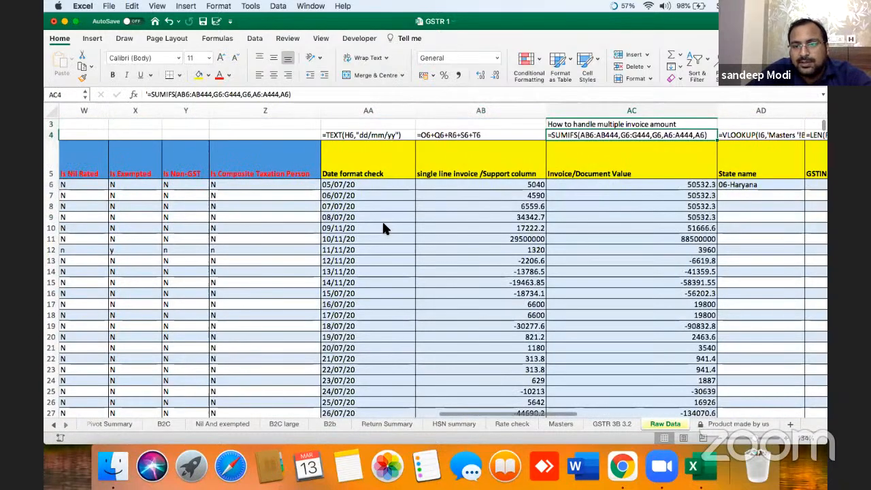
pyautogui.hotkey('shift', 'Down')
pyautogui.hotkey('shift', 'Down')
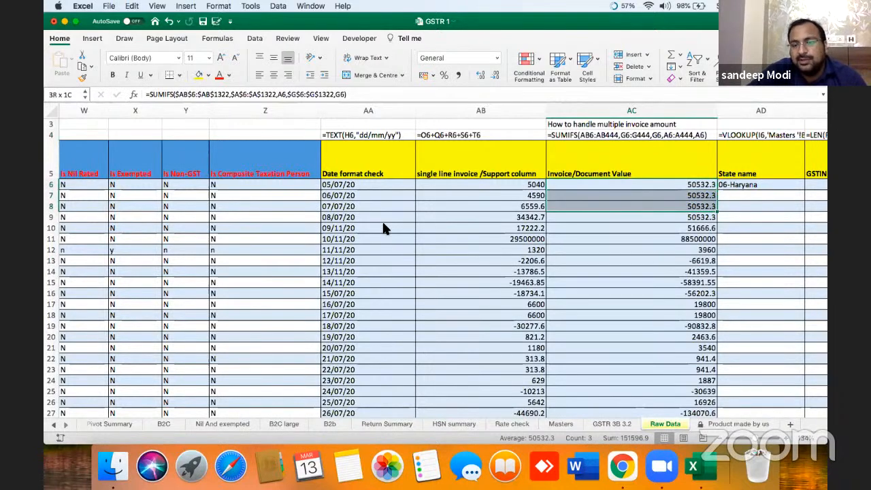
pyautogui.hotkey('shift', 'Down')
# Step: Examine the State name VLOOKUP in AD6 and trace its lookup value back to the Place of Supply code in I6
pyautogui.press('Right')
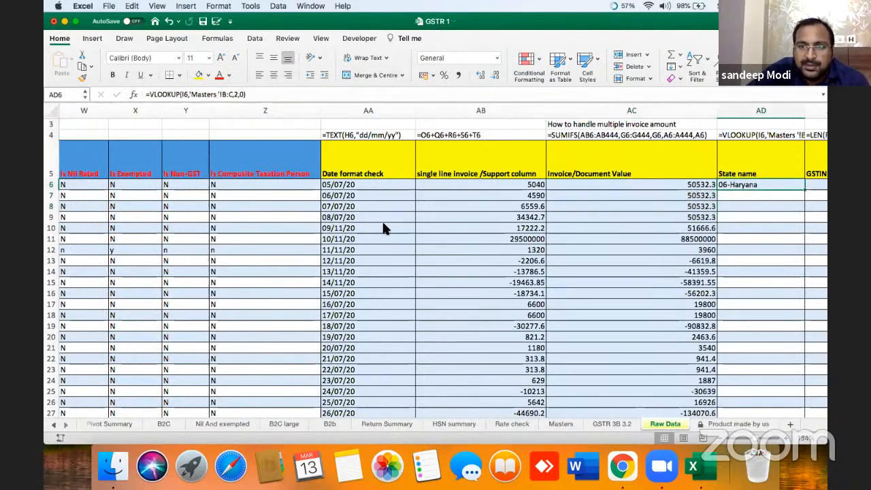
pyautogui.hscroll(3, 383, 229)
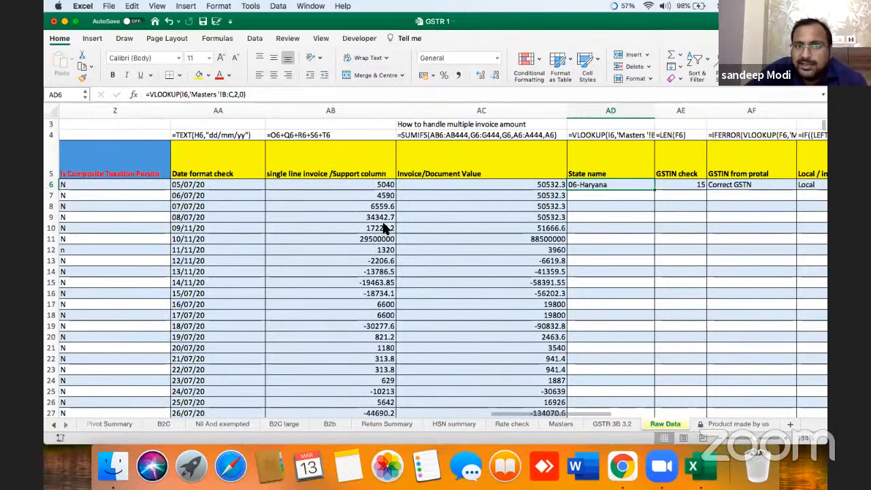
pyautogui.press('Left')
pyautogui.press('Left')
pyautogui.press('Left')
pyautogui.press('Right')
pyautogui.press('Right')
pyautogui.press('Right')
pyautogui.press('Left')
pyautogui.press('Left')
pyautogui.press('Left')
pyautogui.press('Left')
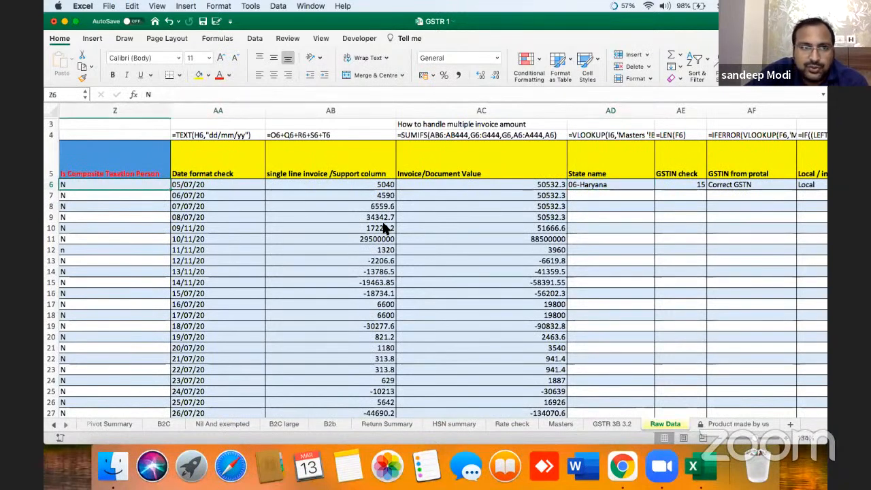
pyautogui.press('Left')
pyautogui.press('Left')
pyautogui.press('Left')
pyautogui.press('Left')
pyautogui.press('Left')
pyautogui.press('Left')
pyautogui.press('Left')
pyautogui.press('Left')
pyautogui.press('Left')
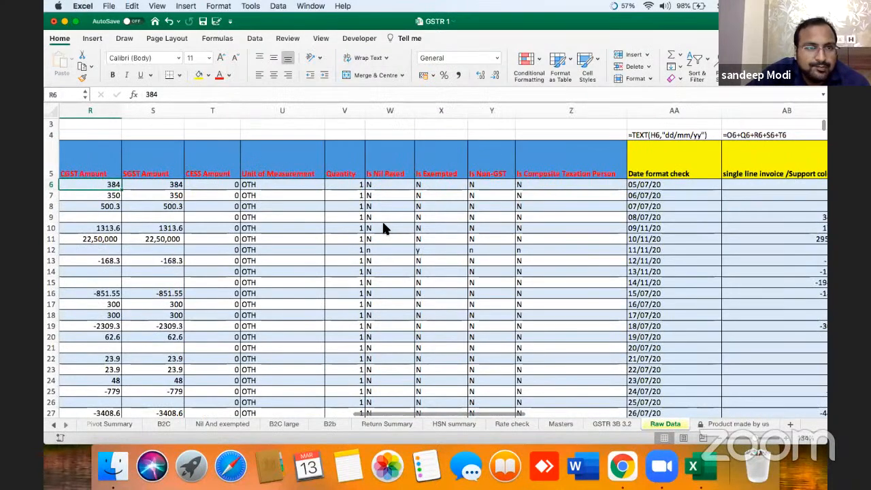
pyautogui.press('Left')
pyautogui.press('Left')
pyautogui.press('Left')
pyautogui.press('Left')
pyautogui.press('Left')
pyautogui.press('Left')
pyautogui.press('Left')
pyautogui.press('Left')
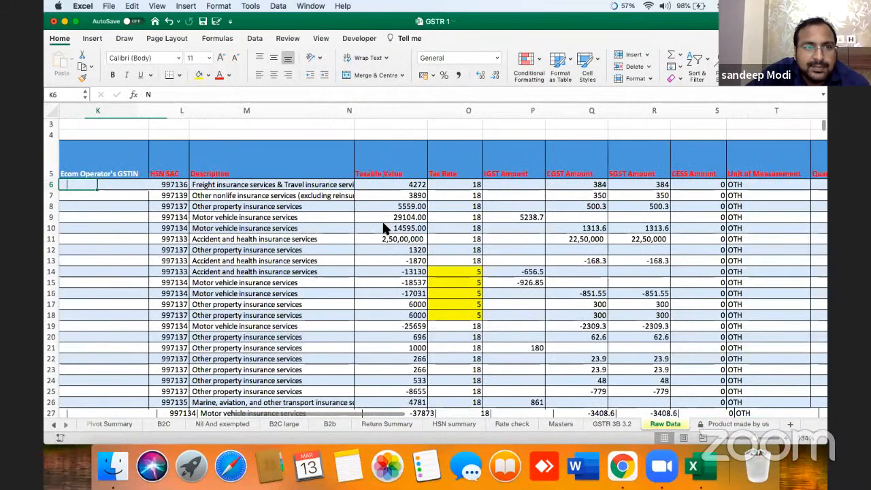
pyautogui.hscroll(-2, 383, 228)
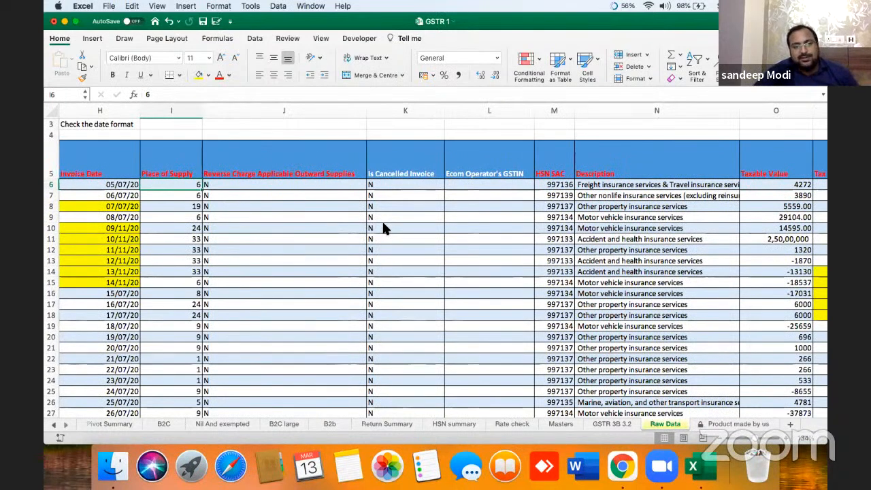
# Step: Follow row 6 from the Place of Supply code forward to the State name formula in AD6
pyautogui.press('Right')
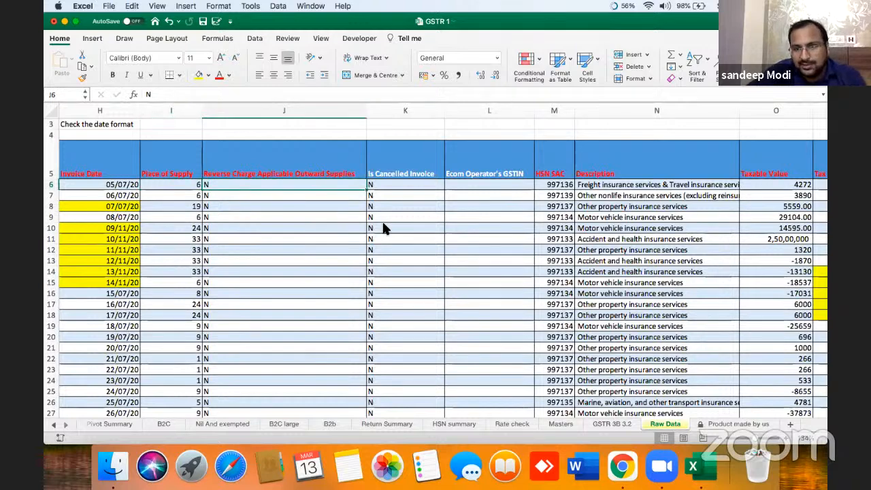
pyautogui.press('Right')
pyautogui.press('Right')
pyautogui.press('Right')
pyautogui.press('Right')
pyautogui.press('Right')
pyautogui.press('Right')
pyautogui.press('Right')
pyautogui.press('Right')
pyautogui.press('Right')
pyautogui.press('Right')
pyautogui.press('Right')
pyautogui.press('Right')
pyautogui.press('Right')
pyautogui.press('Right')
pyautogui.press('Right')
pyautogui.press('Right')
pyautogui.press('Right')
pyautogui.press('Right')
pyautogui.press('Right')
pyautogui.press('Right')
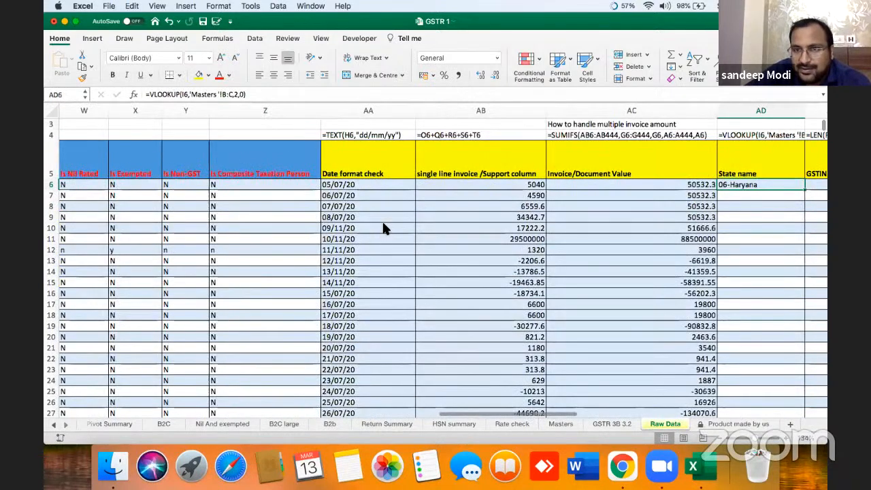
pyautogui.hscroll(1, 386, 229)
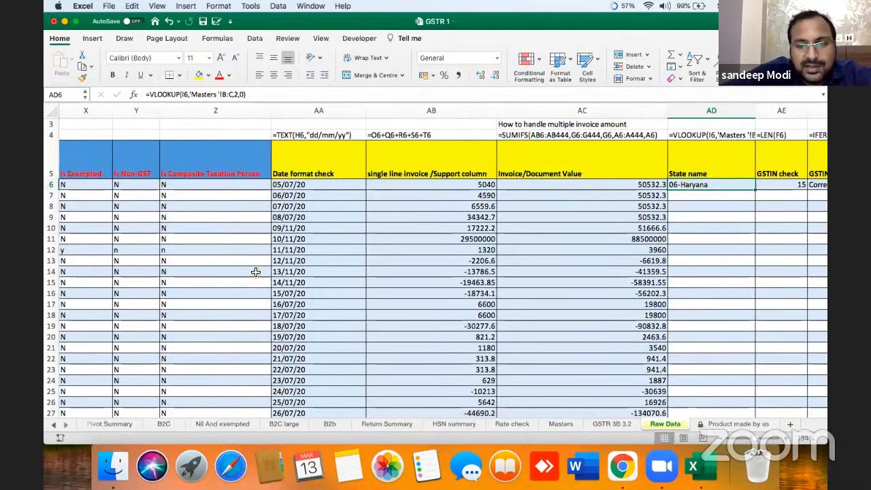
# Step: Examine the State code and State name lookup table on the Masters sheet
pyautogui.click(571, 421)
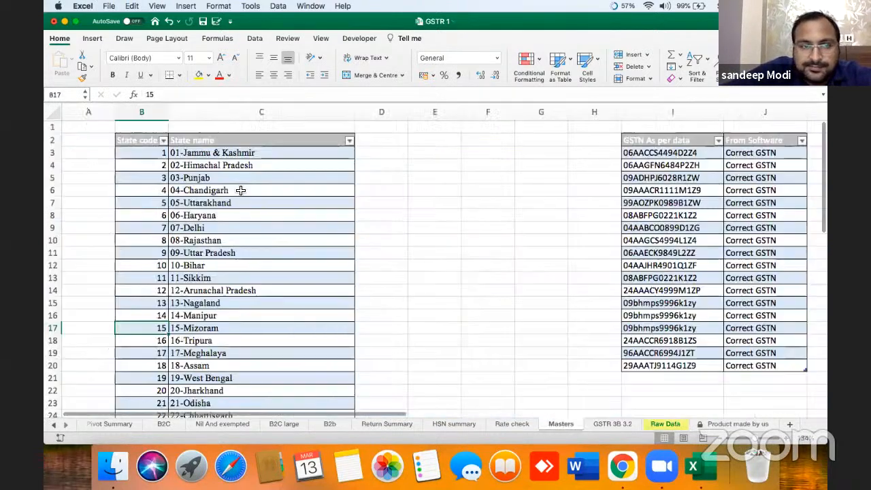
pyautogui.click(180, 178)
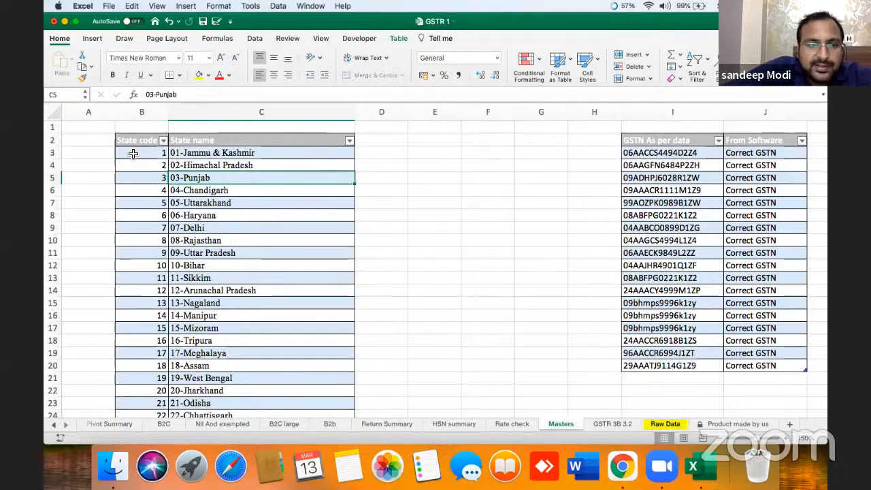
pyautogui.click(142, 149)
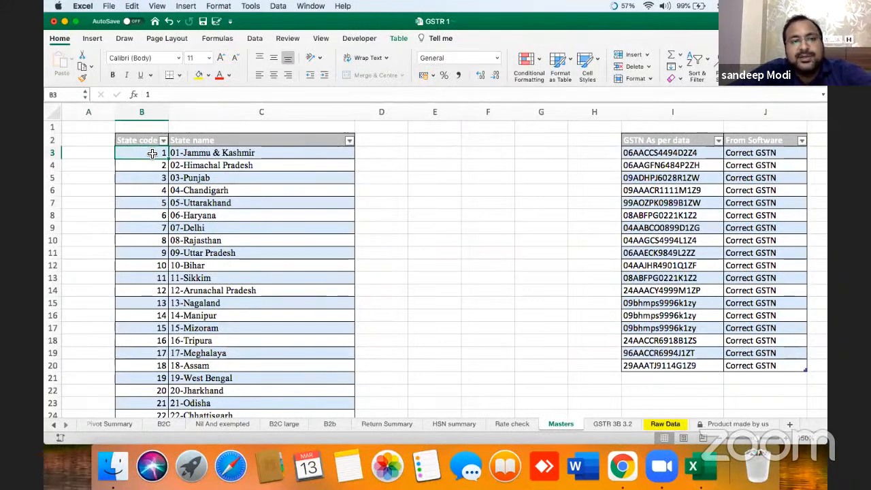
pyautogui.click(202, 156)
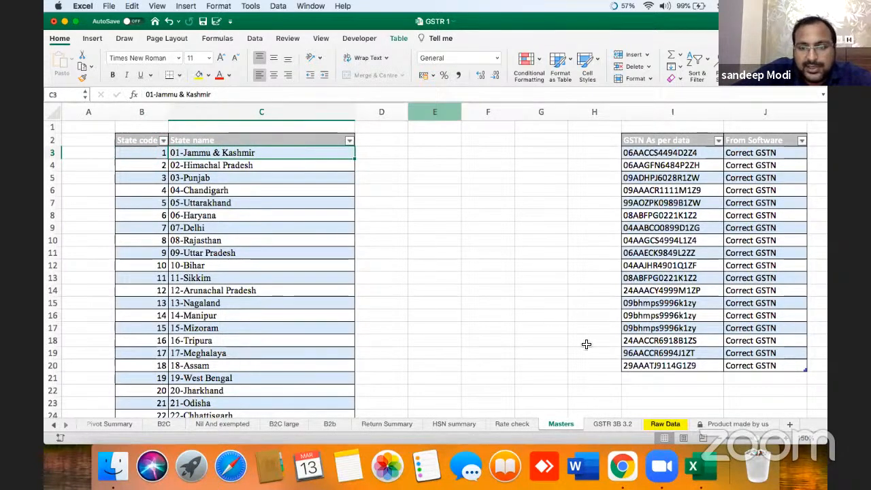
# Step: Fill the State name VLOOKUP formula on the Raw Data sheet from AD6 down through AD1322
pyautogui.click(666, 423)
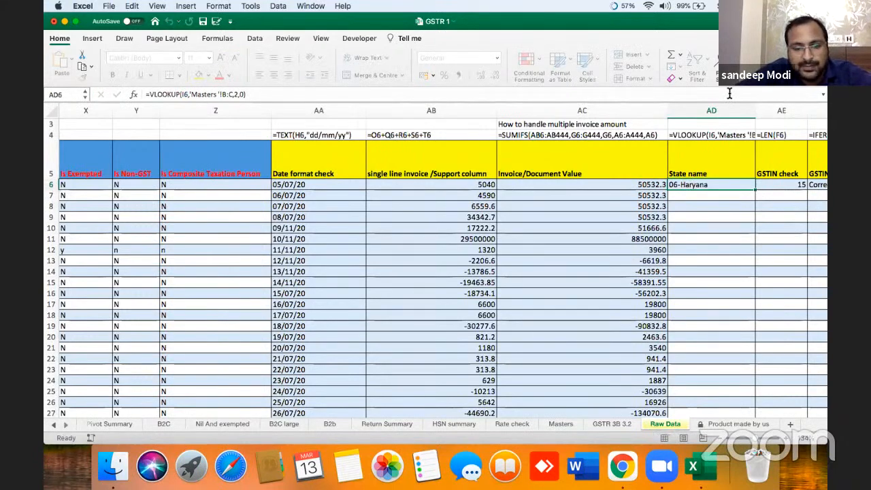
pyautogui.press('super+c')
pyautogui.press('Left')
pyautogui.press('super+Down')
pyautogui.press('Right')
pyautogui.press('super+shift+Up')
pyautogui.press('super+v')
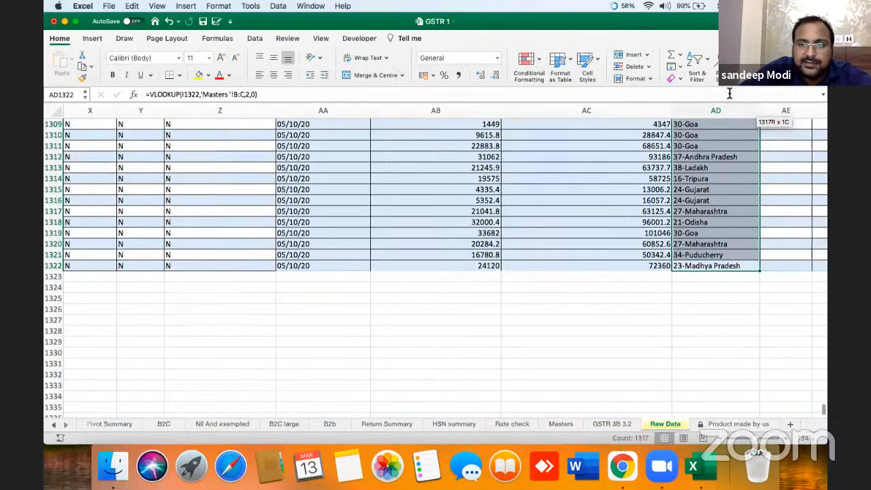
# Step: Check the filled State name entries at the start of the data and inspect the GSTIN check formula in AE6
pyautogui.press('super+Up')
pyautogui.press('Up')
pyautogui.press('Up')
pyautogui.press('Down')
pyautogui.press('Down')
pyautogui.press('Down')
pyautogui.press('Right')
pyautogui.press('Down')
pyautogui.press('Down')
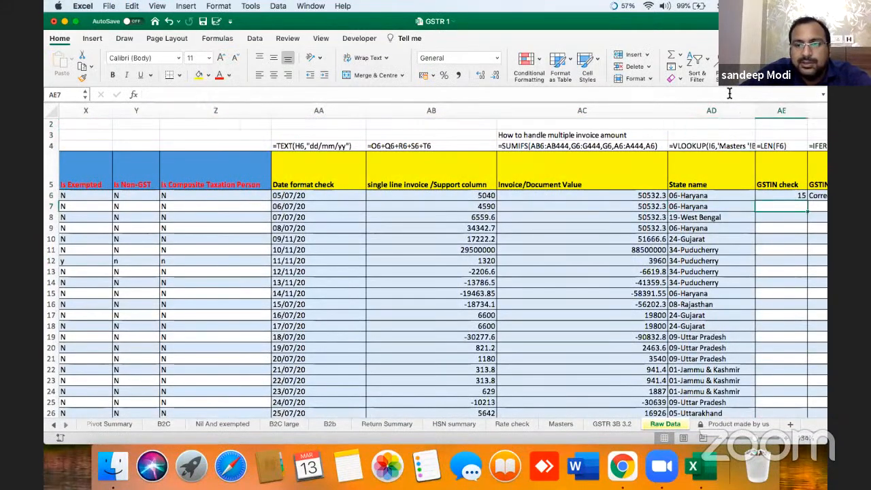
pyautogui.hscroll(5, 729, 93)
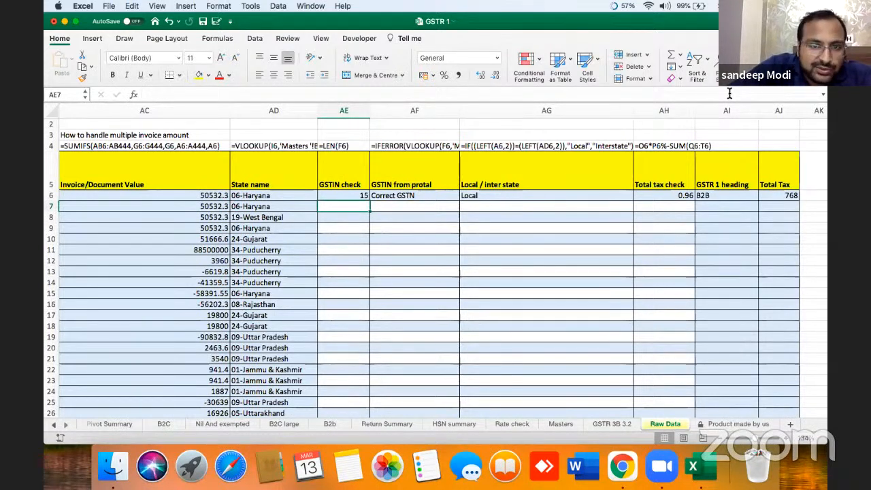
pyautogui.press('Up')
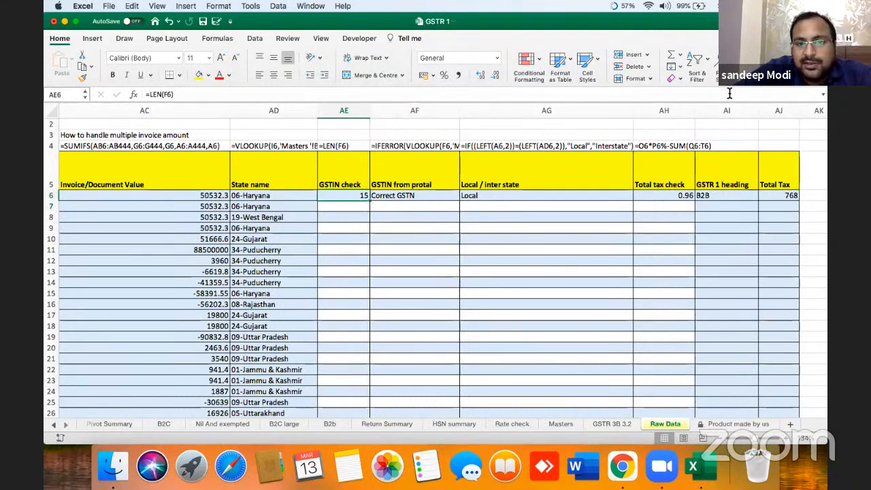
# Step: Enter =len(F7) in AE7 to count the characters of the TaxPayer's gstn number
pyautogui.press('Down')
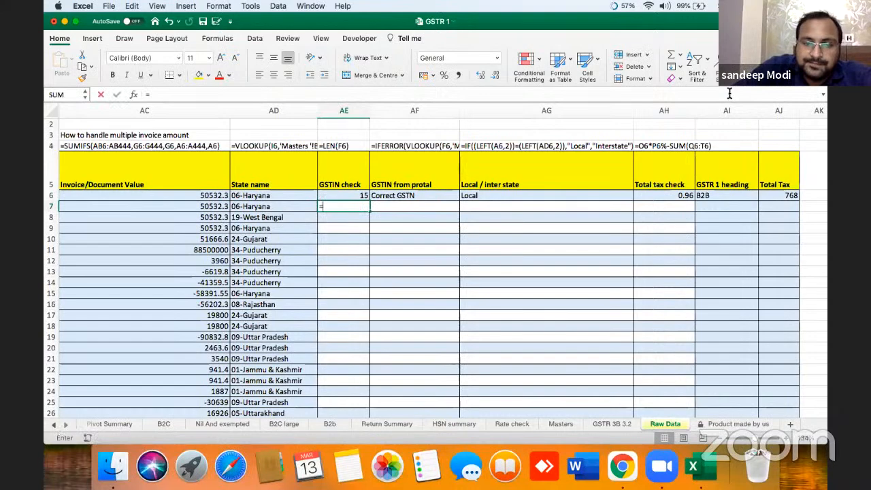
pyautogui.write('=len(')
pyautogui.press('Left')
pyautogui.press('Left')
pyautogui.press('Left')
pyautogui.press('Left')
pyautogui.press('Left')
pyautogui.press('Left')
pyautogui.press('Left')
pyautogui.press('Left')
pyautogui.press('Left')
pyautogui.press('Left')
pyautogui.press('Left')
pyautogui.press('Left')
pyautogui.press('Left')
pyautogui.press('Left')
pyautogui.press('Left')
pyautogui.press('Left')
pyautogui.press('Left')
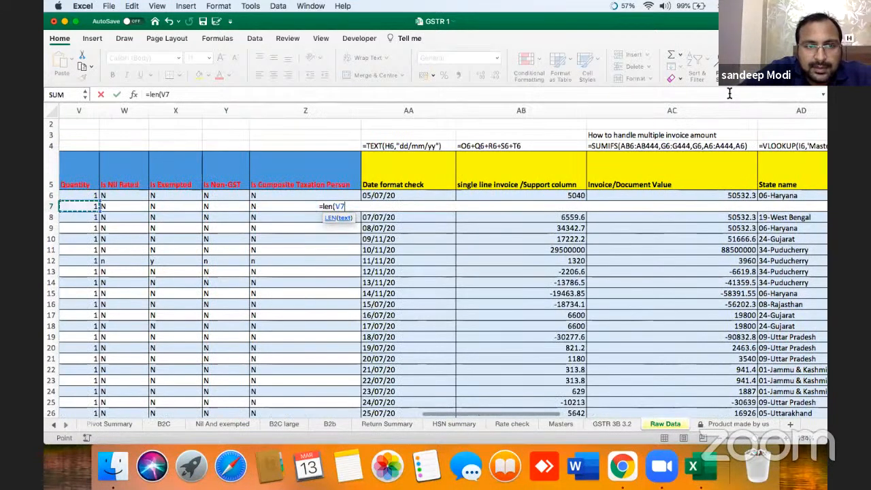
pyautogui.press('Left')
pyautogui.press('Left')
pyautogui.press('Left')
pyautogui.press('Left')
pyautogui.press('Left')
pyautogui.press('Left')
pyautogui.press('Left')
pyautogui.press('Left')
pyautogui.press('Left')
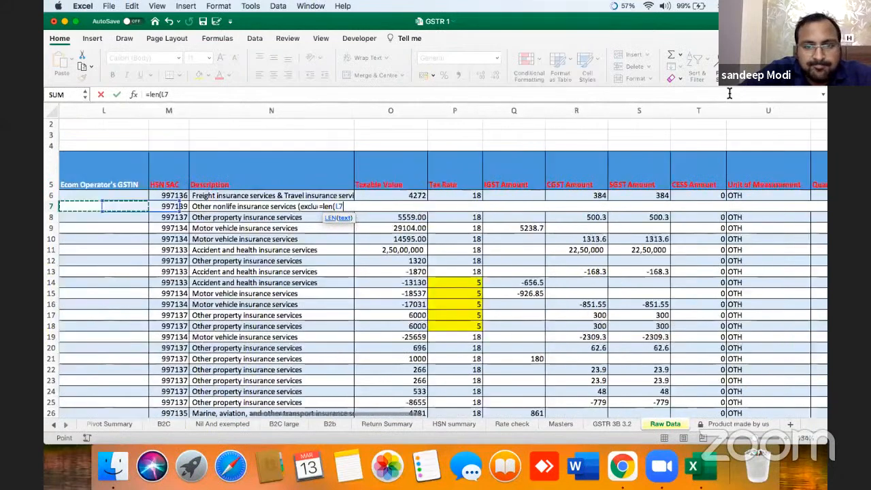
pyautogui.press('Left')
pyautogui.press('Left')
pyautogui.press('Left')
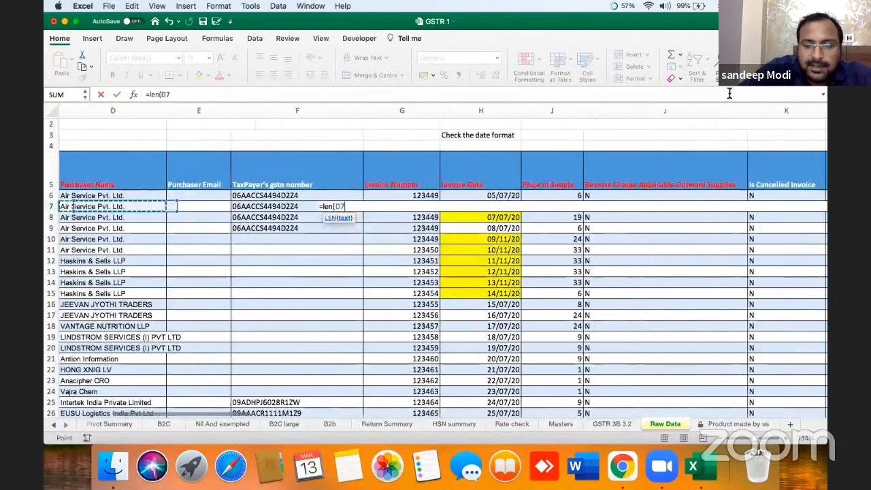
pyautogui.press('Right')
pyautogui.press('Right')
pyautogui.press('Right')
pyautogui.press('Right')
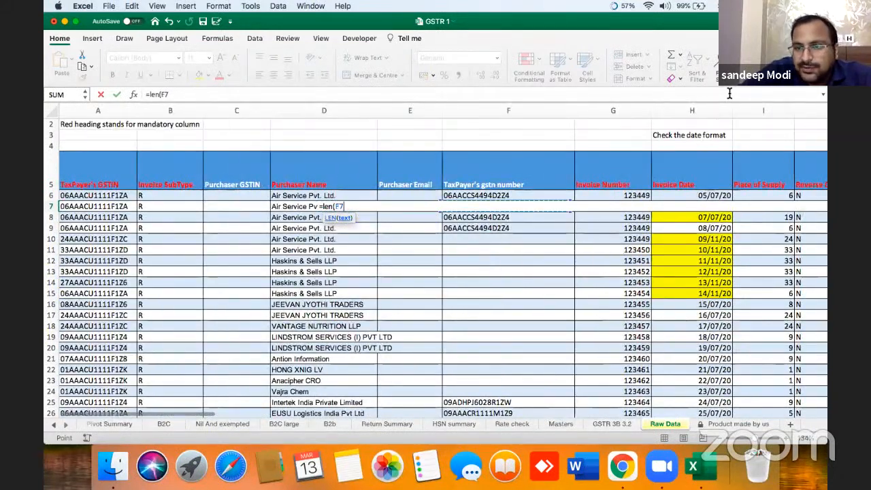
pyautogui.press('Return')
# Step: Fill the GSTIN check LEN formula from AE7 down through AE1322
pyautogui.press('super+c')
pyautogui.press('Left')
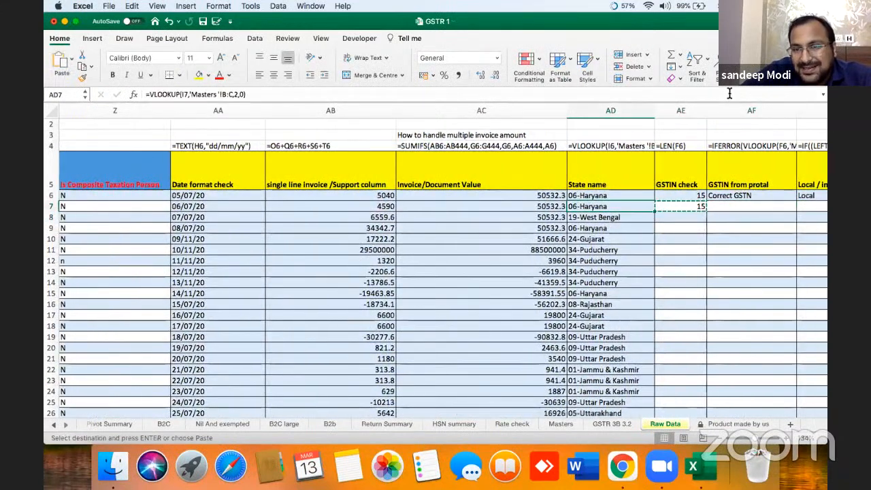
pyautogui.press('super+Down')
pyautogui.press('Right')
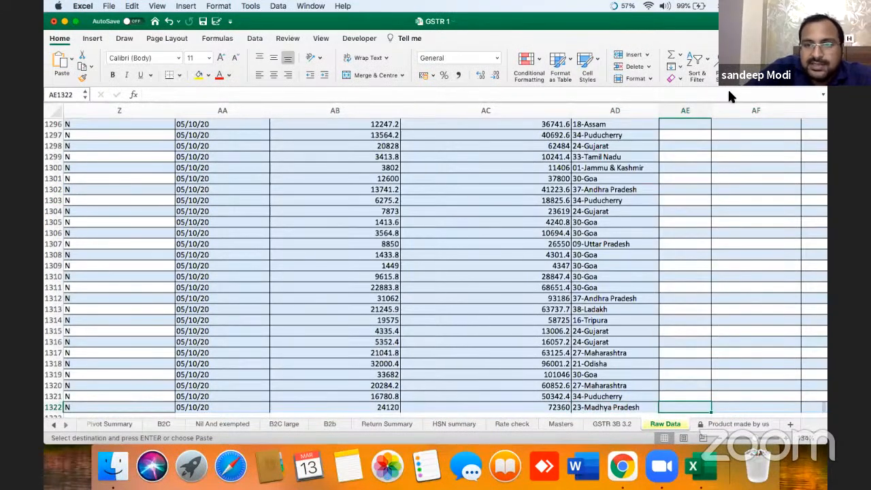
pyautogui.press('super+shift+Up')
pyautogui.press('Return')
pyautogui.press('Up')
pyautogui.press('Up')
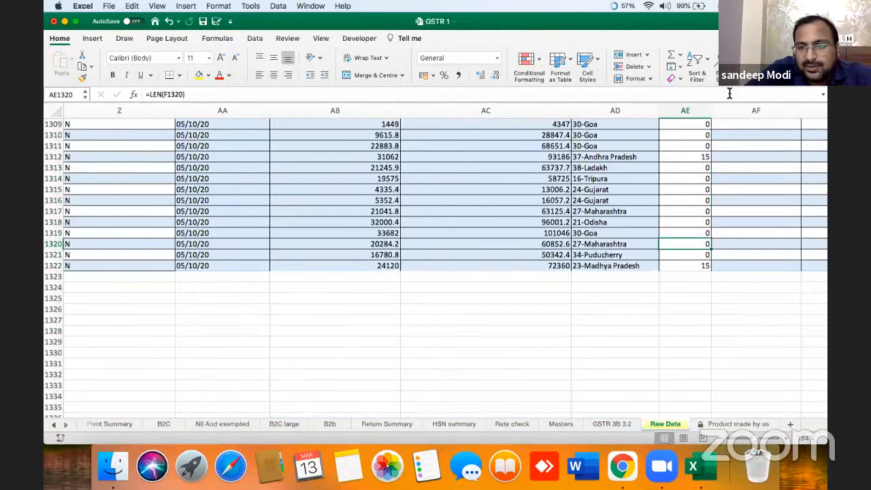
# Step: Select and copy the entire TaxPayer's gstn number column F on the Raw Data sheet
pyautogui.press('super+Up')
pyautogui.press('Up')
pyautogui.press('Left')
pyautogui.press('Left')
pyautogui.press('Left')
pyautogui.press('Left')
pyautogui.press('Left')
pyautogui.press('Left')
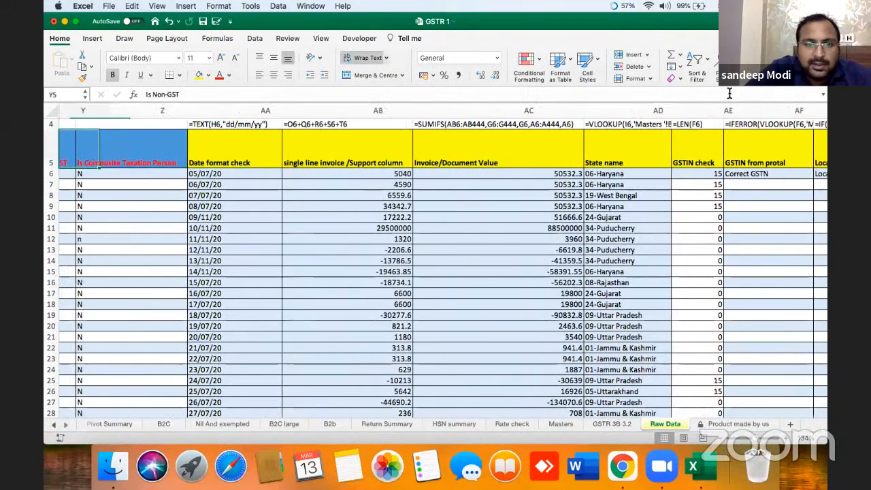
pyautogui.press('Left')
pyautogui.press('Left')
pyautogui.press('Left')
pyautogui.press('Left')
pyautogui.press('Left')
pyautogui.press('Left')
pyautogui.press('Left')
pyautogui.press('Left')
pyautogui.press('Left')
pyautogui.press('Left')
pyautogui.press('Left')
pyautogui.press('Left')
pyautogui.press('Left')
pyautogui.press('Left')
pyautogui.press('Left')
pyautogui.press('Left')
pyautogui.press('Left')
pyautogui.press('Left')
pyautogui.press('Left')
pyautogui.press('Left')
pyautogui.press('Left')
pyautogui.press('Left')
pyautogui.press('Left')
pyautogui.press('Left')
pyautogui.press('Right')
pyautogui.press('Right')
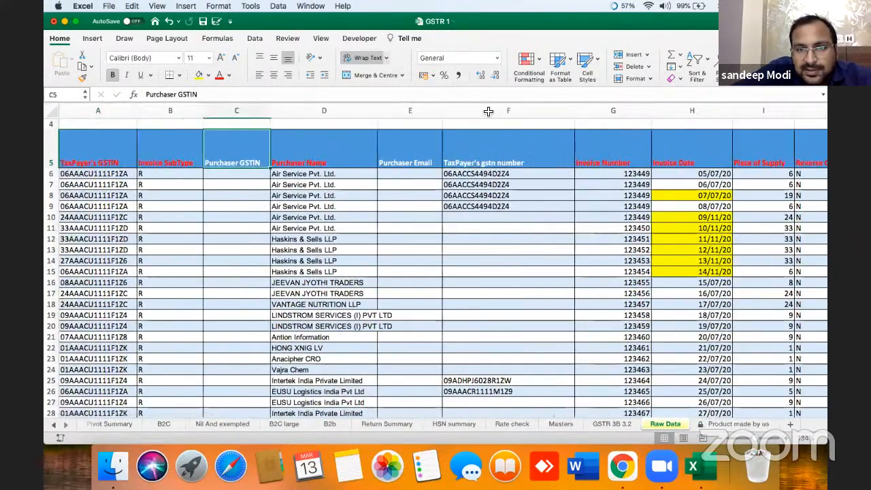
pyautogui.click(488, 111)
pyautogui.press('super+c')
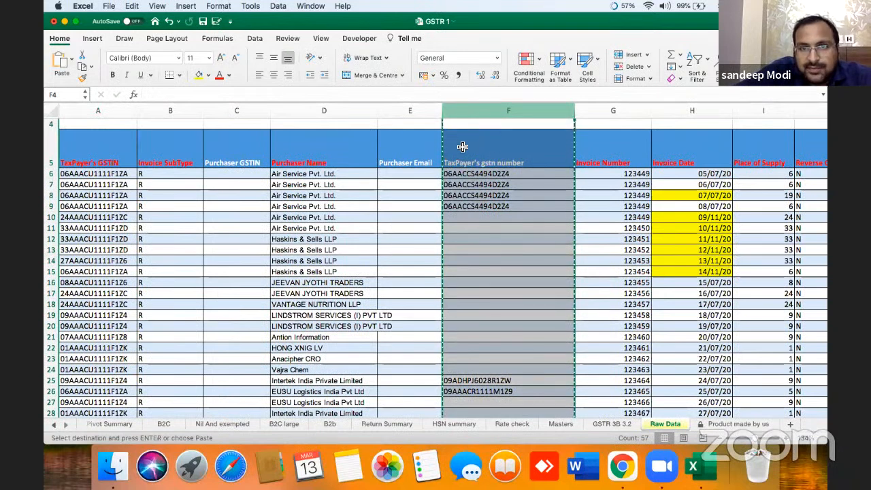
# Step: Clear the old TaxPayer's gstn number entries from column N of the Masters sheet
pyautogui.click(559, 420)
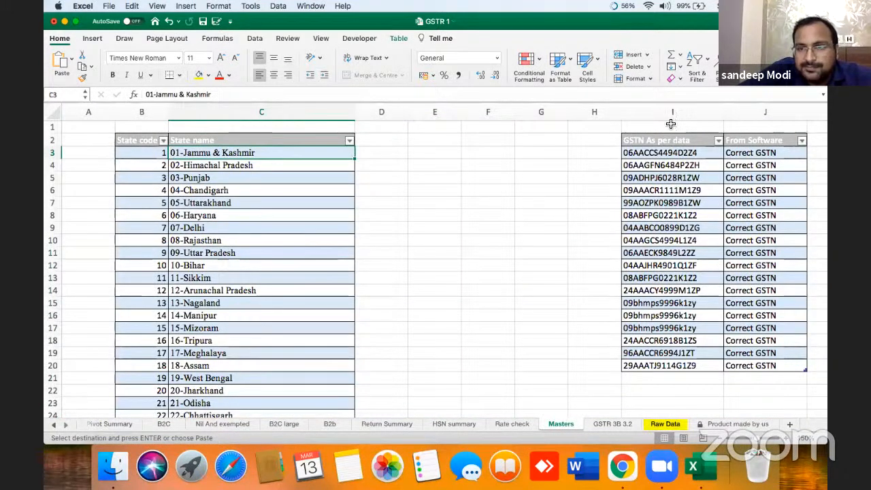
pyautogui.click(717, 190)
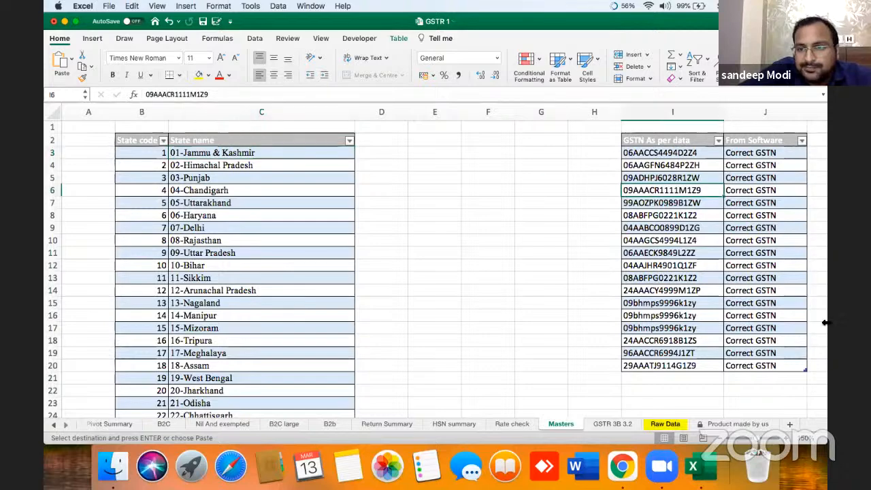
pyautogui.press('Right')
pyautogui.press('Right')
pyautogui.press('Right')
pyautogui.press('Right')
pyautogui.press('Right')
pyautogui.press('Right')
pyautogui.press('Right')
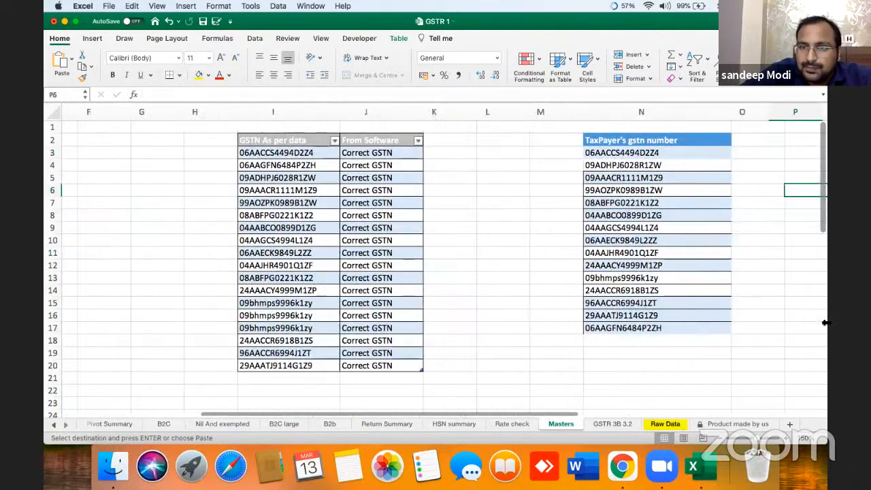
pyautogui.press('Right')
pyautogui.click(613, 116)
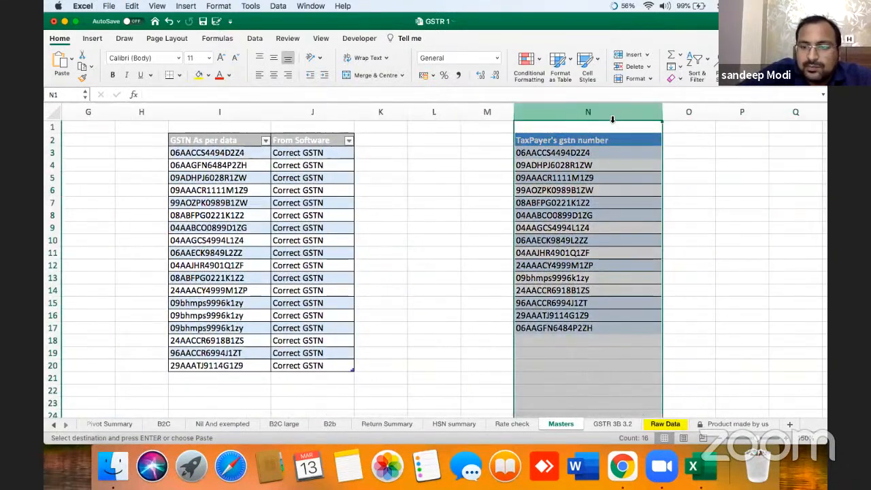
pyautogui.press('Delete')
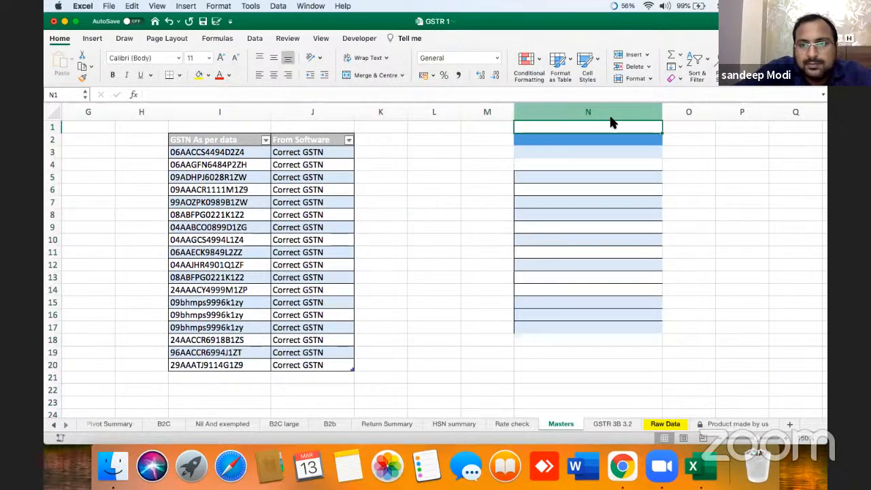
pyautogui.click(606, 116)
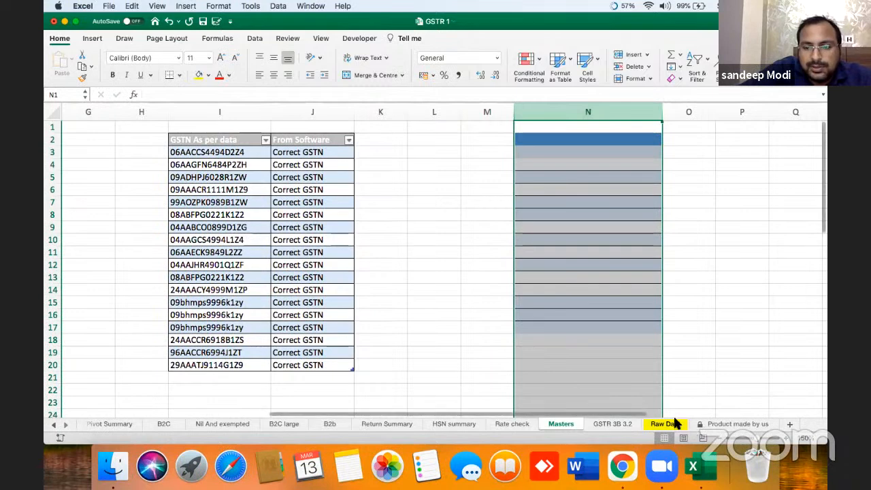
# Step: Copy the TaxPayer's gstn number column F from Raw Data into column N of the Masters sheet
pyautogui.click(664, 424)
pyautogui.click(551, 116)
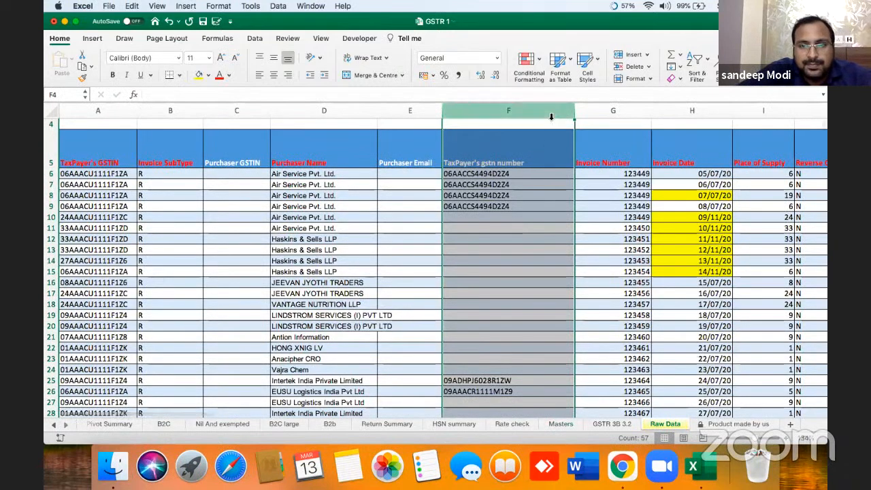
pyautogui.press('super+c')
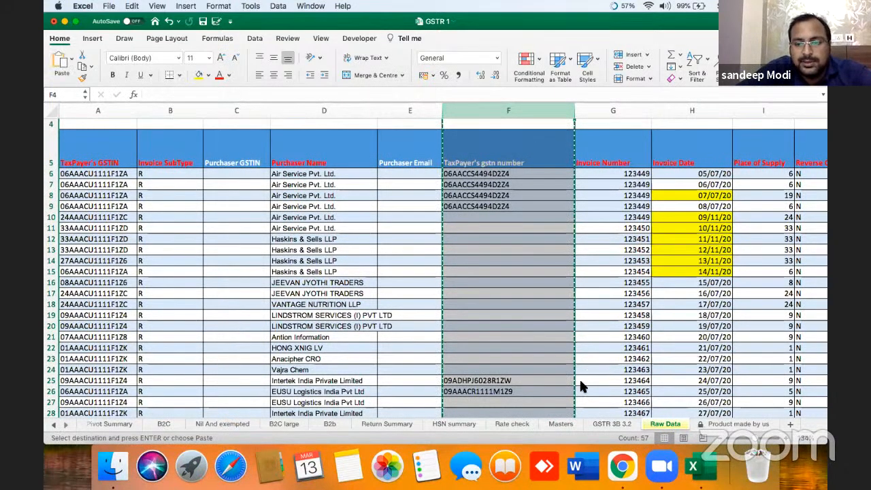
pyautogui.click(561, 424)
pyautogui.click(593, 128)
pyautogui.press('super+v')
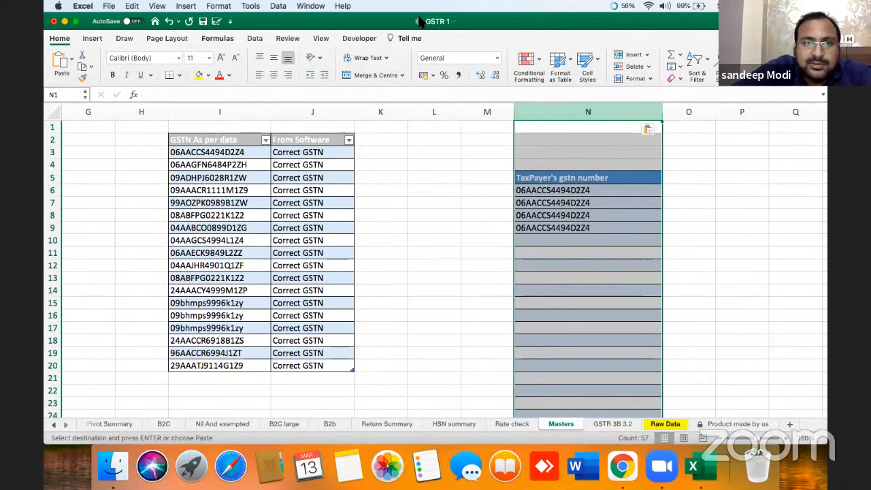
# Step: Remove the duplicates from column N on the Masters sheet, treating the list as having headers
pyautogui.moveTo(714, 19); pyautogui.dragTo(715, 47)
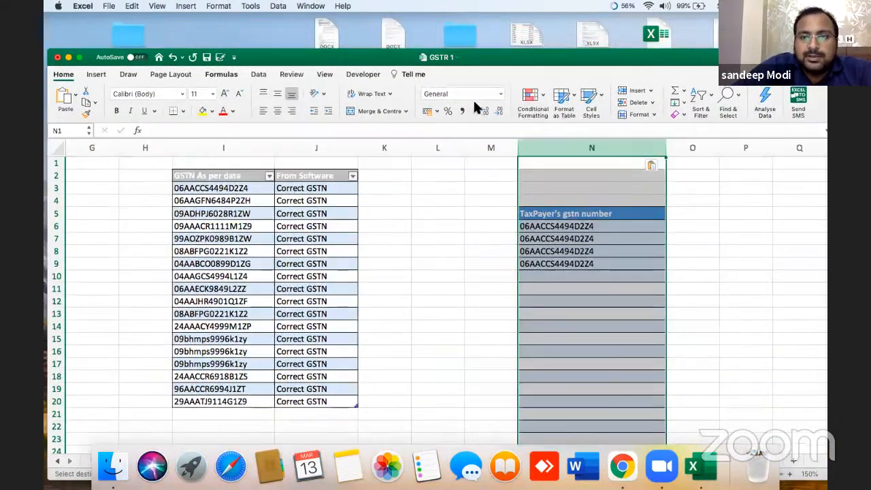
pyautogui.click(258, 75)
pyautogui.click(499, 97)
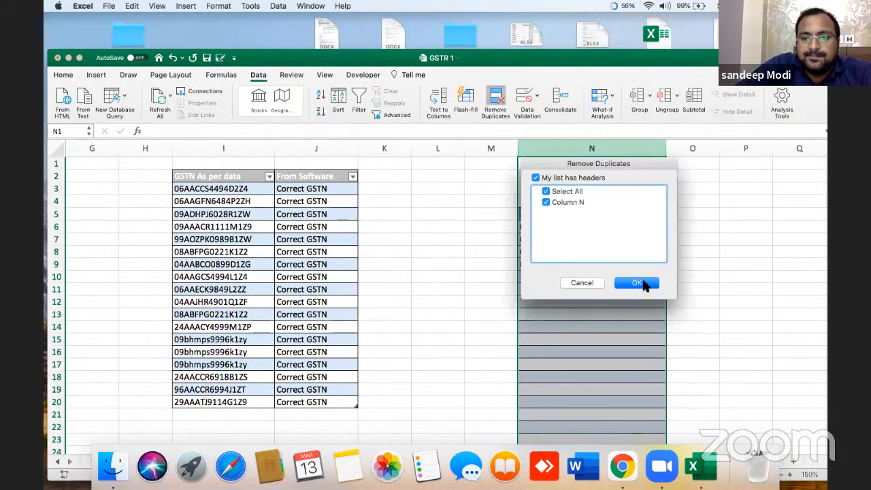
pyautogui.click(636, 283)
pyautogui.click(518, 169)
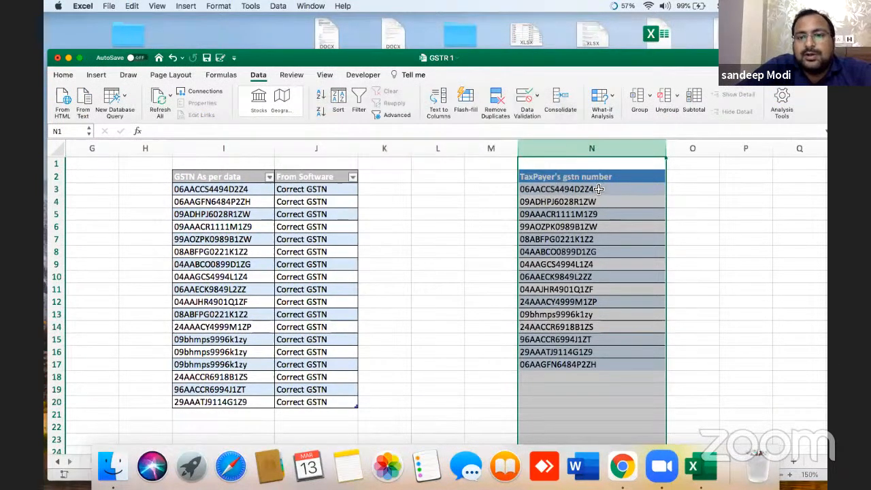
# Step: Enter =N3 in cell O3 to bring in the first TaxPayer's gstn number
pyautogui.click(598, 192)
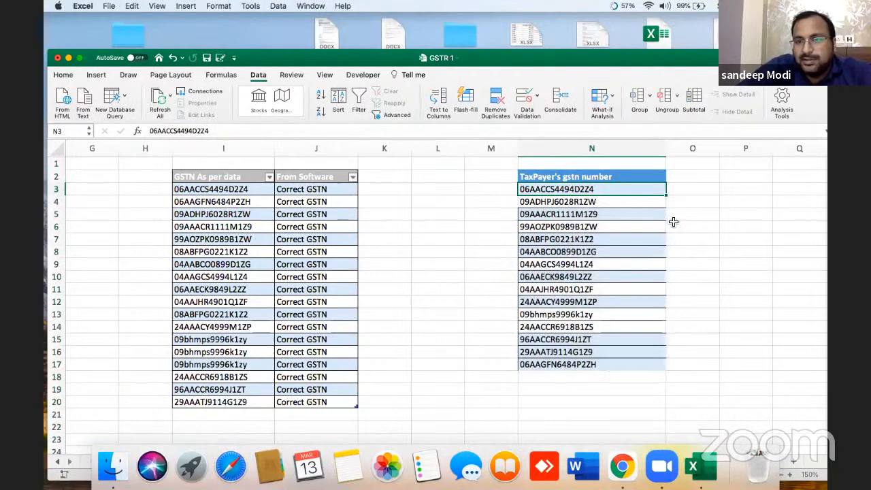
pyautogui.click(693, 201)
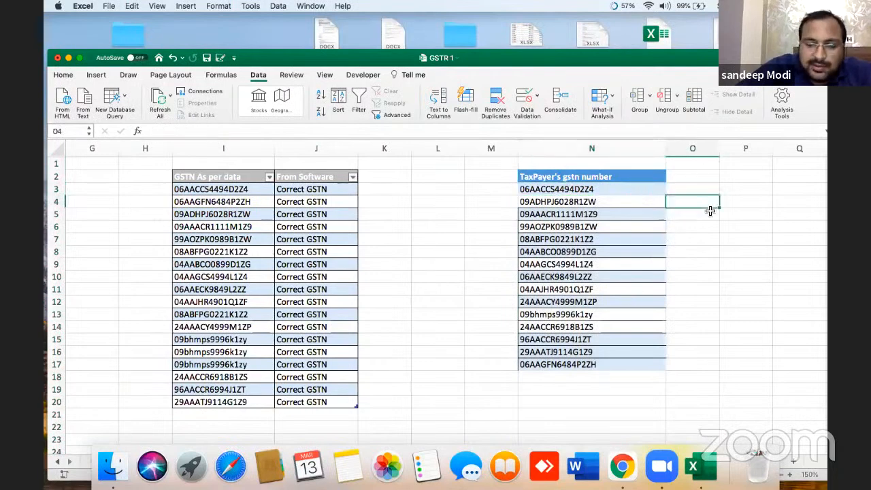
pyautogui.press('Up')
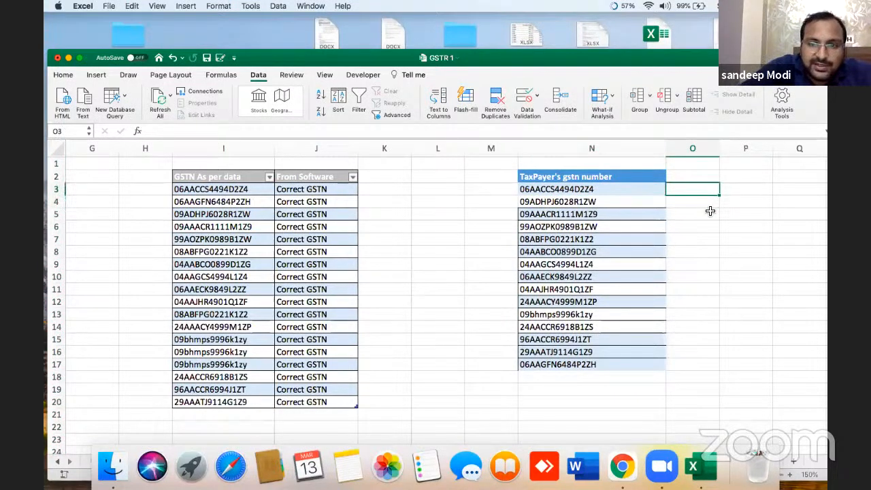
pyautogui.press('Left')
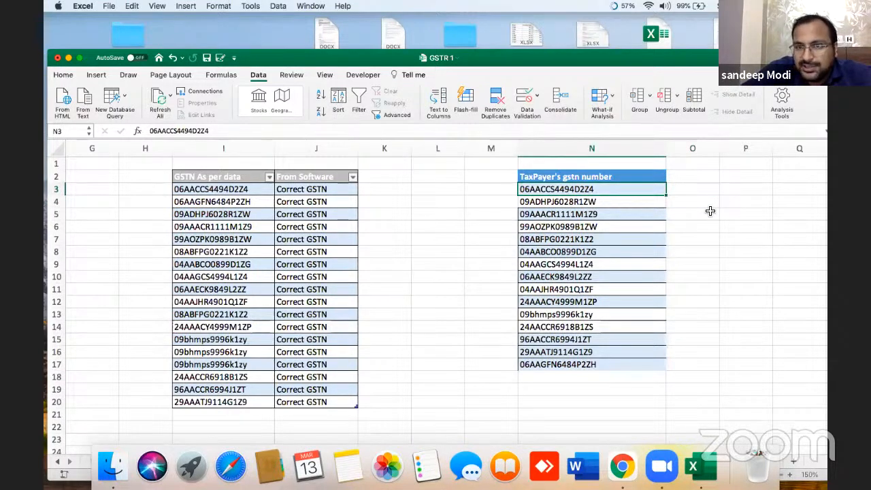
pyautogui.press('Down')
pyautogui.press('Right')
pyautogui.press('Up')
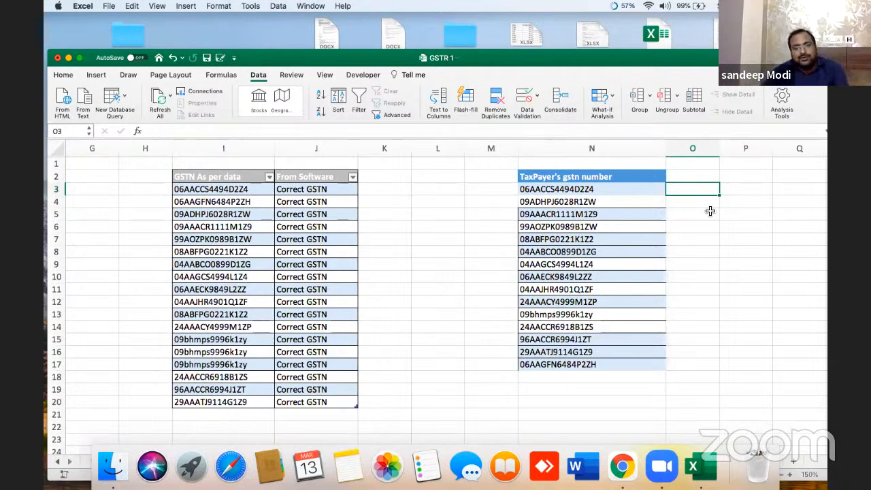
pyautogui.write('=')
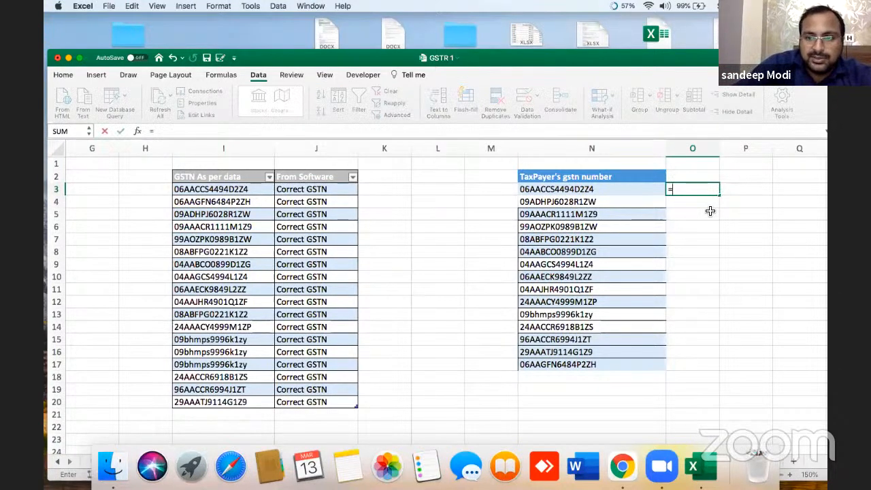
pyautogui.write('con=')
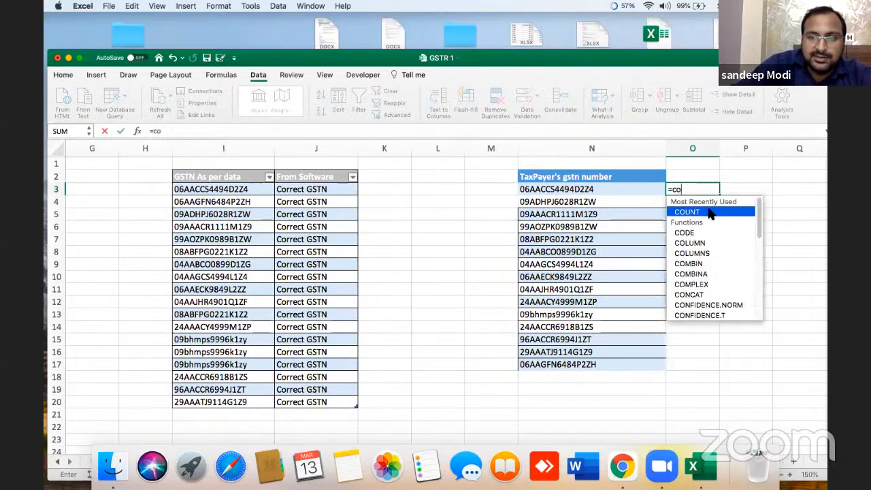
pyautogui.press('Escape')
pyautogui.write('=')
pyautogui.press('Left')
pyautogui.press('Return')
# Step: Enter =CONCATENATE(O3,",") in cell O4 to append a comma to the value from O3
pyautogui.write('=con')
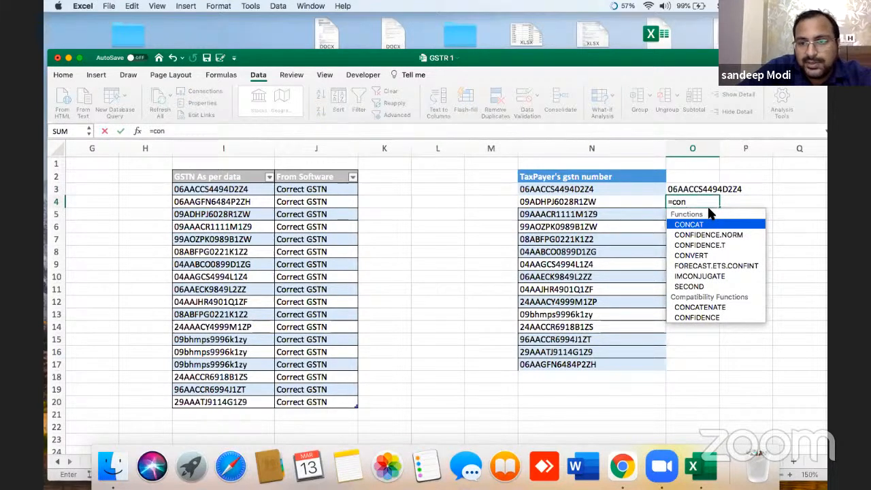
pyautogui.press('Down')
pyautogui.press('Down')
pyautogui.press('Down')
pyautogui.press('Down')
pyautogui.press('Down')
pyautogui.press('Down')
pyautogui.press('Down')
pyautogui.press('Tab')
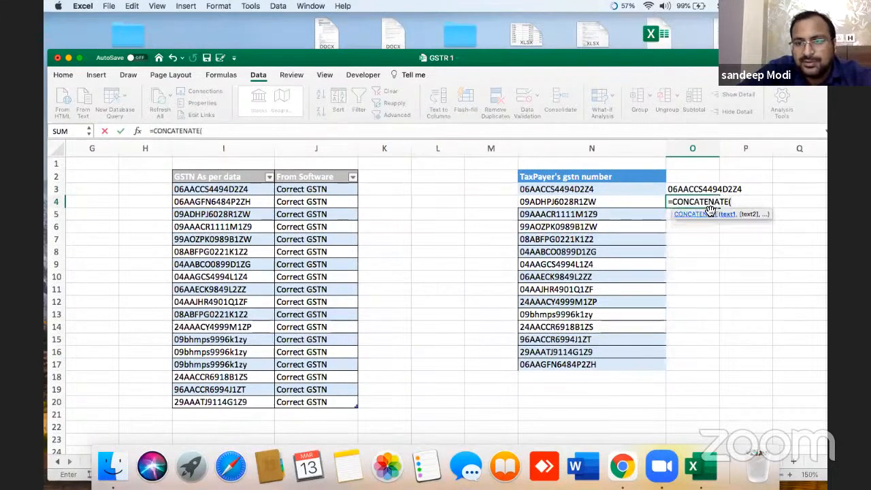
pyautogui.press('Up')
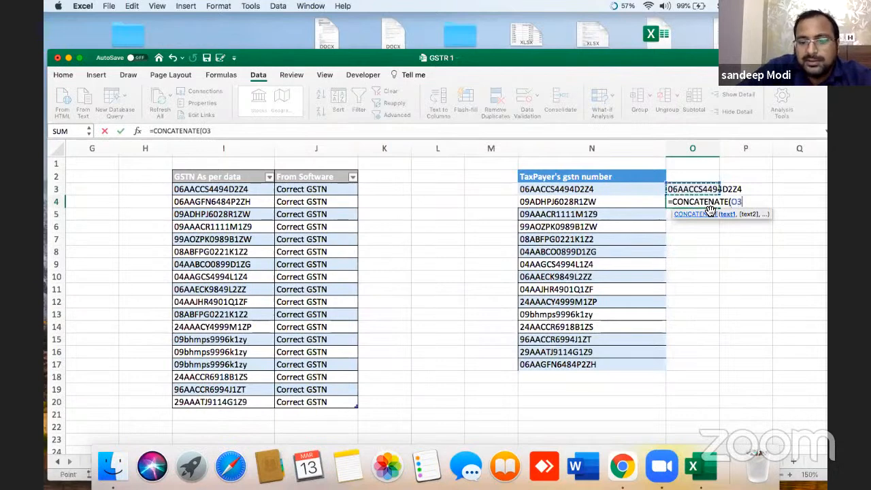
pyautogui.write(',')
pyautogui.press('Left')
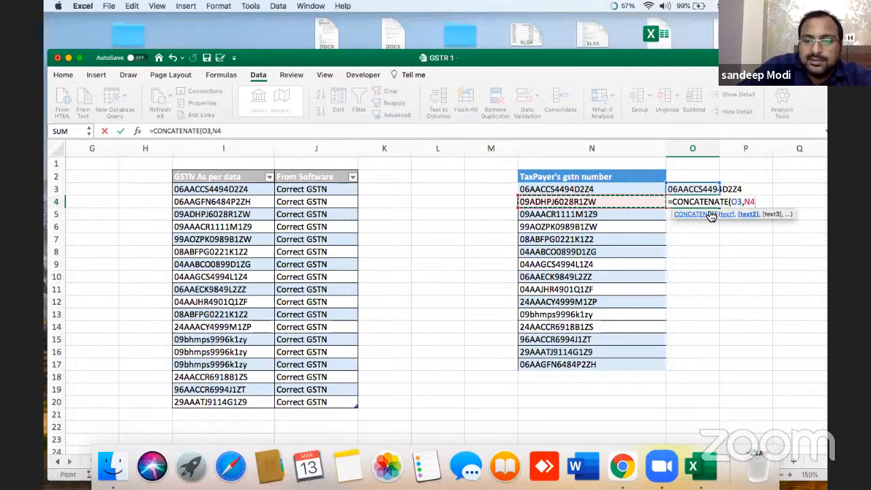
pyautogui.press('BackSpace')
pyautogui.press('BackSpace')
pyautogui.write('"')
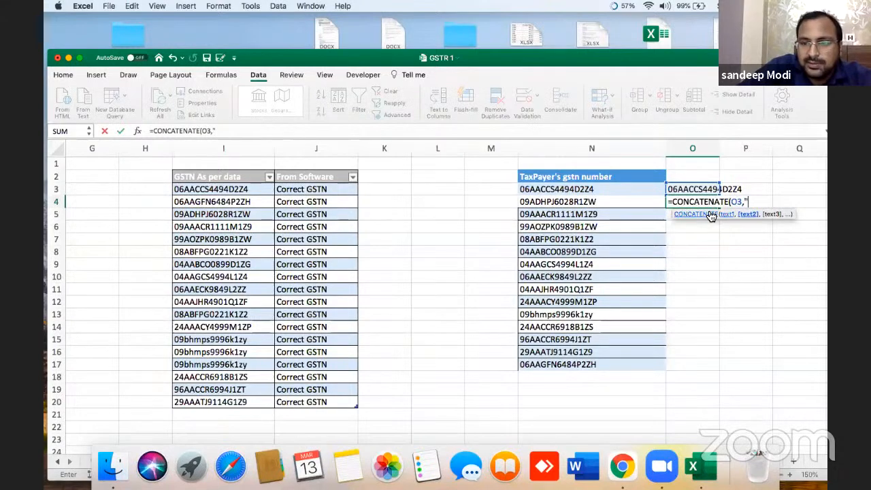
pyautogui.write(',"')
pyautogui.click(650, 199)
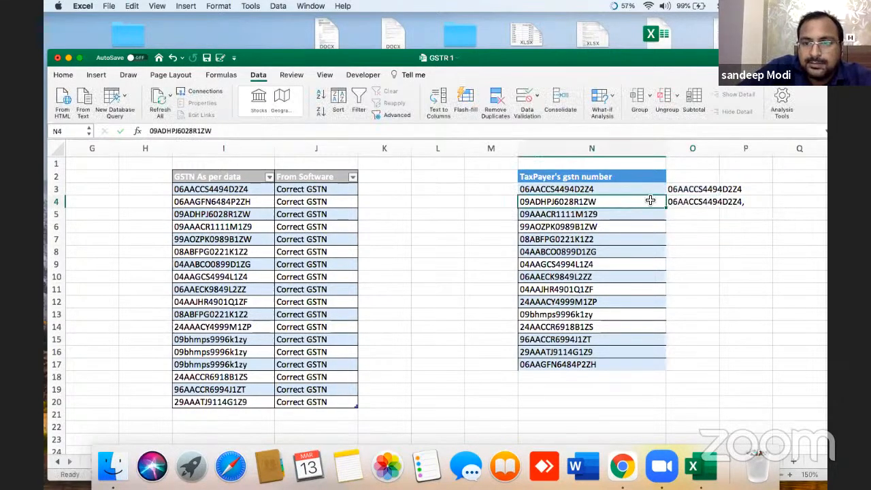
# Step: Extend the O4 formula to =CONCATENATE(O3,",",N4) so it also joins the next gstn number
pyautogui.click(688, 200)
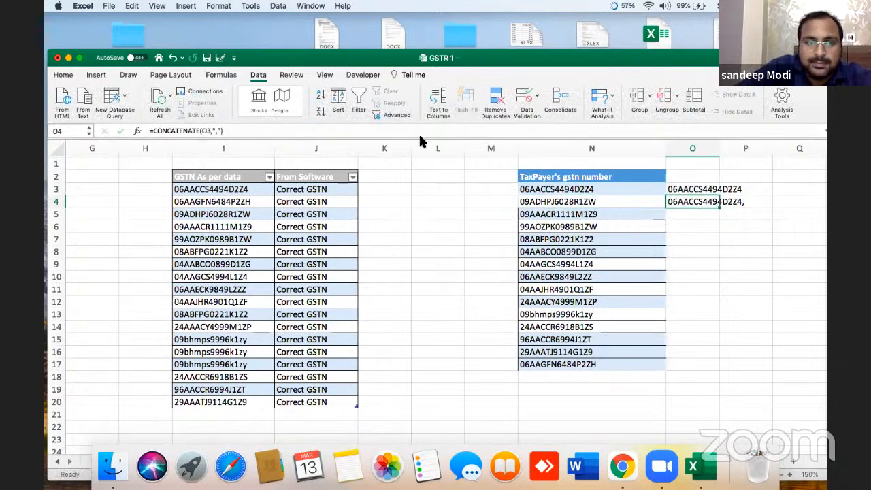
pyautogui.click(222, 130)
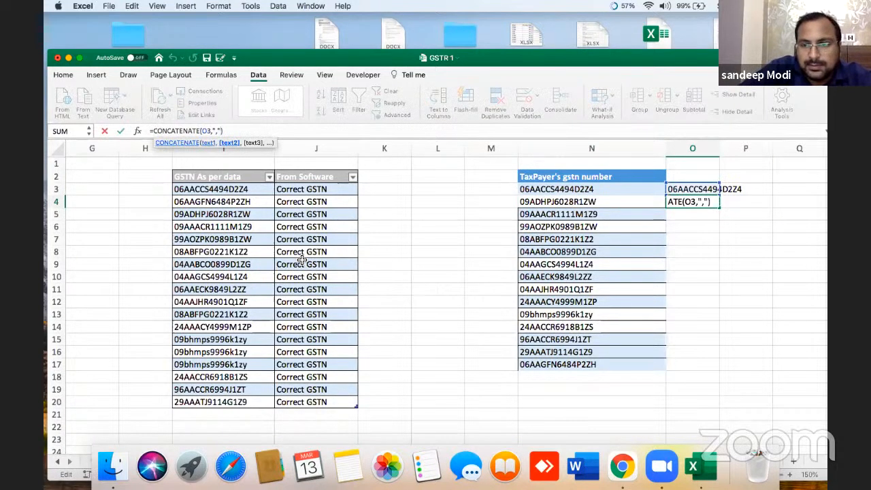
pyautogui.write(',')
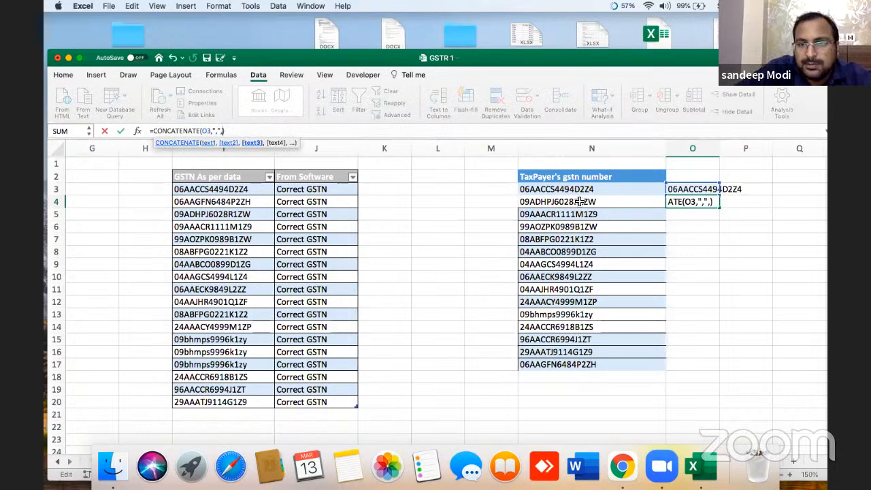
pyautogui.click(579, 202)
pyautogui.write(')')
pyautogui.press('Return')
pyautogui.press('Return')
pyautogui.press('Up')
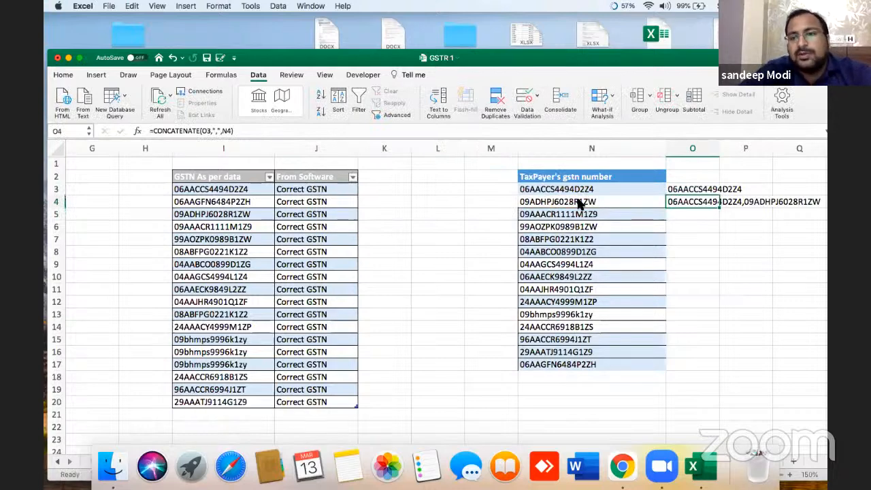
# Step: Fill the CONCATENATE formula from O4 down through O17
pyautogui.press('super+c')
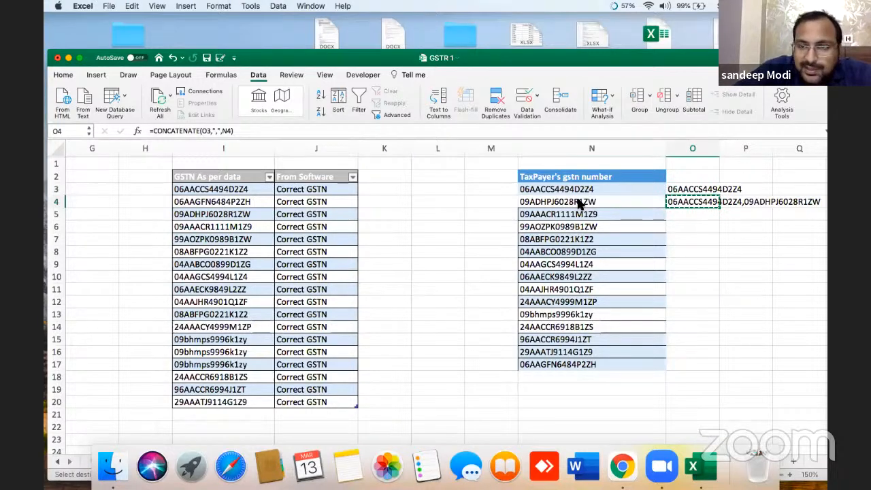
pyautogui.hotkey('shift', 'Down')
pyautogui.hotkey('shift', 'Down')
pyautogui.hotkey('shift', 'Down')
pyautogui.hotkey('shift', 'Down')
pyautogui.hotkey('shift', 'Down')
pyautogui.hotkey('shift', 'Down')
pyautogui.hotkey('shift', 'Down')
pyautogui.hotkey('shift', 'Down')
pyautogui.hotkey('shift', 'Down')
pyautogui.hotkey('shift', 'Down')
pyautogui.hotkey('shift', 'Down')
pyautogui.hotkey('shift', 'Down')
pyautogui.hotkey('shift', 'Down')
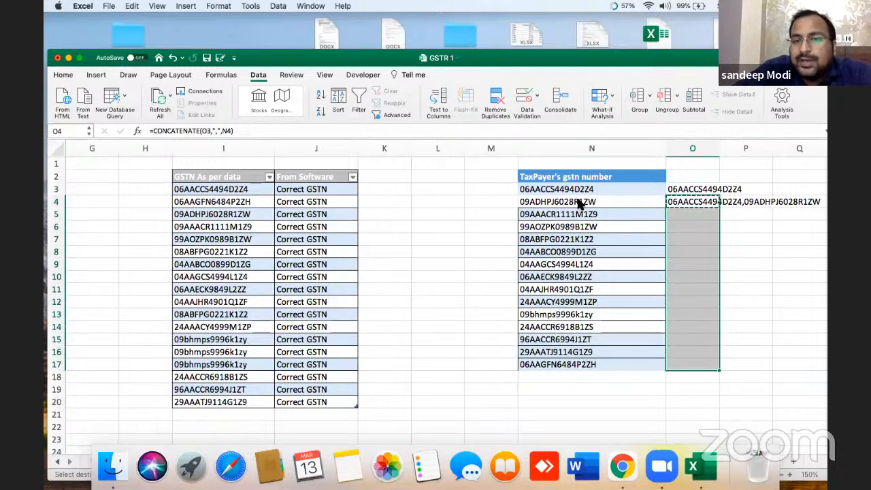
pyautogui.press('Return')
# Step: Examine the comma-separated gstn string built in O17, at the end of the filled formulas
pyautogui.press('Down')
pyautogui.press('Down')
pyautogui.press('Down')
pyautogui.press('Down')
pyautogui.press('Down')
pyautogui.press('Down')
pyautogui.press('Down')
pyautogui.press('Down')
pyautogui.press('Down')
pyautogui.press('Down')
pyautogui.press('Down')
pyautogui.press('Down')
pyautogui.press('Down')
pyautogui.press('Right')
pyautogui.press('Right')
pyautogui.press('Right')
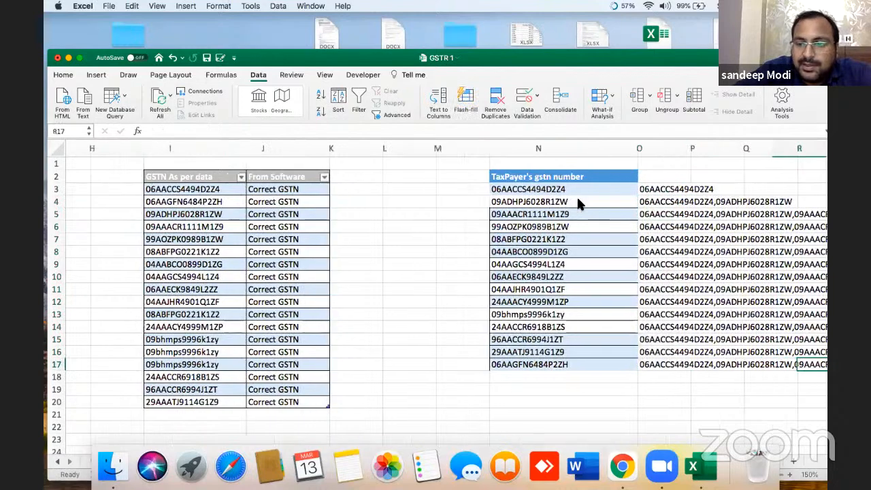
# Step: Look along row 17 on the Masters sheet to see how far the combined gstn string extends across the columns
pyautogui.press('Right')
pyautogui.press('Right')
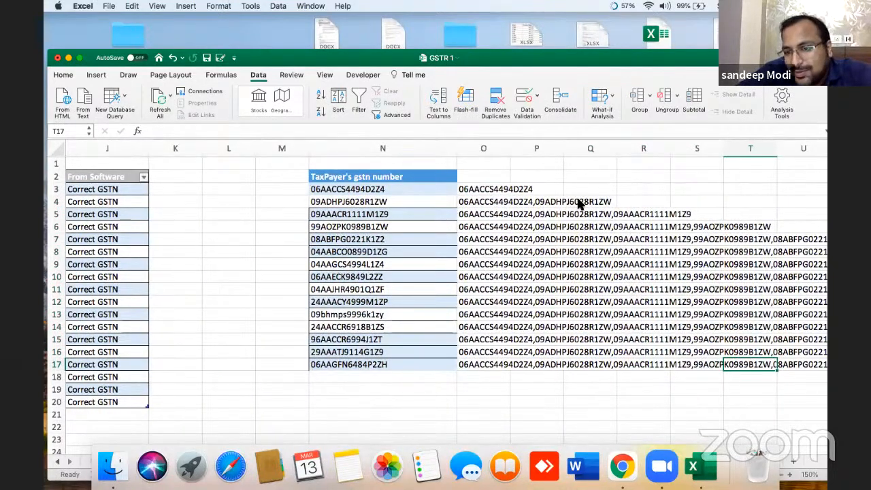
pyautogui.press('Right')
pyautogui.press('Right')
pyautogui.press('Right')
pyautogui.press('Right')
pyautogui.press('Right')
pyautogui.press('Right')
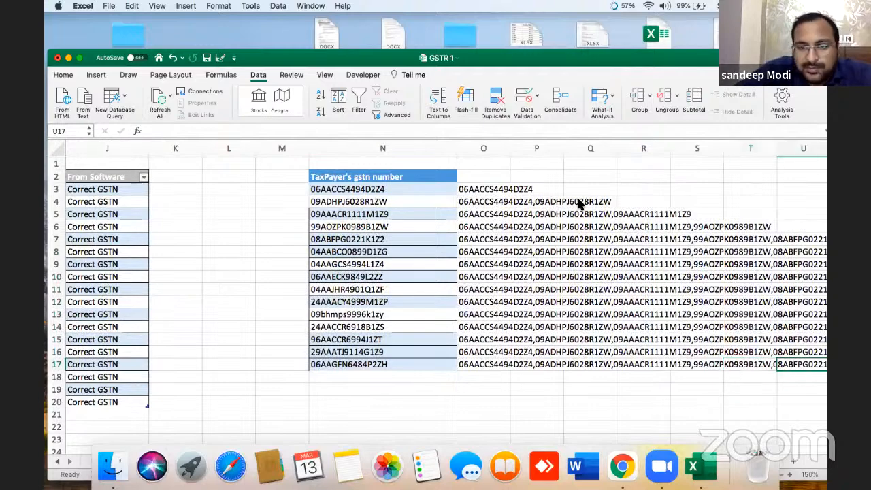
# Step: Copy the combined gstn string from O17 and paste it into O19 as values and number formatting
pyautogui.press('Left')
pyautogui.press('Left')
pyautogui.press('Left')
pyautogui.press('Left')
pyautogui.press('Left')
pyautogui.press('Left')
pyautogui.press('Left')
pyautogui.press('Left')
pyautogui.press('Left')
pyautogui.press('Left')
pyautogui.press('Right')
pyautogui.press('Right')
pyautogui.press('Right')
pyautogui.press('Right')
pyautogui.press('Right')
pyautogui.press('super+c')
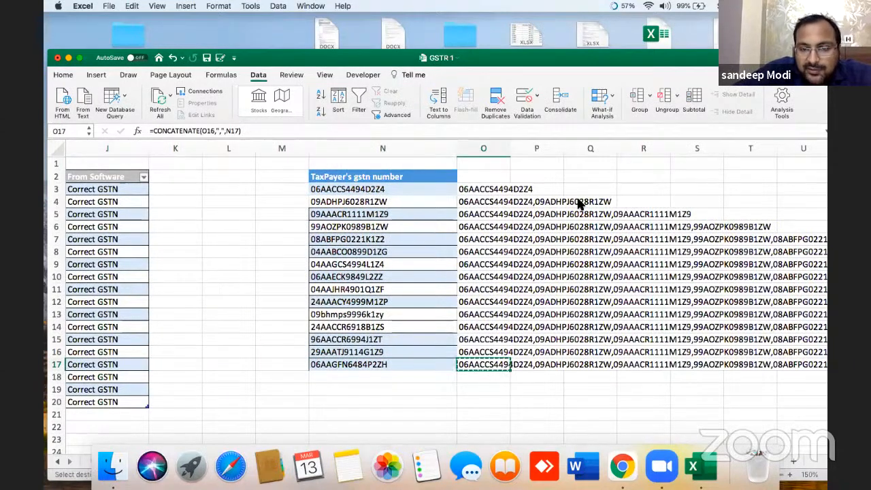
pyautogui.click(475, 388)
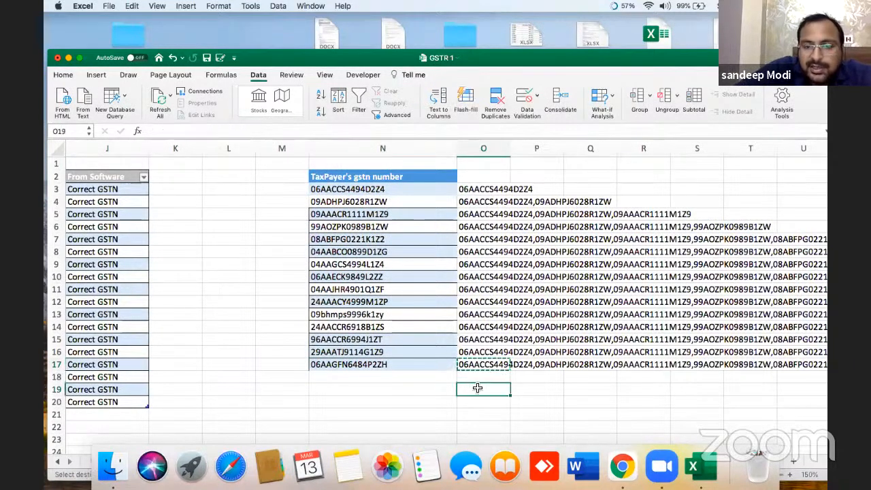
pyautogui.rightClick(476, 388)
pyautogui.moveTo(536, 229)
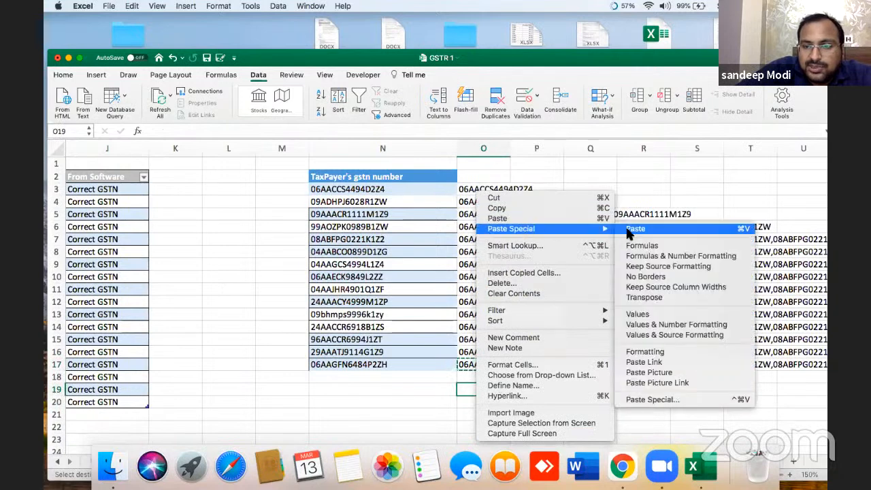
pyautogui.click(672, 326)
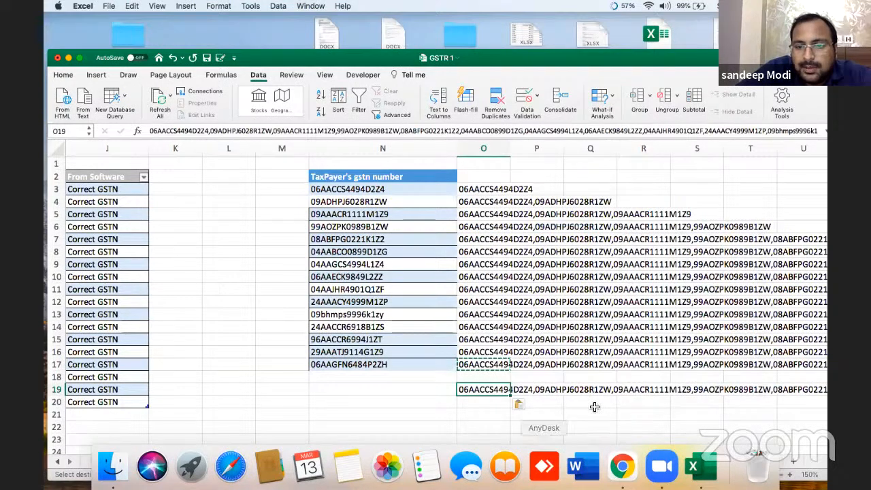
pyautogui.click(591, 403)
pyautogui.click(507, 390)
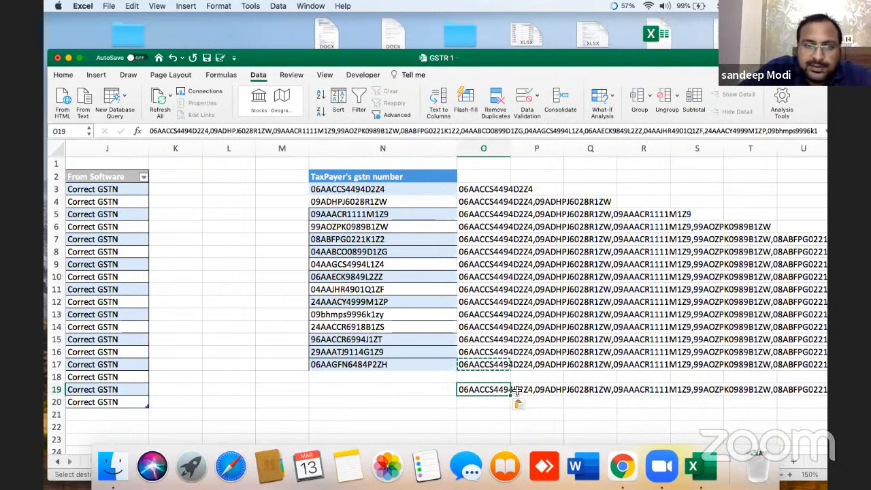
# Step: Clear the contents of the whole column O beside the TaxPayer's gstn number list
pyautogui.click(501, 149)
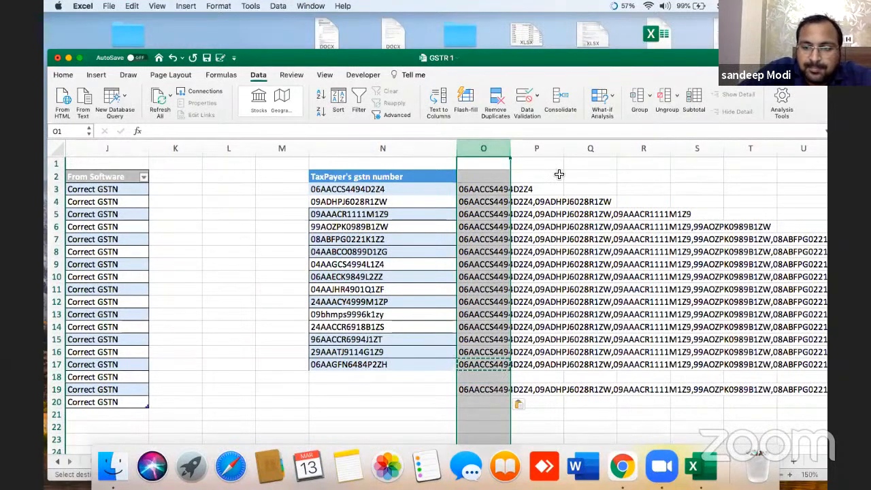
pyautogui.press('Down')
pyautogui.press('Down')
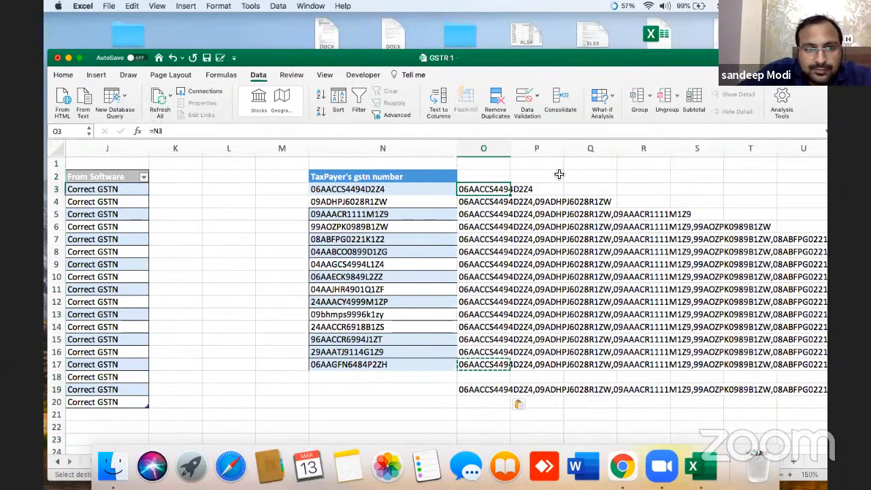
pyautogui.click(493, 148)
pyautogui.press('Delete')
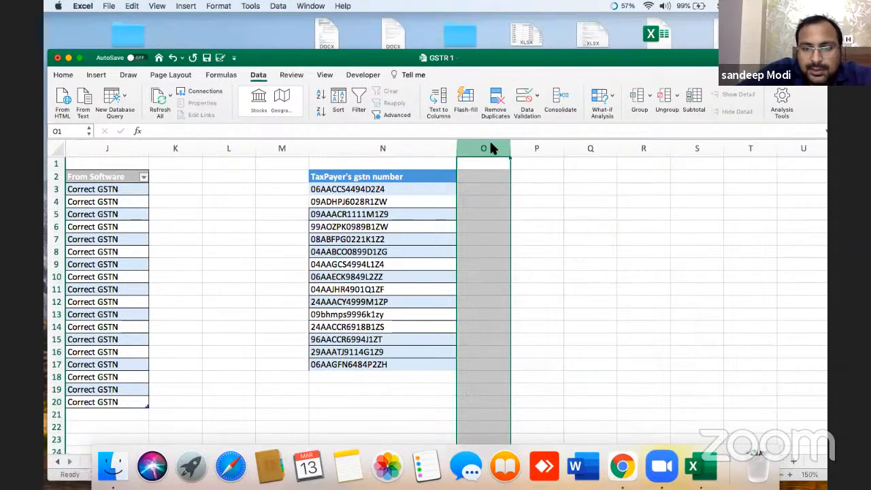
# Step: Move the workbook window up so its sheet tabs are accessible, and switch to the Raw Data sheet
pyautogui.click(194, 302)
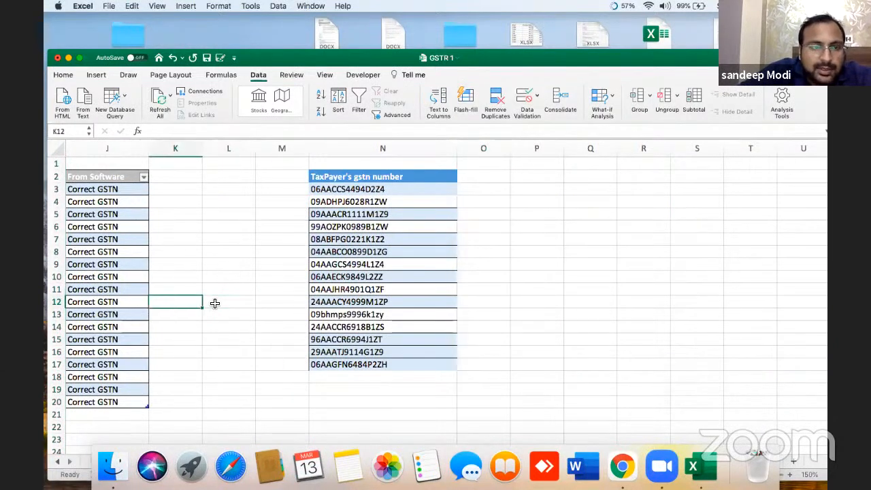
pyautogui.press('Left')
pyautogui.press('Left')
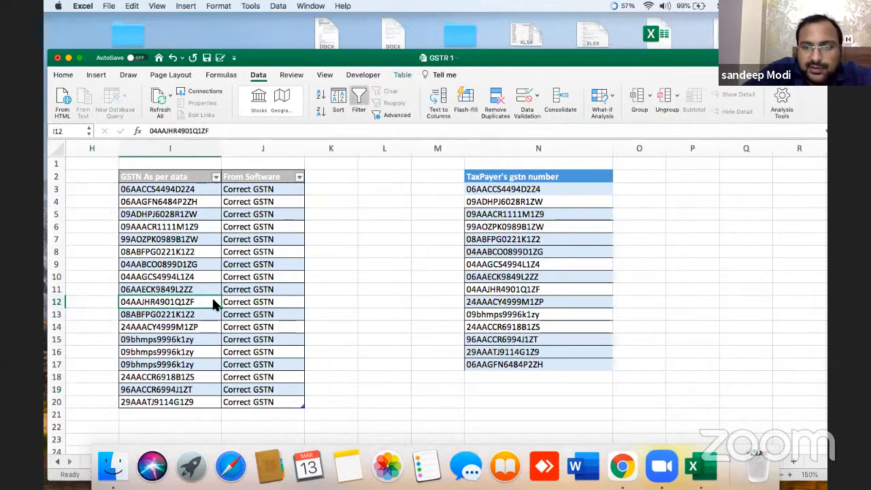
pyautogui.click(286, 221)
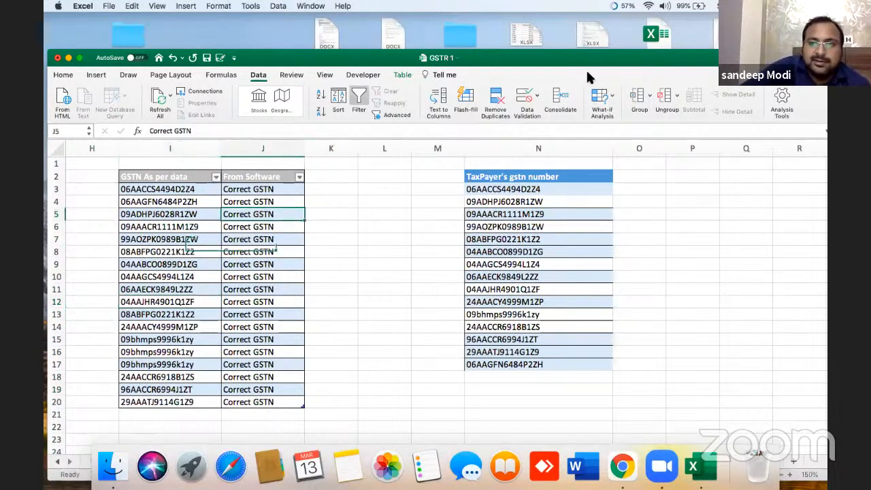
pyautogui.moveTo(609, 64); pyautogui.dragTo(605, 31)
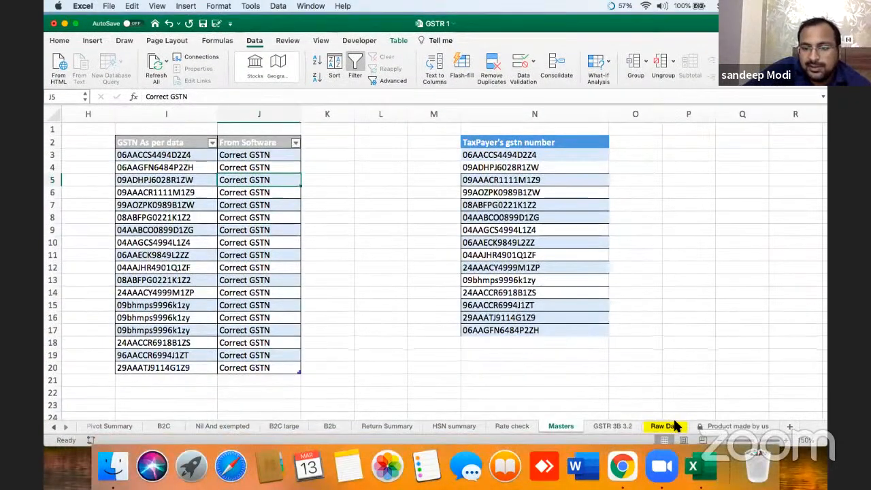
pyautogui.click(664, 426)
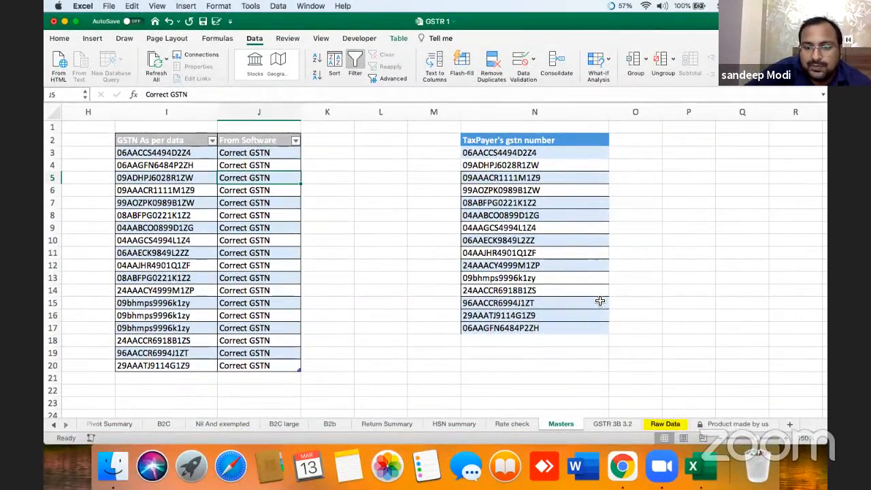
# Step: Copy the IFERROR VLOOKUP formula from AF6 down the "GSTIN from protal" column to the last data row
pyautogui.press('Down')
pyautogui.press('Down')
pyautogui.press('Down')
pyautogui.press('Down')
pyautogui.press('Down')
pyautogui.press('Down')
pyautogui.press('Down')
pyautogui.press('Down')
pyautogui.press('Down')
pyautogui.press('Down')
pyautogui.press('Down')
pyautogui.press('Down')
pyautogui.press('Up')
pyautogui.press('Up')
pyautogui.press('Up')
pyautogui.press('Up')
pyautogui.press('Up')
pyautogui.press('Up')
pyautogui.press('Up')
pyautogui.press('Up')
pyautogui.press('Up')
pyautogui.press('Up')
pyautogui.press('Right')
pyautogui.press('Right')
pyautogui.press('Right')
pyautogui.press('Right')
pyautogui.press('Right')
pyautogui.press('Right')
pyautogui.press('Right')
pyautogui.press('Right')
pyautogui.press('Right')
pyautogui.press('Right')
pyautogui.press('Right')
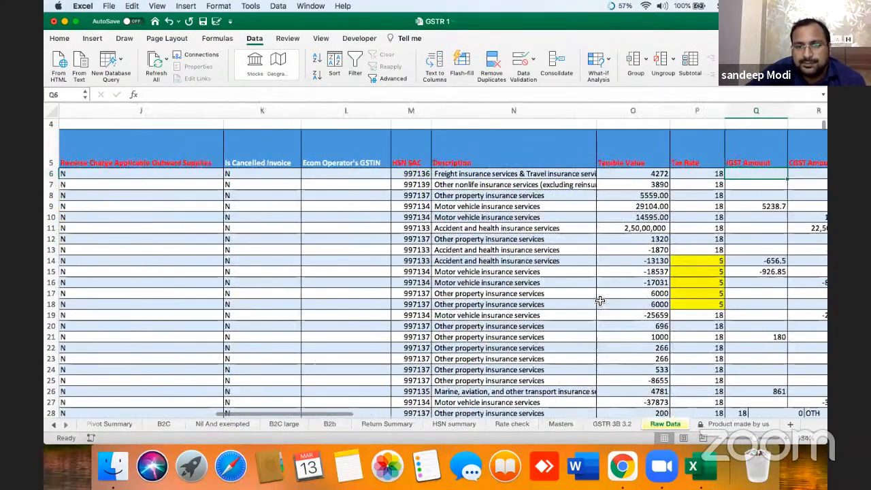
pyautogui.press('Right')
pyautogui.press('Right')
pyautogui.press('Right')
pyautogui.press('Right')
pyautogui.press('Right')
pyautogui.press('Right')
pyautogui.press('Right')
pyautogui.press('Right')
pyautogui.press('Right')
pyautogui.press('Right')
pyautogui.press('Right')
pyautogui.press('Right')
pyautogui.press('Right')
pyautogui.press('Right')
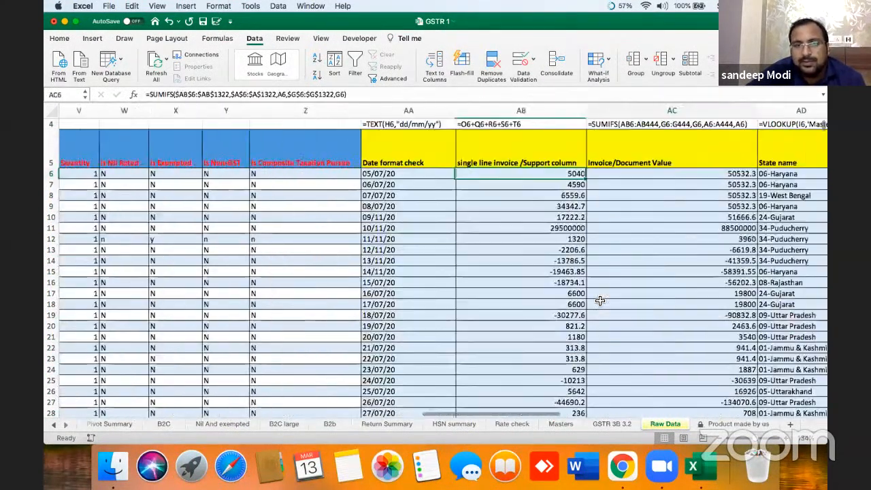
pyautogui.press('Left')
pyautogui.press('Right')
pyautogui.press('Right')
pyautogui.press('Right')
pyautogui.press('Left')
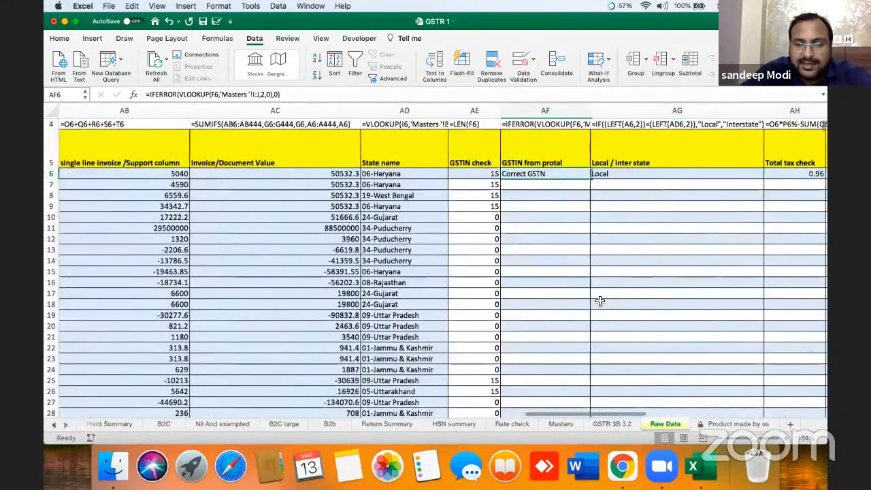
pyautogui.press('cmd+c')
pyautogui.press('Left')
pyautogui.hotkey('ctrl', 'Down')
pyautogui.press('Right')
pyautogui.hotkey('ctrl', 'shift', 'Up')
pyautogui.hotkey('ctrl', 'shift', 'Up')
pyautogui.press('Return')
pyautogui.hotkey('ctrl', 'Up')
# Step: Review the row 6 formulas of the yellow helper columns, from Date format check through Local / inter state
pyautogui.press('Down')
pyautogui.press('Down')
pyautogui.press('Right')
pyautogui.press('Right')
pyautogui.press('Right')
pyautogui.press('Right')
pyautogui.press('Left')
pyautogui.press('Left')
pyautogui.press('Left')
pyautogui.press('Left')
pyautogui.press('Right')
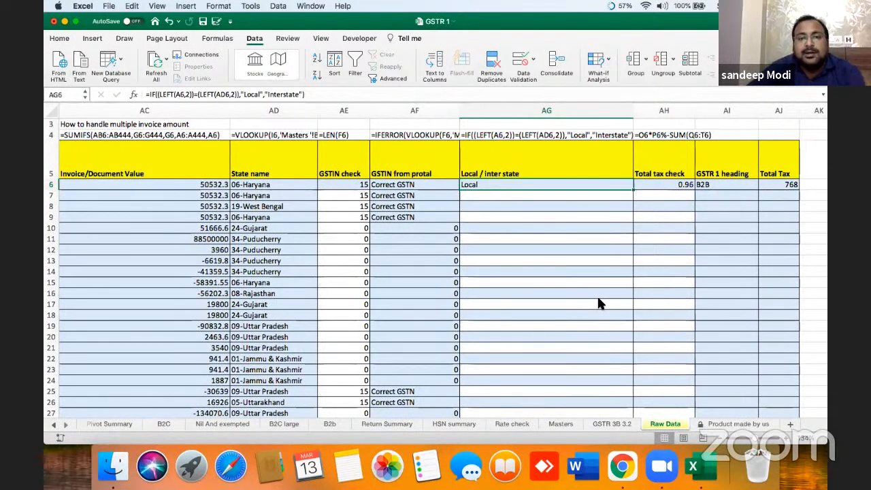
pyautogui.press('Left')
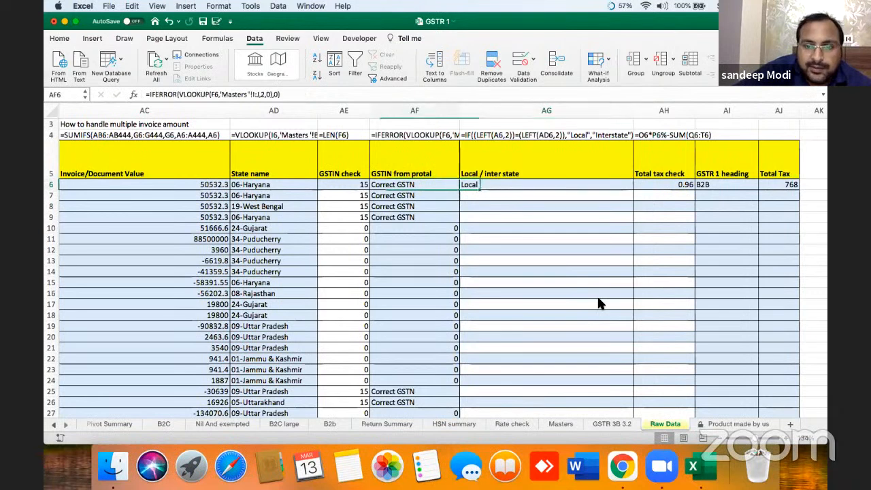
pyautogui.press('Right')
pyautogui.press('Left')
pyautogui.press('Left')
pyautogui.press('Left')
pyautogui.press('Left')
pyautogui.press('Left')
pyautogui.press('Left')
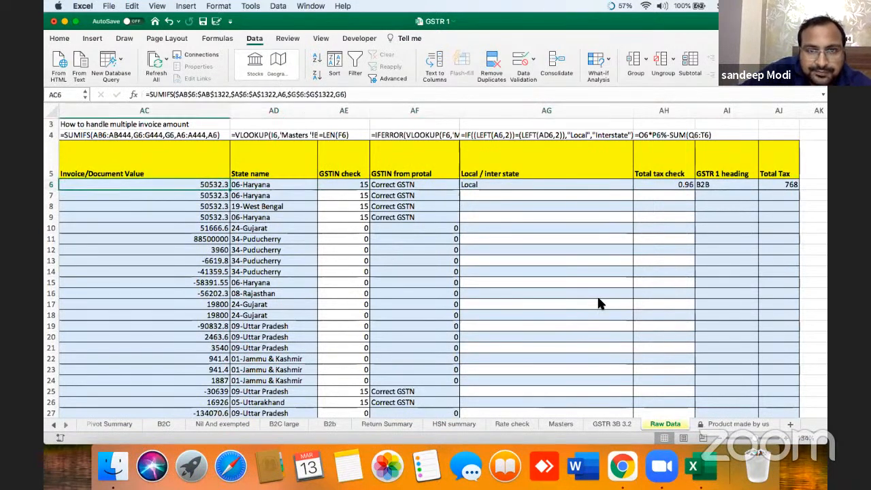
pyautogui.press('Right')
pyautogui.press('Left')
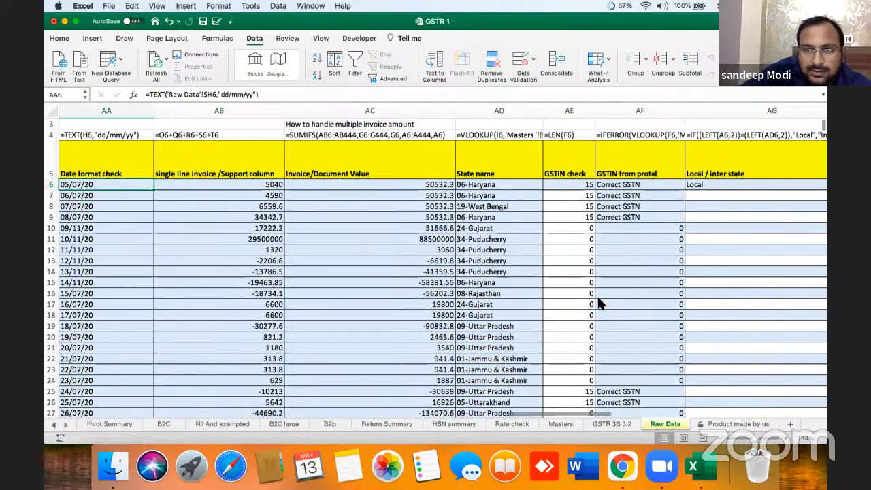
pyautogui.press('Left')
pyautogui.press('Right')
pyautogui.press('Right')
pyautogui.press('Right')
pyautogui.press('Right')
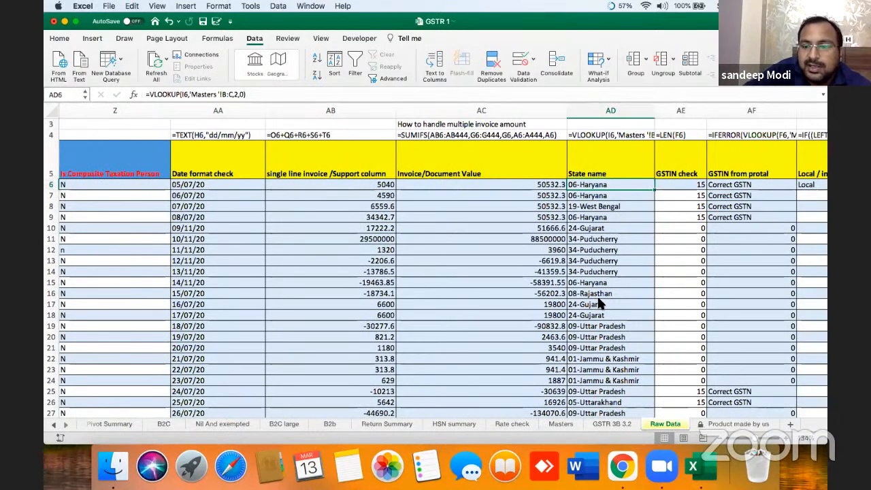
# Step: Check the TaxPayer's GSTIN in A6 and the Local / inter state formula in AG6 that compares it with the State name
pyautogui.press('Up')
pyautogui.press('Home')
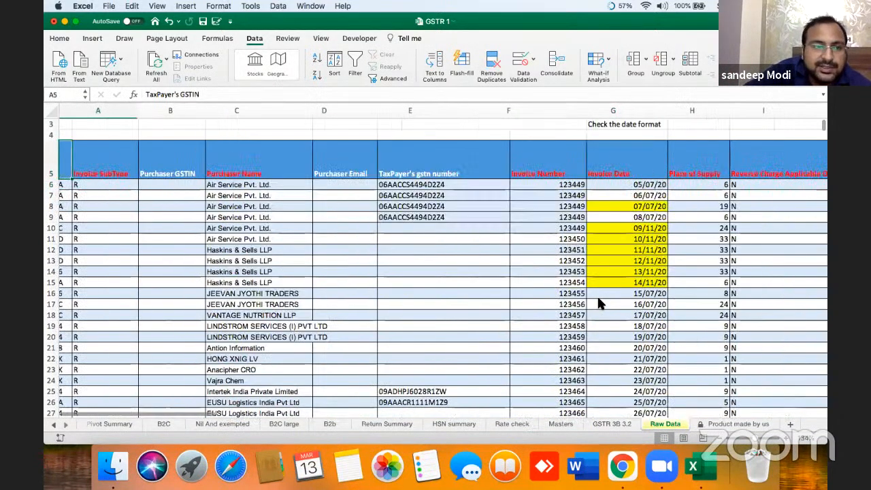
pyautogui.press('Down')
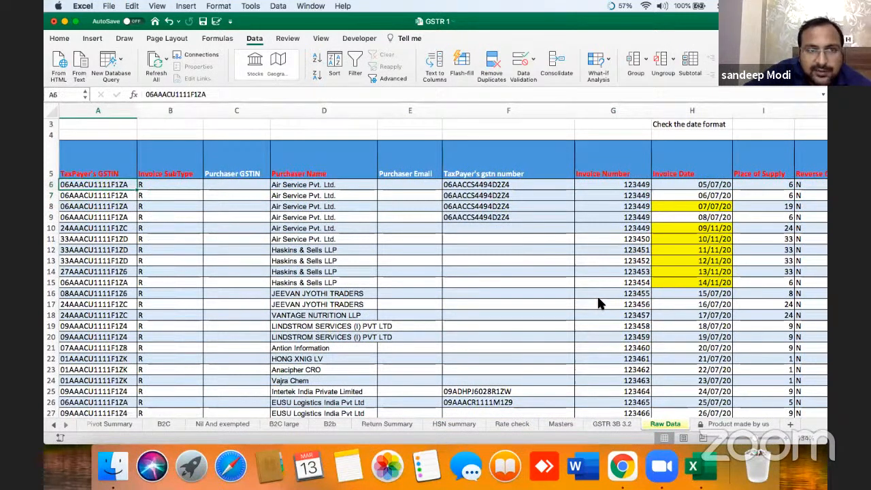
pyautogui.press('Up')
pyautogui.hotkey('ctrl', 'Right')
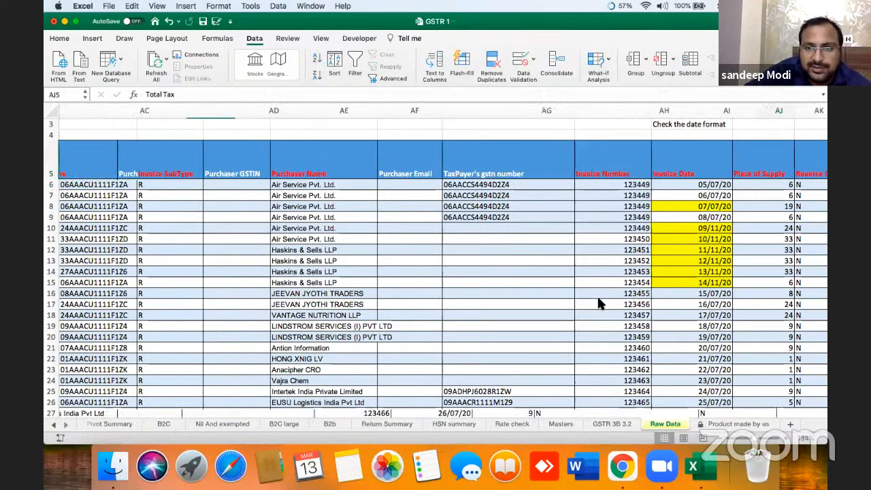
pyautogui.press('Down')
pyautogui.press('Left')
pyautogui.press('Left')
pyautogui.press('Left')
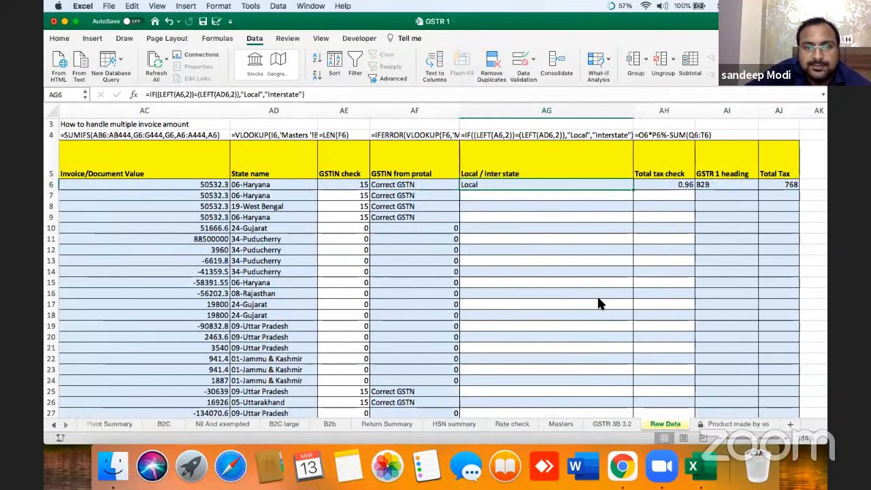
# Step: Try =LEFT(AD6,2) in AK6 to extract the state code from the State name, and clear the cell again
pyautogui.press('Down')
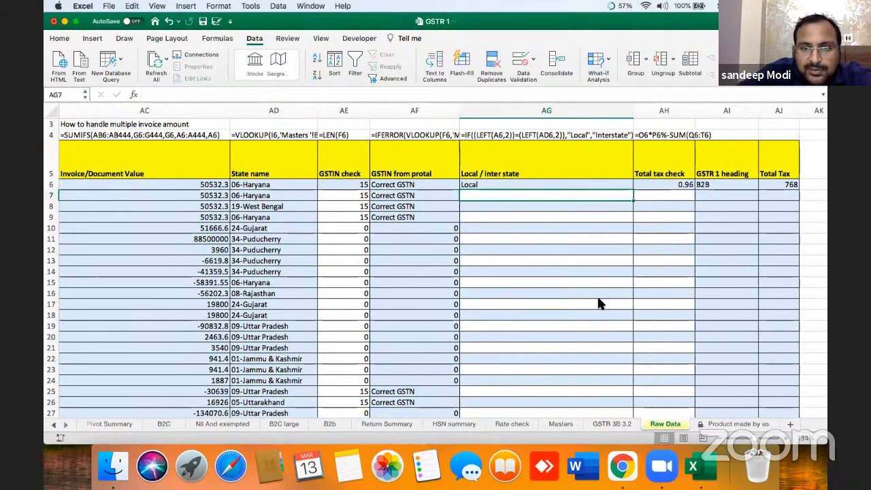
pyautogui.press('Right')
pyautogui.press('Right')
pyautogui.press('Right')
pyautogui.press('Right')
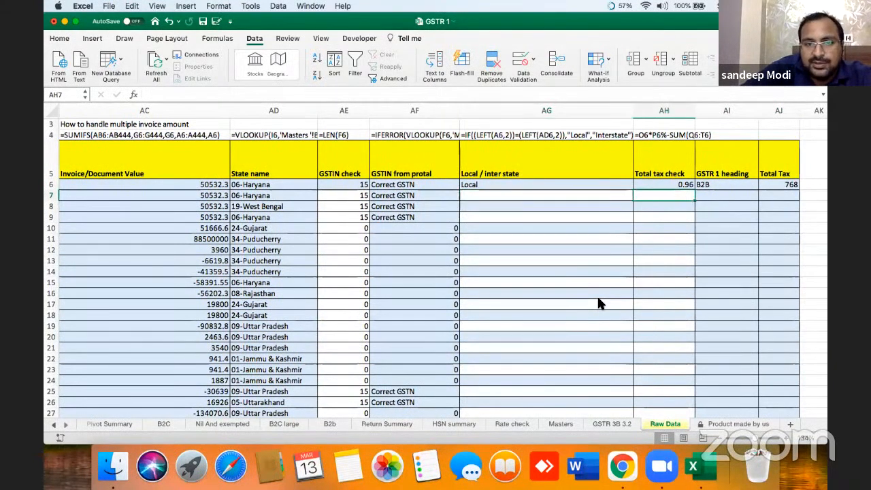
pyautogui.press('Up')
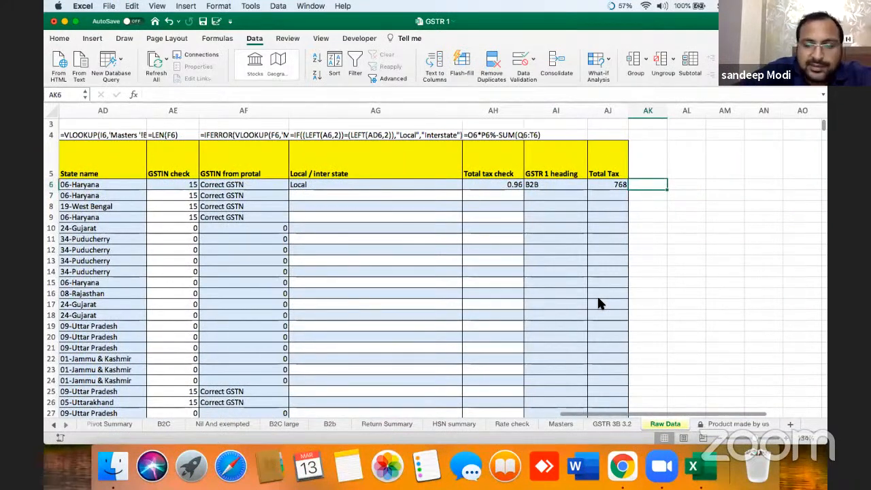
pyautogui.write('=left(')
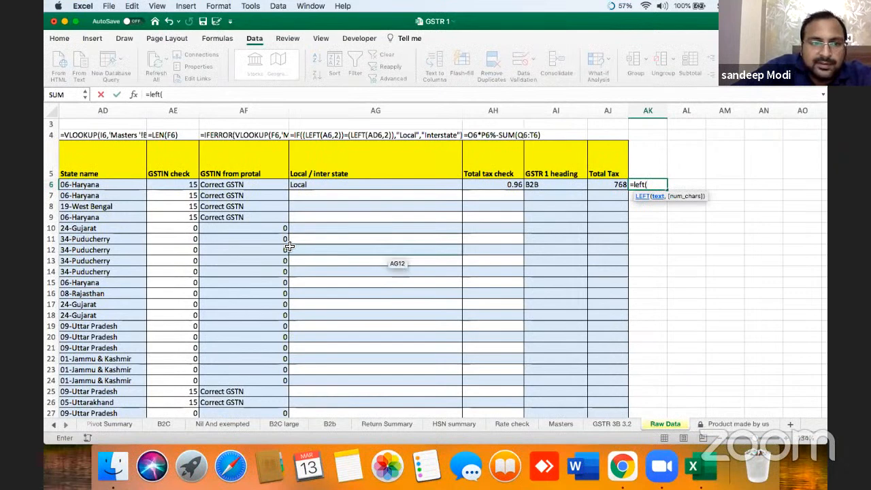
pyautogui.click(134, 188)
pyautogui.write(',2')
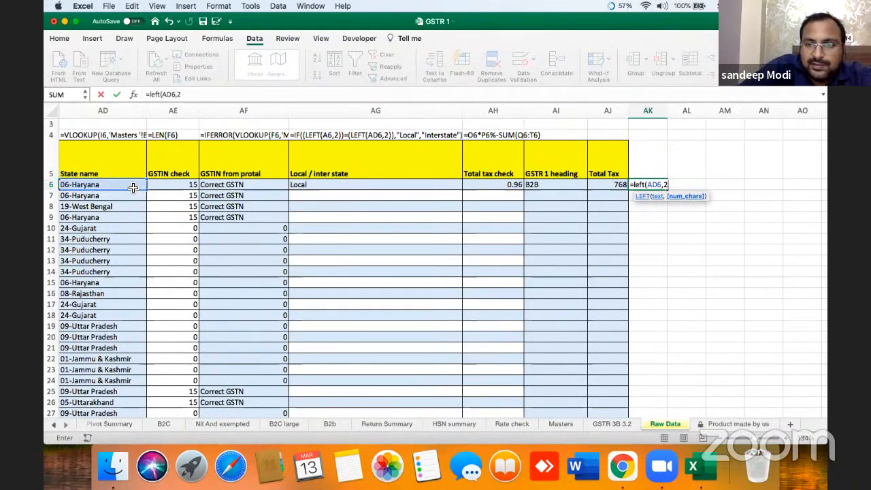
pyautogui.write(')')
pyautogui.press('Return')
pyautogui.press('Up')
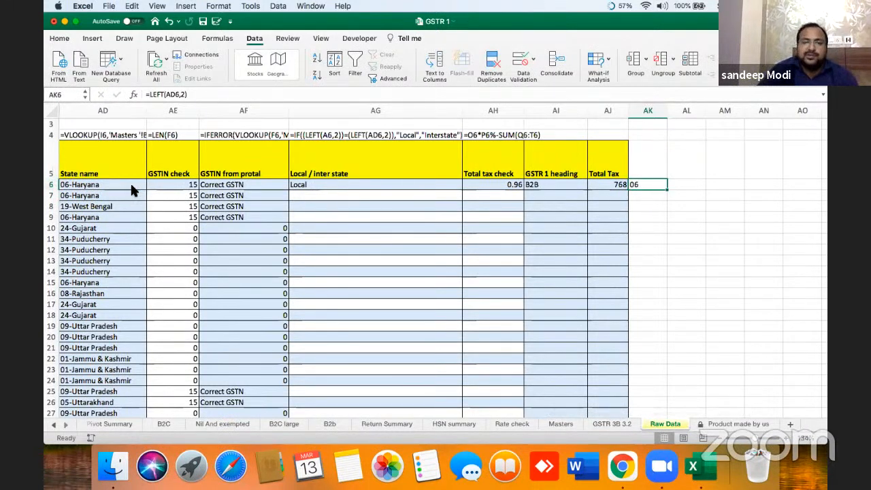
pyautogui.press('Delete')
# Step: Start an IF formula in AG7 whose test takes the state code from the State name with LEFT(AD7,2)
pyautogui.press('Left')
pyautogui.press('Left')
pyautogui.press('Left')
pyautogui.press('Left')
pyautogui.press('Down')
pyautogui.press('Up')
pyautogui.press('Down')
pyautogui.write('=if(')
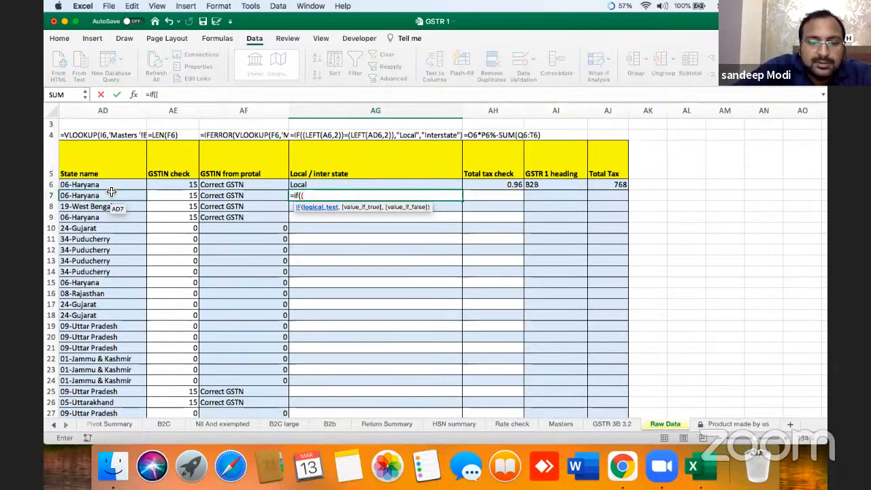
pyautogui.write('left')
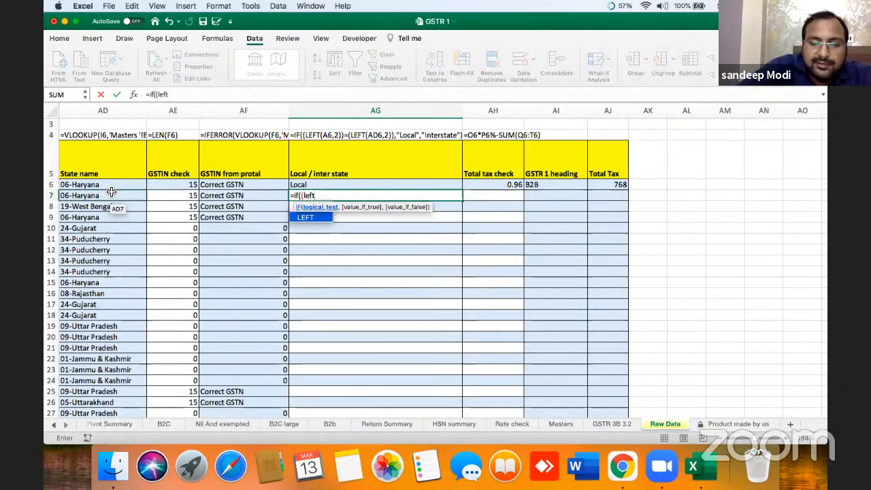
pyautogui.write('(')
pyautogui.click(112, 193)
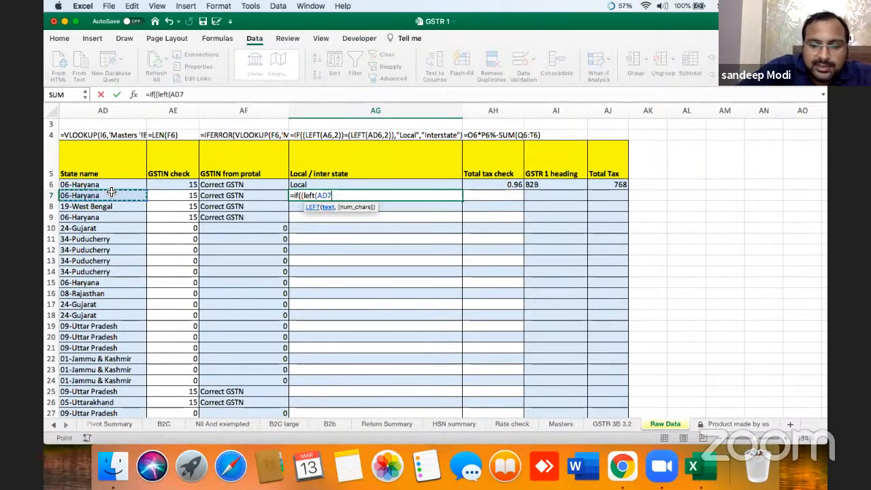
pyautogui.write(',')
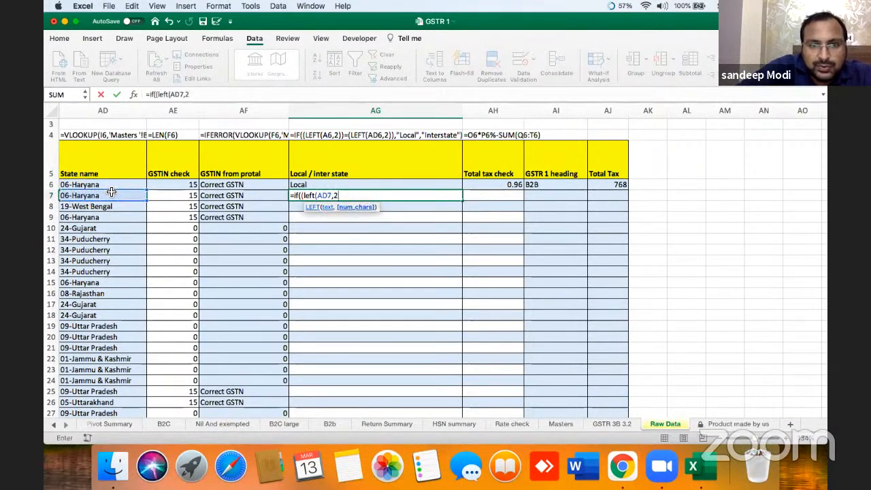
pyautogui.write('2)')
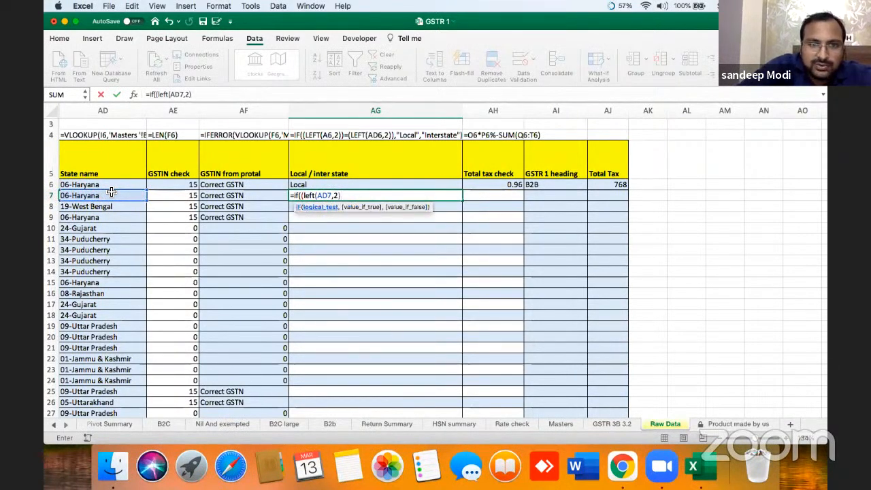
pyautogui.write('=')
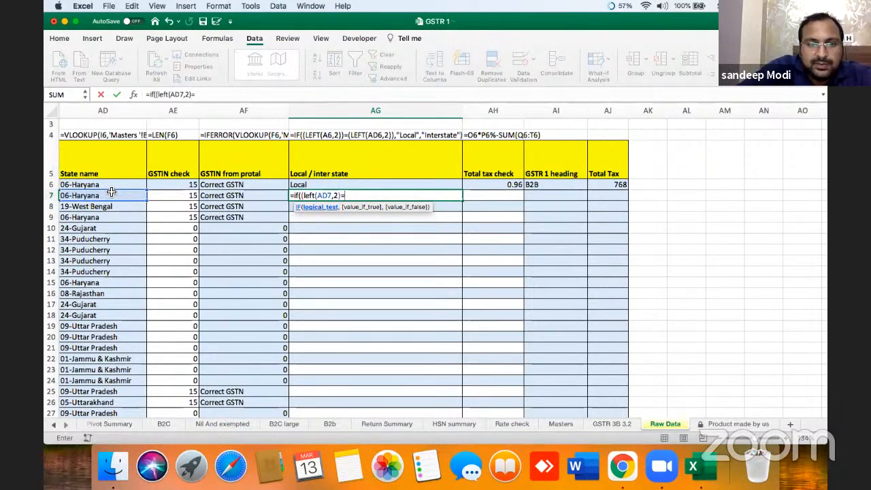
# Step: Compare the state code in the AG7 formula with LEFT(A7,2) from the TaxPayer's GSTIN column
pyautogui.write('(left')
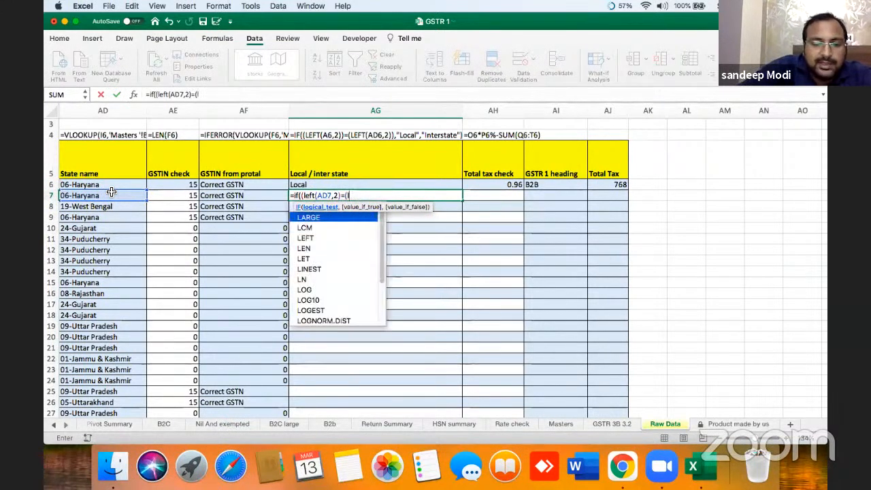
pyautogui.write('(')
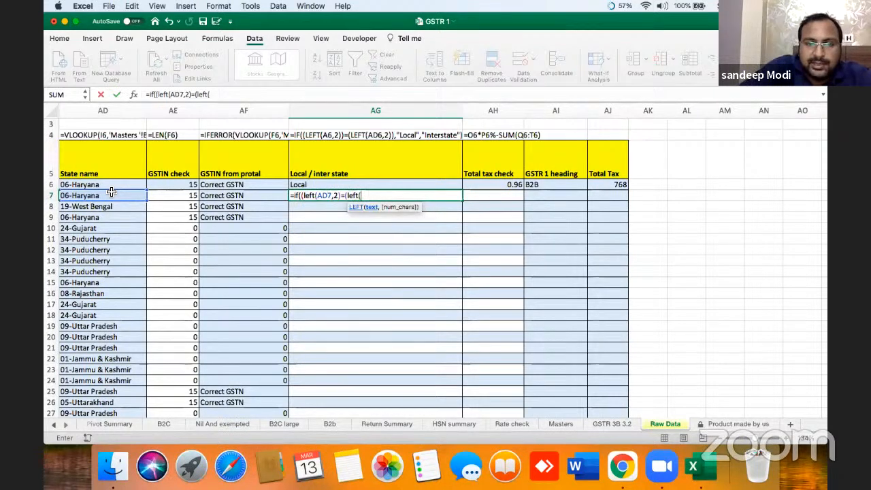
pyautogui.click(112, 193)
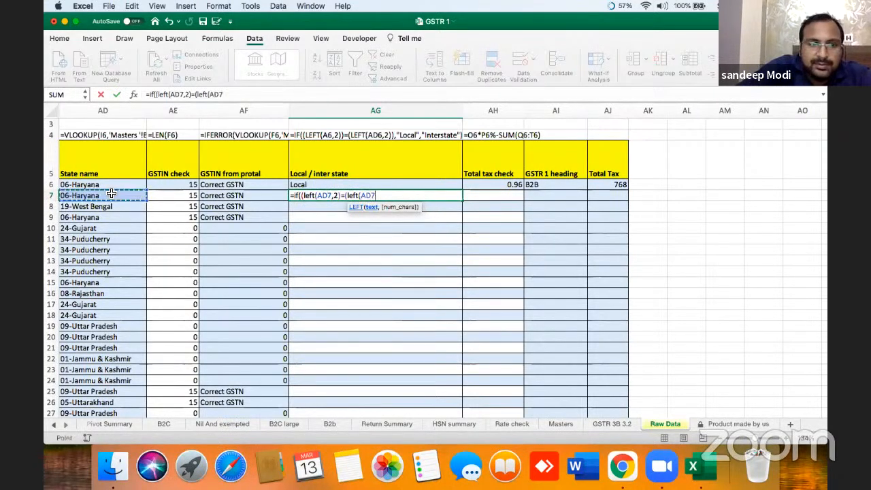
pyautogui.press('Left')
pyautogui.press('Left')
pyautogui.press('Left')
pyautogui.press('Left')
pyautogui.press('Left')
pyautogui.press('Left')
pyautogui.press('Left')
pyautogui.press('Left')
pyautogui.press('Left')
pyautogui.press('Left')
pyautogui.press('Left')
pyautogui.press('Left')
pyautogui.press('Left')
pyautogui.press('Left')
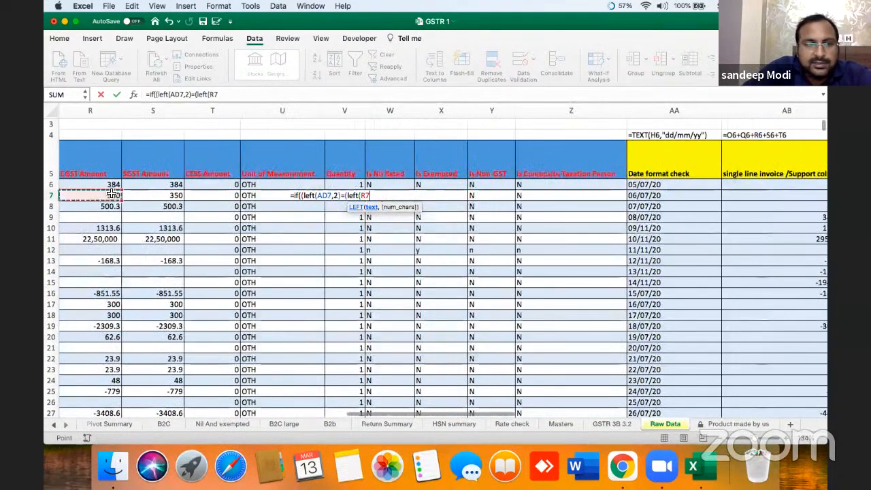
pyautogui.press('Left')
pyautogui.press('Left')
pyautogui.press('Left')
pyautogui.press('Left')
pyautogui.press('Left')
pyautogui.press('Left')
pyautogui.press('Left')
pyautogui.press('Left')
pyautogui.press('Left')
pyautogui.press('Left')
pyautogui.press('Left')
pyautogui.press('Left')
pyautogui.press('Left')
pyautogui.press('Left')
pyautogui.press('Left')
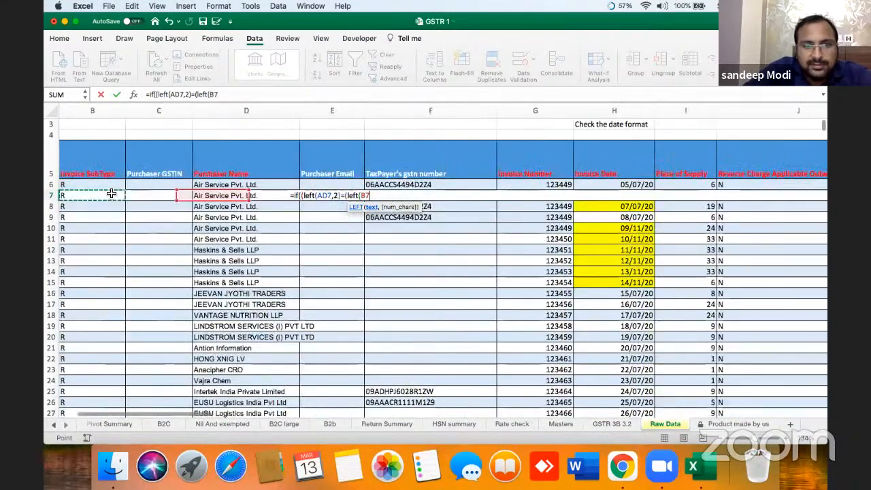
pyautogui.write('=')
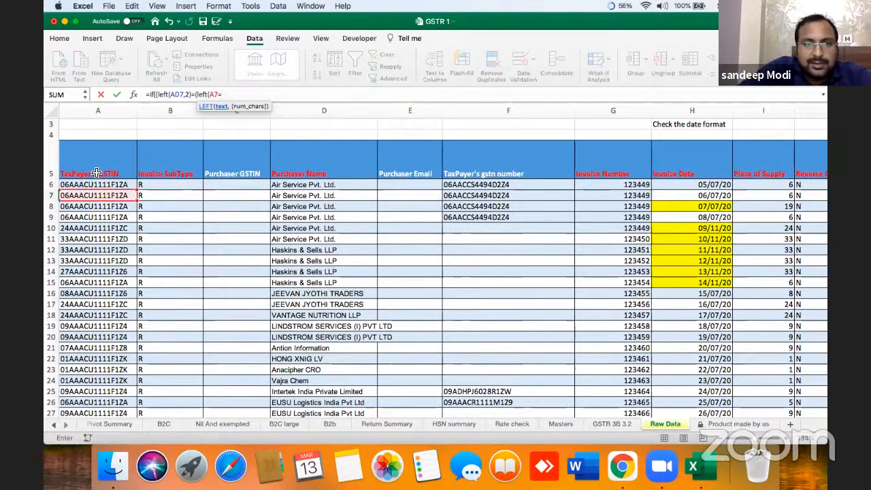
pyautogui.press('BackSpace')
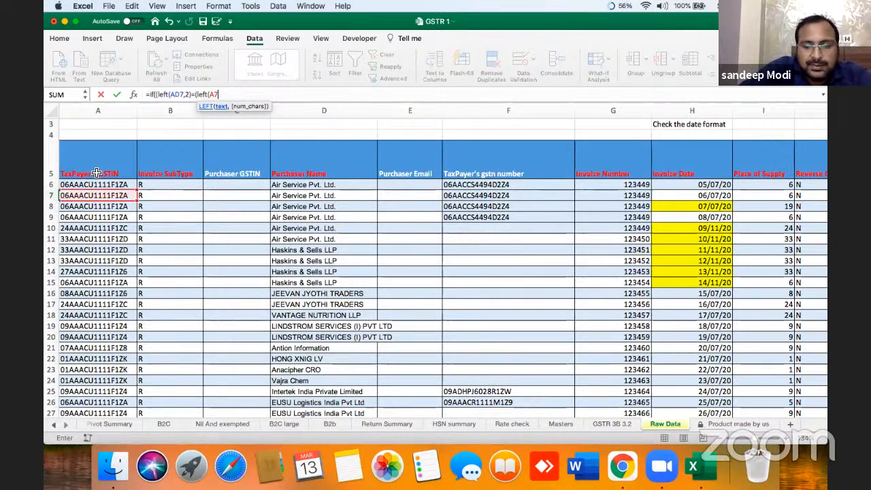
pyautogui.write(',')
pyautogui.write('2),"Local","Inter state')
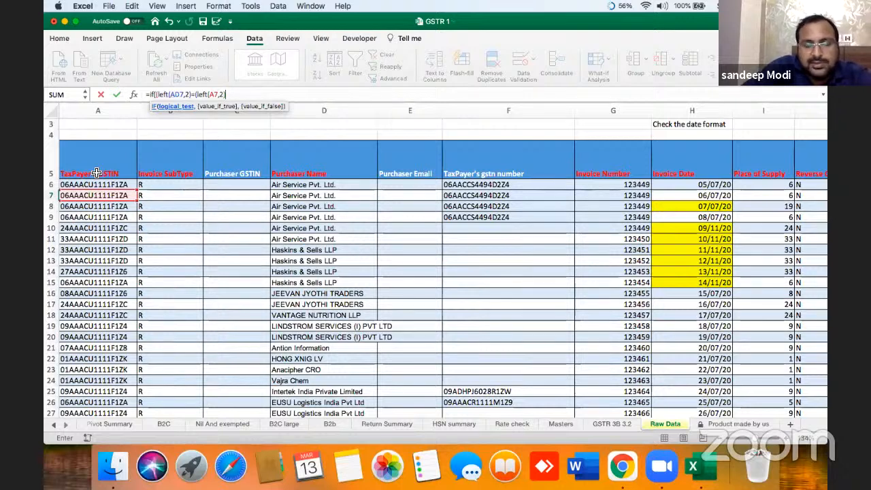
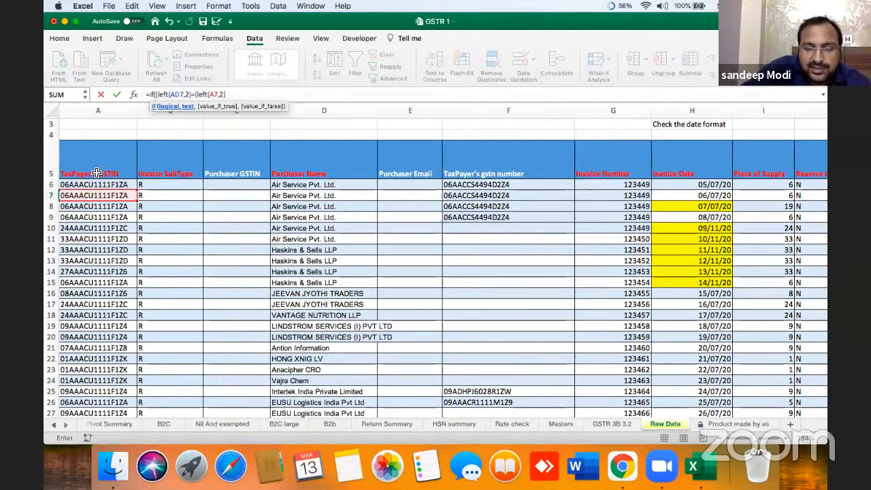
# Step: Add "Local" and "Inter state" as the true and false results of the AG7 formula and try to enter it
pyautogui.write(',')
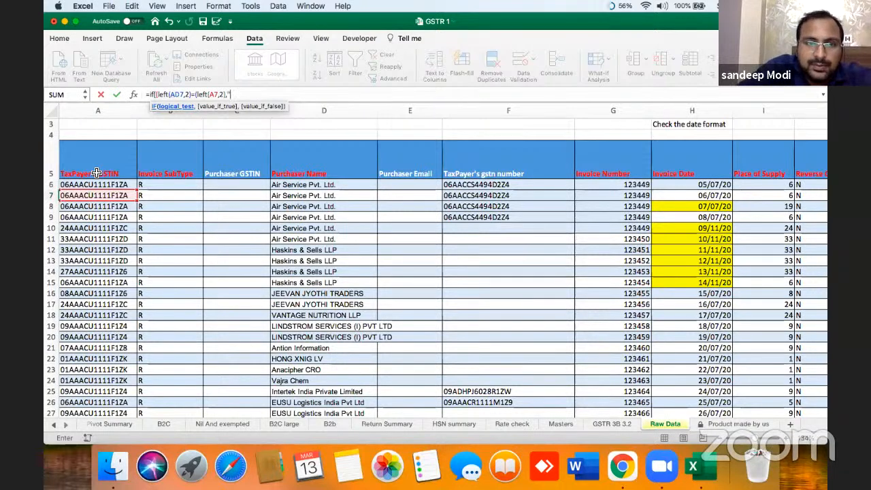
pyautogui.write('"Local",')
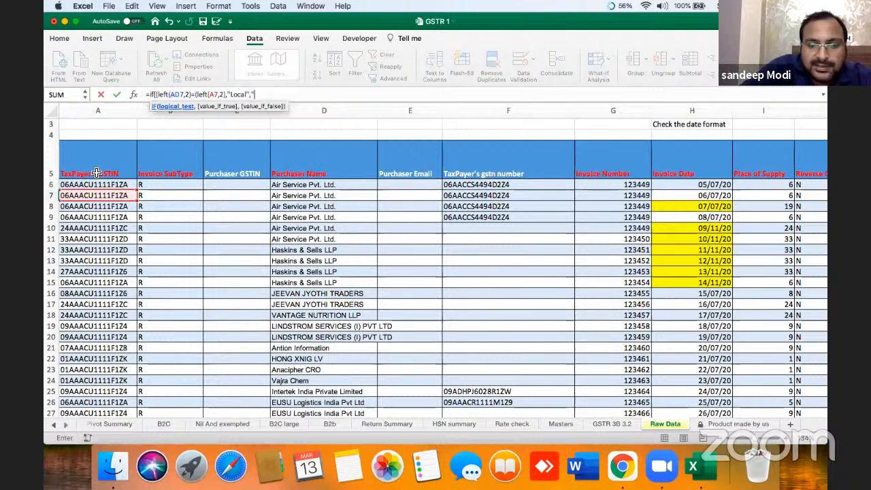
pyautogui.write('"Inter state"')
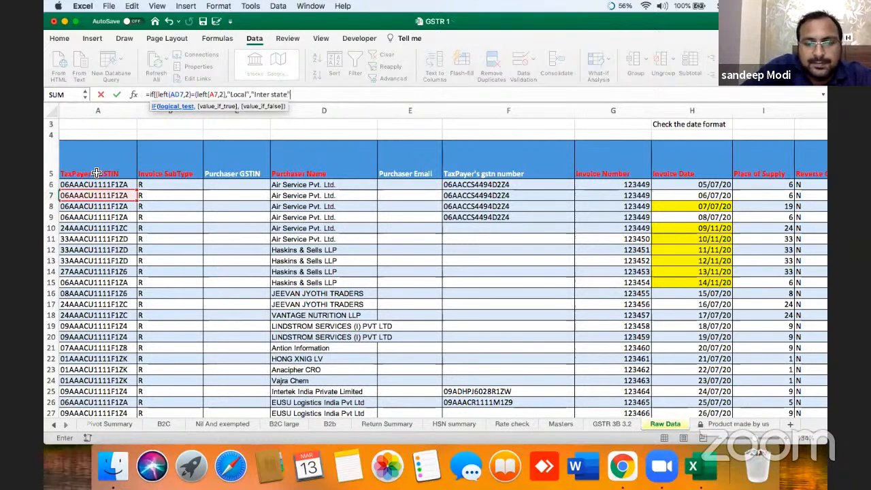
pyautogui.press('Return')
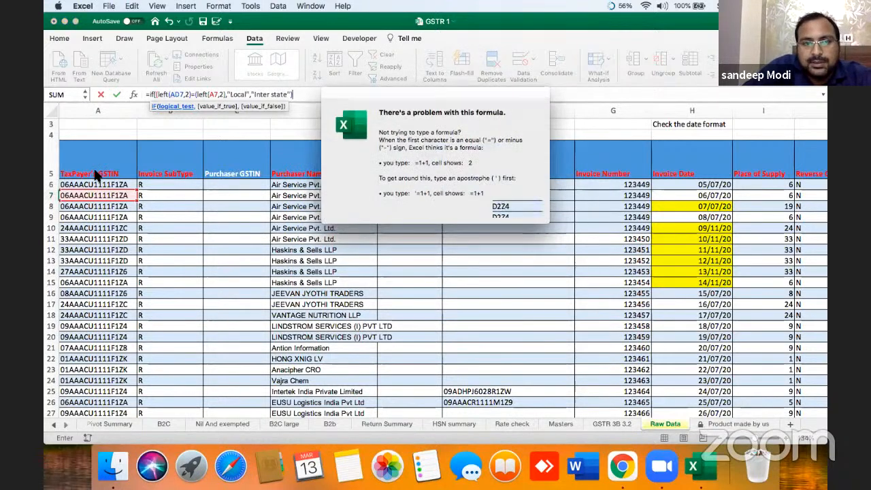
pyautogui.press('Return')
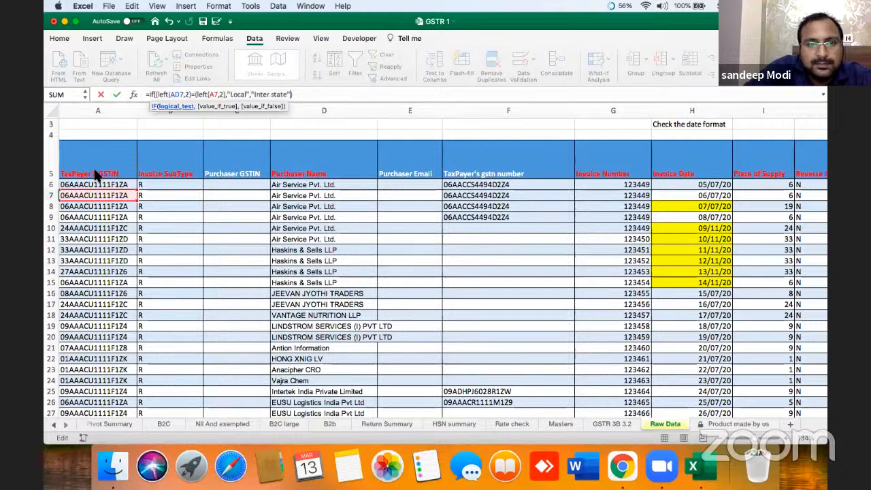
pyautogui.press('Return')
pyautogui.press('Return')
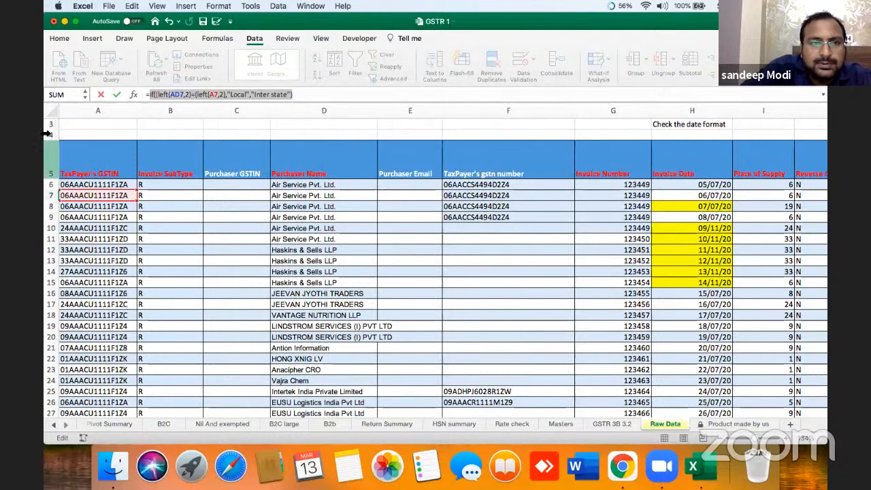
# Step: Remove the extra opening brackets before both LEFT functions and enter =IF(LEFT(AD7,2)=LEFT(A7,2),"Local","Inter state") in AG7
pyautogui.click(157, 95)
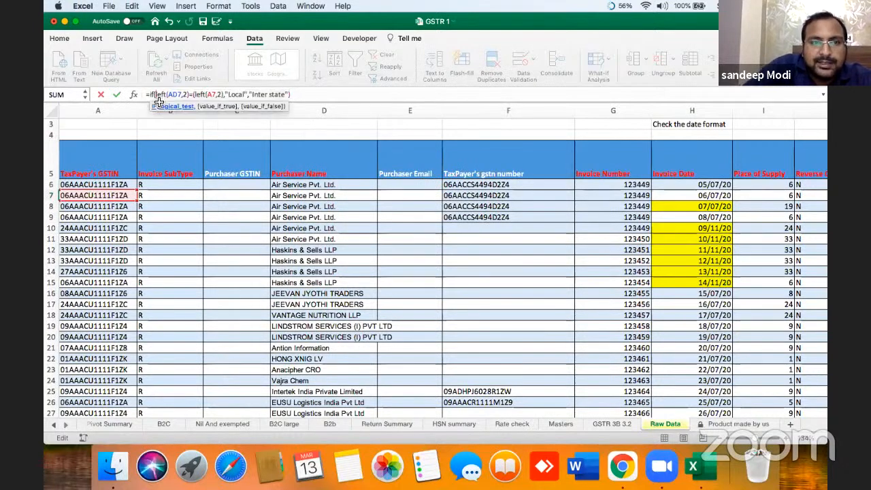
pyautogui.press('Return')
pyautogui.press('Return')
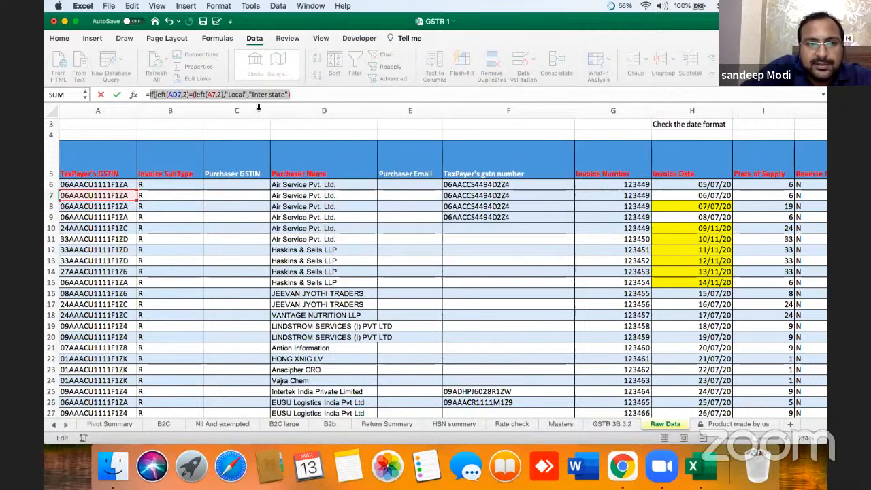
pyautogui.click(197, 95)
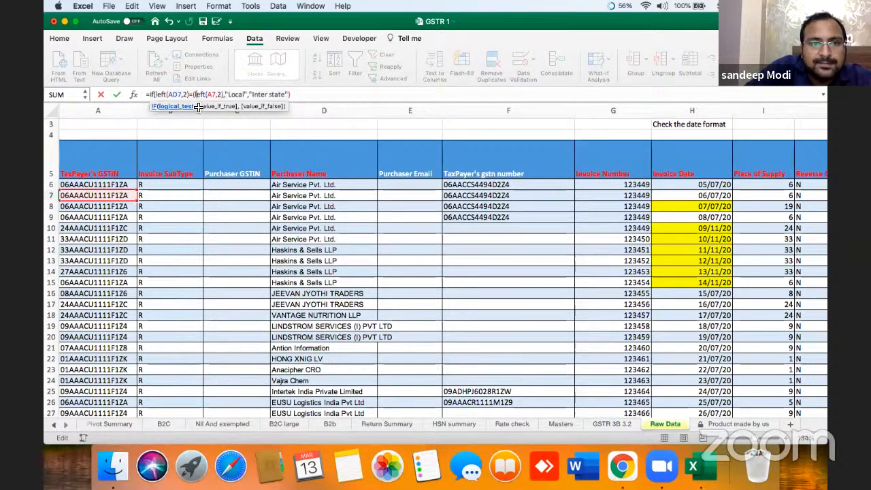
pyautogui.press('BackSpace')
pyautogui.press('Return')
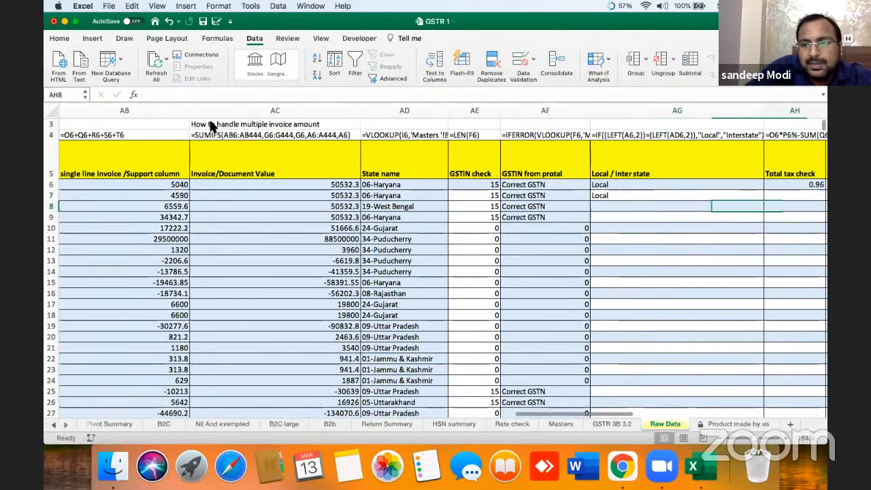
# Step: Check the AG7 formula and copy it down the Local / inter state column to the last data row, AG1322
pyautogui.hscroll(2, 209, 126)
pyautogui.press('Up')
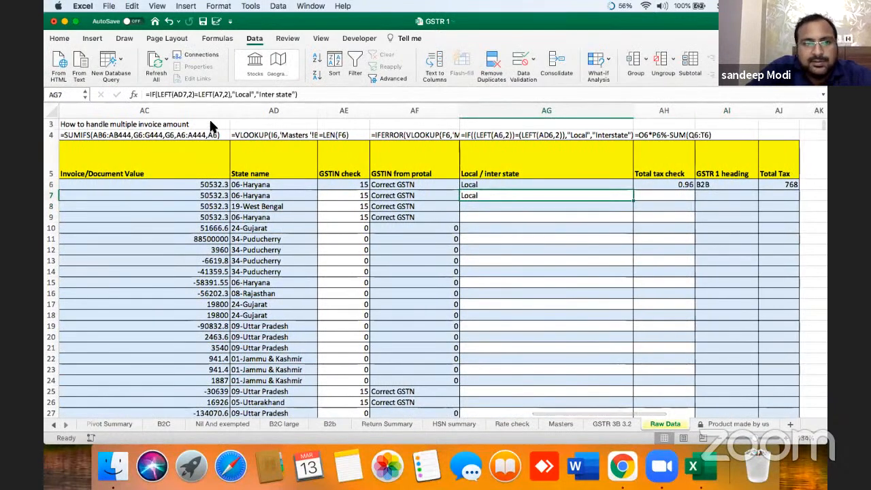
pyautogui.doubleClick(495, 194)
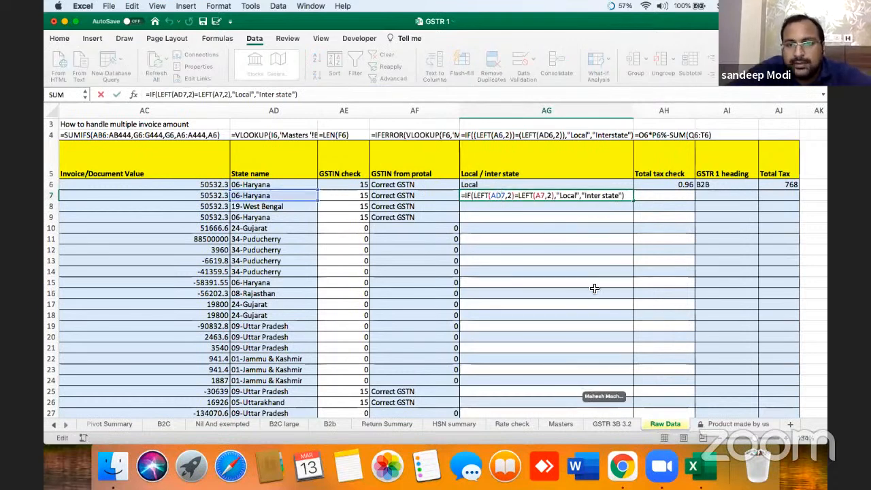
pyautogui.hotkey('ctrl', 'Return')
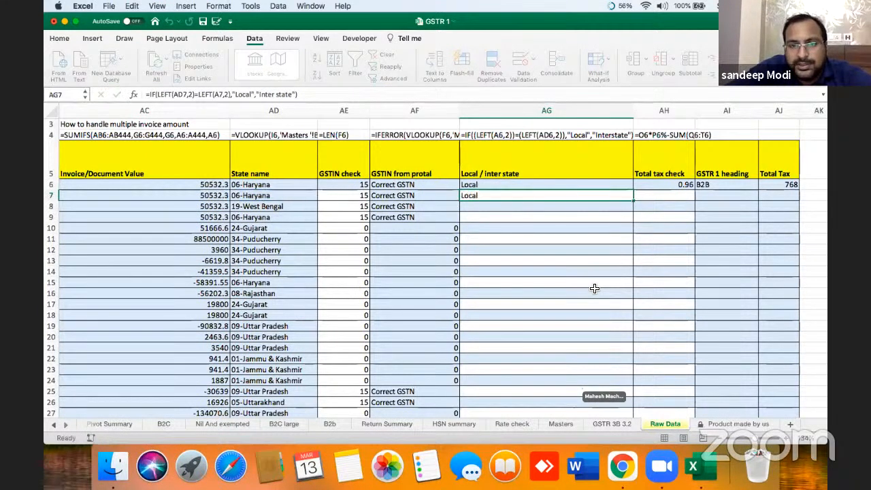
pyautogui.press('super+c')
pyautogui.press('Left')
pyautogui.hotkey('ctrl', 'Down')
pyautogui.press('Right')
pyautogui.hotkey('ctrl', 'shift', 'Up')
pyautogui.press('Return')
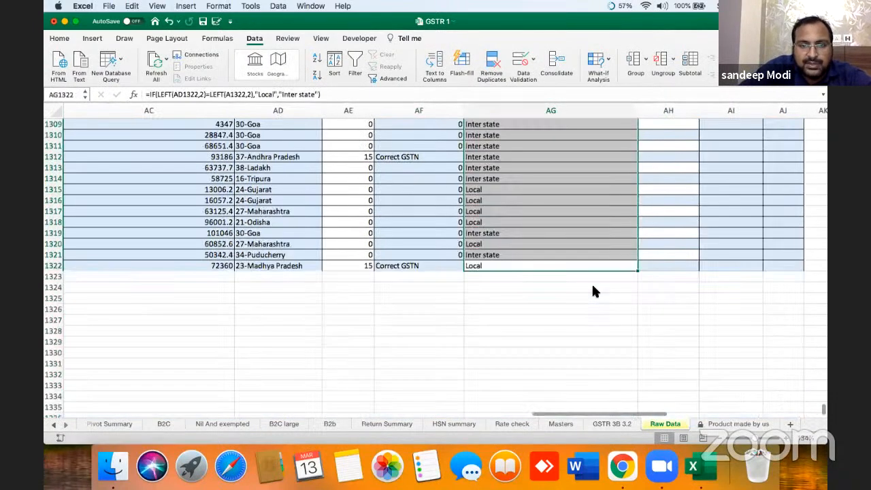
# Step: Return to the top of the data and check the Total tax check formula in AH6
pyautogui.hotkey('ctrl', 'Up')
pyautogui.press('Up')
pyautogui.press('Down')
pyautogui.press('Down')
pyautogui.press('Down')
pyautogui.press('Right')
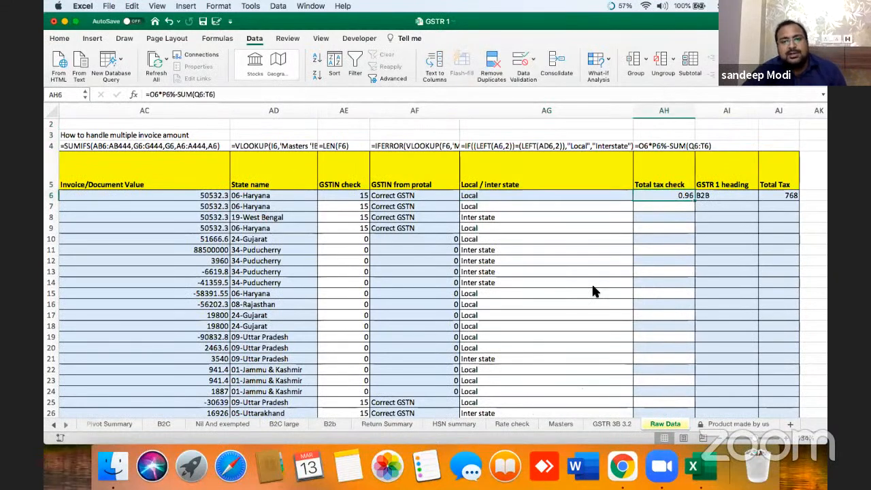
pyautogui.press('Down')
pyautogui.press('Up')
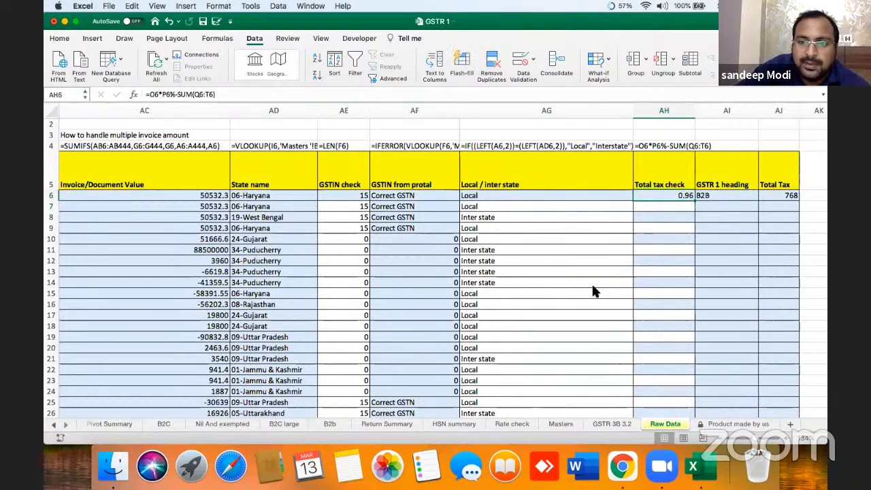
# Step: Begin the Total tax check formula in AH7 by multiplying Taxable Value by the tax rate as a percentage, =O7*P7%
pyautogui.press('Down')
pyautogui.write('=')
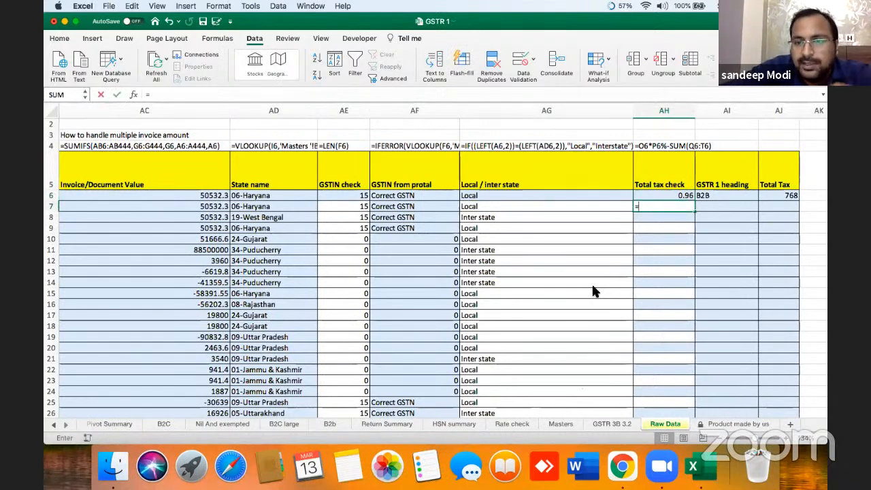
pyautogui.press('Left')
pyautogui.press('Left')
pyautogui.press('Left')
pyautogui.press('Left')
pyautogui.press('Left')
pyautogui.press('Left')
pyautogui.press('Left')
pyautogui.press('Left')
pyautogui.press('Left')
pyautogui.press('Left')
pyautogui.press('Left')
pyautogui.press('Left')
pyautogui.press('Left')
pyautogui.press('Left')
pyautogui.press('Left')
pyautogui.press('Left')
pyautogui.press('Left')
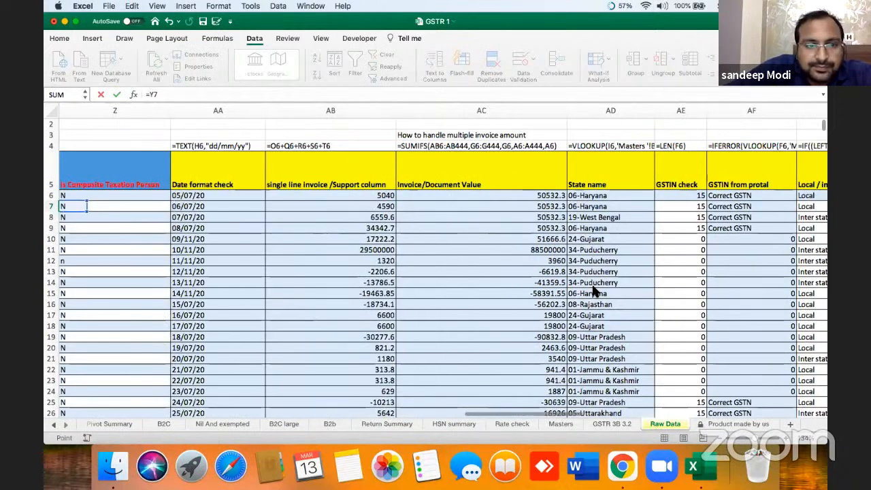
pyautogui.press('Left')
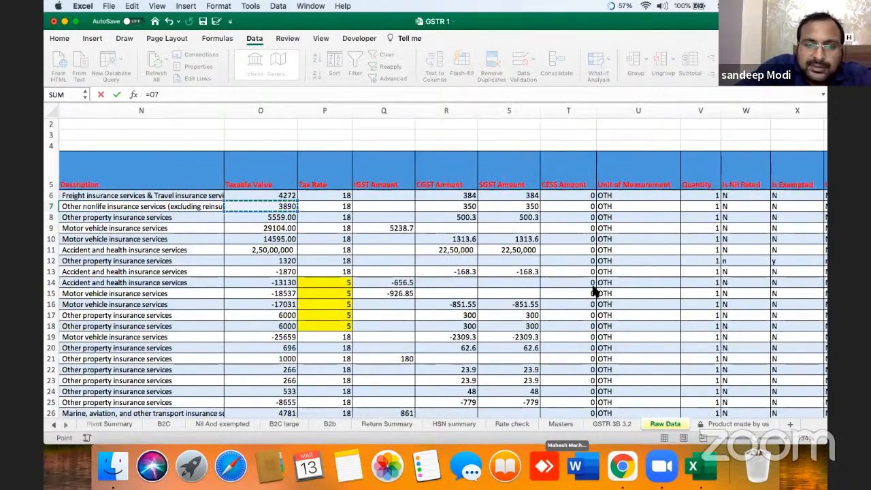
pyautogui.write('*')
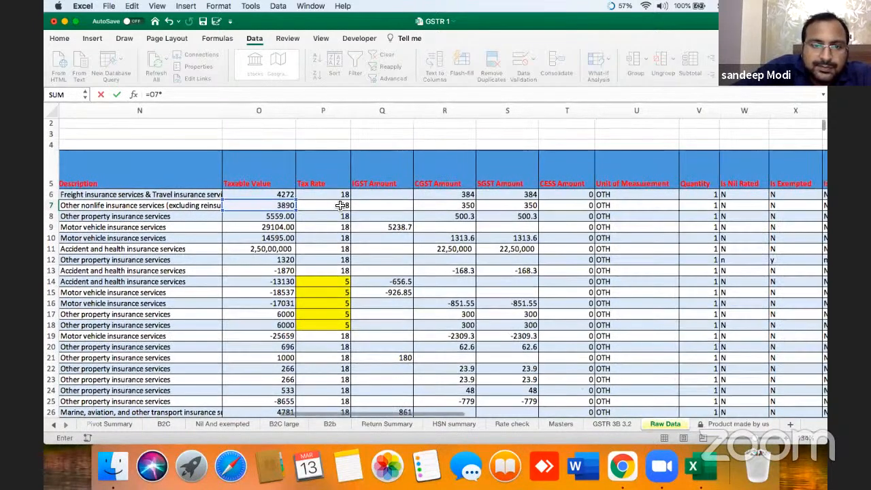
pyautogui.click(341, 205)
pyautogui.write('%')
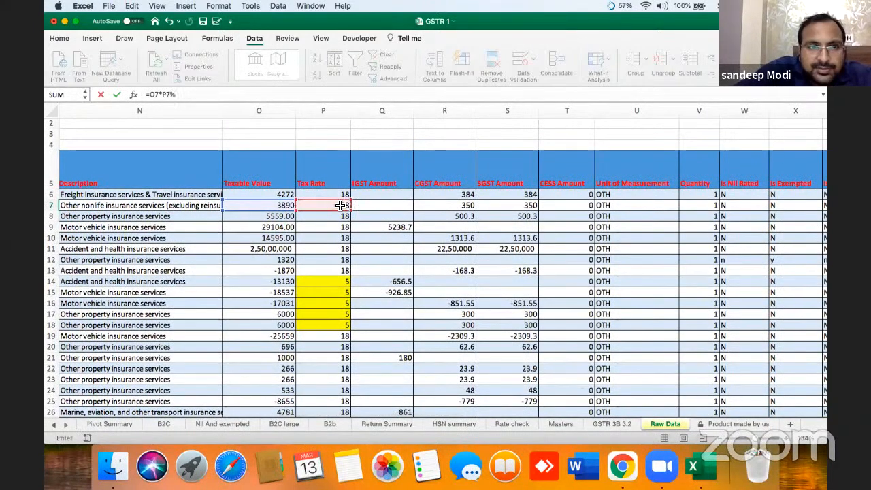
# Step: Subtract SUM(Q7:T7), the IGST through CESS amounts, in the AH7 formula and enter it
pyautogui.write('- sum(')
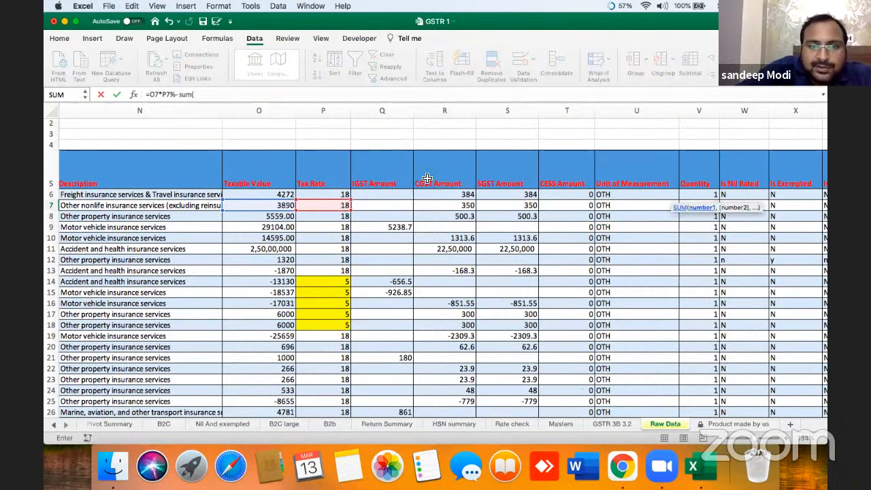
pyautogui.click(401, 208)
pyautogui.hotkey('shift', 'Right')
pyautogui.hotkey('shift', 'Right')
pyautogui.hotkey('shift', 'Right')
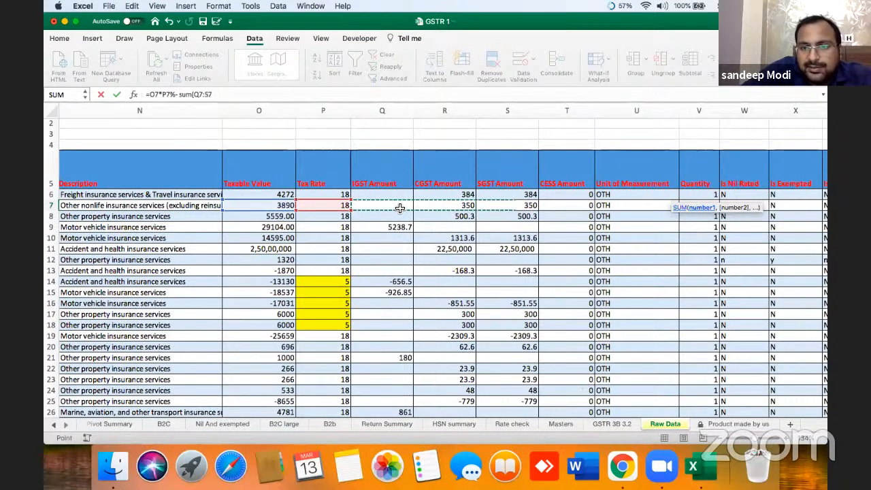
pyautogui.write(')')
pyautogui.press('Return')
# Step: Copy the AH7 formula down the Total tax check column to the last data row, AH1322
pyautogui.press('Up')
pyautogui.press('super+c')
pyautogui.press('Left')
pyautogui.press('super+Down')
pyautogui.press('Right')
pyautogui.press('shift+super+Up')
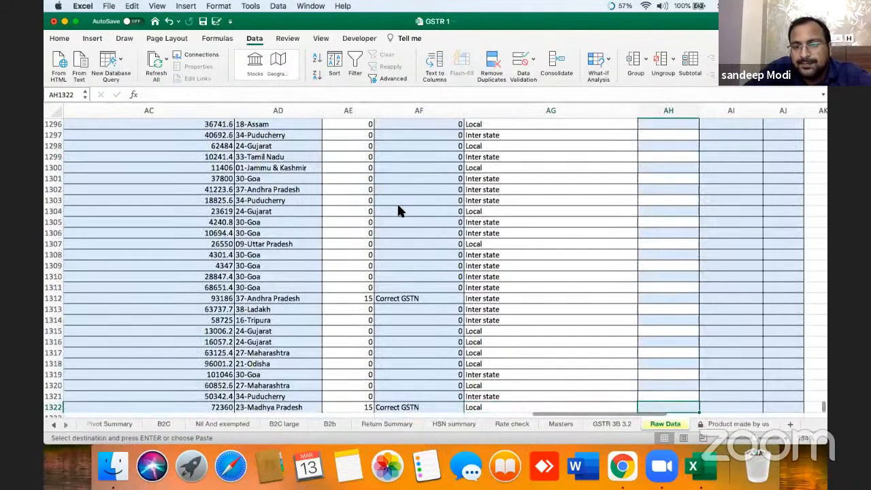
pyautogui.press('super+v')
# Step: Enter =Q7+R7+S7 in AJ7 to add the IGST, CGST and SGST amounts in the Total Tax column
pyautogui.press('Down')
pyautogui.press('Down')
pyautogui.press('Right')
pyautogui.press('Right')
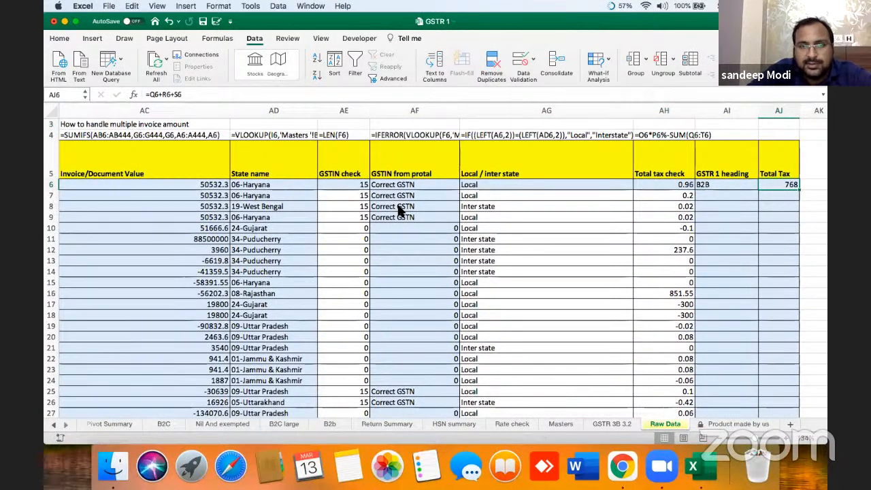
pyautogui.press('Down')
pyautogui.write('=')
pyautogui.press('Left')
pyautogui.press('Left')
pyautogui.press('Left')
pyautogui.press('Left')
pyautogui.press('Left')
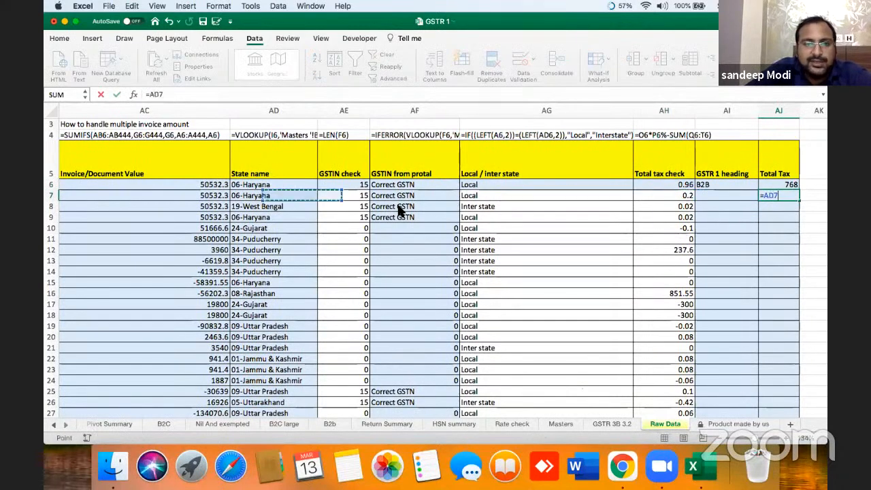
pyautogui.press('Left')
pyautogui.press('Left')
pyautogui.press('Left')
pyautogui.press('Left')
pyautogui.press('Left')
pyautogui.press('Left')
pyautogui.press('Left')
pyautogui.press('Left')
pyautogui.press('Left')
pyautogui.press('Left')
pyautogui.press('Left')
pyautogui.press('Left')
pyautogui.press('Left')
pyautogui.press('Left')
pyautogui.write('+')
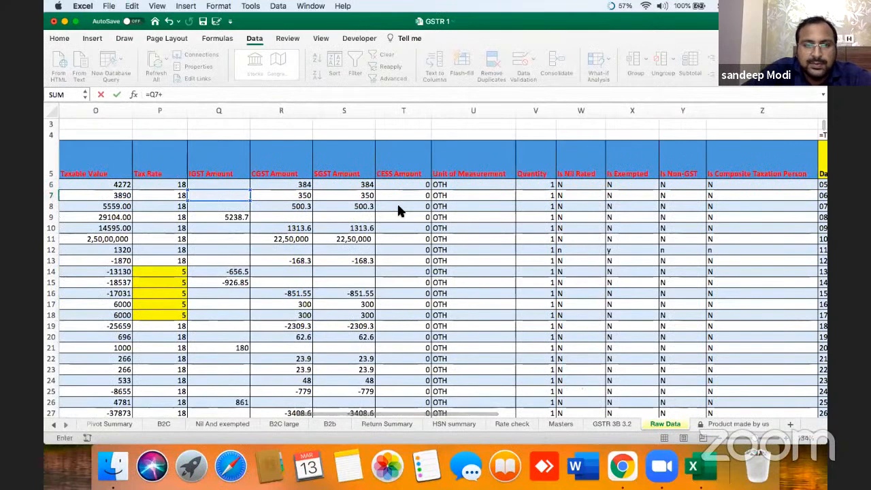
pyautogui.click(307, 195)
pyautogui.write('+')
pyautogui.click(353, 195)
pyautogui.press('Return')
# Step: Copy the AJ7 formula down the Total Tax column to the last data row, AJ1322
pyautogui.press('Up')
pyautogui.hotkey('ctrl', 'c')
pyautogui.press('Left')
pyautogui.press('Left')
pyautogui.hotkey('ctrl', 'Down')
pyautogui.press('Right')
pyautogui.press('Right')
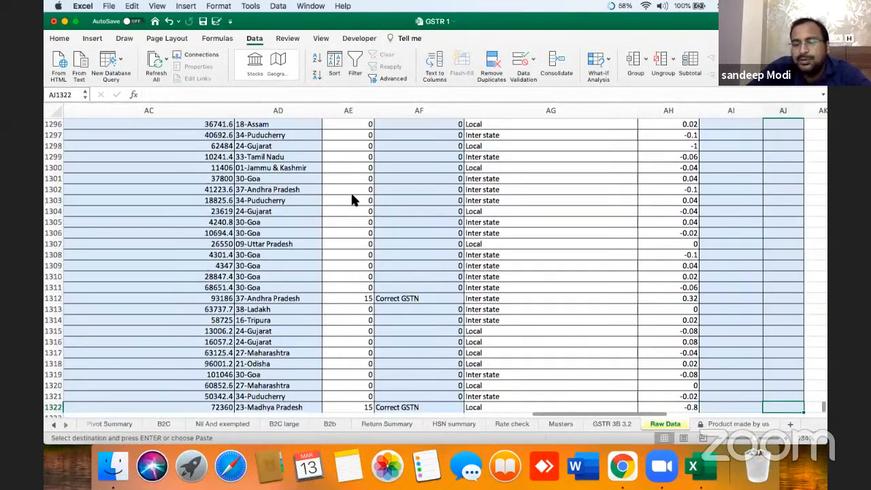
pyautogui.hotkey('ctrl', 'shift', 'Up')
pyautogui.press('Return')
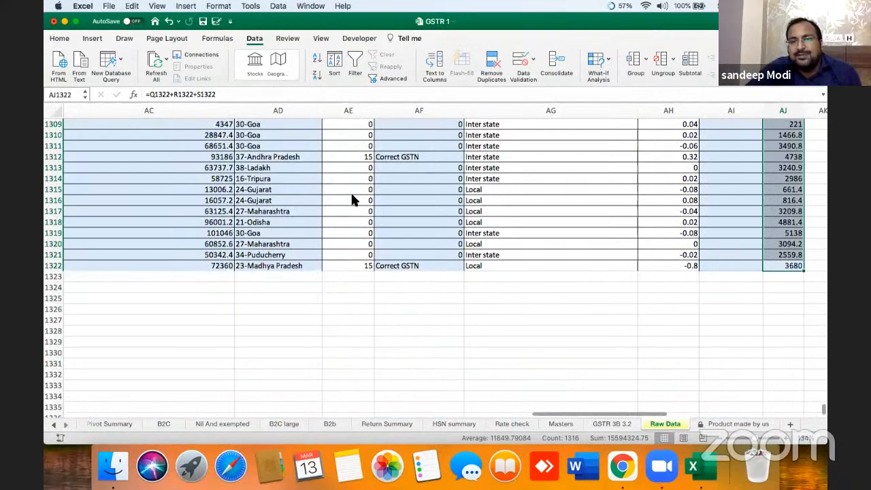
# Step: Return to row 7 at the top of the data and look back across the columns from Total Tax to HSN SAC
pyautogui.hotkey('ctrl', 'Up')
pyautogui.press('Up')
pyautogui.press('Down')
pyautogui.press('Down')
pyautogui.press('Down')
pyautogui.press('Left')
pyautogui.press('Left')
pyautogui.press('Left')
pyautogui.press('Left')
pyautogui.press('Left')
pyautogui.press('Left')
pyautogui.press('Left')
pyautogui.press('Left')
pyautogui.press('Left')
pyautogui.press('Left')
pyautogui.press('Left')
pyautogui.press('Left')
pyautogui.press('Left')
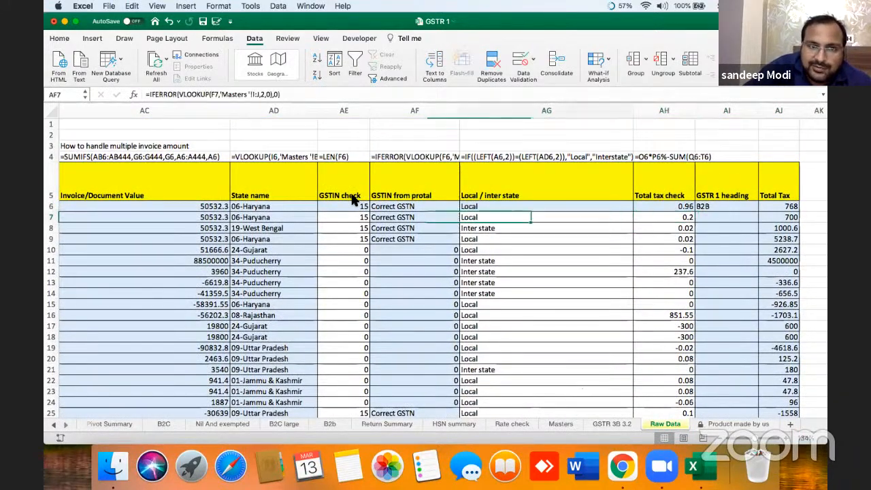
pyautogui.press('Left')
pyautogui.press('Left')
pyautogui.press('Left')
pyautogui.press('Left')
pyautogui.press('Left')
pyautogui.press('Left')
pyautogui.press('Left')
pyautogui.press('Left')
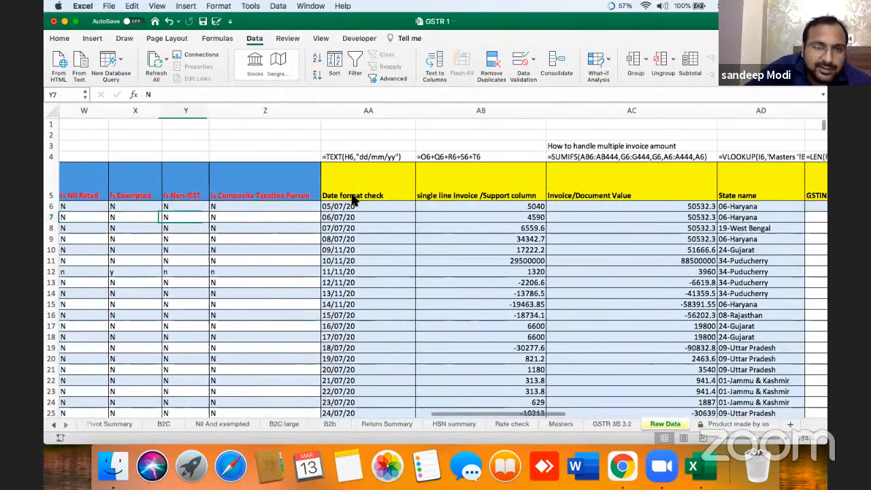
pyautogui.press('Left')
pyautogui.press('Left')
pyautogui.press('Left')
pyautogui.press('Left')
pyautogui.press('Left')
pyautogui.press('Left')
pyautogui.press('Left')
pyautogui.press('Left')
pyautogui.press('Left')
pyautogui.press('Left')
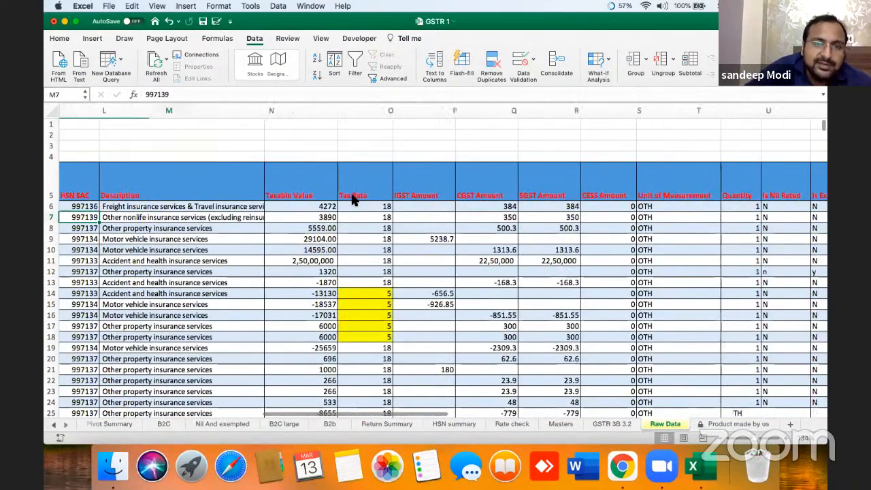
# Step: Review the invoice, tax amount and exemption columns across the Raw Data sheet up to the Date format check column
pyautogui.press('Right')
pyautogui.press('Right')
pyautogui.press('Right')
pyautogui.press('Right')
pyautogui.press('Right')
pyautogui.press('Right')
pyautogui.press('Right')
pyautogui.press('Right')
pyautogui.press('Right')
pyautogui.press('Right')
pyautogui.press('Right')
pyautogui.press('Right')
pyautogui.press('Right')
pyautogui.press('Right')
pyautogui.press('Right')
pyautogui.press('Right')
pyautogui.press('Right')
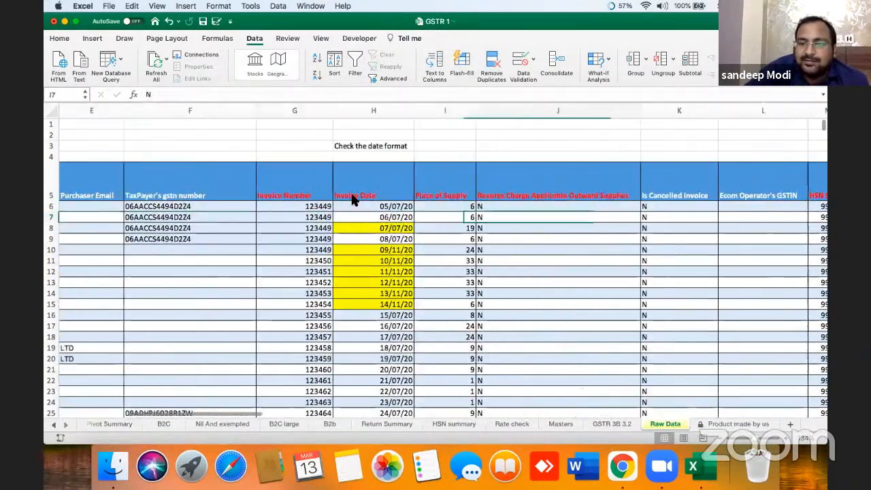
pyautogui.press('Right')
pyautogui.press('Right')
pyautogui.press('Right')
pyautogui.press('Right')
pyautogui.press('Right')
pyautogui.press('Right')
pyautogui.press('Right')
pyautogui.press('Right')
pyautogui.press('Right')
pyautogui.press('Right')
pyautogui.press('Right')
pyautogui.press('Right')
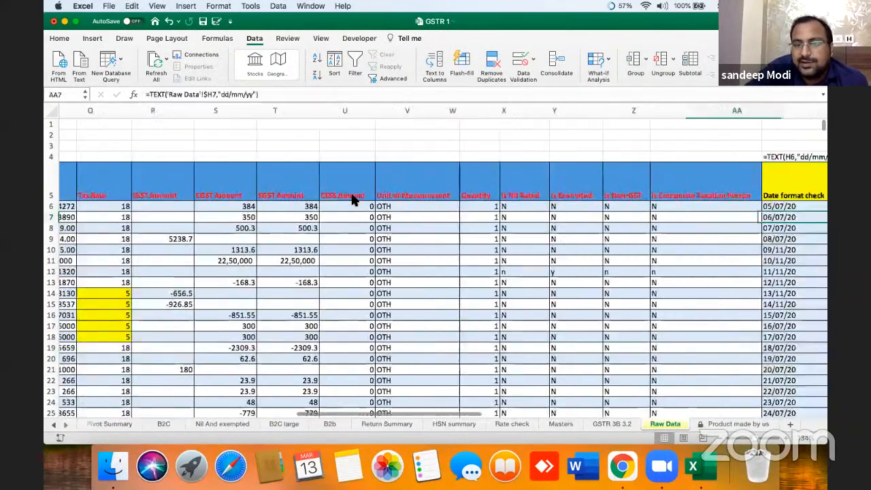
# Step: Examine the helper columns and their formulas from the single line invoice column through GSTR 1 heading
pyautogui.press('Left')
pyautogui.press('Left')
pyautogui.press('Left')
pyautogui.press('Left')
pyautogui.press('Left')
pyautogui.press('Left')
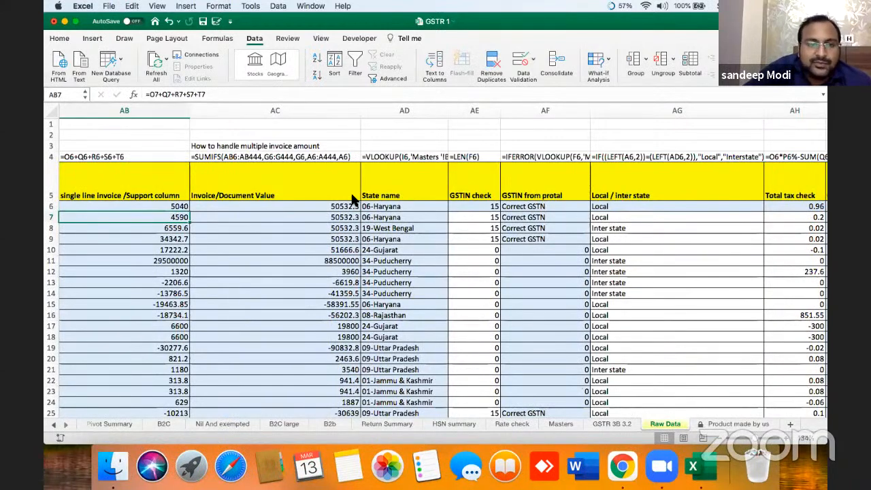
pyautogui.press('Left')
pyautogui.press('Left')
pyautogui.press('Right')
pyautogui.press('Right')
pyautogui.press('Right')
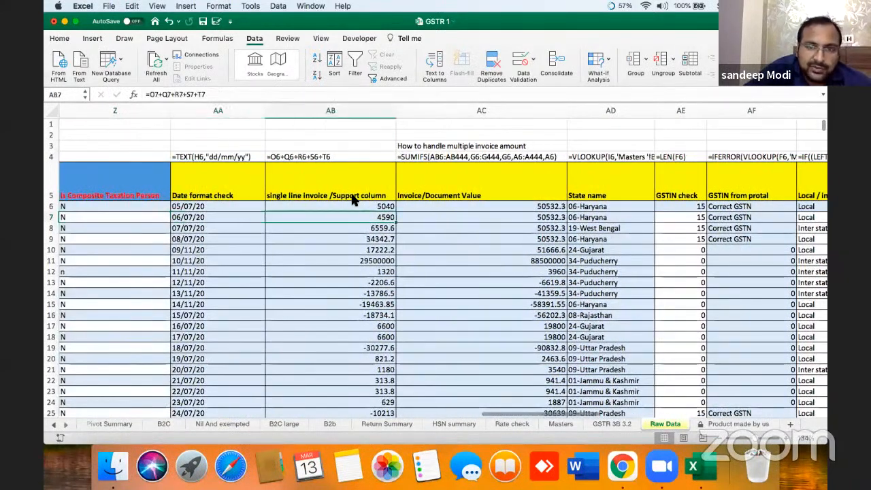
pyautogui.press('Right')
pyautogui.press('Right')
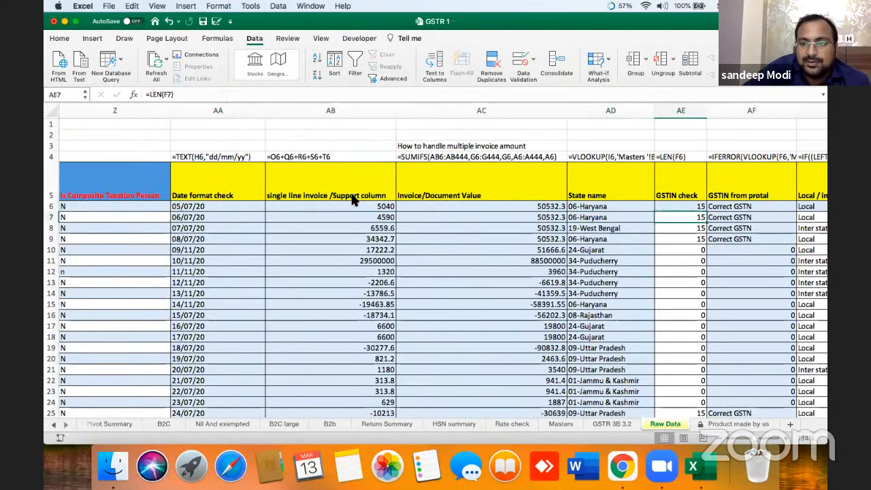
pyautogui.press('Right')
pyautogui.press('Right')
pyautogui.press('Right')
pyautogui.press('Right')
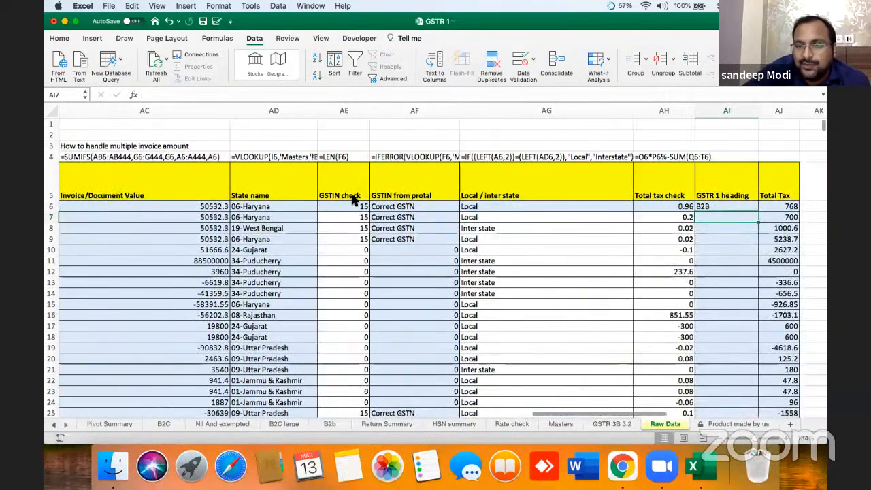
# Step: Add filters to header row 5 of the Raw Data sheet
pyautogui.press('Left')
pyautogui.press('Up')
pyautogui.press('Up')
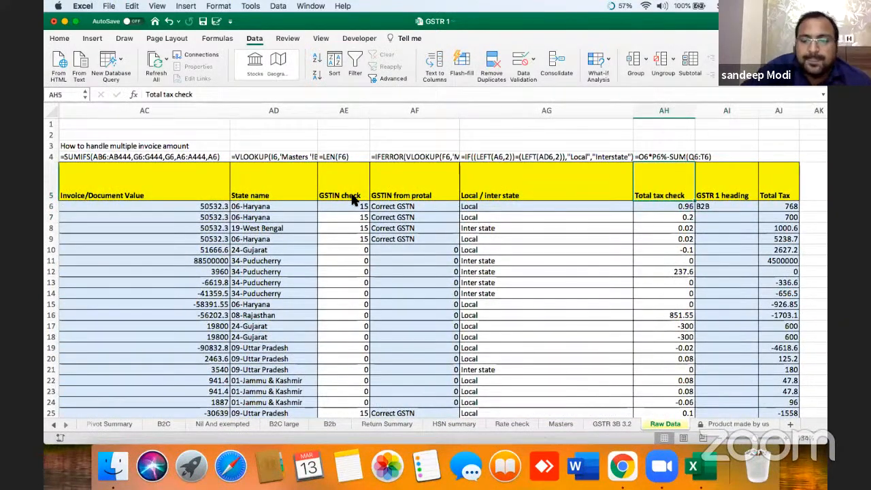
pyautogui.hotkey('shift', 'space')
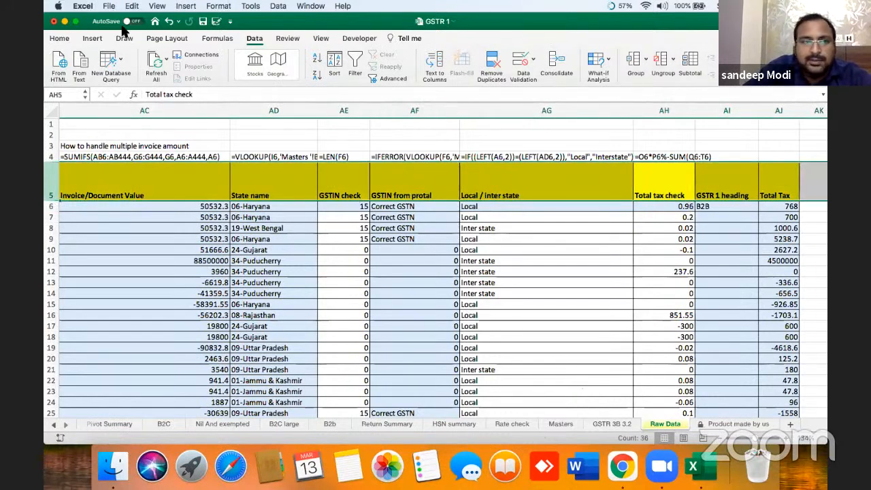
pyautogui.moveTo(685, 19); pyautogui.dragTo(687, 34)
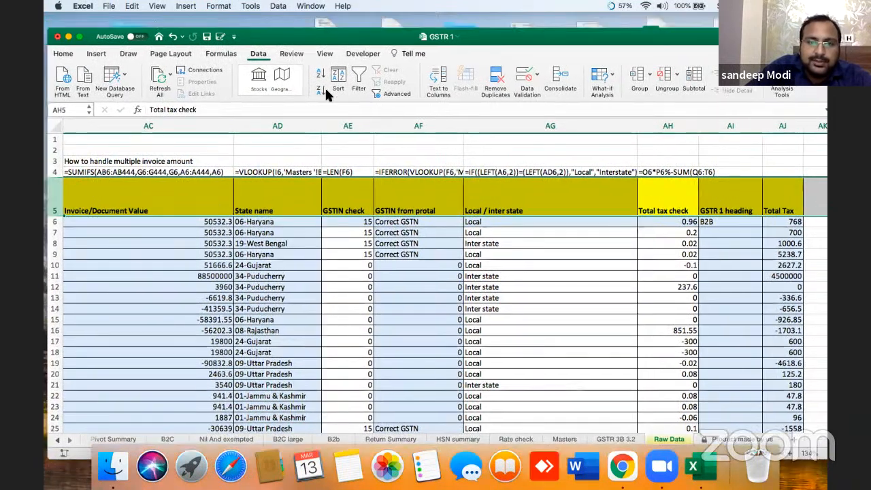
pyautogui.click(356, 78)
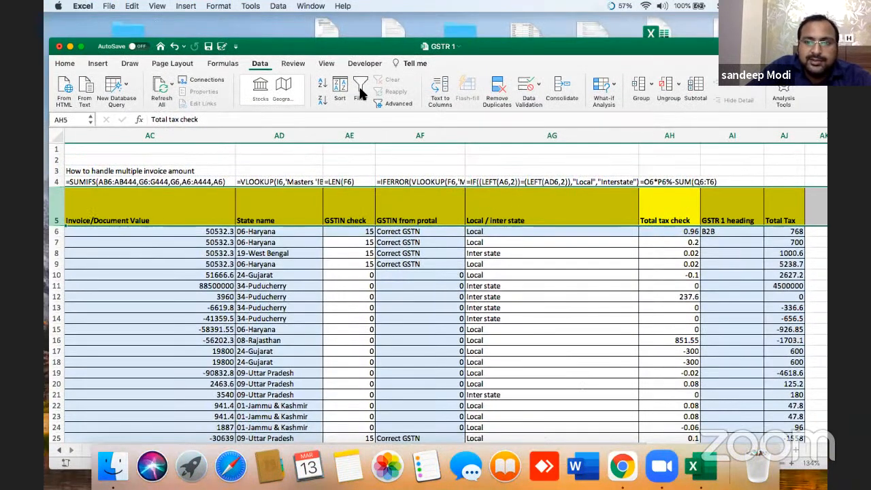
pyautogui.press('Left')
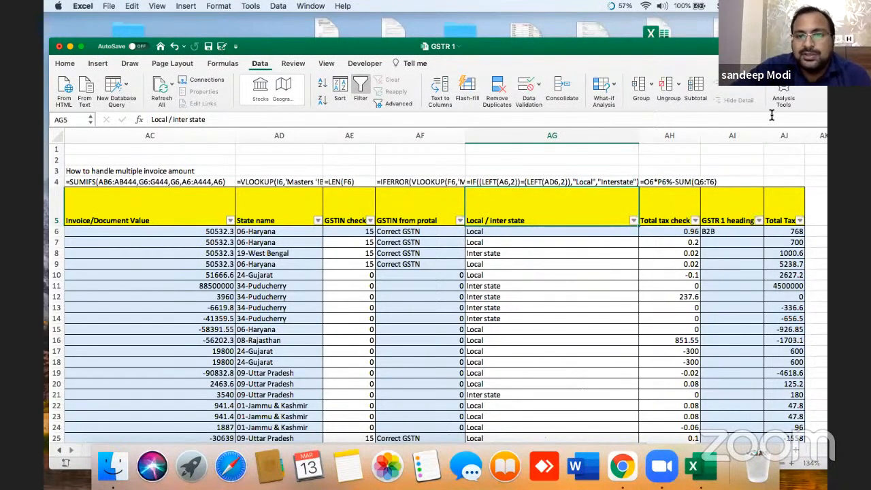
pyautogui.moveTo(702, 44); pyautogui.dragTo(704, 19)
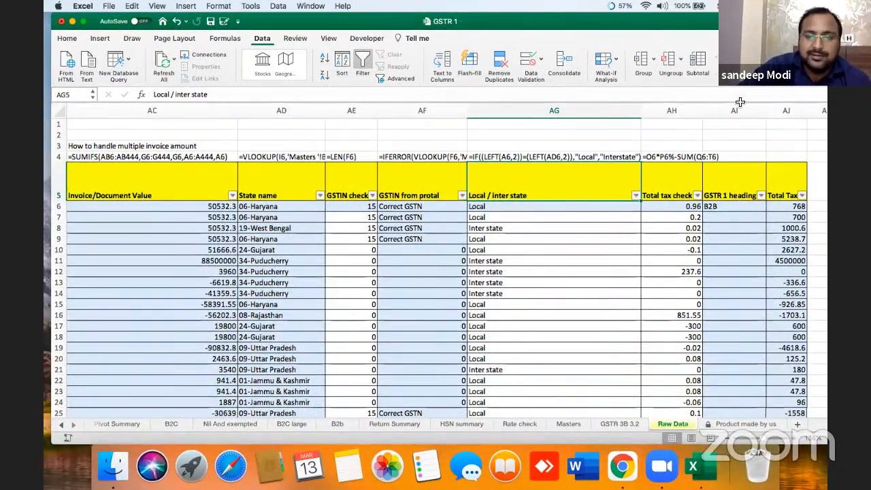
# Step: Filter the GSTIN from protal column to show only the Correct GSTN rows
pyautogui.click(683, 238)
pyautogui.click(733, 206)
pyautogui.click(716, 187)
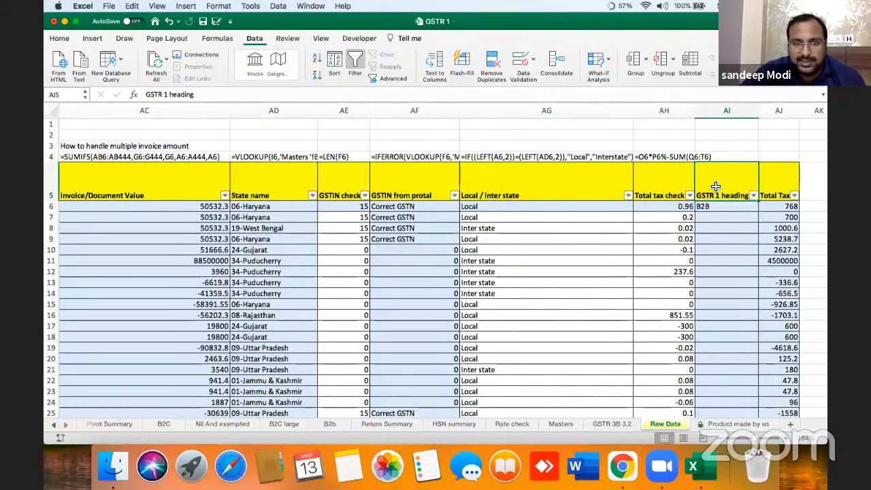
pyautogui.click(392, 198)
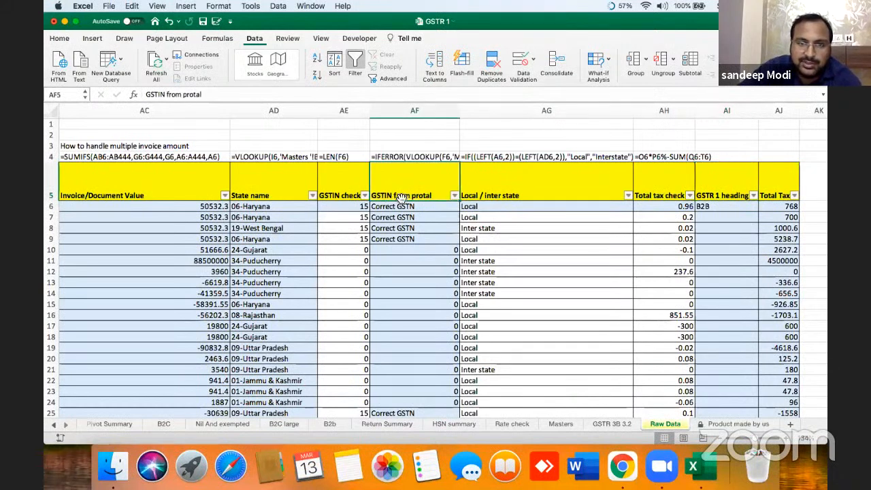
pyautogui.click(454, 196)
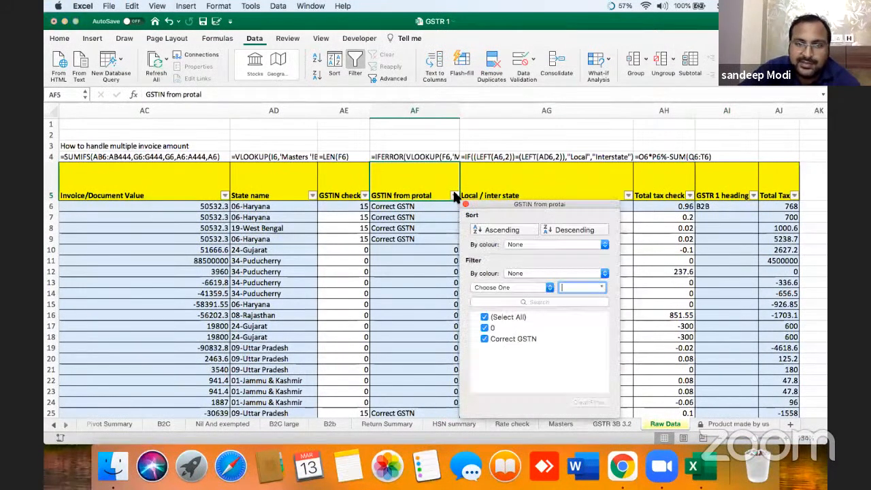
pyautogui.click(486, 329)
pyautogui.click(484, 329)
pyautogui.click(415, 313)
# Step: Copy the B2B label from AI6 to all filtered rows of the GSTR 1 heading column down to row 1322
pyautogui.click(742, 211)
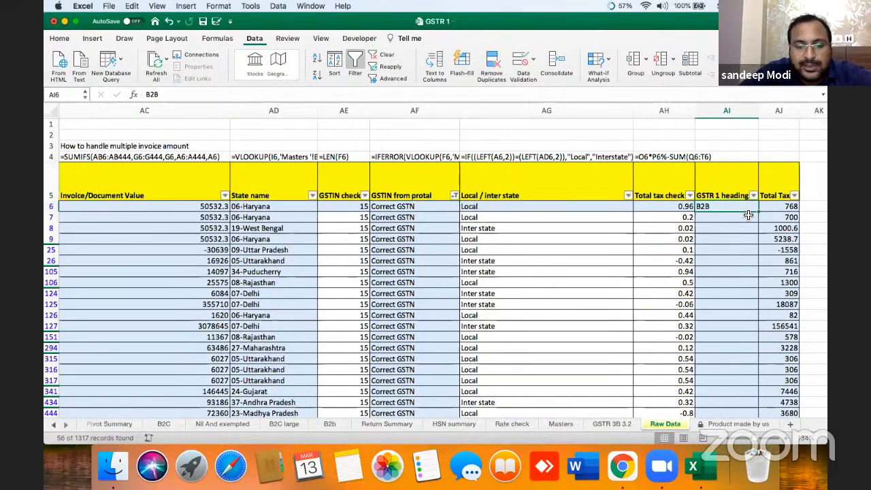
pyautogui.hotkey('ctrl', 'c')
pyautogui.press('Left')
pyautogui.hotkey('ctrl', 'Down')
pyautogui.scroll(-1, 747, 217)
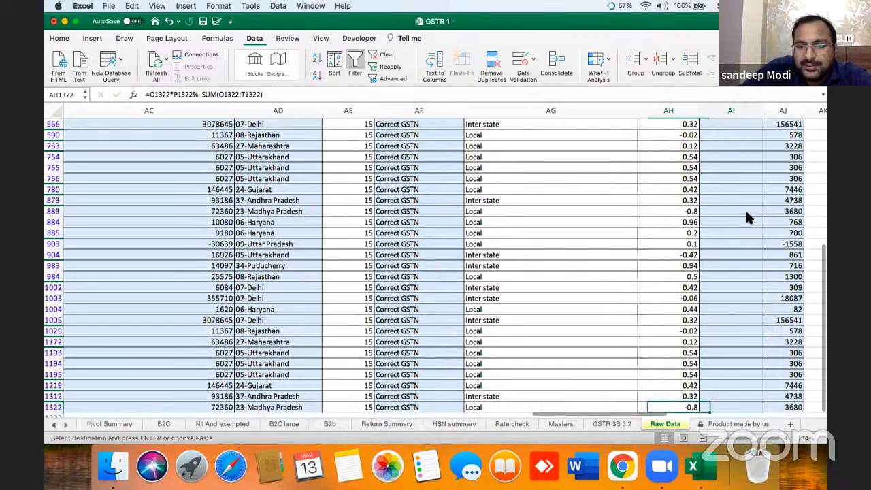
pyautogui.press('Right')
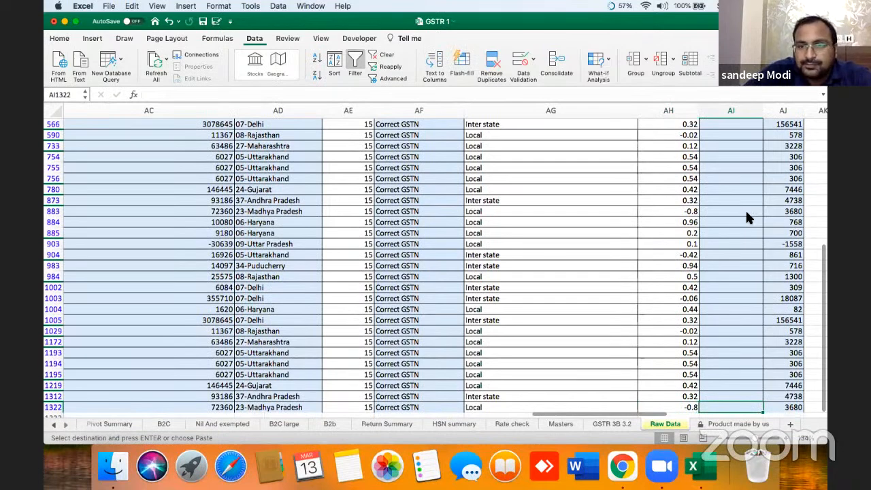
pyautogui.hotkey('ctrl', 'shift', 'Up')
pyautogui.press('Return')
pyautogui.hotkey('ctrl', 'Up')
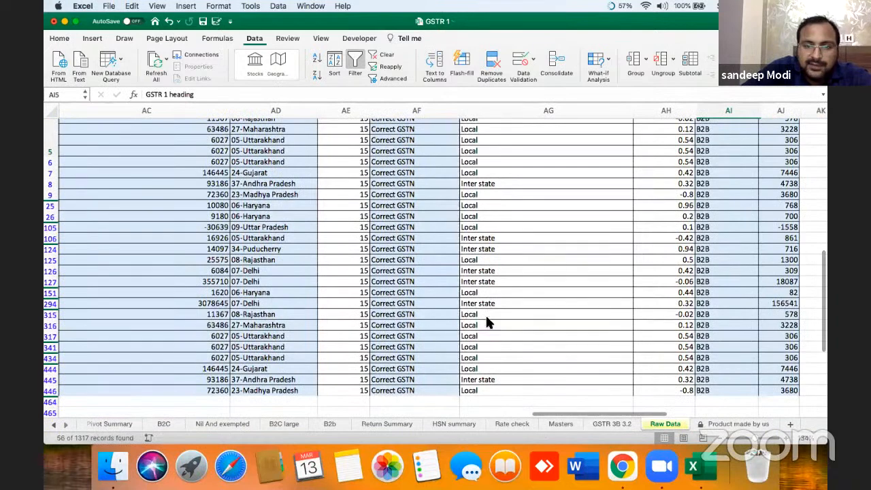
# Step: Switch the GSTIN from protal filter to show only the rows with value 0
pyautogui.press('Left')
pyautogui.press('Left')
pyautogui.press('Left')
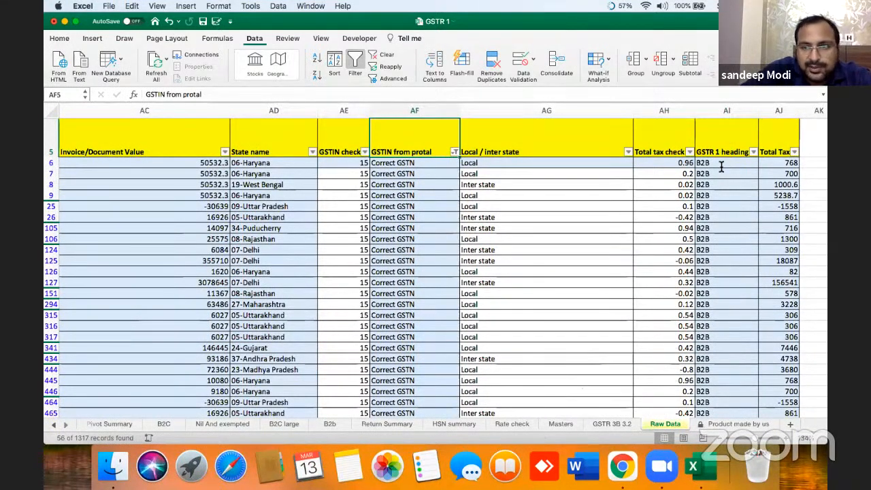
pyautogui.hotkey('alt', 'Down')
pyautogui.click(484, 311)
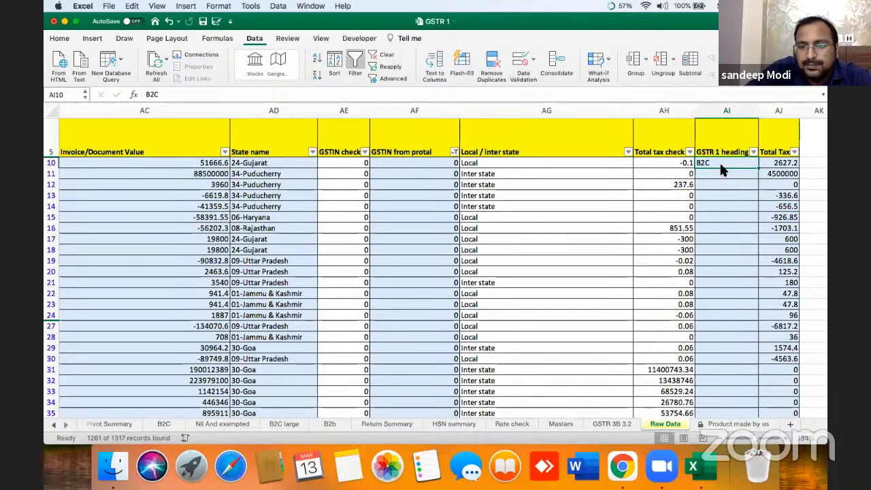
# Step: Copy the B2C label from AI10 to all filtered rows of the GSTR 1 heading column, and show all GSTIN from protal values again
pyautogui.press('super+c')
pyautogui.press('Left')
pyautogui.press('super+Down')
pyautogui.press('Right')
pyautogui.press('shift+super+Up')
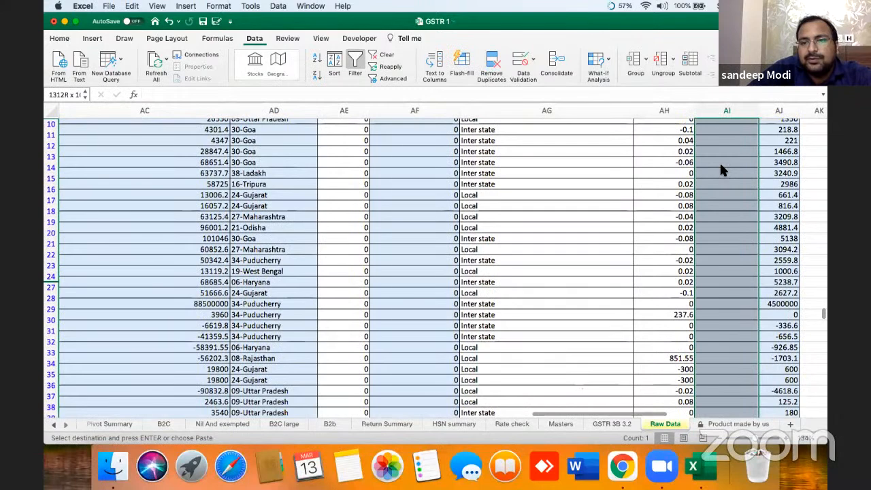
pyautogui.press('Return')
pyautogui.click(455, 152)
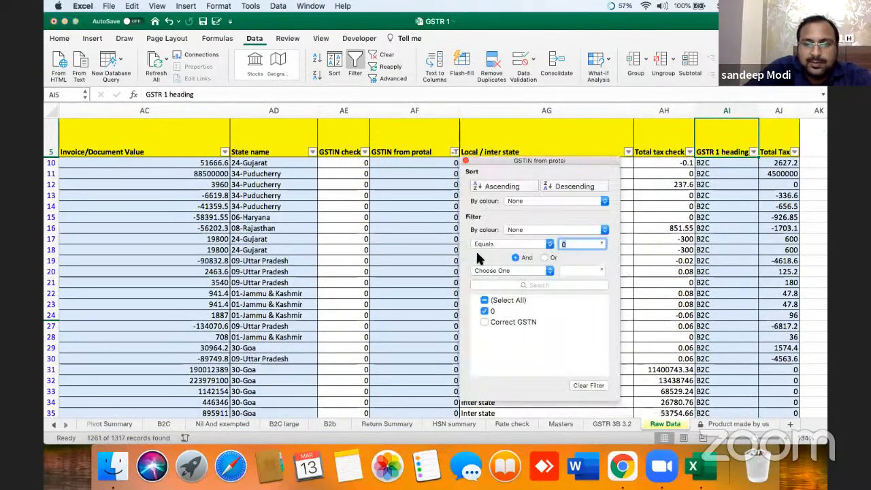
pyautogui.click(440, 305)
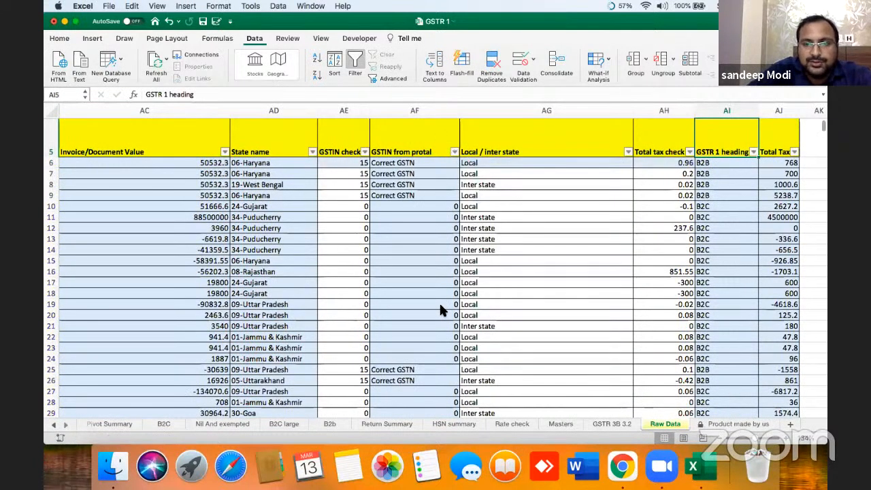
# Step: Check which values the Is Nil Rated column offers in its filter list
pyautogui.press('Left')
pyautogui.press('Left')
pyautogui.press('Left')
pyautogui.press('Left')
pyautogui.press('Left')
pyautogui.press('Left')
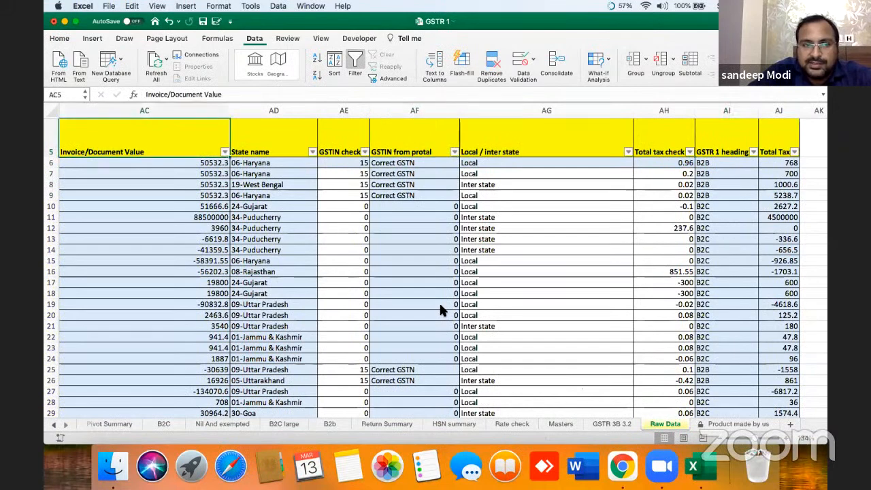
pyautogui.press('Left')
pyautogui.press('Left')
pyautogui.press('Left')
pyautogui.press('Left')
pyautogui.press('Left')
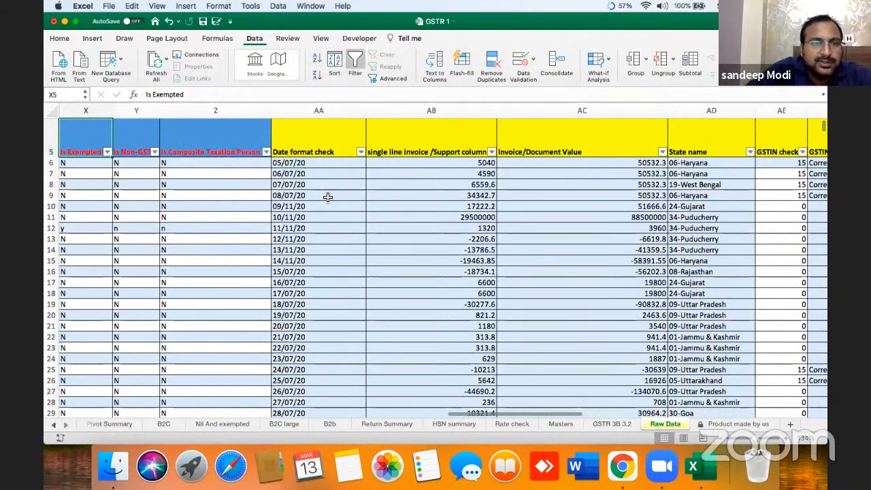
pyautogui.press('Left')
pyautogui.press('Left')
pyautogui.click(230, 154)
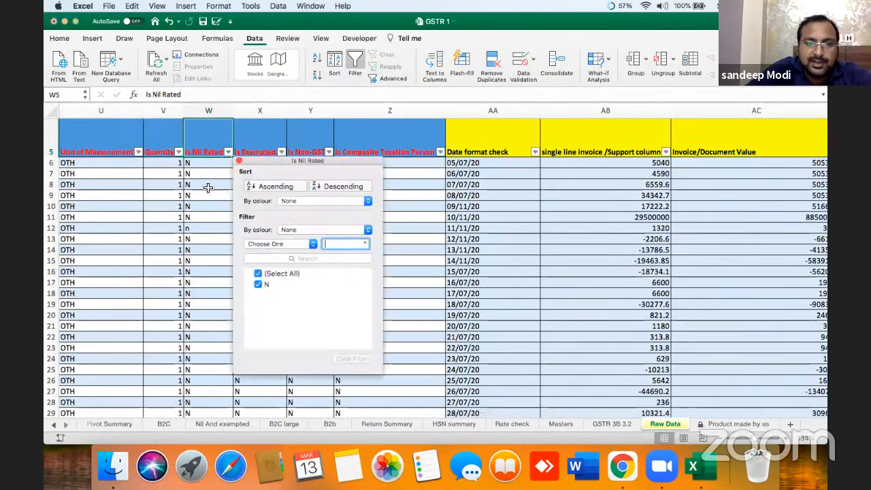
pyautogui.click(239, 164)
# Step: Filter the Is Exempted column to show only the rows marked y
pyautogui.click(263, 151)
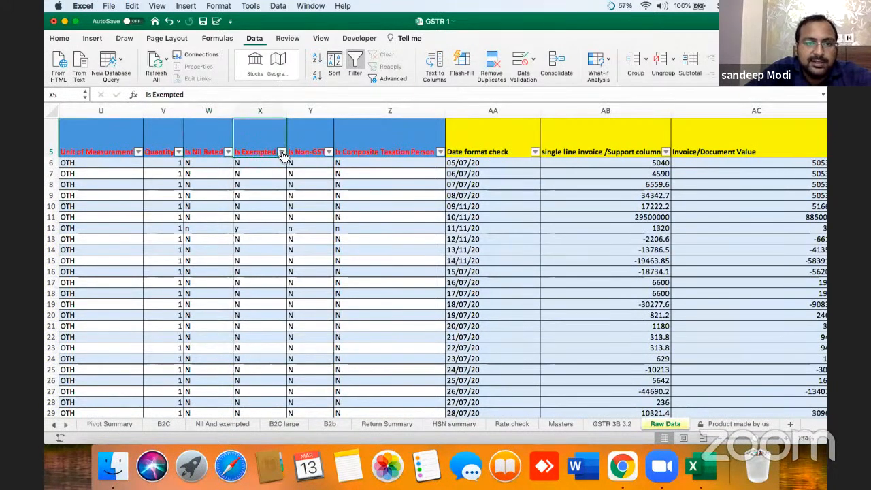
pyautogui.click(282, 152)
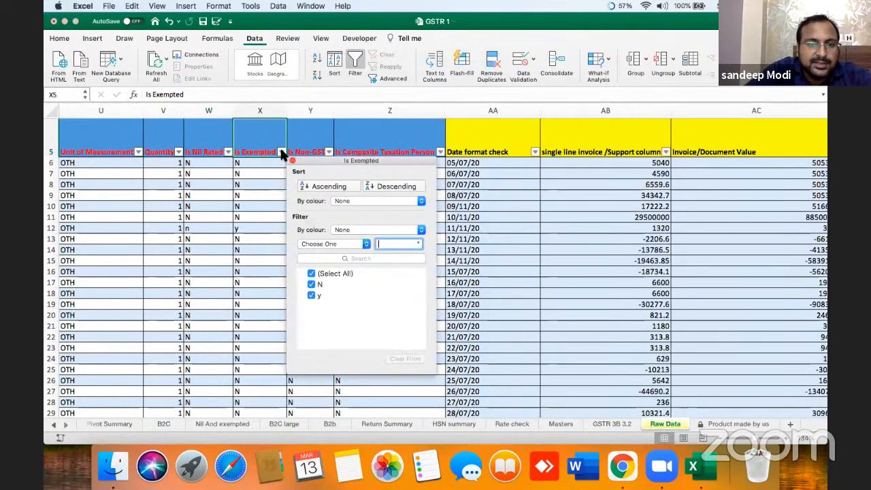
pyautogui.click(325, 296)
pyautogui.press('Escape')
# Step: Change the GSTR 1 heading in AI12, the first filtered exempted row, to B2C exempted
pyautogui.press('Right')
pyautogui.press('Right')
pyautogui.press('Right')
pyautogui.press('Right')
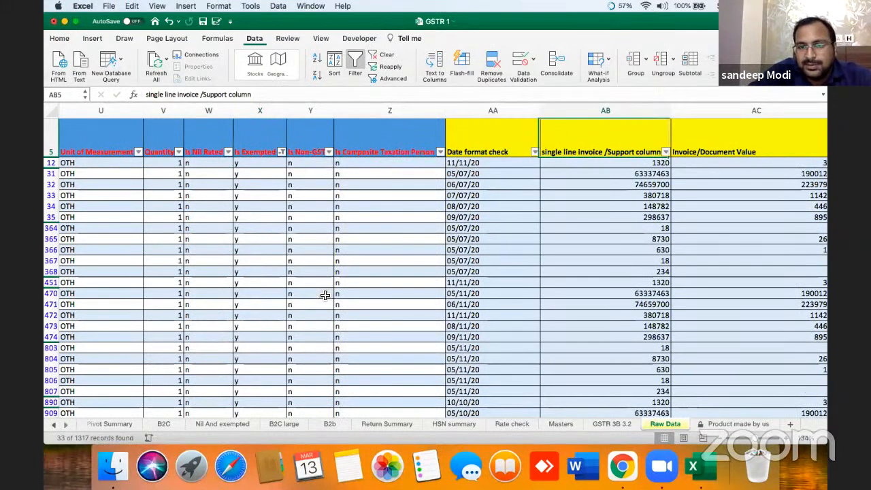
pyautogui.hscroll(10, 364, 240)
pyautogui.click(655, 166)
pyautogui.press('Left')
pyautogui.press('Left')
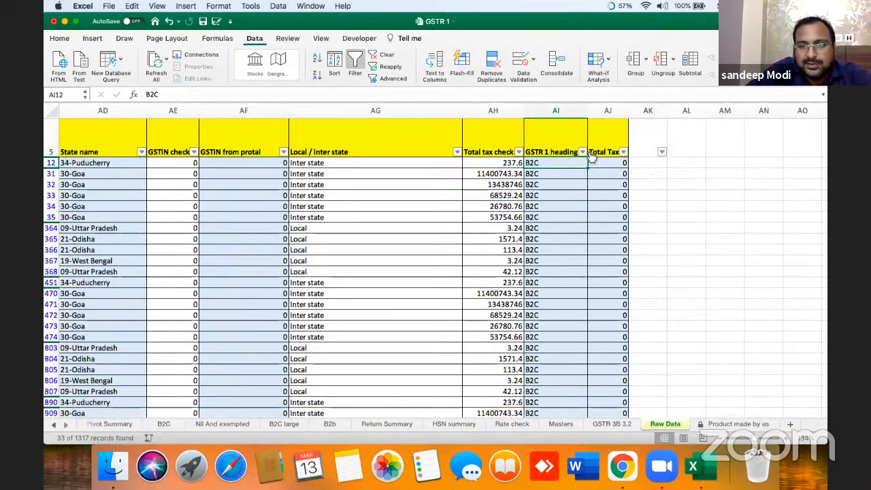
pyautogui.click(584, 153)
pyautogui.click(527, 106)
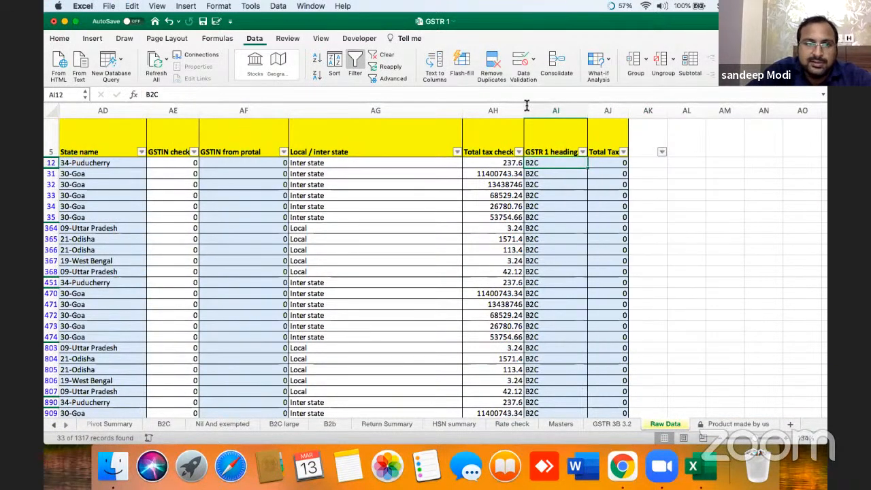
pyautogui.press('F2')
pyautogui.write('exemp')
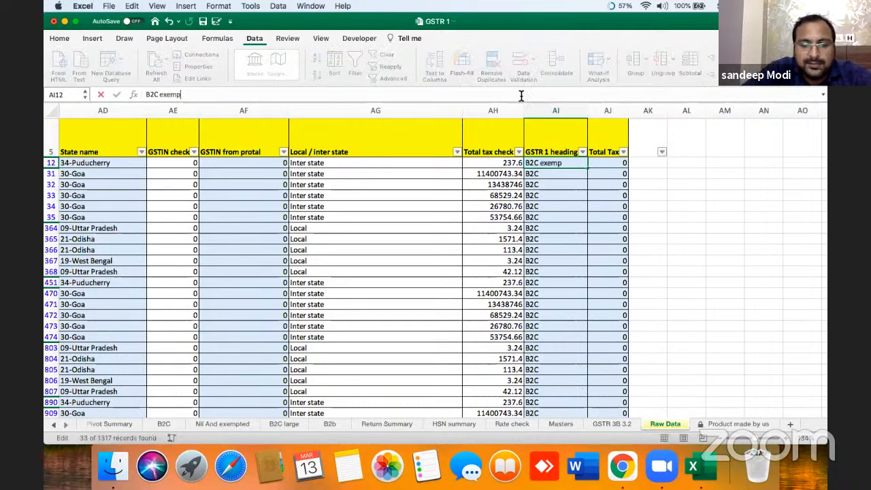
pyautogui.write('y')
pyautogui.press('BackSpace')
pyautogui.write('ted')
pyautogui.press('Return')
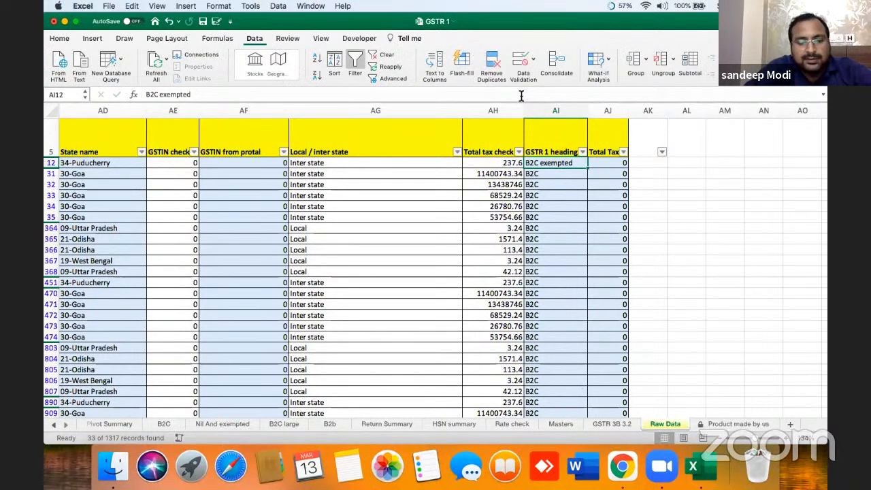
# Step: Copy the B2C exempted label from AI12 to all filtered GSTR 1 heading rows, and show all Is Exempted values again
pyautogui.press('super+c')
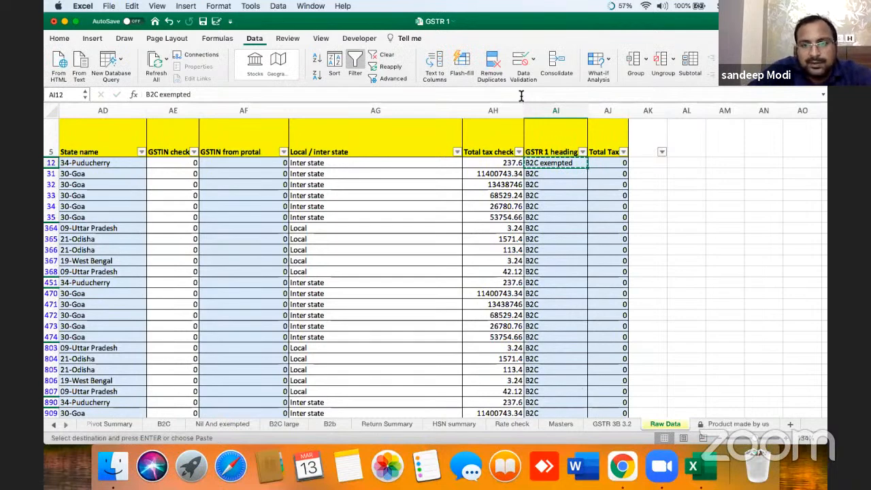
pyautogui.press('Return')
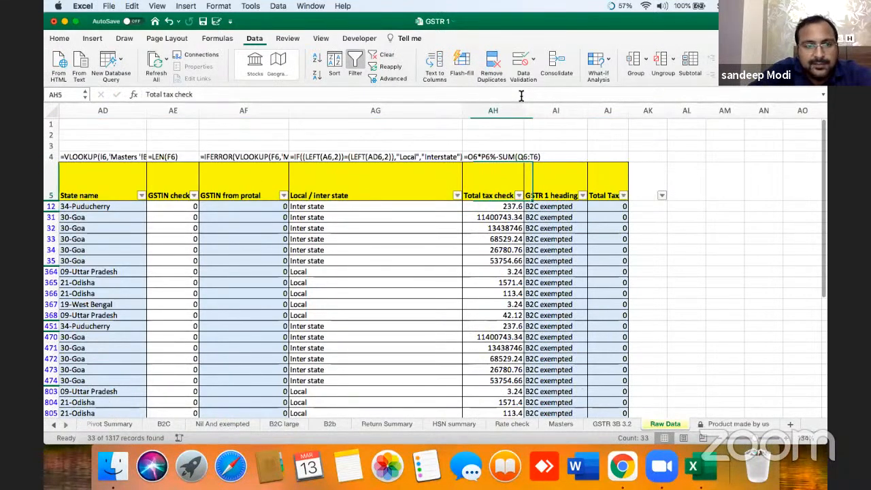
pyautogui.press('Left')
pyautogui.press('Left')
pyautogui.press('Left')
pyautogui.press('Left')
pyautogui.press('Left')
pyautogui.press('Left')
pyautogui.press('Left')
pyautogui.press('Left')
pyautogui.press('Left')
pyautogui.press('Left')
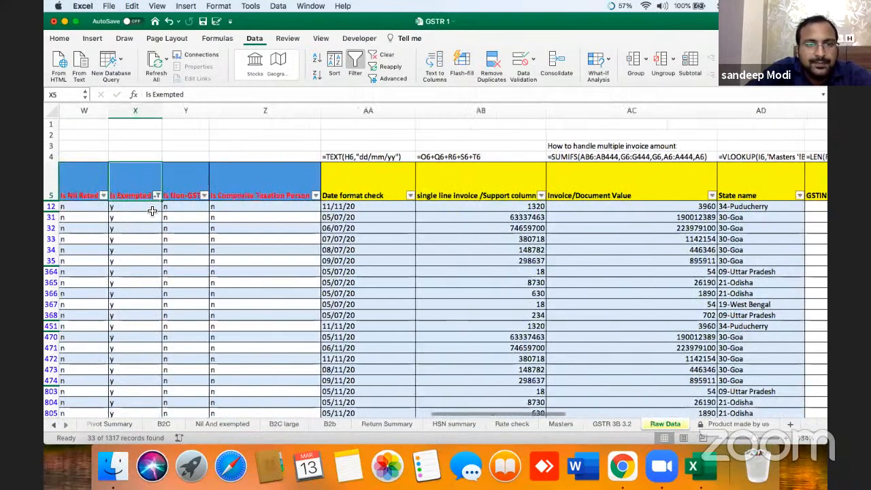
pyautogui.hotkey('alt', 'Down')
pyautogui.click(187, 345)
# Step: Check which values the Is Non-GST column offers in its filter list
pyautogui.click(203, 198)
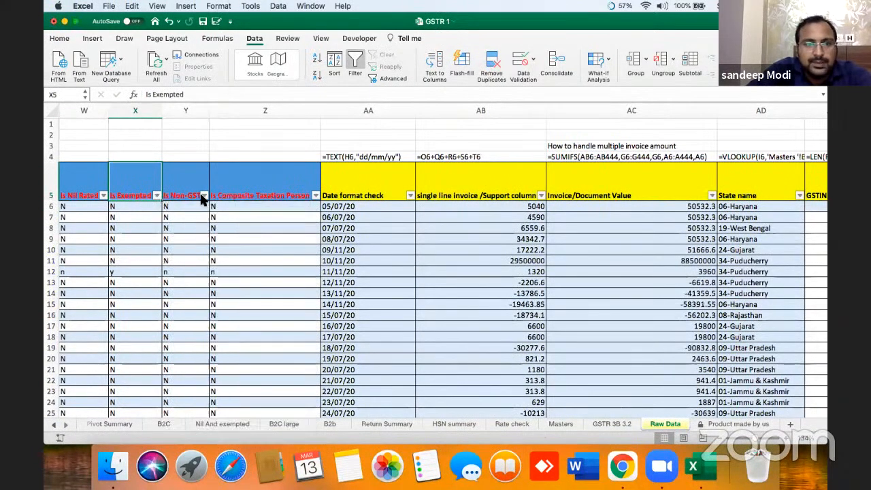
pyautogui.click(204, 196)
pyautogui.click(317, 206)
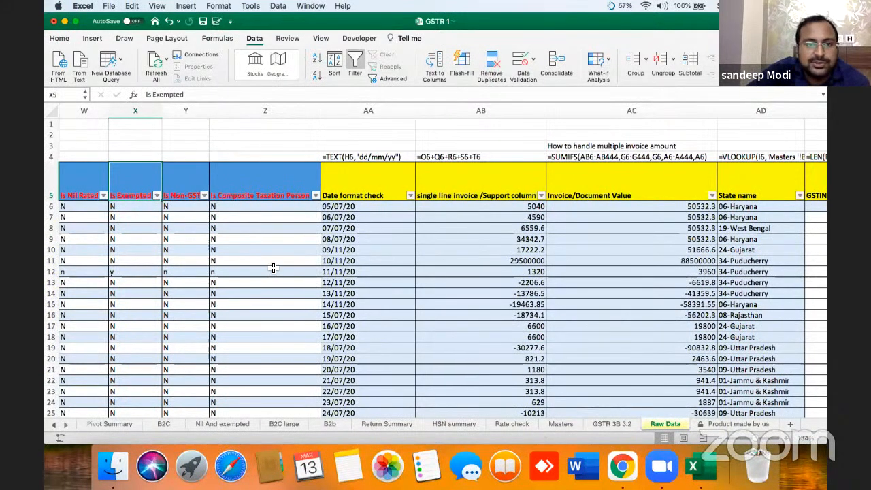
# Step: Look over the invoice value, state, GSTIN, tax check and GSTR 1 heading columns, and return to the tax amount columns
pyautogui.press('Right')
pyautogui.press('Right')
pyautogui.press('Right')
pyautogui.press('Right')
pyautogui.press('Right')
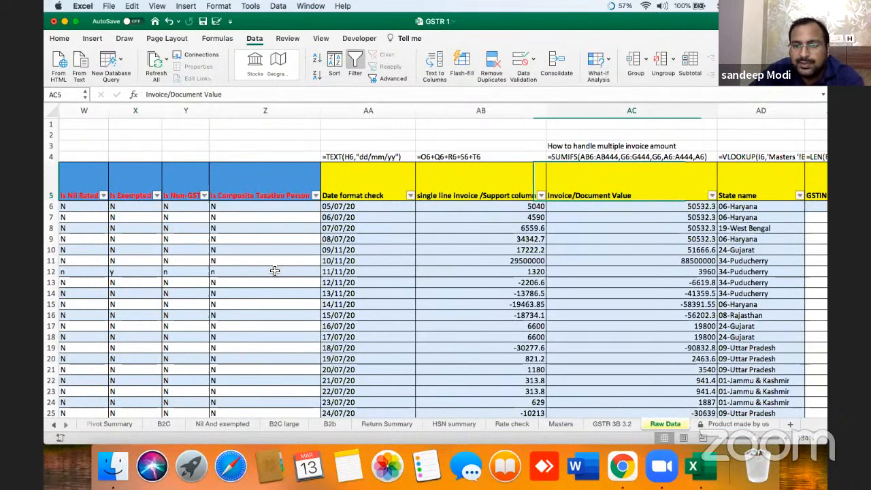
pyautogui.press('Right')
pyautogui.press('Right')
pyautogui.press('Right')
pyautogui.press('Right')
pyautogui.press('Right')
pyautogui.press('Right')
pyautogui.press('Left')
pyautogui.press('Left')
pyautogui.press('Left')
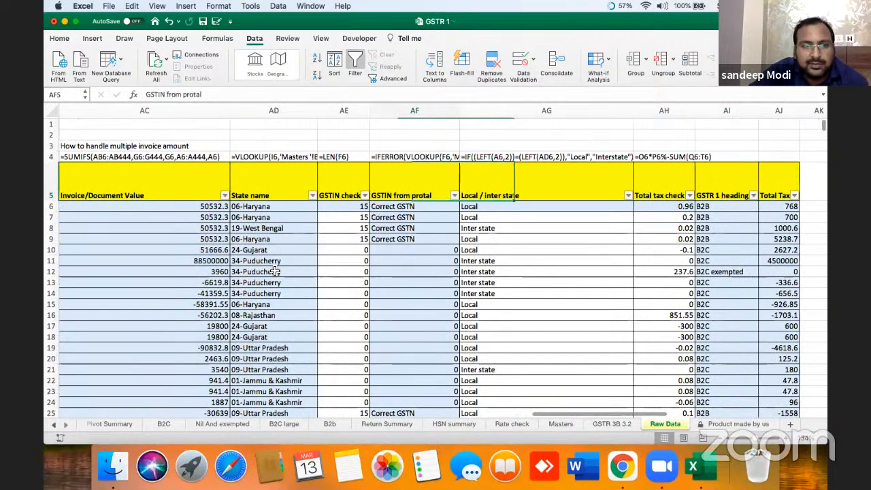
pyautogui.press('Left')
pyautogui.press('Left')
pyautogui.press('Left')
pyautogui.press('Left')
pyautogui.press('Left')
pyautogui.press('Left')
pyautogui.press('Left')
pyautogui.press('Left')
pyautogui.press('Left')
pyautogui.press('Left')
pyautogui.press('Left')
pyautogui.press('Left')
pyautogui.press('Left')
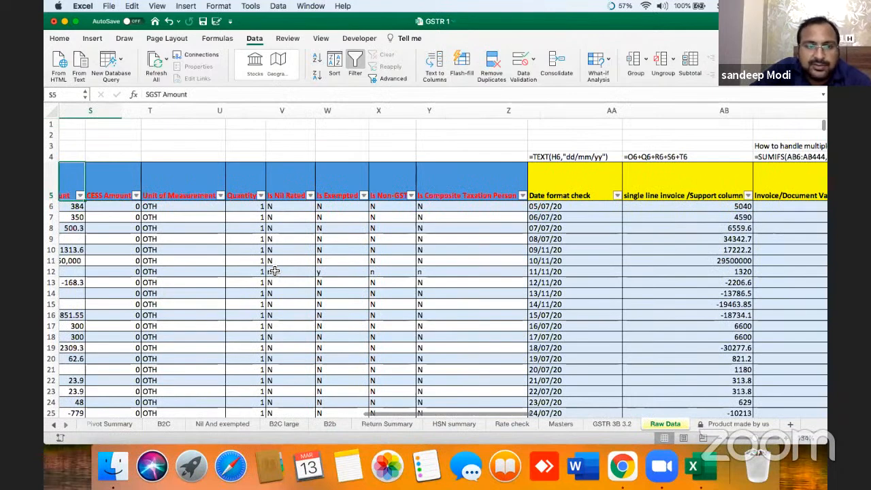
# Step: Check which classifications the GSTR 1 heading column offers in its filter list
pyautogui.press('Home')
pyautogui.press('Right')
pyautogui.press('Right')
pyautogui.press('Right')
pyautogui.press('Right')
pyautogui.press('Right')
pyautogui.press('Right')
pyautogui.press('Right')
pyautogui.press('Right')
pyautogui.press('Right')
pyautogui.press('Right')
pyautogui.press('Right')
pyautogui.press('Right')
pyautogui.press('Right')
pyautogui.press('Right')
pyautogui.press('Right')
pyautogui.press('Right')
pyautogui.press('Right')
pyautogui.press('Right')
pyautogui.press('Right')
pyautogui.press('Right')
pyautogui.press('Left')
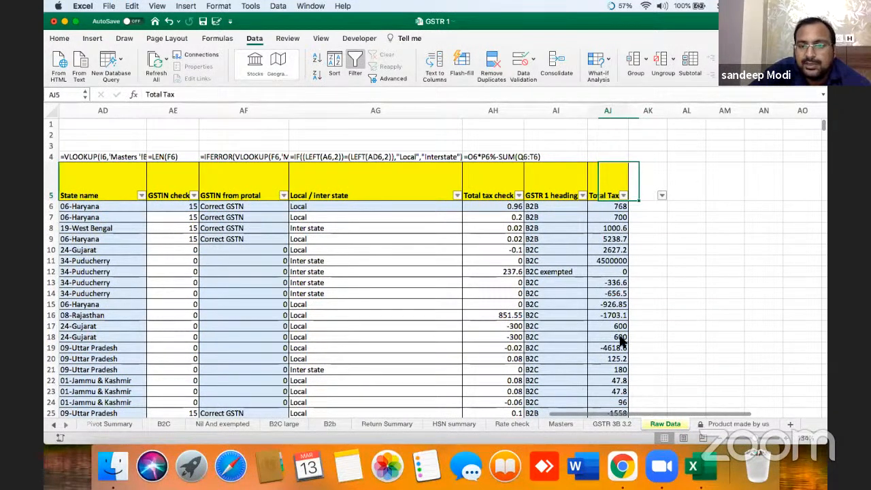
pyautogui.press('Left')
pyautogui.hotkey('alt', 'Down')
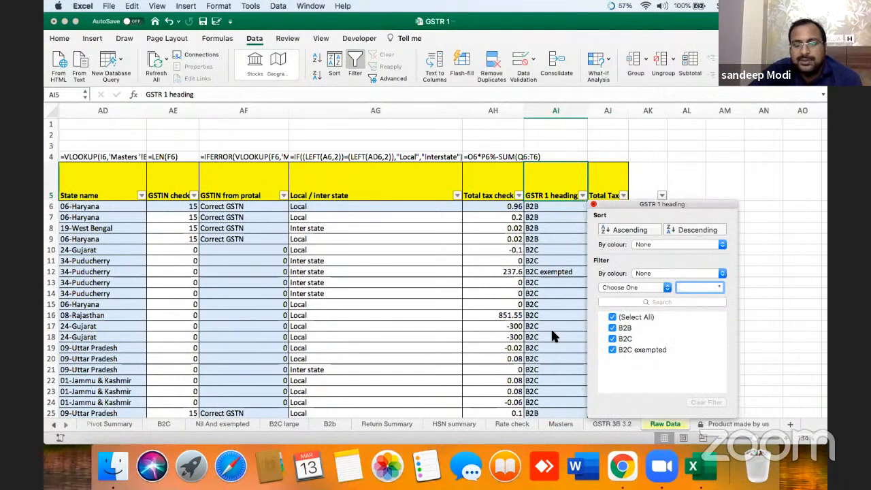
pyautogui.press('Escape')
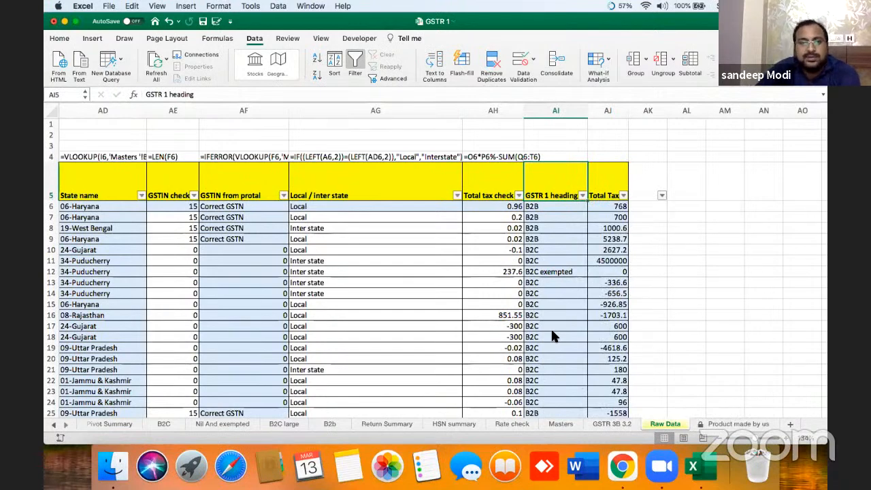
# Step: Examine the GSTR 1 heading entries down to the last row and the formulas in the neighbouring check columns
pyautogui.press('Down')
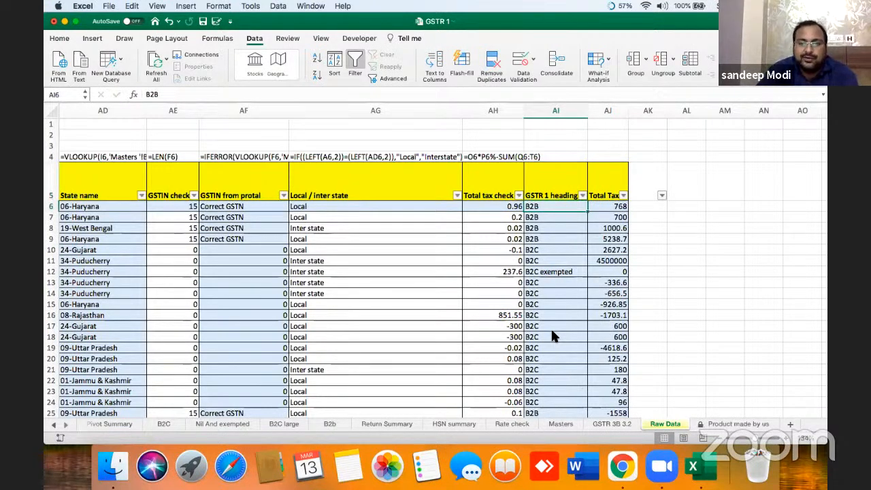
pyautogui.press('super+shift+Down')
pyautogui.press('Up')
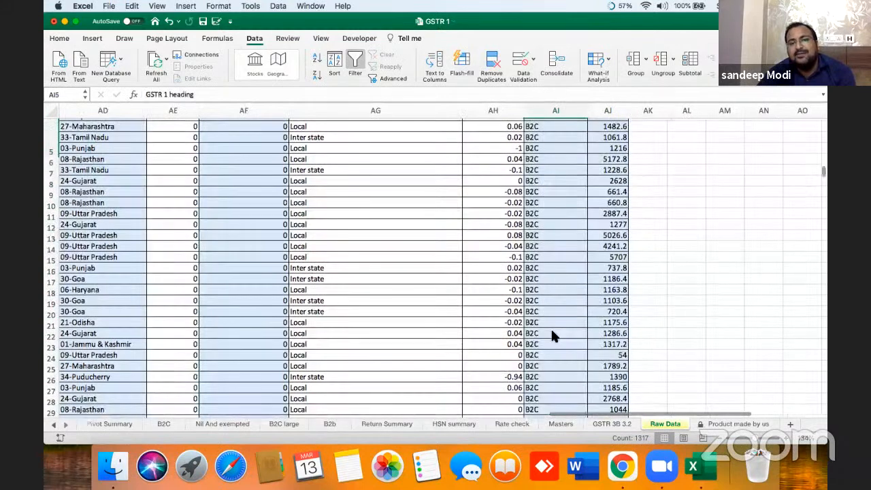
pyautogui.press('Left')
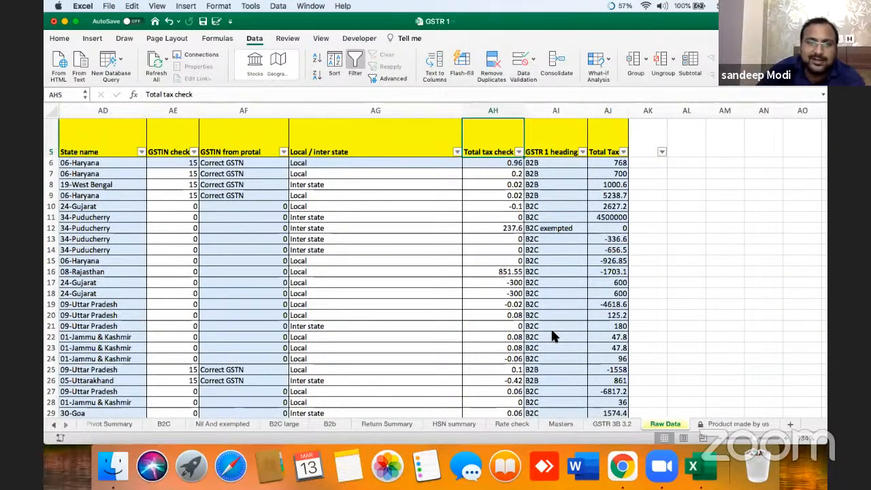
pyautogui.press('Left')
pyautogui.press('Down')
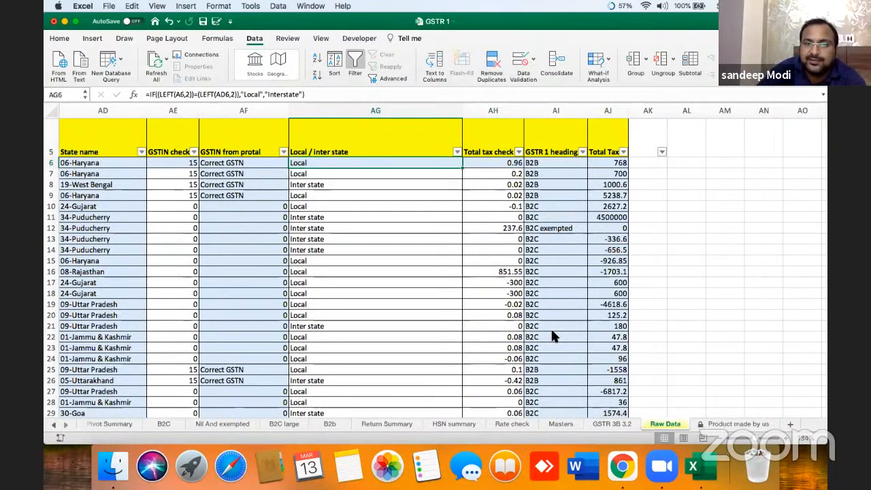
pyautogui.press('Down')
pyautogui.press('Left')
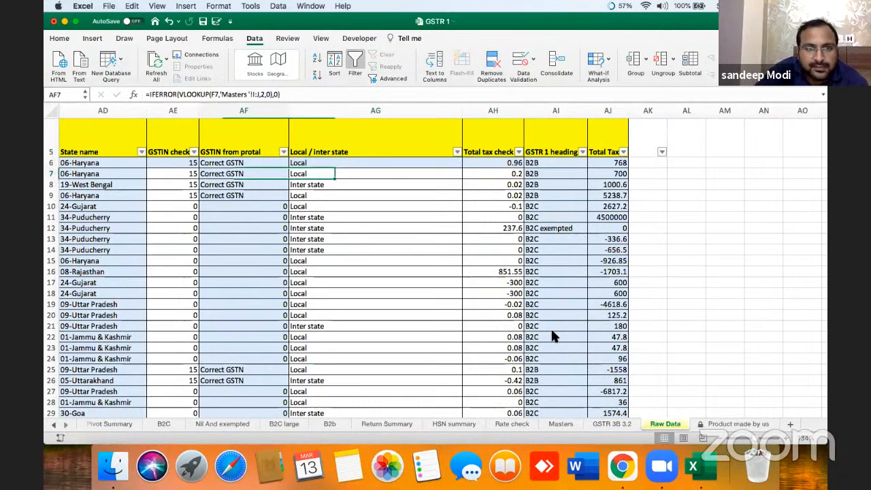
pyautogui.press('Left')
pyautogui.press('Left')
pyautogui.press('Left')
pyautogui.press('Left')
pyautogui.press('Left')
pyautogui.press('Down')
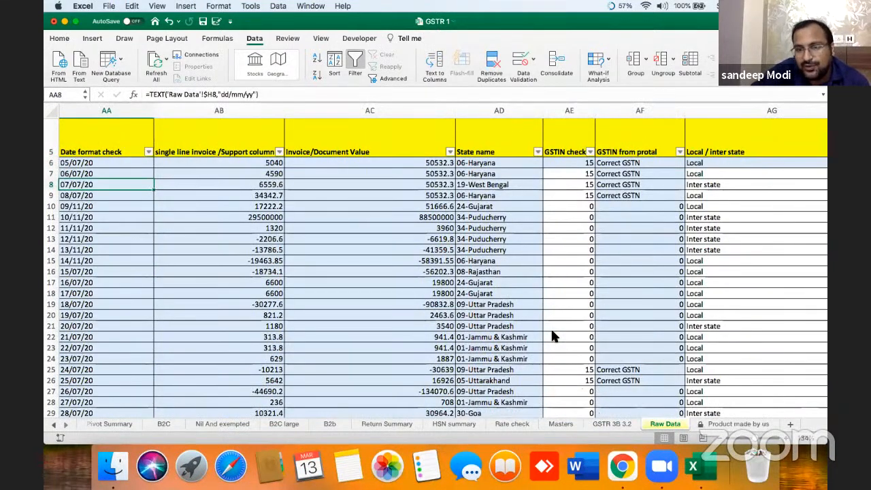
pyautogui.click(597, 305)
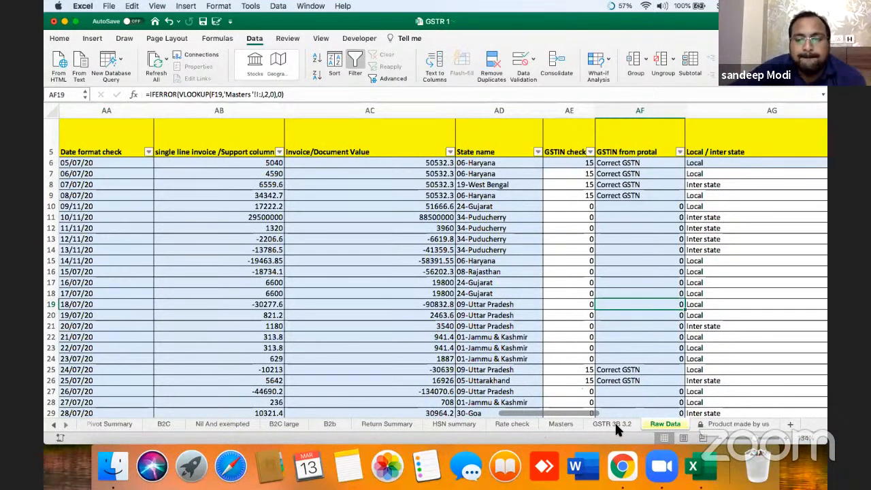
# Step: Try to convert the whole data range A5:AJ1322 into a table with headers
pyautogui.click(603, 296)
pyautogui.press('Left')
pyautogui.press('Left')
pyautogui.press('Left')
pyautogui.press('Left')
pyautogui.press('Left')
pyautogui.press('Left')
pyautogui.press('Left')
pyautogui.press('Left')
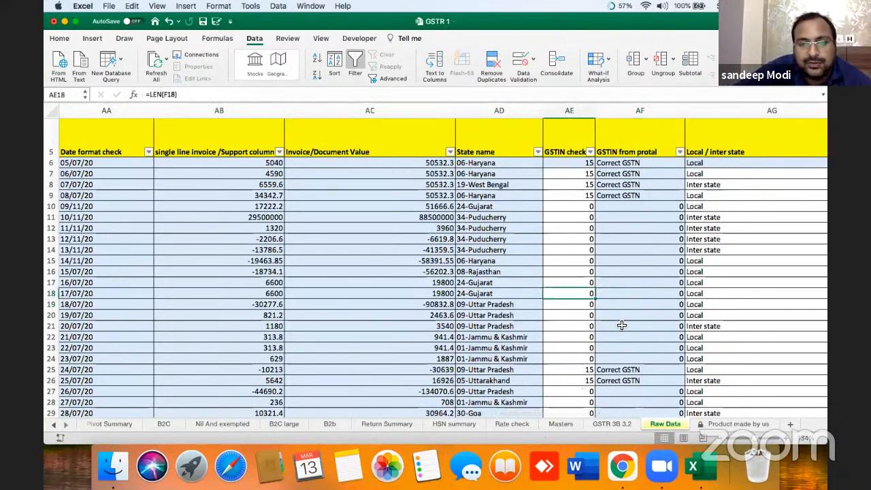
pyautogui.press('Left')
pyautogui.press('Up')
pyautogui.press('Up')
pyautogui.press('Up')
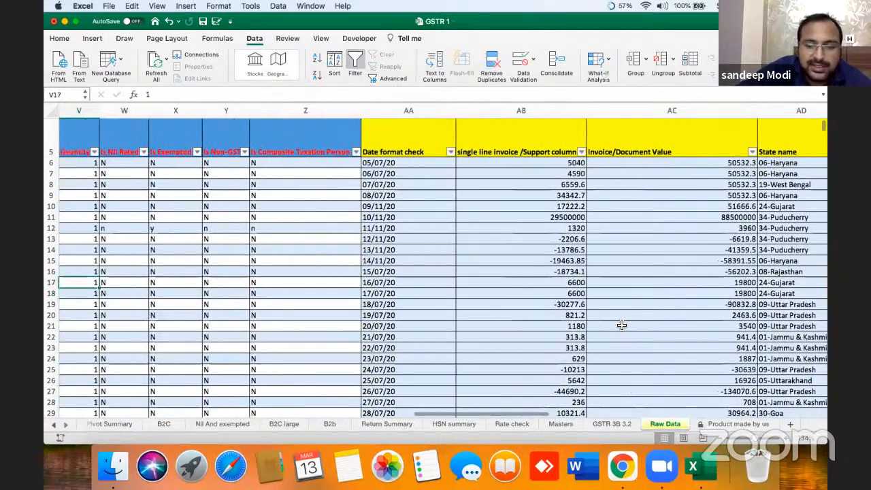
pyautogui.press('super+Up')
pyautogui.press('super+Left')
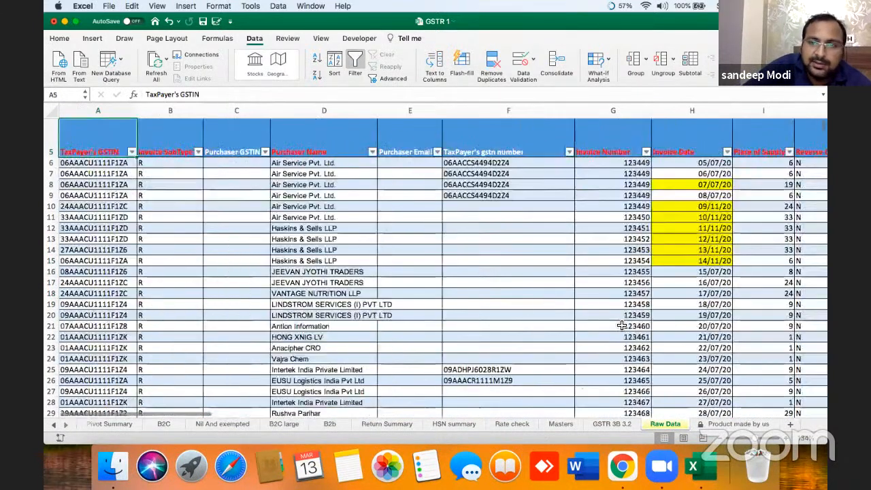
pyautogui.press('shift+super+Right')
pyautogui.press('shift+super+Down')
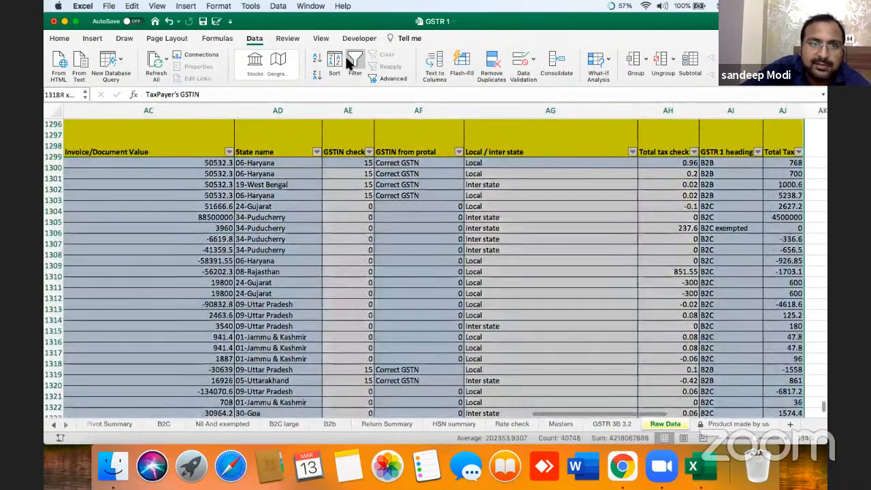
pyautogui.click(92, 39)
pyautogui.click(124, 64)
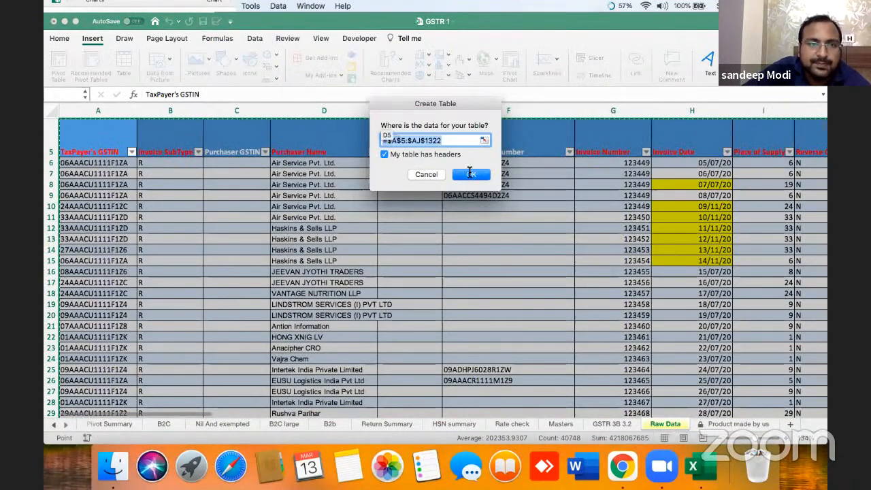
pyautogui.click(468, 175)
pyautogui.click(602, 200)
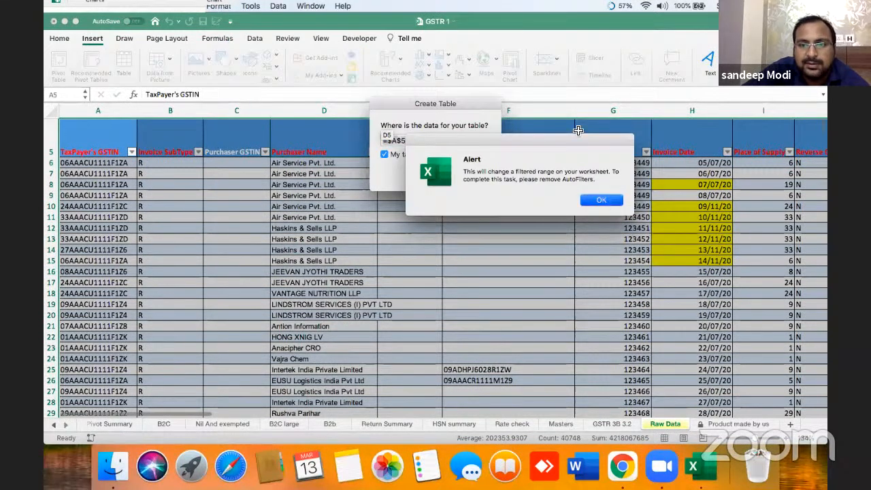
pyautogui.click(468, 174)
pyautogui.click(469, 203)
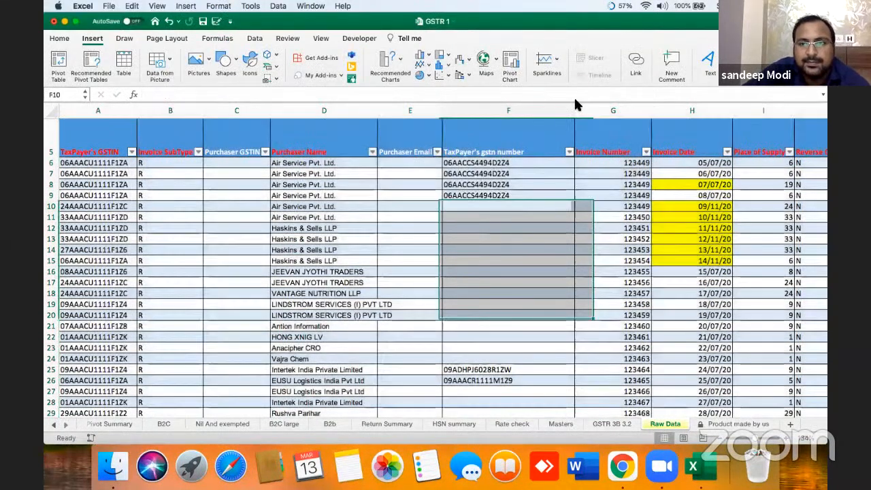
# Step: Remove the AutoFilter from the Raw Data header row
pyautogui.click(60, 38)
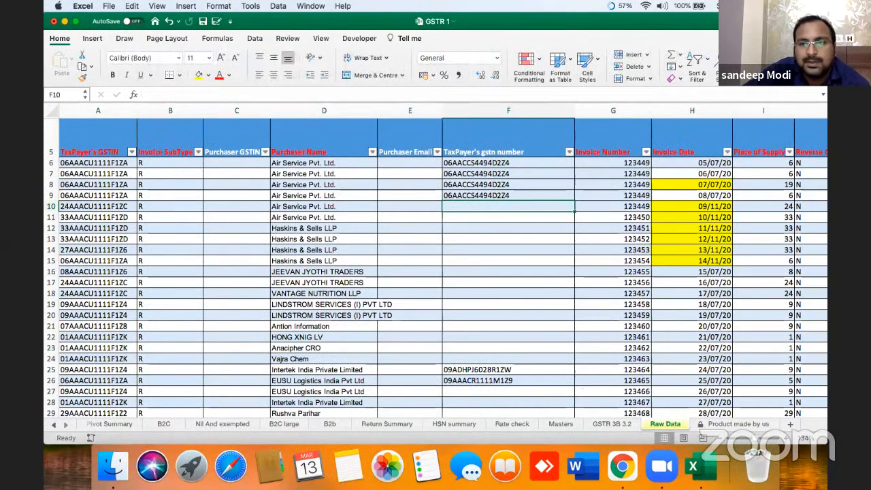
pyautogui.click(700, 59)
pyautogui.click(719, 123)
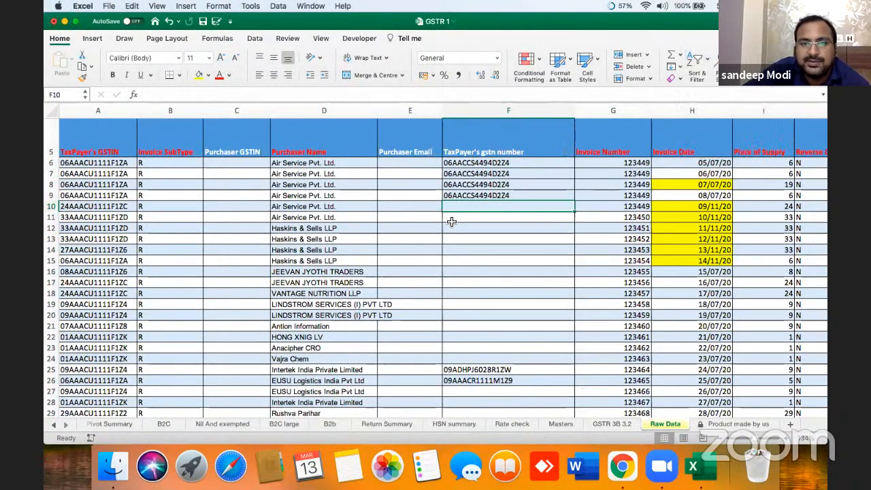
# Step: Convert the whole Raw Data range A5:AJ1322 into a table with headers
pyautogui.press('Left')
pyautogui.press('Left')
pyautogui.press('Left')
pyautogui.press('Left')
pyautogui.press('Left')
pyautogui.press('Up')
pyautogui.press('Up')
pyautogui.press('Up')
pyautogui.press('Up')
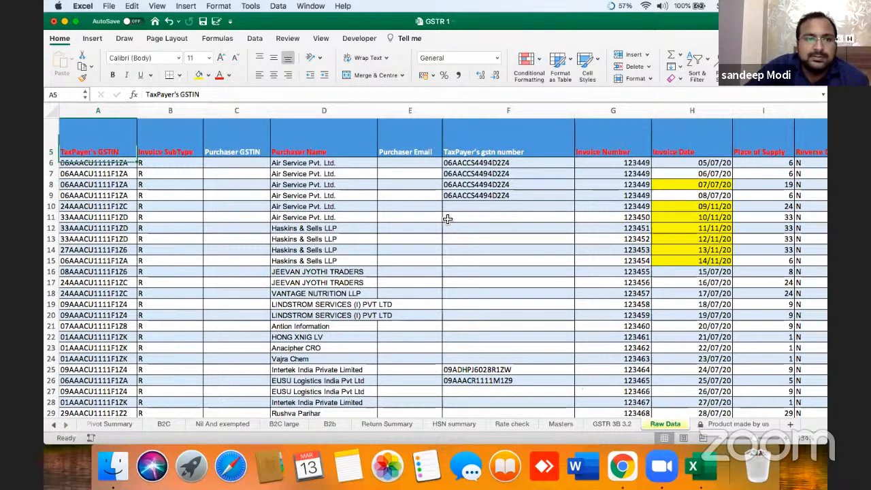
pyautogui.press('Up')
pyautogui.hotkey('ctrl', 'shift', 'Right')
pyautogui.hotkey('ctrl', 'shift', 'Down')
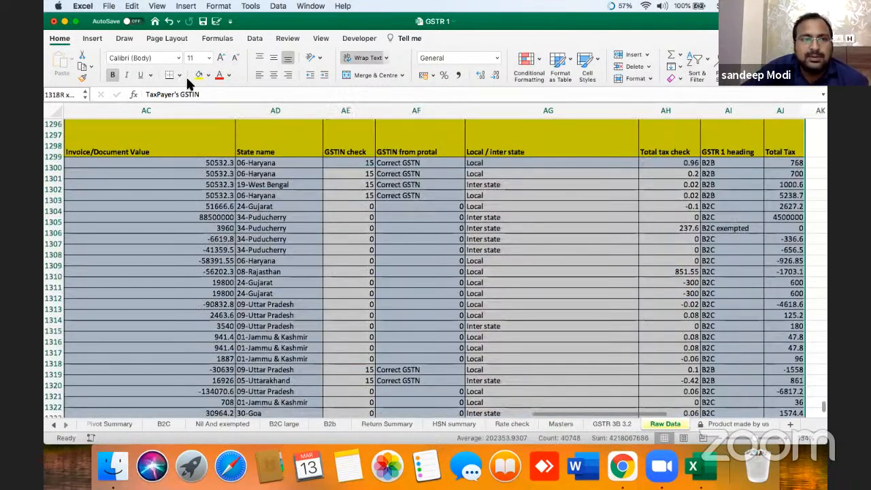
pyautogui.click(92, 38)
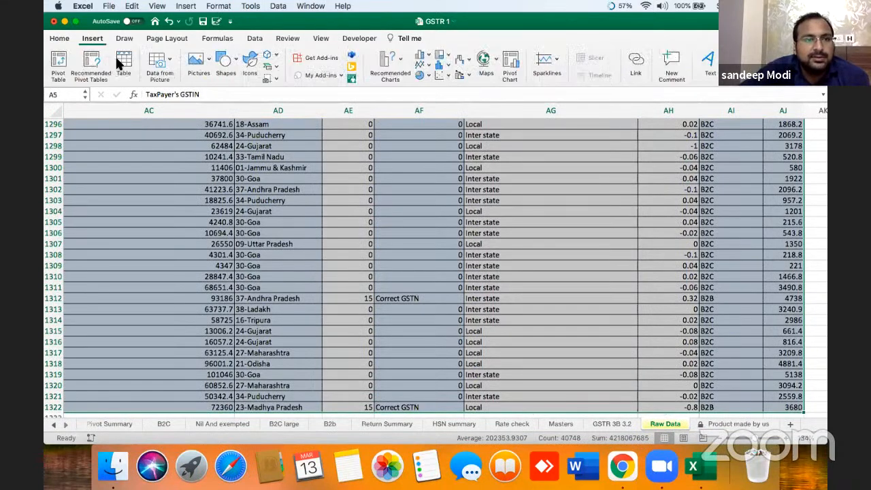
pyautogui.click(122, 63)
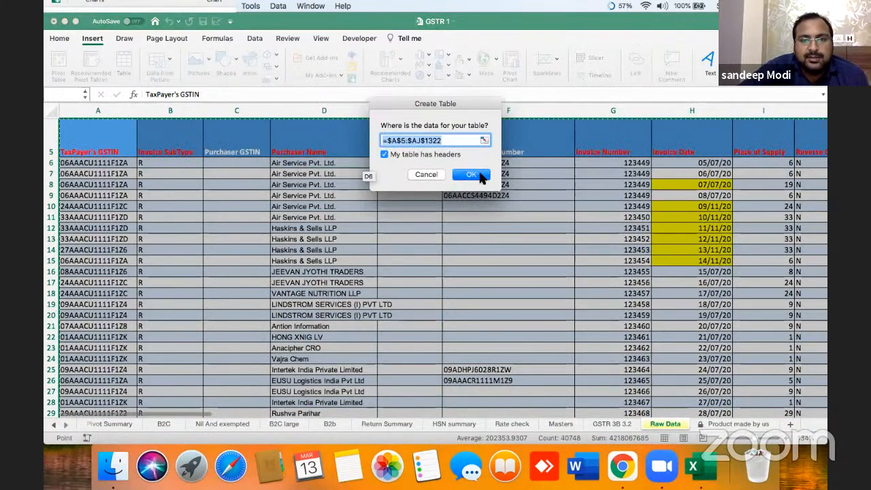
pyautogui.press('Return')
pyautogui.click(454, 220)
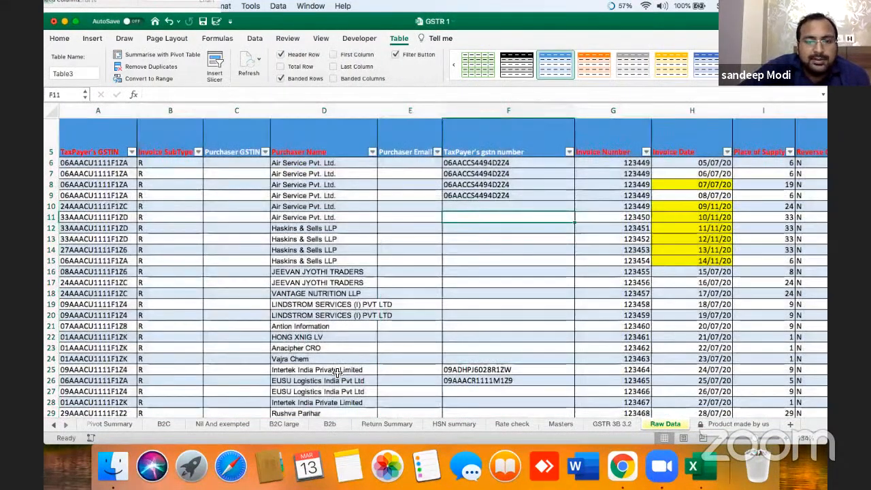
# Step: Change the data source of the pivot table on the GSTR 3B 3.2 sheet to the full Raw Data table, Table3
pyautogui.click(625, 423)
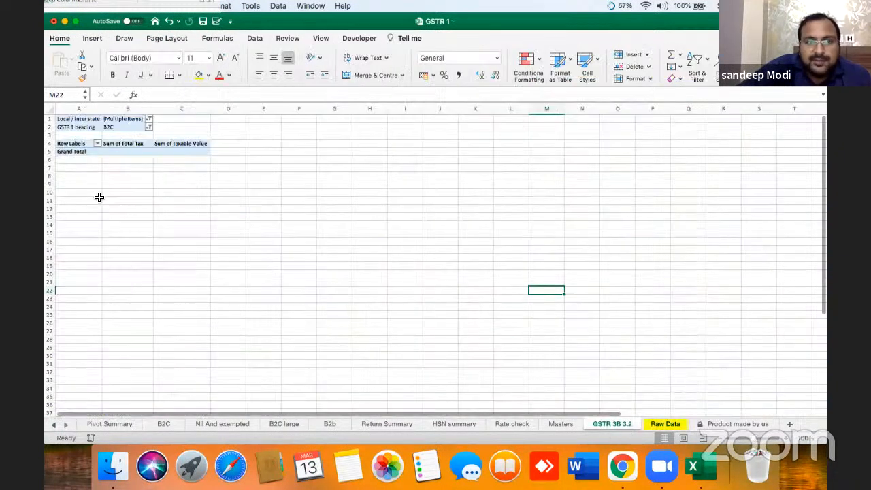
pyautogui.click(122, 149)
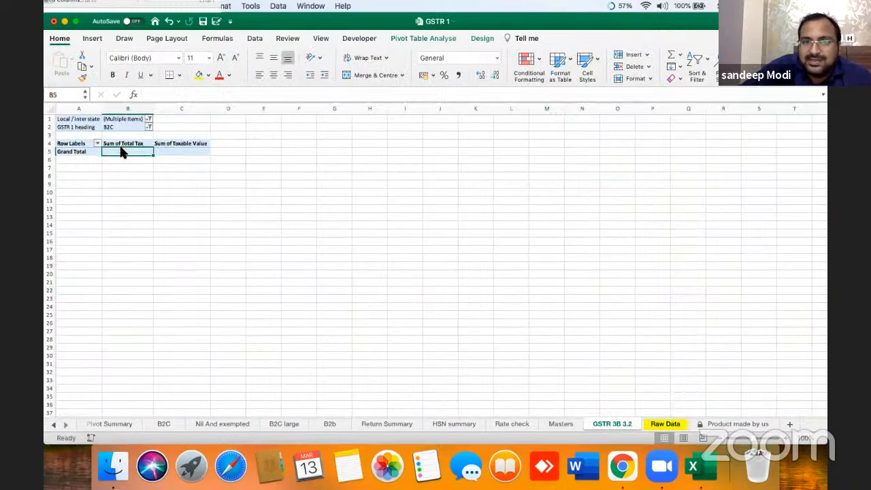
pyautogui.moveTo(504, 21); pyautogui.dragTo(506, 58)
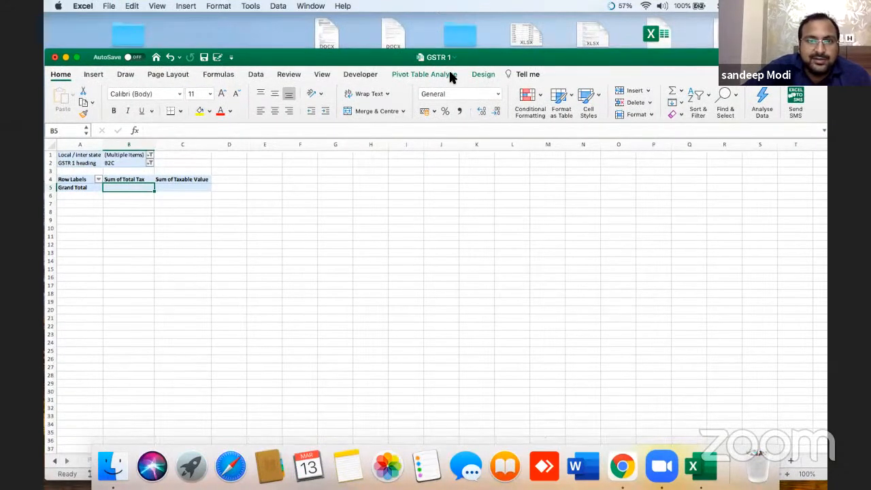
pyautogui.click(450, 74)
pyautogui.click(479, 112)
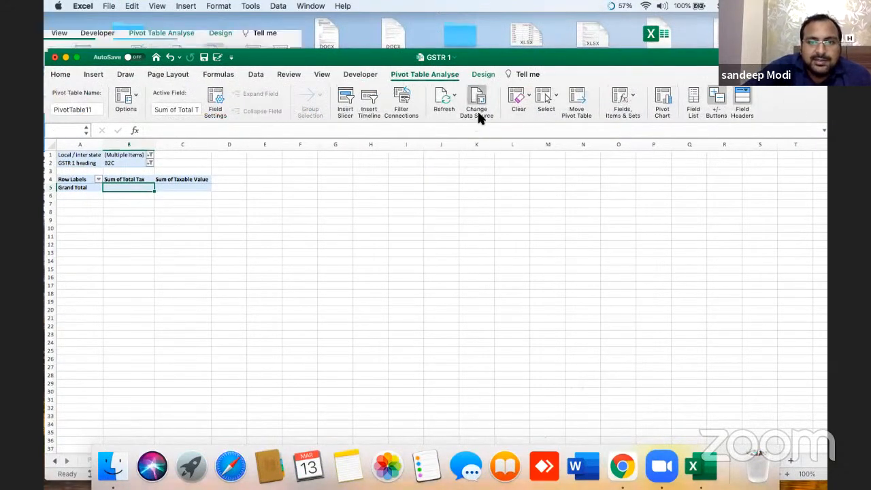
pyautogui.click(91, 188)
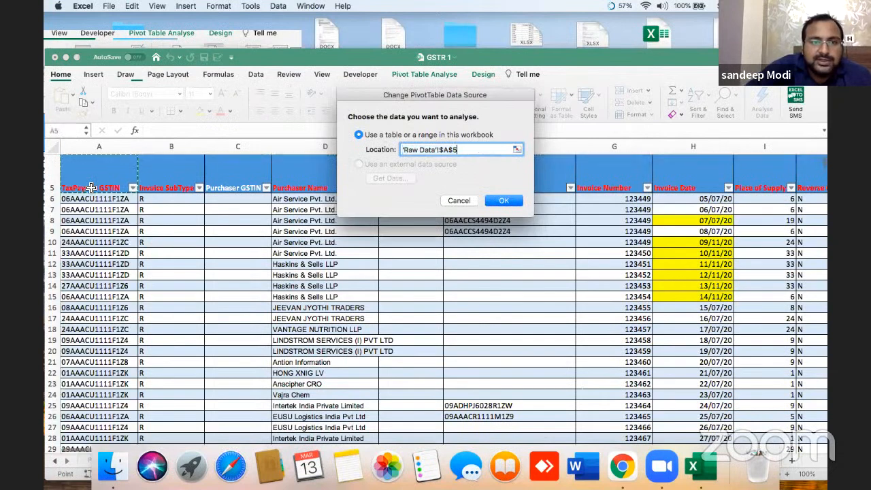
pyautogui.press('super+shift+Right')
pyautogui.press('super+shift+Down')
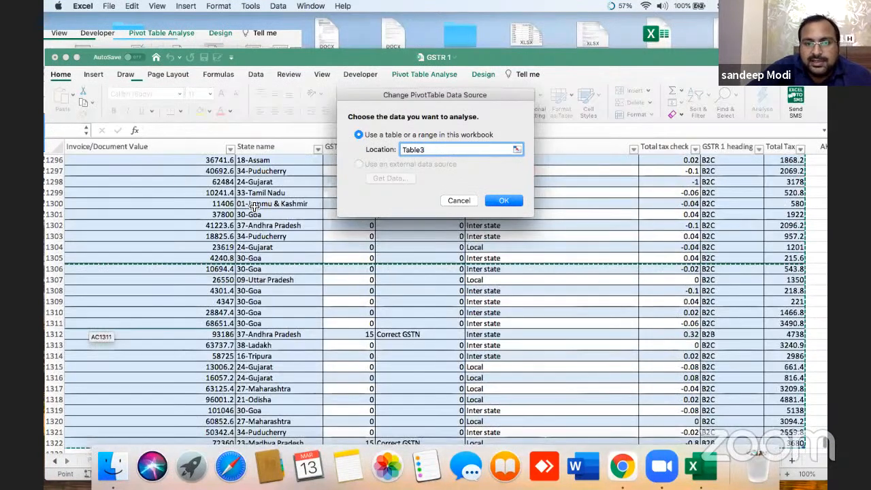
pyautogui.click(504, 200)
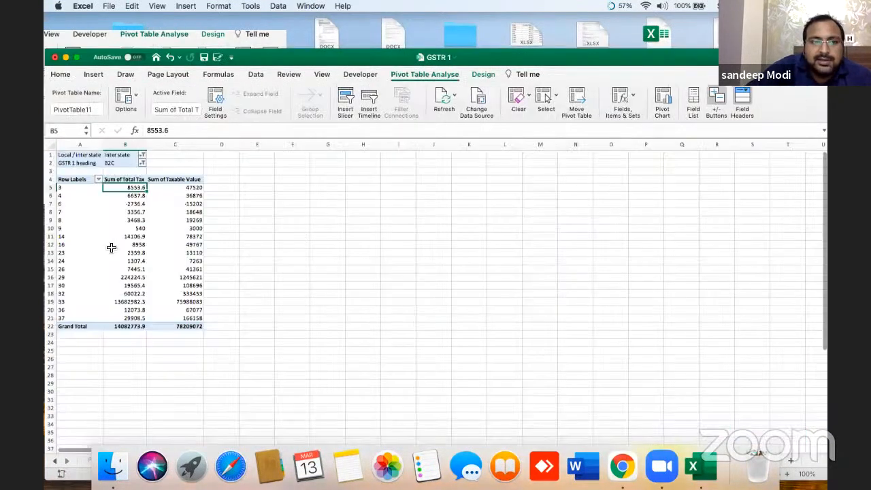
pyautogui.click(174, 211)
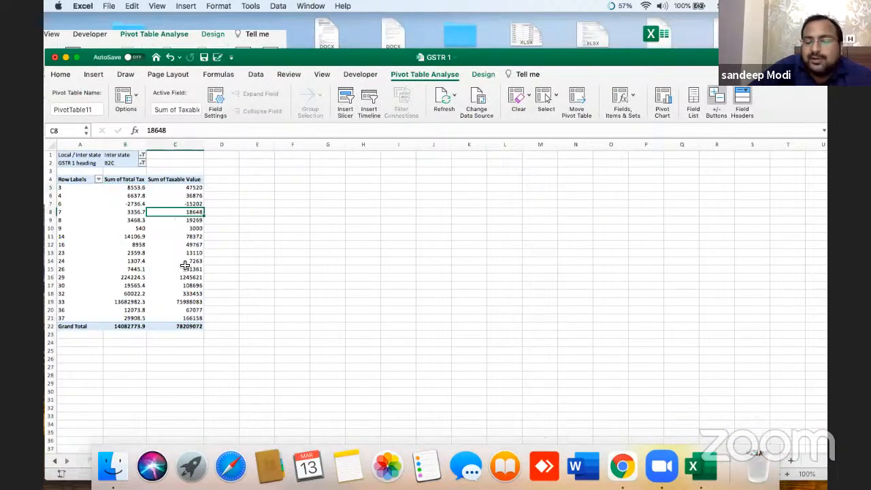
pyautogui.moveTo(595, 57); pyautogui.dragTo(613, 8)
pyautogui.moveTo(606, 90); pyautogui.dragTo(587, 63)
pyautogui.moveTo(681, 97); pyautogui.dragTo(702, 22)
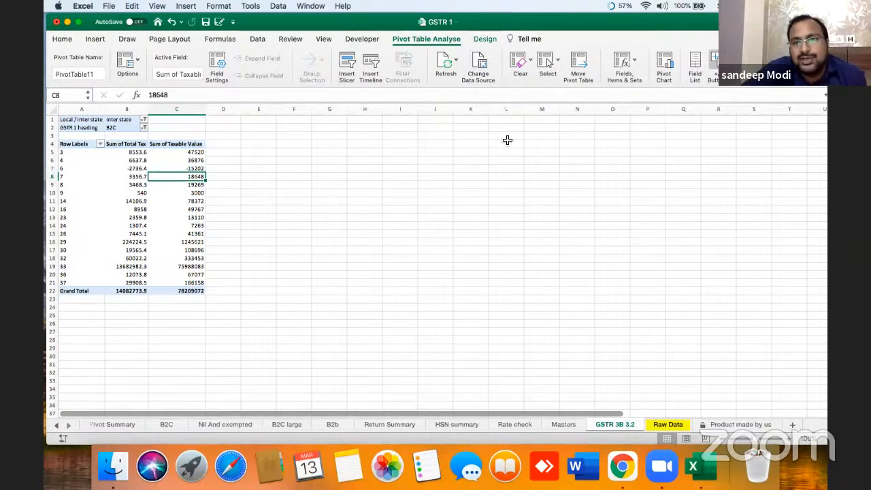
# Step: Look through the pivot tables on the Rate check sheet, from the lower summaries back up to the first one
pyautogui.click(563, 424)
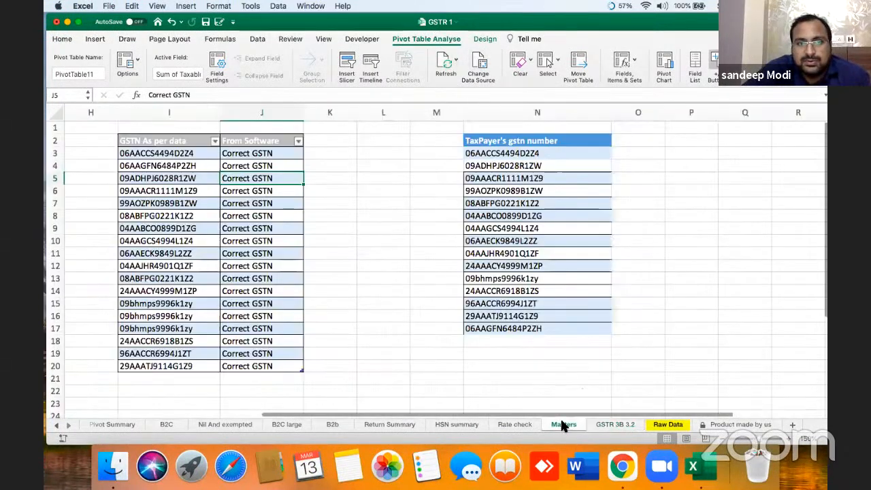
pyautogui.click(516, 424)
pyautogui.click(354, 243)
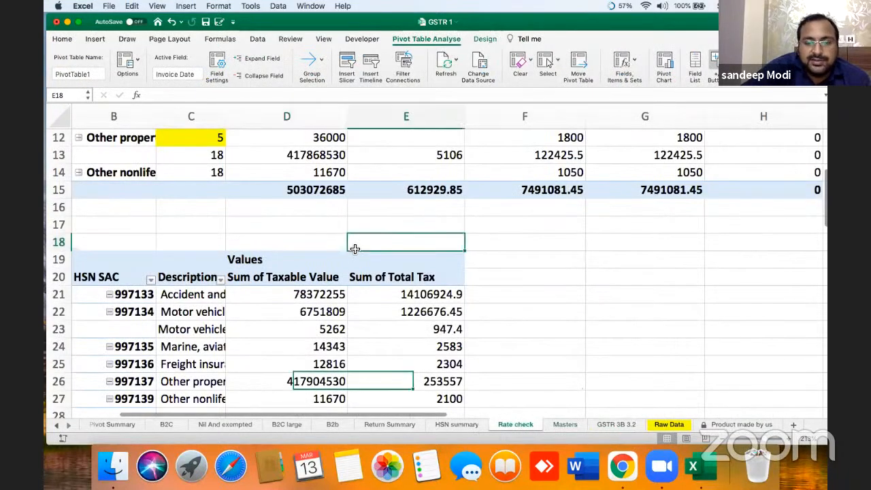
pyautogui.scroll(-2, 353, 247)
pyautogui.scroll(-3, 353, 247)
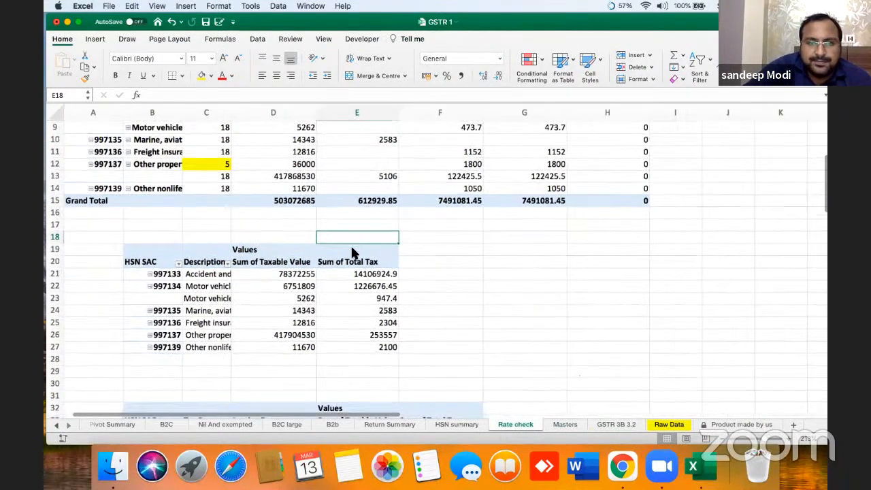
pyautogui.press('Up')
pyautogui.press('Up')
pyautogui.press('Up')
pyautogui.press('Up')
pyautogui.press('Up')
pyautogui.press('Up')
pyautogui.press('Up')
pyautogui.press('Up')
pyautogui.press('Up')
pyautogui.press('Up')
pyautogui.press('Up')
pyautogui.press('Up')
pyautogui.press('Up')
pyautogui.press('Up')
pyautogui.press('Up')
pyautogui.press('Up')
pyautogui.press('Up')
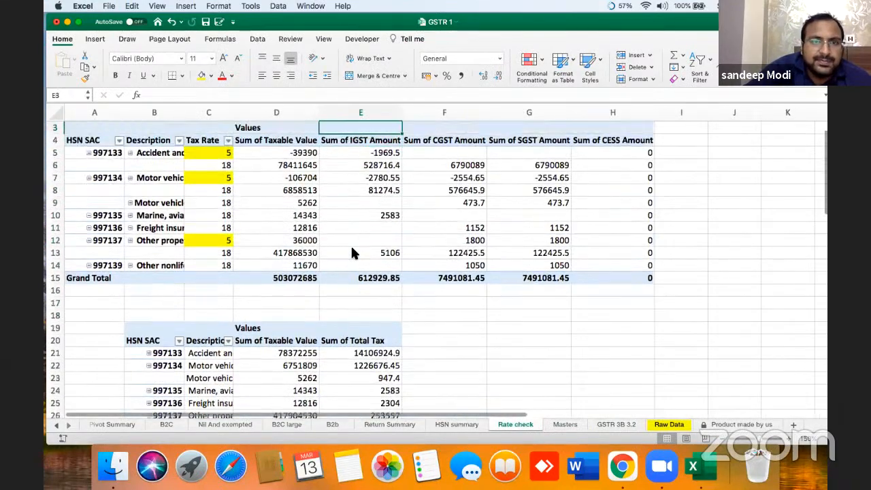
# Step: Show the field list of the first Rate check pivot table to see its row and value fields
pyautogui.press('Left')
pyautogui.press('Left')
pyautogui.press('Left')
pyautogui.press('Left')
pyautogui.press('Down')
pyautogui.press('Down')
pyautogui.press('Down')
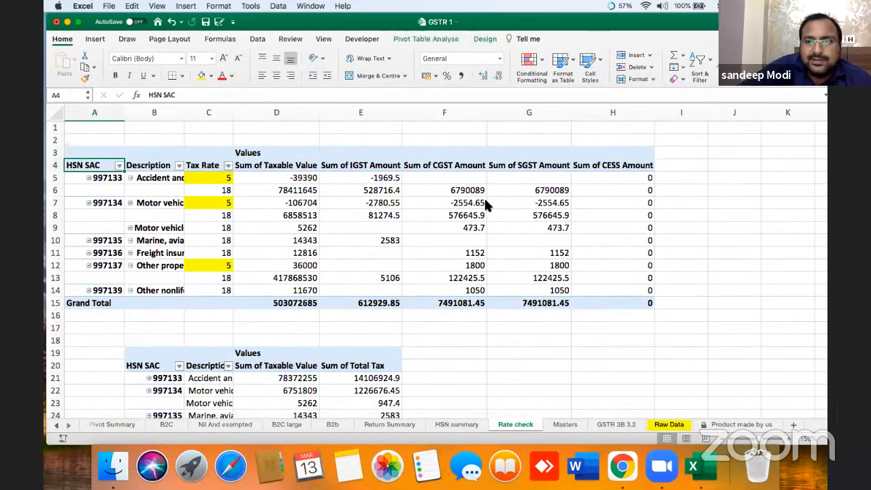
pyautogui.click(455, 34)
pyautogui.click(690, 66)
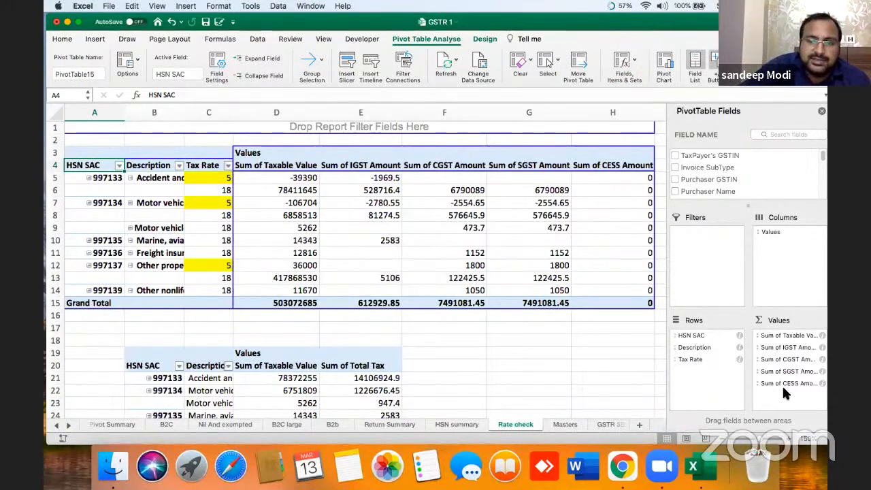
pyautogui.click(463, 244)
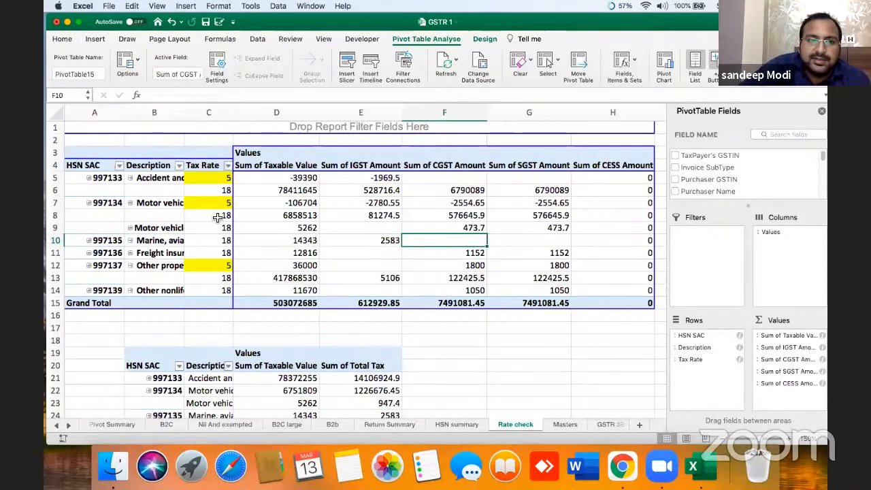
# Step: Widen column B for the descriptions and compare the tax rates applied to each HSN SAC code in the first pivot table
pyautogui.moveTo(185, 114); pyautogui.dragTo(277, 113)
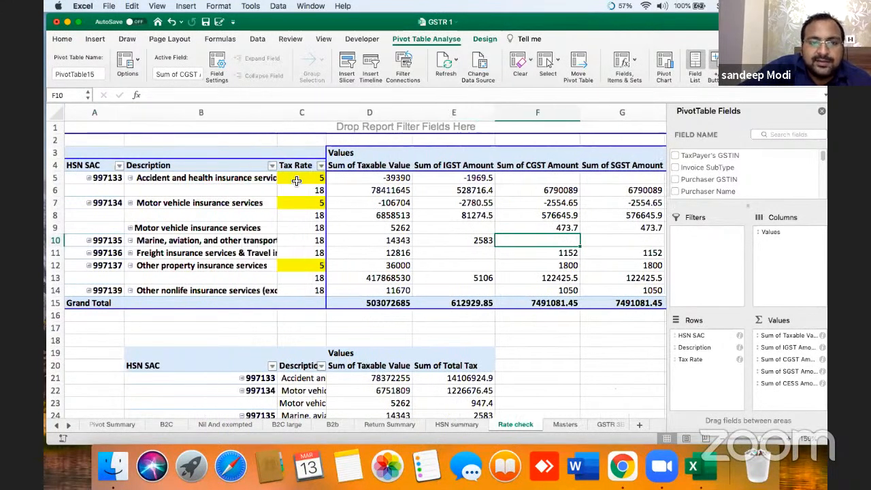
pyautogui.moveTo(297, 180); pyautogui.dragTo(297, 194)
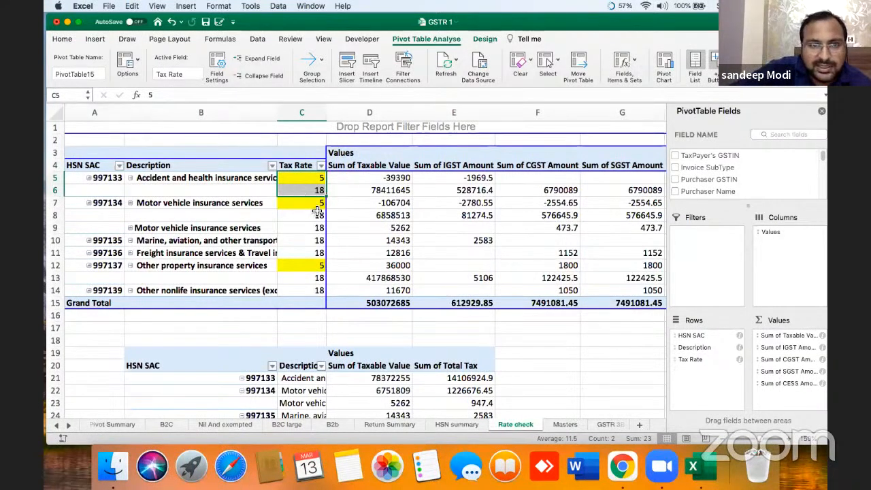
pyautogui.moveTo(311, 206); pyautogui.dragTo(311, 217)
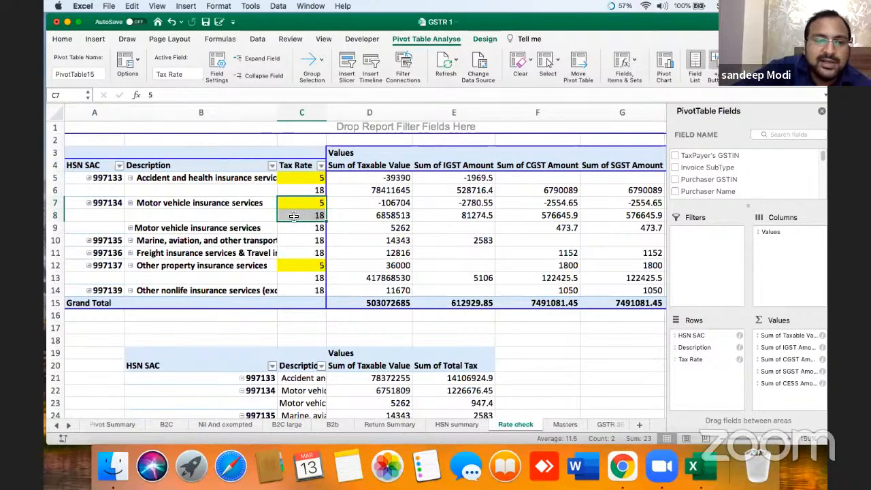
pyautogui.moveTo(101, 180); pyautogui.dragTo(117, 288)
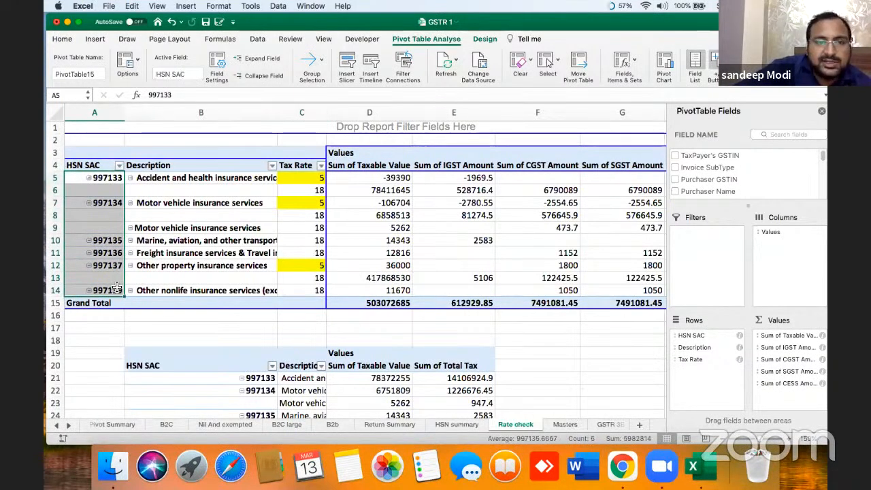
pyautogui.click(183, 317)
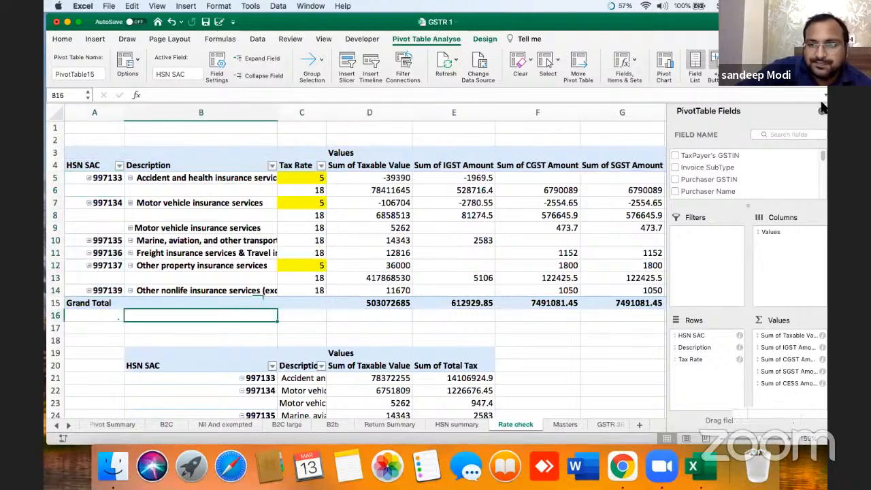
# Step: Examine the second Rate check pivot table by HSN SAC and description, and continue down into the month-wise one below it
pyautogui.click(439, 352)
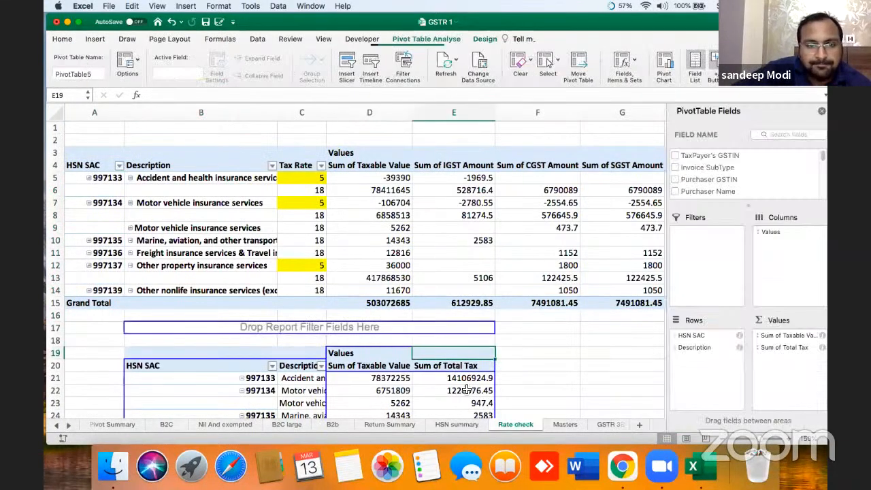
pyautogui.click(467, 401)
pyautogui.press('Down')
pyautogui.press('Down')
pyautogui.press('Down')
pyautogui.press('Down')
pyautogui.press('Down')
pyautogui.press('Down')
pyautogui.press('Down')
pyautogui.press('Down')
pyautogui.press('Down')
pyautogui.press('Down')
pyautogui.press('Left')
pyautogui.press('Left')
pyautogui.press('Down')
pyautogui.press('Down')
pyautogui.press('Down')
pyautogui.press('Down')
pyautogui.press('Down')
pyautogui.press('Down')
pyautogui.press('Down')
pyautogui.press('Down')
pyautogui.press('Down')
pyautogui.press('Down')
pyautogui.press('Down')
pyautogui.press('Down')
pyautogui.press('Down')
pyautogui.press('Down')
pyautogui.press('Down')
pyautogui.press('Down')
pyautogui.press('Down')
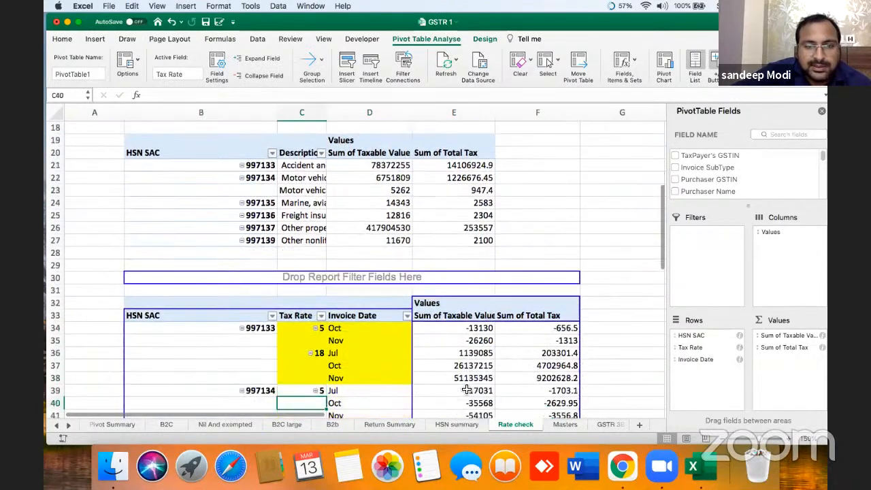
# Step: Examine in which invoice months HSN SAC 997133 was billed at the 5 and 18 tax rates
pyautogui.press('Up')
pyautogui.press('Up')
pyautogui.press('Up')
pyautogui.press('Up')
pyautogui.press('Up')
pyautogui.press('Up')
pyautogui.press('Up')
pyautogui.press('Up')
pyautogui.press('Up')
pyautogui.press('Up')
pyautogui.press('Up')
pyautogui.press('Up')
pyautogui.press('Up')
pyautogui.press('Up')
pyautogui.press('Up')
pyautogui.press('Up')
pyautogui.press('Up')
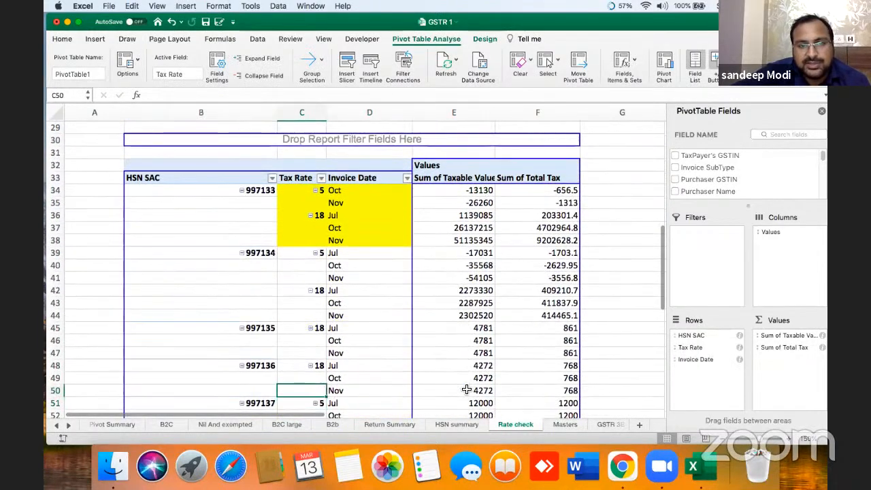
pyautogui.press('Down')
pyautogui.press('Right')
pyautogui.press('Down')
pyautogui.press('Down')
pyautogui.press('Down')
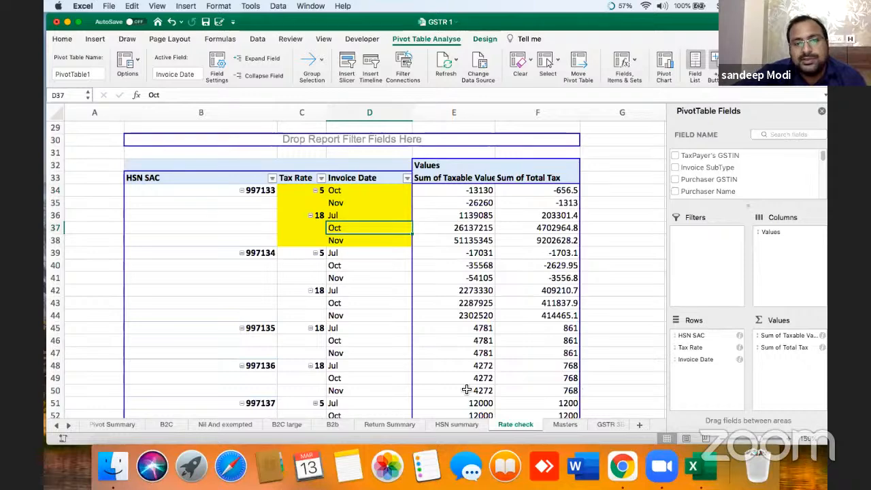
pyautogui.press('Down')
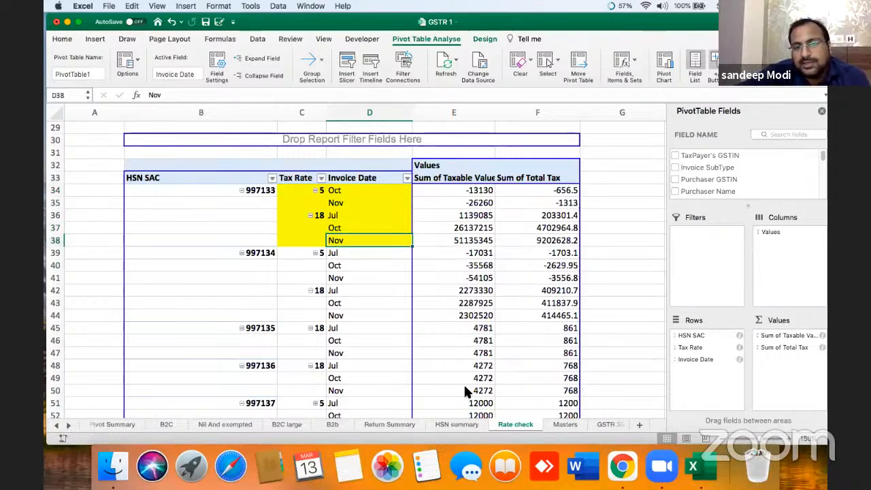
pyautogui.click(249, 193)
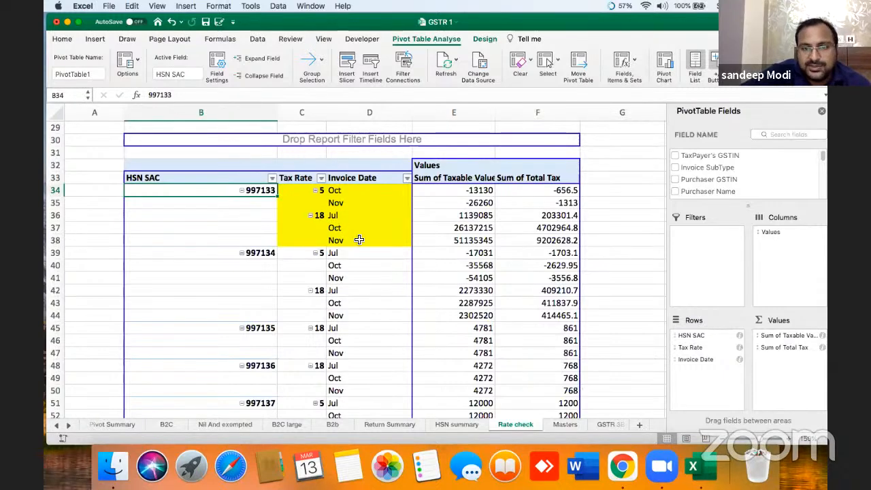
# Step: Review the HSN summary pivot table and the GSTR 1 heading and grand totals on the Return Summary sheet
pyautogui.click(461, 424)
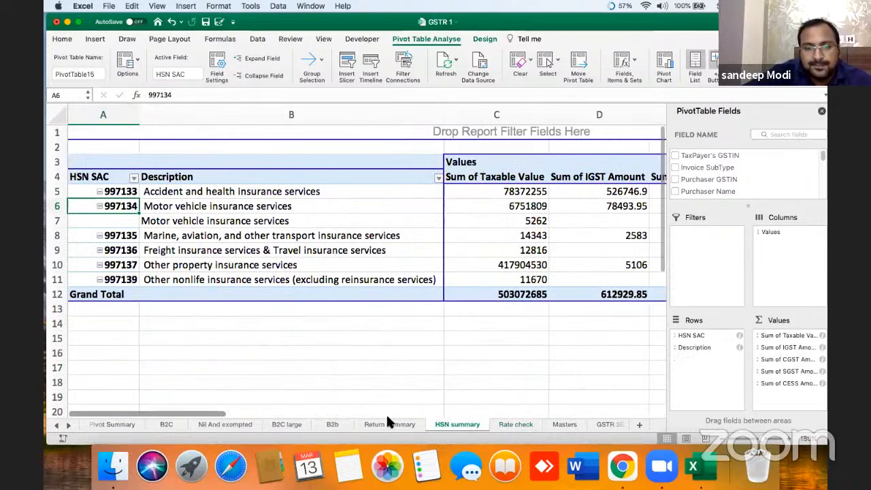
pyautogui.hotkey('ctrl', 'pageup')
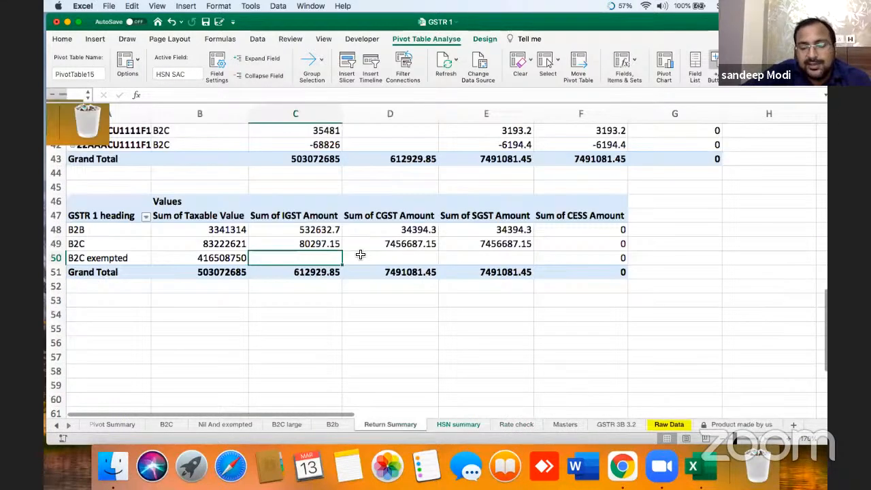
pyautogui.press('Up')
pyautogui.press('Up')
pyautogui.press('Up')
pyautogui.press('Up')
pyautogui.press('Up')
pyautogui.press('Up')
pyautogui.press('Up')
pyautogui.press('Up')
pyautogui.press('Up')
pyautogui.press('Up')
pyautogui.press('Up')
pyautogui.press('Up')
pyautogui.press('Up')
pyautogui.press('Up')
pyautogui.press('Up')
pyautogui.press('Up')
pyautogui.press('Up')
pyautogui.press('Up')
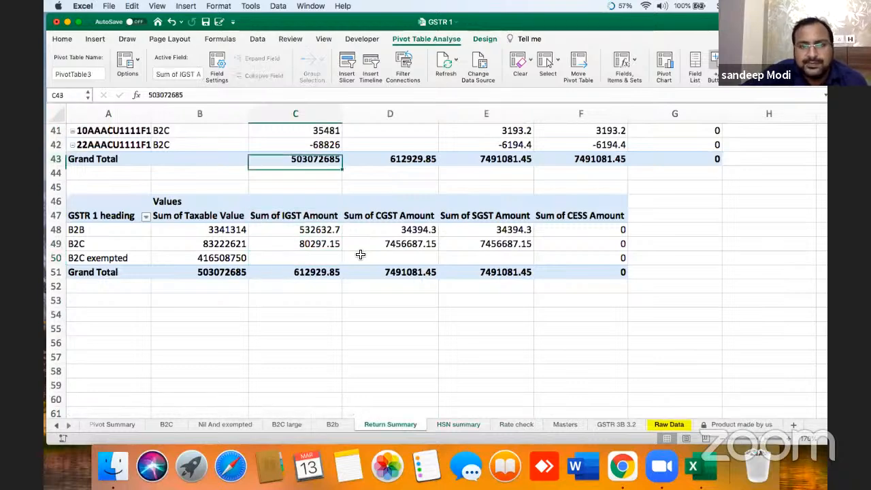
# Step: Examine the taxable values per TaxPayer's GSTIN and GSTR 1 heading, from the grand total back up to the pivot table's header
pyautogui.press('Up')
pyautogui.press('Up')
pyautogui.press('Up')
pyautogui.press('Up')
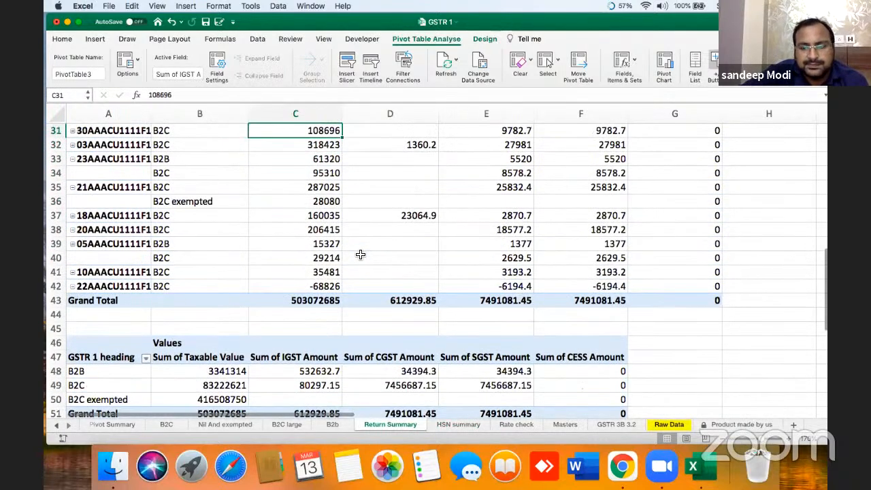
pyautogui.press('Up')
pyautogui.press('Up')
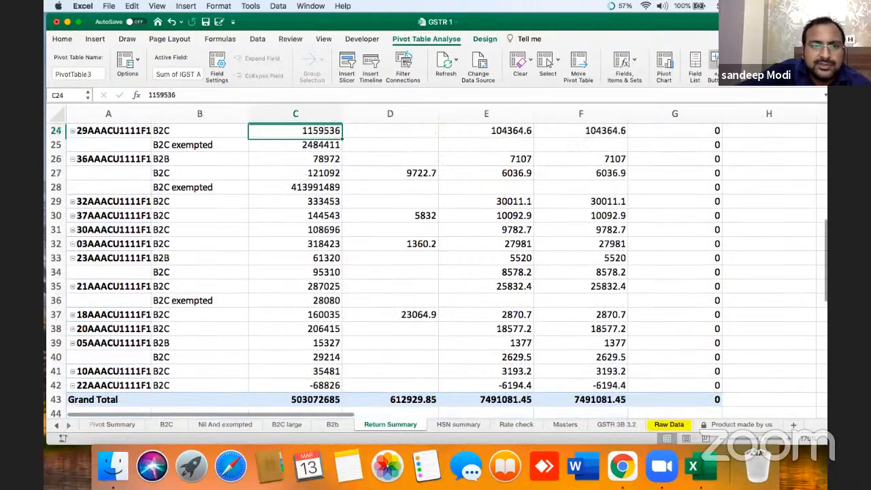
pyautogui.press('Up')
pyautogui.press('Up')
pyautogui.press('Up')
pyautogui.press('Up')
pyautogui.press('Up')
pyautogui.press('Up')
pyautogui.press('Up')
pyautogui.press('Up')
pyautogui.press('Up')
pyautogui.press('Up')
pyautogui.press('Up')
pyautogui.press('Up')
pyautogui.press('Up')
pyautogui.press('Up')
pyautogui.press('Up')
pyautogui.press('Up')
pyautogui.press('Up')
pyautogui.press('Up')
pyautogui.press('Up')
pyautogui.press('Up')
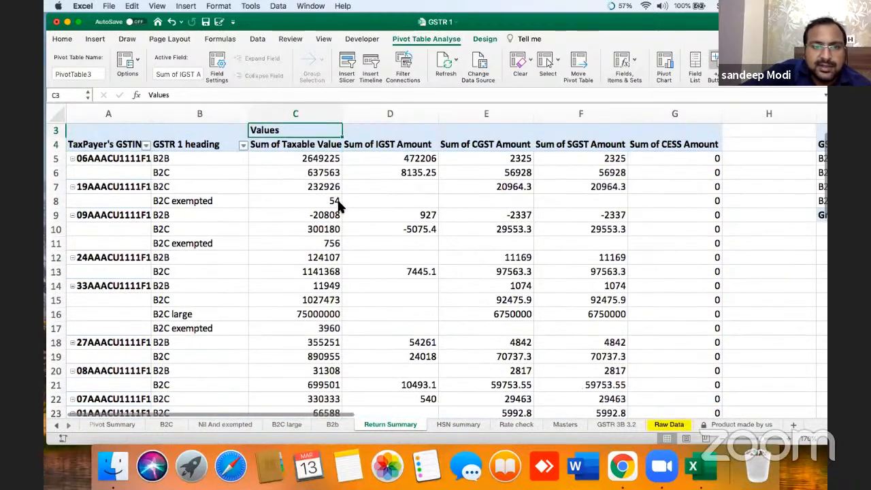
# Step: Refresh the GSTIN-wise pivot table on the Return Summary sheet
pyautogui.press('Down')
pyautogui.rightClick(253, 157)
pyautogui.click(279, 203)
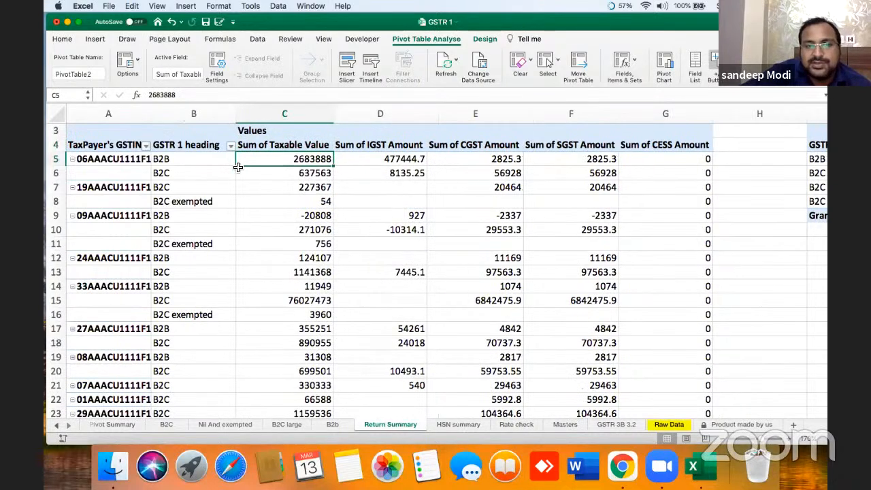
pyautogui.click(259, 171)
pyautogui.press('Up')
pyautogui.press('Up')
pyautogui.press('Up')
pyautogui.press('Up')
pyautogui.press('Up')
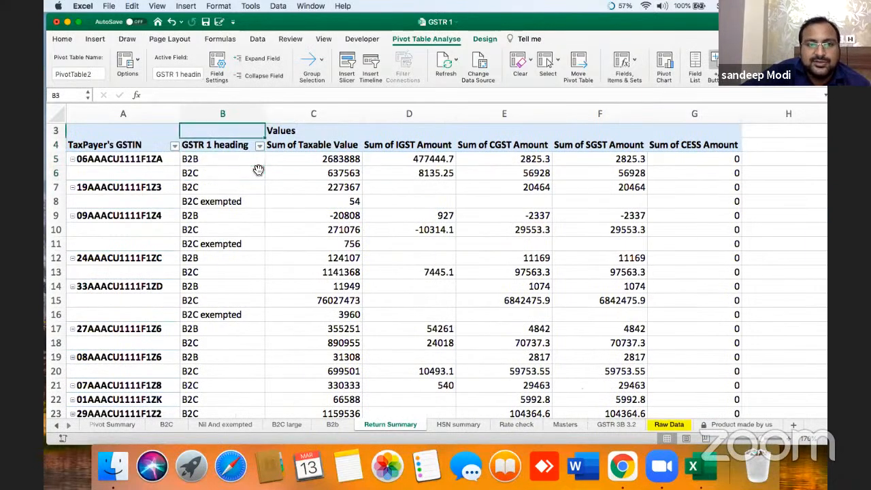
# Step: Examine the taxable value, IGST, CGST, SGST and CESS sums for the first GSTINs in the refreshed pivot table
pyautogui.press('Down')
pyautogui.press('Down')
pyautogui.press('Down')
pyautogui.press('Down')
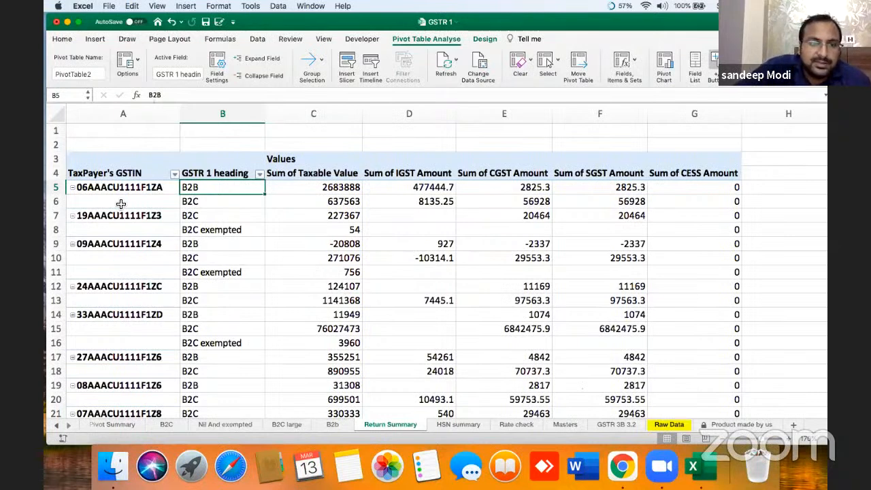
pyautogui.press('Right')
pyautogui.press('Right')
pyautogui.press('Right')
pyautogui.press('Right')
pyautogui.press('Right')
pyautogui.press('Down')
pyautogui.press('Down')
pyautogui.press('Down')
pyautogui.press('Down')
pyautogui.press('Down')
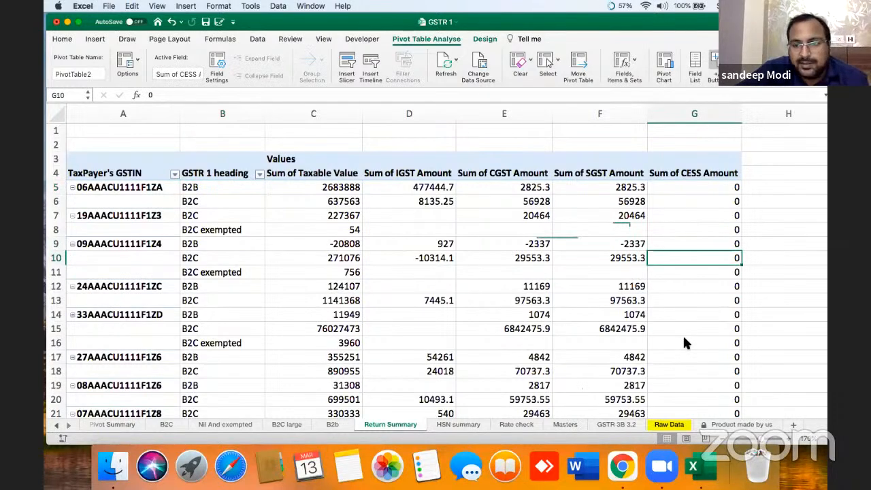
# Step: Review the remaining GSTIN rows down to the grand total and compare them with the GSTR 1 heading summary below
pyautogui.click(589, 328)
pyautogui.press('Down')
pyautogui.press('Down')
pyautogui.press('Down')
pyautogui.press('Down')
pyautogui.press('Down')
pyautogui.press('Down')
pyautogui.press('Down')
pyautogui.press('Down')
pyautogui.press('Down')
pyautogui.press('Down')
pyautogui.press('Down')
pyautogui.press('Down')
pyautogui.press('Down')
pyautogui.press('Down')
pyautogui.press('Down')
pyautogui.press('Down')
pyautogui.press('Down')
pyautogui.press('Down')
pyautogui.press('Down')
pyautogui.press('Down')
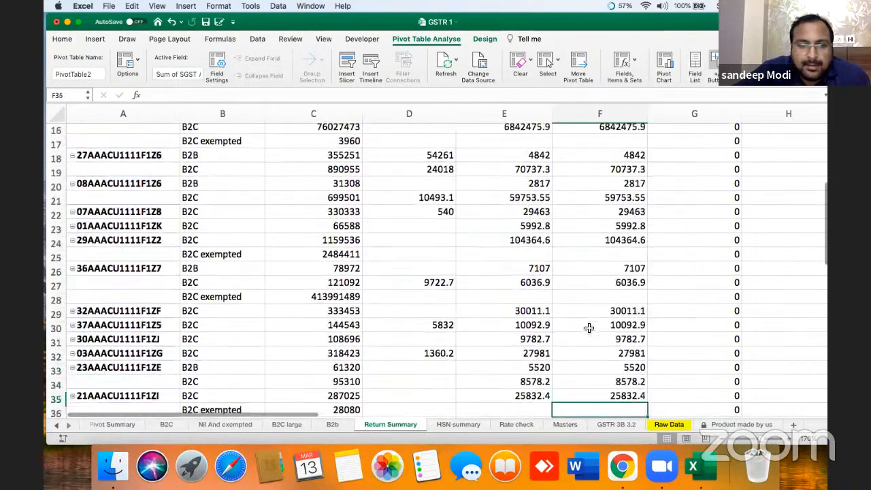
pyautogui.press('Down')
pyautogui.press('Down')
pyautogui.press('Down')
pyautogui.press('Down')
pyautogui.press('Down')
pyautogui.press('Down')
pyautogui.press('Down')
pyautogui.press('Down')
pyautogui.press('Down')
pyautogui.press('Down')
pyautogui.press('Down')
pyautogui.press('Down')
pyautogui.press('Down')
pyautogui.press('Down')
pyautogui.press('Down')
pyautogui.press('Down')
pyautogui.press('Down')
pyautogui.press('Down')
pyautogui.press('Left')
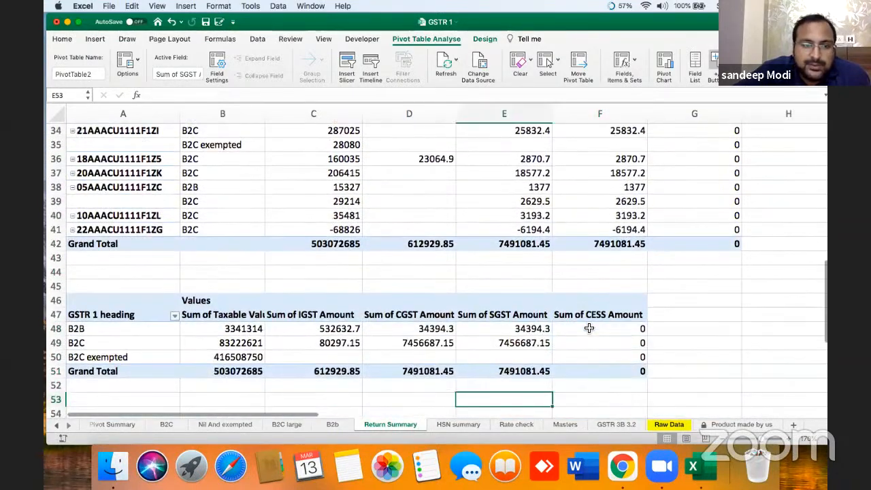
pyautogui.press('Left')
pyautogui.press('Left')
pyautogui.press('Left')
pyautogui.press('Left')
pyautogui.press('Up')
pyautogui.press('Up')
pyautogui.press('Up')
pyautogui.press('Down')
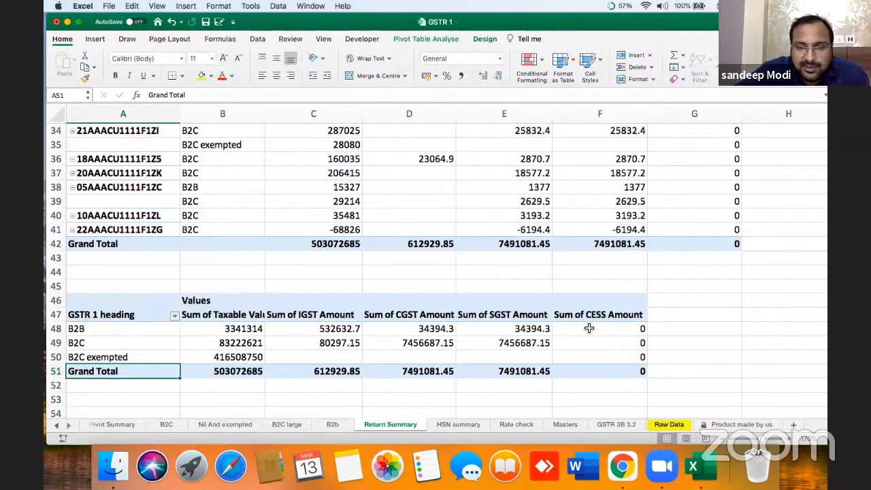
# Step: Check the existing invoice rows and column headings on the B2b sheet
pyautogui.click(337, 423)
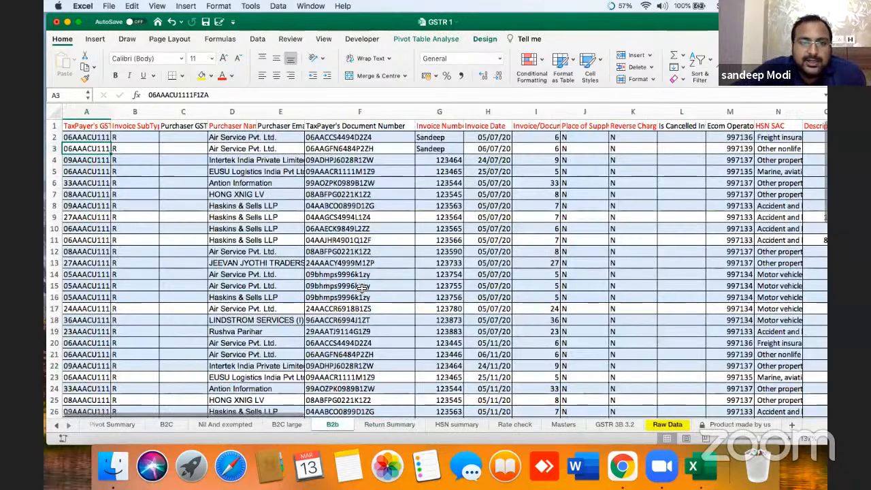
pyautogui.click(363, 287)
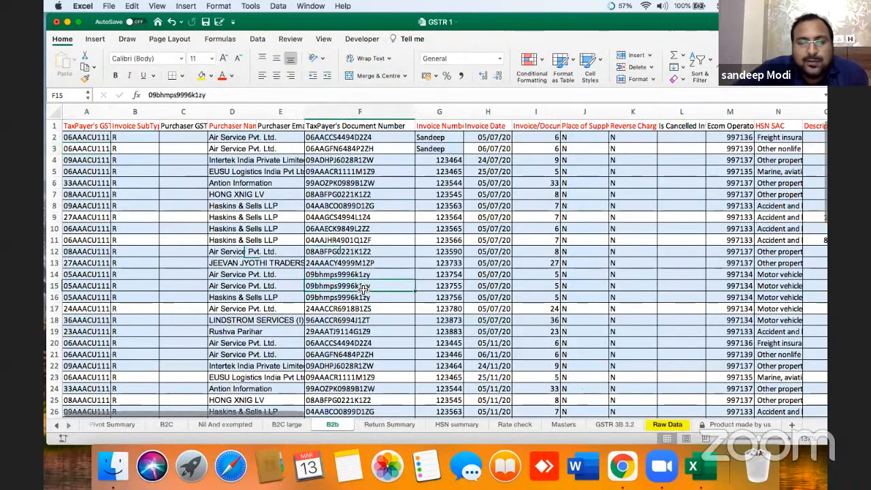
pyautogui.press('super+Up')
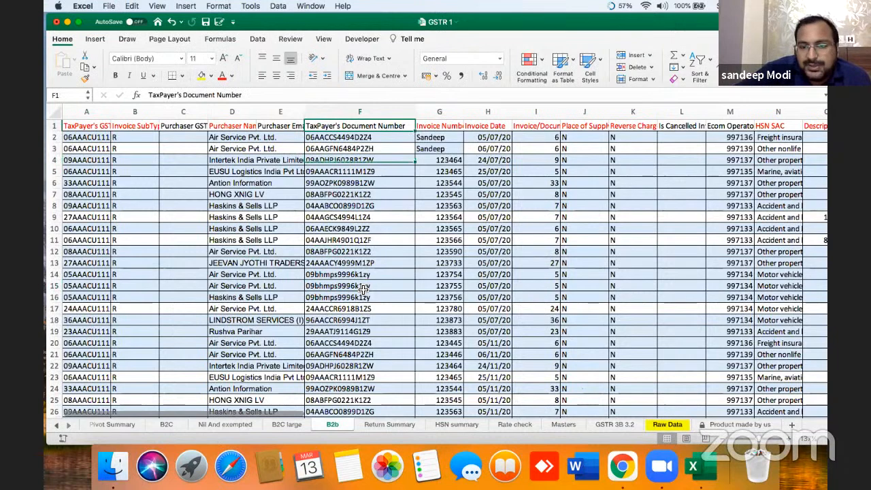
# Step: Filter the Raw Data table's GSTR 1 heading column to B2B
pyautogui.click(626, 424)
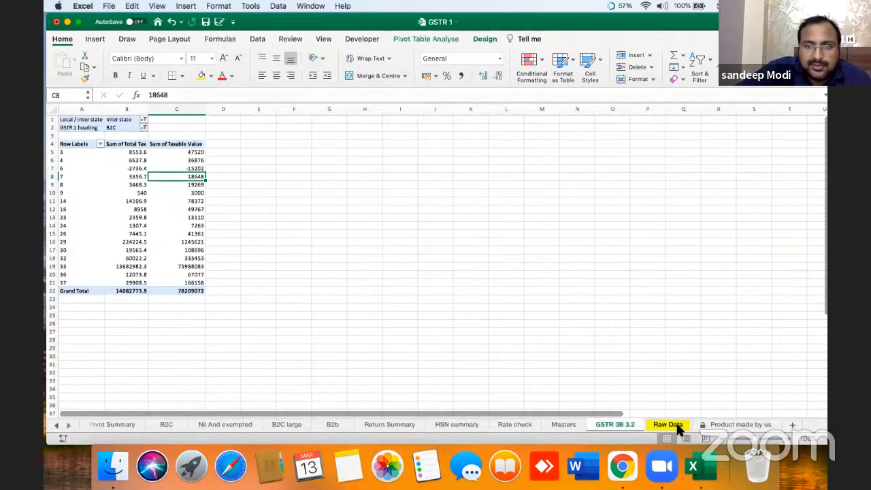
pyautogui.click(679, 428)
pyautogui.click(737, 204)
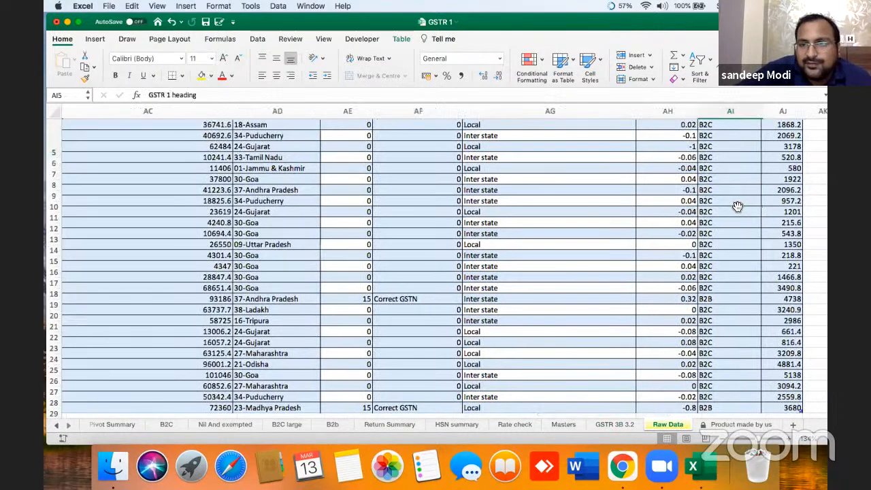
pyautogui.press('super+Up')
pyautogui.click(757, 152)
pyautogui.click(636, 274)
pyautogui.click(636, 286)
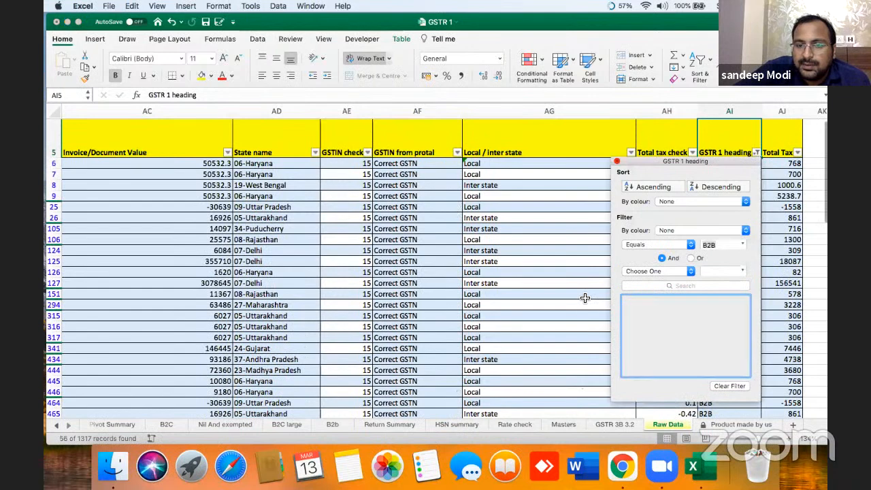
pyautogui.click(611, 301)
# Step: Copy the filtered Raw Data table, from the TaxPayer's GSTIN heading through the last Total Tax row
pyautogui.press('super+Left')
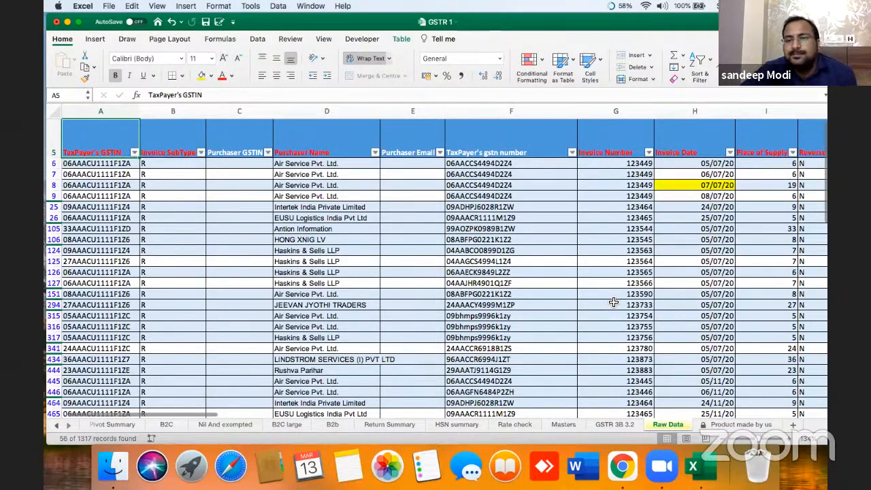
pyautogui.press('super+shift+Right')
pyautogui.press('super+shift+Down')
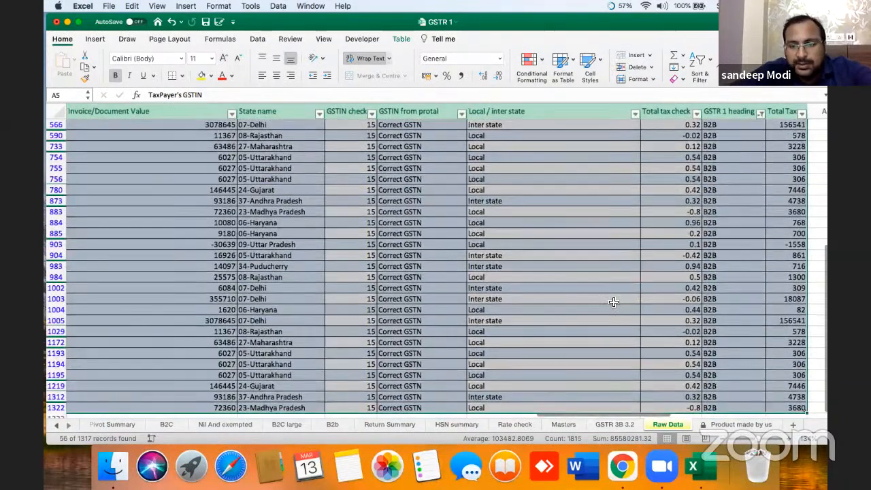
pyautogui.press('super+c')
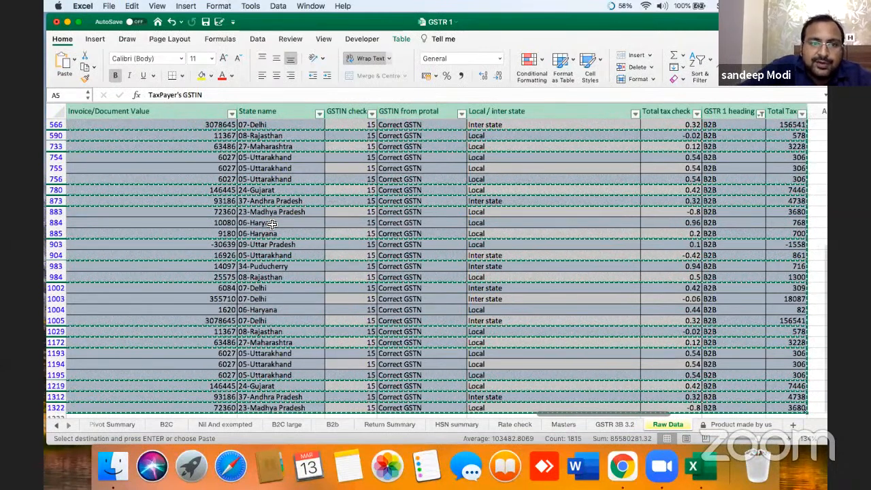
# Step: Clear all old invoice rows below the headings on the B2b sheet, starting from cell A2
pyautogui.click(333, 425)
pyautogui.click(245, 206)
pyautogui.click(87, 137)
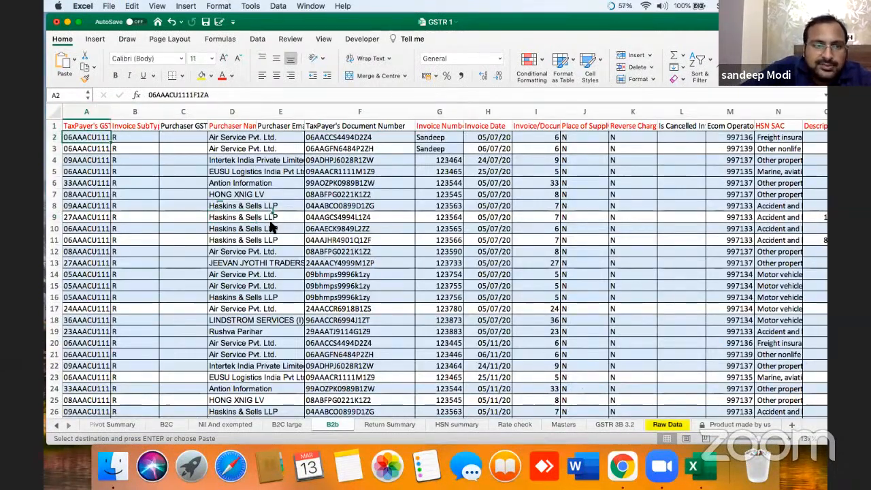
pyautogui.press('super+shift+Down')
pyautogui.press('super+shift+Right')
pyautogui.press('Delete')
pyautogui.press('Left')
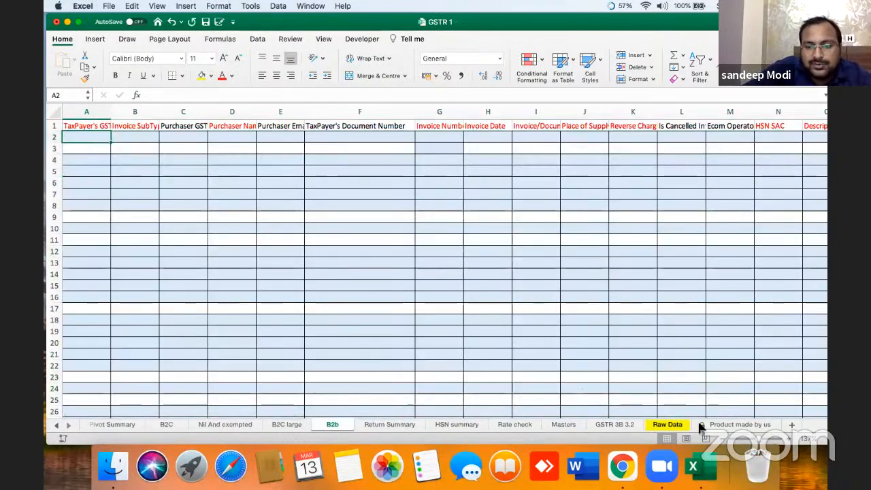
# Step: Copy the filtered Raw Data invoices again into the B2b sheet from cell A2 and delete the duplicate heading row 2
pyautogui.click(668, 424)
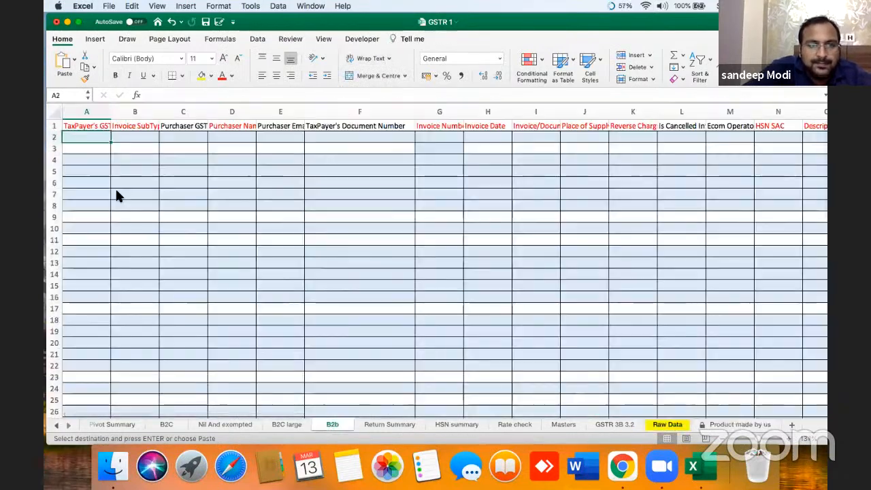
pyautogui.press('super+v')
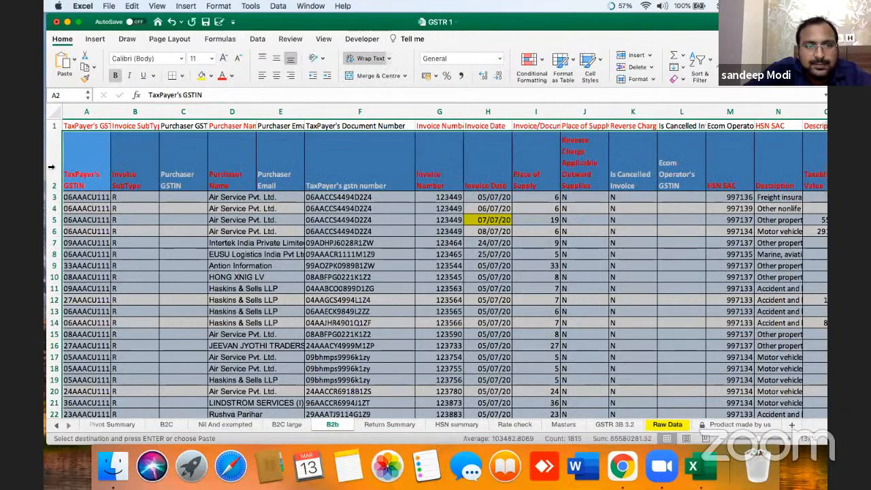
pyautogui.click(51, 166)
pyautogui.hotkey('ctrl', '-')
# Step: Examine the pasted B2B invoices, going down the Invoice Number column
pyautogui.press('Down')
pyautogui.press('Down')
pyautogui.press('Right')
pyautogui.press('Right')
pyautogui.press('Right')
pyautogui.press('Right')
pyautogui.press('Right')
pyautogui.press('Right')
pyautogui.press('Down')
pyautogui.press('Down')
pyautogui.press('Down')
pyautogui.press('Down')
pyautogui.press('Down')
pyautogui.press('Down')
pyautogui.press('Down')
pyautogui.press('Down')
pyautogui.press('Down')
pyautogui.press('Down')
pyautogui.press('Down')
pyautogui.press('Down')
pyautogui.press('Down')
pyautogui.press('Down')
pyautogui.press('Down')
pyautogui.press('Down')
pyautogui.press('Down')
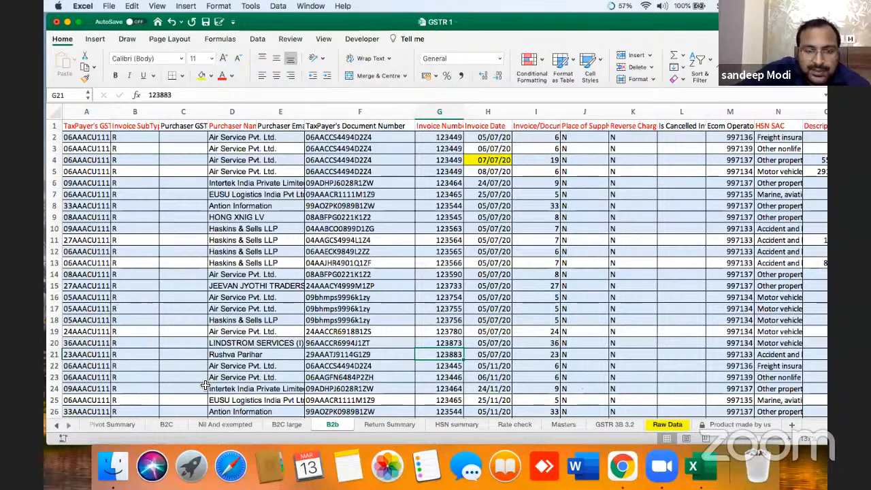
# Step: Look over the B2C large, Nil And exempted and B2C sheets
pyautogui.click(285, 424)
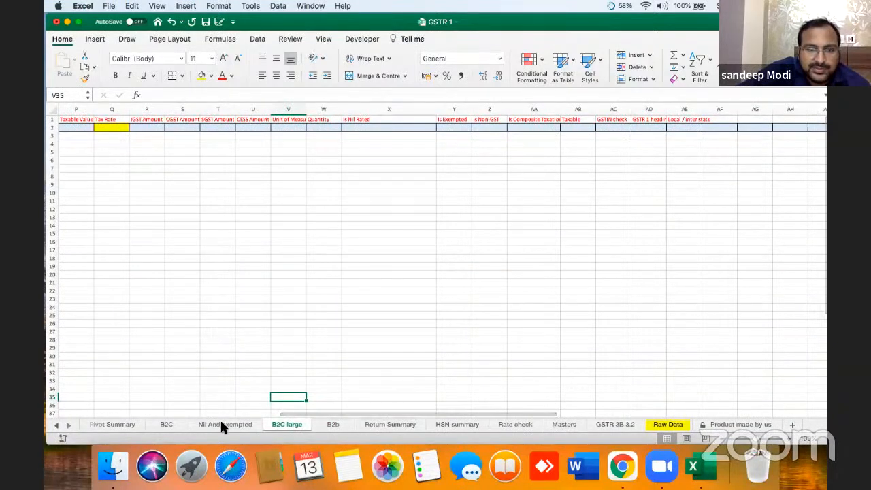
pyautogui.click(223, 425)
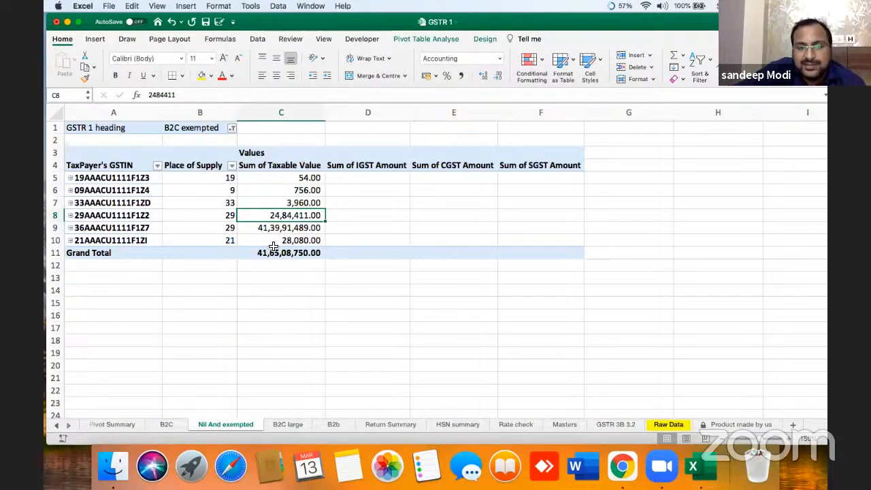
pyautogui.click(177, 422)
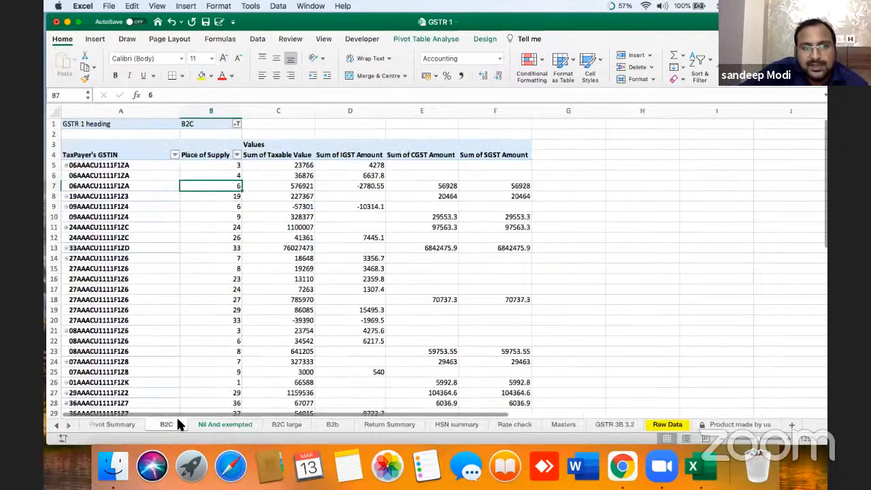
# Step: Filter the Summary dashboard chart sheet by TaxPayer's GSTIN, trying the 08 and 06 registrations and ending on the one beginning with 05
pyautogui.click(51, 423)
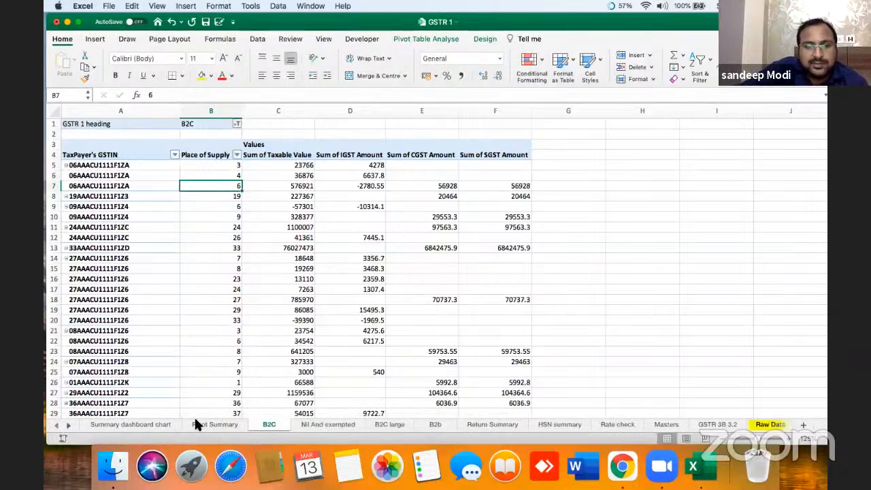
pyautogui.click(152, 423)
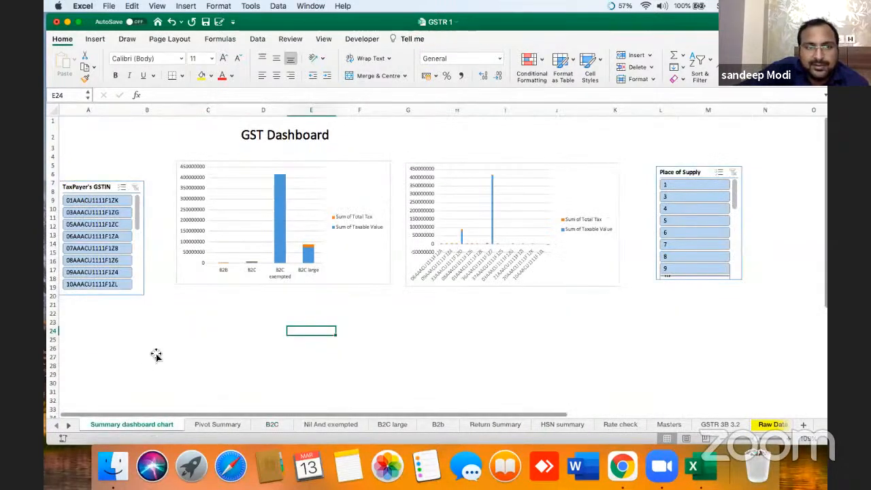
pyautogui.click(104, 261)
pyautogui.click(101, 237)
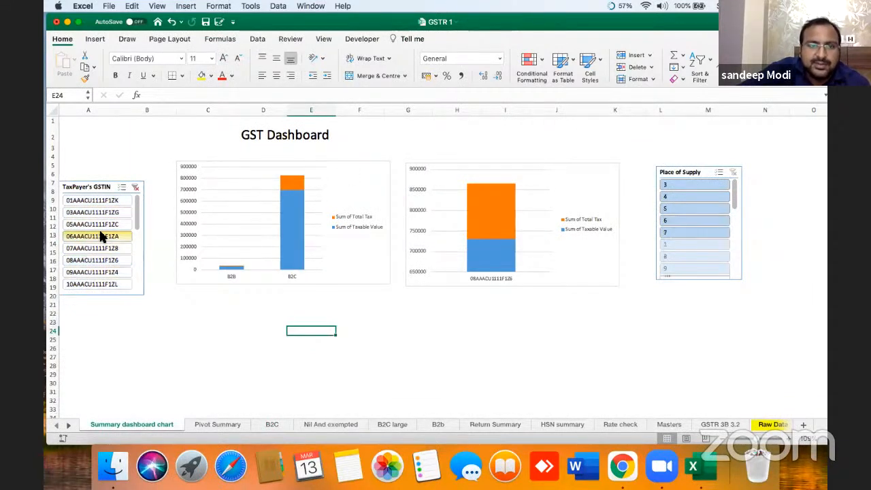
pyautogui.click(118, 224)
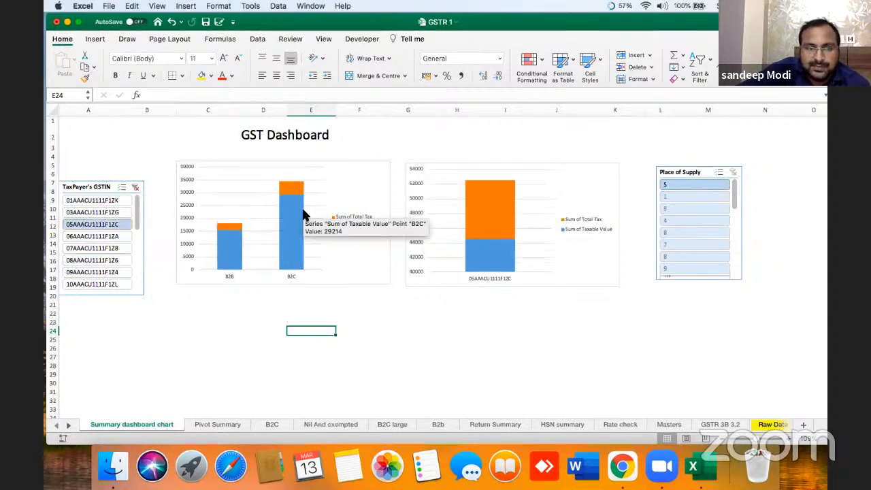
# Step: Delete the legends from both GST Dashboard charts
pyautogui.click(341, 226)
pyautogui.press('Delete')
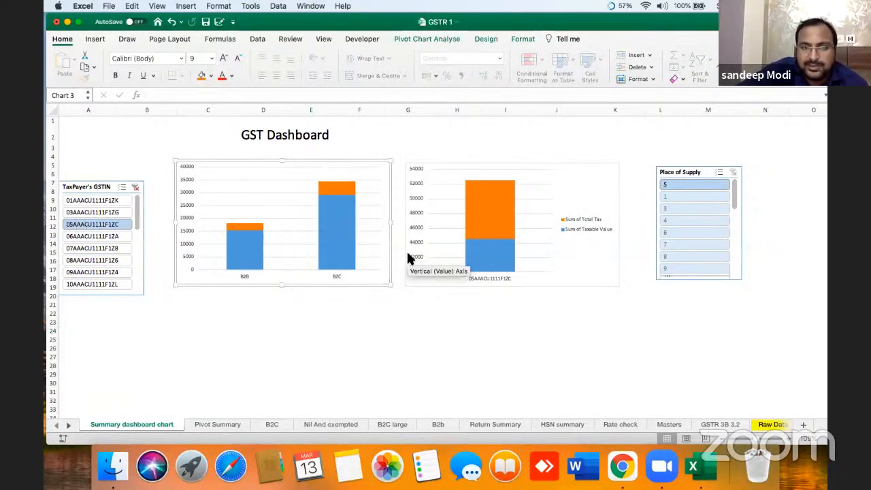
pyautogui.click(581, 230)
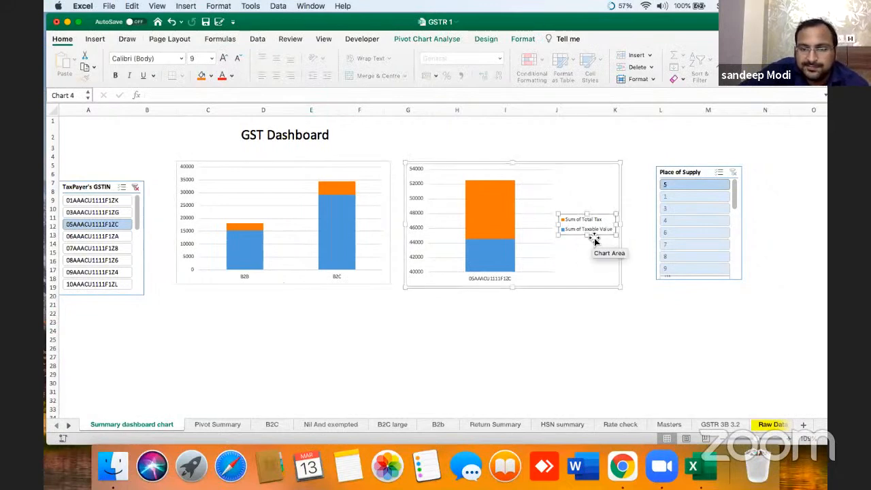
pyautogui.press('Delete')
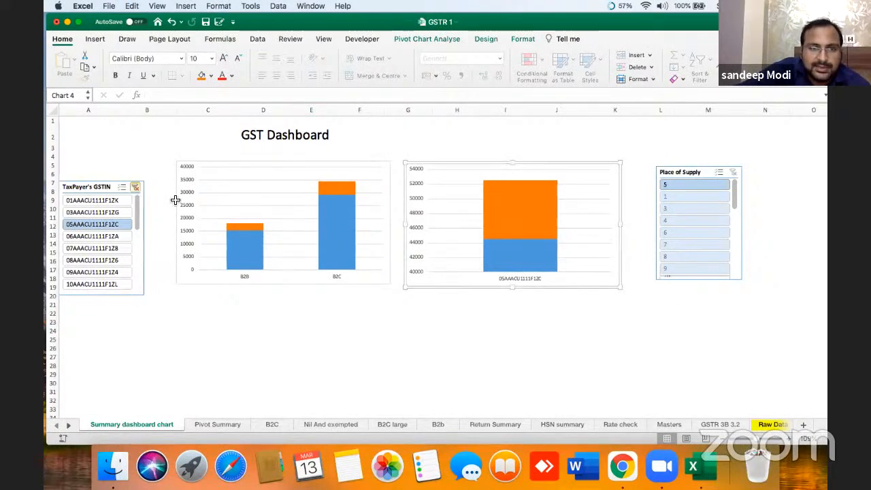
# Step: Clear the TaxPayer's GSTIN slicer filter on the dashboard and go to the Pivot Summary sheet
pyautogui.click(135, 187)
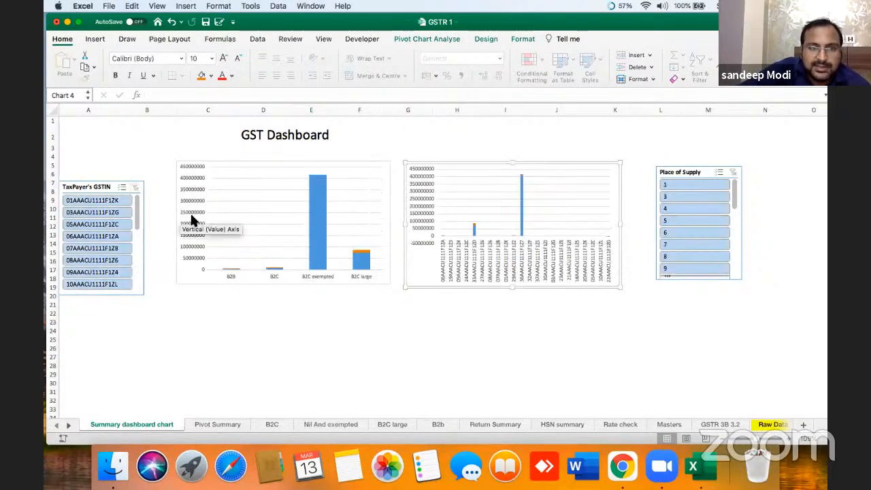
pyautogui.click(220, 424)
pyautogui.click(232, 288)
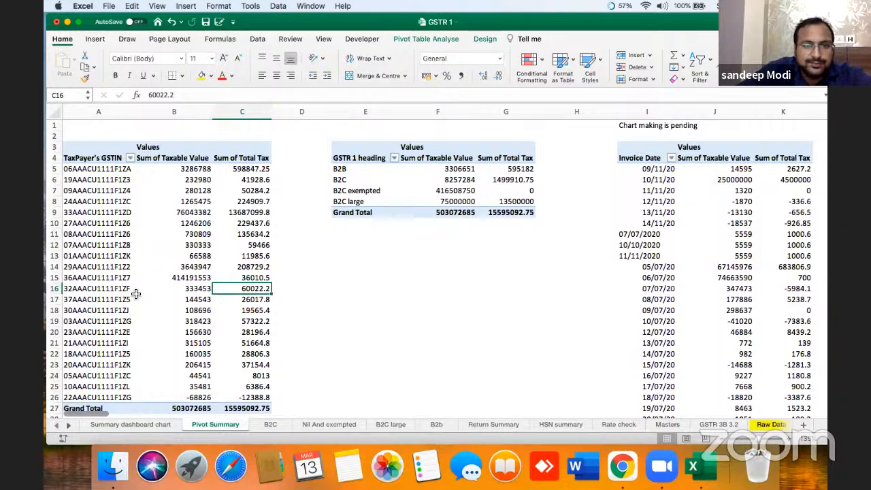
pyautogui.click(150, 346)
pyautogui.press('Down')
pyautogui.press('Down')
pyautogui.press('Down')
pyautogui.press('Down')
pyautogui.press('Down')
pyautogui.press('Down')
pyautogui.press('Down')
pyautogui.press('Down')
pyautogui.press('Down')
pyautogui.press('Down')
pyautogui.press('Down')
pyautogui.press('Down')
pyautogui.press('Down')
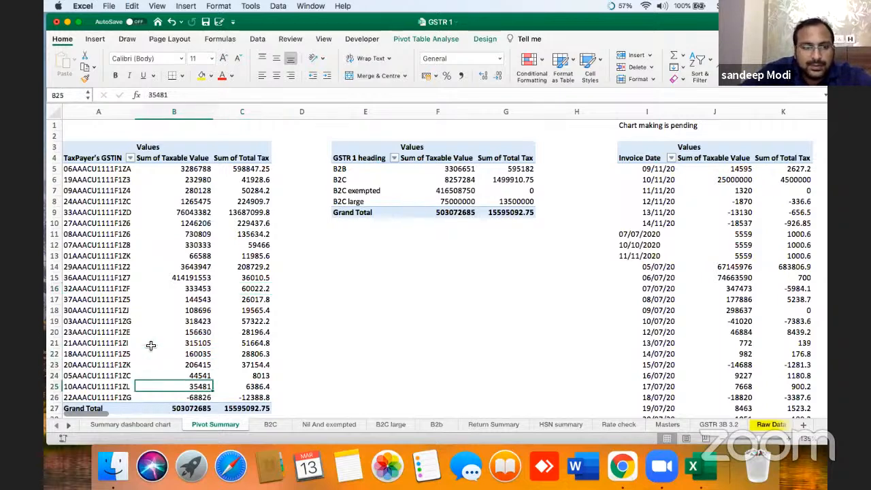
pyautogui.click(95, 39)
pyautogui.click(62, 61)
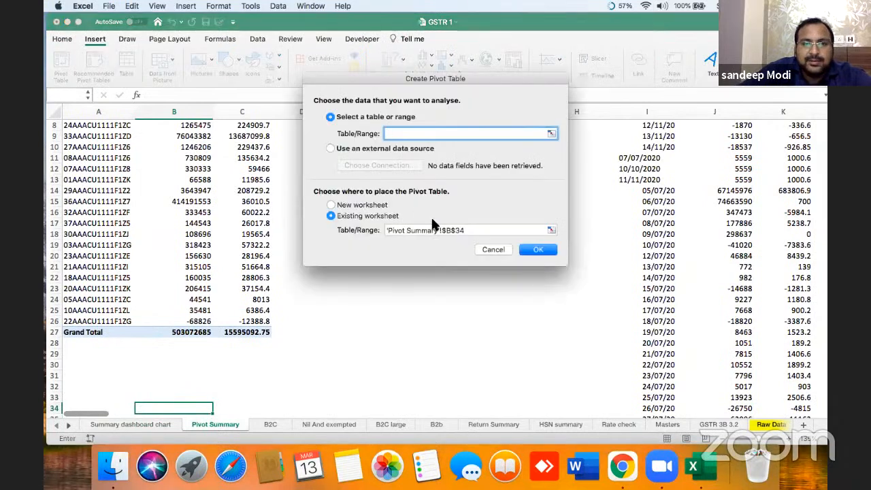
pyautogui.click(489, 248)
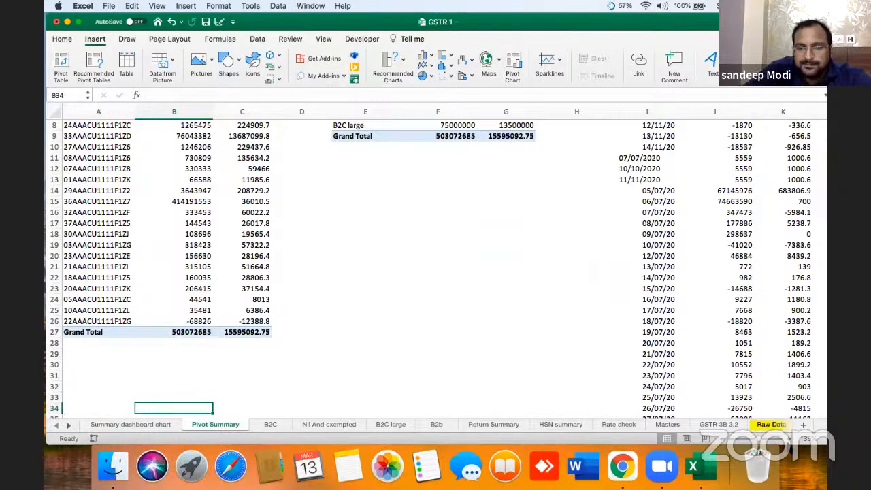
# Step: Create a pivot table from the Raw Data table (Table3) at cell A31 of Pivot Summary, with TaxPayer's GSTIN as its rows
pyautogui.click(772, 425)
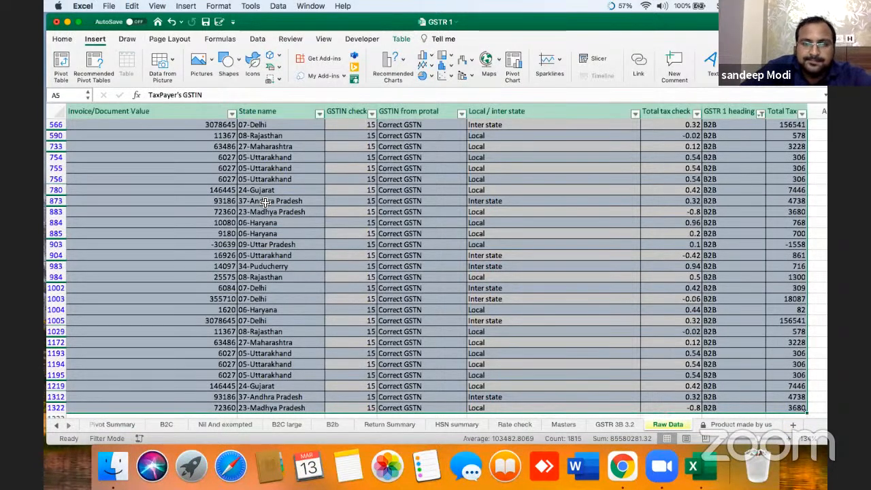
pyautogui.click(266, 202)
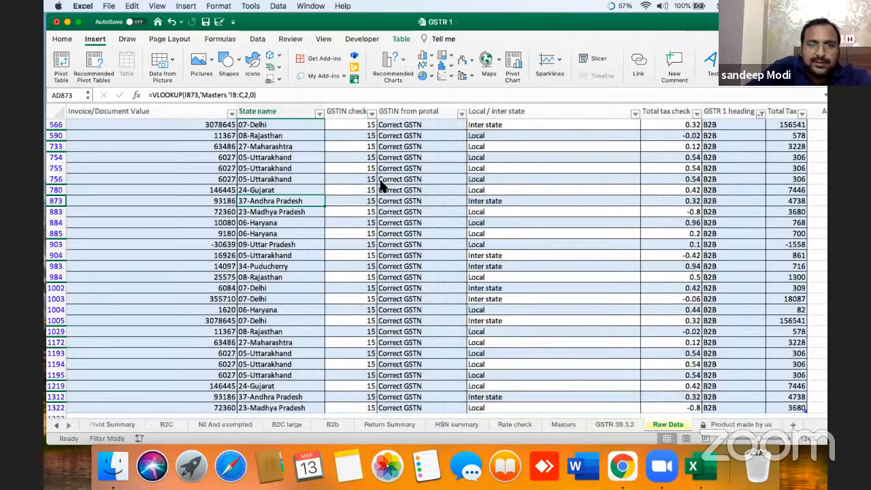
pyautogui.hotkey('ctrl', 'Up')
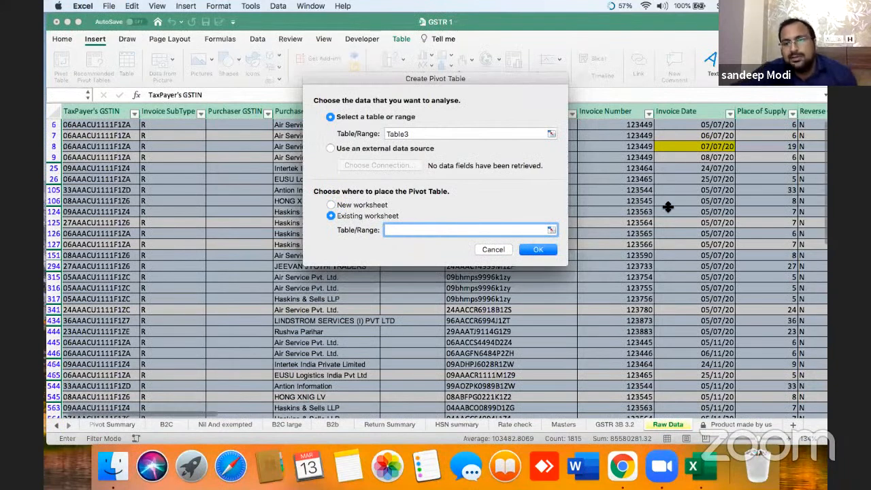
pyautogui.moveTo(710, 155); pyautogui.dragTo(694, 349)
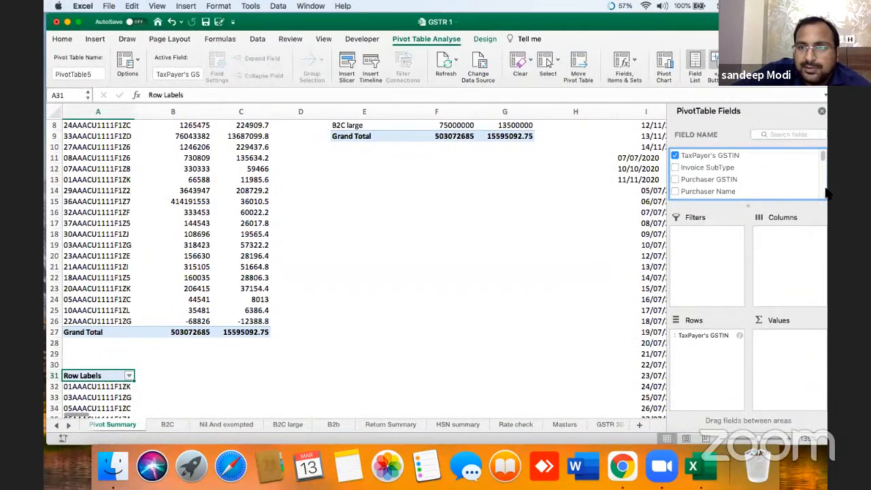
# Step: Add Total Tax and Taxable Value as summed values of the new pivot table, placing Taxable Value first
pyautogui.scroll(-10, 723, 172)
pyautogui.moveTo(696, 192); pyautogui.dragTo(790, 347)
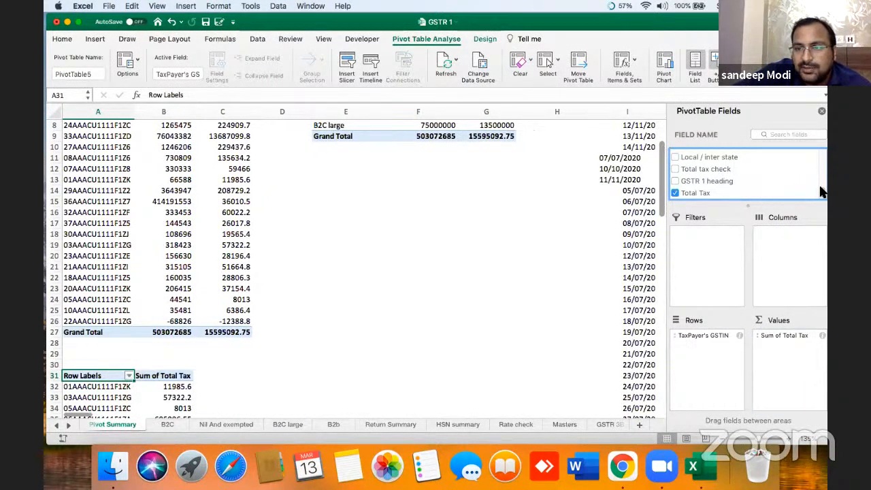
pyautogui.scroll(2, 824, 188)
pyautogui.scroll(3, 826, 184)
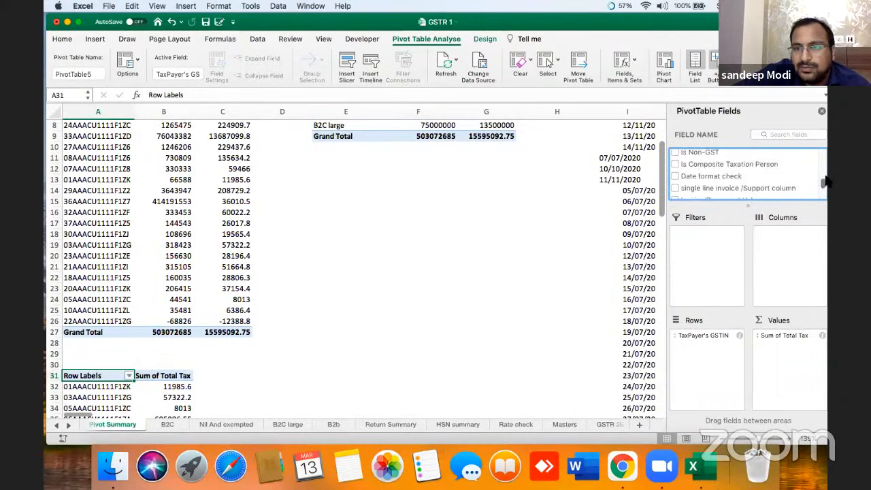
pyautogui.scroll(3, 826, 171)
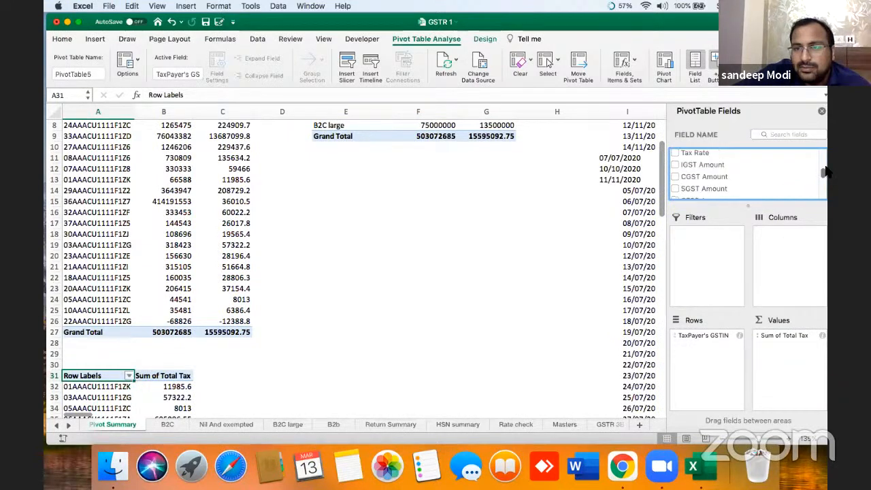
pyautogui.scroll(1, 746, 157)
pyautogui.moveTo(729, 158); pyautogui.dragTo(804, 336)
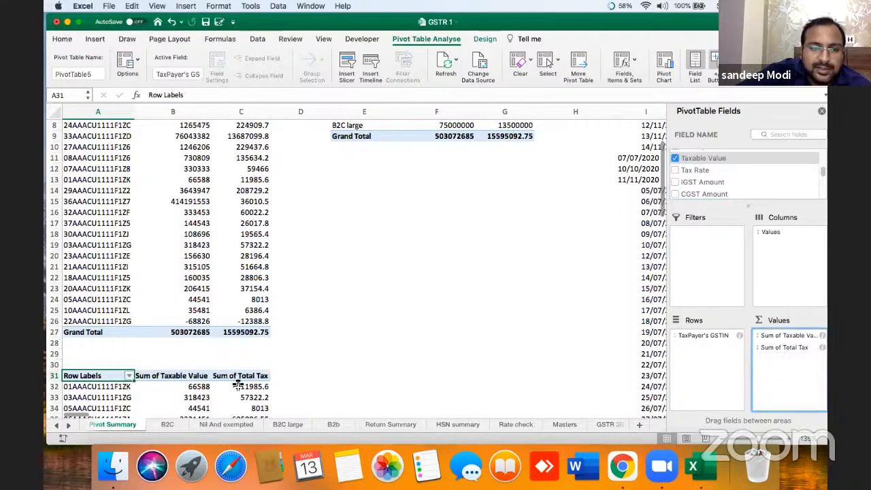
# Step: Look over the old and new TaxPayer's GSTIN pivot tables, going down column A to row 53
pyautogui.click(241, 386)
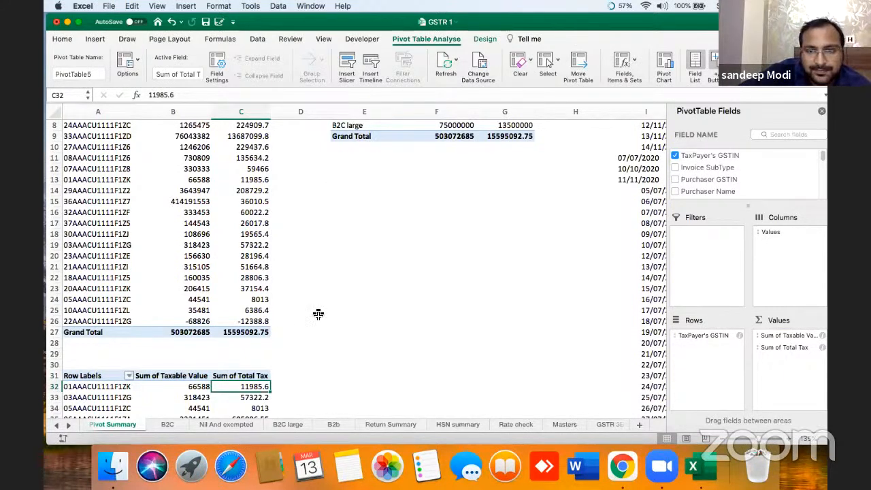
pyautogui.click(99, 256)
pyautogui.press('Down')
pyautogui.press('Down')
pyautogui.press('Down')
pyautogui.press('Down')
pyautogui.press('Down')
pyautogui.press('Down')
pyautogui.press('Down')
pyautogui.press('Down')
pyautogui.press('Down')
pyautogui.press('Down')
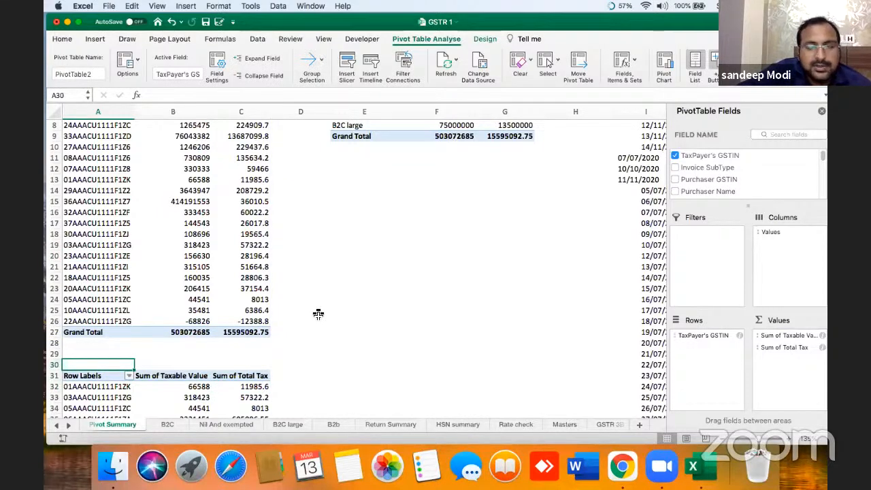
pyautogui.press('Down')
pyautogui.press('Down')
pyautogui.press('Down')
pyautogui.press('Down')
pyautogui.press('Down')
pyautogui.press('Down')
pyautogui.press('Down')
pyautogui.press('Down')
pyautogui.press('Down')
pyautogui.press('Down')
pyautogui.press('Down')
pyautogui.press('Down')
pyautogui.press('Down')
pyautogui.press('Down')
pyautogui.press('Down')
pyautogui.press('Down')
pyautogui.press('Down')
pyautogui.press('Down')
pyautogui.press('Down')
pyautogui.press('Down')
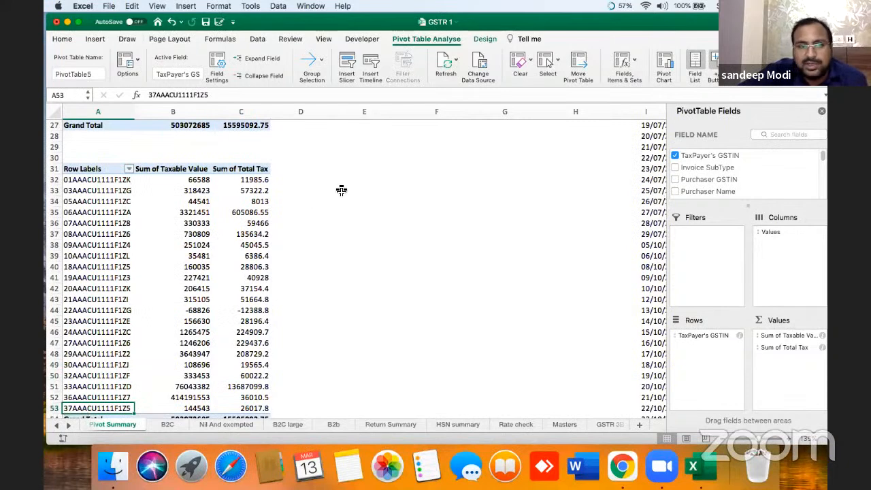
# Step: Sort the new pivot table by Sum of Total Tax from largest to smallest
pyautogui.rightClick(255, 180)
pyautogui.moveTo(286, 240)
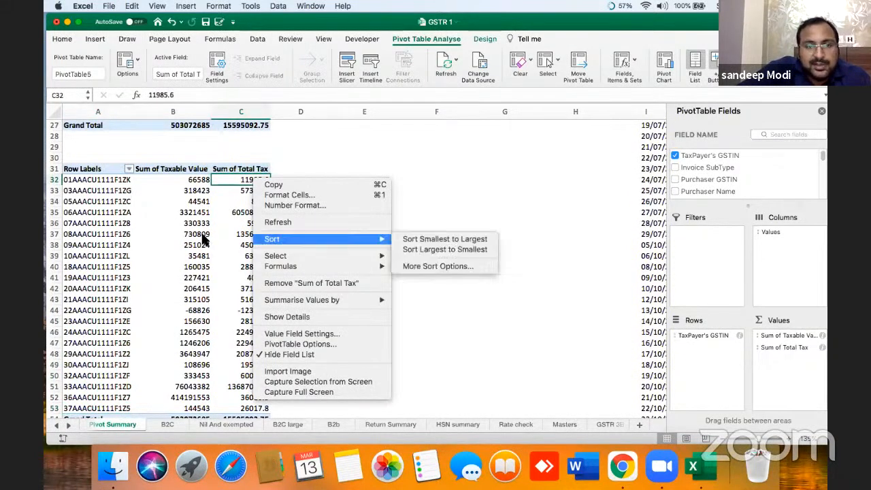
pyautogui.click(243, 185)
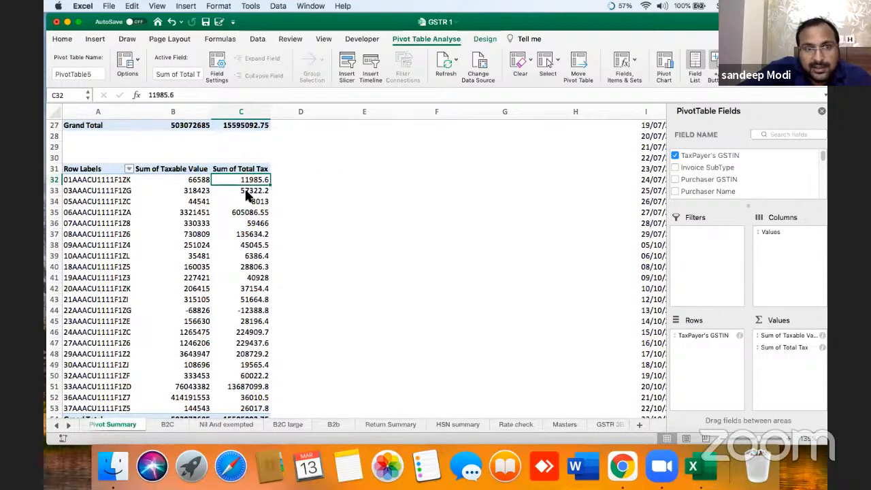
pyautogui.rightClick(248, 193)
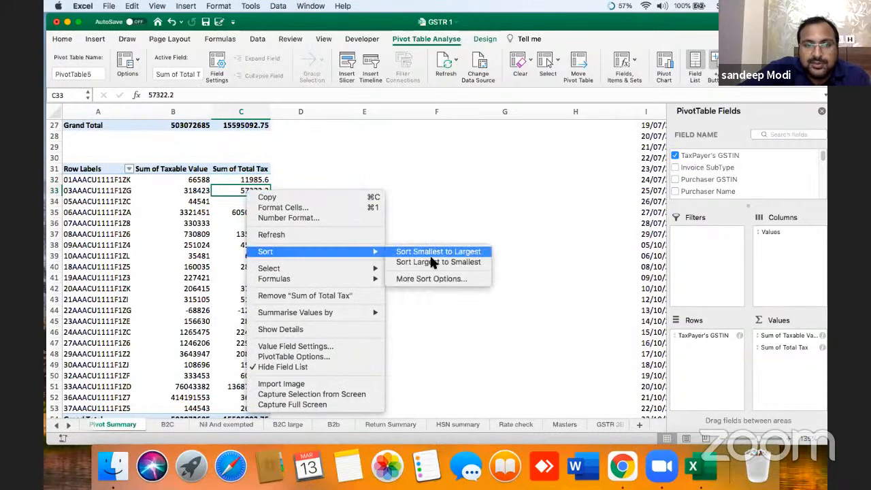
pyautogui.press('Escape')
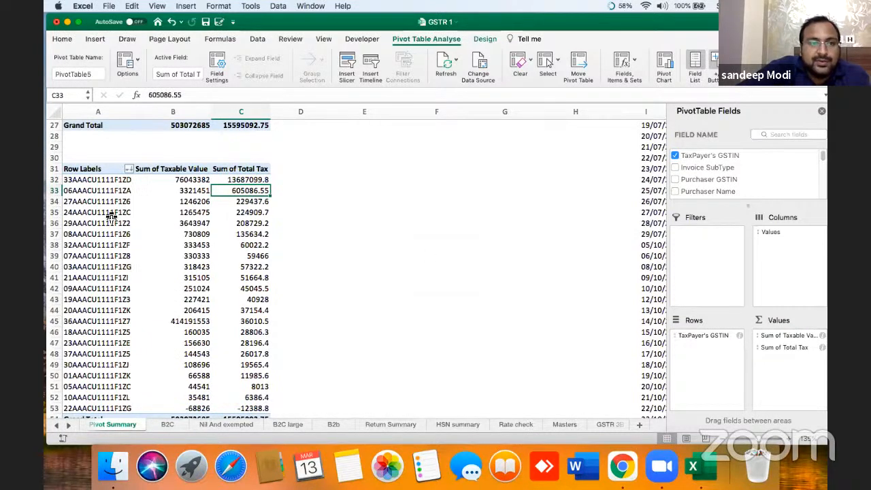
# Step: Sort the new pivot table by its TaxPayer's GSTIN row labels in ascending order
pyautogui.click(114, 212)
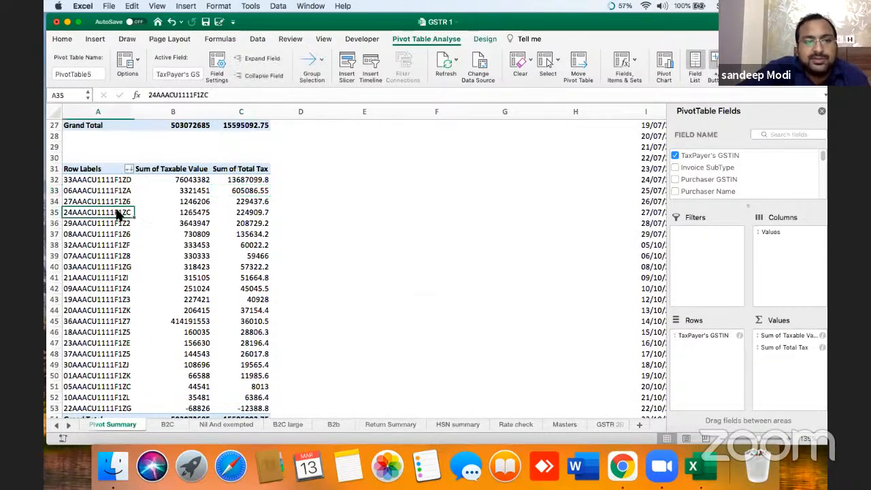
pyautogui.rightClick(161, 242)
pyautogui.moveTo(177, 238)
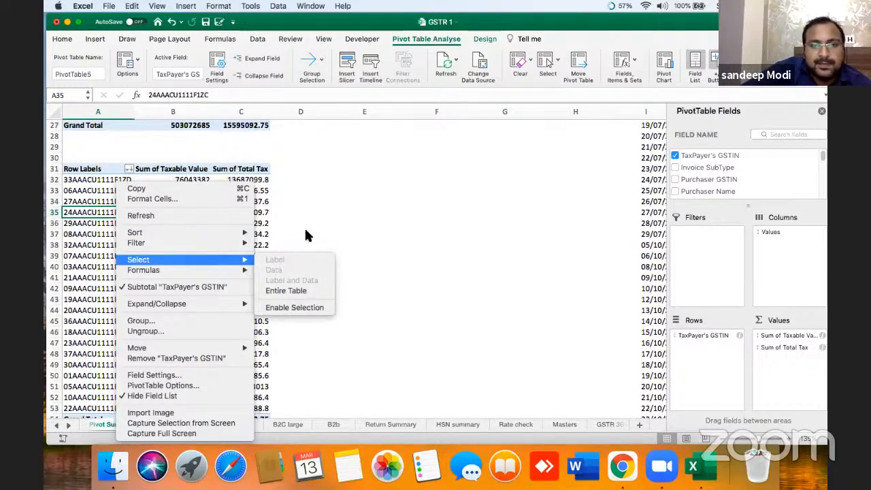
pyautogui.moveTo(303, 238)
pyautogui.press('Return')
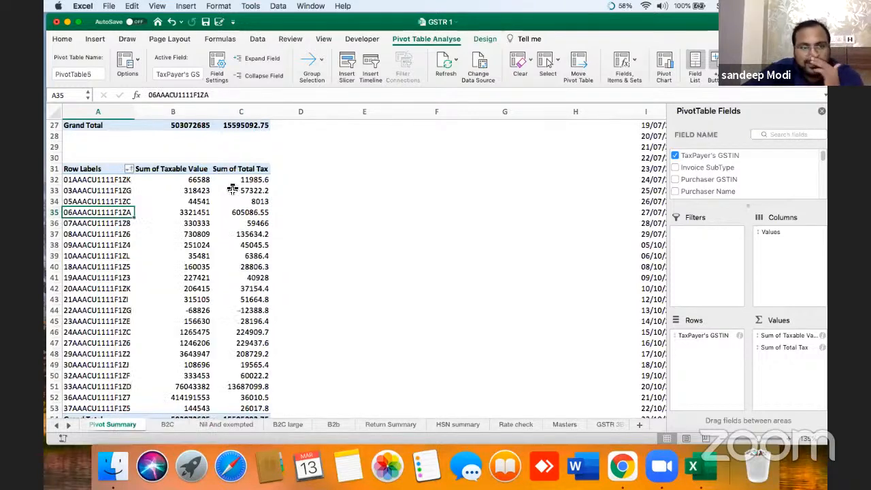
# Step: Delete the old TaxPayer's GSTIN pivot table in A3:C27 of the Pivot Summary sheet
pyautogui.click(252, 181)
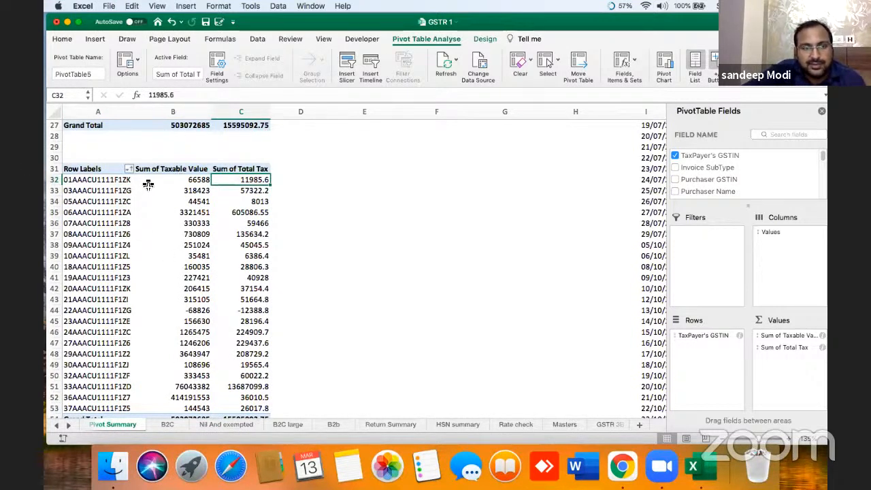
pyautogui.click(97, 150)
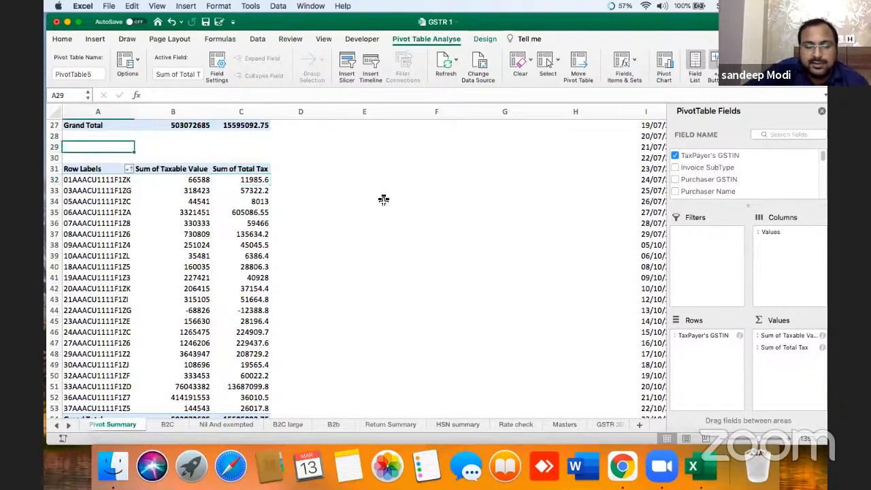
pyautogui.press('Up')
pyautogui.press('Up')
pyautogui.press('Up')
pyautogui.scroll(4, 384, 199)
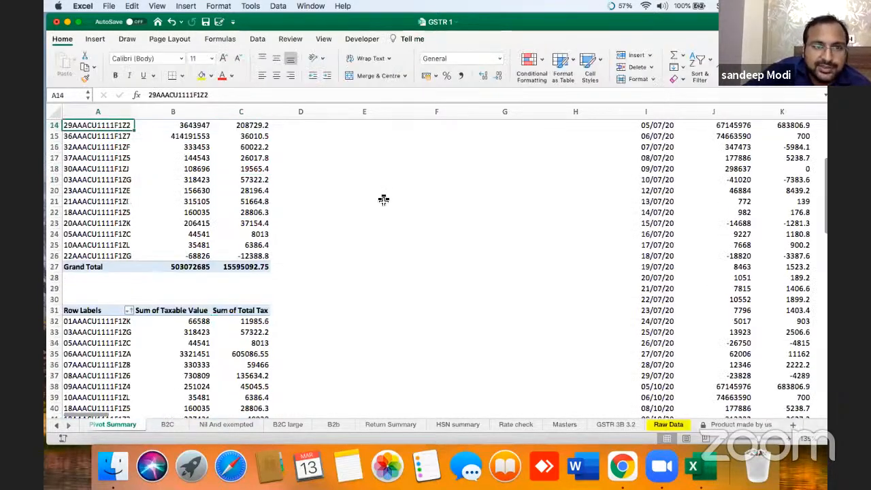
pyautogui.hotkey('ctrl', 'Home')
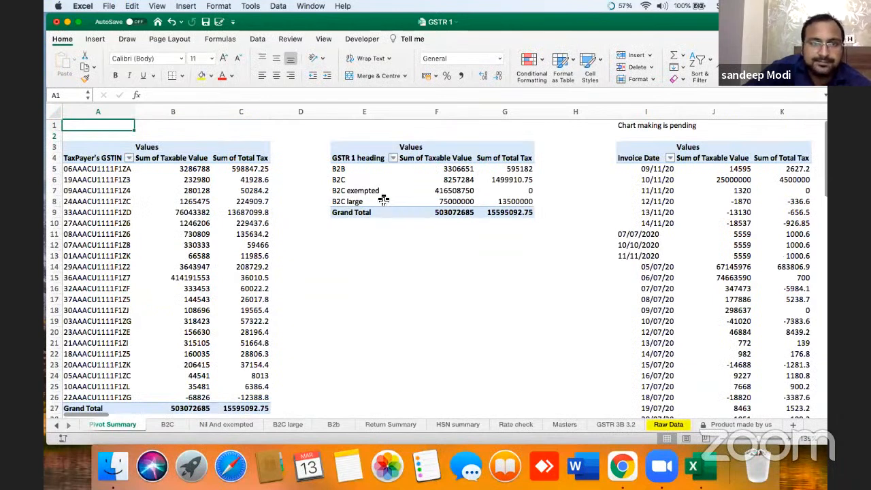
pyautogui.press('Down')
pyautogui.press('Down')
pyautogui.hotkey('shift', 'Right')
pyautogui.hotkey('shift', 'Right')
pyautogui.hotkey('shift', 'Down')
pyautogui.hotkey('shift', 'Down')
pyautogui.hotkey('shift', 'Down')
pyautogui.hotkey('shift', 'Down')
pyautogui.hotkey('shift', 'Down')
pyautogui.hotkey('shift', 'Down')
pyautogui.hotkey('shift', 'Down')
pyautogui.hotkey('shift', 'Down')
pyautogui.hotkey('shift', 'Down')
pyautogui.hotkey('shift', 'Down')
pyautogui.hotkey('shift', 'Down')
pyautogui.hotkey('shift', 'Down')
pyautogui.hotkey('shift', 'Down')
pyautogui.hotkey('shift', 'Down')
pyautogui.hotkey('shift', 'Down')
pyautogui.hotkey('shift', 'Down')
pyautogui.hotkey('shift', 'Down')
pyautogui.hotkey('shift', 'Down')
pyautogui.hotkey('shift', 'Down')
pyautogui.hotkey('shift', 'Down')
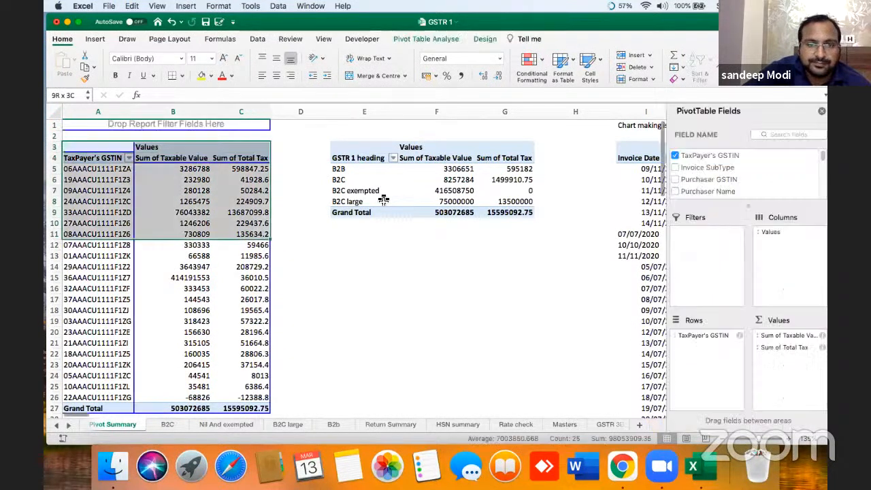
pyautogui.hotkey('shift', 'Down')
pyautogui.hotkey('shift', 'Down')
pyautogui.hotkey('shift', 'Down')
pyautogui.hotkey('shift', 'Down')
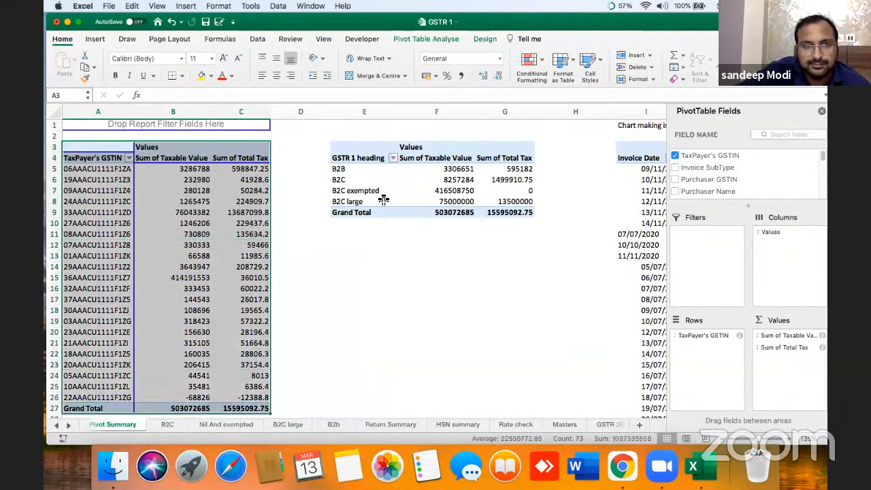
pyautogui.press('Delete')
# Step: Copy the whole new GSTIN pivot table in A31:C54 and paste it at cell A4
pyautogui.click(267, 256)
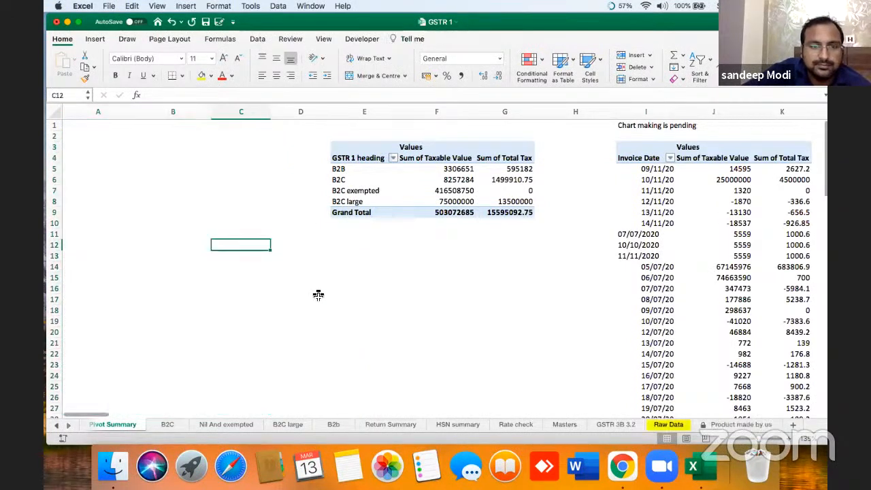
pyautogui.press('Down')
pyautogui.press('Down')
pyautogui.press('Down')
pyautogui.press('Down')
pyautogui.press('Down')
pyautogui.press('Down')
pyautogui.press('Down')
pyautogui.press('Down')
pyautogui.press('Down')
pyautogui.press('Down')
pyautogui.press('Down')
pyautogui.press('Down')
pyautogui.press('Down')
pyautogui.press('Down')
pyautogui.press('Down')
pyautogui.press('Down')
pyautogui.press('Down')
pyautogui.press('Down')
pyautogui.press('Down')
pyautogui.press('Down')
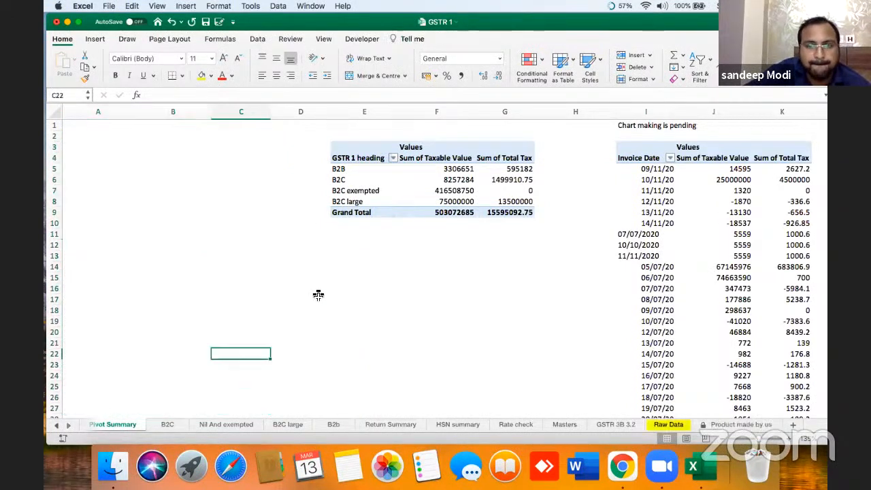
pyautogui.press('Left')
pyautogui.press('Left')
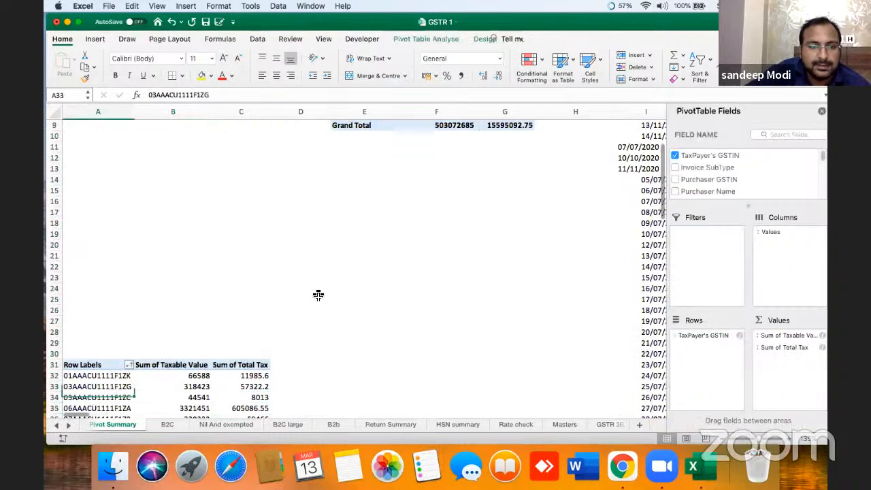
pyautogui.press('Up')
pyautogui.press('Up')
pyautogui.press('Up')
pyautogui.press('super+a')
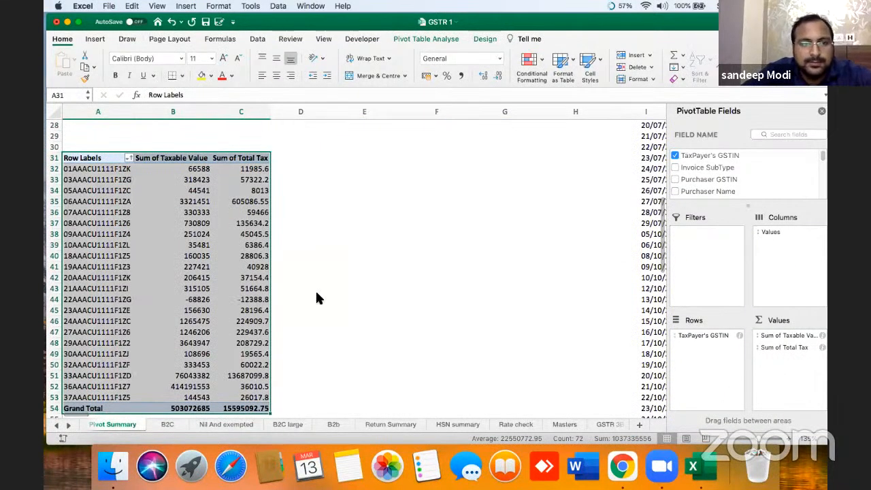
pyautogui.press('cmd+c')
pyautogui.press('Up')
pyautogui.press('Up')
pyautogui.press('Up')
pyautogui.press('Up')
pyautogui.press('Up')
pyautogui.press('Up')
pyautogui.press('Up')
pyautogui.press('Up')
pyautogui.press('Up')
pyautogui.press('Up')
pyautogui.press('Up')
pyautogui.press('Up')
pyautogui.press('Up')
pyautogui.press('Up')
pyautogui.press('Up')
pyautogui.press('Up')
pyautogui.press('Up')
pyautogui.press('Up')
pyautogui.press('Up')
pyautogui.press('Up')
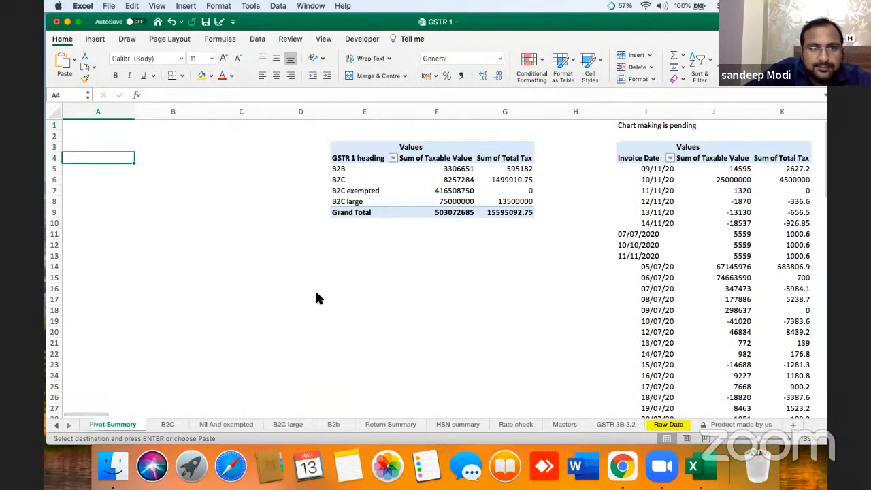
pyautogui.press('cmd+v')
# Step: Refresh the GSTR 1 heading pivot table on the Pivot Summary sheet
pyautogui.rightClick(374, 195)
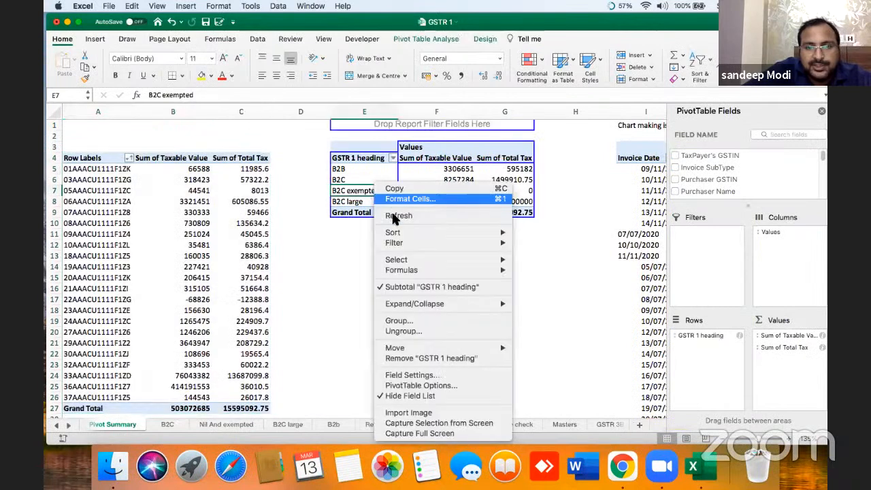
pyautogui.click(395, 216)
pyautogui.click(468, 190)
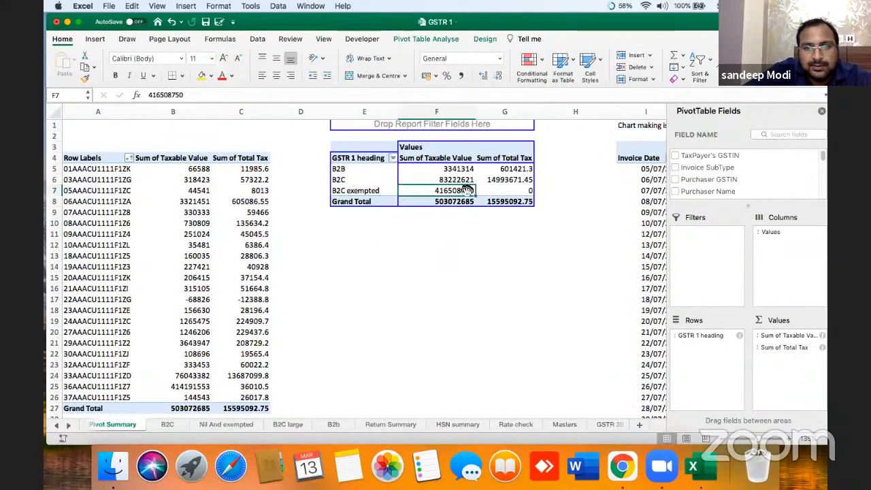
# Step: Delete the GSTR 1 heading pivot table in columns E to G
pyautogui.moveTo(368, 137); pyautogui.dragTo(509, 201)
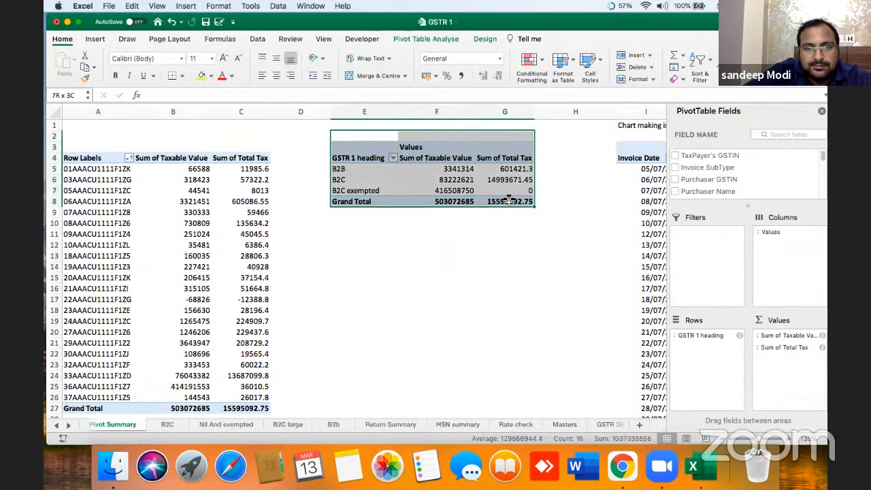
pyautogui.press('Delete')
pyautogui.press('Down')
pyautogui.press('Down')
pyautogui.press('Left')
pyautogui.press('Left')
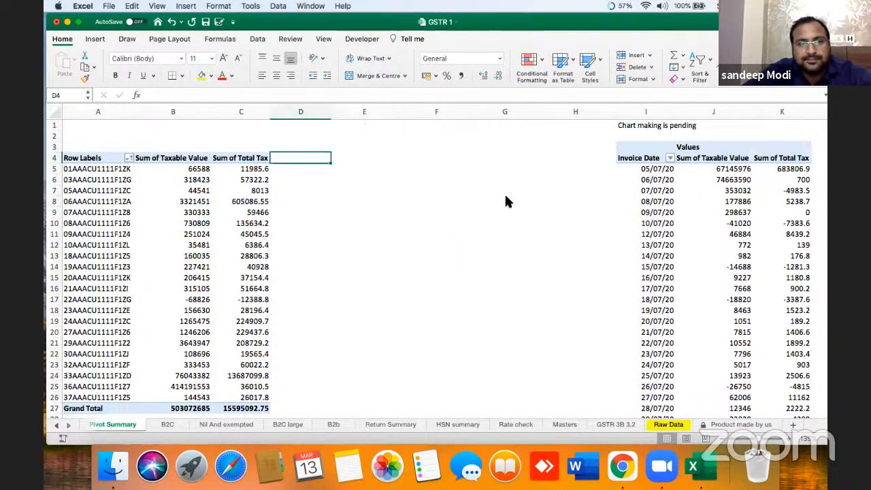
# Step: Copy the whole TaxPayer's GSTIN pivot table in A4:C27 and paste it at cell E4
pyautogui.press('Left')
pyautogui.press('Left')
pyautogui.press('Down')
pyautogui.press('Right')
pyautogui.press('Right')
pyautogui.press('Left')
pyautogui.press('Left')
pyautogui.press('Up')
pyautogui.hotkey('shift', 'Down')
pyautogui.hotkey('shift', 'Right')
pyautogui.hotkey('shift', 'Down')
pyautogui.hotkey('shift', 'Down')
pyautogui.hotkey('shift', 'Down')
pyautogui.hotkey('shift', 'Down')
pyautogui.hotkey('shift', 'Down')
pyautogui.hotkey('shift', 'Down')
pyautogui.hotkey('shift', 'Down')
pyautogui.hotkey('shift', 'Down')
pyautogui.hotkey('shift', 'Down')
pyautogui.hotkey('shift', 'Down')
pyautogui.hotkey('shift', 'Down')
pyautogui.hotkey('shift', 'Down')
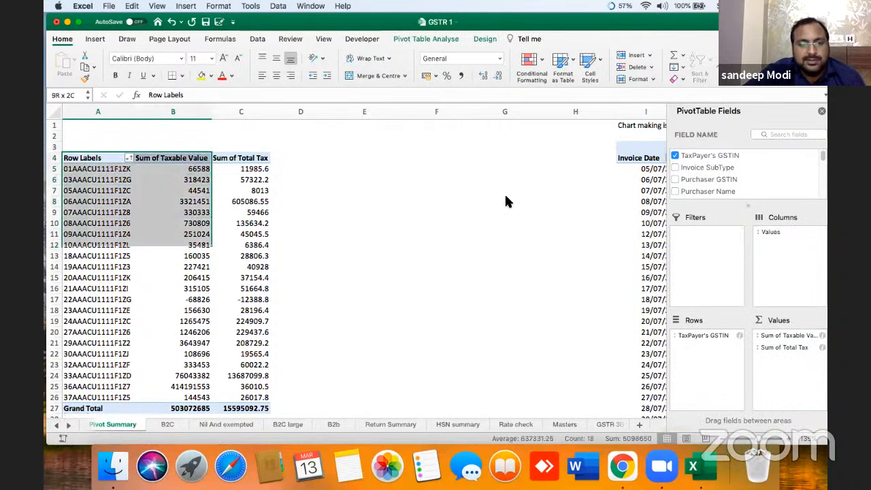
pyautogui.hotkey('shift', 'Down')
pyautogui.hotkey('shift', 'Down')
pyautogui.hotkey('shift', 'Down')
pyautogui.hotkey('shift', 'Down')
pyautogui.hotkey('shift', 'Down')
pyautogui.hotkey('shift', 'Down')
pyautogui.hotkey('shift', 'Down')
pyautogui.hotkey('shift', 'Down')
pyautogui.hotkey('shift', 'Down')
pyautogui.hotkey('shift', 'Down')
pyautogui.hotkey('shift', 'Right')
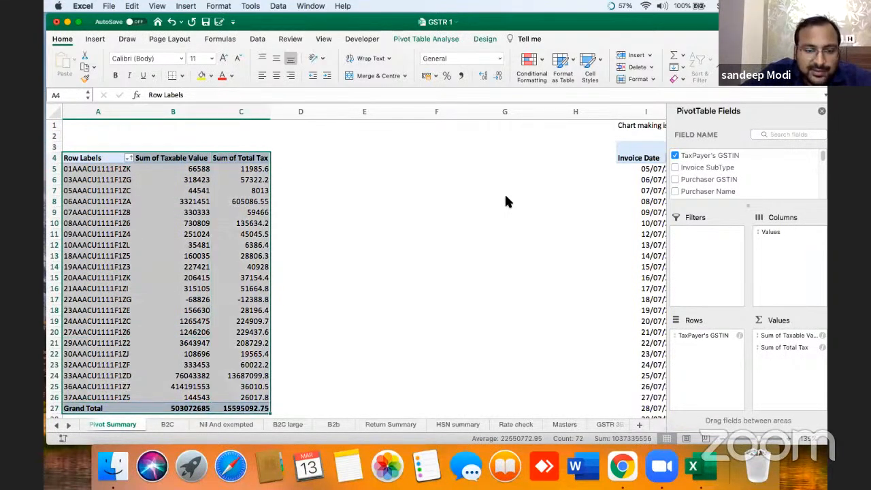
pyautogui.press('super+c')
pyautogui.press('Right')
pyautogui.press('Right')
pyautogui.press('Right')
pyautogui.press('Right')
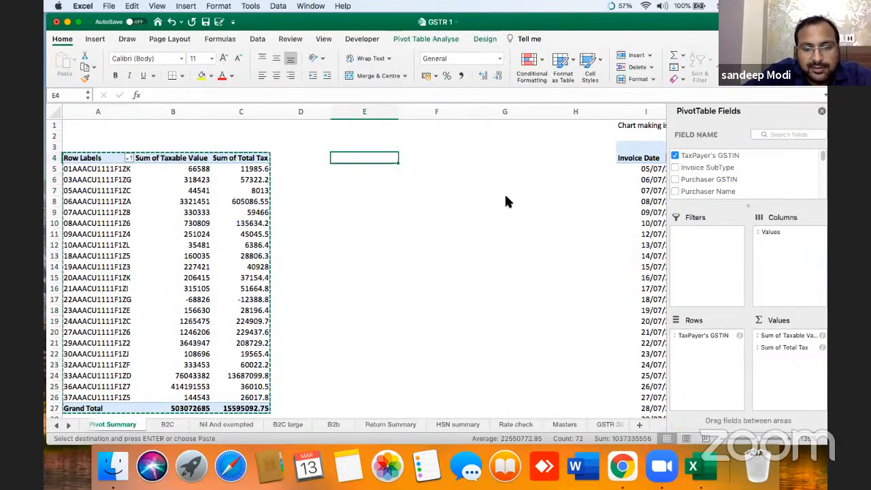
pyautogui.press('super+v')
pyautogui.press('Down')
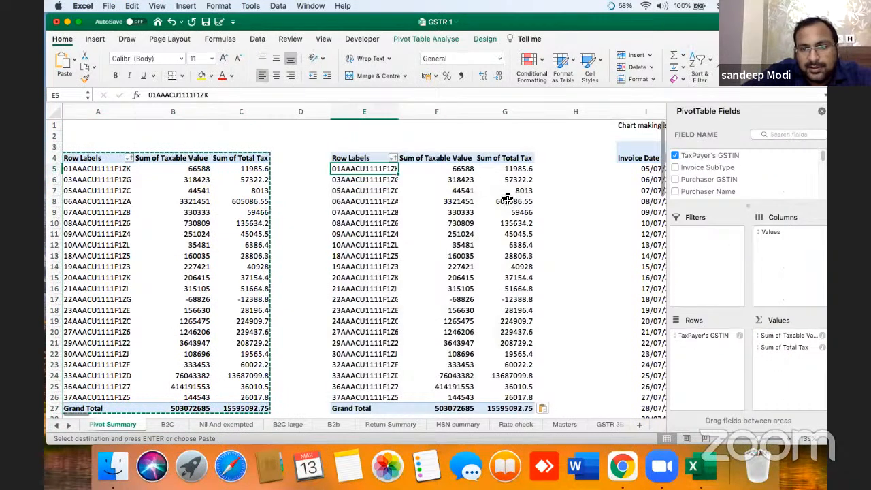
# Step: Replace TaxPayer's GSTIN with GSTR 1 heading as the row field of the pasted pivot table
pyautogui.moveTo(681, 335); pyautogui.dragTo(582, 340)
pyautogui.scroll(-10, 722, 174)
pyautogui.moveTo(706, 184); pyautogui.dragTo(708, 342)
pyautogui.click(408, 244)
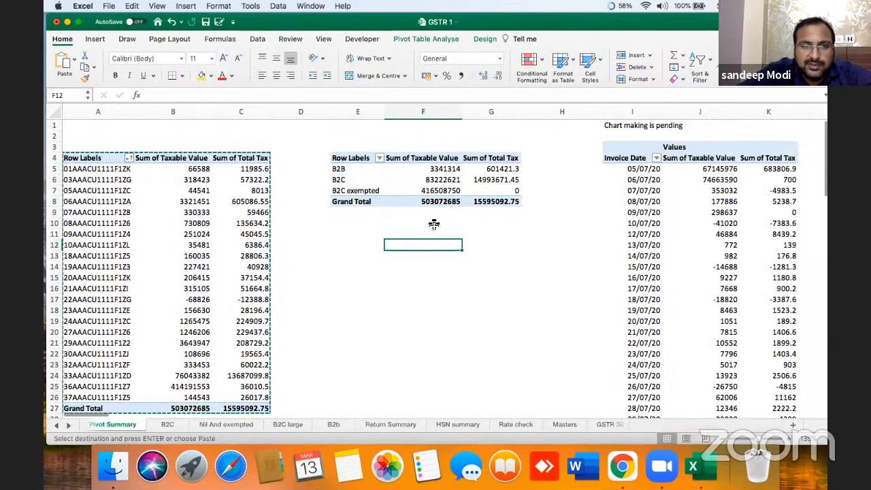
pyautogui.click(299, 234)
pyautogui.moveTo(100, 161); pyautogui.dragTo(236, 408)
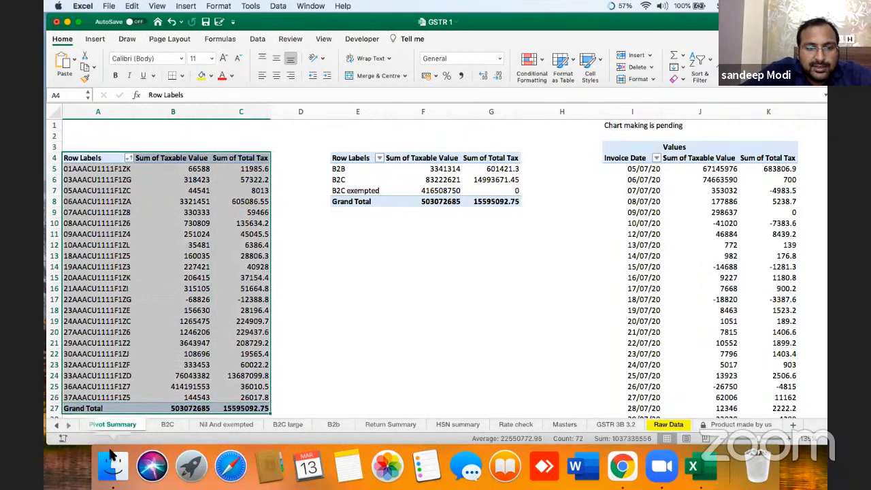
pyautogui.click(299, 333)
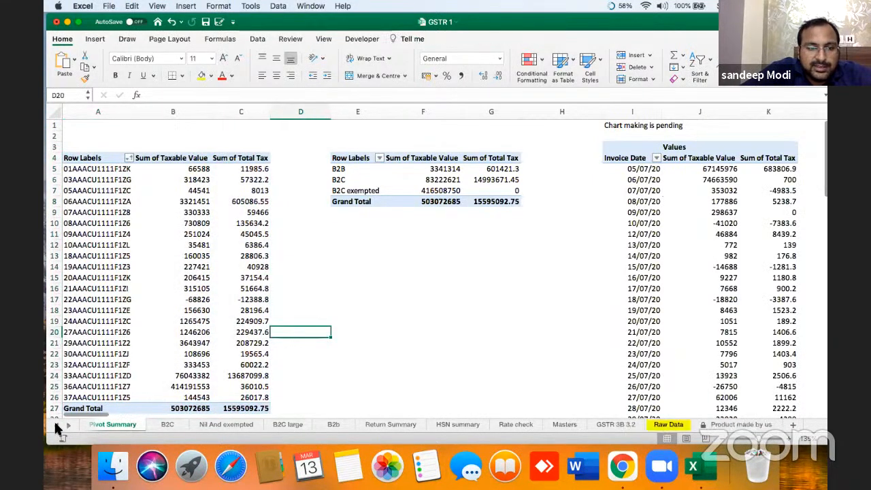
# Step: Delete both column charts from the Summary dashboard chart sheet
pyautogui.click(57, 427)
pyautogui.click(110, 424)
pyautogui.moveTo(769, 166); pyautogui.dragTo(75, 313)
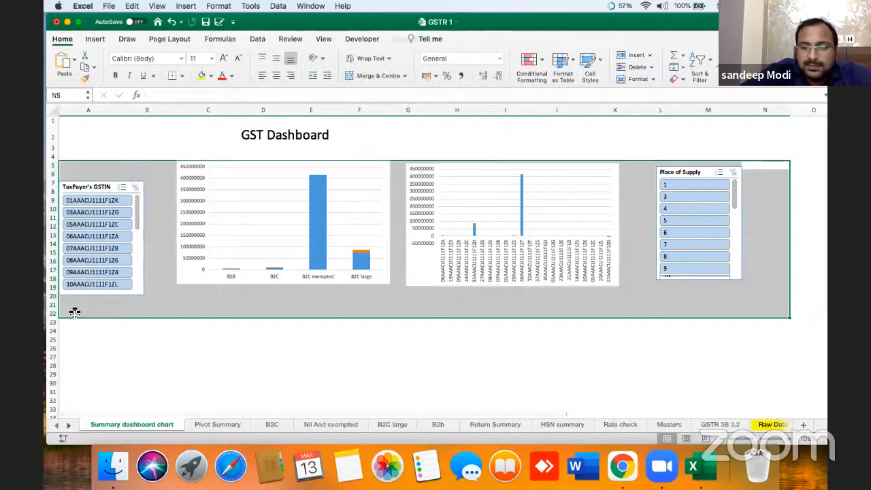
pyautogui.click(336, 288)
pyautogui.click(341, 279)
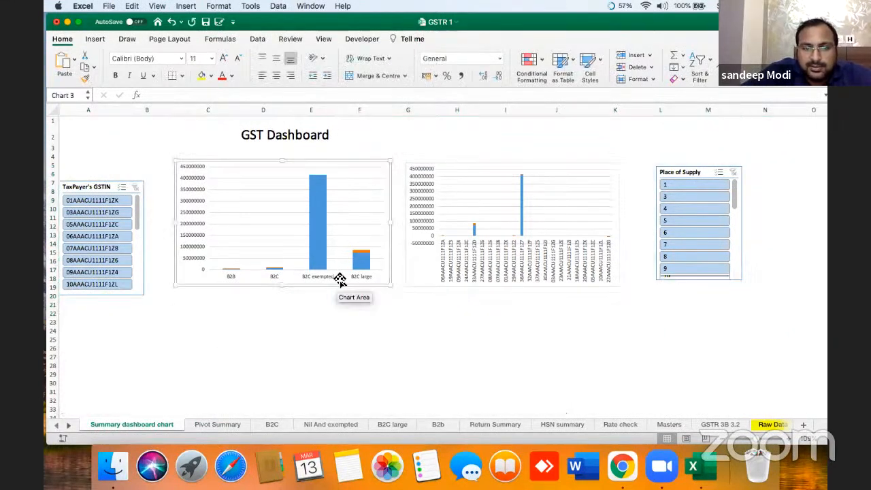
pyautogui.press('Delete')
pyautogui.click(423, 286)
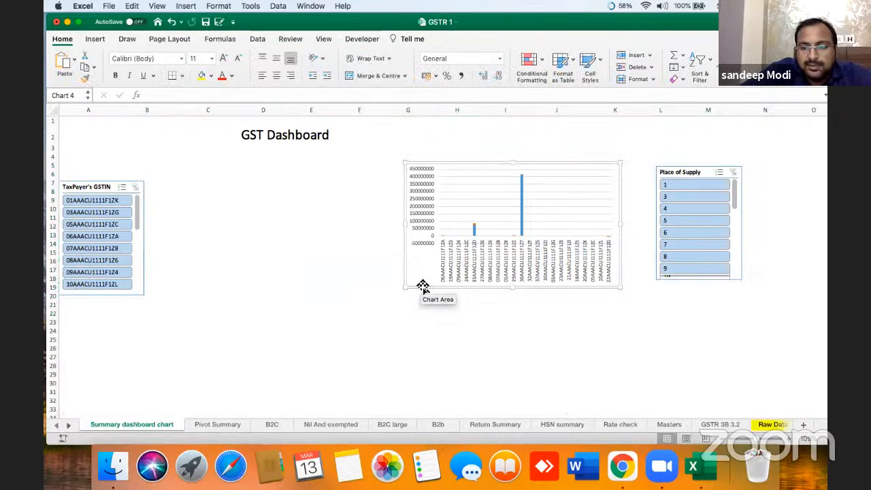
pyautogui.press('Delete')
# Step: Delete the Place of Supply and TaxPayer's GSTIN slicers from the dashboard
pyautogui.click(683, 175)
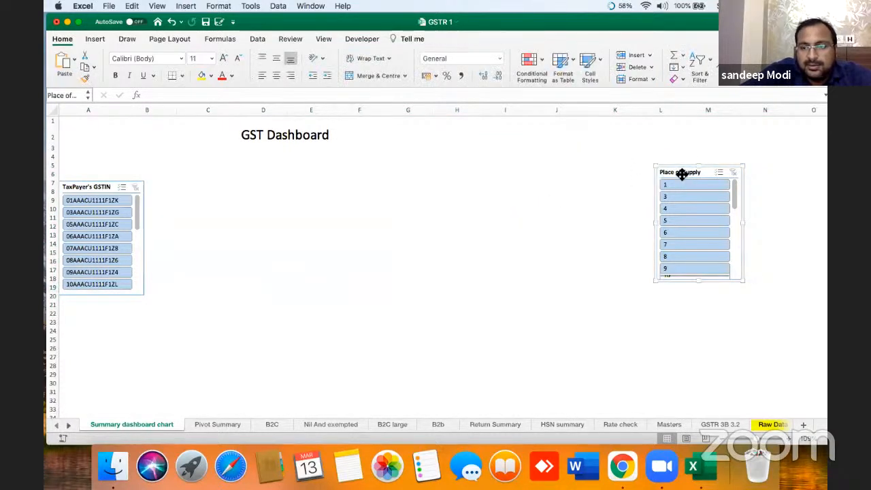
pyautogui.press('Delete')
pyautogui.click(87, 188)
pyautogui.press('Delete')
pyautogui.click(247, 165)
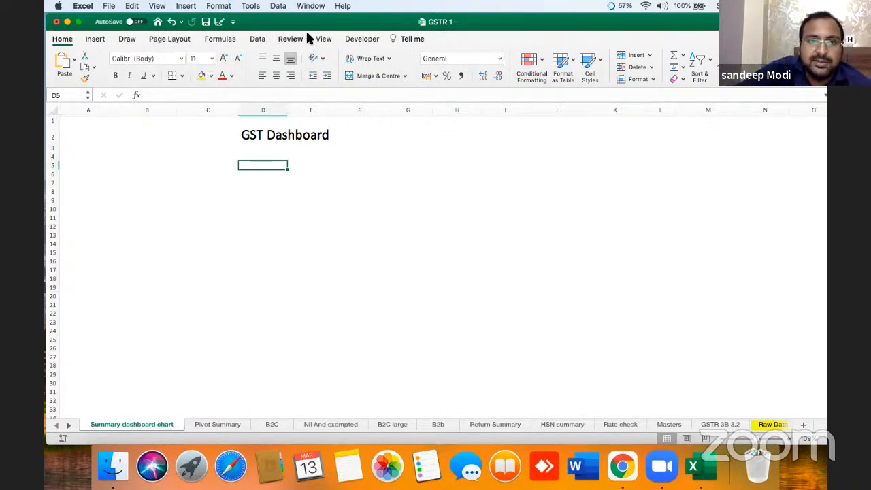
# Step: Turn the dashboard sheet's gridlines on and back off
pyautogui.click(323, 39)
pyautogui.click(317, 76)
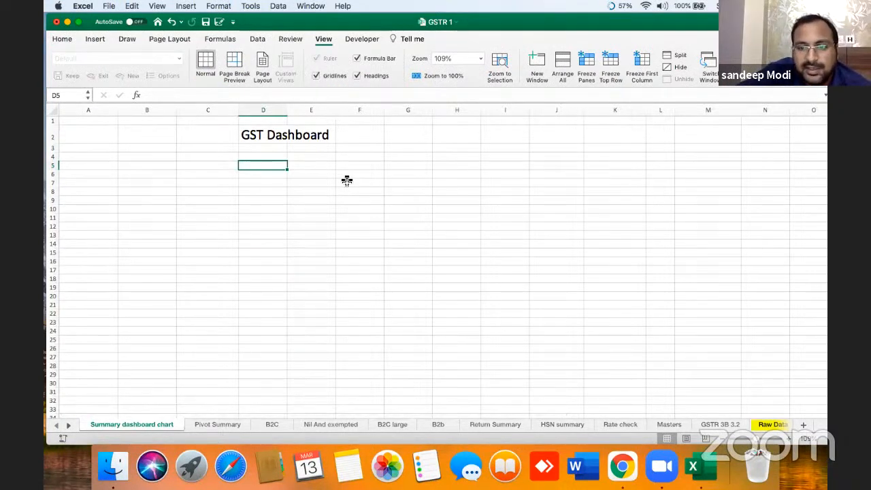
pyautogui.click(315, 75)
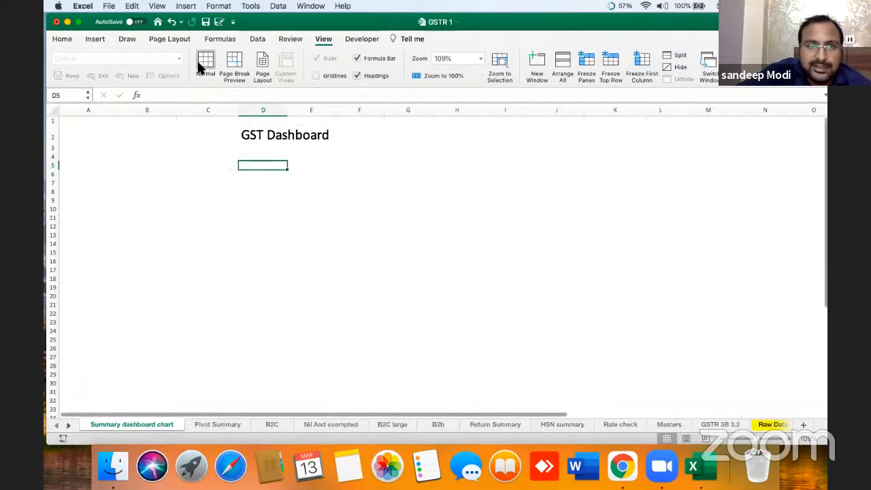
# Step: Fill the entire dashboard sheet with a light grey background
pyautogui.click(69, 39)
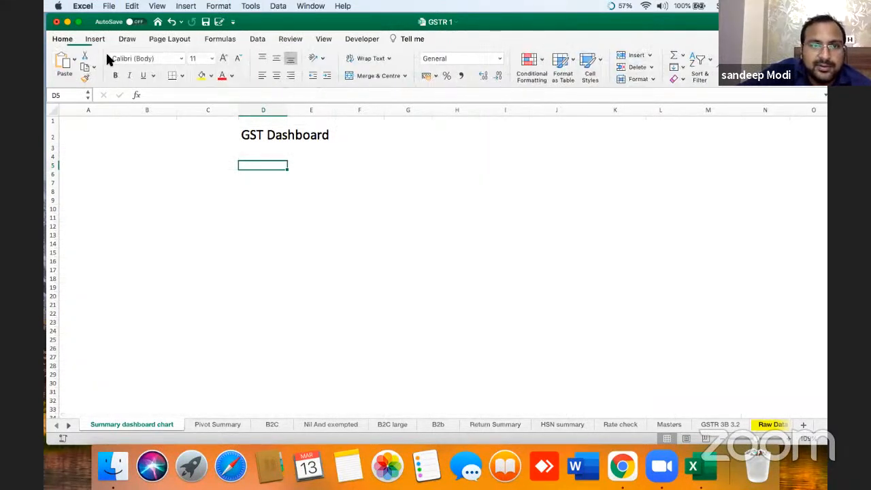
pyautogui.click(210, 76)
pyautogui.click(114, 169)
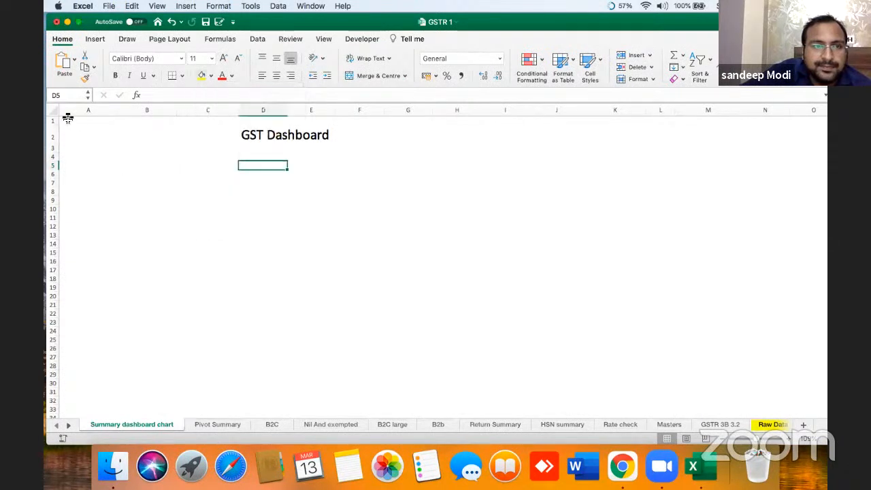
pyautogui.click(56, 110)
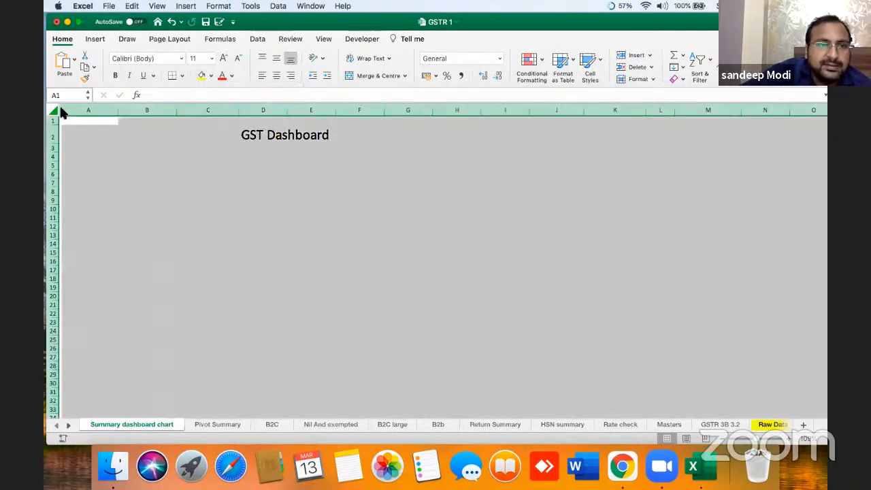
pyautogui.click(211, 76)
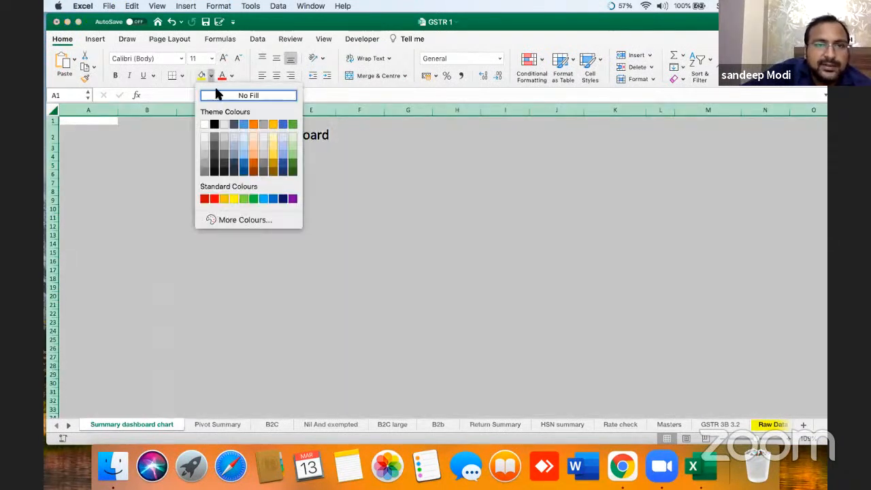
pyautogui.click(205, 148)
pyautogui.click(148, 180)
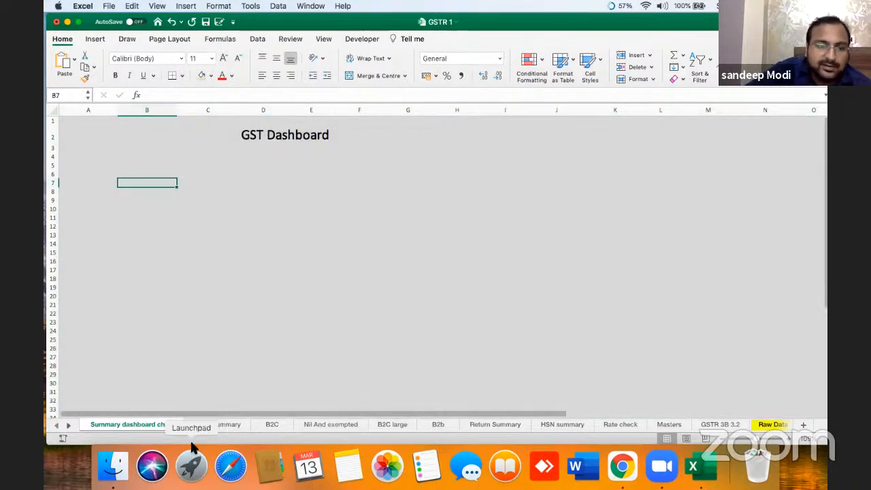
# Step: Format the taxable value and total tax figures in B5:C27 of the Pivot Summary sheet with comma style and no decimals
pyautogui.click(211, 422)
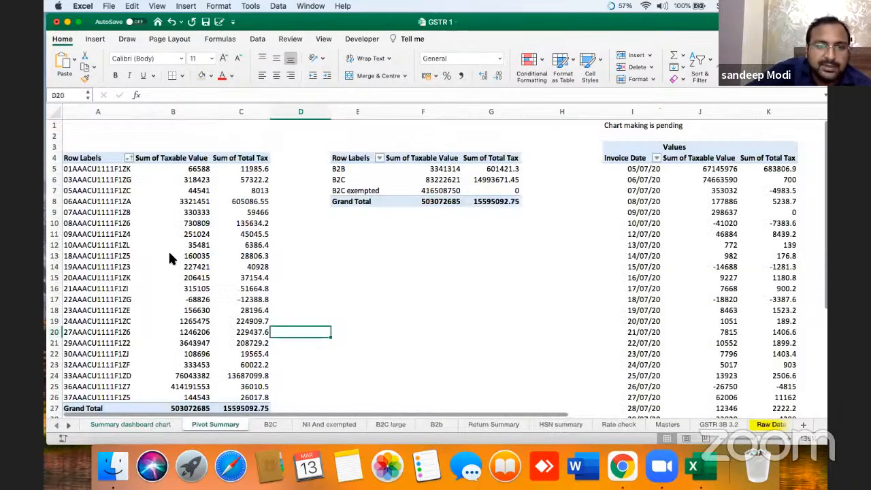
pyautogui.click(104, 158)
pyautogui.hotkey('shift', 'Right')
pyautogui.hotkey('shift', 'Right')
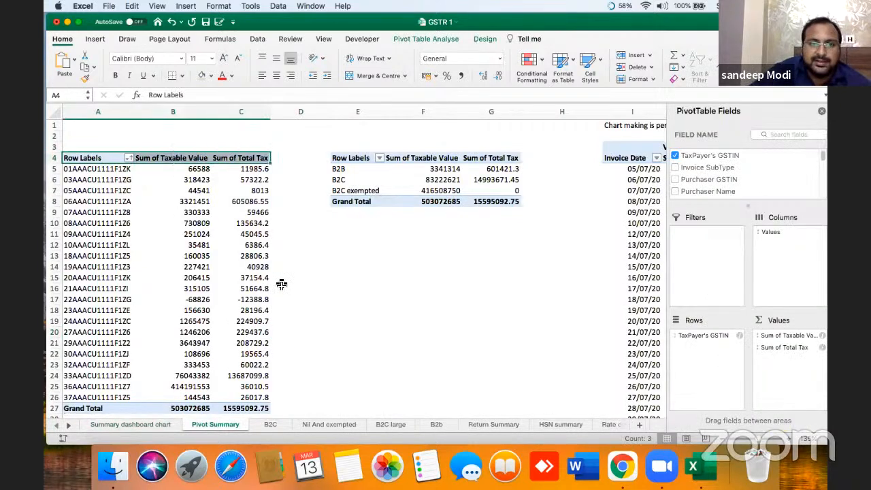
pyautogui.hotkey('shift', 'Down')
pyautogui.hotkey('shift', 'Down')
pyautogui.hotkey('shift', 'Down')
pyautogui.hotkey('shift', 'Down')
pyautogui.hotkey('shift', 'Down')
pyautogui.hotkey('shift', 'Down')
pyautogui.hotkey('shift', 'Down')
pyautogui.hotkey('shift', 'Down')
pyautogui.hotkey('shift', 'Down')
pyautogui.hotkey('shift', 'Down')
pyautogui.hotkey('shift', 'Down')
pyautogui.hotkey('shift', 'Down')
pyautogui.hotkey('shift', 'Down')
pyautogui.hotkey('shift', 'Down')
pyautogui.hotkey('shift', 'Down')
pyautogui.hotkey('shift', 'Down')
pyautogui.hotkey('shift', 'Down')
pyautogui.hotkey('shift', 'Down')
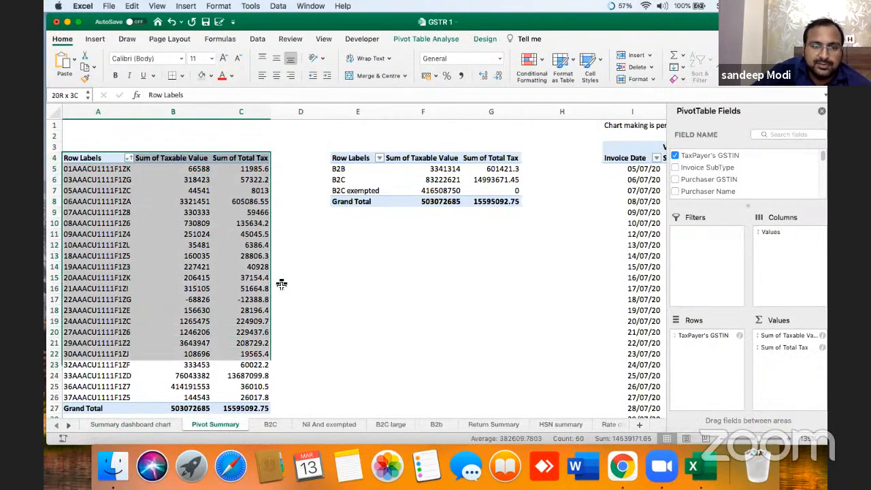
pyautogui.hotkey('shift', 'Down')
pyautogui.hotkey('shift', 'Down')
pyautogui.hotkey('shift', 'Down')
pyautogui.hotkey('shift', 'Down')
pyautogui.hotkey('shift', 'Down')
pyautogui.click(231, 211)
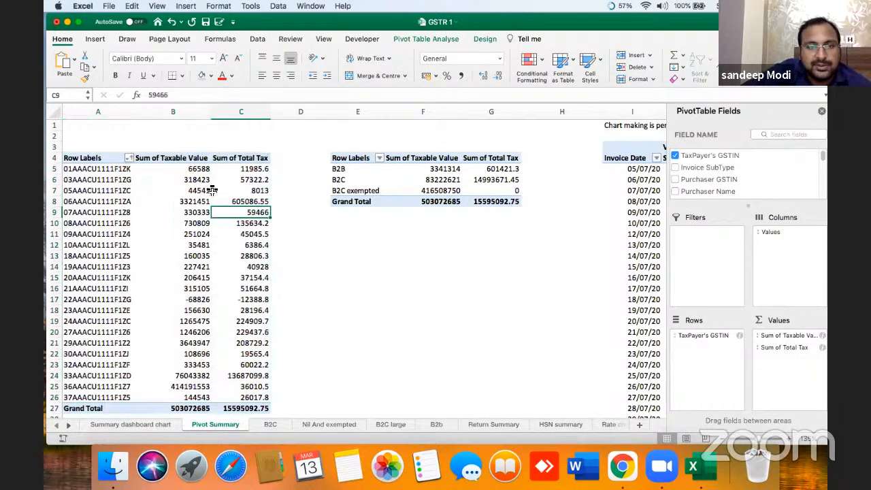
pyautogui.moveTo(202, 168); pyautogui.dragTo(241, 397)
pyautogui.click(262, 269)
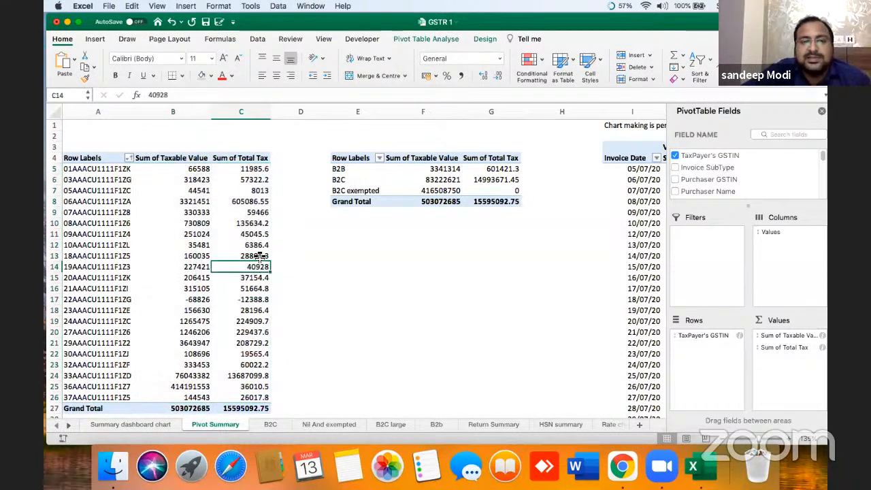
pyautogui.moveTo(202, 170); pyautogui.dragTo(230, 409)
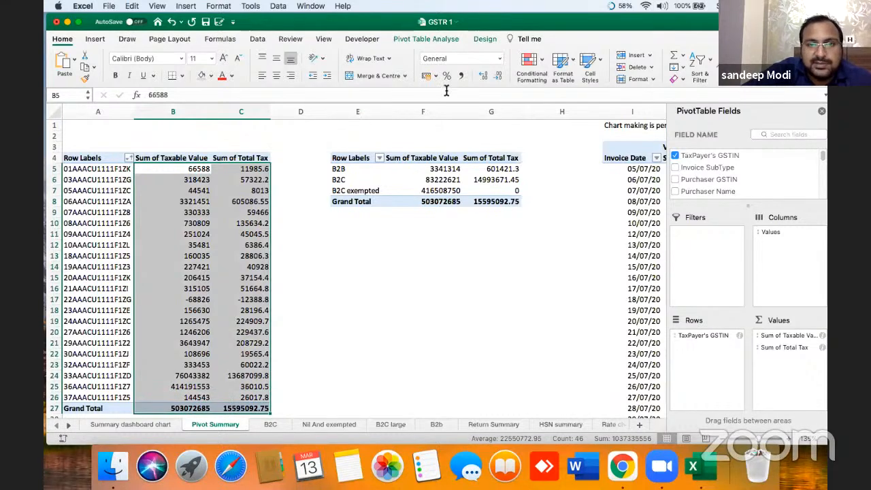
pyautogui.click(463, 78)
pyautogui.click(497, 76)
pyautogui.click(497, 76)
pyautogui.click(362, 300)
# Step: Apply comma style without decimals to the GSTR 1 heading pivot table's value columns in F4:G8
pyautogui.moveTo(450, 160); pyautogui.dragTo(501, 202)
pyautogui.click(462, 77)
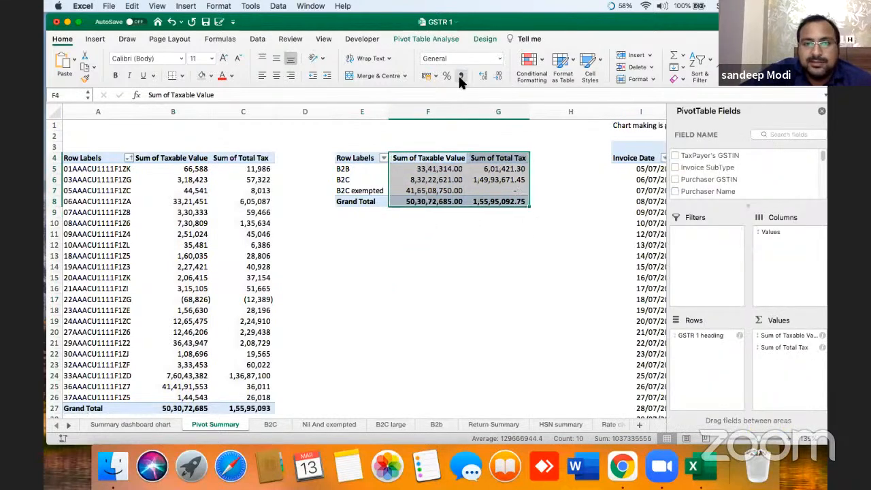
pyautogui.click(499, 75)
pyautogui.click(500, 76)
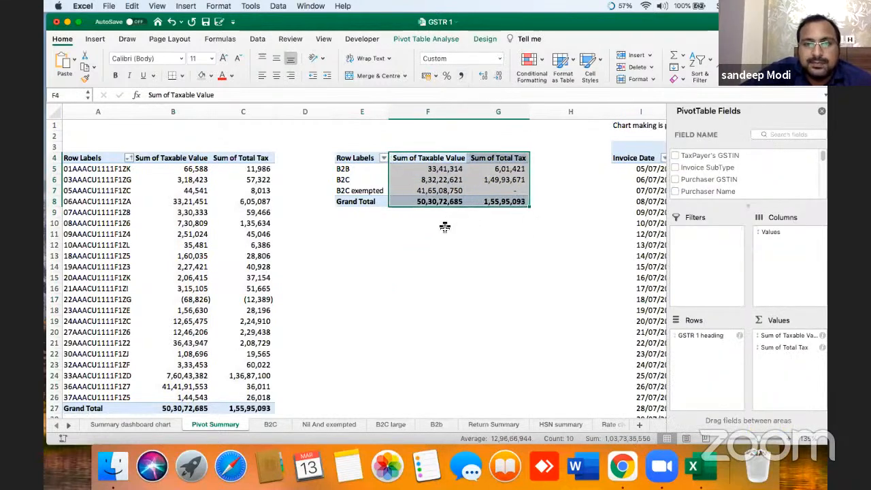
pyautogui.click(433, 232)
# Step: Insert a 2-D clustered column pivot chart from the taxpayer GSTIN pivot table in A4:C27 of the Pivot Summary sheet
pyautogui.moveTo(69, 158); pyautogui.dragTo(239, 409)
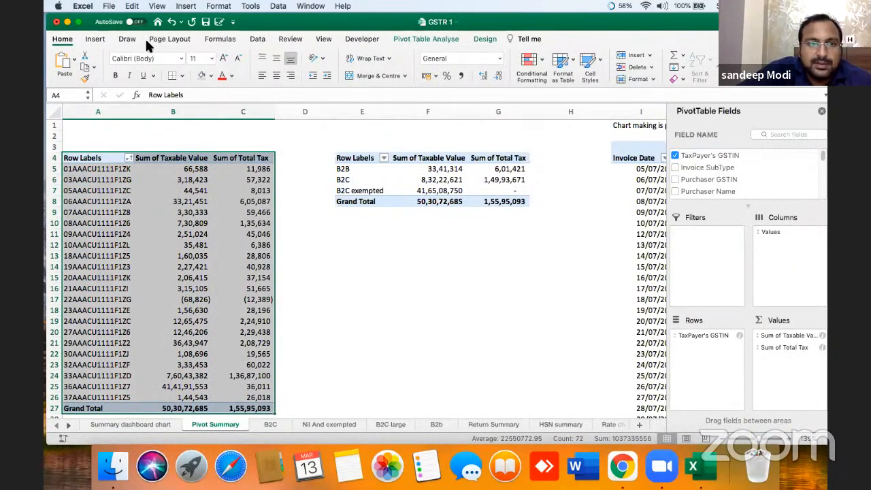
pyautogui.click(95, 39)
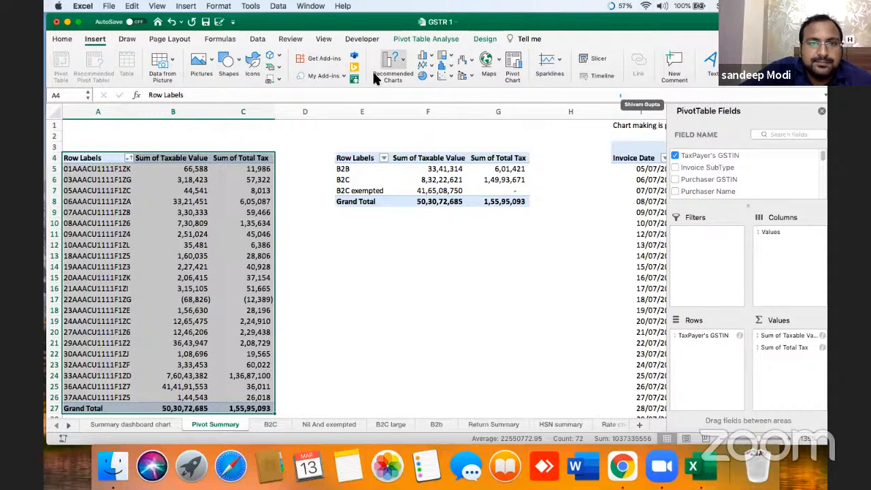
pyautogui.moveTo(569, 27); pyautogui.dragTo(564, 64)
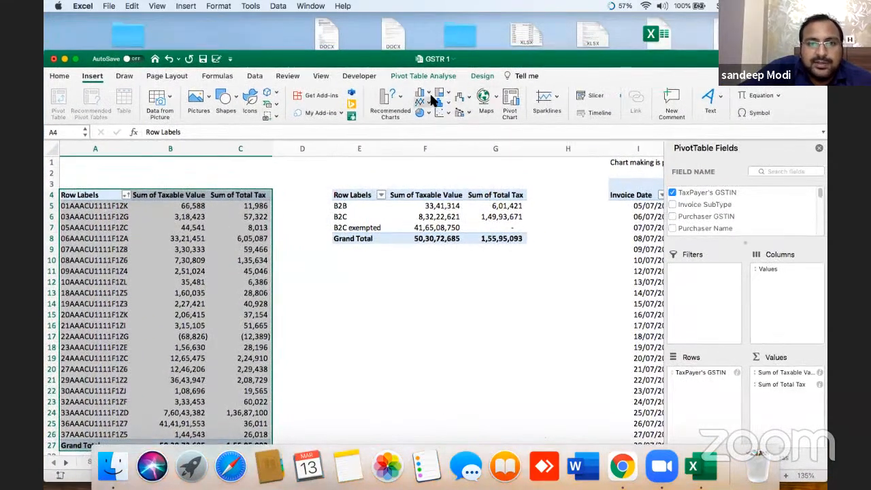
pyautogui.click(429, 95)
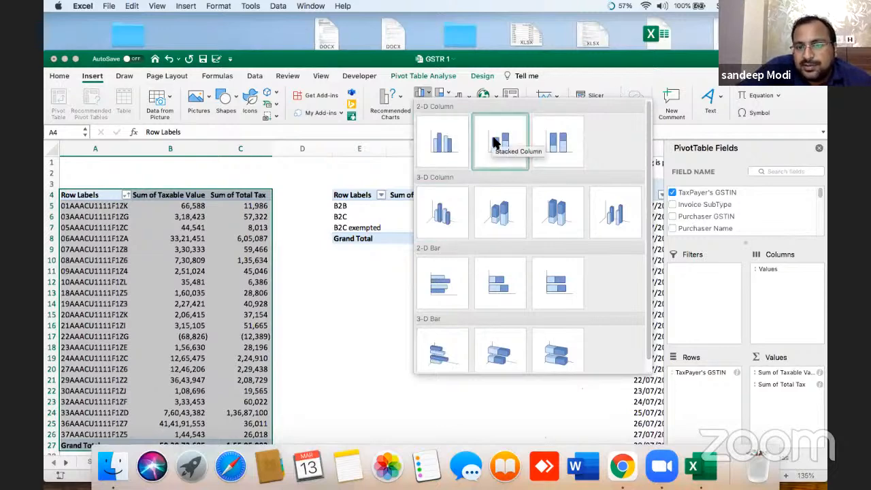
pyautogui.click(450, 136)
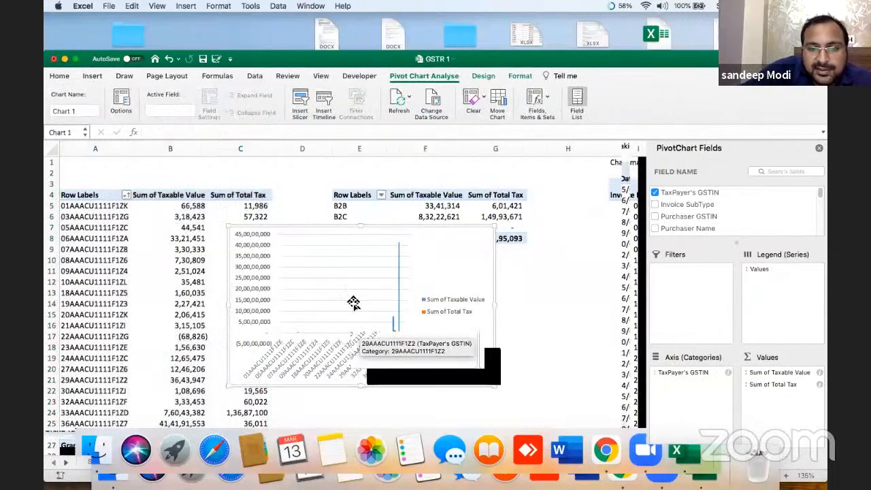
# Step: Delete the gridlines and legend from the GSTIN chart and widen it to about column H
pyautogui.click(369, 271)
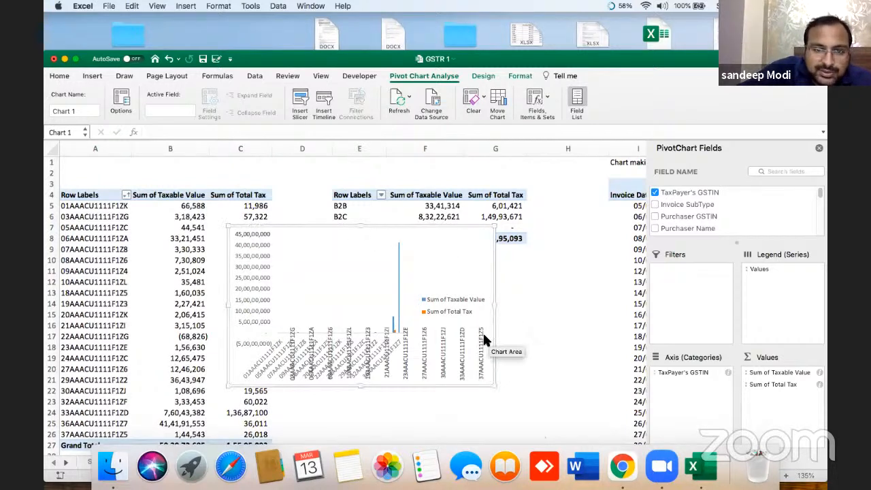
pyautogui.press('Delete')
pyautogui.moveTo(496, 309); pyautogui.dragTo(559, 305)
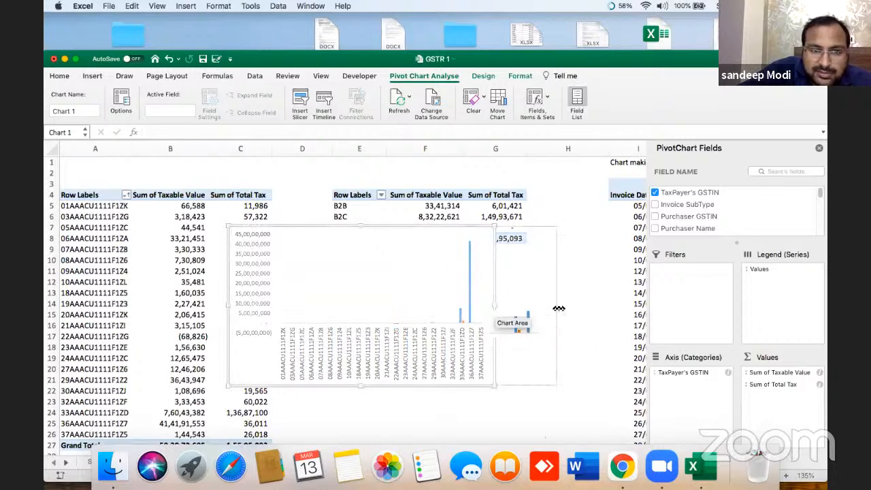
pyautogui.click(343, 263)
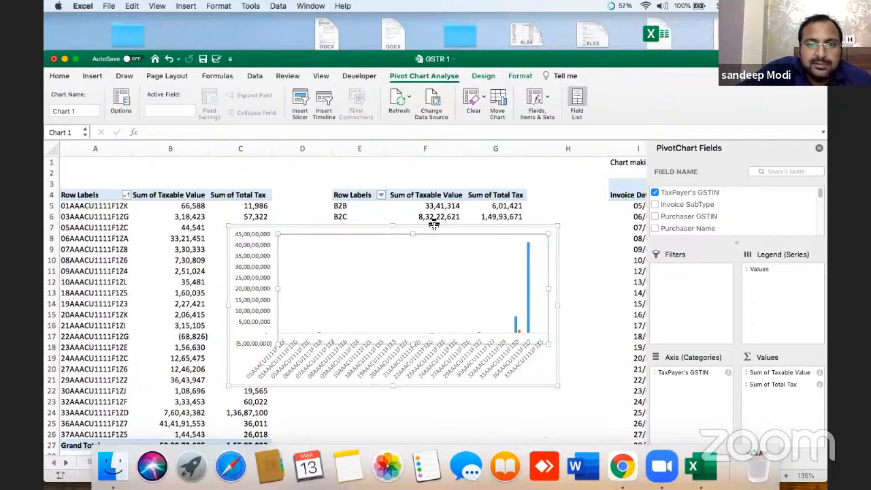
pyautogui.click(548, 189)
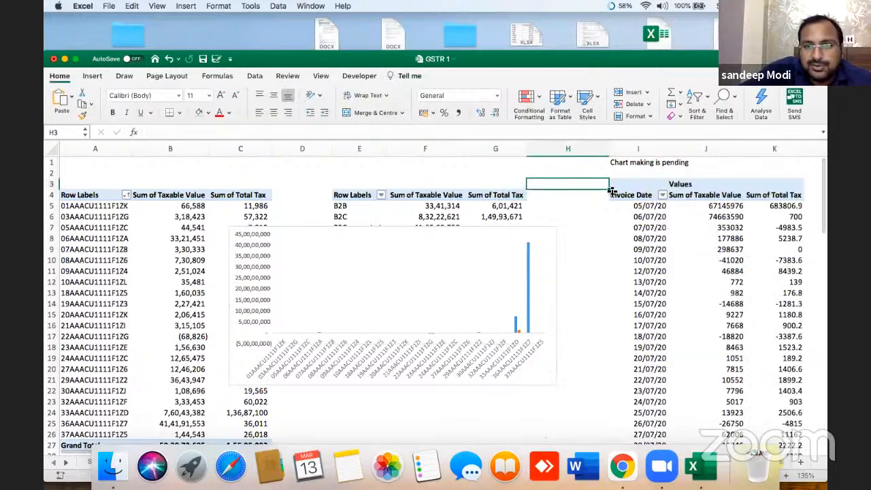
# Step: Move the GSTIN chart over columns A to E, just below row 8, clear of the GSTR 1 heading pivot table
pyautogui.moveTo(630, 60); pyautogui.dragTo(623, 25)
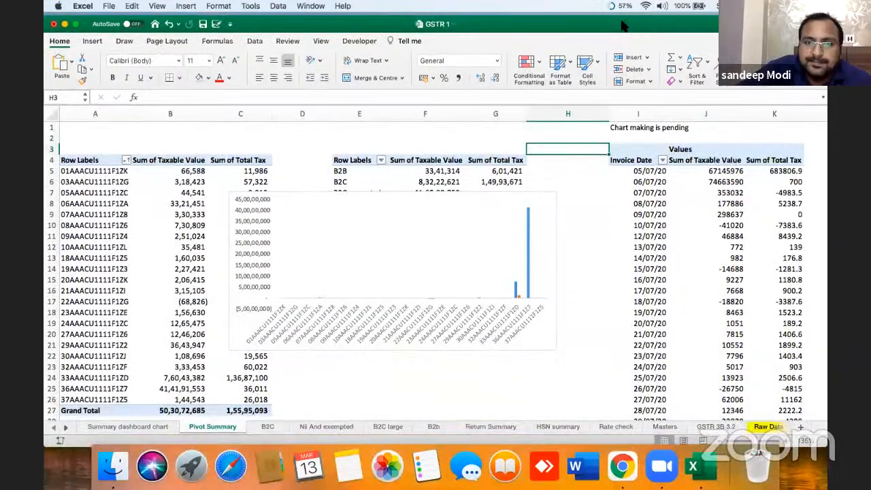
pyautogui.moveTo(514, 198); pyautogui.dragTo(411, 201)
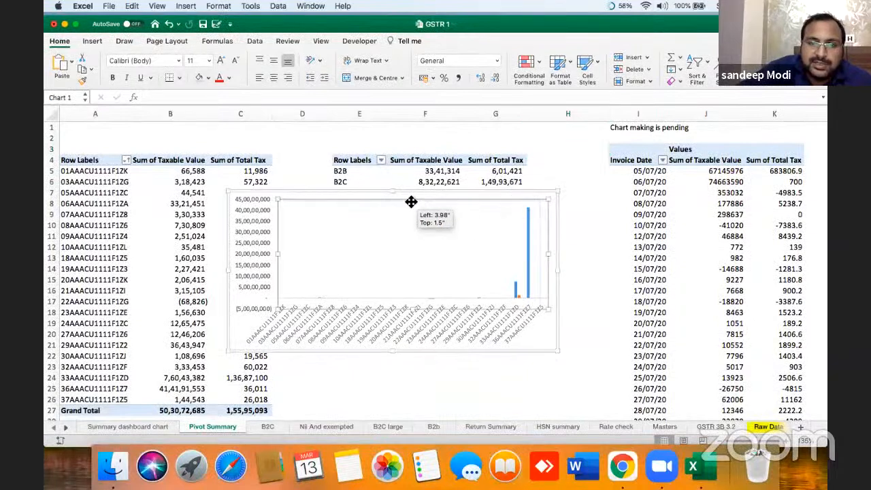
pyautogui.moveTo(535, 195); pyautogui.dragTo(365, 210)
# Step: Insert a 2-D clustered column pivot chart from the GSTR 1 heading pivot table in E4:G8
pyautogui.click(369, 161)
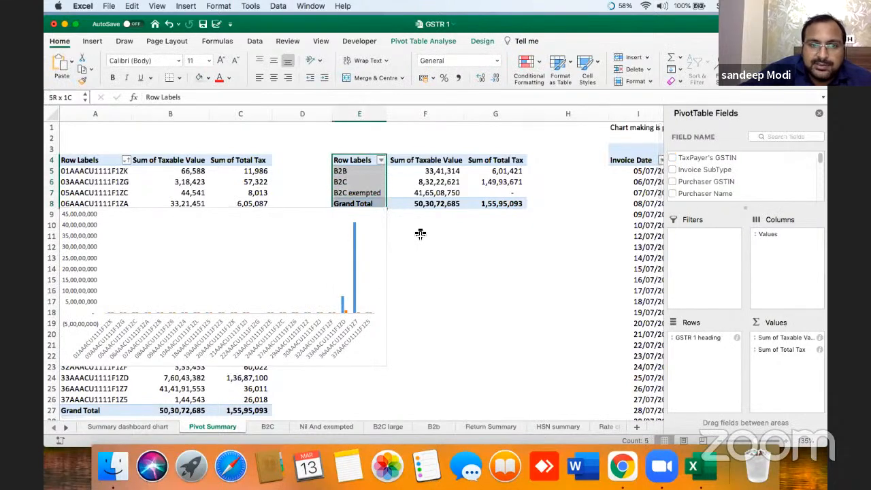
pyautogui.hotkey('shift', 'Right')
pyautogui.hotkey('shift', 'Right')
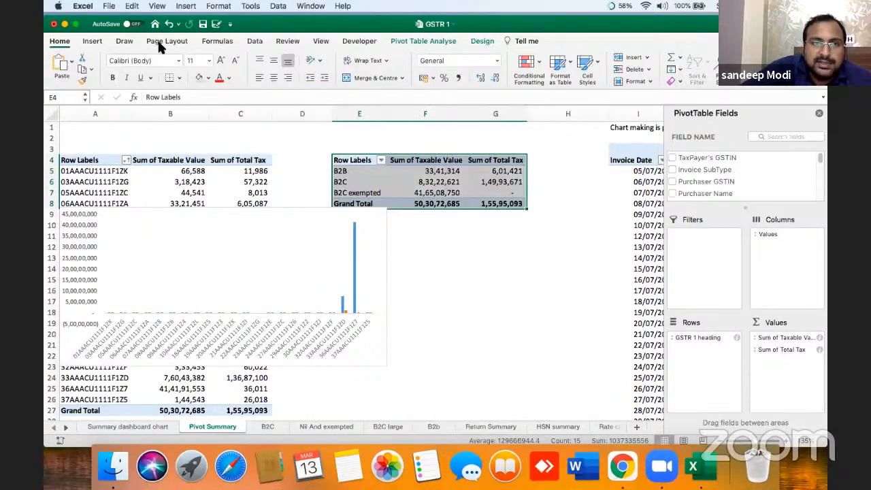
pyautogui.click(92, 42)
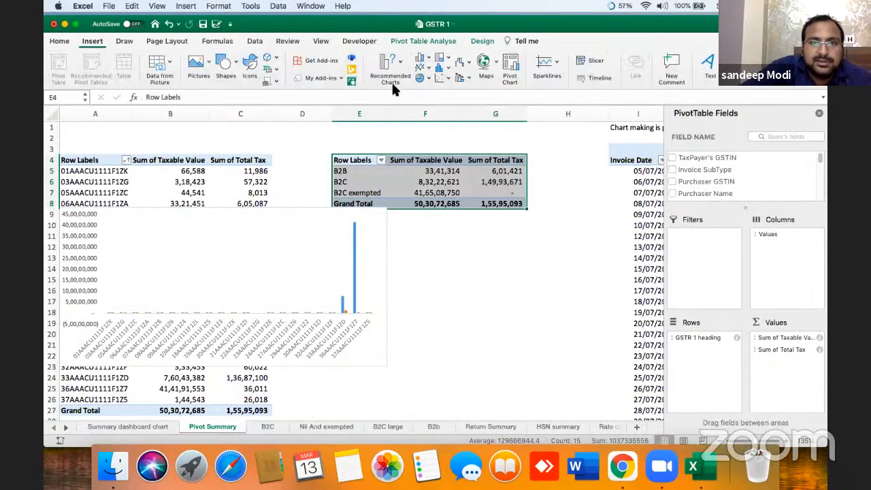
pyautogui.click(429, 59)
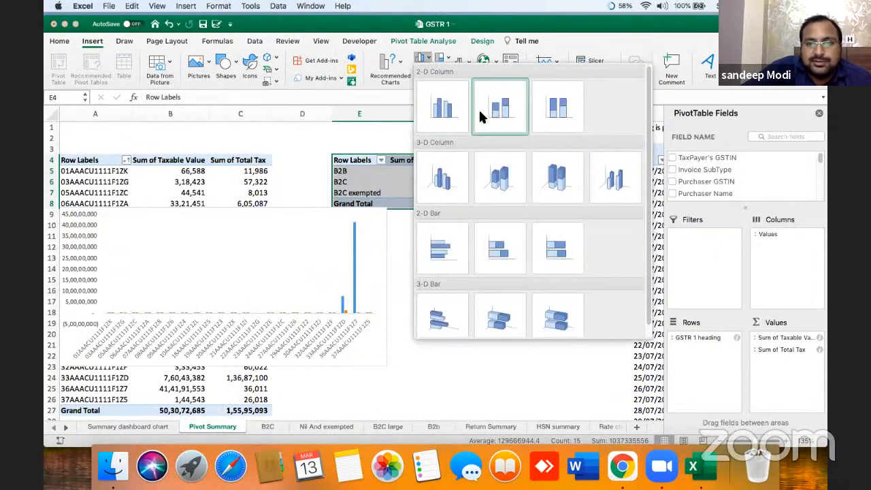
pyautogui.click(442, 105)
# Step: Delete the legend and gridlines from the GSTR 1 heading chart
pyautogui.click(456, 272)
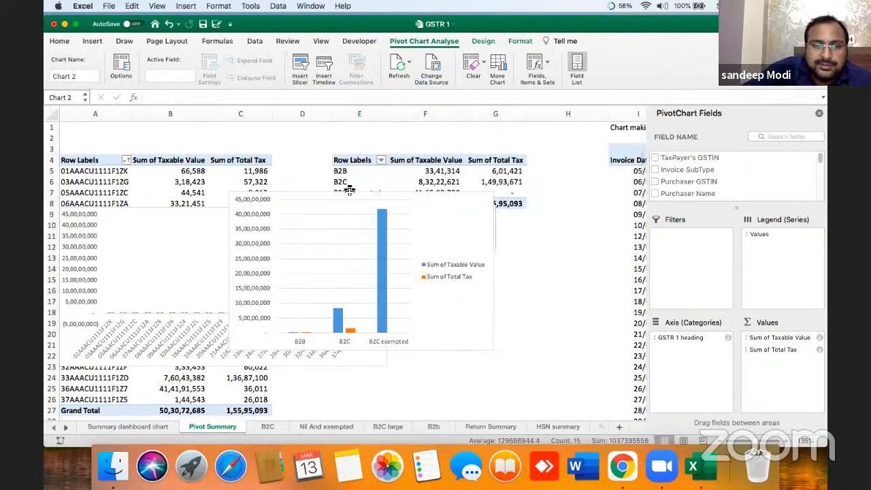
pyautogui.press('Delete')
pyautogui.click(350, 219)
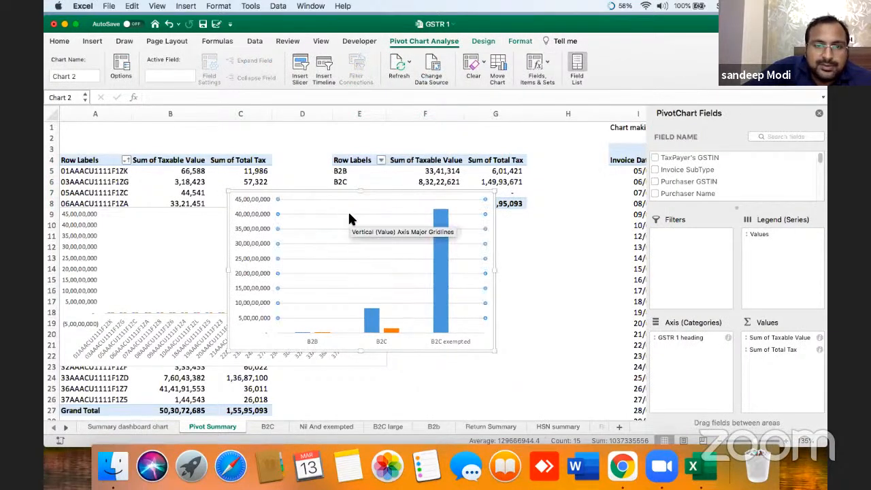
# Step: Cut both pivot charts from the Pivot Summary sheet and paste them into the Summary dashboard chart sheet
pyautogui.click(204, 221)
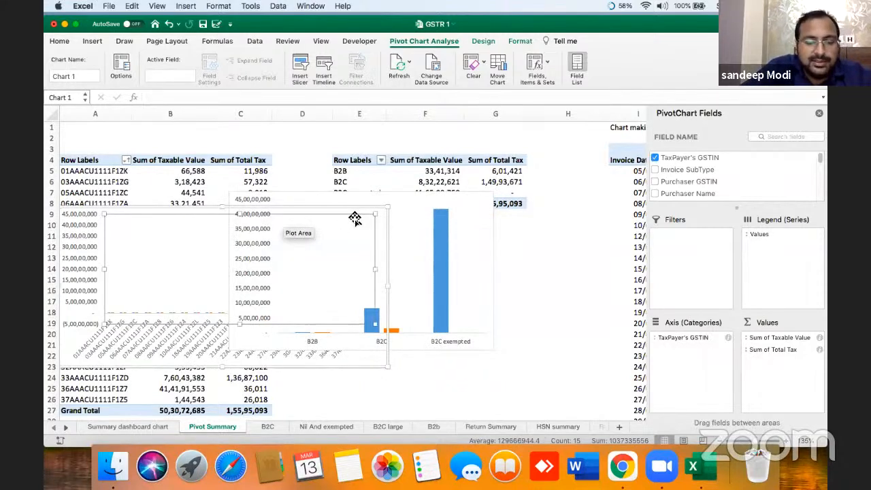
pyautogui.click(458, 202)
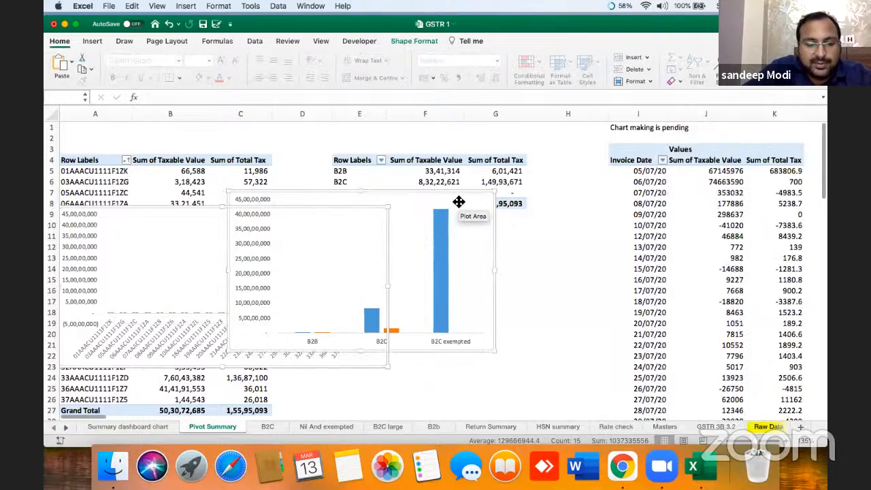
pyautogui.press('Delete')
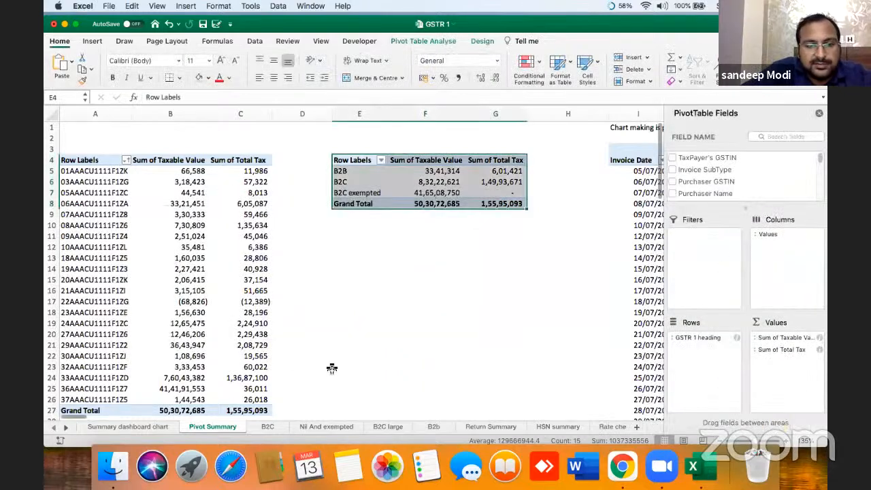
pyautogui.click(128, 427)
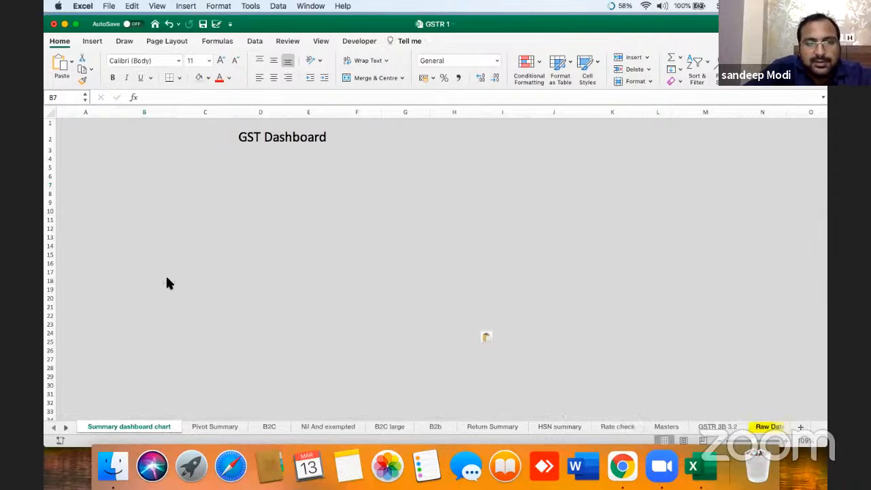
pyautogui.press('super+v')
# Step: Place the GSTR 1 heading chart beside the GSTIN chart, close the field list, and widen the chart to about column L
pyautogui.click(519, 227)
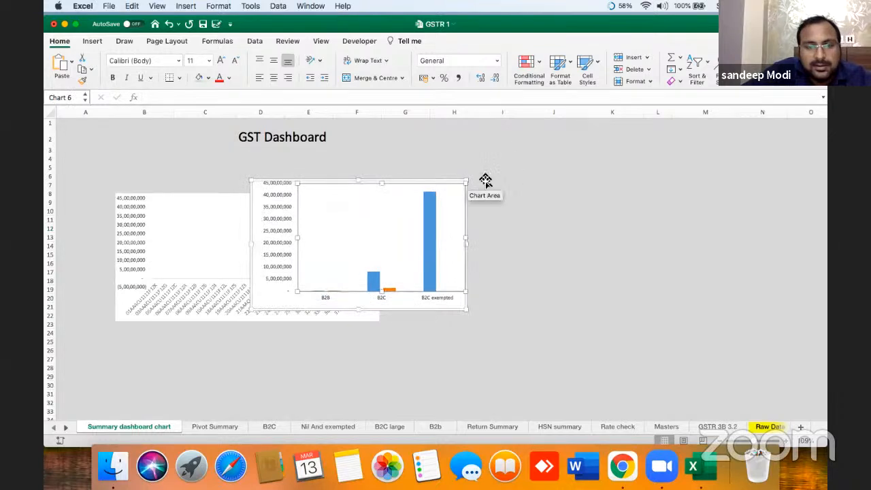
pyautogui.click(457, 183)
pyautogui.moveTo(461, 212); pyautogui.dragTo(606, 190)
pyautogui.click(455, 183)
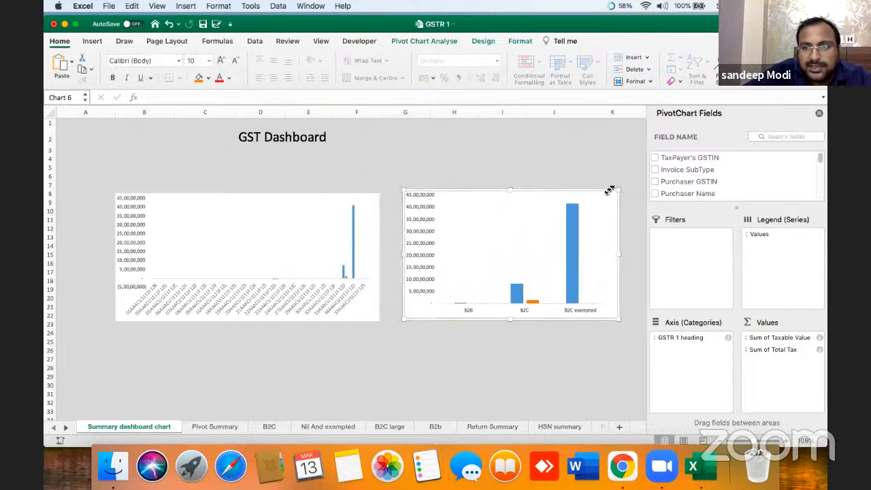
pyautogui.click(820, 116)
pyautogui.moveTo(620, 254); pyautogui.dragTo(675, 254)
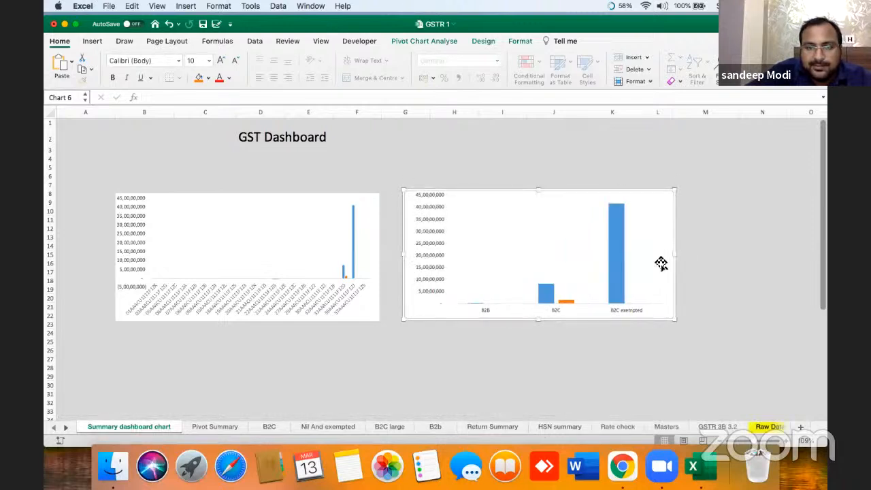
# Step: Add a chart title above the GSTIN chart on the dashboard
pyautogui.click(266, 248)
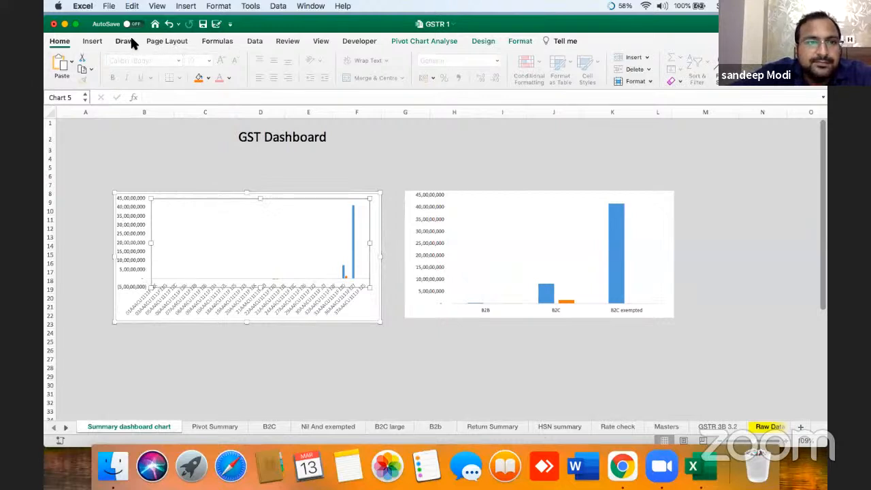
pyautogui.click(93, 42)
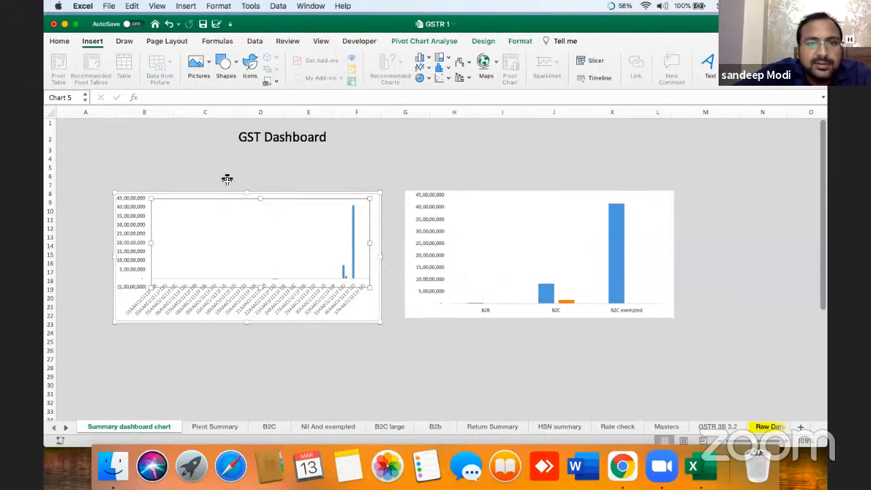
pyautogui.moveTo(628, 27); pyautogui.dragTo(625, 53)
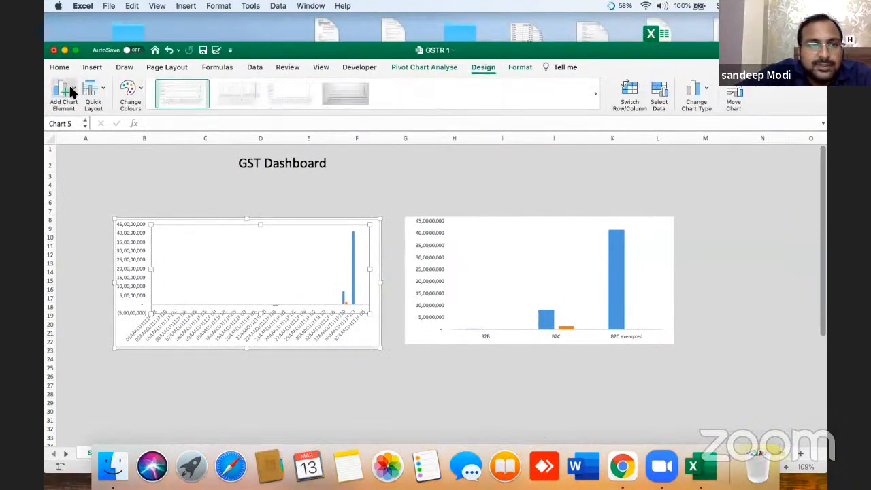
pyautogui.click(63, 90)
pyautogui.moveTo(85, 132)
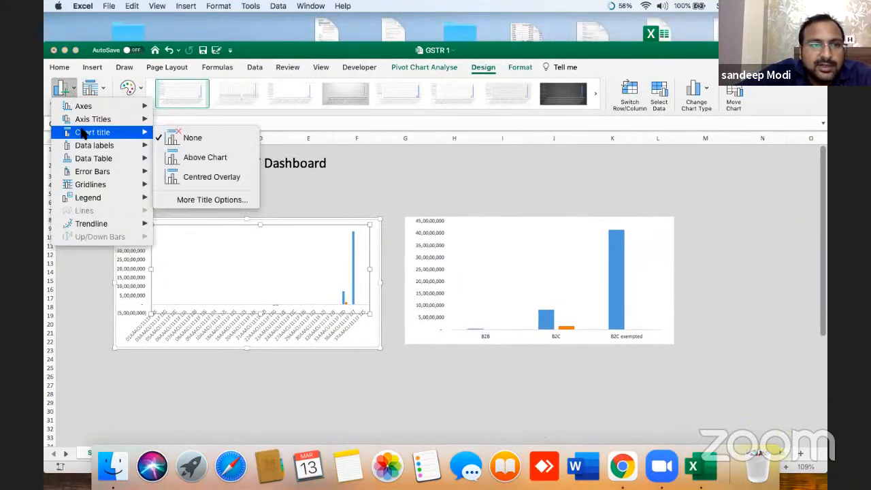
pyautogui.click(188, 157)
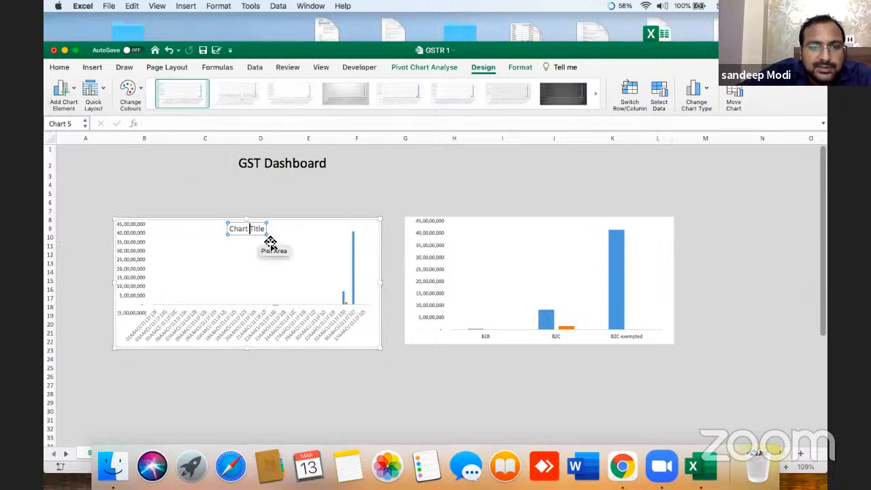
# Step: Replace the GSTIN chart's placeholder title with "GSTN wise data"
pyautogui.press('BackSpace')
pyautogui.press('BackSpace')
pyautogui.press('BackSpace')
pyautogui.press('BackSpace')
pyautogui.press('BackSpace')
pyautogui.press('BackSpace')
pyautogui.press('BackSpace')
pyautogui.press('BackSpace')
pyautogui.press('BackSpace')
pyautogui.press('BackSpace')
pyautogui.press('BackSpace')
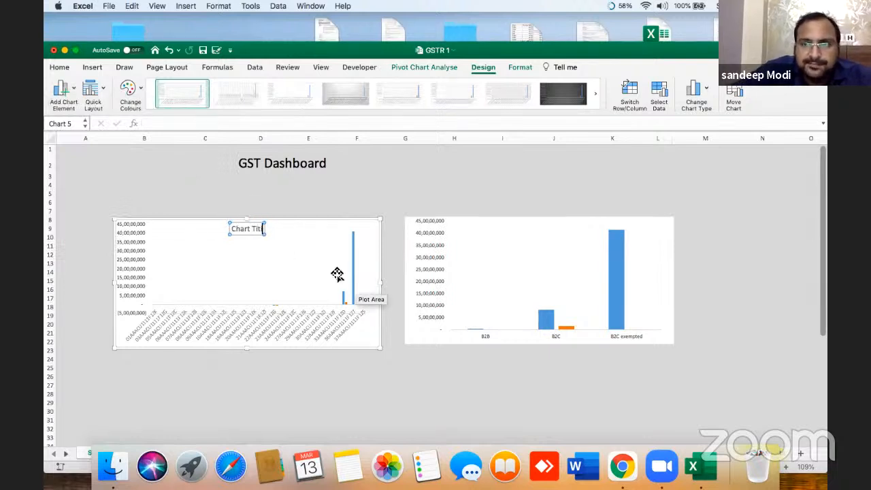
pyautogui.write('G')
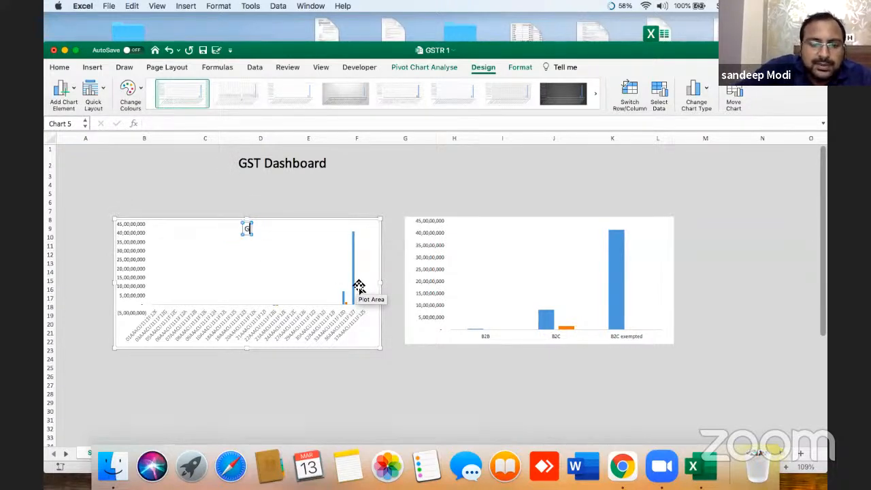
pyautogui.write('STN wis')
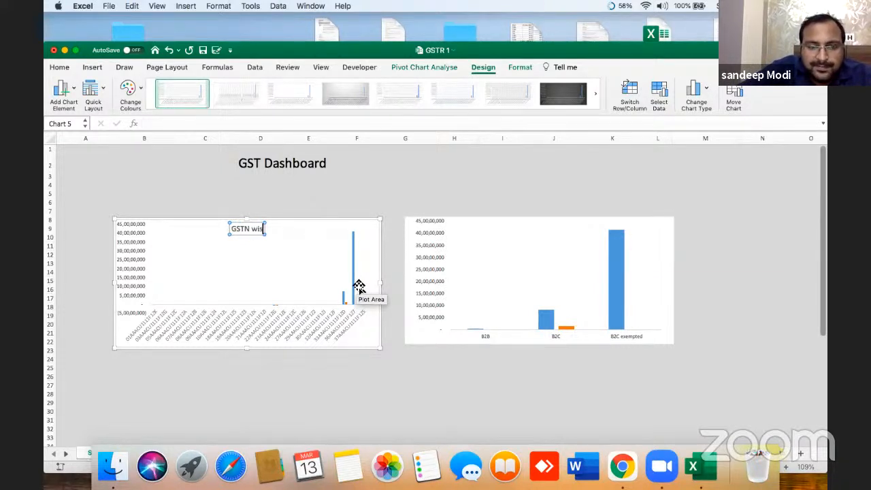
pyautogui.write('e data')
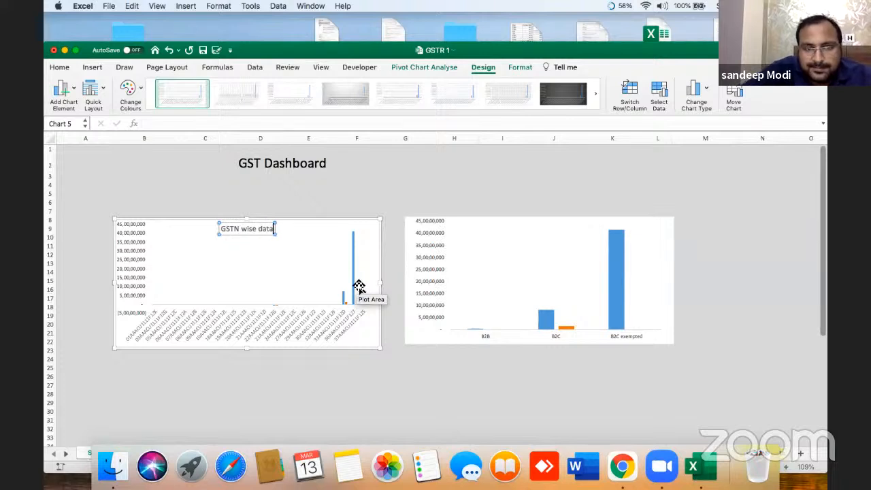
pyautogui.click(401, 197)
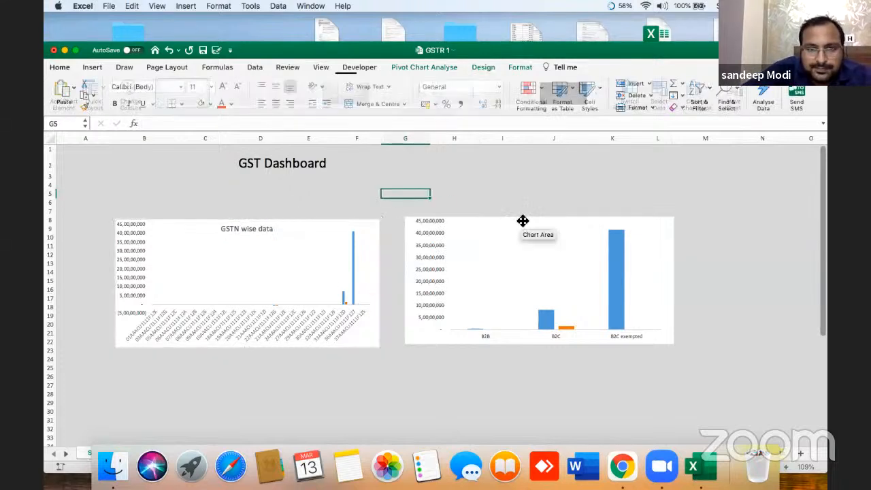
# Step: Add a chart title above the GSTR 1 heading chart with the B2B and B2C categories
pyautogui.click(496, 248)
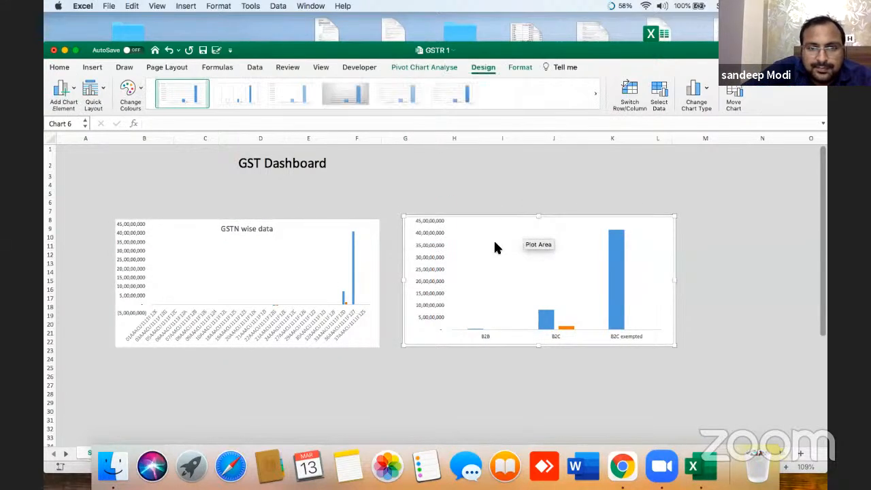
pyautogui.click(68, 92)
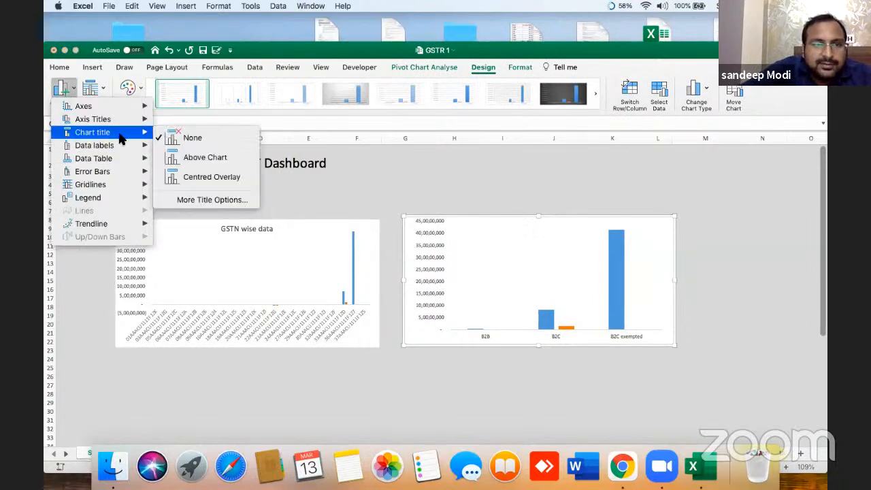
pyautogui.click(205, 158)
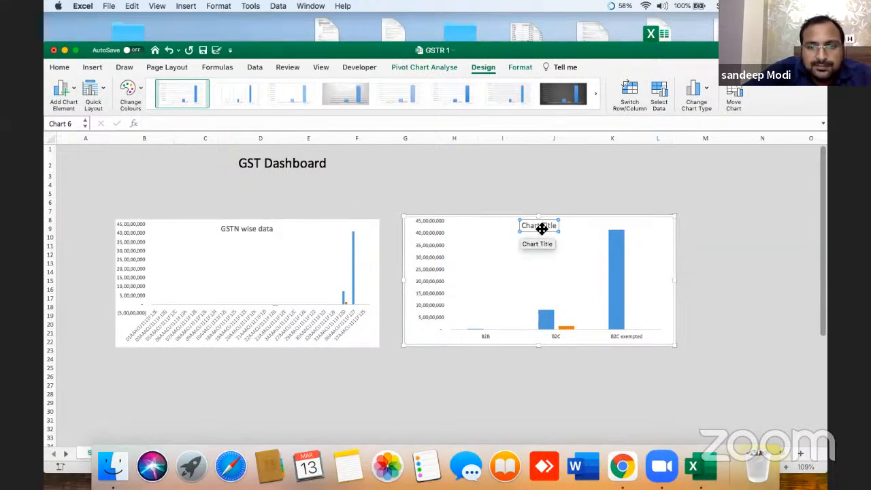
# Step: Replace the heading chart's placeholder title with "GSTN head wise"
pyautogui.doubleClick(542, 229)
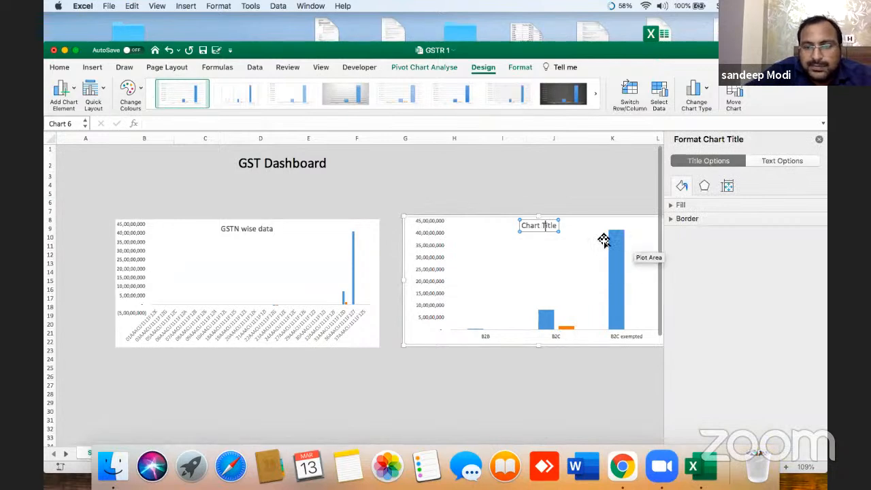
pyautogui.press('BackSpace')
pyautogui.press('BackSpace')
pyautogui.press('BackSpace')
pyautogui.press('BackSpace')
pyautogui.press('BackSpace')
pyautogui.press('BackSpace')
pyautogui.press('BackSpace')
pyautogui.press('BackSpace')
pyautogui.press('BackSpace')
pyautogui.press('BackSpace')
pyautogui.press('BackSpace')
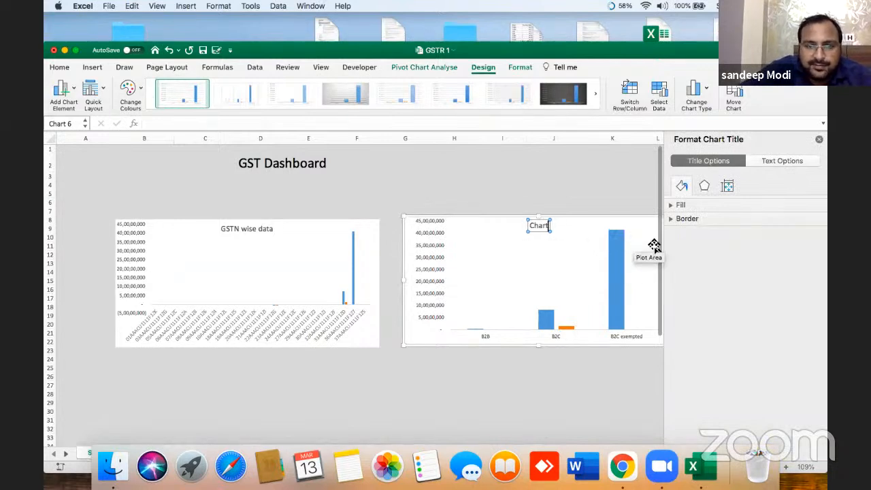
pyautogui.write('GST')
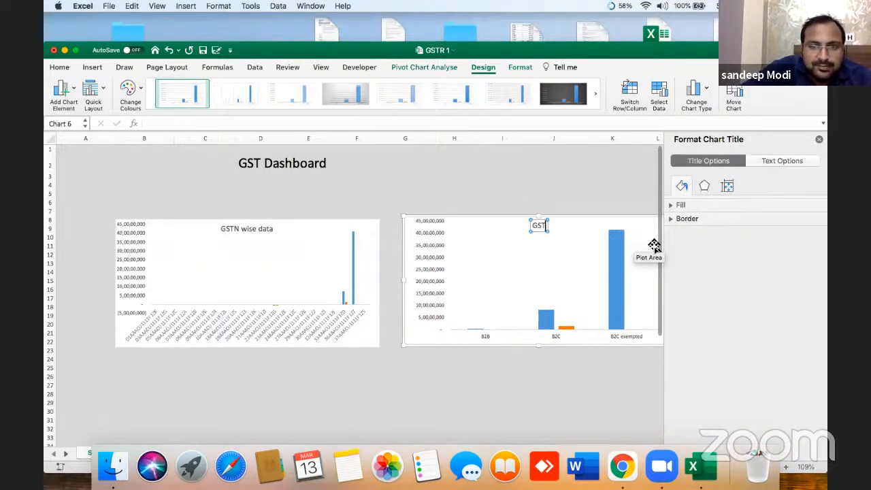
pyautogui.write('N head')
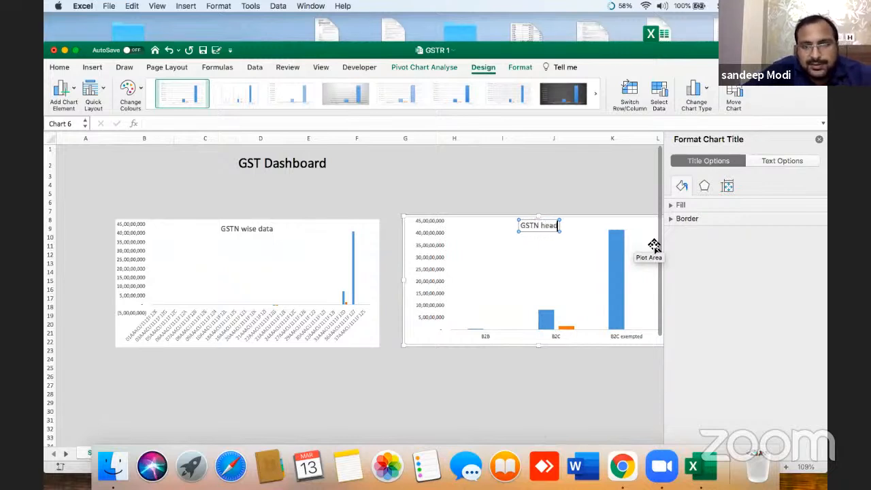
pyautogui.write(' wise')
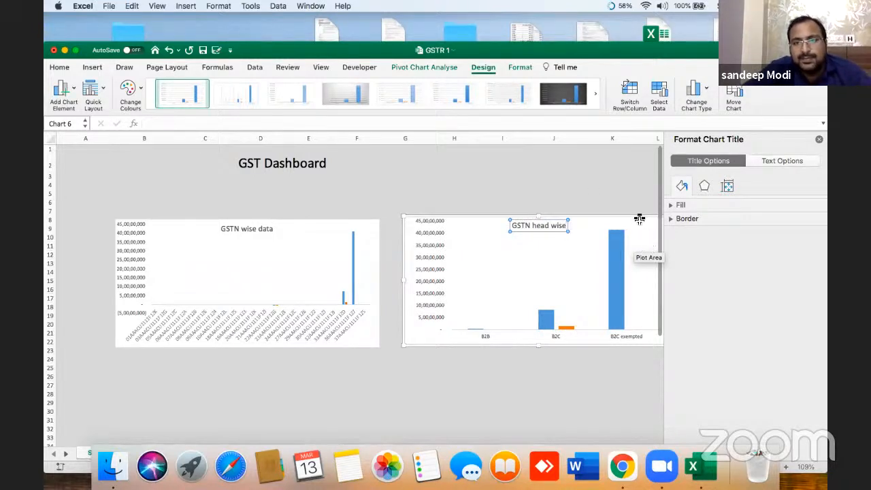
pyautogui.click(594, 191)
# Step: Insert slicers for TaxPayer's GSTIN, Purchaser Name and Place of Supply from the GSTN head wise chart
pyautogui.moveTo(298, 51); pyautogui.dragTo(297, 23)
pyautogui.click(497, 211)
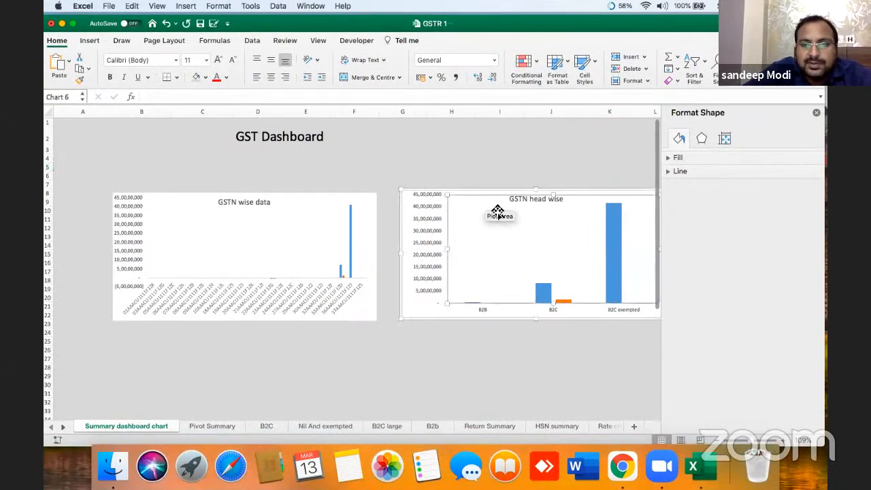
pyautogui.click(446, 204)
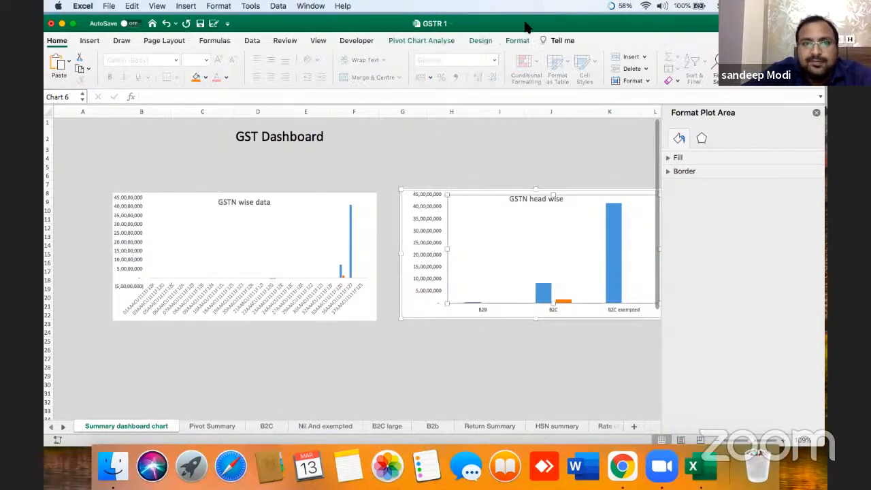
pyautogui.moveTo(529, 29); pyautogui.dragTo(492, 55)
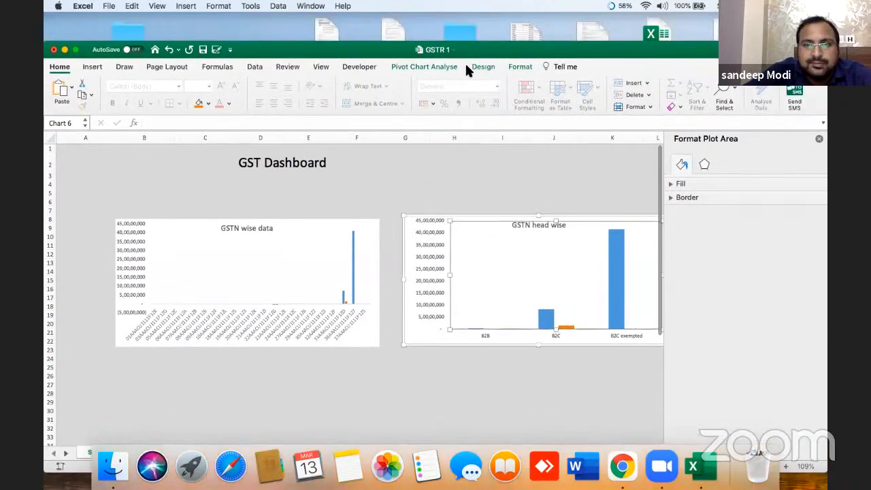
pyautogui.click(478, 66)
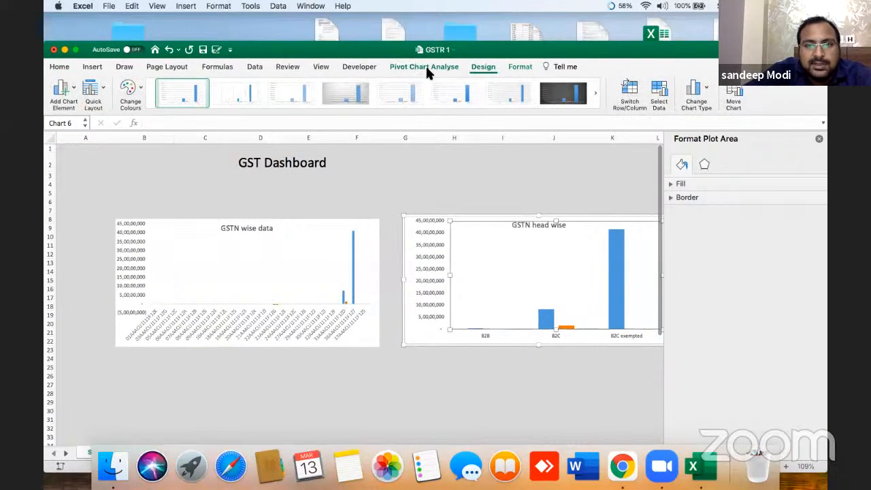
pyautogui.click(426, 67)
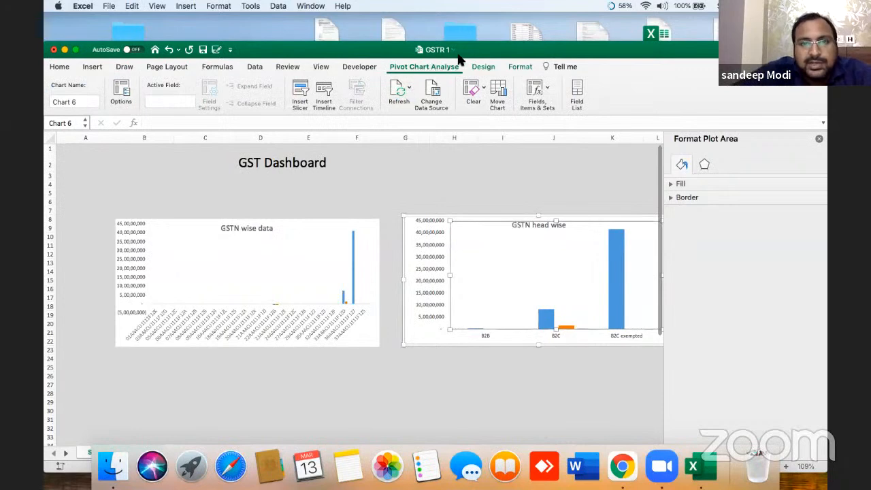
pyautogui.click(305, 98)
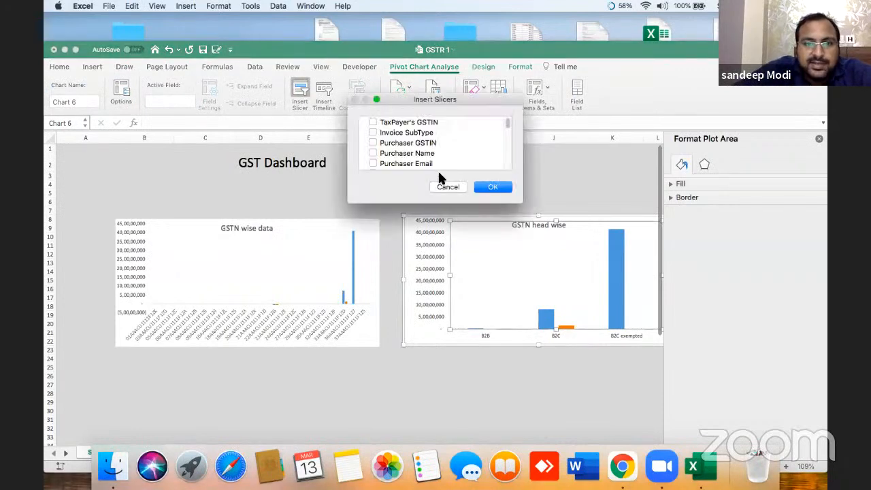
pyautogui.click(372, 123)
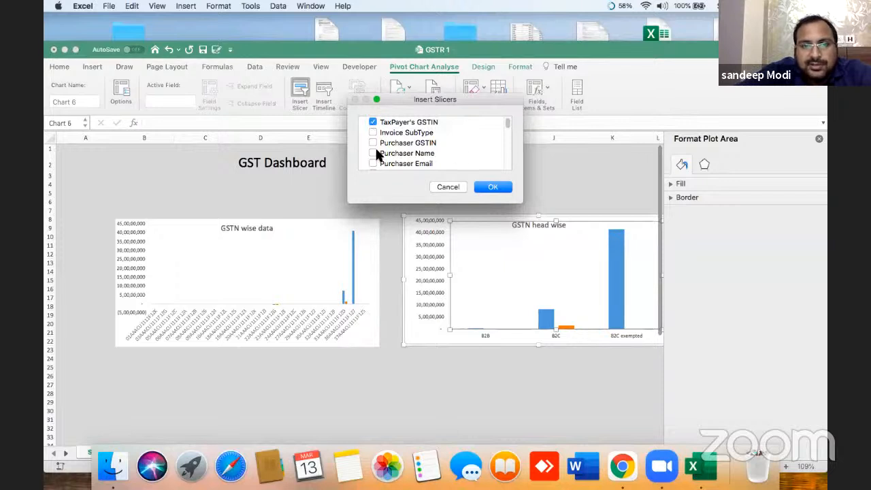
pyautogui.moveTo(508, 124); pyautogui.dragTo(511, 134)
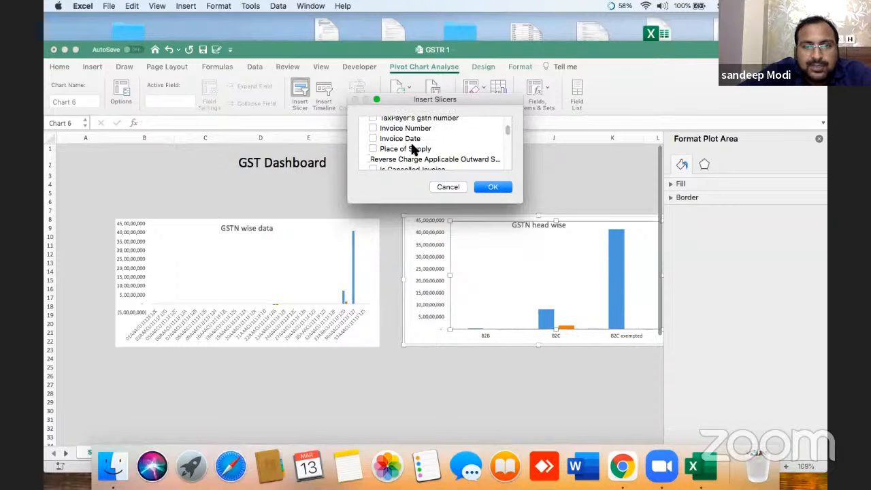
pyautogui.click(485, 185)
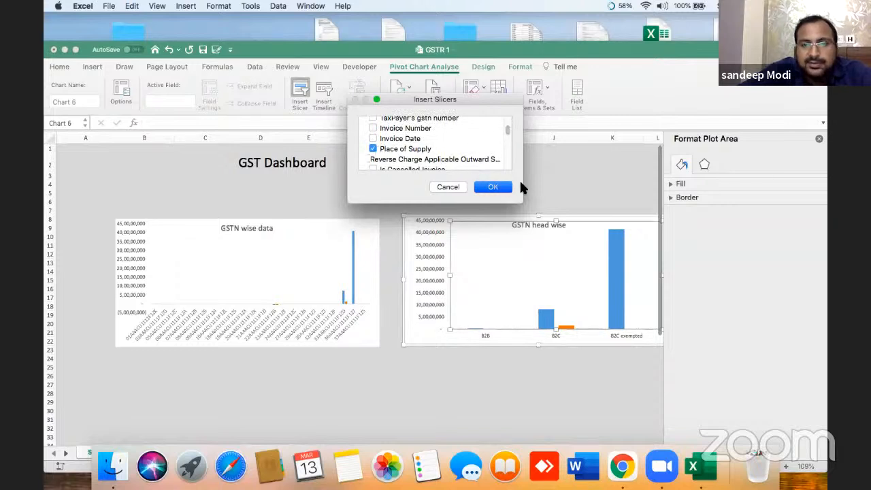
# Step: Move the TaxPayer's GSTIN slicer to the upper part of columns A and B, shorten it, and insert a new column at B
pyautogui.moveTo(323, 227); pyautogui.dragTo(85, 166)
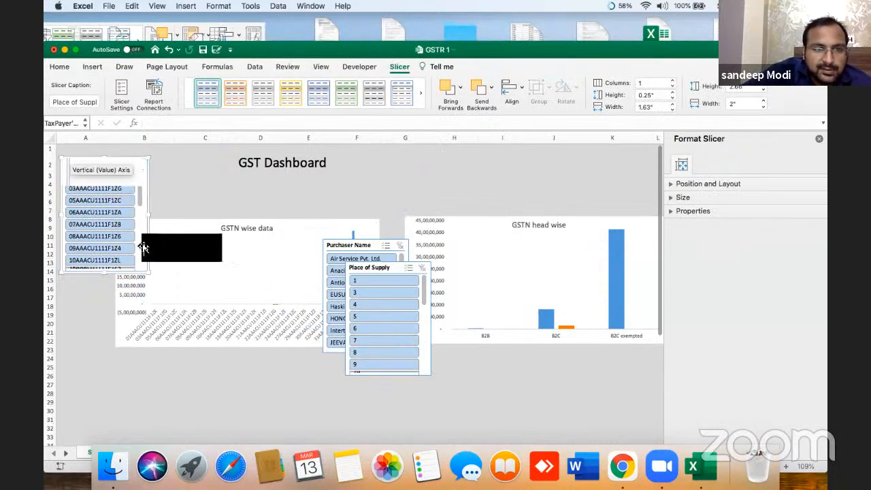
pyautogui.moveTo(141, 262); pyautogui.dragTo(145, 236)
pyautogui.click(128, 138)
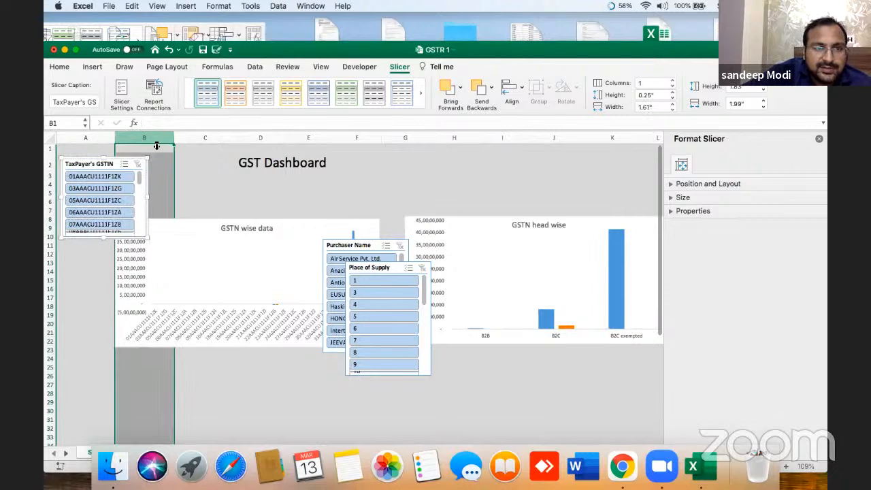
pyautogui.rightClick(156, 147)
pyautogui.click(243, 193)
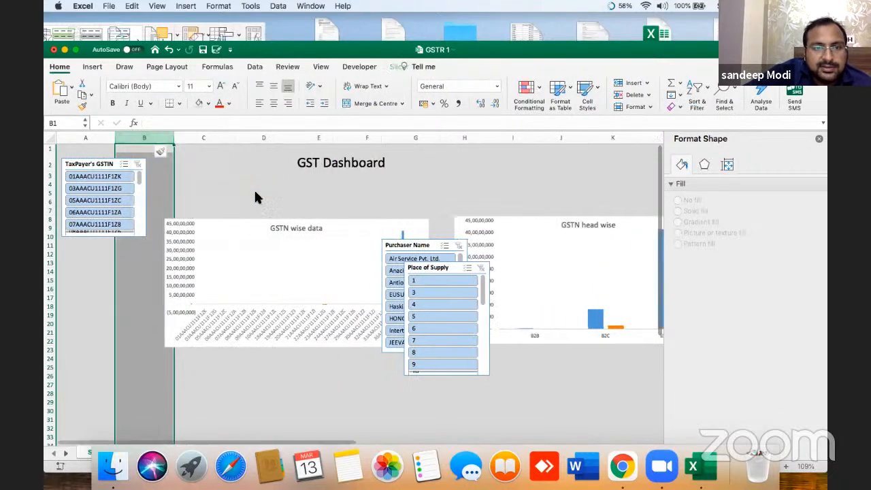
pyautogui.click(259, 194)
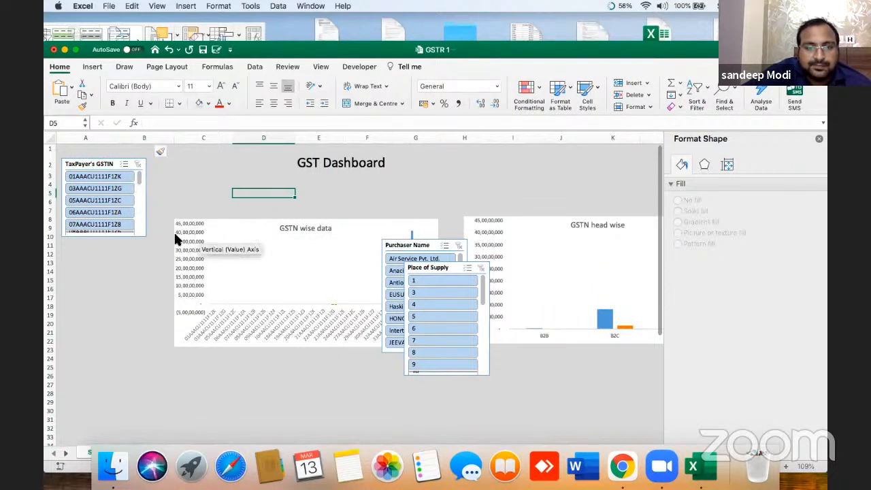
# Step: Place the Purchaser Name slicer below the TaxPayer's GSTIN slicer, enlarge the GSTIN slicer slightly, and close the format pane
pyautogui.moveTo(416, 243); pyautogui.dragTo(98, 272)
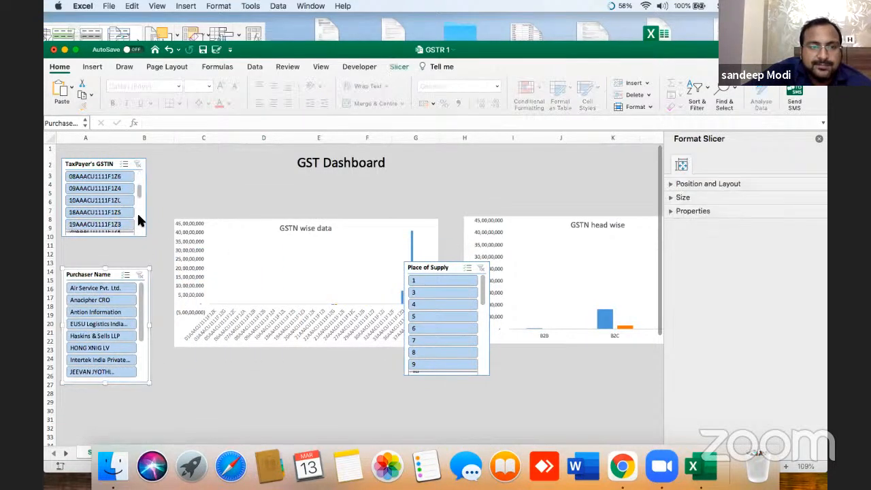
pyautogui.click(144, 240)
pyautogui.moveTo(146, 240); pyautogui.dragTo(156, 256)
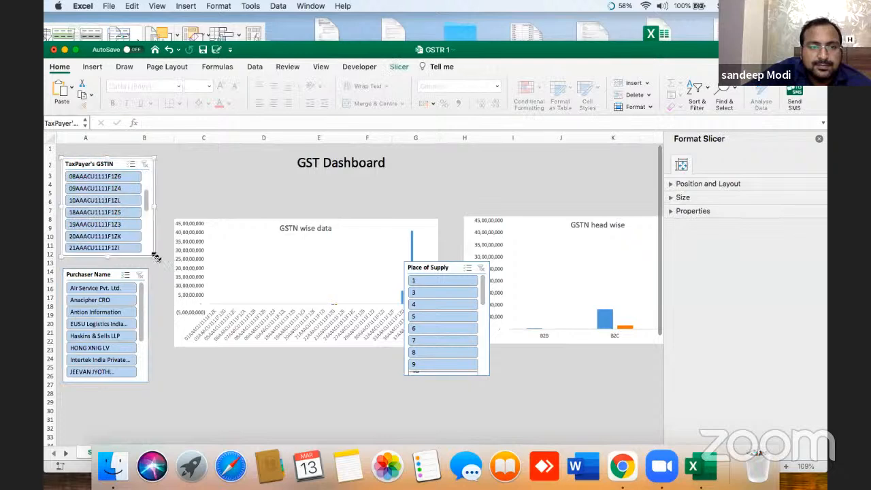
pyautogui.click(820, 141)
# Step: Delete the Place of Supply slicer and insert a State name slicer for the GSTN head wise chart, placed around column N
pyautogui.moveTo(475, 269); pyautogui.dragTo(785, 165)
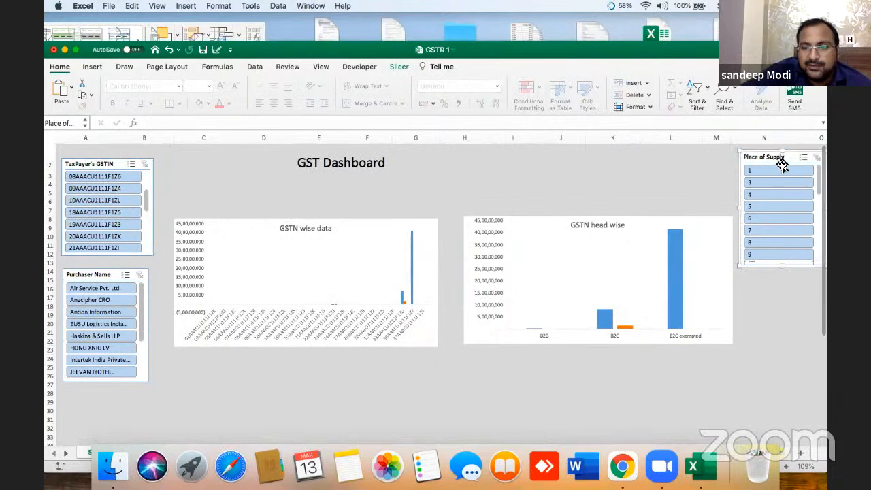
pyautogui.press('Delete')
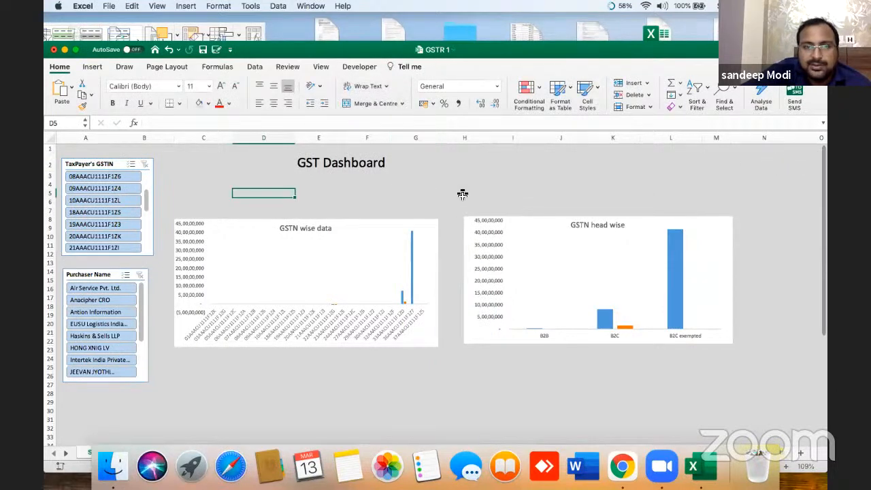
pyautogui.click(541, 227)
pyautogui.click(442, 70)
pyautogui.click(301, 98)
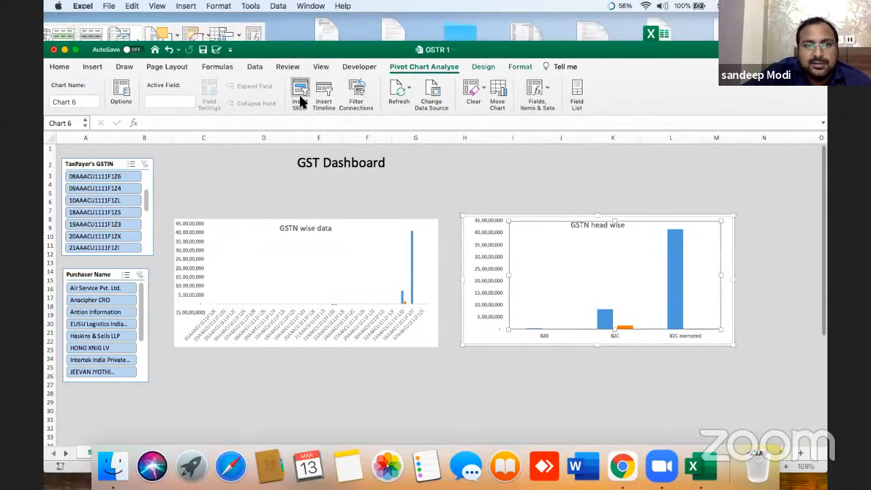
pyautogui.moveTo(508, 125); pyautogui.dragTo(516, 151)
pyautogui.click(373, 150)
pyautogui.click(490, 188)
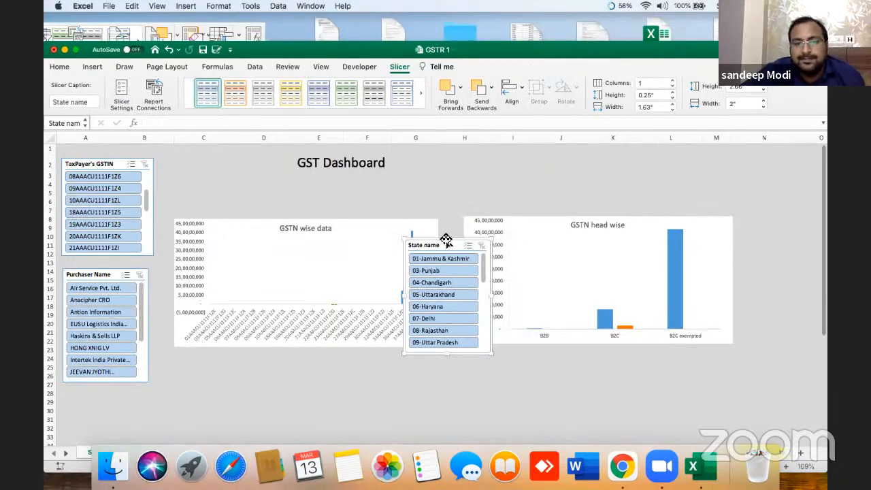
pyautogui.moveTo(443, 237); pyautogui.dragTo(771, 170)
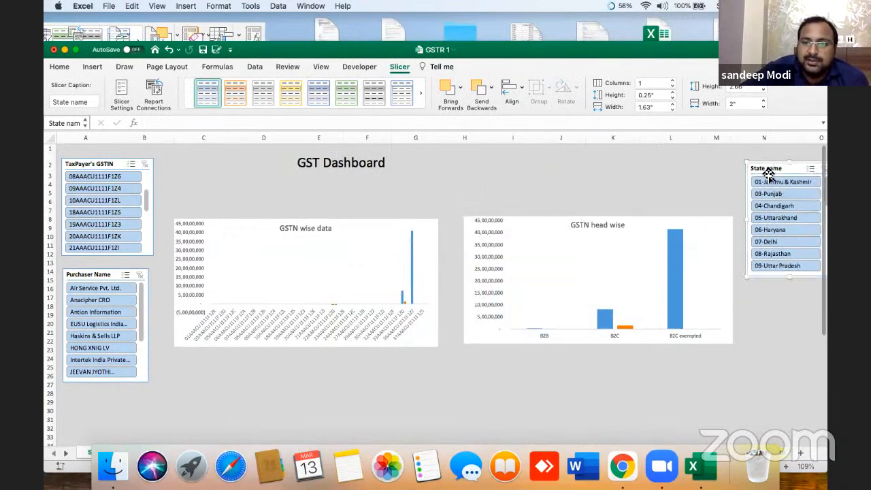
# Step: Filter with the State name slicer by 03-Punjab, 06-Haryana and 07-Delhi in turn, ending on 08-Rajasthan
pyautogui.click(772, 195)
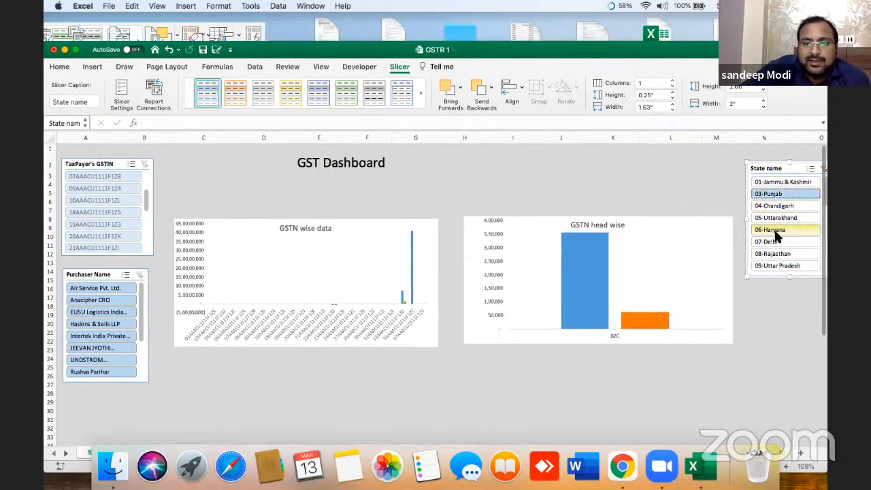
pyautogui.click(776, 230)
pyautogui.click(790, 241)
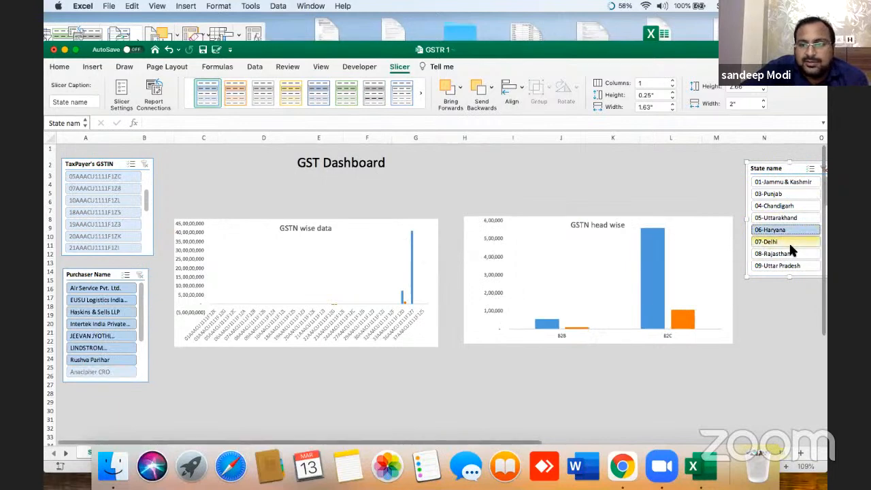
pyautogui.click(789, 254)
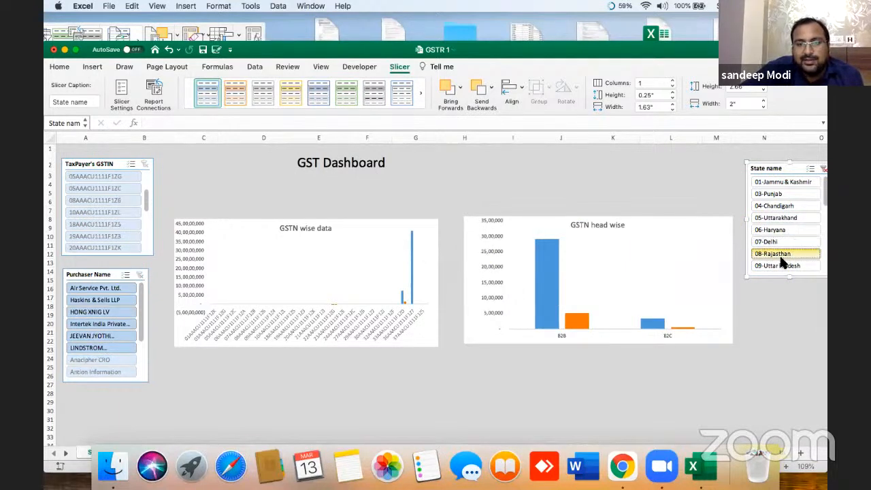
# Step: Connect the GSTN wise data chart to the State name slicer through its filter connections
pyautogui.click(257, 231)
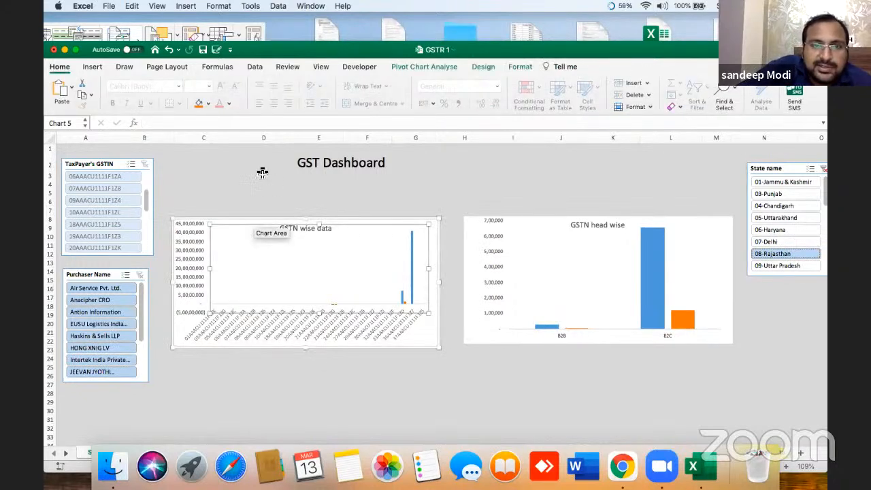
pyautogui.click(444, 68)
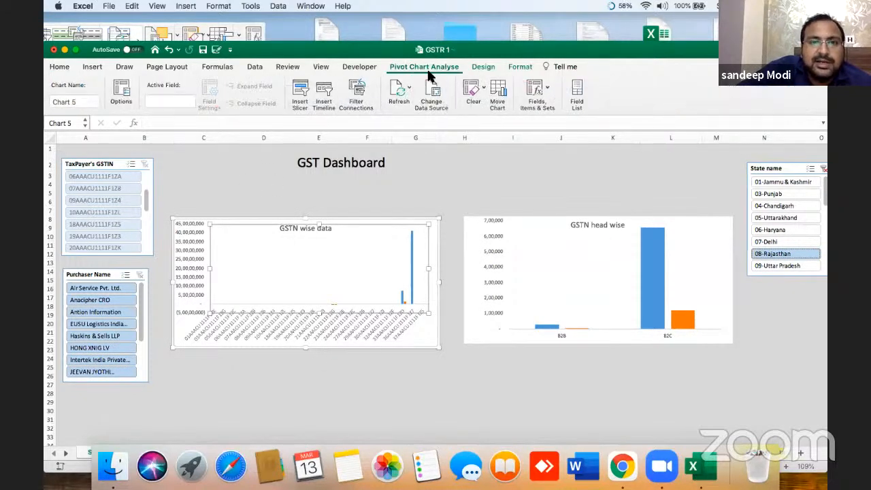
pyautogui.click(359, 90)
pyautogui.click(325, 148)
pyautogui.click(544, 199)
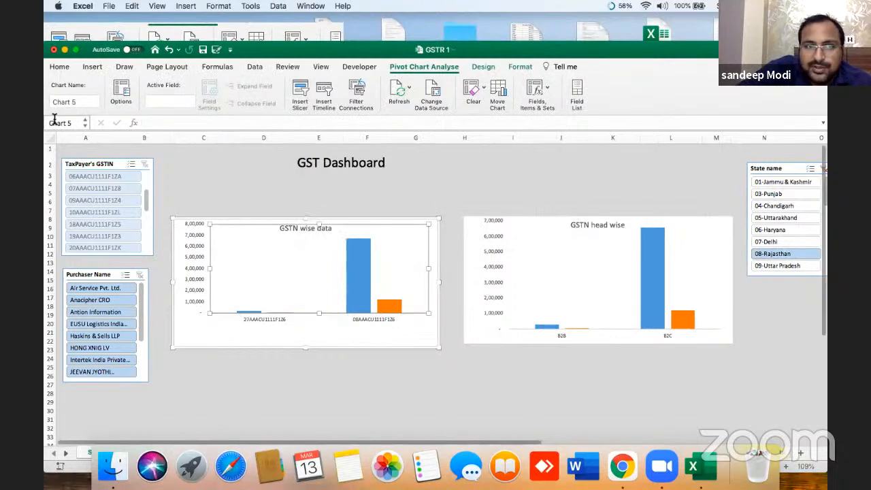
pyautogui.moveTo(580, 55); pyautogui.dragTo(576, 26)
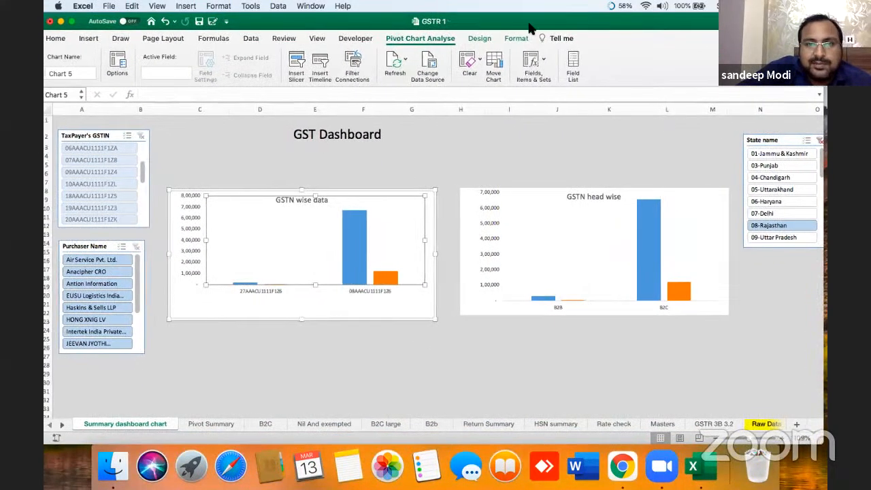
# Step: Show the Summary dashboard chart sheet in full screen and deselect the GSTN wise data chart
pyautogui.click(61, 21)
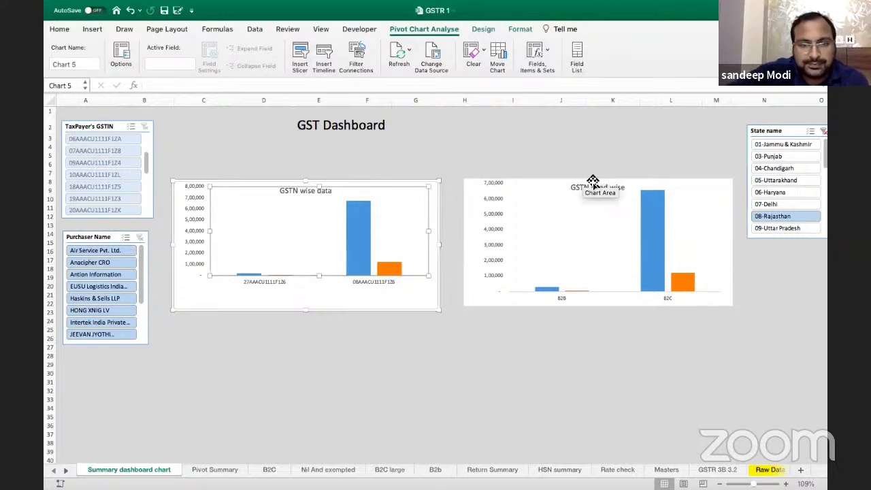
pyautogui.moveTo(613, 7)
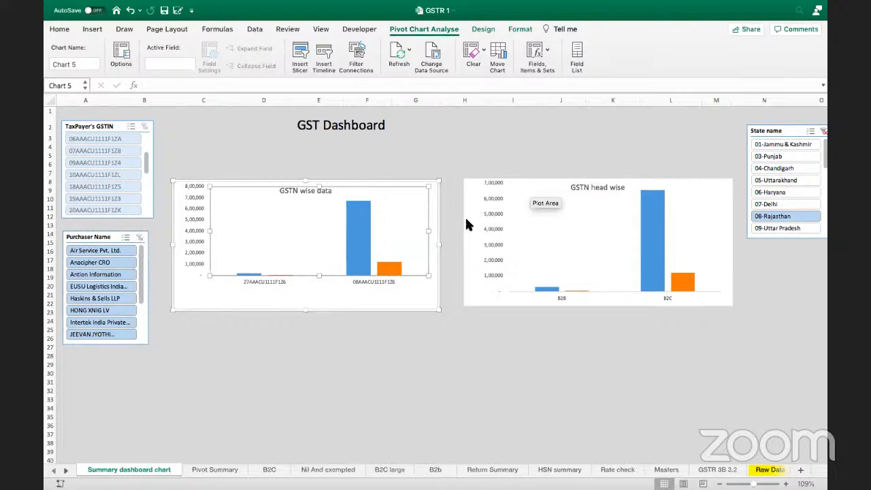
pyautogui.click(533, 355)
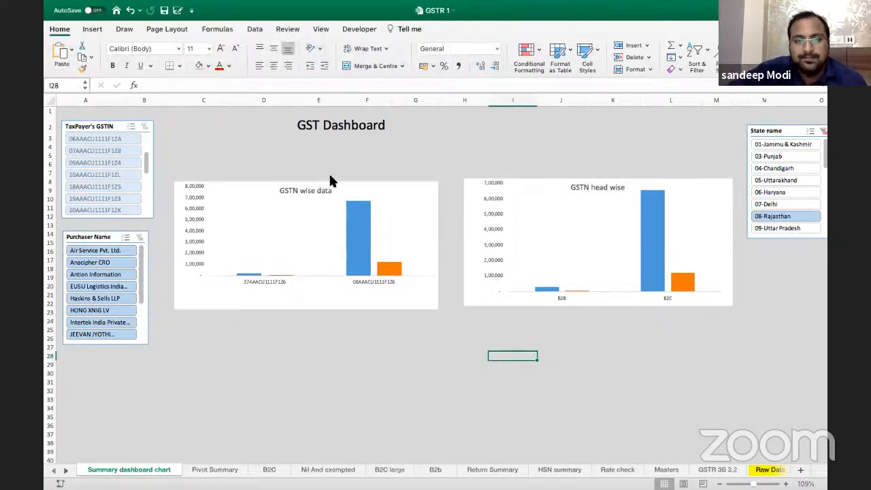
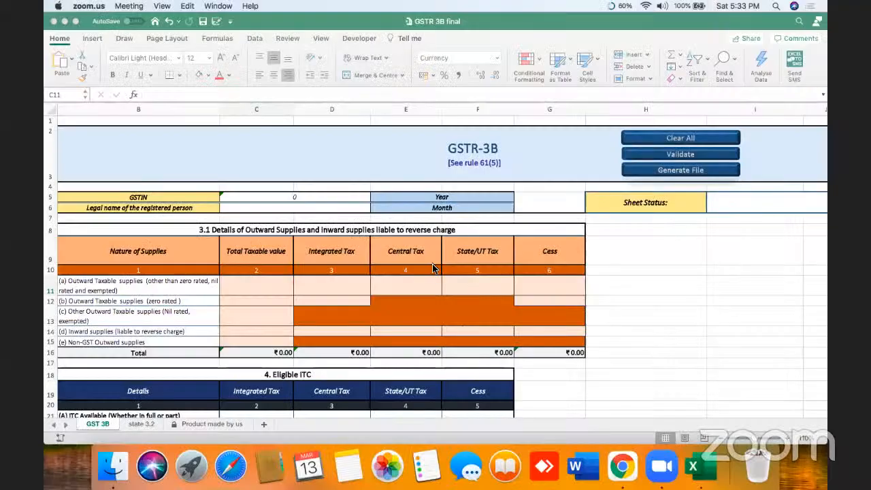
# Step: Switch to the GSTR 3B final workbook and insert a blank worksheet after the GST 3B sheet
pyautogui.click(354, 292)
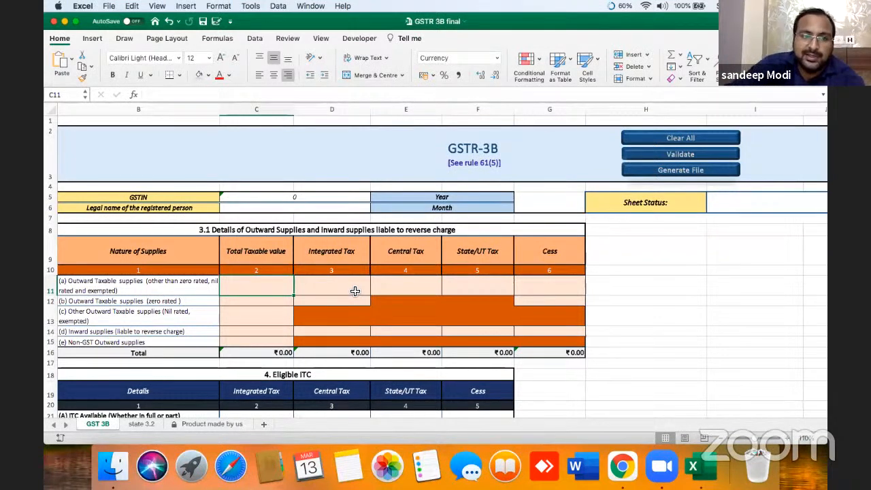
pyautogui.click(310, 287)
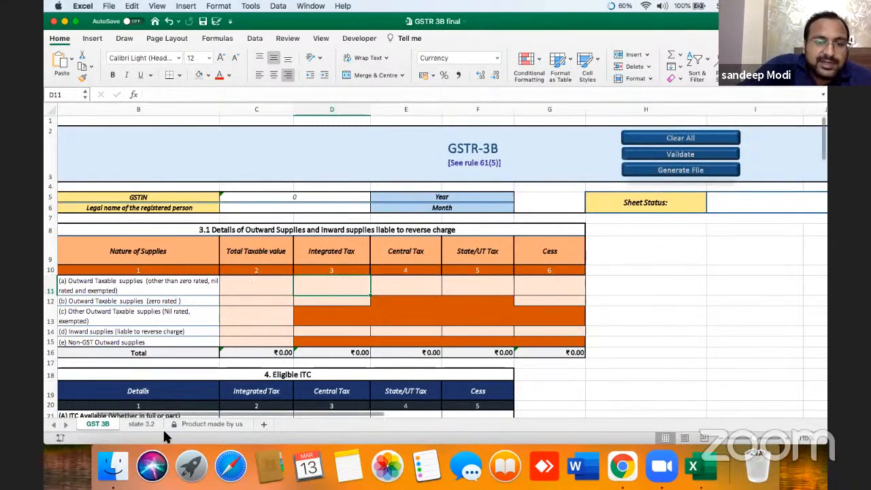
pyautogui.click(264, 424)
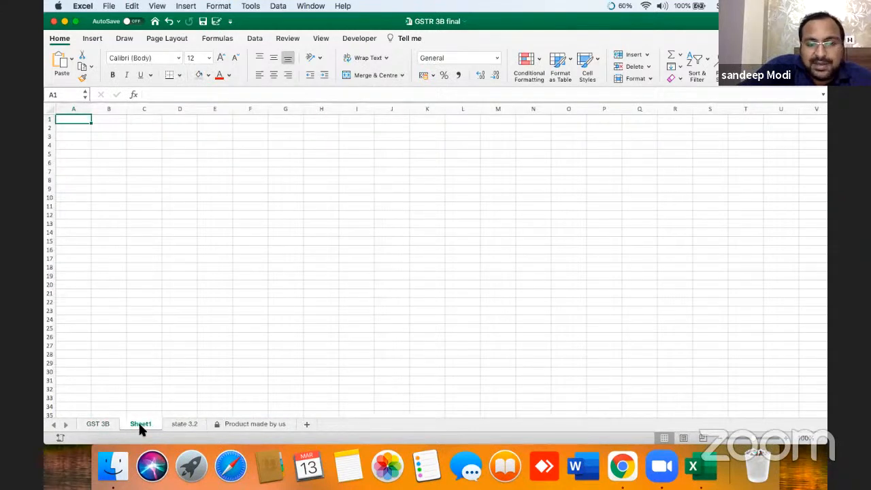
# Step: Return to the GST 3B sheet and examine table 3.1 for outward supplies and inward supplies liable to reverse charge
pyautogui.click(98, 425)
pyautogui.click(274, 286)
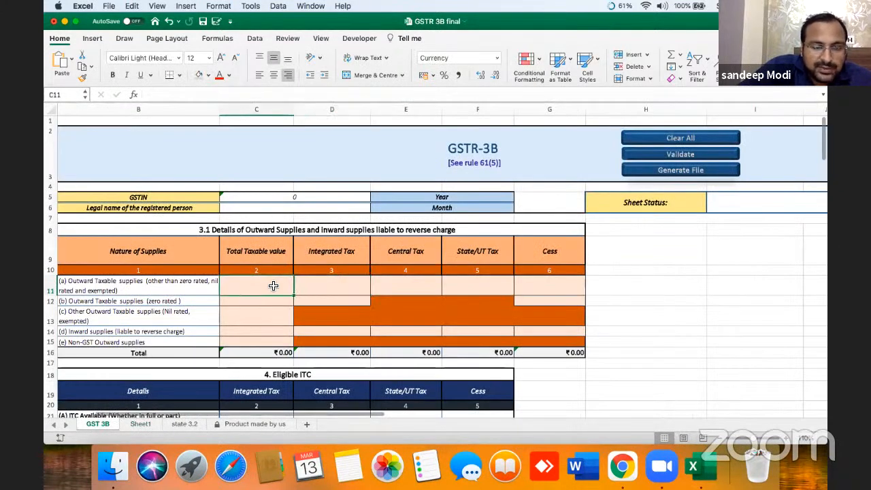
pyautogui.press('Down')
pyautogui.press('Down')
pyautogui.press('Down')
pyautogui.press('Down')
pyautogui.press('Down')
pyautogui.press('Down')
pyautogui.press('Down')
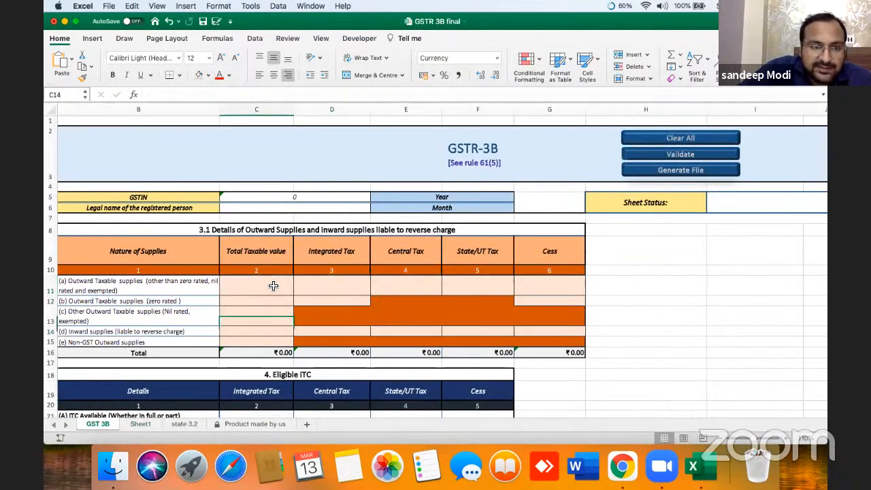
pyautogui.press('Down')
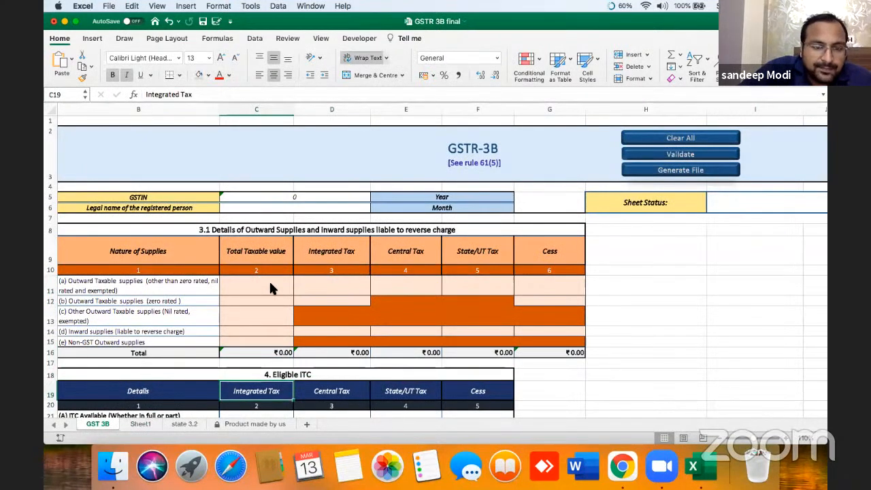
pyautogui.click(640, 250)
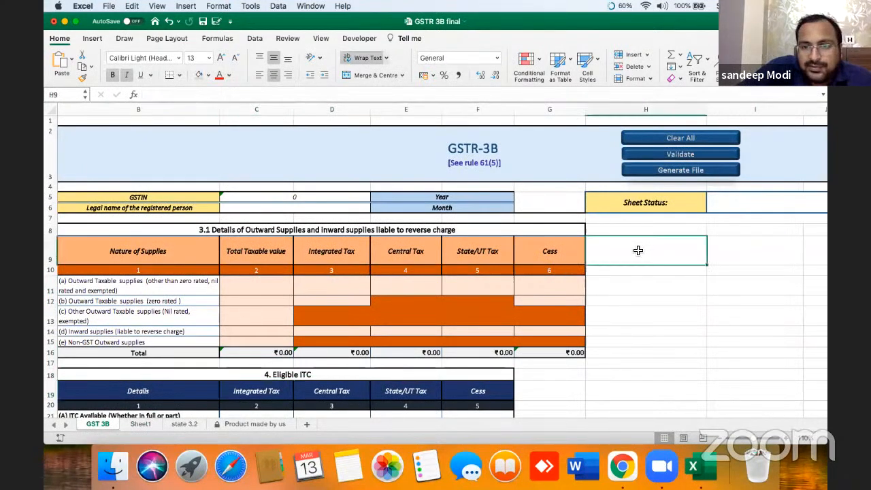
# Step: Examine the Eligible ITC table and the section 5 table of exempt, nil-rated and non-GST inward supplies
pyautogui.click(407, 309)
pyautogui.press('Down')
pyautogui.press('Down')
pyautogui.press('Down')
pyautogui.press('Down')
pyautogui.press('Down')
pyautogui.press('Down')
pyautogui.press('Down')
pyautogui.press('Down')
pyautogui.press('Down')
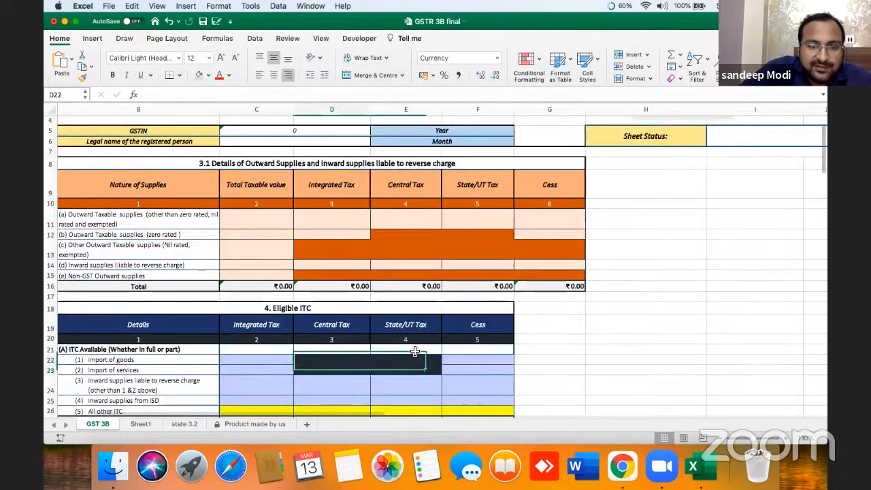
pyautogui.press('Down')
pyautogui.press('Down')
pyautogui.press('Down')
pyautogui.press('Down')
pyautogui.press('Down')
pyautogui.press('Down')
pyautogui.press('Down')
pyautogui.press('Down')
pyautogui.press('Down')
pyautogui.press('Down')
pyautogui.press('Down')
pyautogui.press('Down')
pyautogui.press('Down')
pyautogui.press('Down')
pyautogui.press('Down')
pyautogui.press('Down')
pyautogui.press('Down')
pyautogui.press('Down')
pyautogui.press('Down')
pyautogui.press('Down')
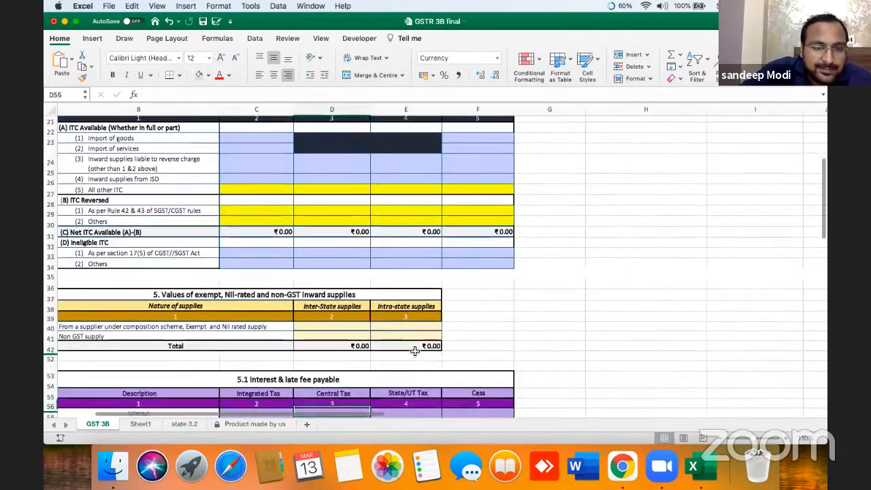
# Step: Review the rest of the GST 3B sheet, from section 5.1 interest and late fee to the state-wise table 3.2
pyautogui.press('Down')
pyautogui.press('Down')
pyautogui.press('Down')
pyautogui.press('Down')
pyautogui.press('Down')
pyautogui.press('Down')
pyautogui.press('Down')
pyautogui.press('Down')
pyautogui.press('Down')
pyautogui.press('Down')
pyautogui.press('Down')
pyautogui.press('Down')
pyautogui.press('Down')
pyautogui.press('Down')
pyautogui.press('Down')
pyautogui.press('Down')
pyautogui.press('Down')
pyautogui.press('Left')
pyautogui.press('Down')
pyautogui.press('Down')
pyautogui.press('Down')
pyautogui.press('Down')
pyautogui.press('Down')
pyautogui.press('Down')
pyautogui.press('Down')
pyautogui.press('Down')
pyautogui.press('Down')
pyautogui.press('Down')
pyautogui.press('Down')
pyautogui.press('Down')
pyautogui.press('Down')
pyautogui.press('Down')
pyautogui.press('Down')
pyautogui.press('Down')
pyautogui.press('Down')
pyautogui.press('Down')
pyautogui.press('Down')
pyautogui.press('Down')
pyautogui.press('Down')
pyautogui.press('Down')
pyautogui.press('Down')
pyautogui.press('Down')
pyautogui.press('Down')
pyautogui.press('Down')
pyautogui.press('Down')
pyautogui.press('Down')
pyautogui.press('Up')
pyautogui.press('Up')
pyautogui.press('Up')
pyautogui.press('Up')
pyautogui.press('Up')
pyautogui.press('Up')
pyautogui.press('Up')
pyautogui.press('Up')
pyautogui.press('Up')
pyautogui.press('Up')
pyautogui.press('Up')
pyautogui.press('Up')
pyautogui.press('Up')
pyautogui.press('Up')
pyautogui.press('Up')
pyautogui.press('Up')
pyautogui.press('Up')
pyautogui.press('Up')
pyautogui.press('Up')
pyautogui.press('Up')
pyautogui.press('Up')
pyautogui.press('Up')
pyautogui.press('Up')
pyautogui.press('Up')
pyautogui.press('Up')
pyautogui.press('Up')
pyautogui.press('Up')
pyautogui.press('Up')
pyautogui.press('Up')
pyautogui.press('Up')
pyautogui.press('Up')
pyautogui.press('Up')
pyautogui.press('Up')
pyautogui.press('Up')
pyautogui.press('Up')
pyautogui.press('Up')
pyautogui.press('Down')
pyautogui.press('Down')
pyautogui.press('Down')
pyautogui.press('Down')
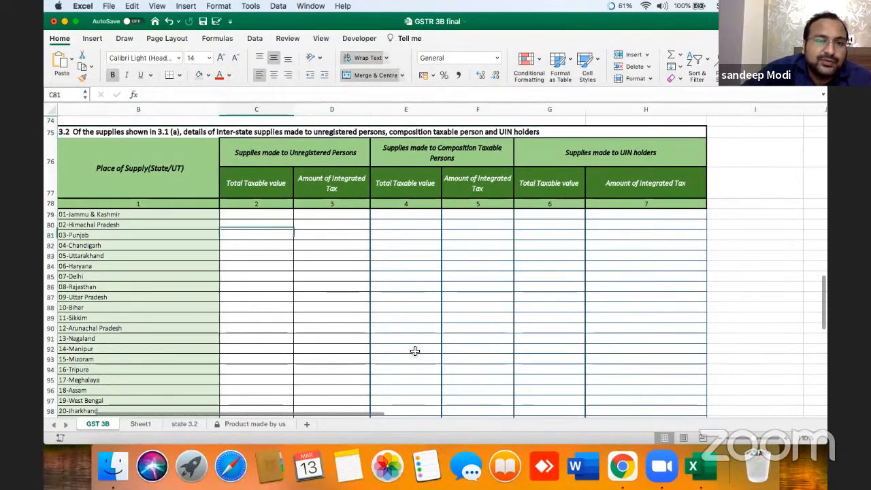
pyautogui.press('Down')
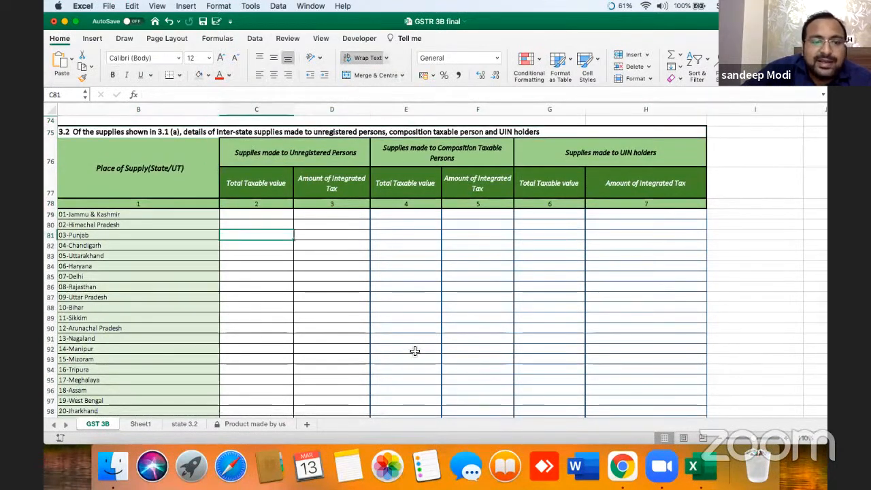
# Step: Open the state 3.2 sheet and compare its Summary data table with the state names as per pivot and as per return
pyautogui.click(144, 423)
pyautogui.click(174, 424)
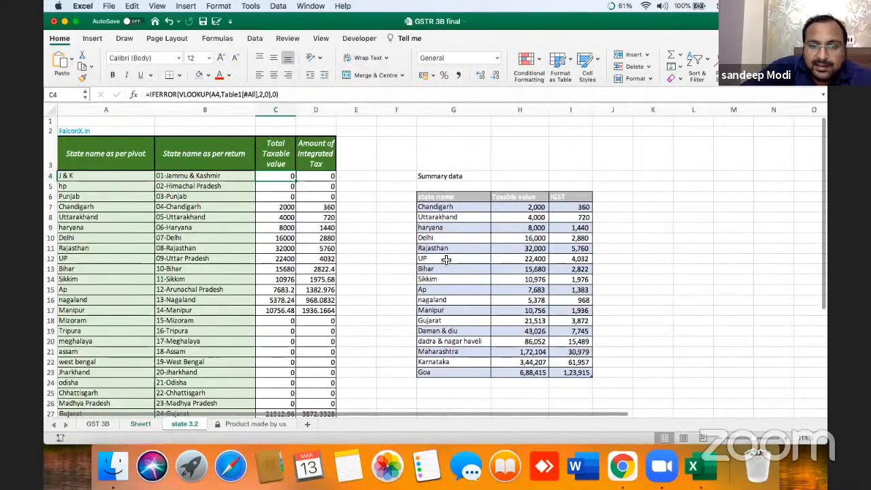
pyautogui.click(443, 207)
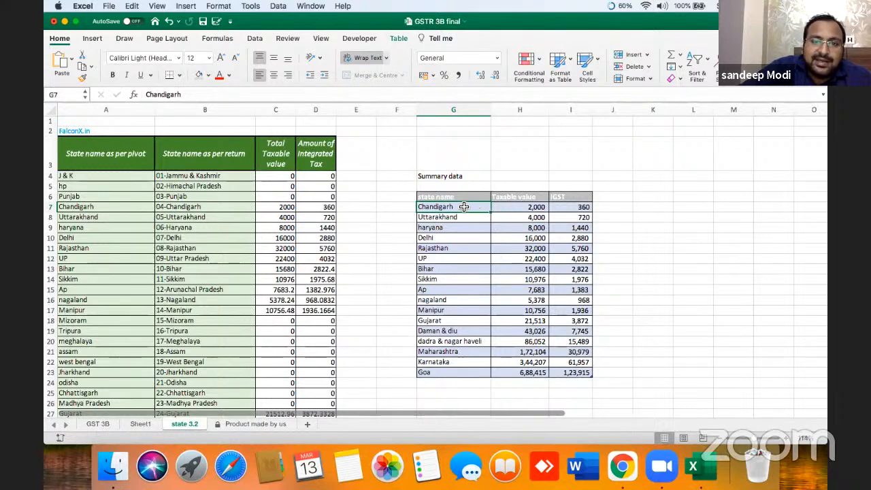
pyautogui.moveTo(470, 198); pyautogui.dragTo(558, 372)
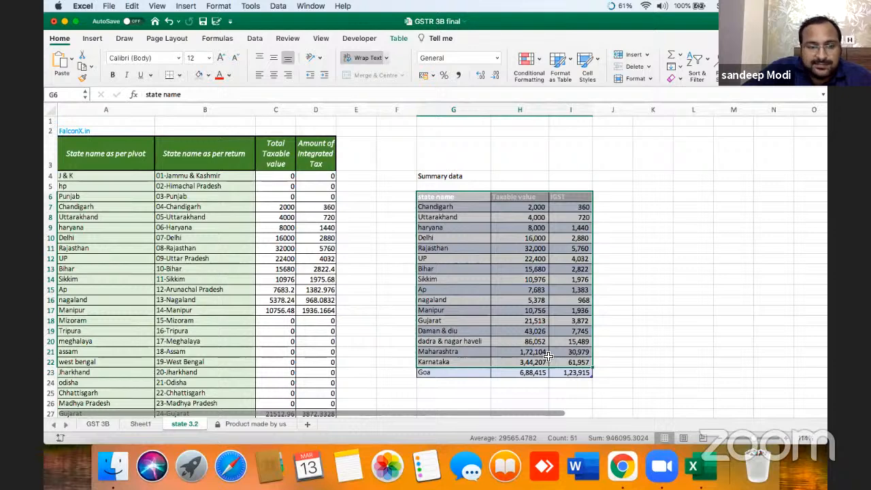
pyautogui.click(541, 353)
pyautogui.click(449, 216)
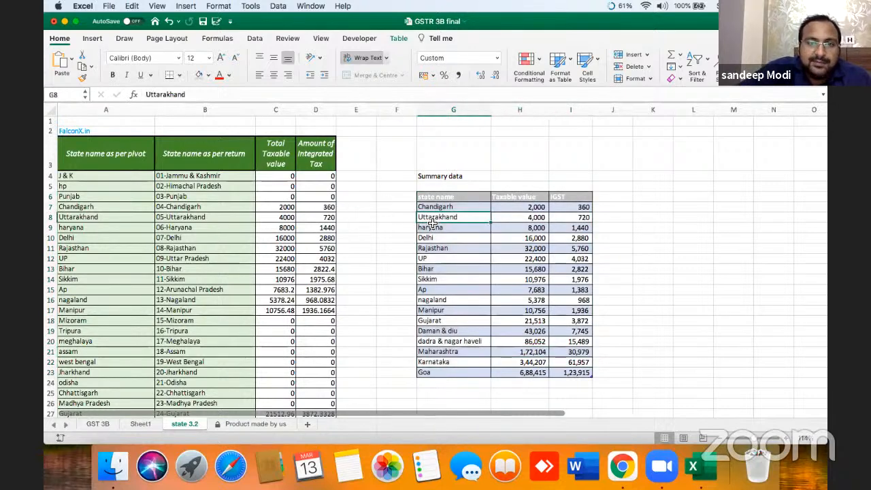
pyautogui.click(78, 198)
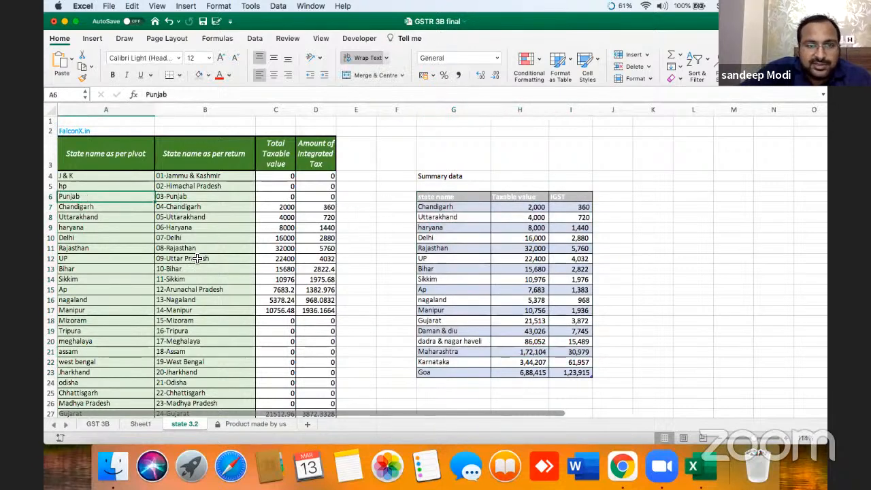
# Step: Compare the state rows in the return mapping table with the state name, taxable value and IGST entries in the Summary data table
pyautogui.press('Up')
pyautogui.press('Up')
pyautogui.press('Right')
pyautogui.press('Up')
pyautogui.press('Down')
pyautogui.press('Left')
pyautogui.press('Up')
pyautogui.press('Down')
pyautogui.press('Up')
pyautogui.press('Down')
pyautogui.press('Down')
pyautogui.press('Down')
pyautogui.press('Down')
pyautogui.press('Right')
pyautogui.press('Right')
pyautogui.press('Right')
pyautogui.press('Right')
pyautogui.press('Right')
pyautogui.press('Right')
pyautogui.press('Down')
pyautogui.press('Down')
pyautogui.press('Down')
pyautogui.press('Down')
pyautogui.press('Left')
pyautogui.press('Left')
pyautogui.press('Left')
pyautogui.press('Left')
pyautogui.press('Left')
pyautogui.press('Left')
pyautogui.press('Right')
pyautogui.press('Right')
pyautogui.press('Up')
pyautogui.press('Up')
pyautogui.press('Up')
pyautogui.press('Up')
pyautogui.press('Up')
pyautogui.press('Up')
pyautogui.press('Up')
pyautogui.press('Right')
pyautogui.press('Right')
pyautogui.press('Right')
pyautogui.press('Down')
pyautogui.press('Down')
pyautogui.press('Down')
pyautogui.press('Right')
pyautogui.press('Right')
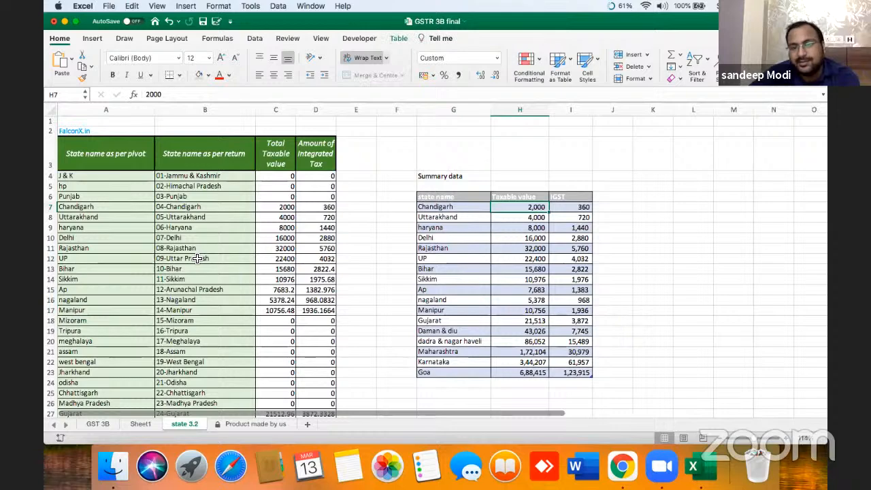
# Step: Clear the Total Taxable value and Amount of Integrated Tax formulas for all states, C4:D40
pyautogui.press('Left')
pyautogui.press('Left')
pyautogui.press('Left')
pyautogui.press('Left')
pyautogui.press('Up')
pyautogui.press('Left')
pyautogui.press('Up')
pyautogui.press('Up')
pyautogui.hotkey('shift', 'Right')
pyautogui.hotkey('ctrl', 'shift', 'Down')
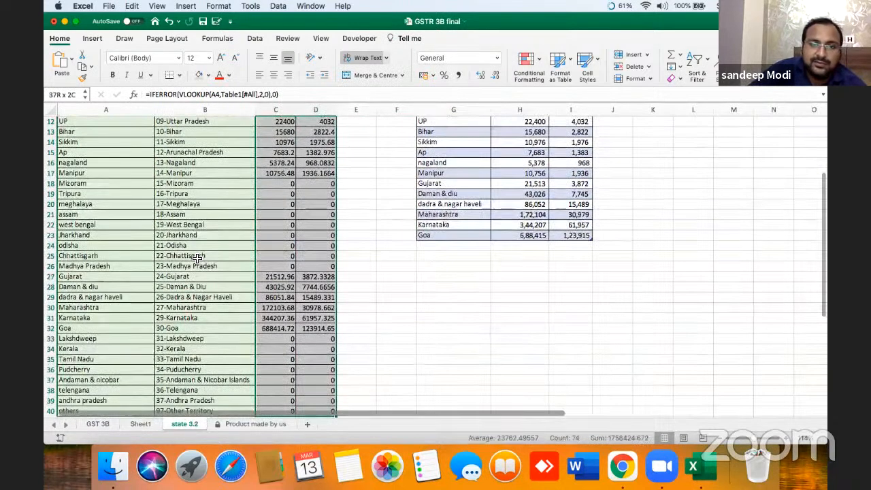
pyautogui.press('Delete')
pyautogui.press('Left')
pyautogui.press('Left')
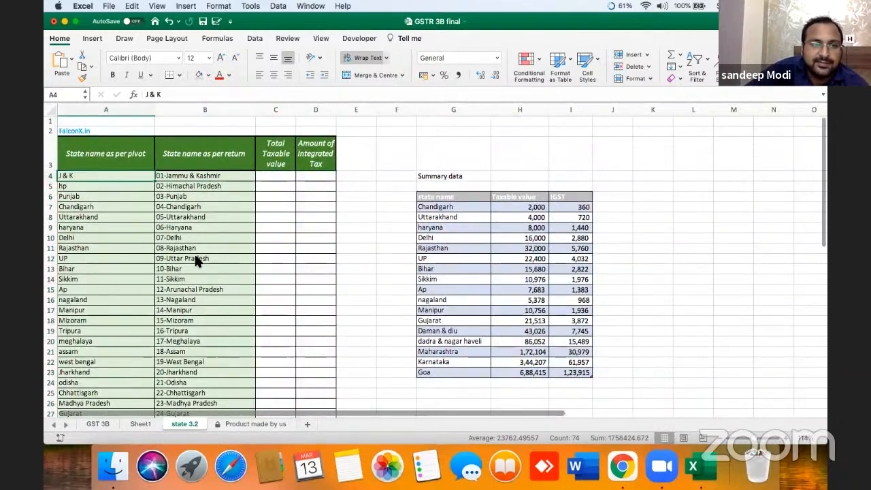
# Step: Enter =VLOOKUP(A4,Table1[#All],2,0) in C4 to fetch the first state's taxable value from the Summary data table
pyautogui.press('Right')
pyautogui.press('Right')
pyautogui.write('=')
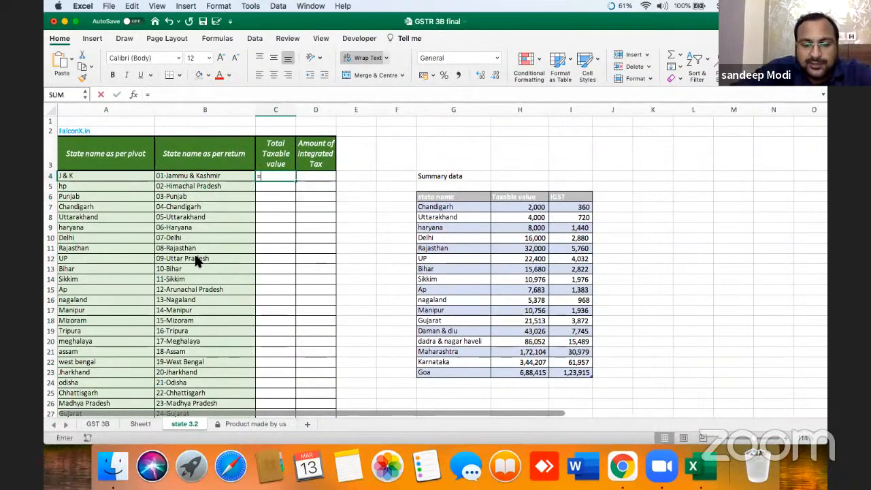
pyautogui.write('vlo')
pyautogui.press('Tab')
pyautogui.press('Left')
pyautogui.press('Left')
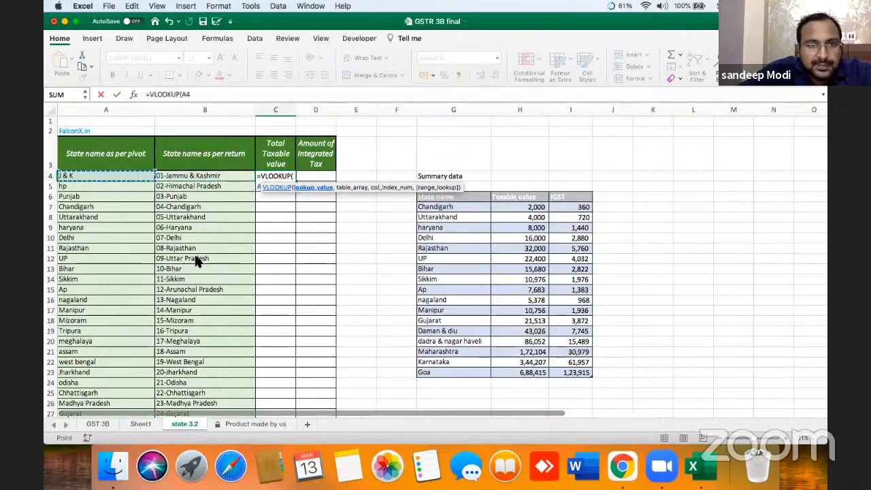
pyautogui.write(',')
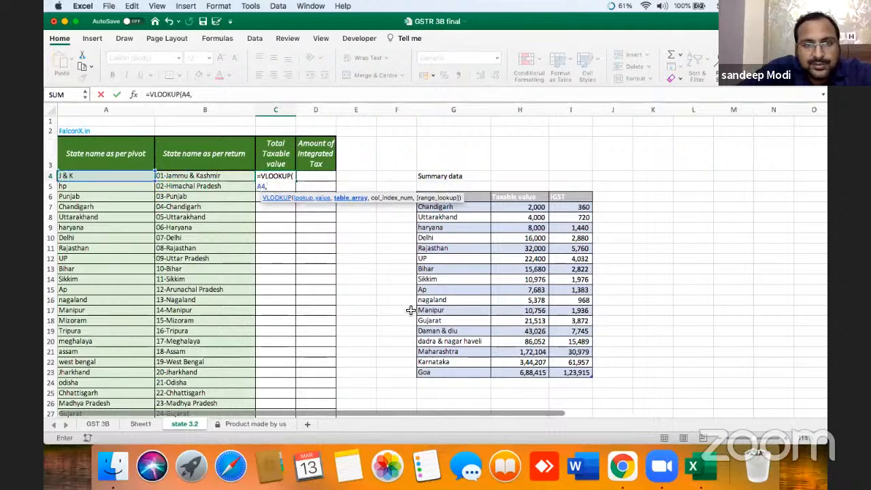
pyautogui.scroll(-1, 459, 197)
pyautogui.click(472, 193)
pyautogui.hotkey('shift', 'Right')
pyautogui.hotkey('shift', 'Right')
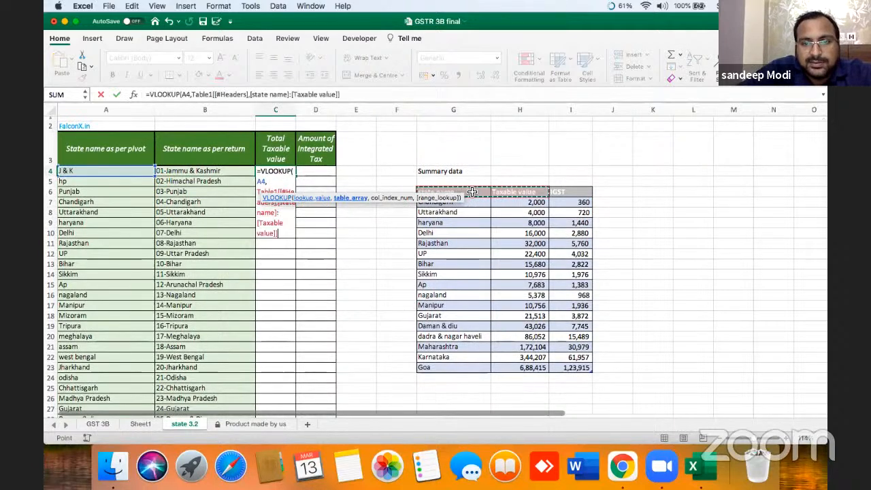
pyautogui.hotkey('shift', 'Down')
pyautogui.hotkey('shift', 'Down')
pyautogui.hotkey('shift', 'Down')
pyautogui.hotkey('shift', 'Down')
pyautogui.hotkey('shift', 'Down')
pyautogui.hotkey('shift', 'Down')
pyautogui.hotkey('shift', 'Down')
pyautogui.hotkey('shift', 'Down')
pyautogui.hotkey('shift', 'Down')
pyautogui.hotkey('shift', 'Down')
pyautogui.hotkey('shift', 'Down')
pyautogui.hotkey('shift', 'Down')
pyautogui.hotkey('shift', 'Down')
pyautogui.hotkey('shift', 'Down')
pyautogui.hotkey('shift', 'Down')
pyautogui.hotkey('shift', 'Down')
pyautogui.hotkey('shift', 'Down')
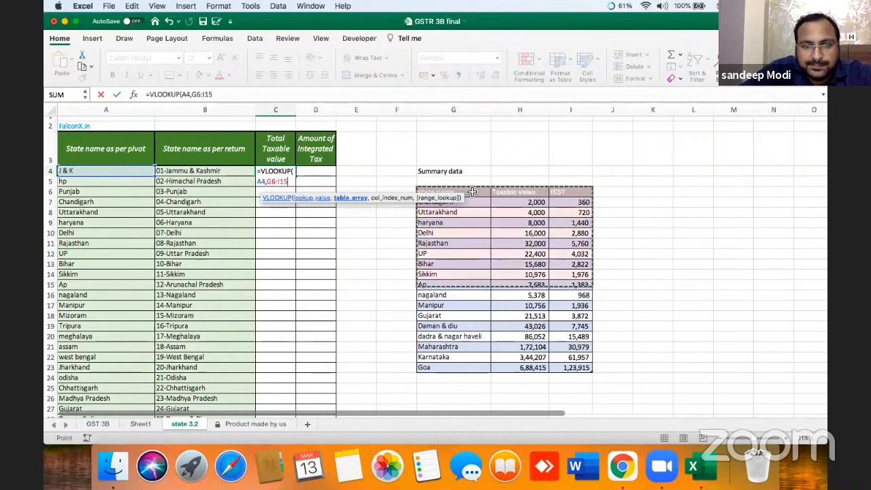
pyautogui.write(',')
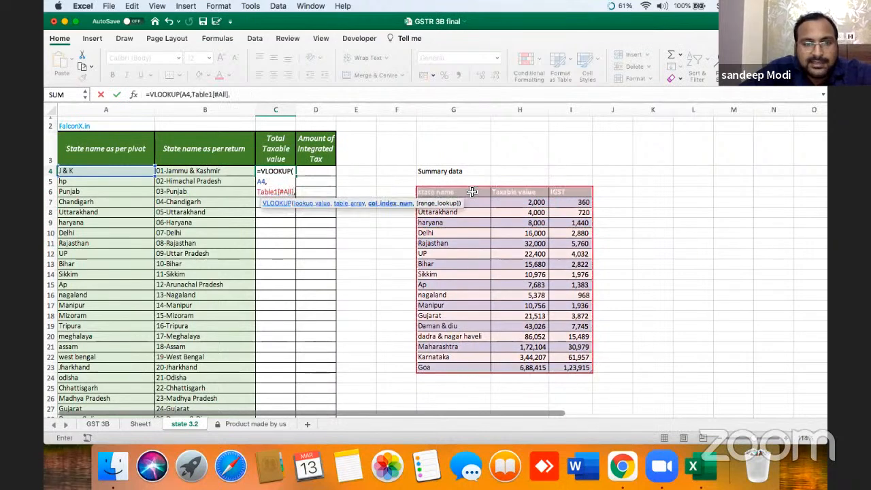
pyautogui.write('2,0)')
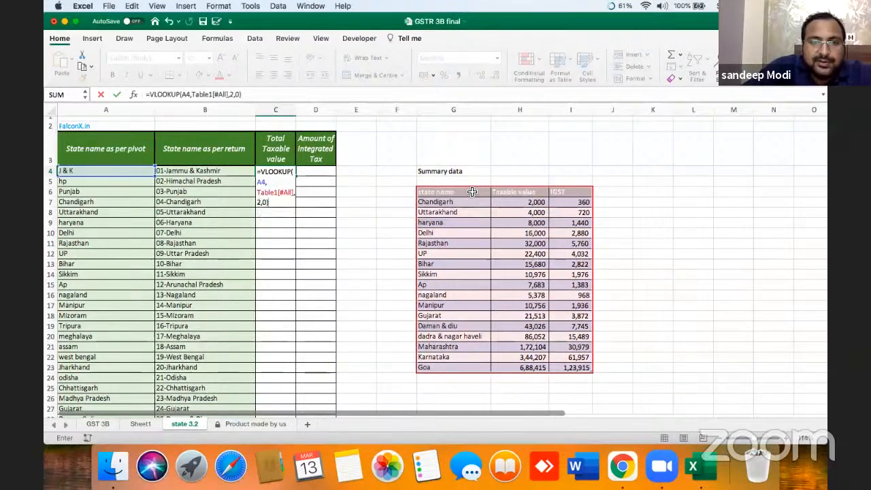
pyautogui.press('Return')
pyautogui.press('Right')
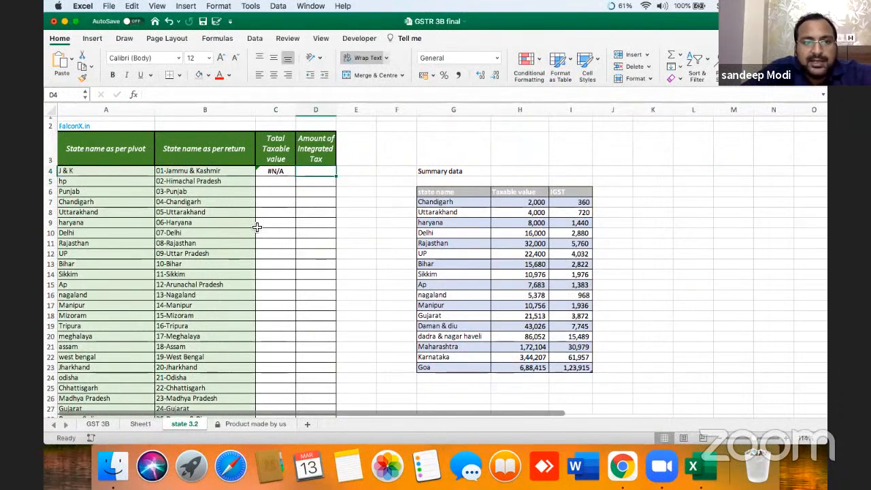
# Step: Copy the VLOOKUP formula from C4 down the Total Taxable value column through C40
pyautogui.click(455, 265)
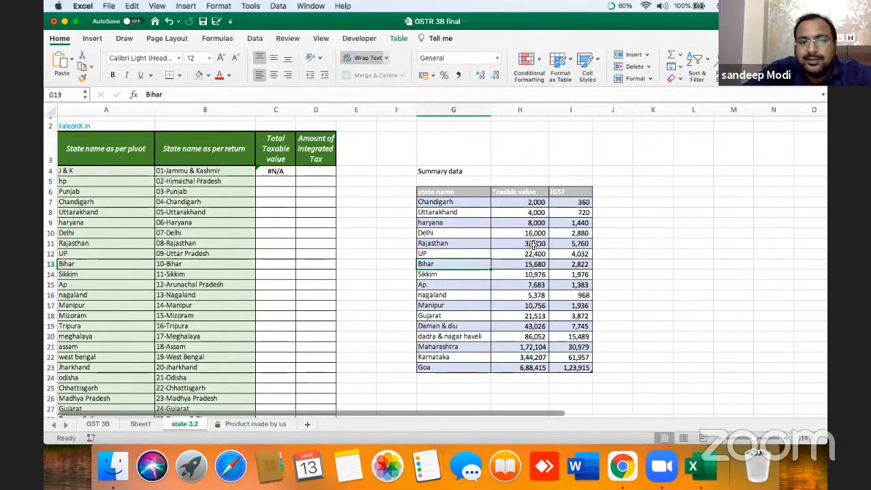
pyautogui.click(279, 171)
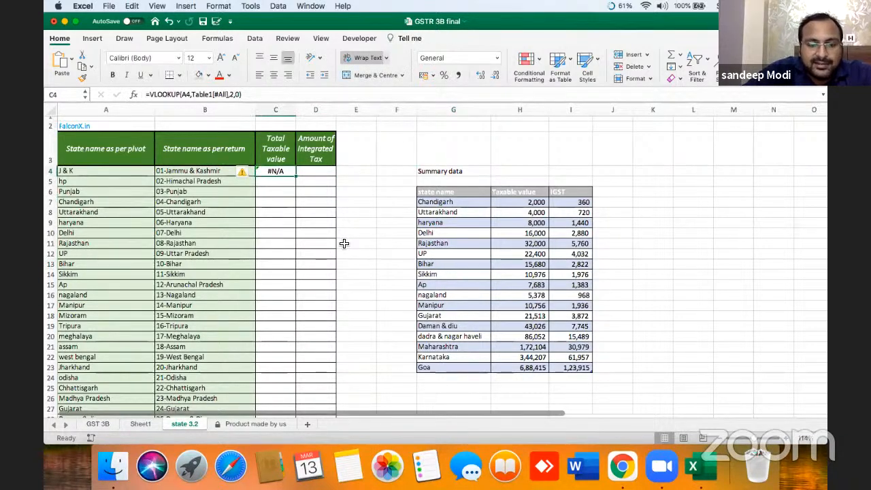
pyautogui.press('cmd+c')
pyautogui.press('Left')
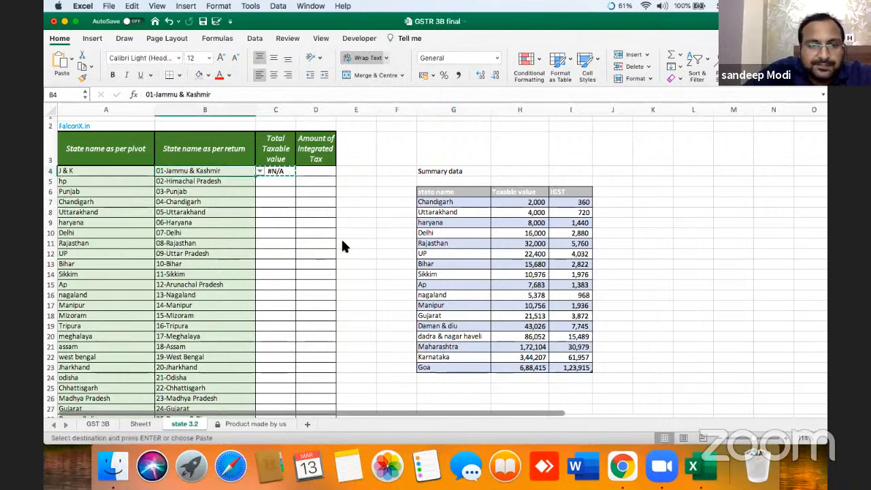
pyautogui.press('cmd+Down')
pyautogui.press('Right')
pyautogui.press('super+shift+Up')
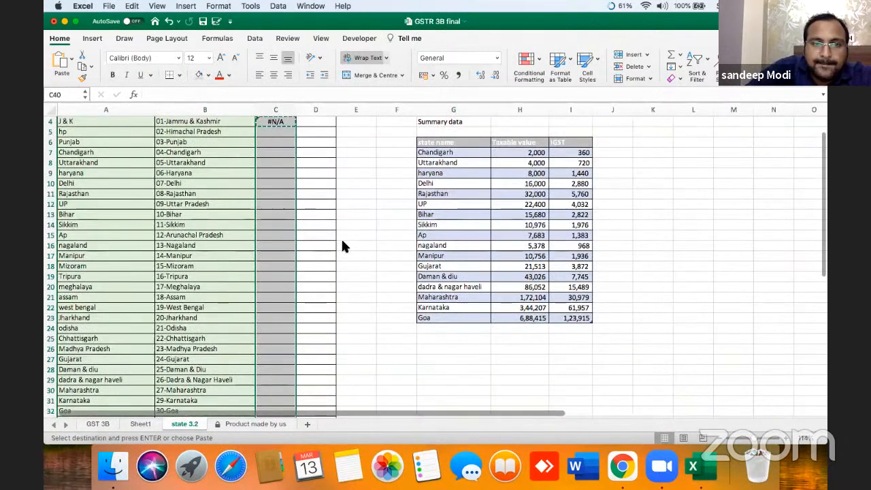
pyautogui.press('super+v')
# Step: Check the looked-up taxable values for the states in column C against the Summary data table
pyautogui.press('Down')
pyautogui.press('Down')
pyautogui.press('Down')
pyautogui.press('Down')
pyautogui.press('Down')
pyautogui.press('Down')
pyautogui.press('Down')
pyautogui.press('Down')
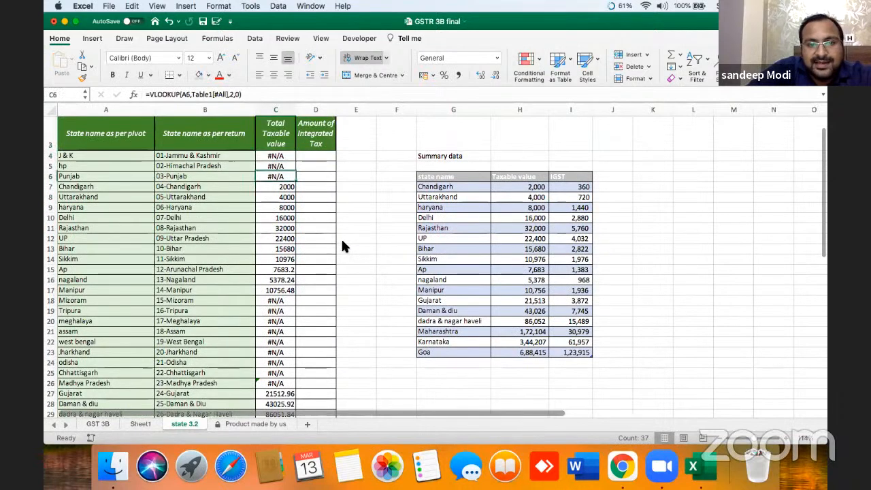
pyautogui.press('Down')
pyautogui.press('Down')
pyautogui.press('Up')
pyautogui.press('Up')
pyautogui.press('Up')
pyautogui.press('Up')
pyautogui.press('Up')
pyautogui.press('Up')
pyautogui.press('Up')
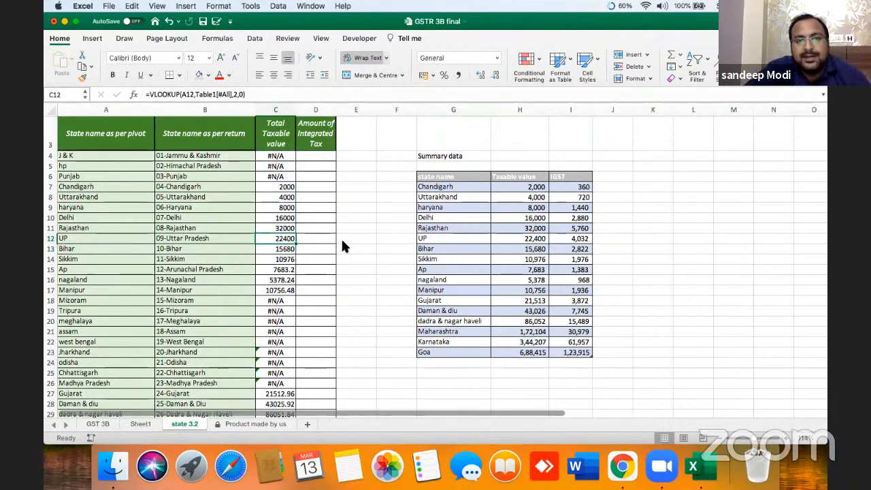
pyautogui.press('Up')
pyautogui.press('Up')
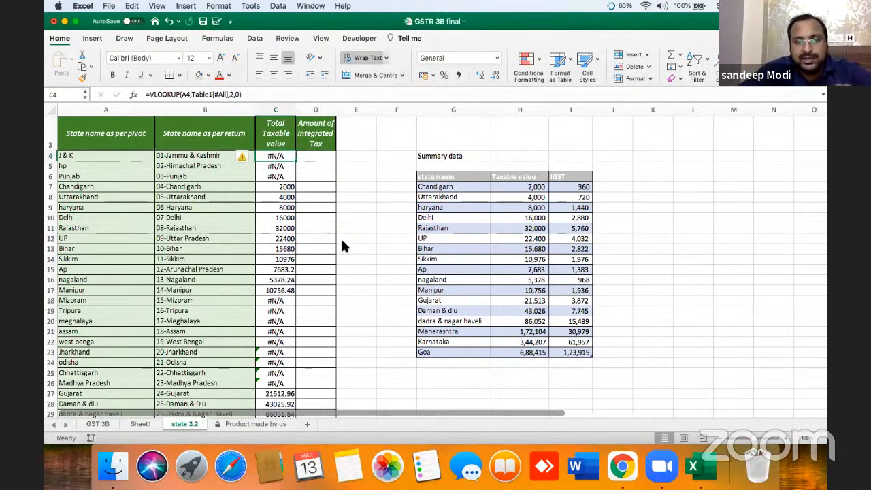
# Step: Wrap the C4 lookup in IFERROR with 0 as the fallback: =IFERROR(VLOOKUP(A4,Table1[#All],2,0),0)
pyautogui.click(150, 95)
pyautogui.press('Escape')
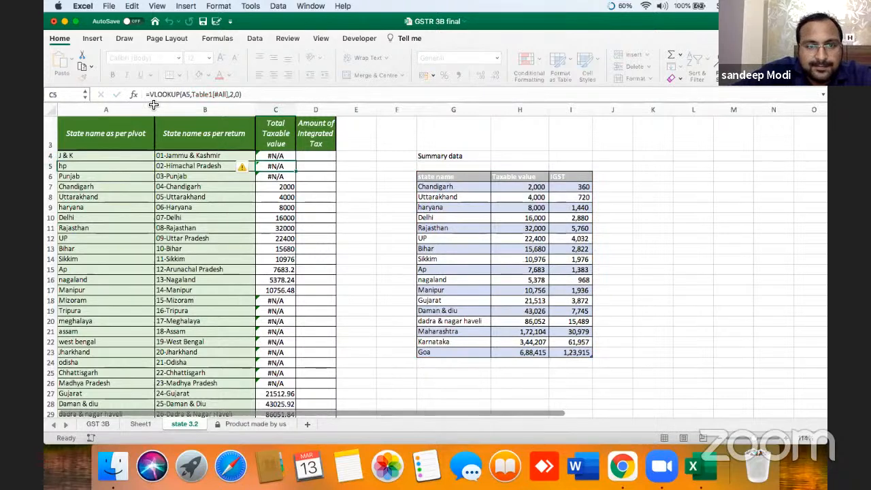
pyautogui.doubleClick(278, 156)
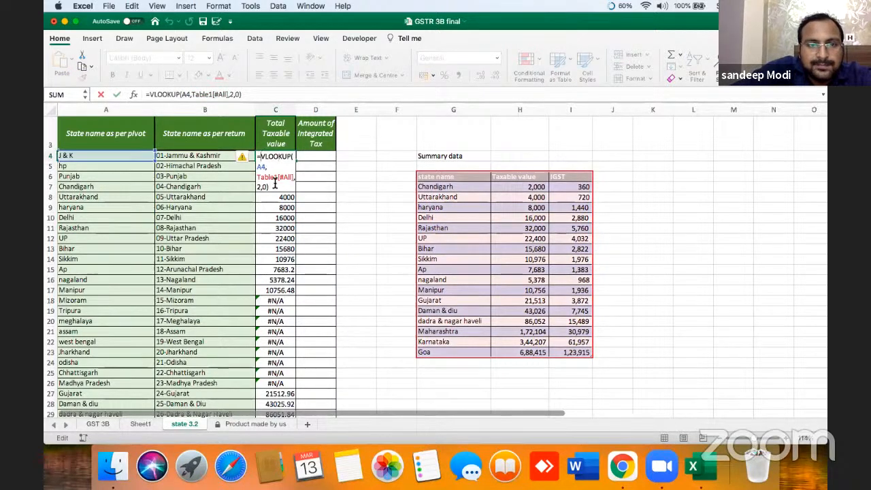
pyautogui.write('iferror')
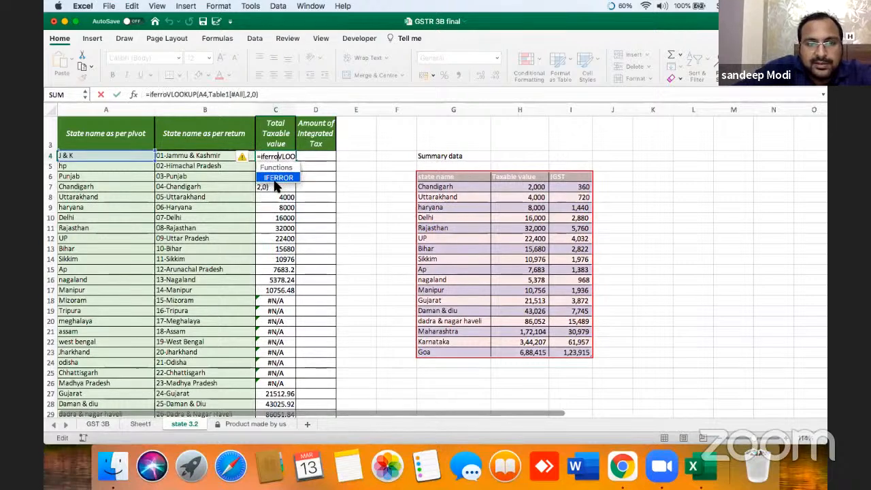
pyautogui.write('(')
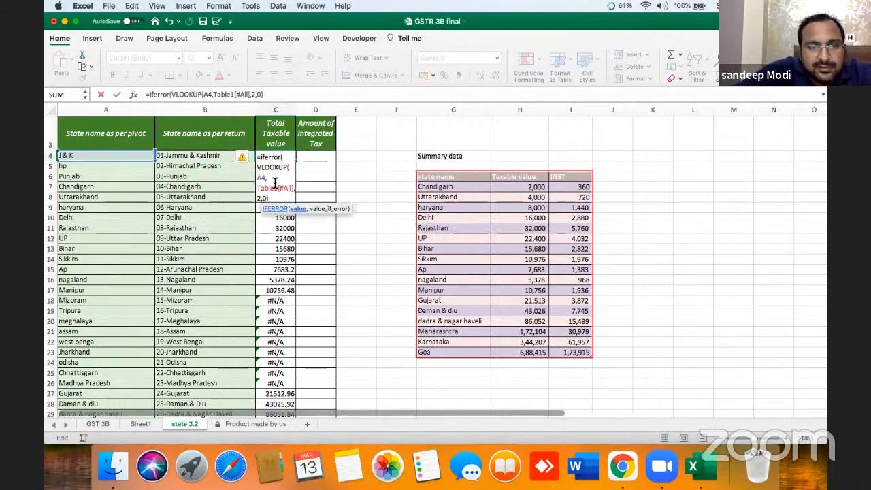
pyautogui.click(275, 182)
pyautogui.press('Right')
pyautogui.press('Right')
pyautogui.press('Right')
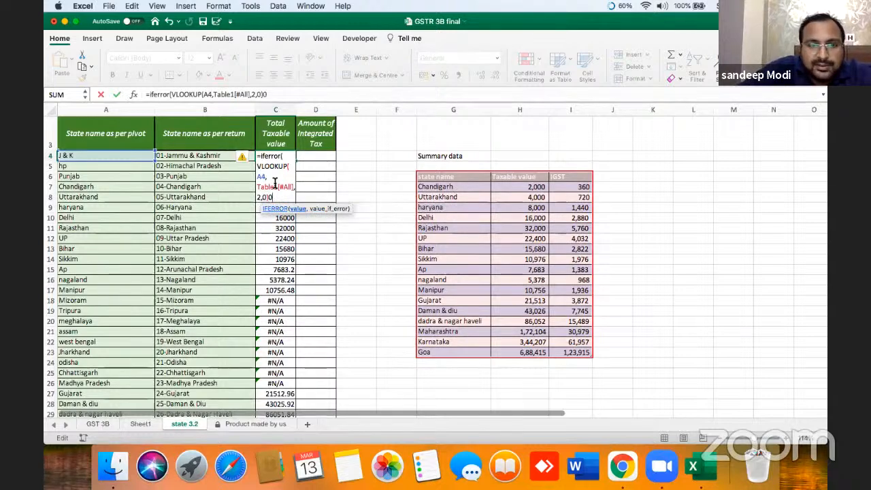
pyautogui.write(',0')
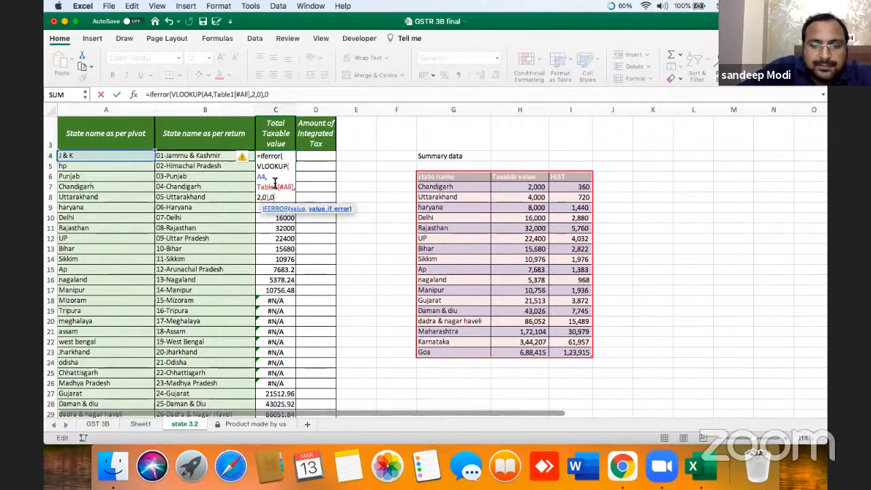
pyautogui.press('Return')
# Step: Copy the IFERROR formula from C4 down the whole Total Taxable value column and check the copied formulas
pyautogui.press('super+c')
pyautogui.press('super+shift+Down')
pyautogui.press('Return')
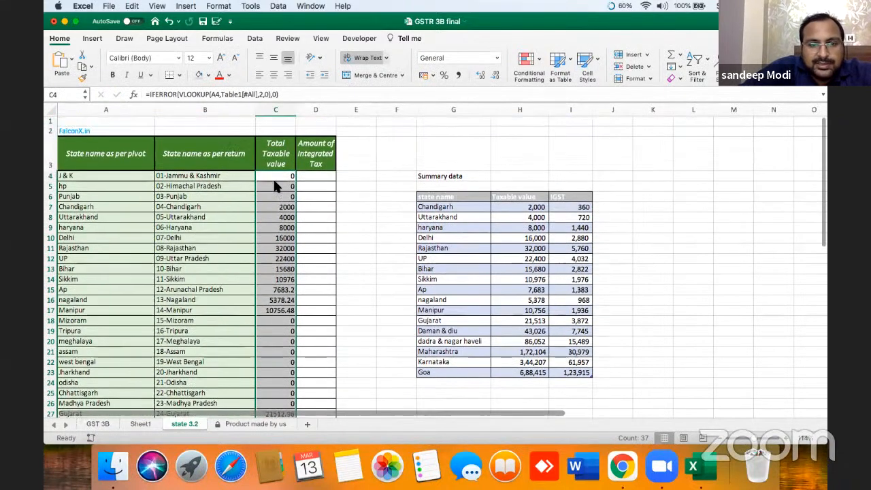
pyautogui.press('Down')
pyautogui.press('Down')
pyautogui.press('Up')
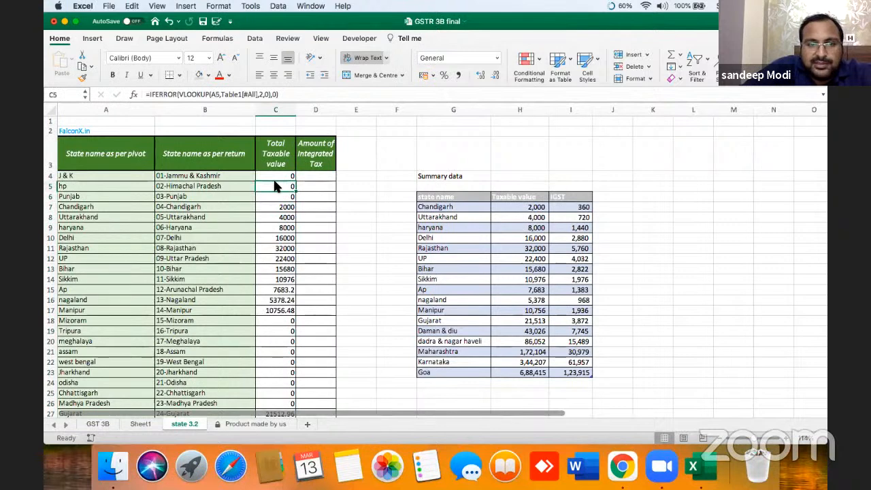
# Step: Enter =IFERROR(VLOOKUP(A4,Table1[#All],3,0),0) in D4 to look up the state's Amount of Integrated Tax
pyautogui.press('Right')
pyautogui.press('Up')
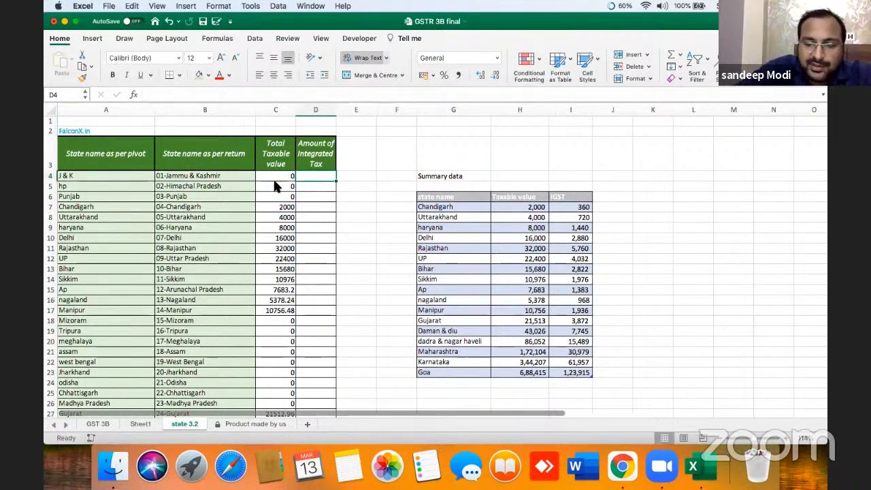
pyautogui.write('=iferror')
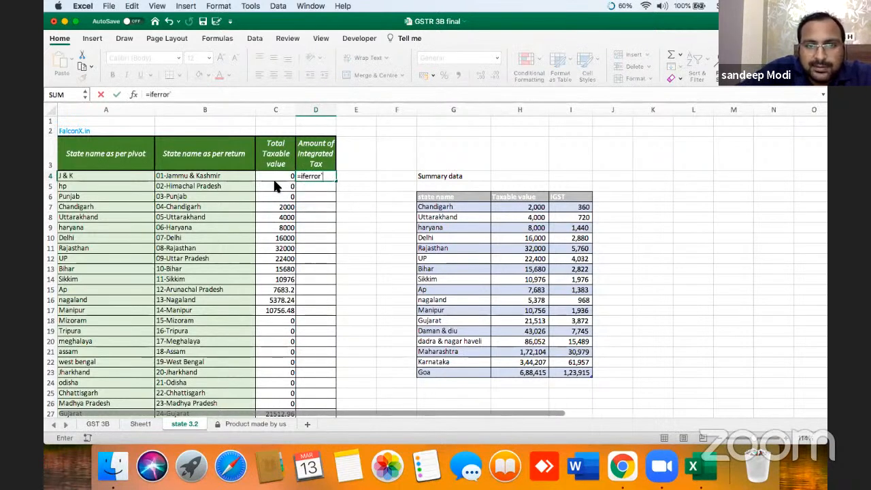
pyautogui.press('BackSpace')
pyautogui.write('(')
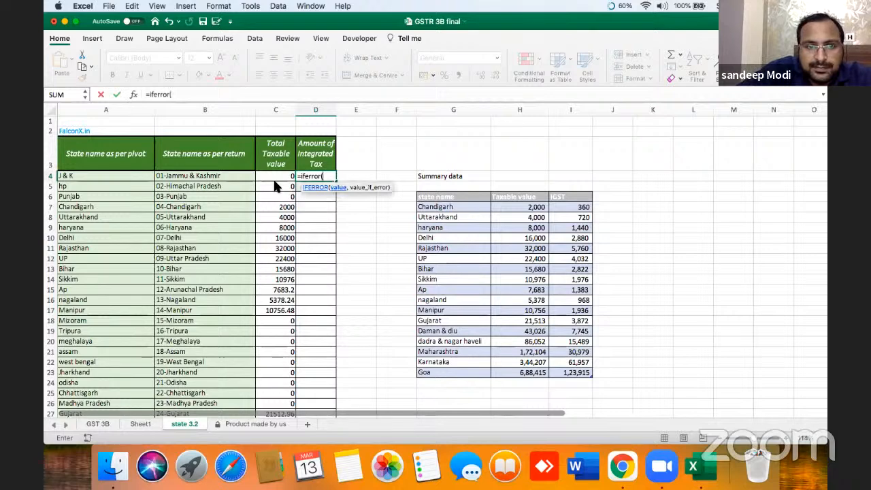
pyautogui.write('vlo')
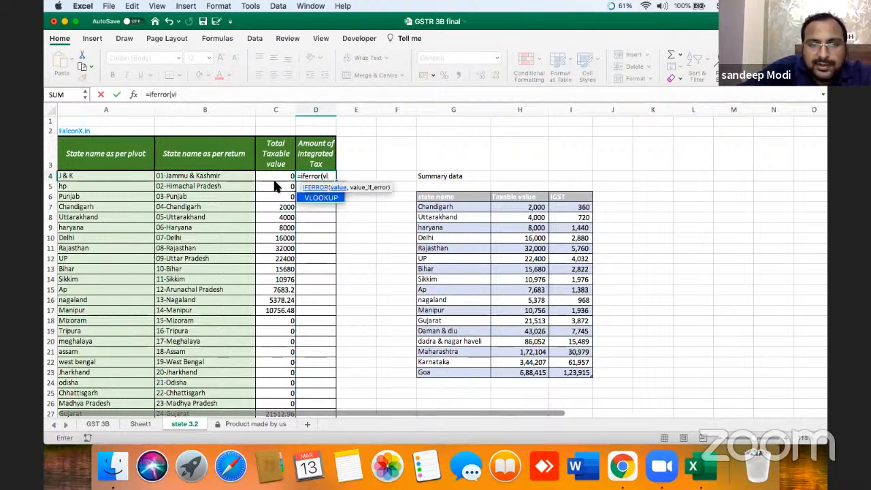
pyautogui.press('Tab')
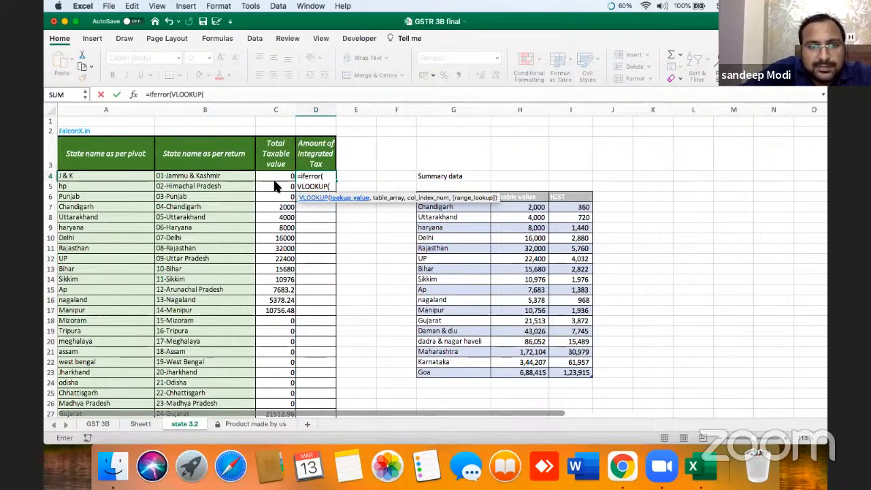
pyautogui.press('Left')
pyautogui.press('Left')
pyautogui.press('Left')
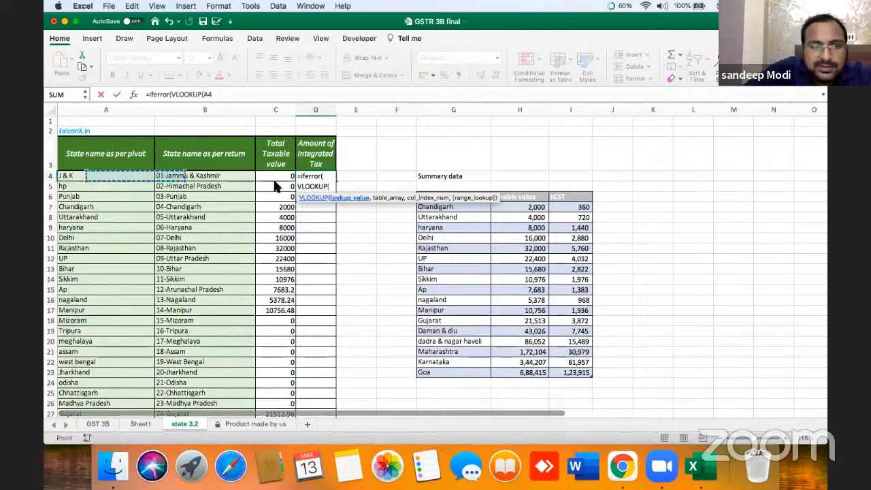
pyautogui.write(',')
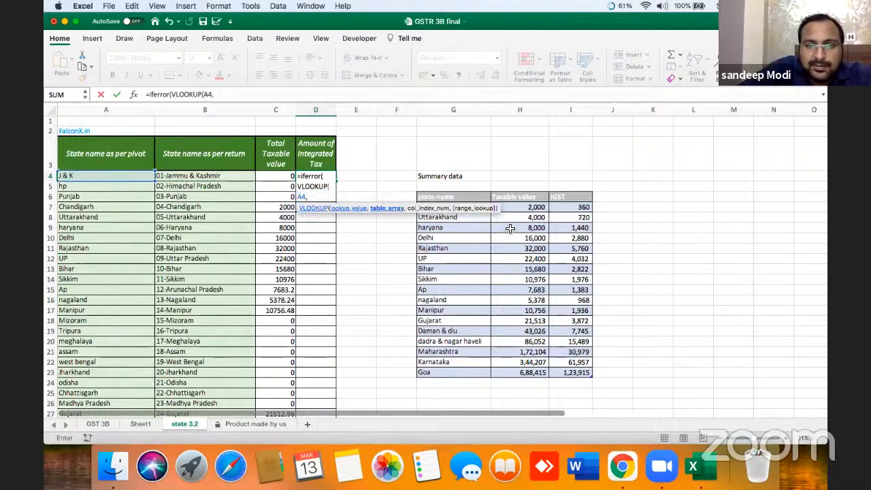
pyautogui.click(478, 197)
pyautogui.hotkey('shift', 'Right')
pyautogui.hotkey('shift', 'Right')
pyautogui.hotkey('shift', 'Down')
pyautogui.hotkey('shift', 'Down')
pyautogui.hotkey('shift', 'Down')
pyautogui.hotkey('shift', 'Down')
pyautogui.hotkey('shift', 'Down')
pyautogui.hotkey('shift', 'Down')
pyautogui.hotkey('shift', 'Down')
pyautogui.hotkey('shift', 'Down')
pyautogui.hotkey('shift', 'Down')
pyautogui.hotkey('shift', 'Down')
pyautogui.hotkey('shift', 'Down')
pyautogui.hotkey('shift', 'Down')
pyautogui.hotkey('shift', 'Down')
pyautogui.hotkey('shift', 'Down')
pyautogui.hotkey('shift', 'Down')
pyautogui.hotkey('shift', 'Down')
pyautogui.hotkey('shift', 'Down')
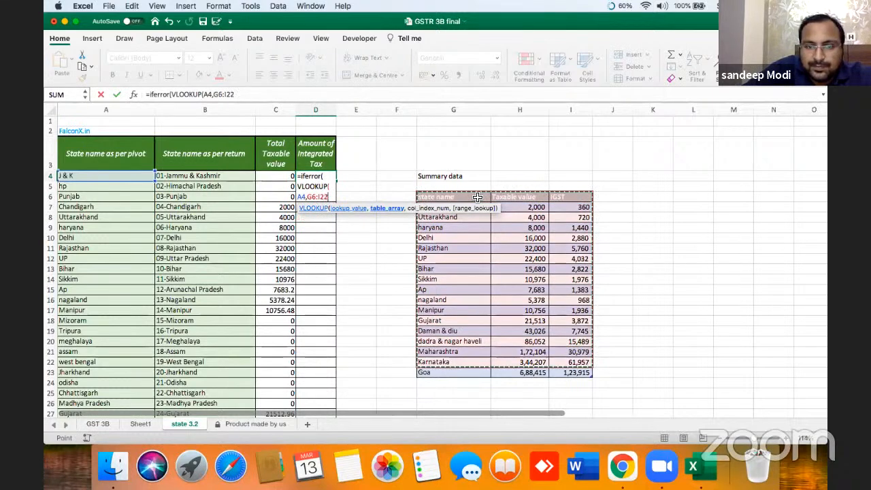
pyautogui.write(',')
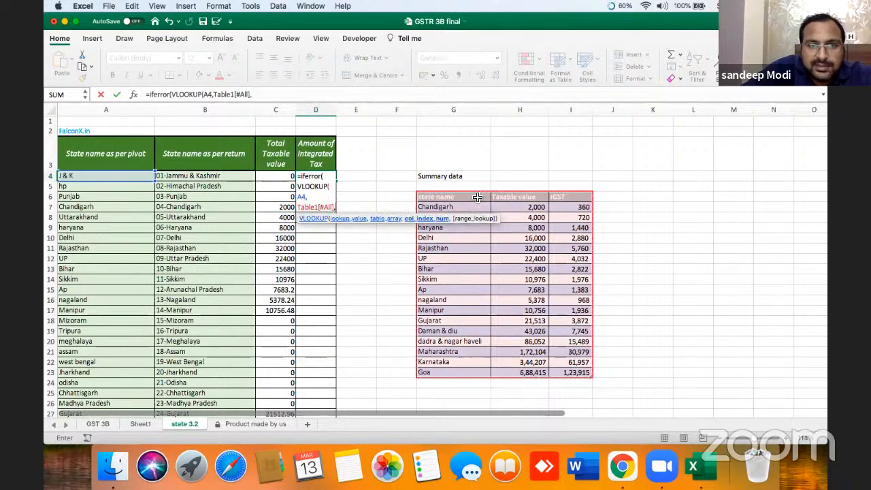
pyautogui.write('3')
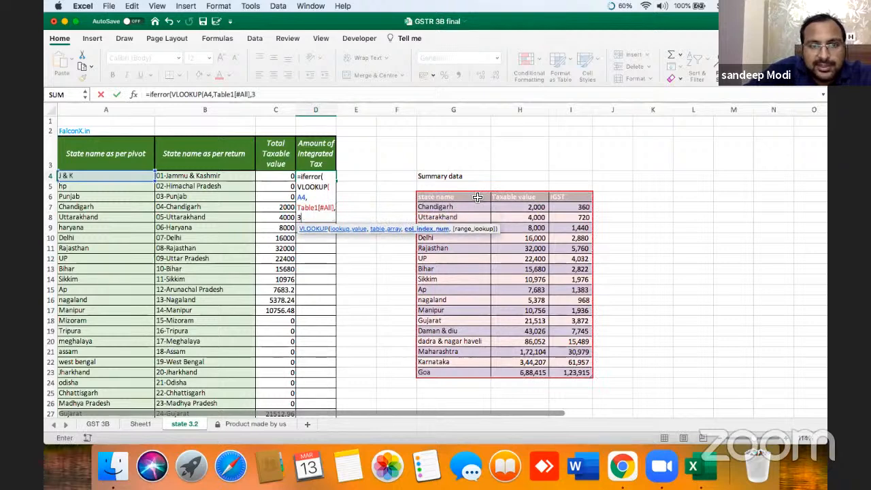
pyautogui.write(',0),0')
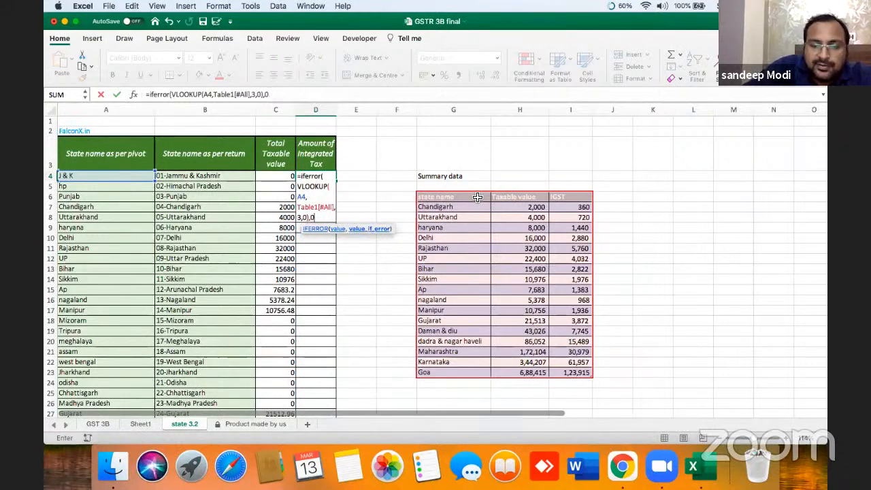
pyautogui.hotkey('ctrl', 'Return')
# Step: Copy the IFERROR lookup from D4 down the Amount of Integrated Tax column through D40
pyautogui.press('super+c')
pyautogui.press('Left')
pyautogui.press('super+Down')
pyautogui.press('Right')
pyautogui.press('super+shift+Up')
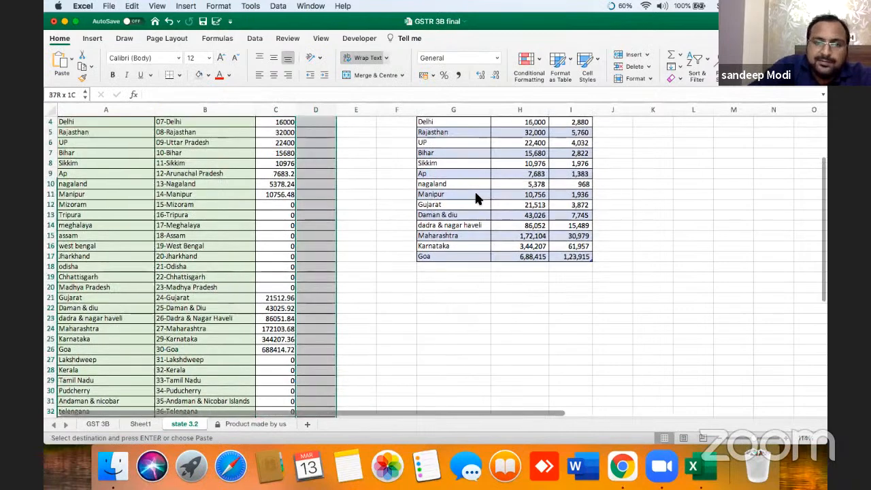
pyautogui.press('Return')
pyautogui.press('super+Up')
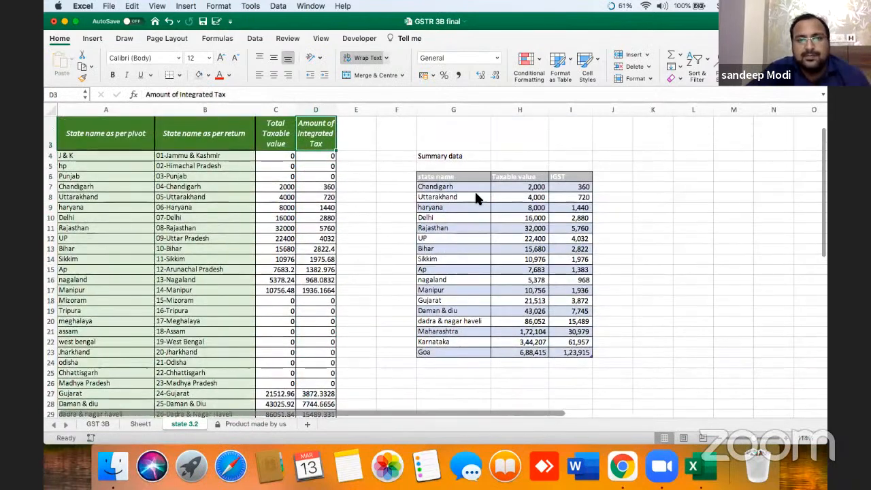
# Step: Copy the state-wise taxable values and integrated tax in C4:D40 and paste them as values at C79 on the GST 3B sheet
pyautogui.press('Left')
pyautogui.press('Down')
pyautogui.hotkey('shift', 'Right')
pyautogui.press('super+shift+Down')
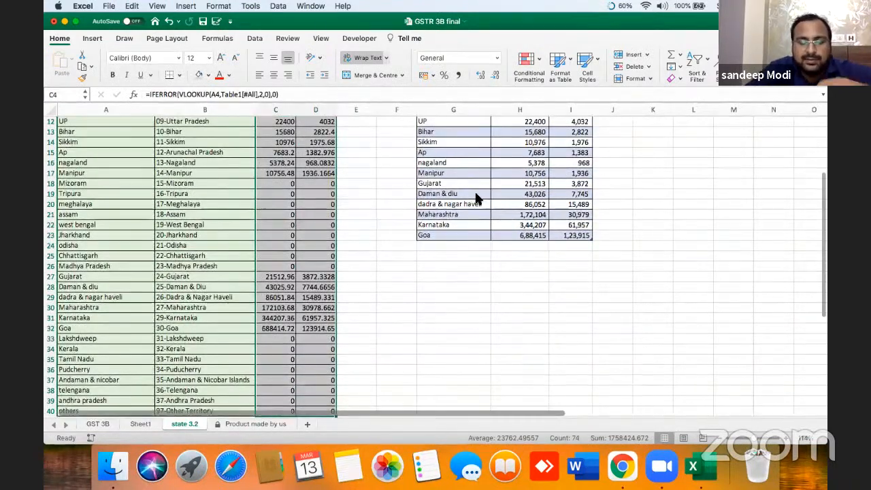
pyautogui.press('super+c')
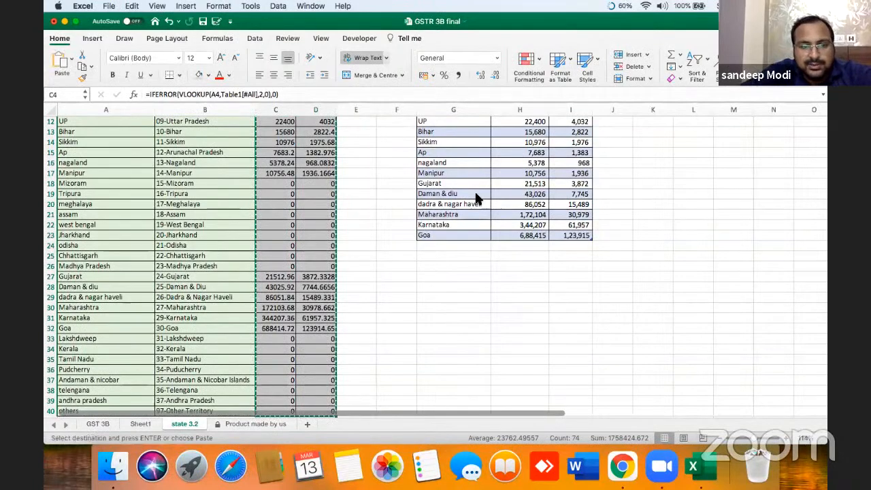
pyautogui.click(97, 424)
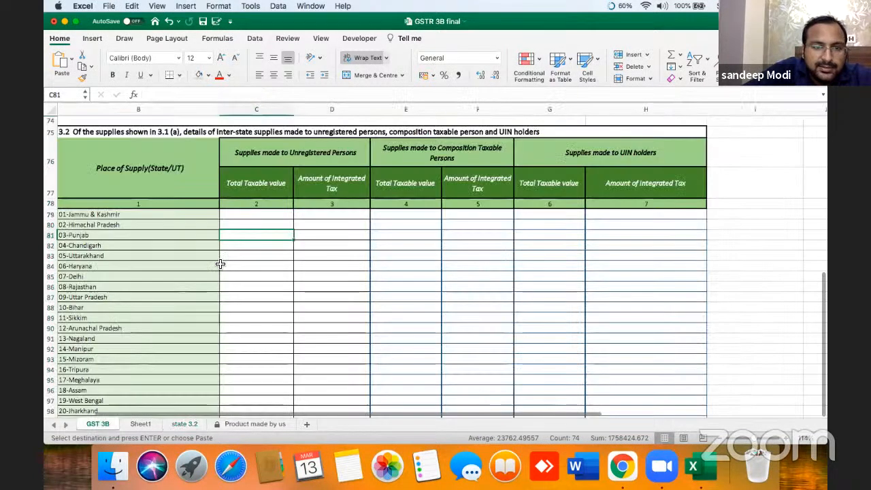
pyautogui.click(250, 215)
pyautogui.rightClick(248, 211)
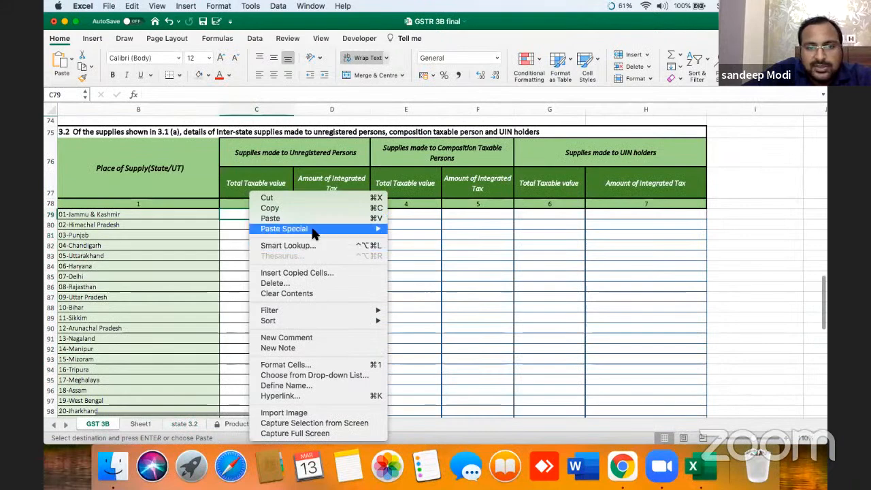
pyautogui.moveTo(315, 232)
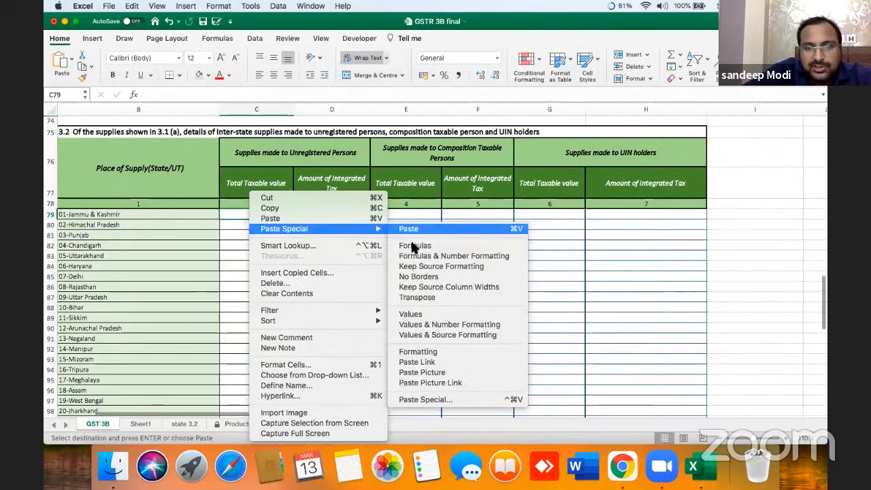
pyautogui.click(412, 315)
# Step: Check the pasted unregistered-person figures in table 3.2 and review the GST 3B sections above it
pyautogui.click(321, 249)
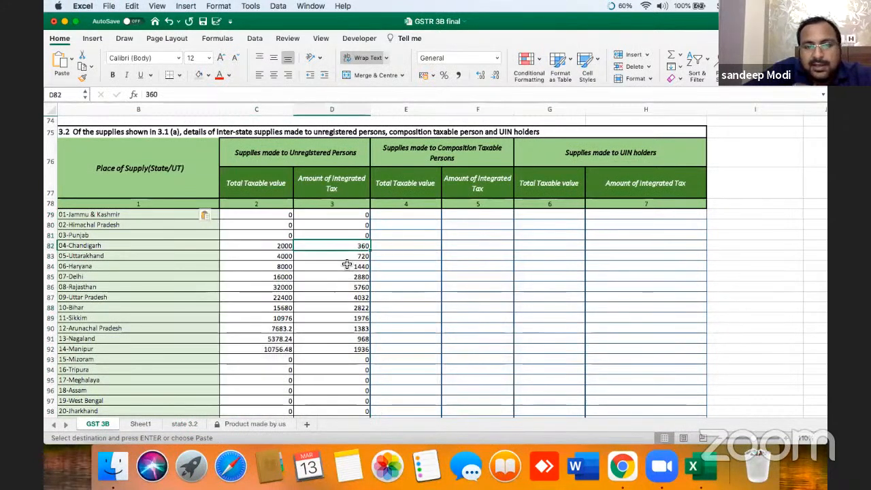
pyautogui.click(276, 256)
pyautogui.click(418, 304)
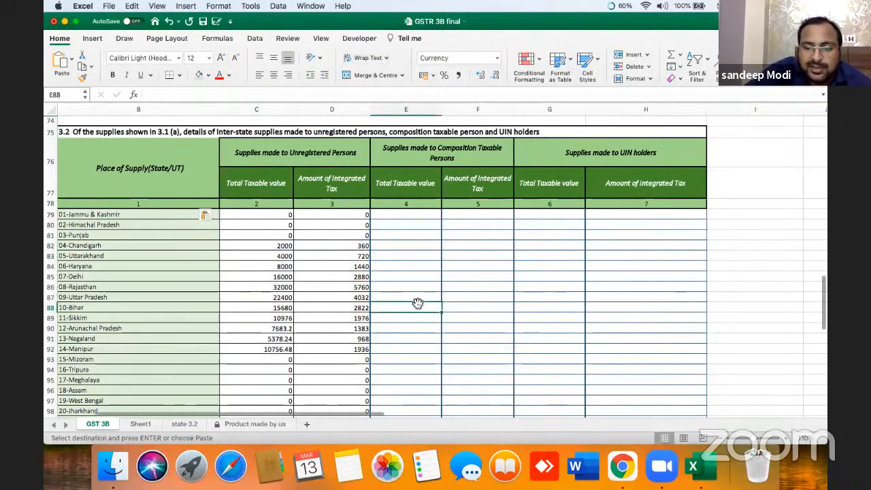
pyautogui.press('Up')
pyautogui.press('Up')
pyautogui.press('Up')
pyautogui.press('Up')
pyautogui.press('Up')
pyautogui.press('Up')
pyautogui.press('Up')
pyautogui.press('Up')
pyautogui.press('Up')
pyautogui.press('Up')
pyautogui.press('Up')
pyautogui.press('Up')
pyautogui.press('Up')
pyautogui.press('Up')
pyautogui.press('Up')
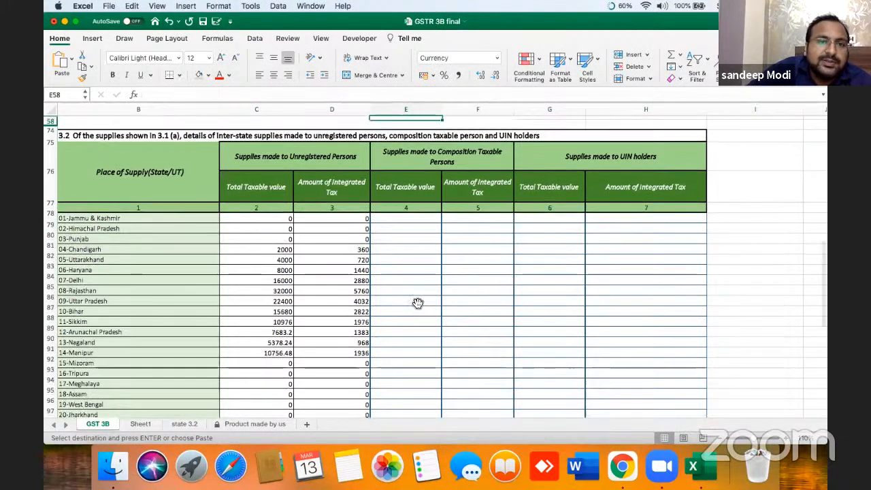
pyautogui.press('Up')
pyautogui.press('Up')
pyautogui.press('Up')
pyautogui.press('Up')
pyautogui.press('Up')
pyautogui.press('Up')
pyautogui.press('Up')
pyautogui.press('Up')
pyautogui.press('Up')
pyautogui.press('Up')
pyautogui.press('Up')
pyautogui.press('Up')
pyautogui.press('Up')
pyautogui.press('Up')
pyautogui.press('Up')
pyautogui.press('Up')
pyautogui.press('Up')
pyautogui.press('Up')
pyautogui.press('Up')
pyautogui.press('Up')
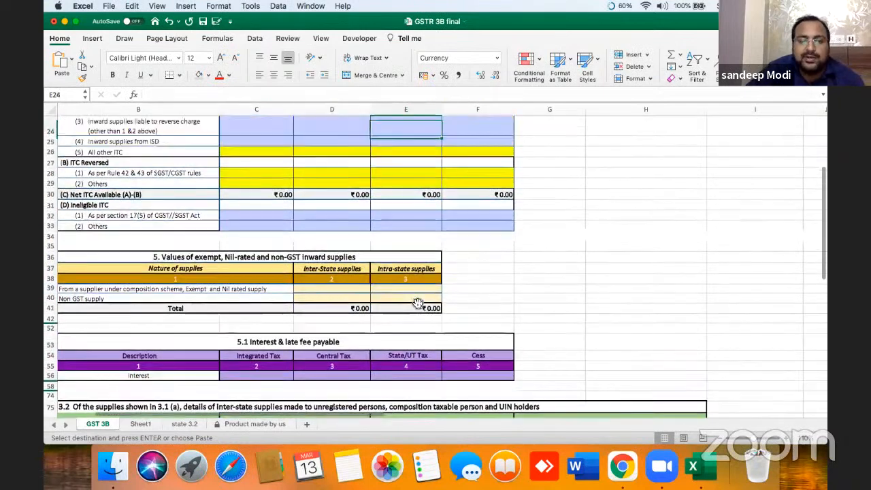
pyautogui.press('Up')
pyautogui.press('Up')
pyautogui.press('Up')
pyautogui.press('Up')
pyautogui.press('Up')
pyautogui.press('Up')
pyautogui.press('Up')
pyautogui.press('Up')
pyautogui.press('Up')
pyautogui.press('Up')
pyautogui.press('Up')
pyautogui.press('Up')
pyautogui.press('Up')
pyautogui.press('Up')
pyautogui.press('Up')
pyautogui.press('Up')
pyautogui.press('Up')
pyautogui.press('Up')
pyautogui.press('Up')
pyautogui.press('Up')
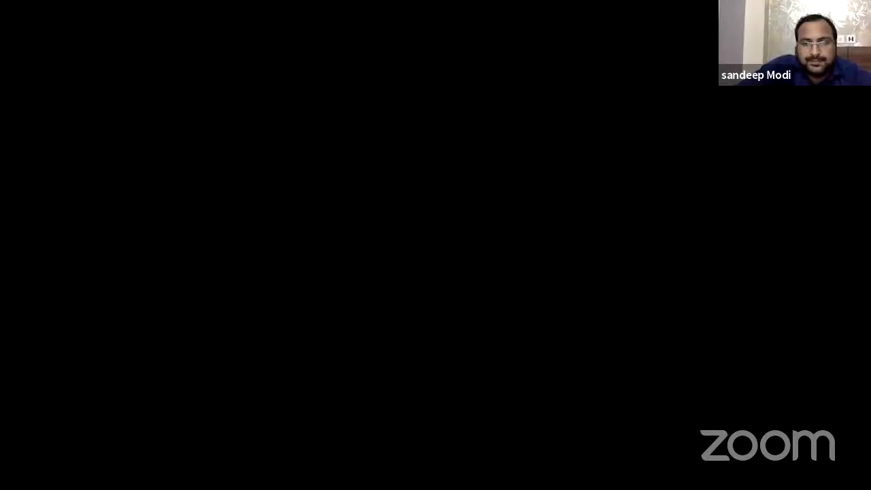
# Step: Look over Table 1, Table 2 and Table 2 Ans on the Pivot table sheet of the FalconX excel work sheet copy 2 workbook
pyautogui.press('Up')
pyautogui.press('Right')
pyautogui.press('Right')
pyautogui.press('Right')
pyautogui.press('Right')
pyautogui.press('Right')
pyautogui.press('Right')
pyautogui.press('Right')
pyautogui.press('Right')
pyautogui.press('Right')
pyautogui.press('Right')
pyautogui.press('Down')
pyautogui.press('Down')
pyautogui.press('Down')
pyautogui.press('Down')
pyautogui.press('Down')
pyautogui.press('Down')
pyautogui.press('Down')
pyautogui.press('Down')
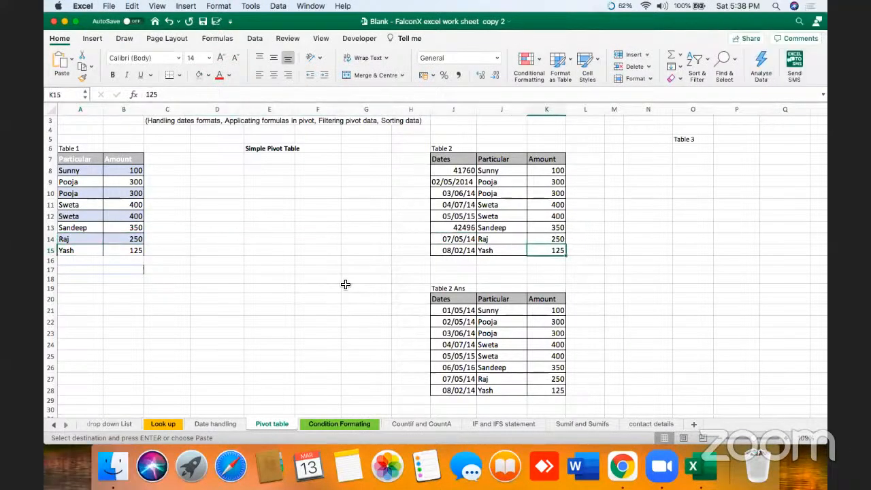
pyautogui.press('Down')
pyautogui.press('Down')
pyautogui.press('Down')
pyautogui.press('Down')
pyautogui.press('Down')
pyautogui.press('Down')
pyautogui.press('Down')
pyautogui.press('Down')
pyautogui.press('Down')
pyautogui.press('Down')
pyautogui.press('Down')
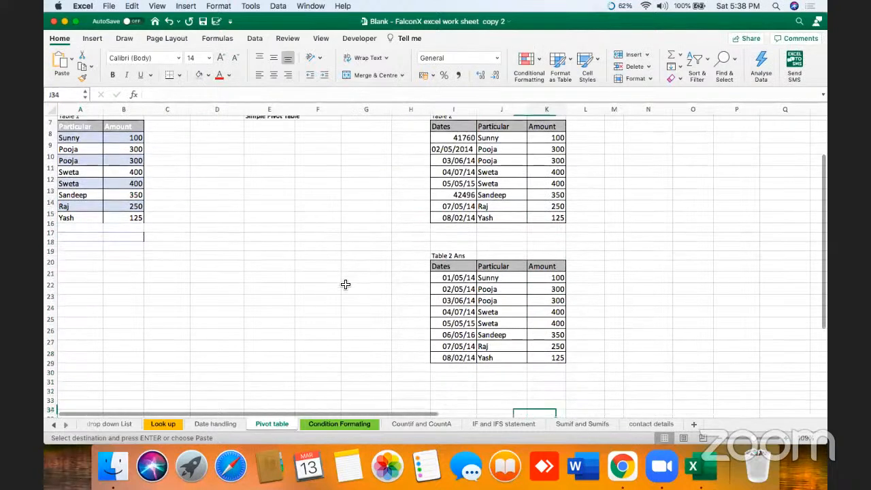
pyautogui.press('Left')
pyautogui.press('Left')
pyautogui.press('Left')
pyautogui.press('Left')
pyautogui.press('Up')
pyautogui.press('Up')
pyautogui.press('Up')
pyautogui.press('Up')
pyautogui.press('Up')
pyautogui.press('Up')
pyautogui.press('Up')
pyautogui.press('Up')
pyautogui.press('Up')
pyautogui.press('Up')
pyautogui.press('Up')
pyautogui.press('Up')
pyautogui.press('Up')
pyautogui.press('Up')
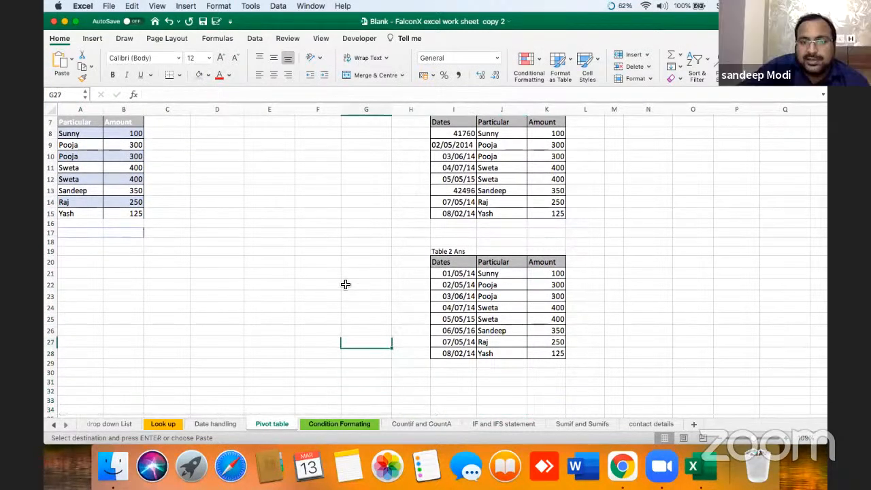
# Step: Insert a pivot table from Table 2 (I7:K15), placed at cell N8 of the existing Pivot table sheet
pyautogui.press('Right')
pyautogui.press('Right')
pyautogui.press('Down')
pyautogui.press('Up')
pyautogui.press('Up')
pyautogui.press('Up')
pyautogui.press('Up')
pyautogui.press('Up')
pyautogui.press('Up')
pyautogui.press('Up')
pyautogui.press('Up')
pyautogui.press('Up')
pyautogui.press('Up')
pyautogui.press('Up')
pyautogui.press('Up')
pyautogui.press('Up')
pyautogui.press('Up')
pyautogui.press('Up')
pyautogui.press('Up')
pyautogui.press('Up')
pyautogui.press('Up')
pyautogui.press('Up')
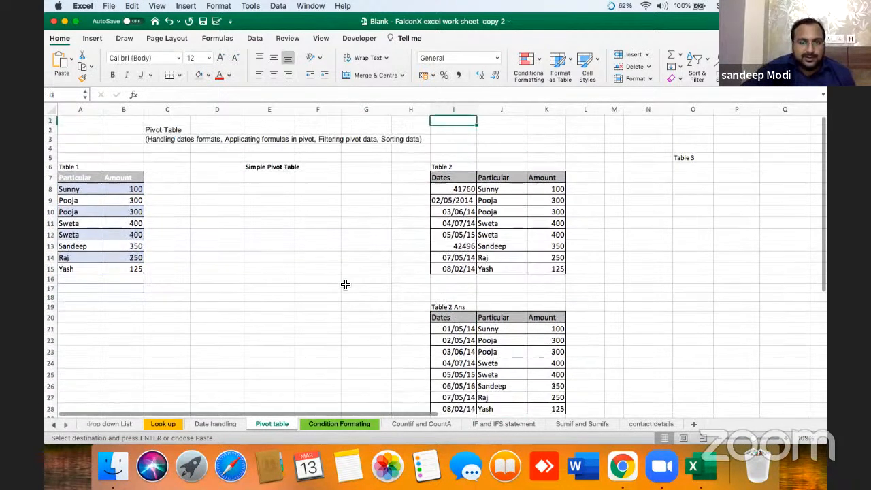
pyautogui.press('Down')
pyautogui.press('Down')
pyautogui.press('Down')
pyautogui.press('Down')
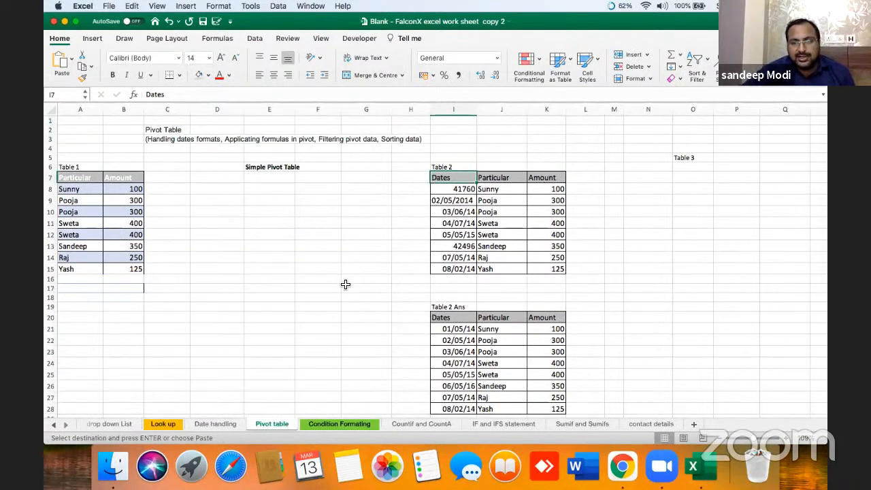
pyautogui.press('Down')
pyautogui.press('Up')
pyautogui.hotkey('shift', 'Right')
pyautogui.hotkey('shift', 'Right')
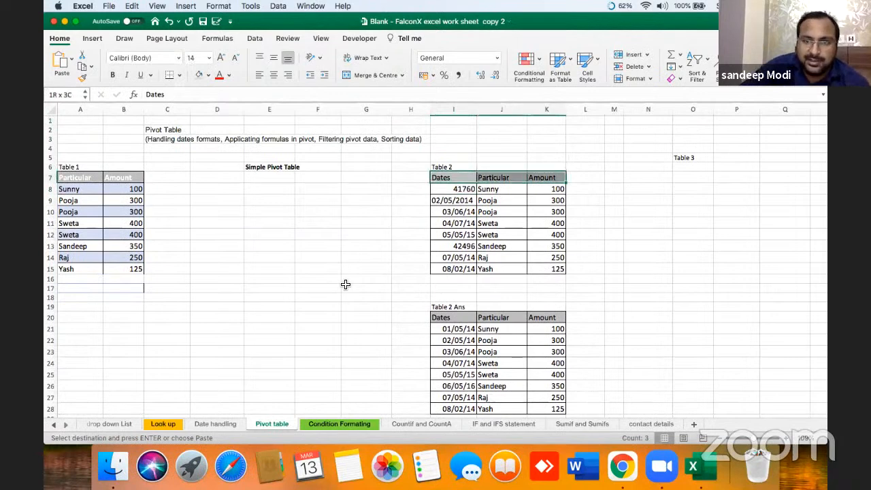
pyautogui.hotkey('shift', 'Down')
pyautogui.hotkey('shift', 'Down')
pyautogui.hotkey('shift', 'Down')
pyautogui.hotkey('shift', 'Down')
pyautogui.hotkey('shift', 'Down')
pyautogui.hotkey('shift', 'Down')
pyautogui.hotkey('shift', 'Down')
pyautogui.hotkey('shift', 'Down')
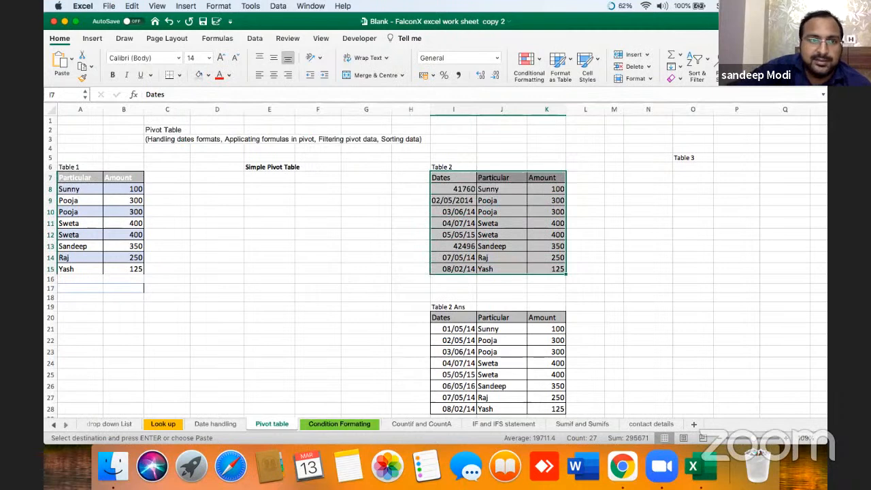
pyautogui.click(92, 39)
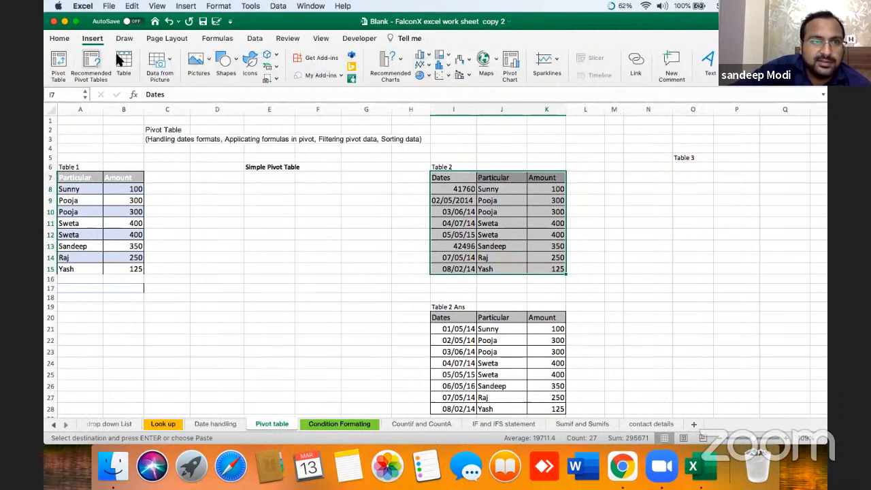
pyautogui.click(64, 69)
pyautogui.click(331, 216)
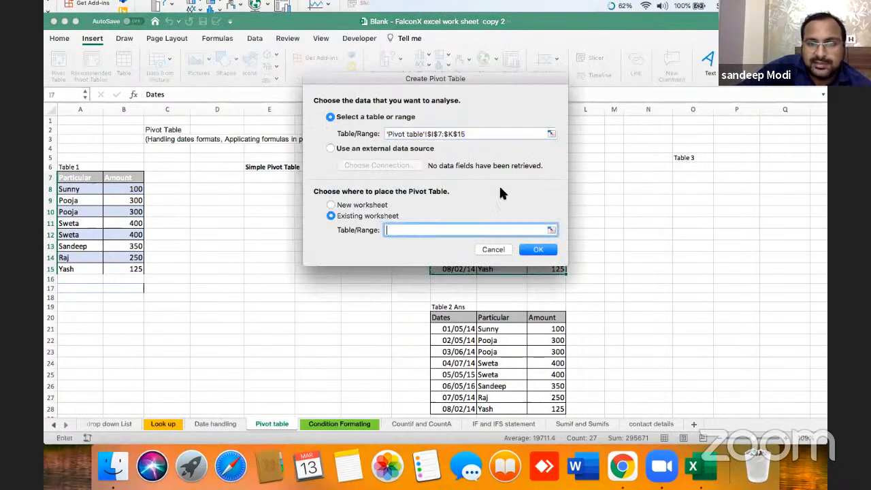
pyautogui.click(643, 189)
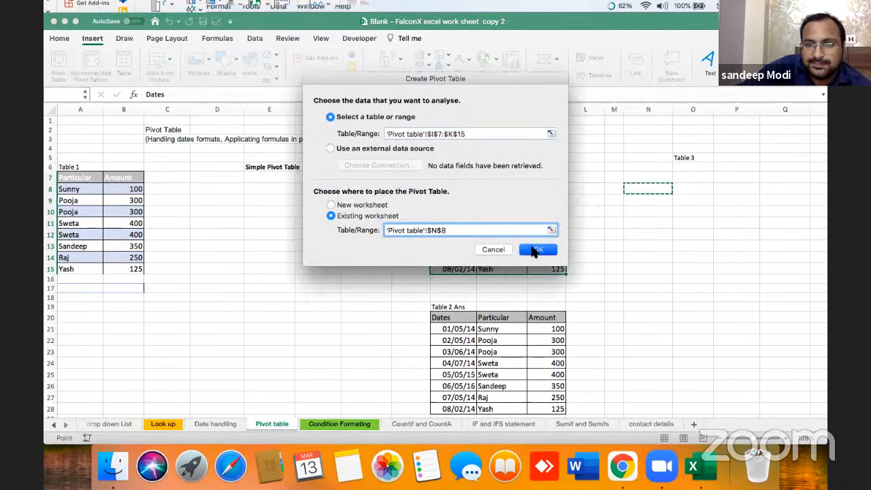
pyautogui.click(543, 249)
# Step: Build the N8 pivot table with Dates as rows and the sum of Amount as values
pyautogui.moveTo(691, 156); pyautogui.dragTo(708, 344)
pyautogui.moveTo(692, 175); pyautogui.dragTo(803, 380)
pyautogui.click(636, 330)
pyautogui.press('Right')
pyautogui.press('Right')
pyautogui.press('Right')
pyautogui.press('Right')
pyautogui.press('Right')
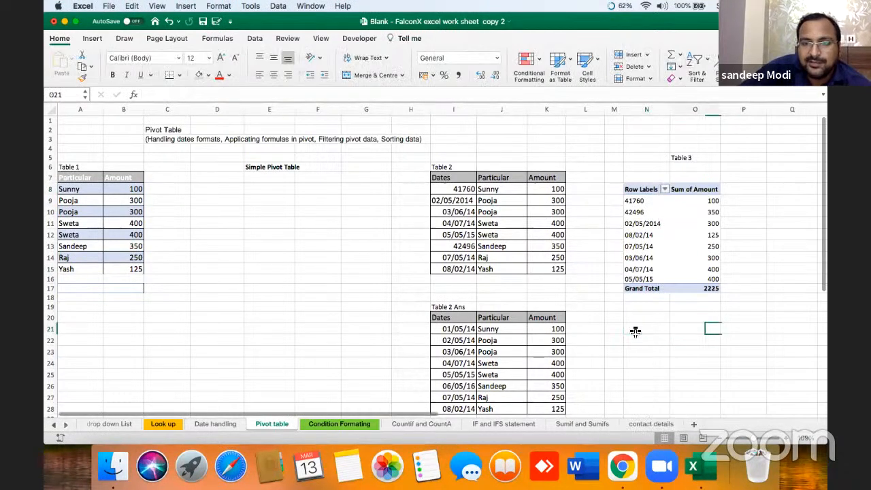
# Step: Create a pivot table from Table 2 Ans (I20:K28) at N19 with Dates as rows and the sum of Amount as values
pyautogui.press('Left')
pyautogui.press('Left')
pyautogui.press('Left')
pyautogui.press('Left')
pyautogui.press('Left')
pyautogui.press('Left')
pyautogui.press('Left')
pyautogui.press('Left')
pyautogui.press('Up')
pyautogui.press('Left')
pyautogui.press('Left')
pyautogui.press('Left')
pyautogui.press('Right')
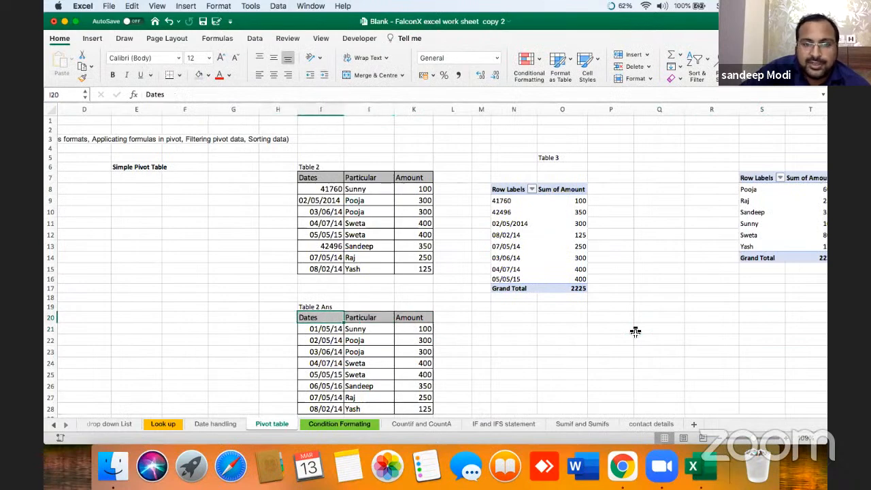
pyautogui.hotkey('shift', 'Down')
pyautogui.hotkey('shift', 'Down')
pyautogui.hotkey('shift', 'Down')
pyautogui.hotkey('shift', 'Down')
pyautogui.hotkey('shift', 'Down')
pyautogui.hotkey('shift', 'Down')
pyautogui.hotkey('shift', 'Down')
pyautogui.hotkey('shift', 'Down')
pyautogui.hotkey('shift', 'Down')
pyautogui.hotkey('shift', 'Down')
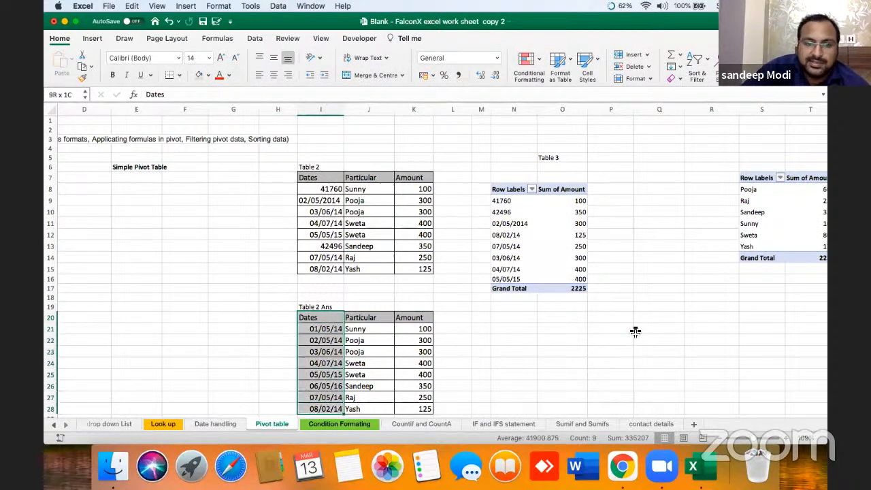
pyautogui.hotkey('shift', 'Up')
pyautogui.hotkey('shift', 'Up')
pyautogui.hotkey('shift', 'Right')
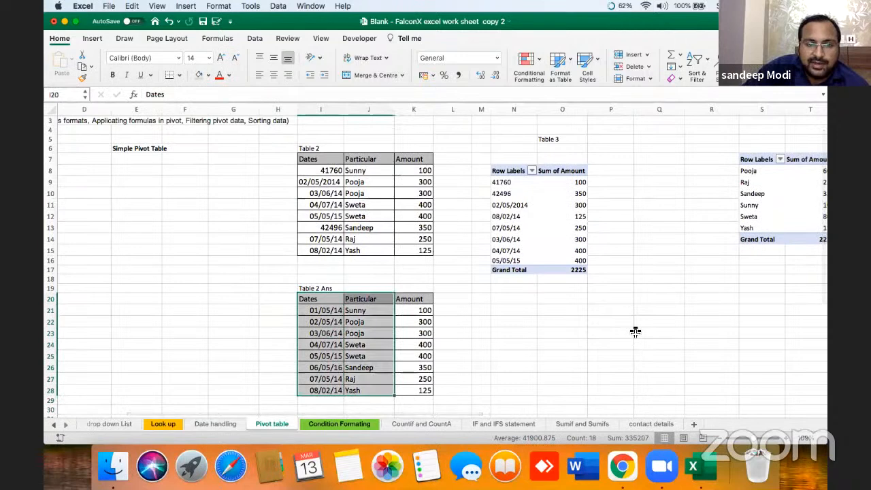
pyautogui.hotkey('shift', 'Right')
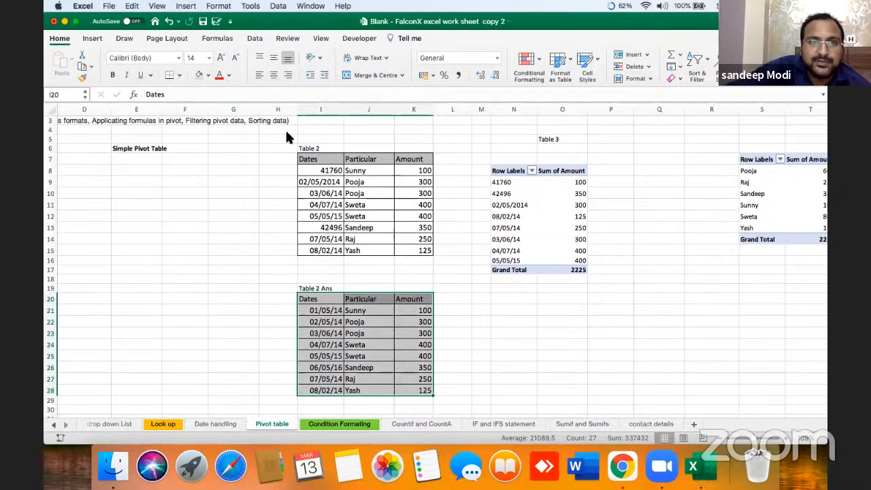
pyautogui.click(93, 39)
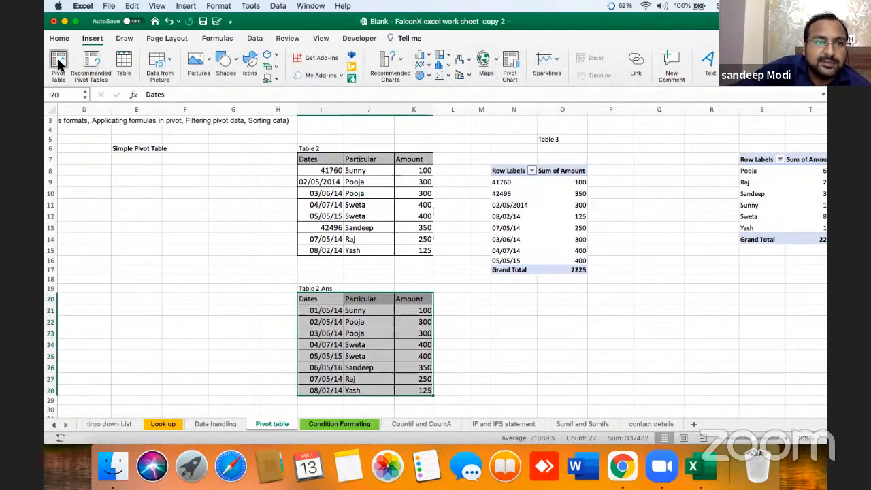
pyautogui.click(58, 64)
pyautogui.click(330, 216)
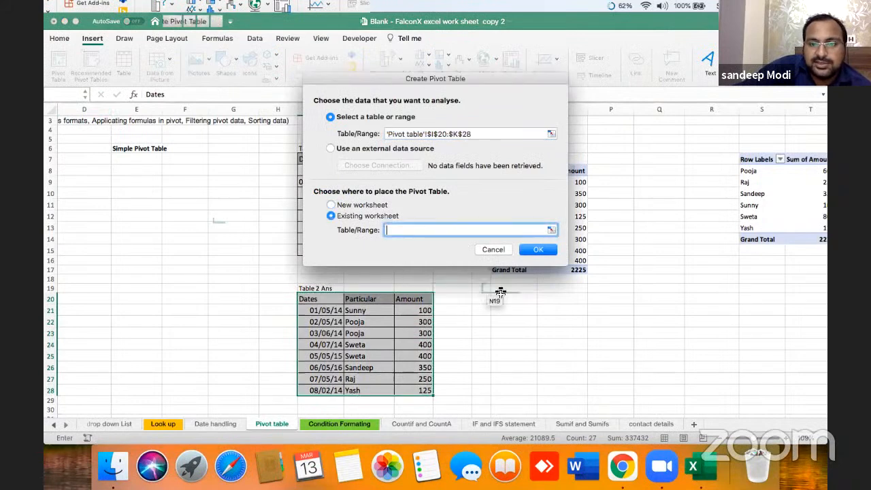
pyautogui.click(504, 289)
pyautogui.click(530, 251)
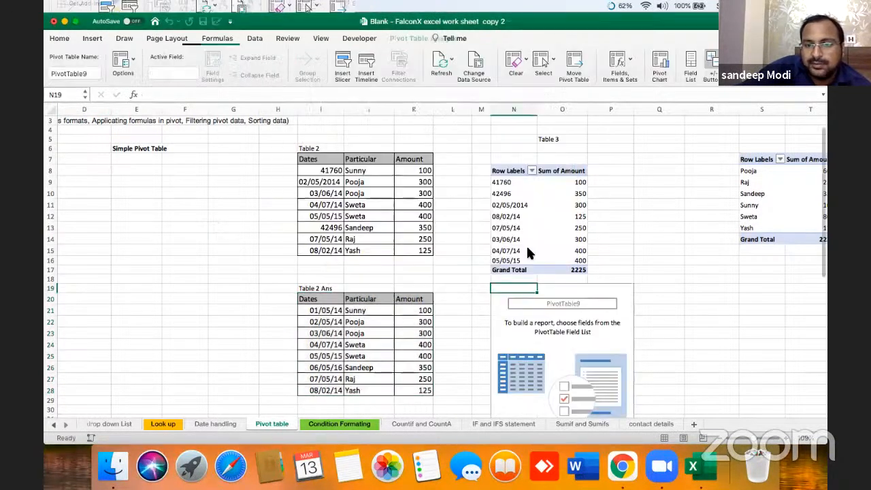
pyautogui.moveTo(690, 156); pyautogui.dragTo(712, 343)
pyautogui.moveTo(691, 179); pyautogui.dragTo(790, 360)
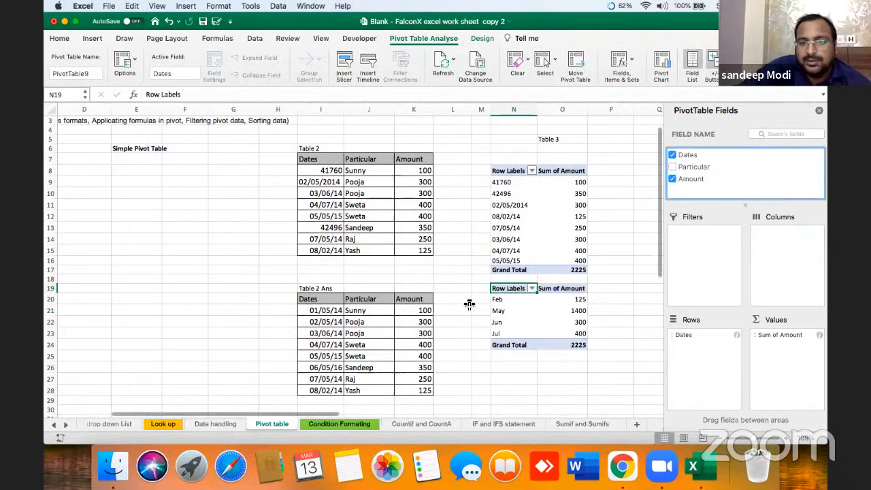
# Step: Group the date row labels of the N19 pivot table by Days instead of Months
pyautogui.click(511, 301)
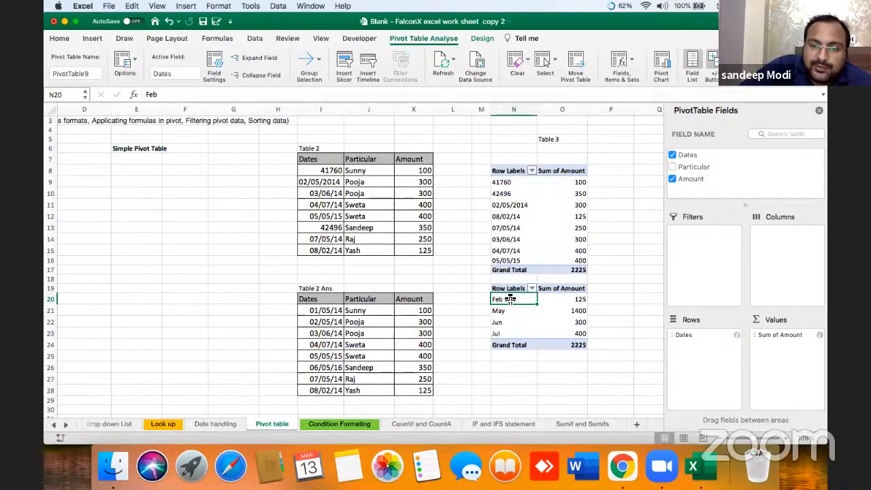
pyautogui.rightClick(510, 299)
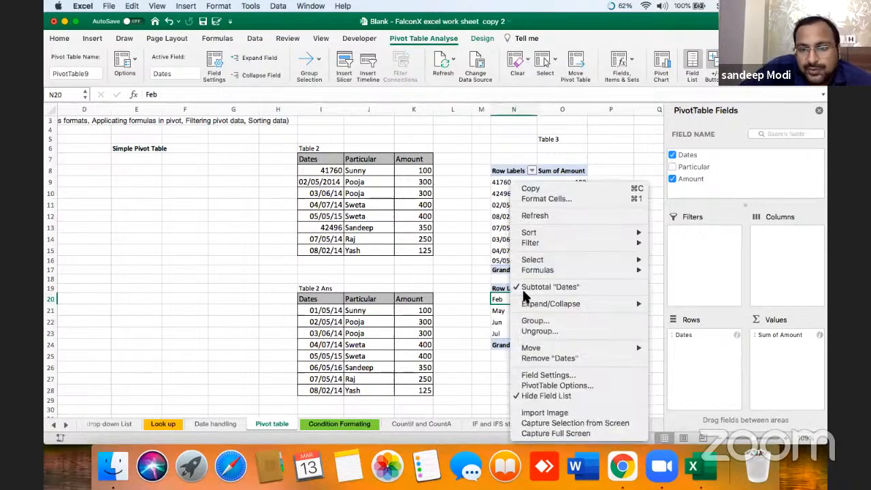
pyautogui.click(534, 320)
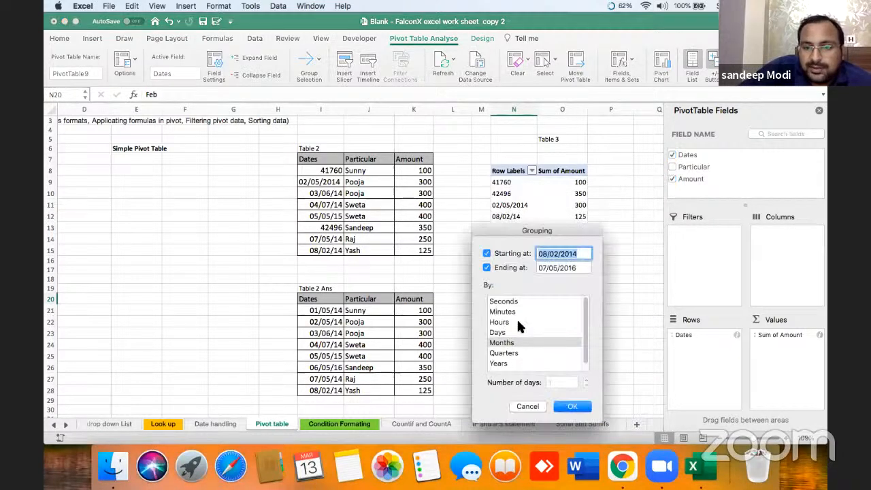
pyautogui.click(569, 407)
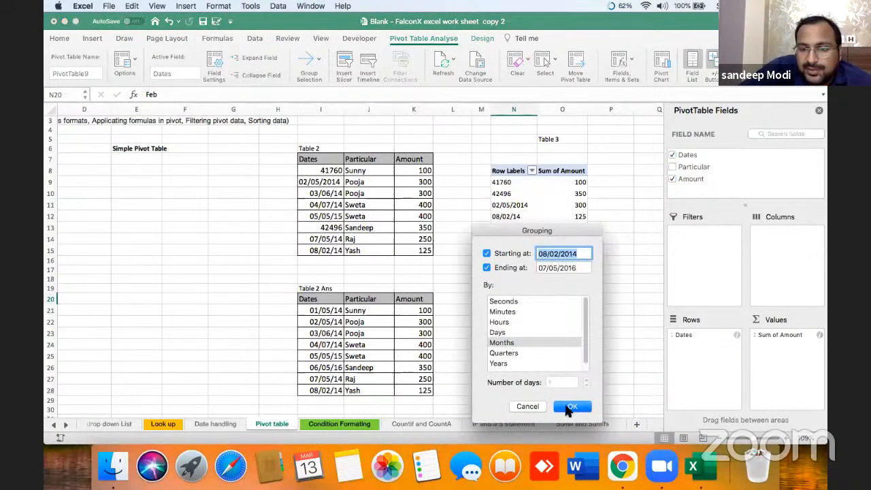
pyautogui.click(533, 354)
pyautogui.click(519, 364)
pyautogui.click(518, 335)
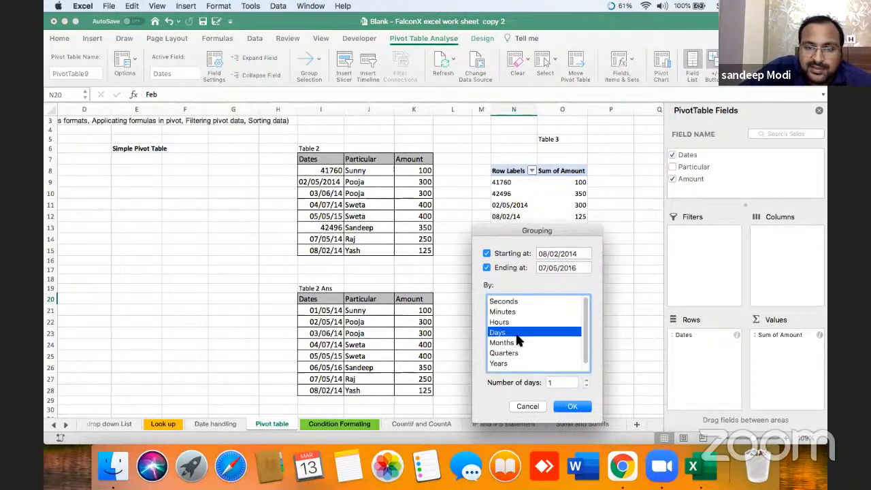
pyautogui.click(567, 406)
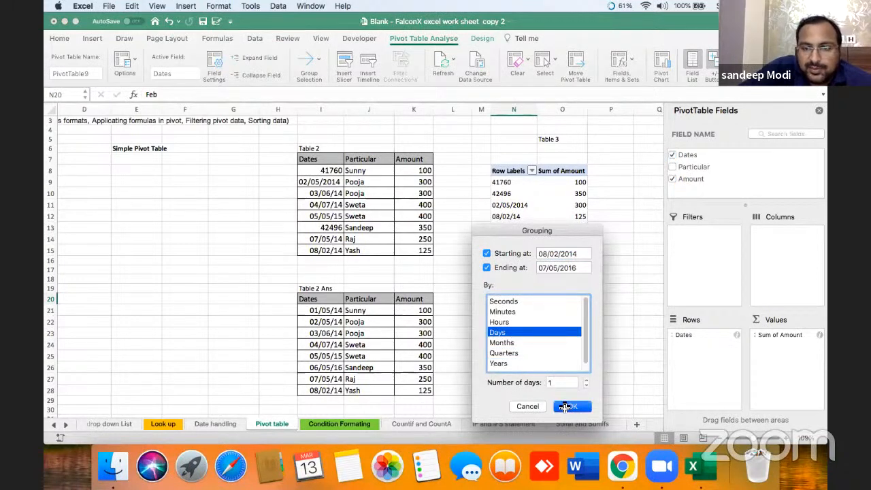
# Step: Ungroup the date row labels in the N19 pivot table
pyautogui.rightClick(506, 326)
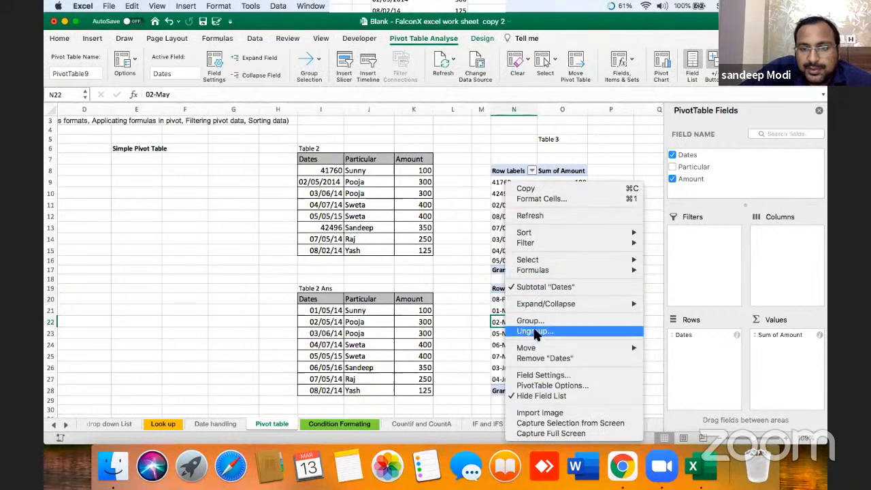
pyautogui.click(532, 332)
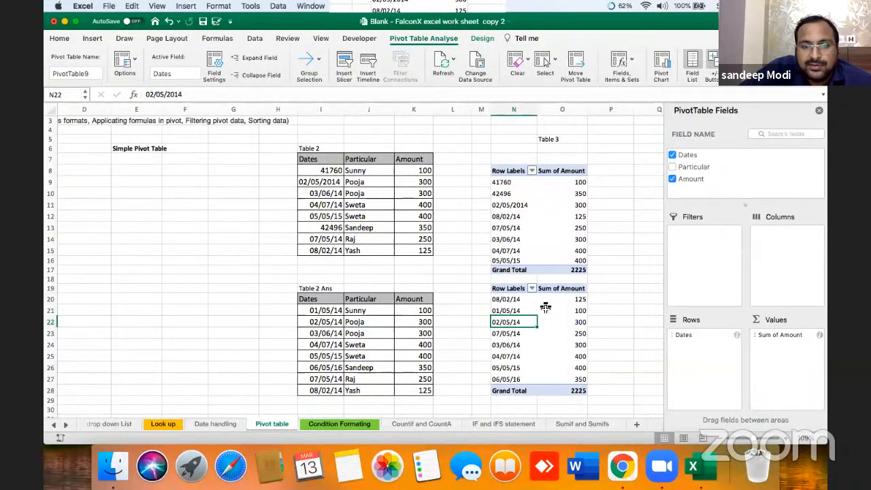